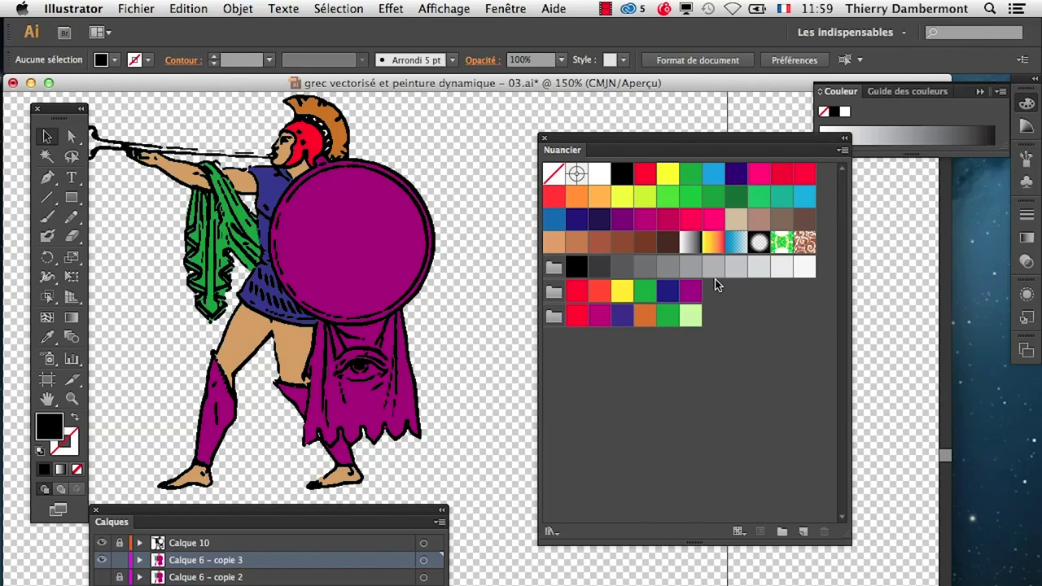
# Step: Save a copy of the trumpeter artwork with its name ending changed to '- 04.ai'
pyautogui.moveTo(260, 85); pyautogui.dragTo(273, 85)
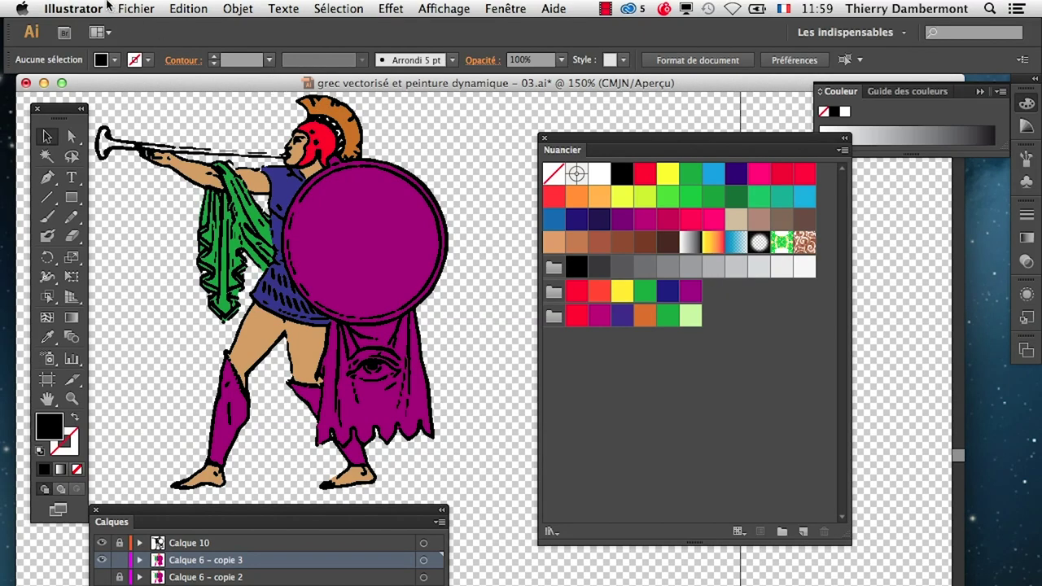
pyautogui.click(136, 8)
pyautogui.click(195, 158)
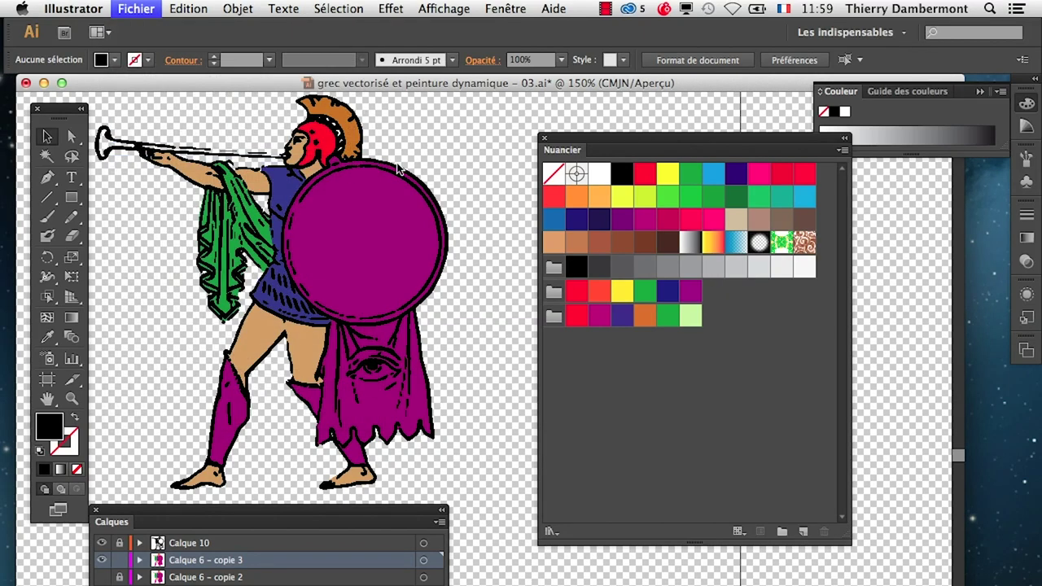
pyautogui.click(630, 128)
pyautogui.press('super+Right')
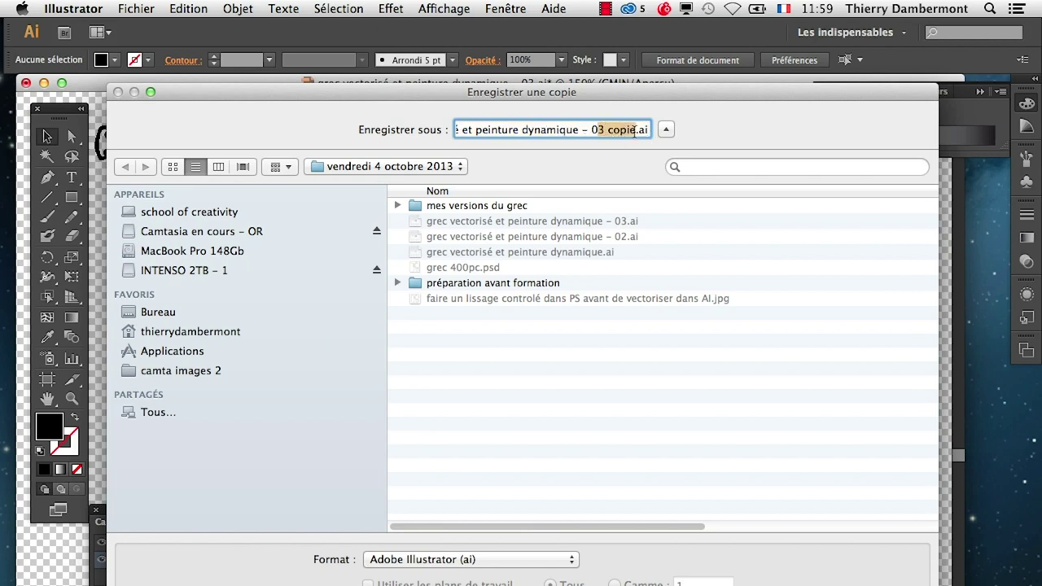
pyautogui.write('4')
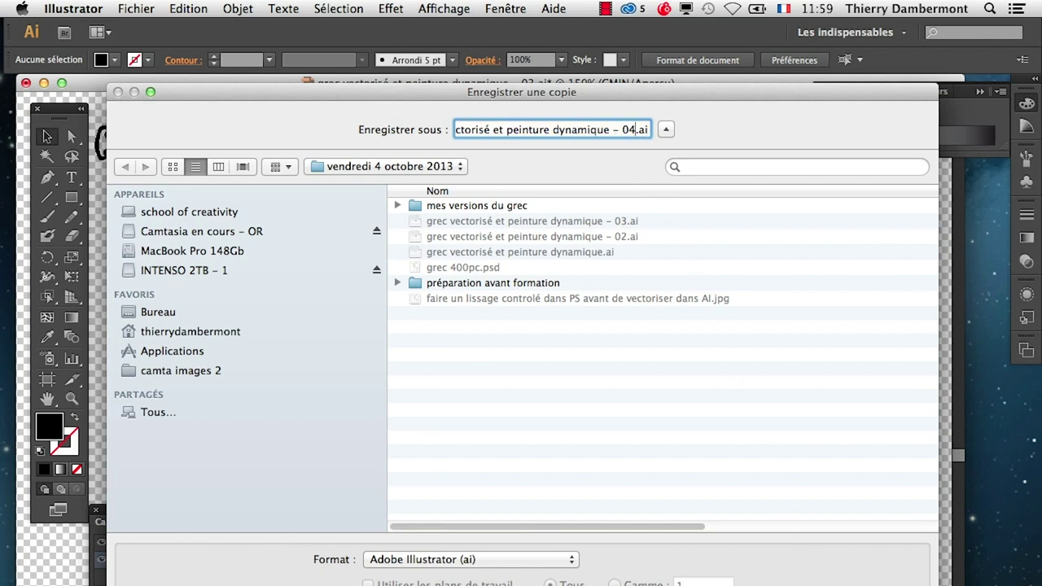
pyautogui.press('Return')
pyautogui.press('Return')
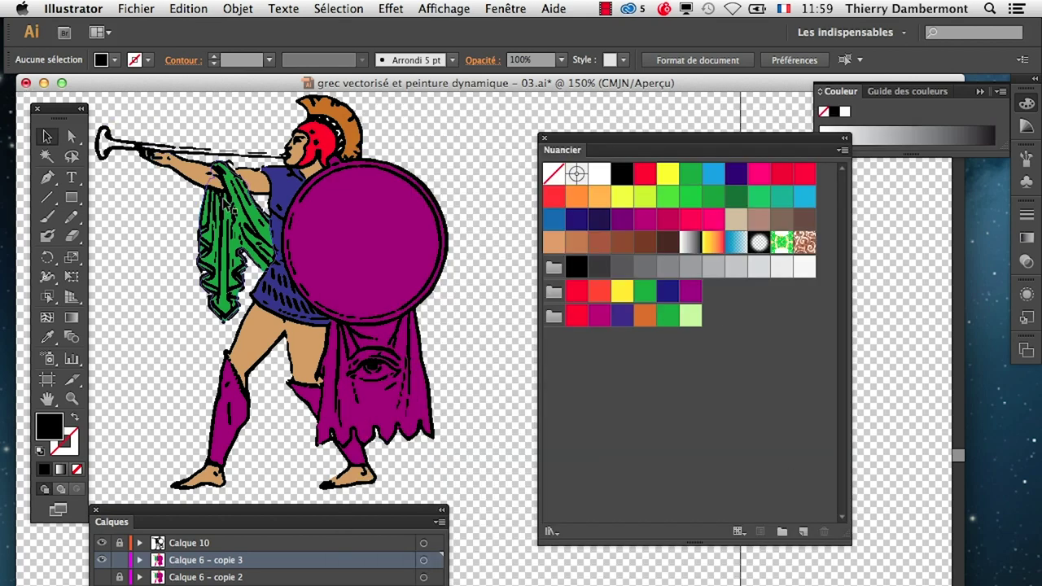
# Step: Check the trumpeter at 150% zoom, then close the document
pyautogui.hotkey('ctrl', '+')
pyautogui.hotkey('ctrl', '+')
pyautogui.hotkey('ctrl', '-')
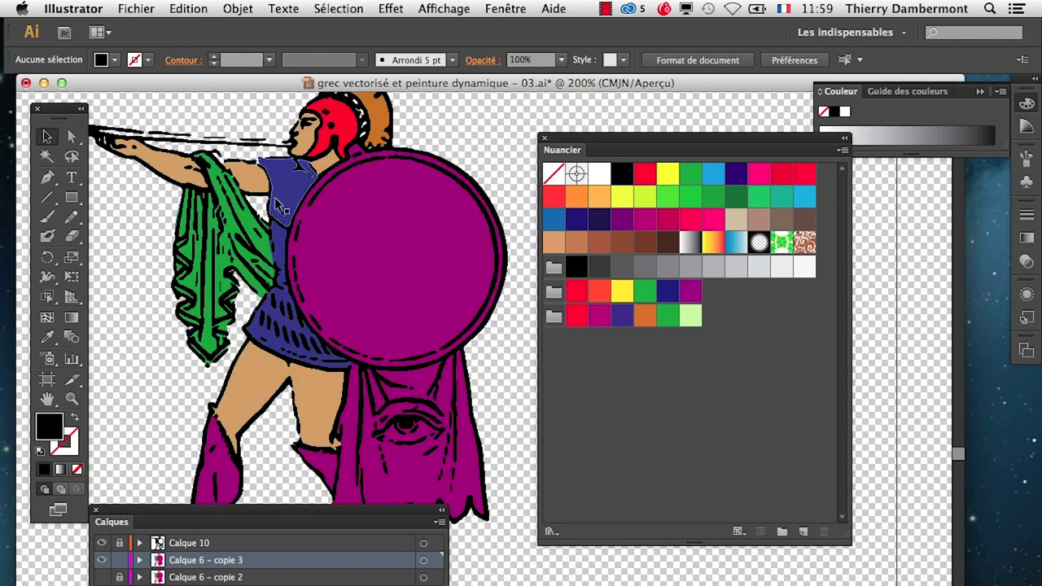
pyautogui.hotkey('ctrl', '-')
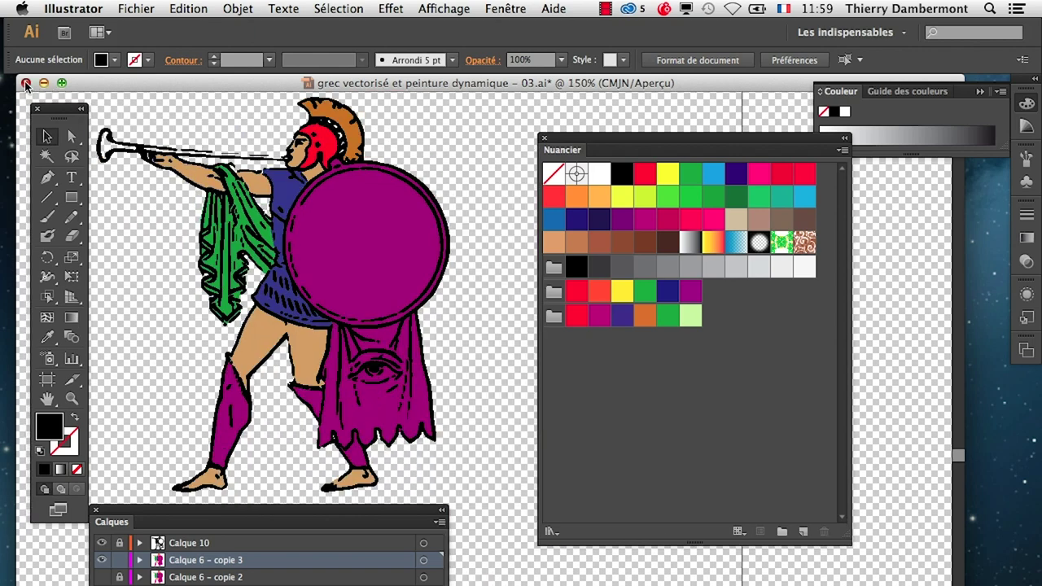
pyautogui.click(26, 83)
# Step: Answer the save prompt, then resize the project folder window and move it to the top right
pyautogui.click(965, 551)
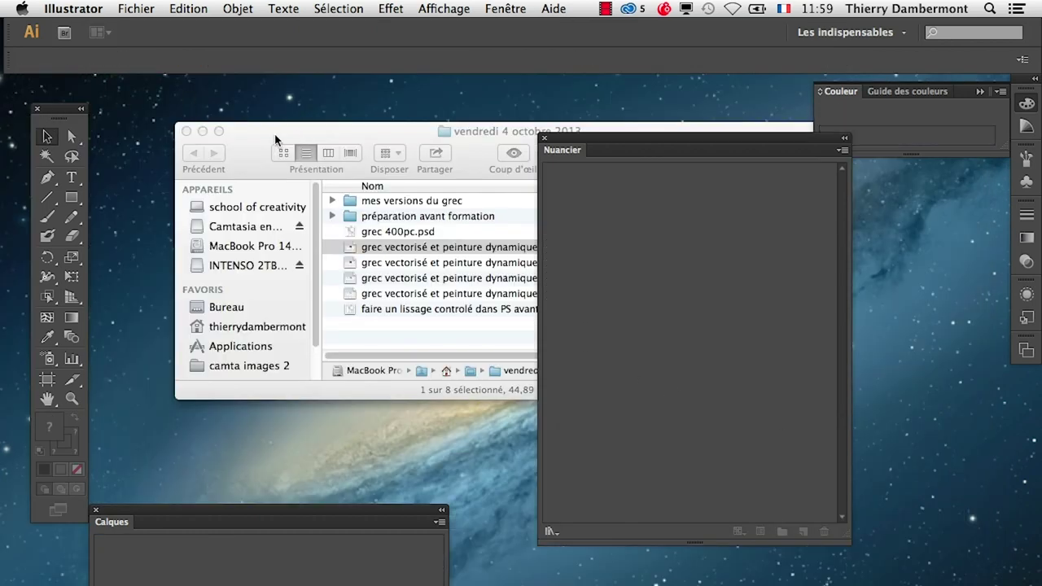
pyautogui.click(276, 140)
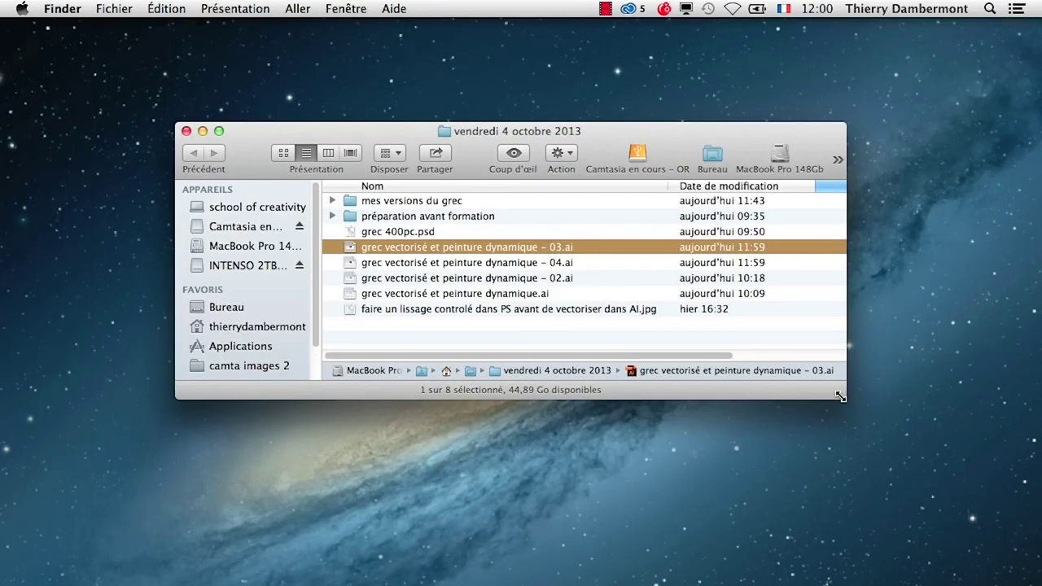
pyautogui.moveTo(840, 397); pyautogui.dragTo(702, 476)
pyautogui.moveTo(240, 140); pyautogui.dragTo(543, 49)
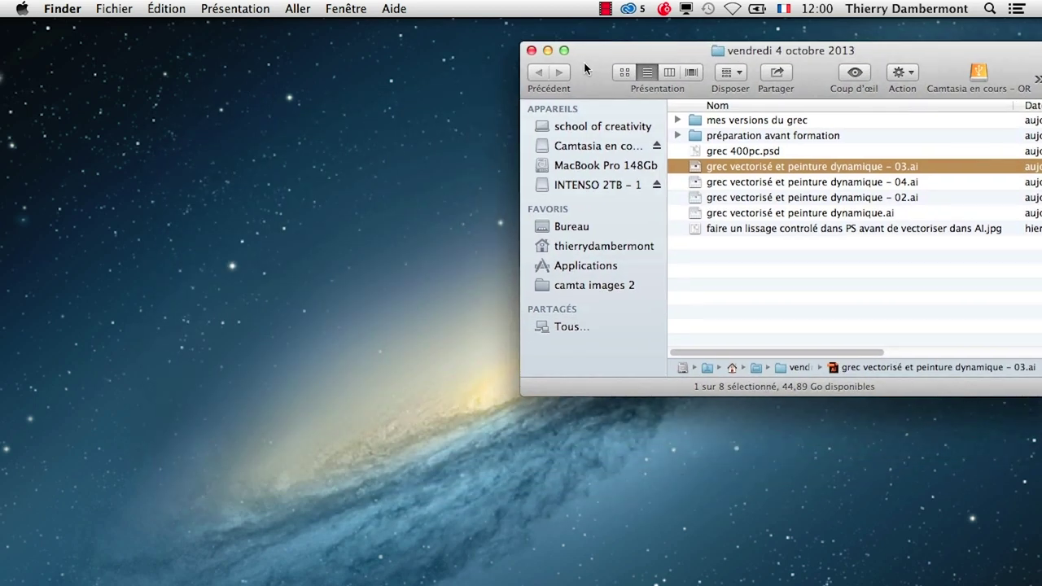
pyautogui.moveTo(31, 533)
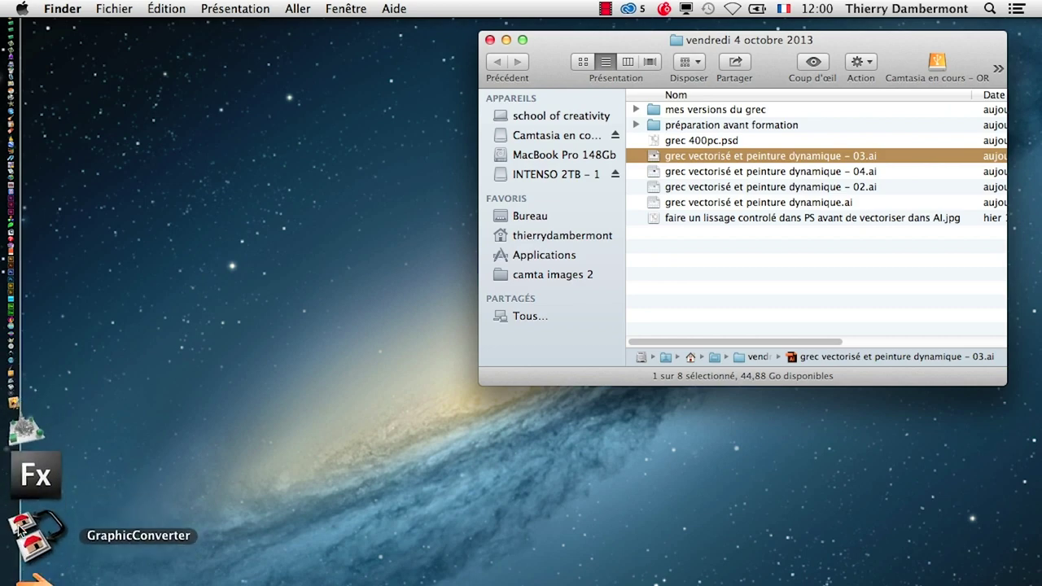
pyautogui.press('super+Tab')
pyautogui.press('super+Tab')
pyautogui.press('super+Tab')
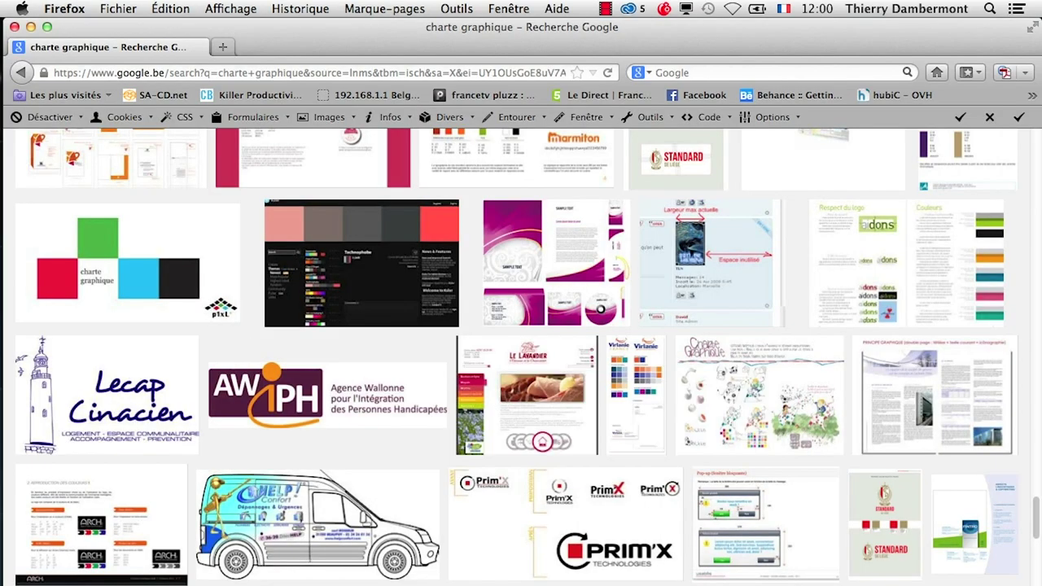
# Step: Close the three old Firefox windows and start a new browser window
pyautogui.scroll(5, 427, 374)
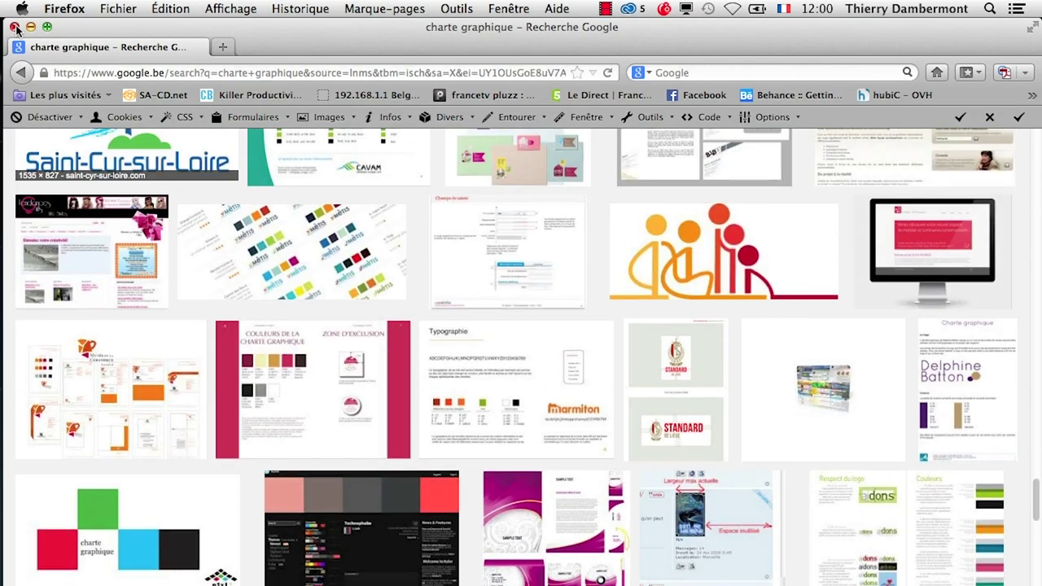
pyautogui.click(14, 28)
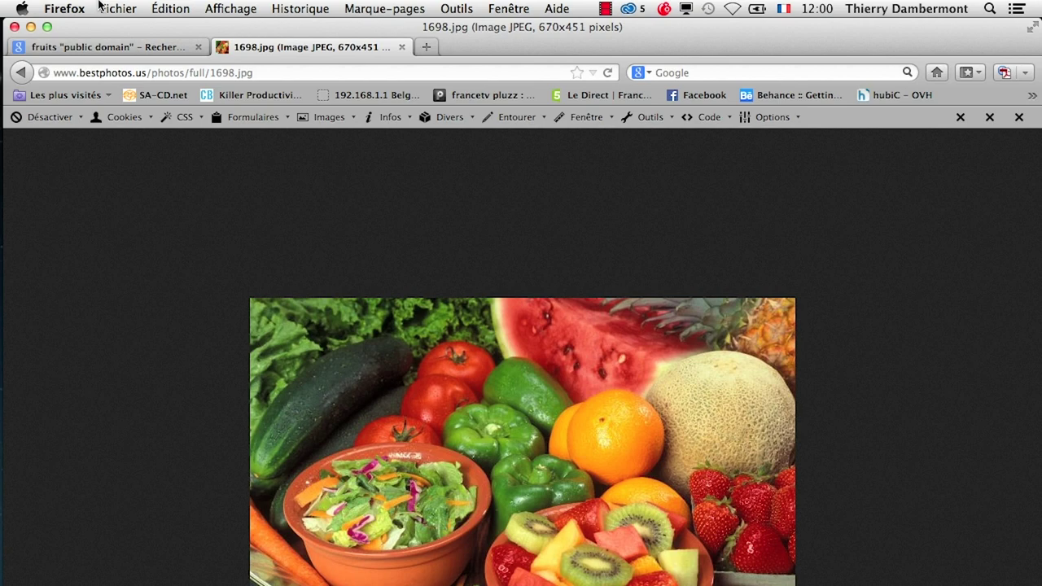
pyautogui.click(30, 29)
pyautogui.click(26, 30)
pyautogui.click(118, 8)
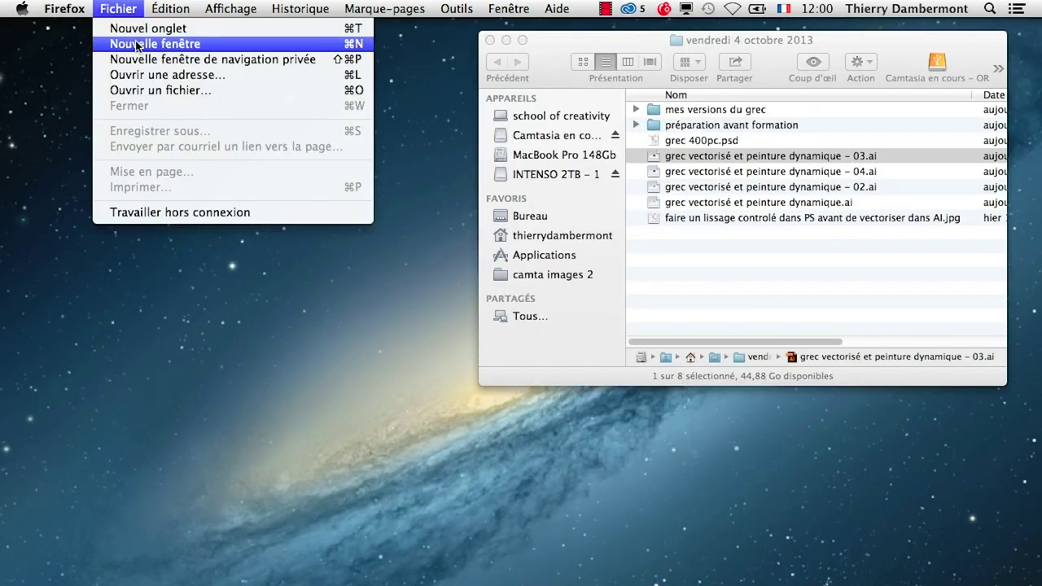
pyautogui.click(137, 44)
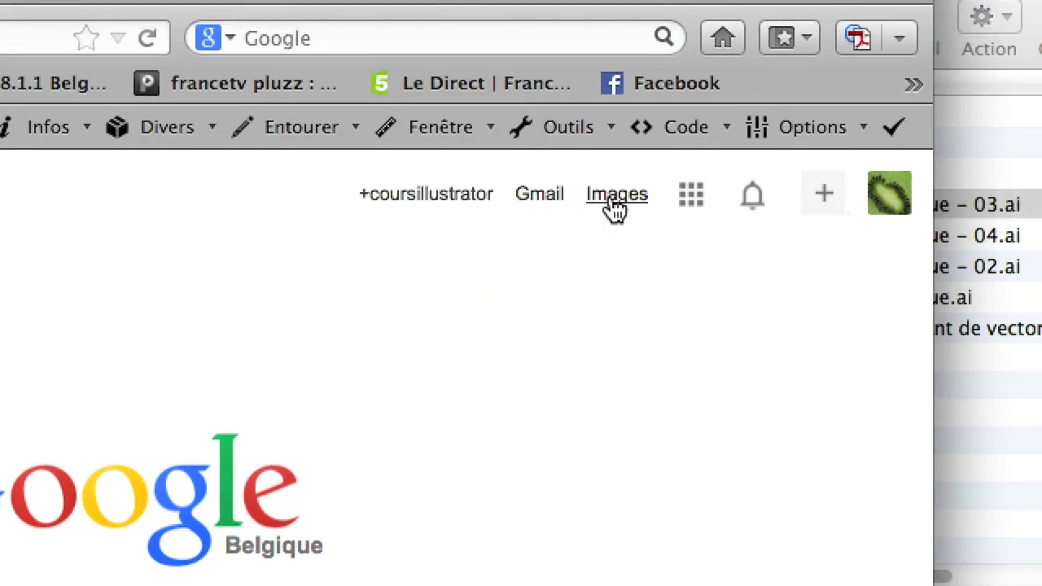
# Step: Load Google Images, narrow the browser window and place the project folder beside it
pyautogui.click(612, 202)
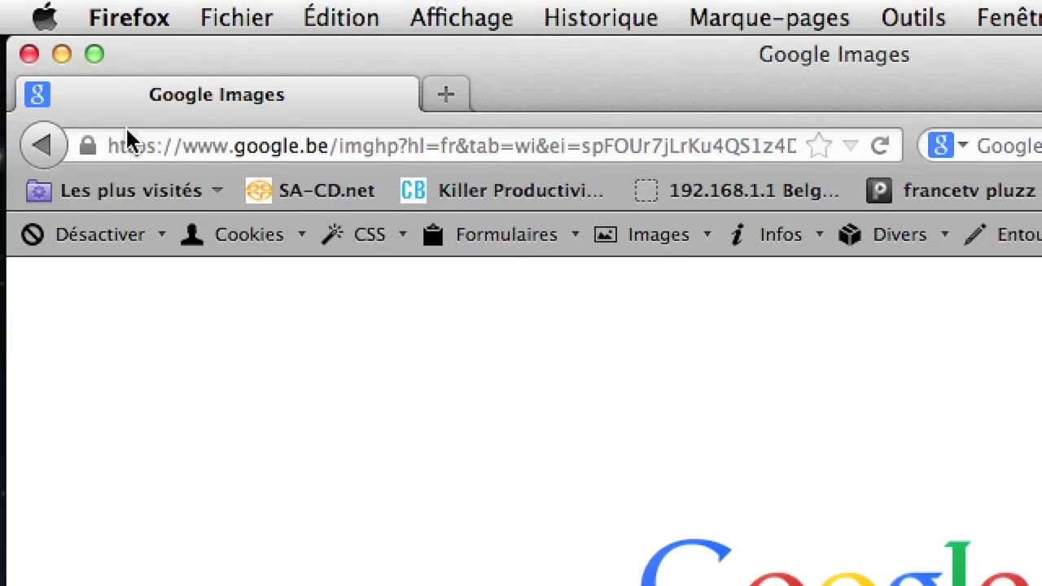
pyautogui.click(42, 139)
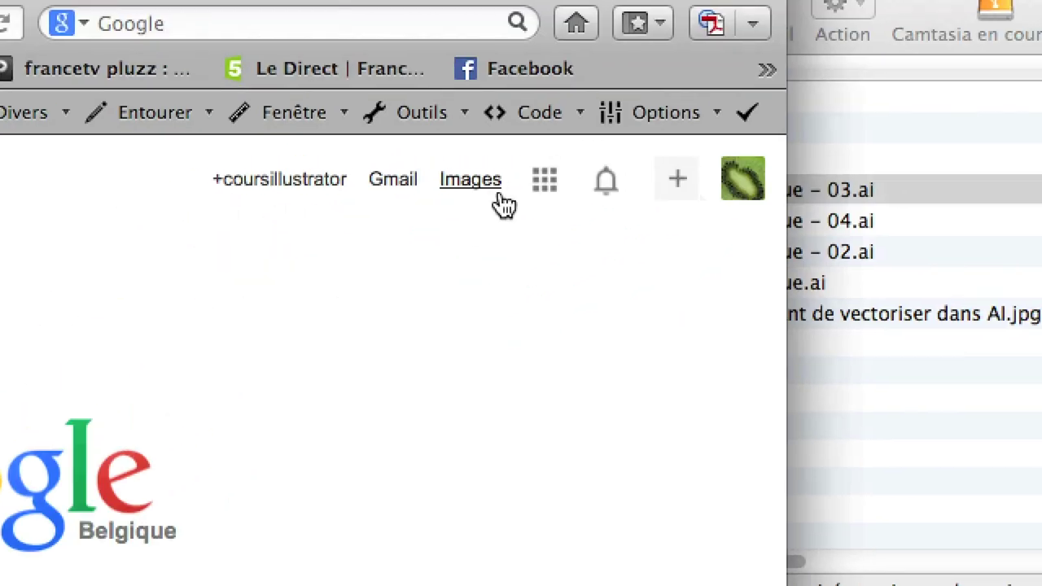
pyautogui.click(491, 194)
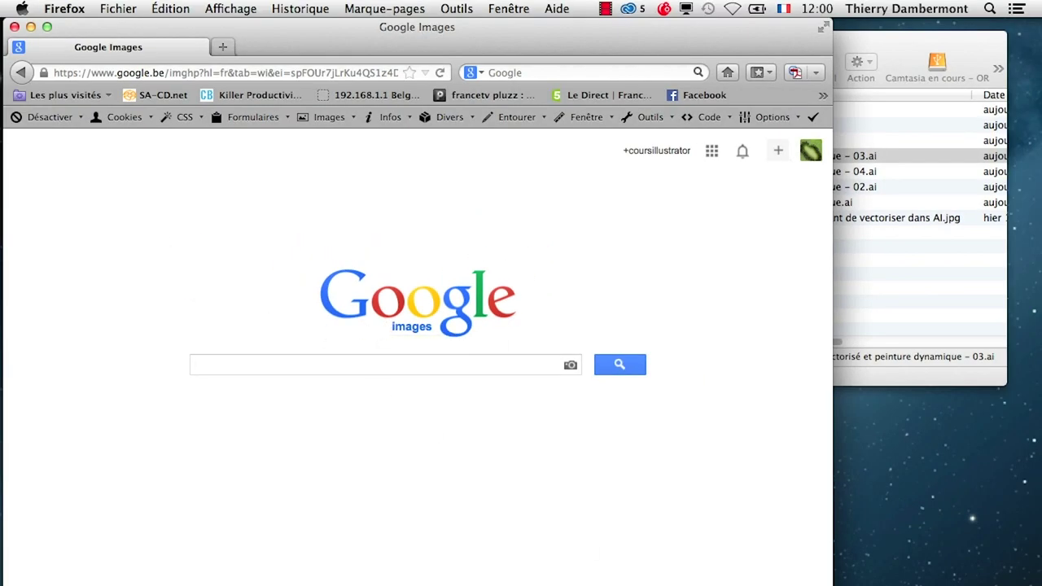
pyautogui.press('super+alt+Left')
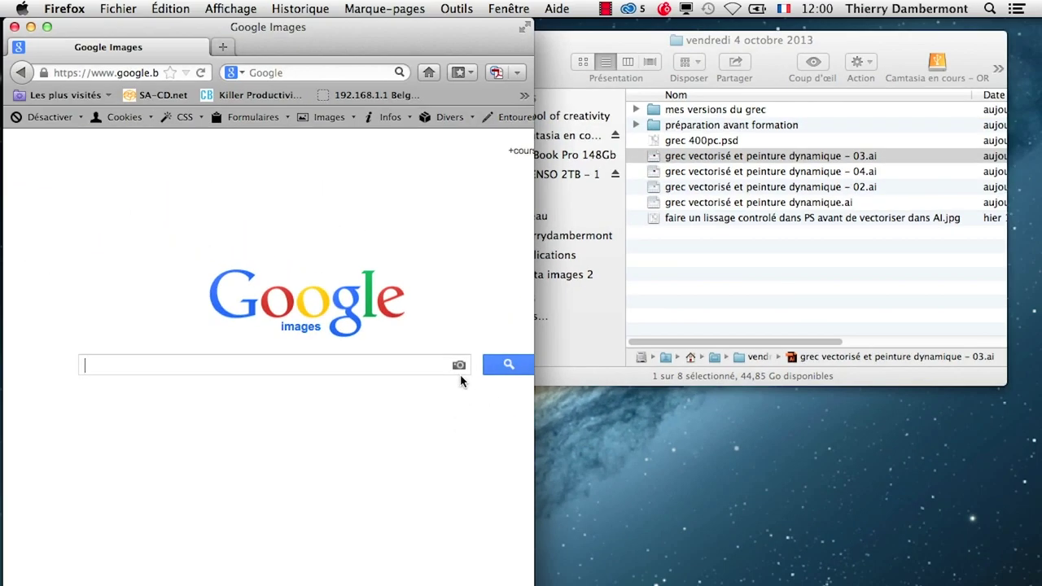
pyautogui.moveTo(609, 59); pyautogui.dragTo(684, 76)
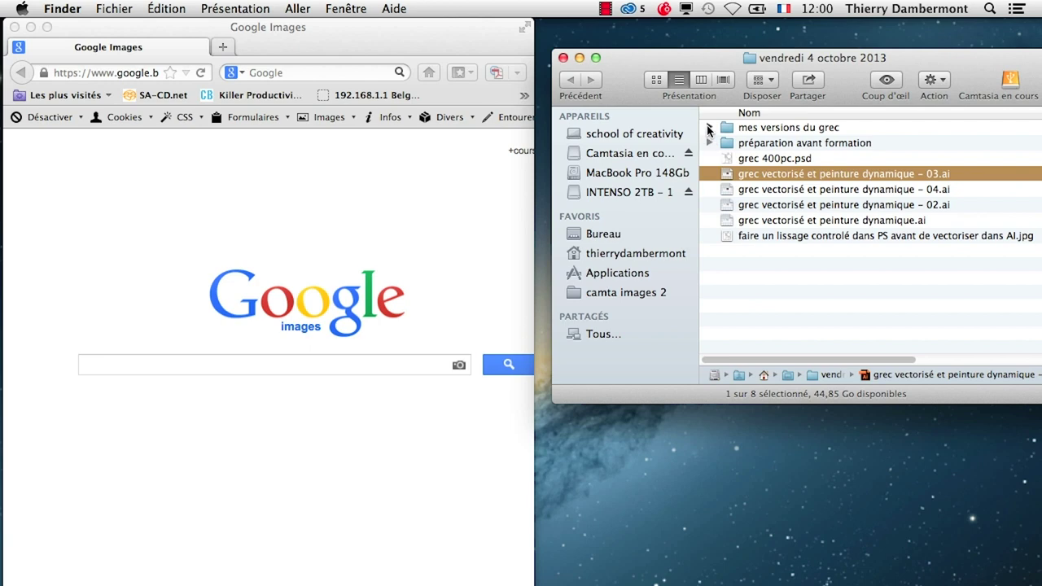
# Step: Search Google Images with the 'faire un lissage…' reference JPG dragged from the project folder
pyautogui.click(708, 128)
pyautogui.click(708, 127)
pyautogui.click(709, 144)
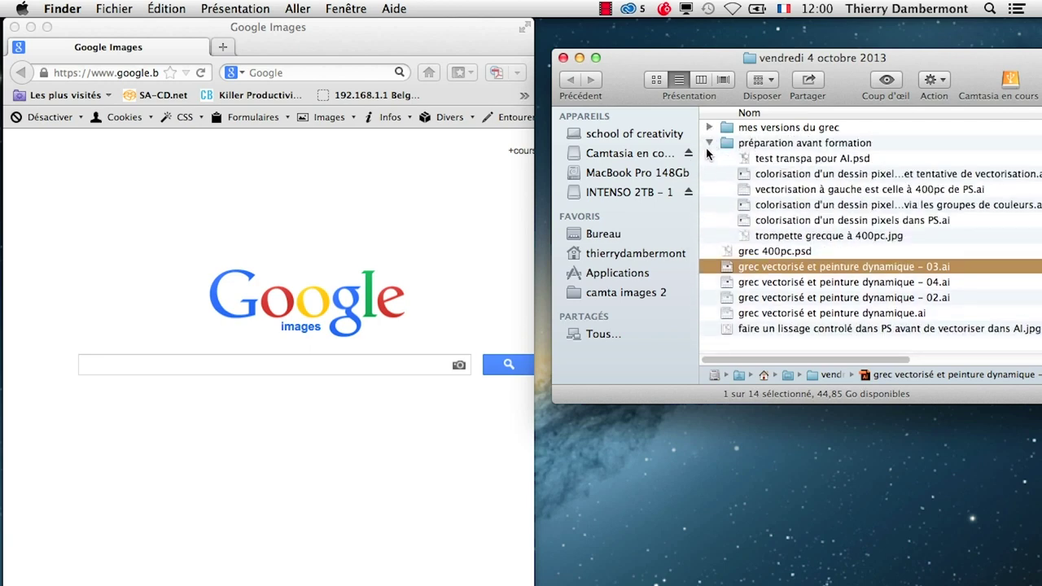
pyautogui.click(709, 144)
pyautogui.click(796, 277)
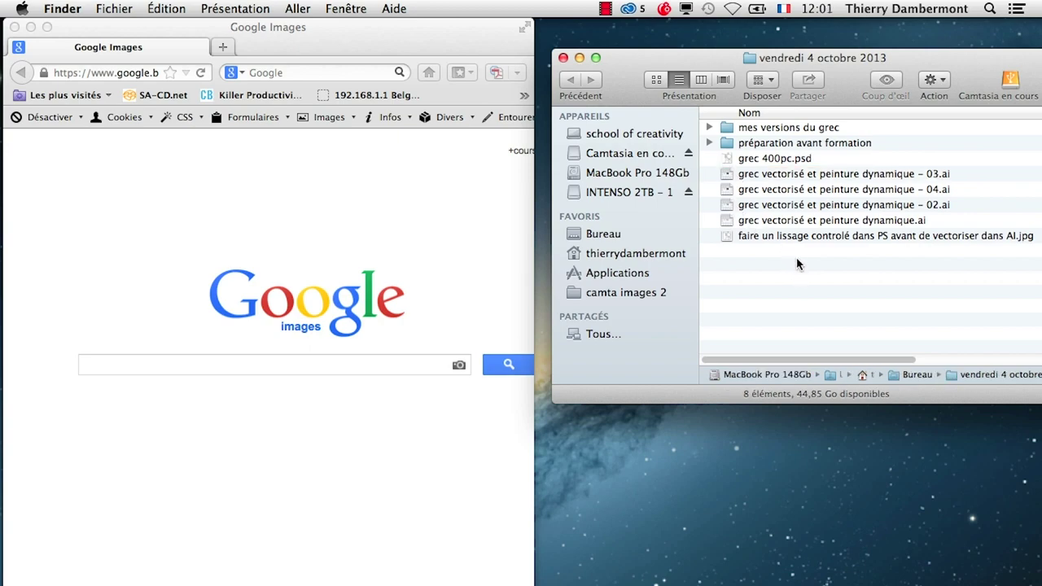
pyautogui.click(791, 237)
pyautogui.moveTo(630, 98); pyautogui.dragTo(570, 89)
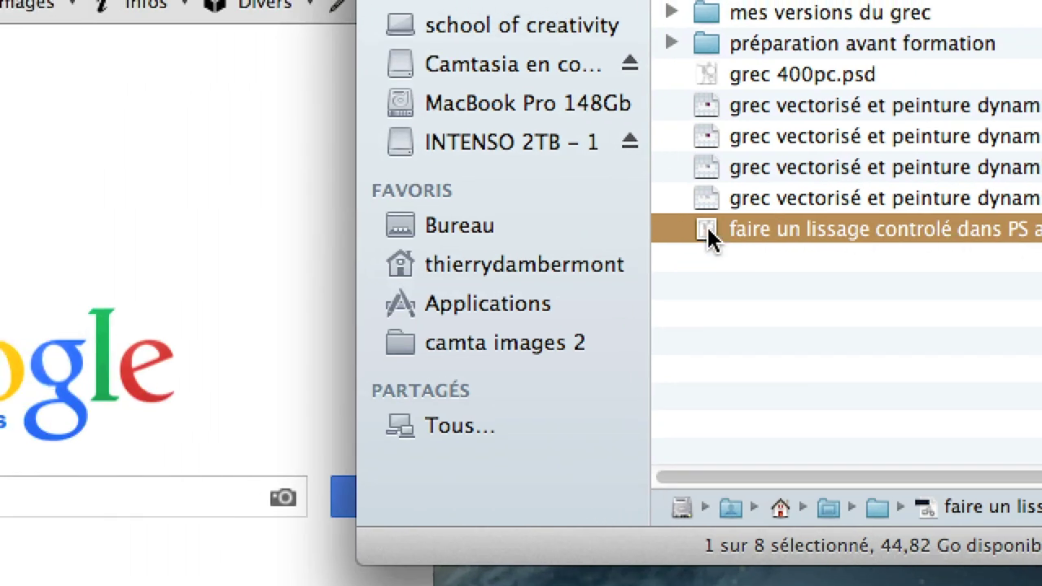
pyautogui.moveTo(709, 233); pyautogui.dragTo(379, 345)
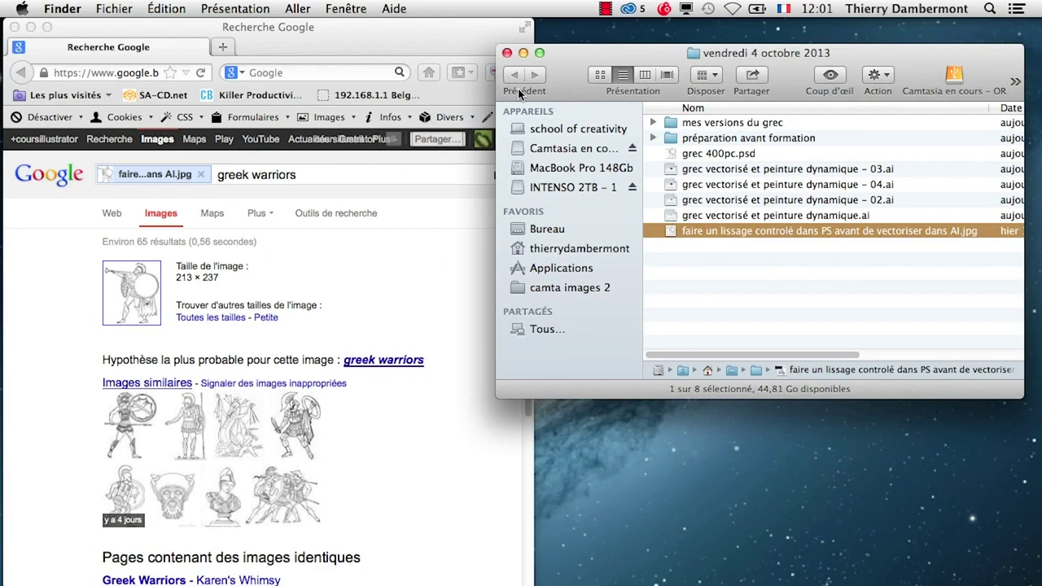
pyautogui.moveTo(518, 92); pyautogui.dragTo(795, 190)
# Step: Maximize the browser, list all sizes and open the 450 × 499 trumpeter in a new tab
pyautogui.click(731, 165)
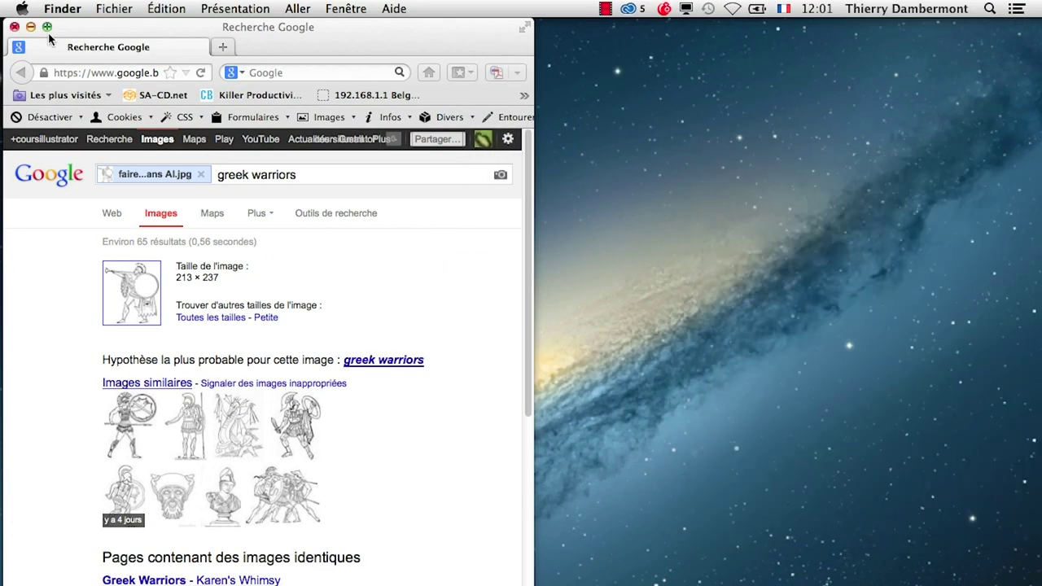
pyautogui.click(47, 27)
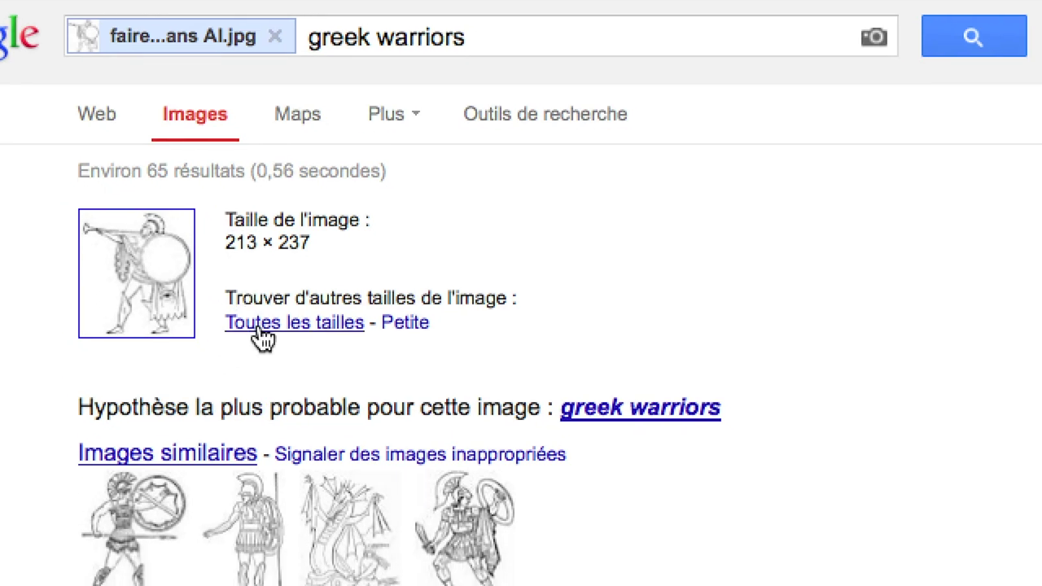
pyautogui.click(270, 324)
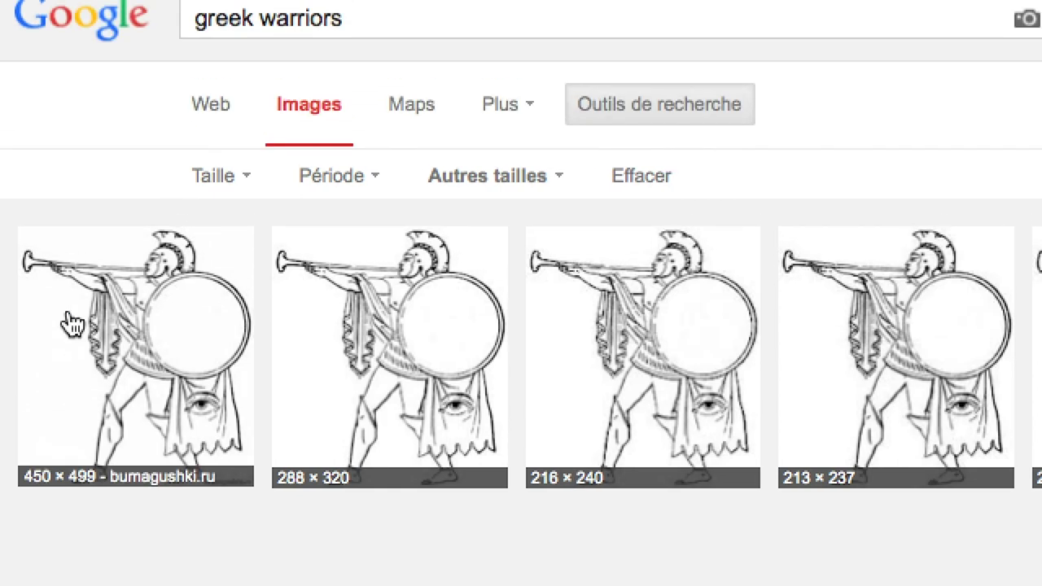
pyautogui.rightClick(57, 265)
pyautogui.click(119, 285)
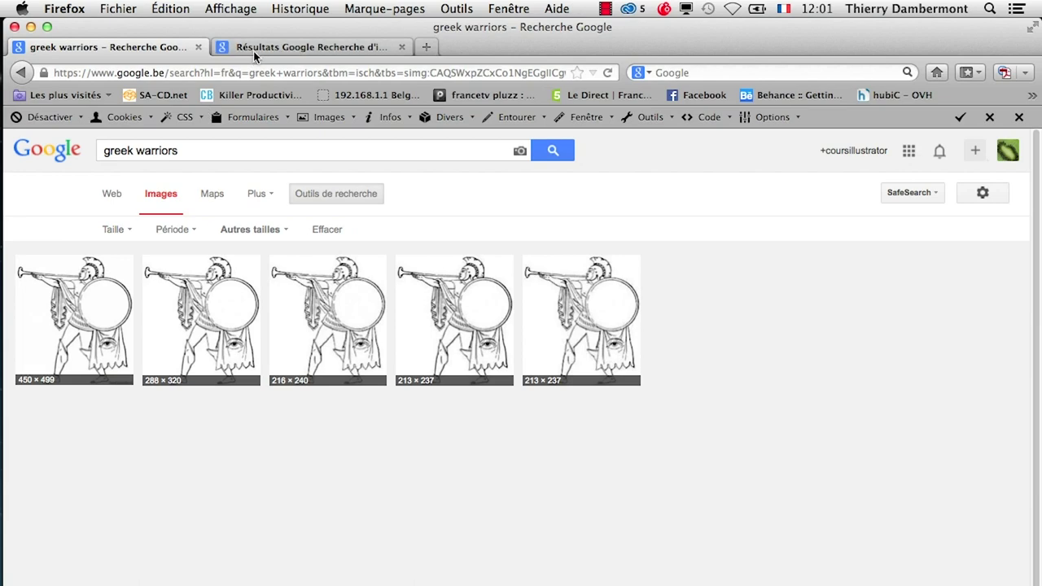
pyautogui.click(255, 49)
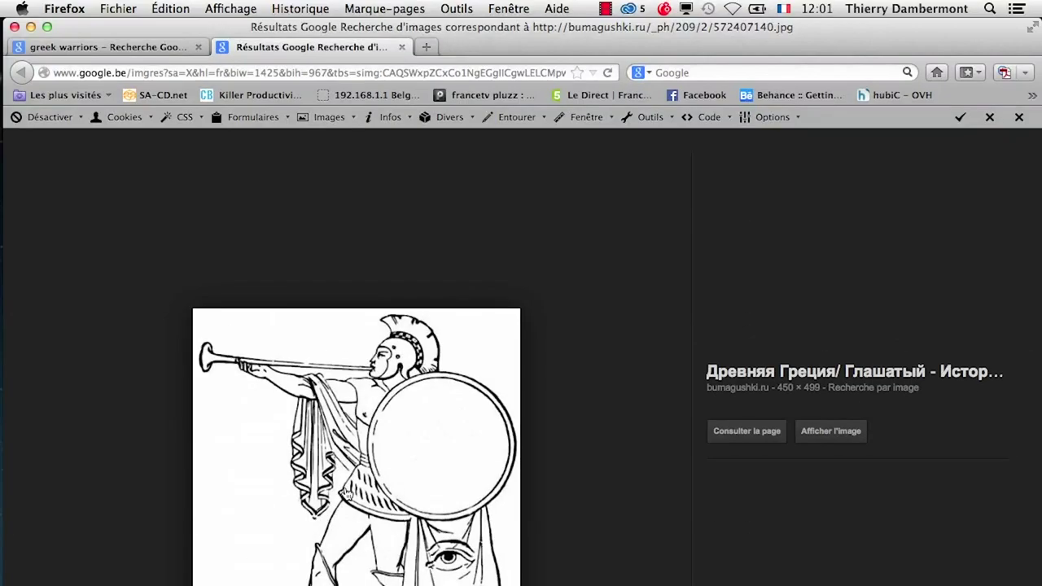
# Step: Open the full-size trumpeter image and save it as 'grec HD.jpg'
pyautogui.rightClick(349, 476)
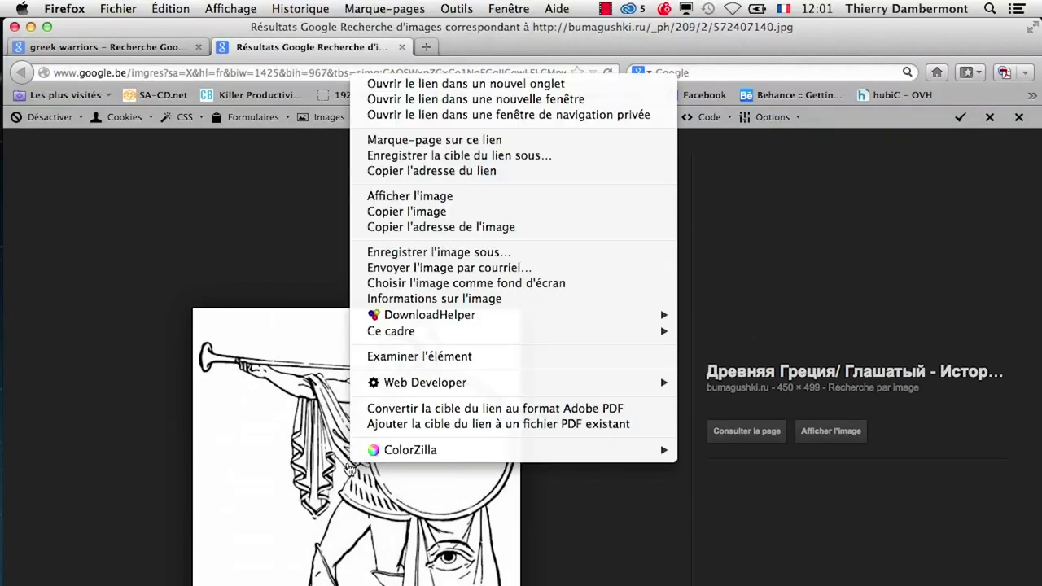
pyautogui.press('Escape')
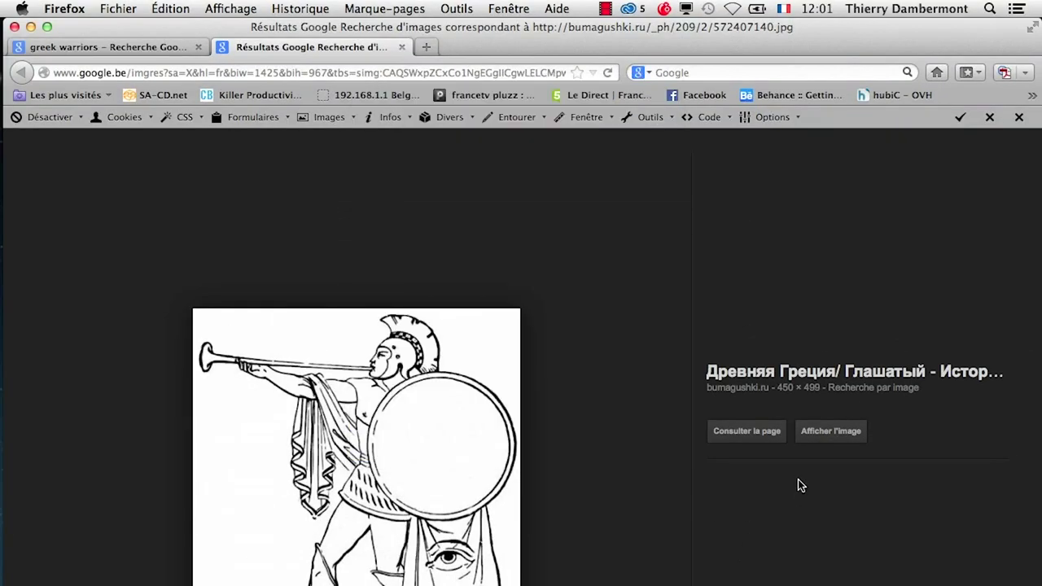
pyautogui.click(829, 433)
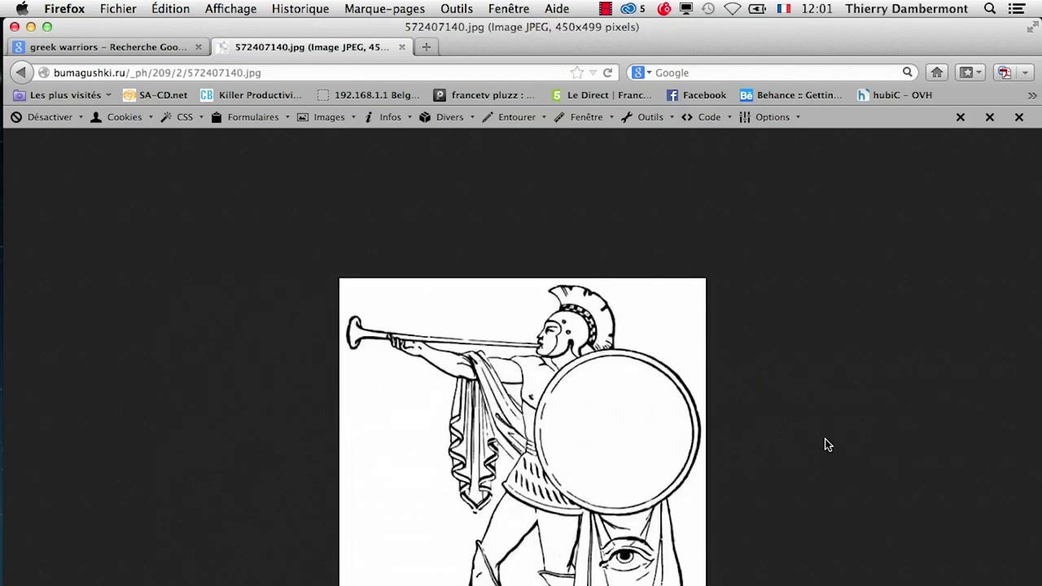
pyautogui.rightClick(479, 420)
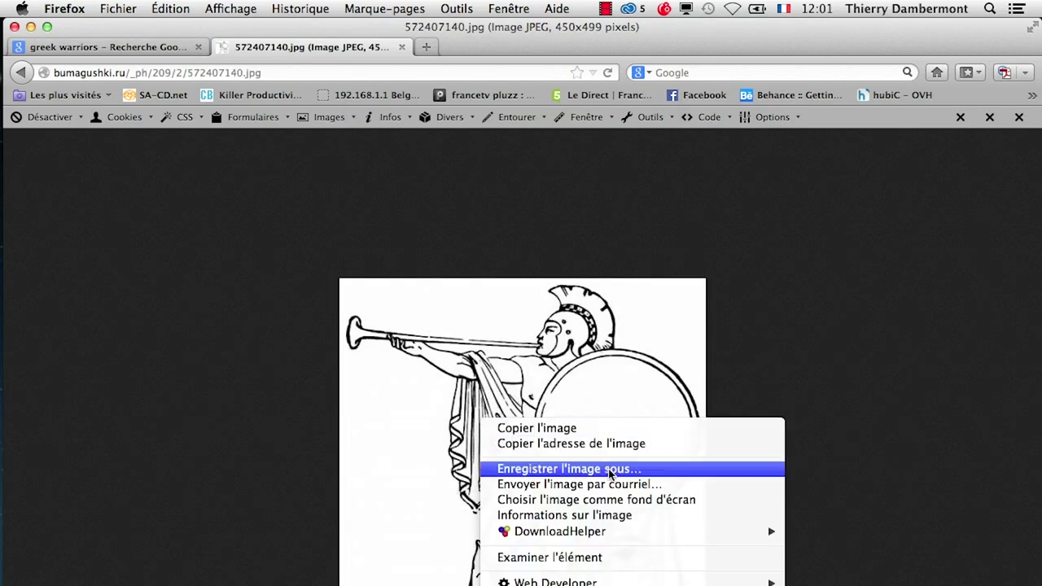
pyautogui.click(610, 469)
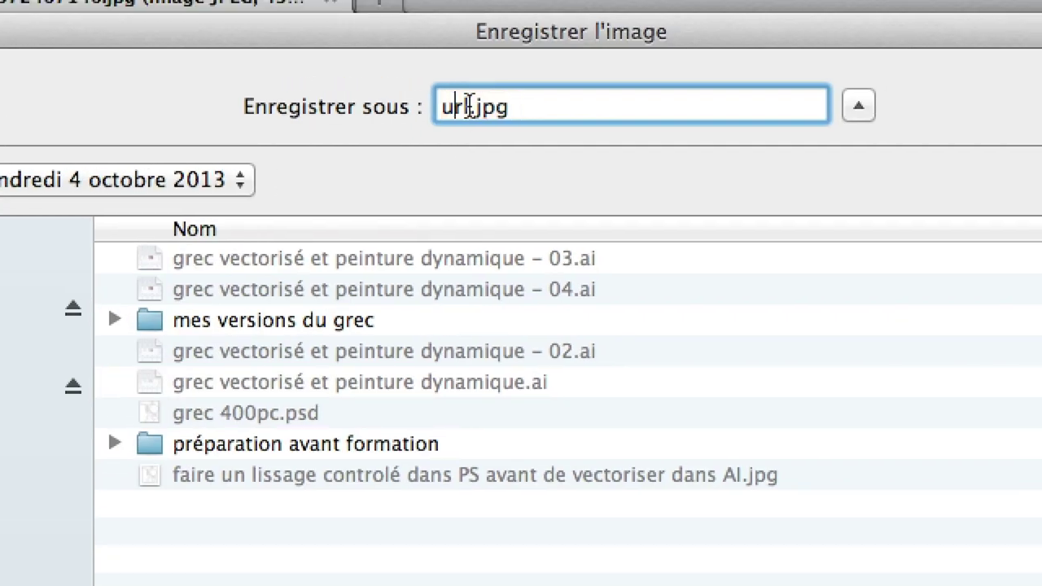
pyautogui.write('grec H')
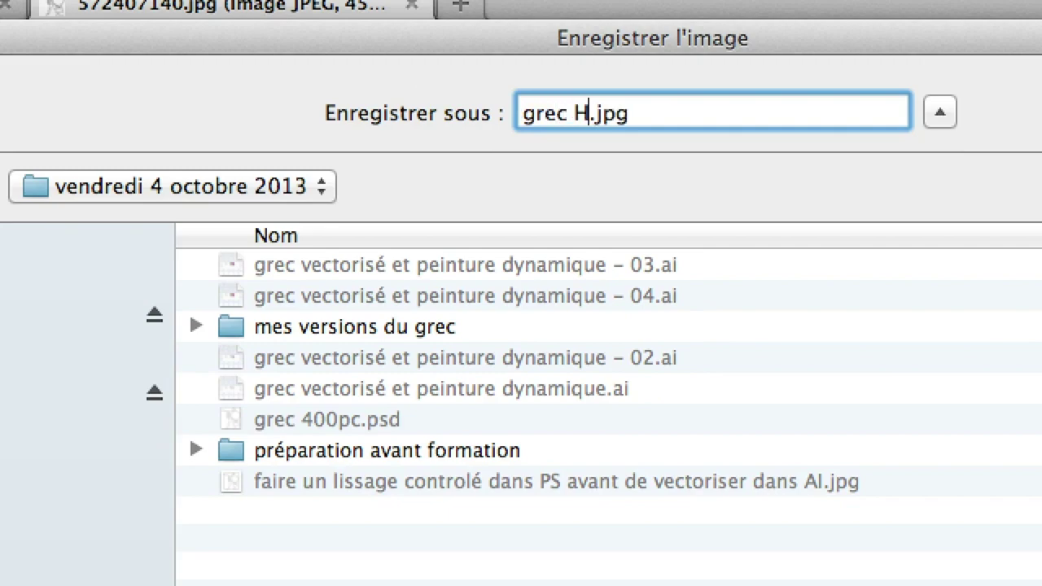
pyautogui.write('D')
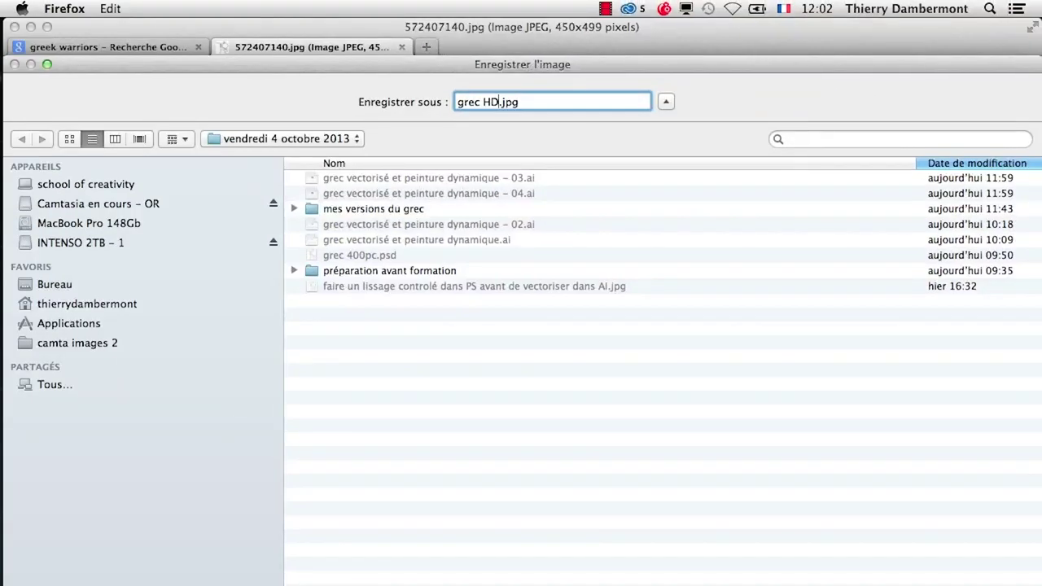
pyautogui.press('Return')
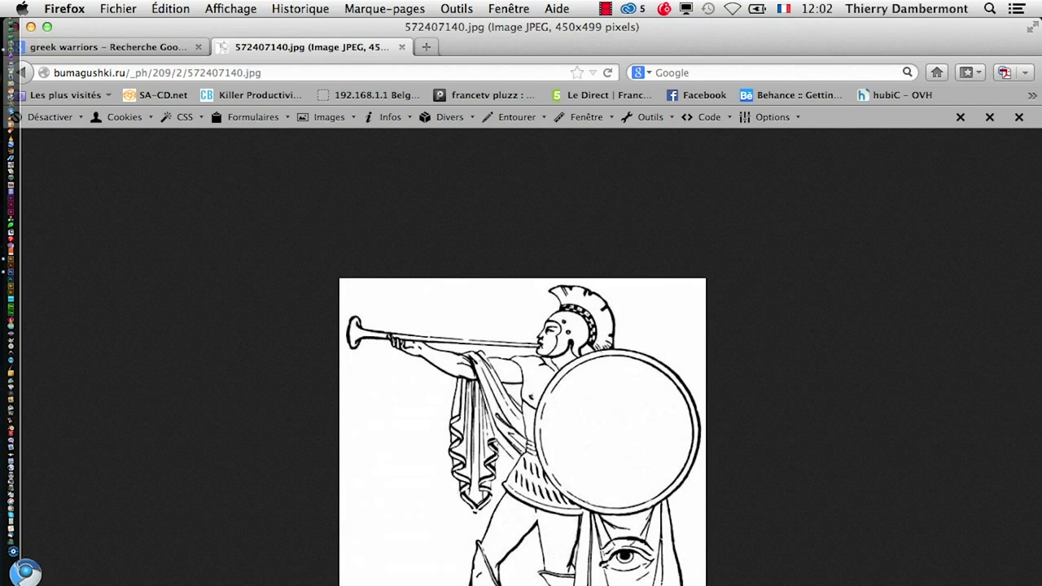
# Step: Open a narrowed Safari window on Google Images, hiding the Firefox image window
pyautogui.click(25, 572)
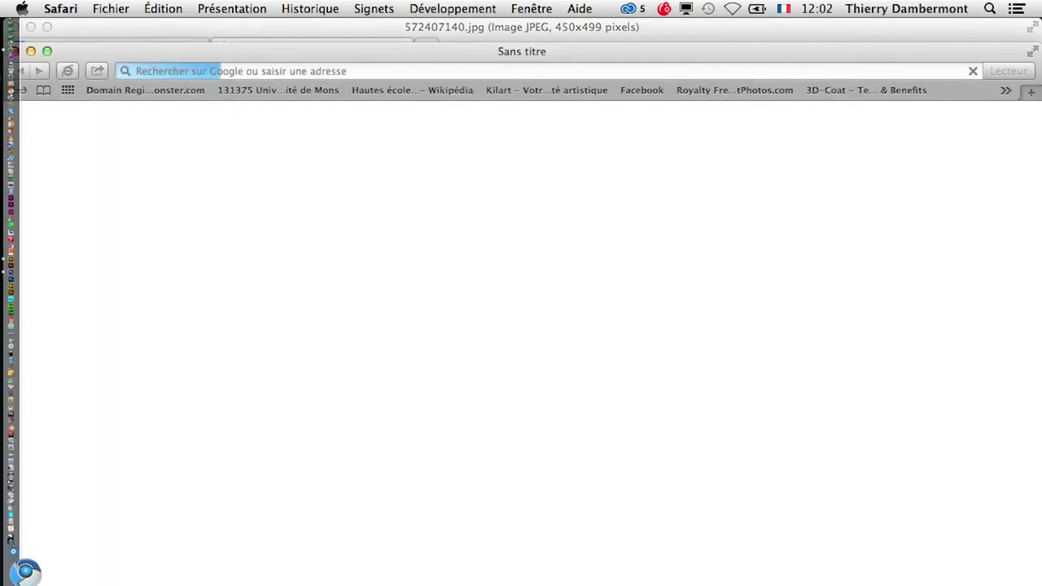
pyautogui.click(31, 27)
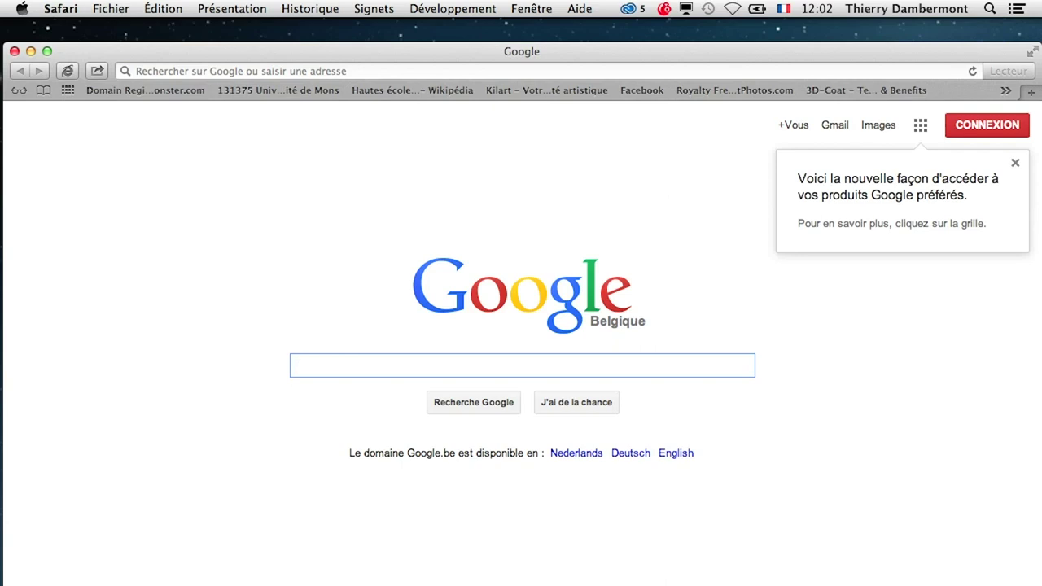
pyautogui.moveTo(1041, 293); pyautogui.dragTo(710, 293)
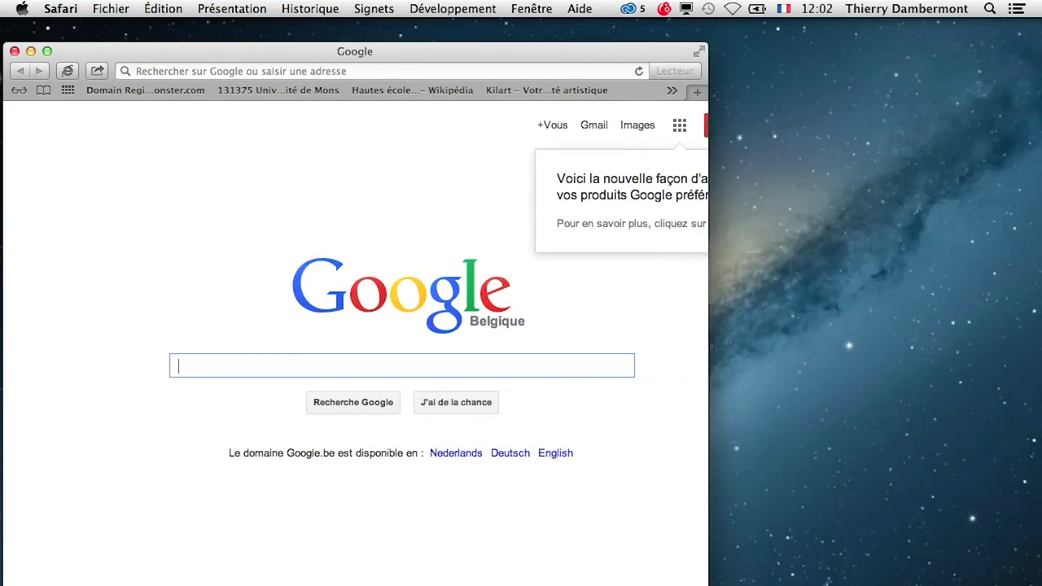
pyautogui.click(633, 126)
# Step: Open a new Finder window on Bureau > vendredi 4 octobre 2013 and select the trumpeter JPG
pyautogui.press('super+Tab')
pyautogui.press('super+Tab')
pyautogui.press('super+Tab')
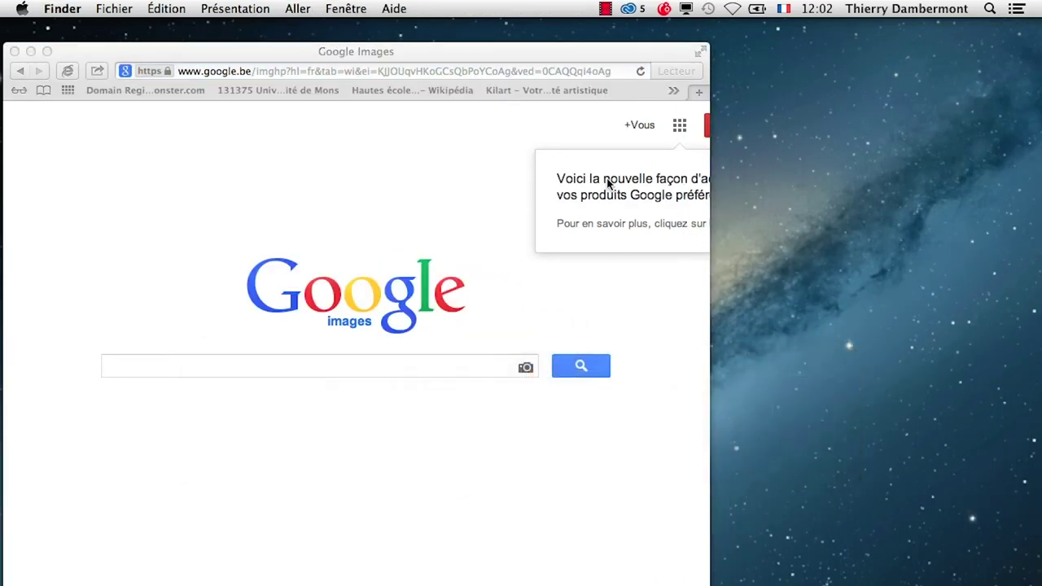
pyautogui.click(113, 8)
pyautogui.click(130, 26)
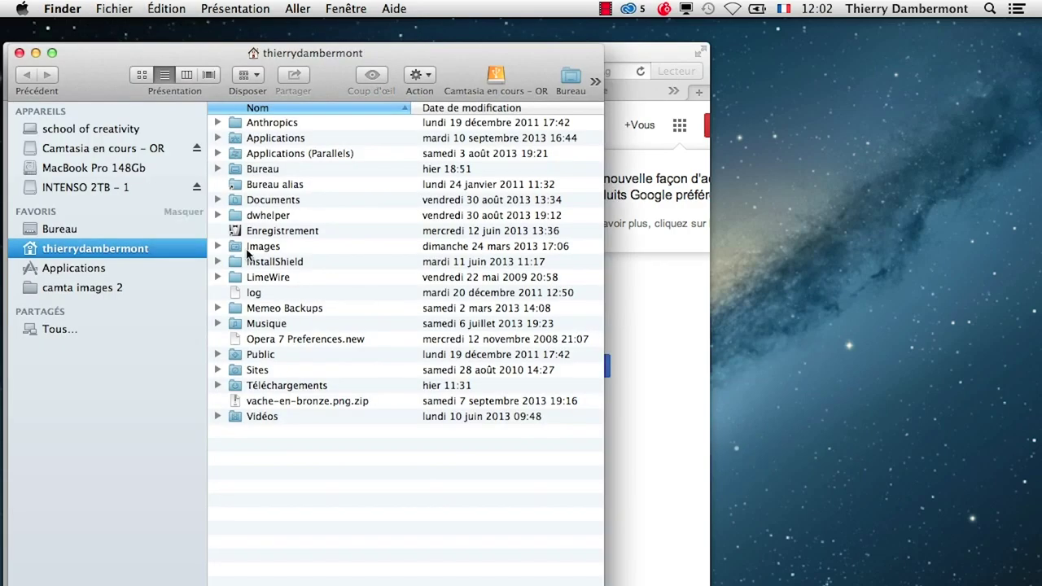
pyautogui.moveTo(106, 74); pyautogui.dragTo(536, 142)
pyautogui.click(492, 267)
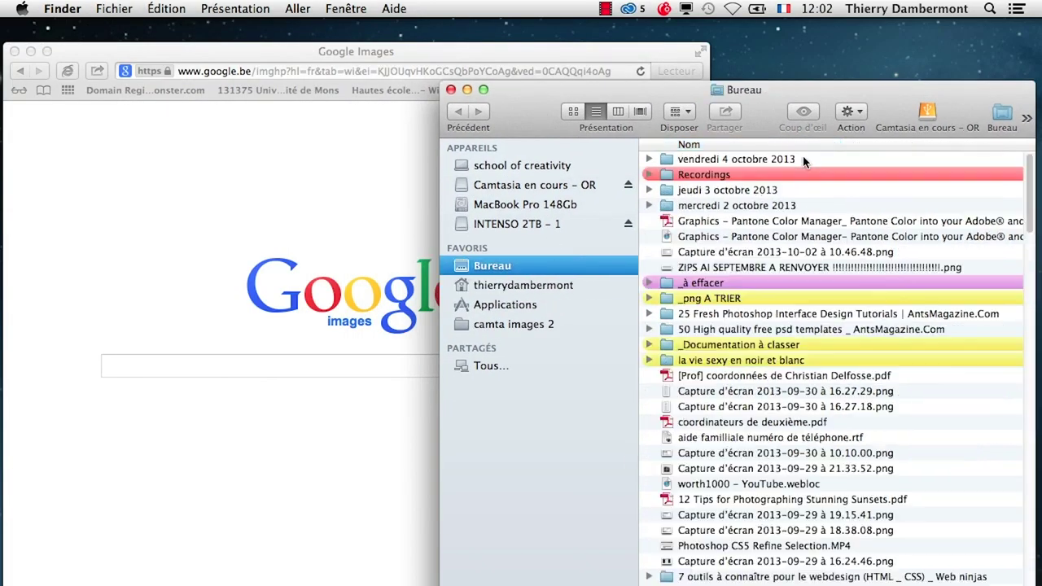
pyautogui.doubleClick(712, 160)
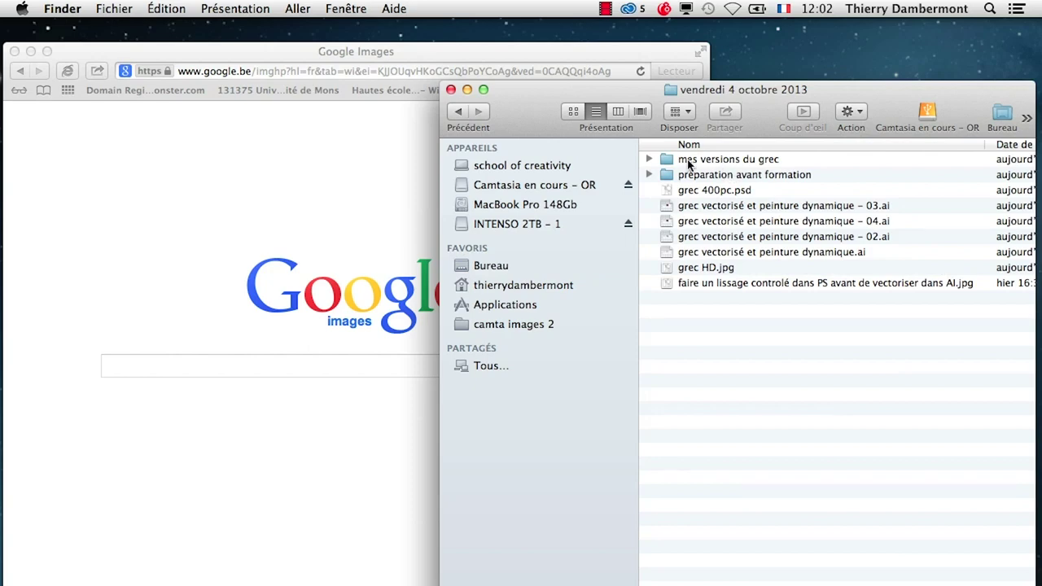
pyautogui.click(716, 284)
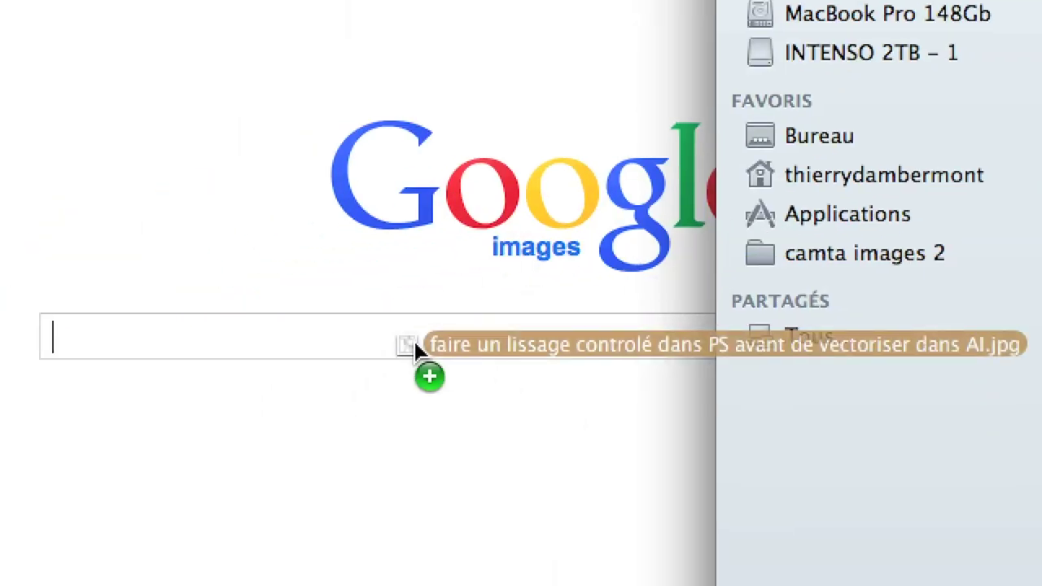
# Step: Try dragging the JPG into the search box and into Safari, returning to Google Images home
pyautogui.moveTo(676, 287); pyautogui.dragTo(417, 346)
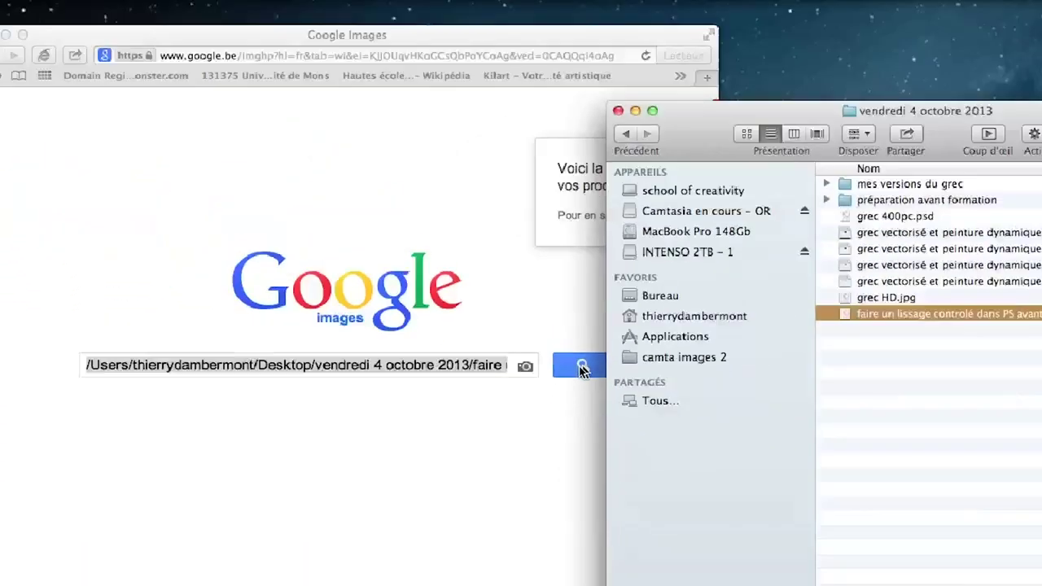
pyautogui.click(549, 46)
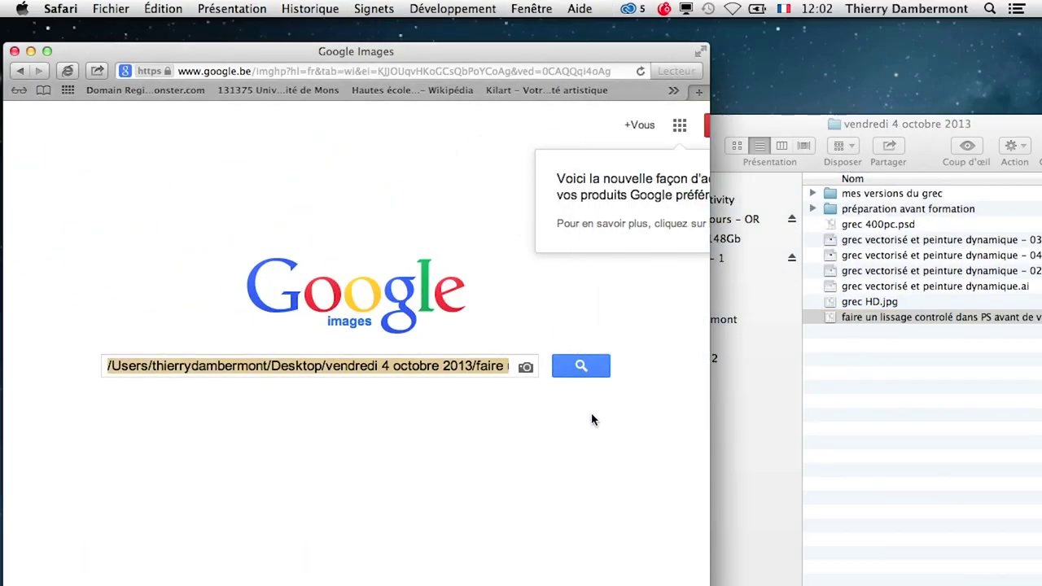
pyautogui.click(589, 368)
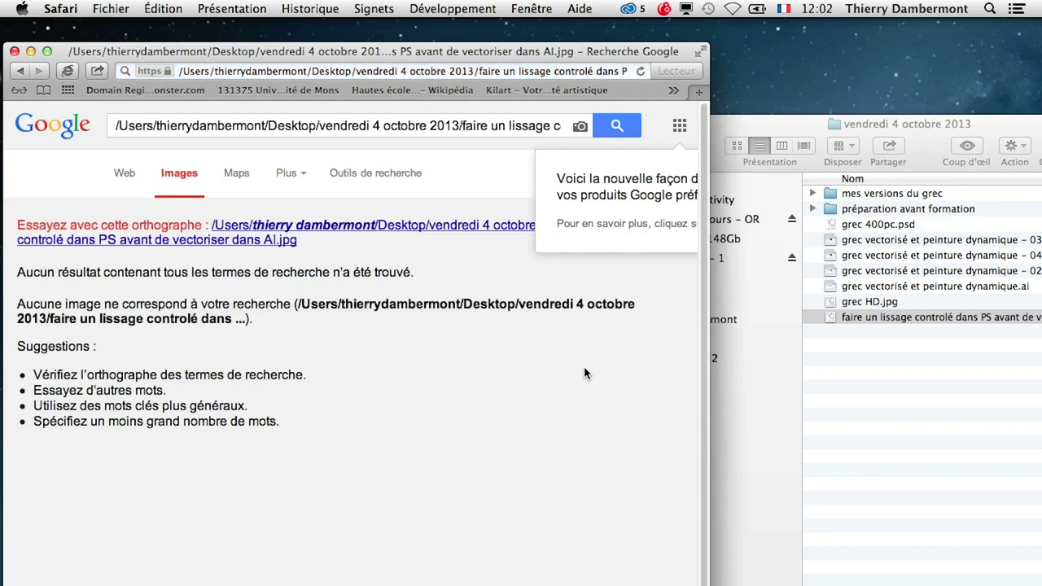
pyautogui.click(22, 72)
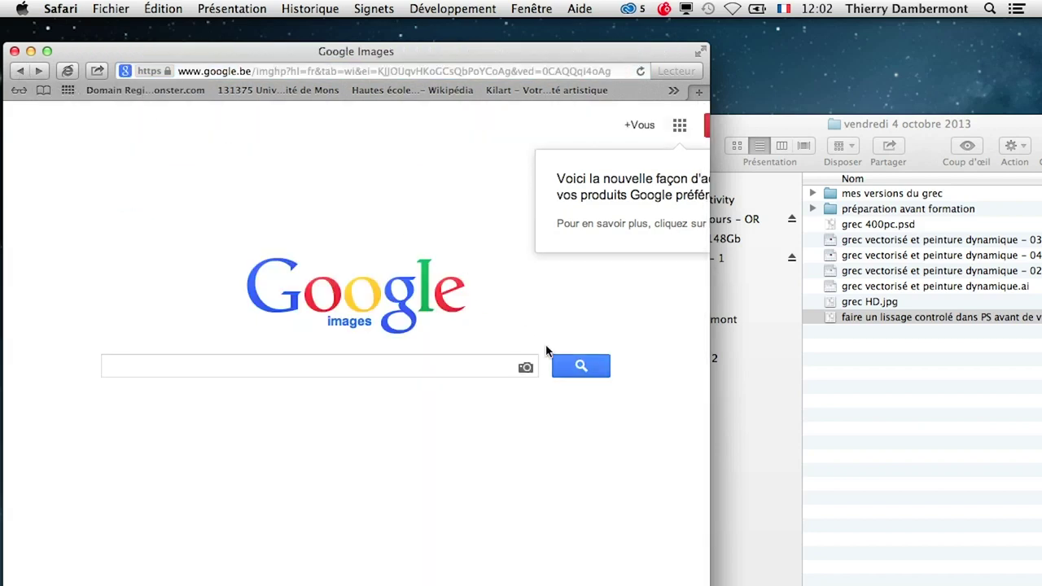
pyautogui.moveTo(824, 318); pyautogui.dragTo(525, 372)
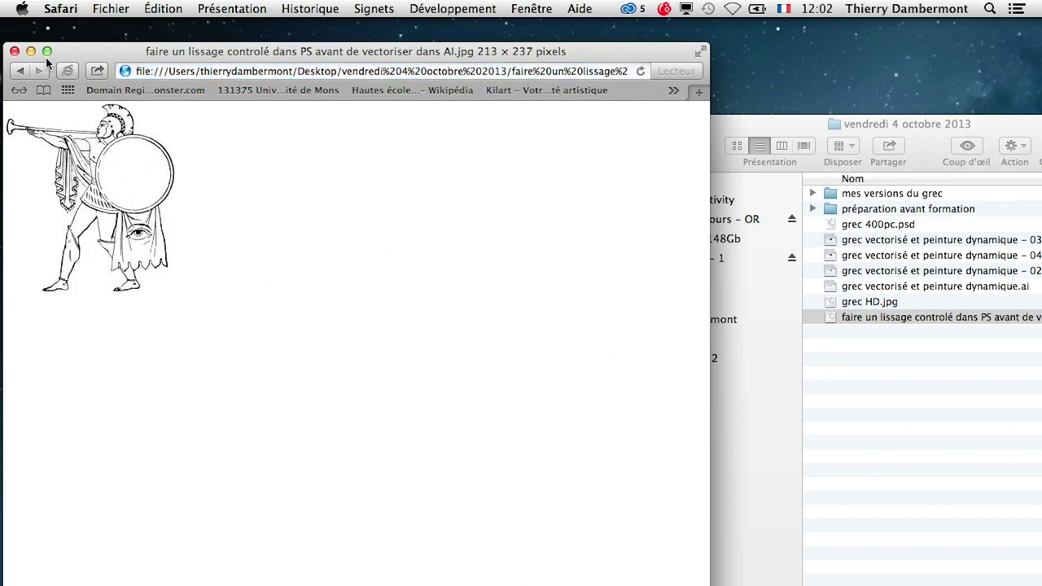
pyautogui.click(18, 73)
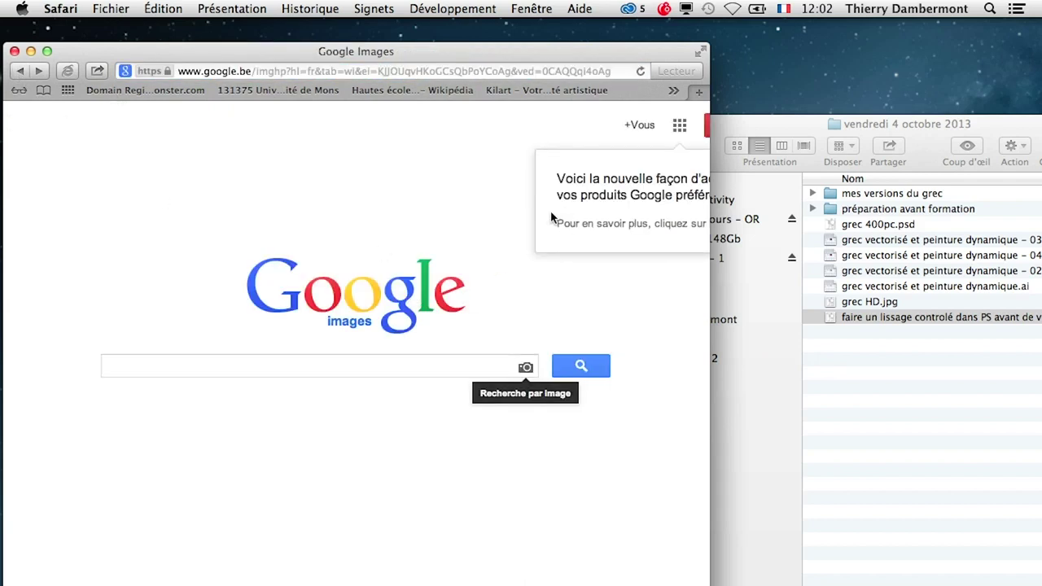
pyautogui.moveTo(710, 326)
pyautogui.mouseDown()
pyautogui.moveTo(802, 326)
pyautogui.moveTo(771, 326)
pyautogui.mouseUp()
# Step: Duplicate the reference JPG in the vendredi 4 octobre 2013 folder
pyautogui.click(845, 397)
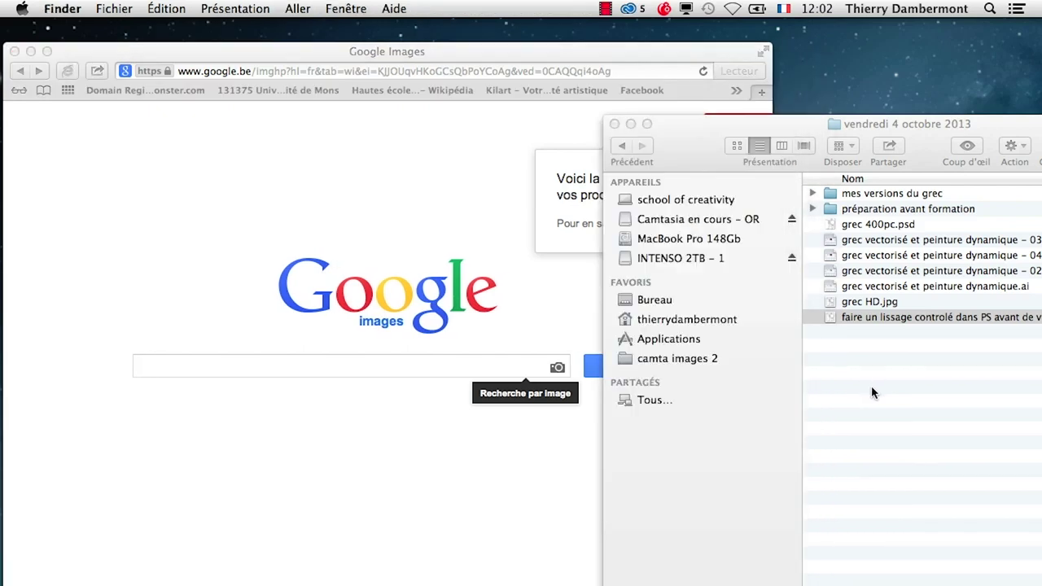
pyautogui.moveTo(846, 122)
pyautogui.mouseDown()
pyautogui.moveTo(588, 124)
pyautogui.moveTo(674, 129)
pyautogui.mouseUp()
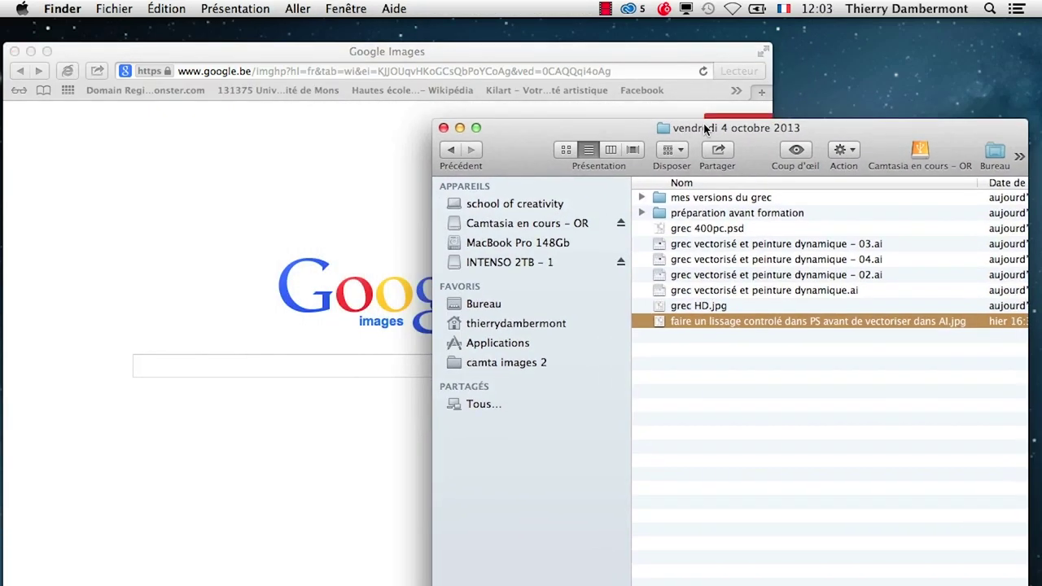
pyautogui.click(944, 322)
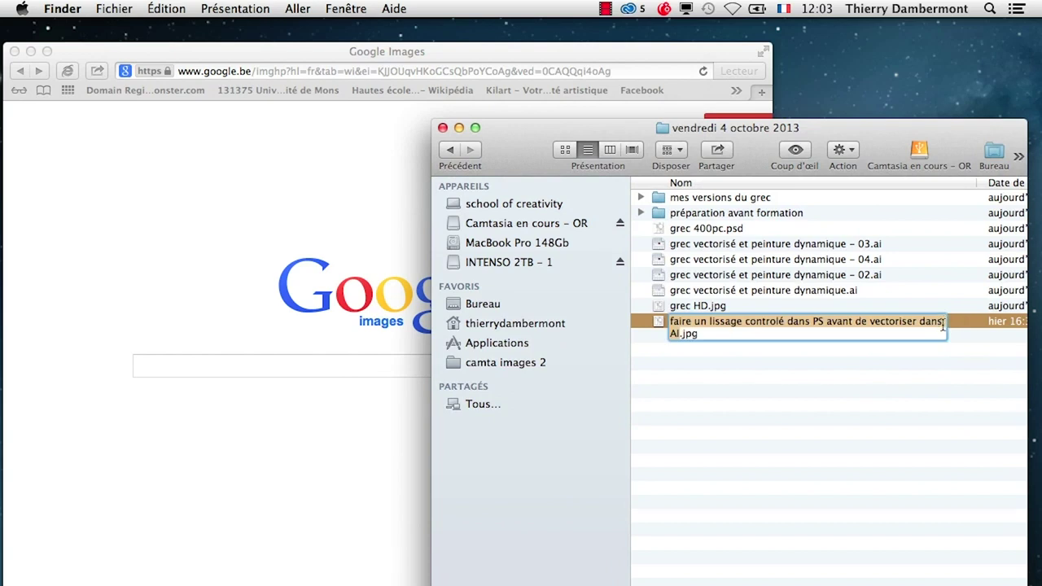
pyautogui.click(724, 342)
pyautogui.click(658, 320)
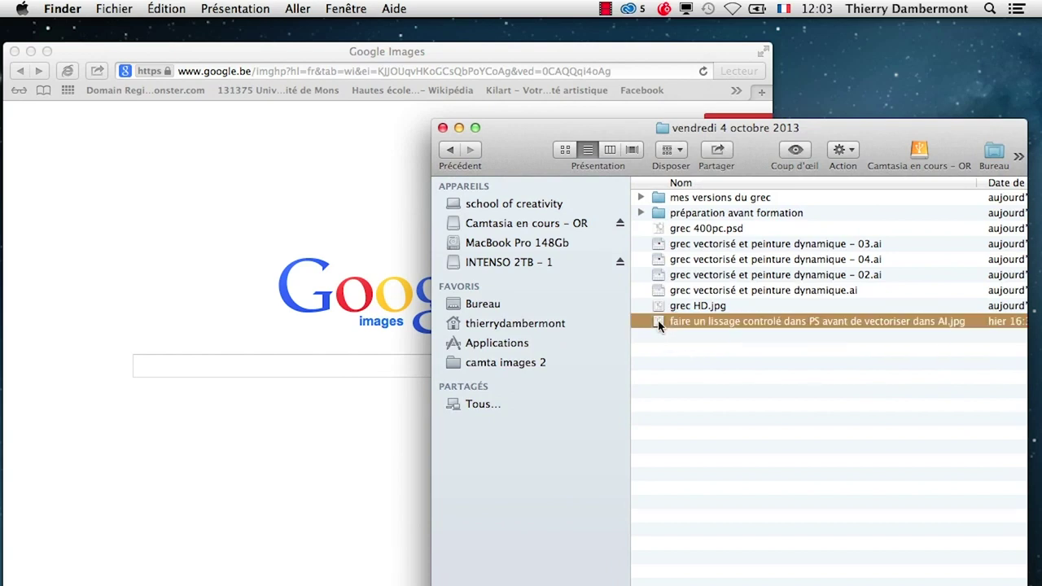
pyautogui.press('super+d')
# Step: Rename the original JPG to grec.jpg and drop its path into the Google Images search box
pyautogui.click(934, 342)
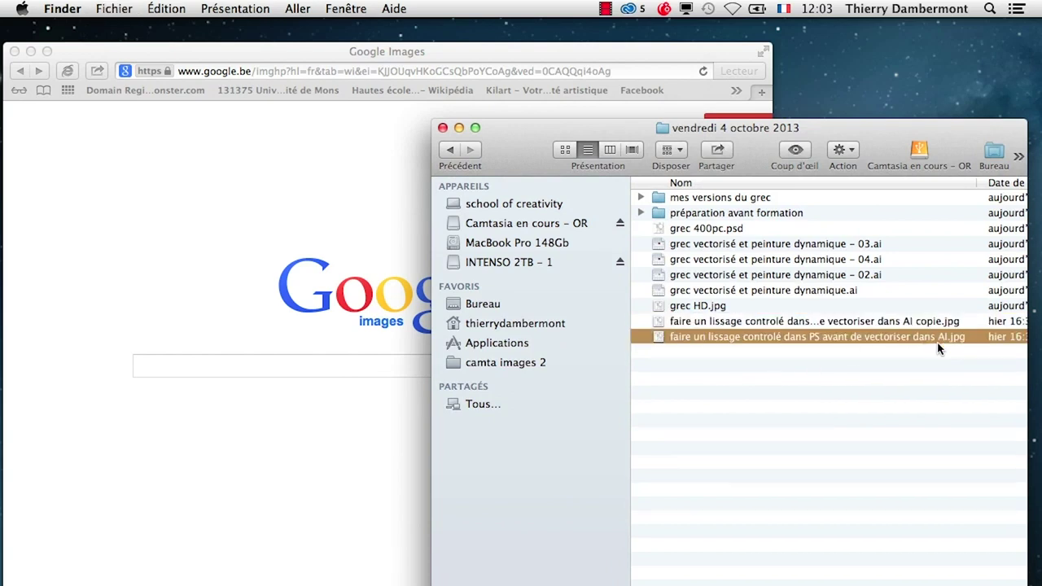
pyautogui.press('Return')
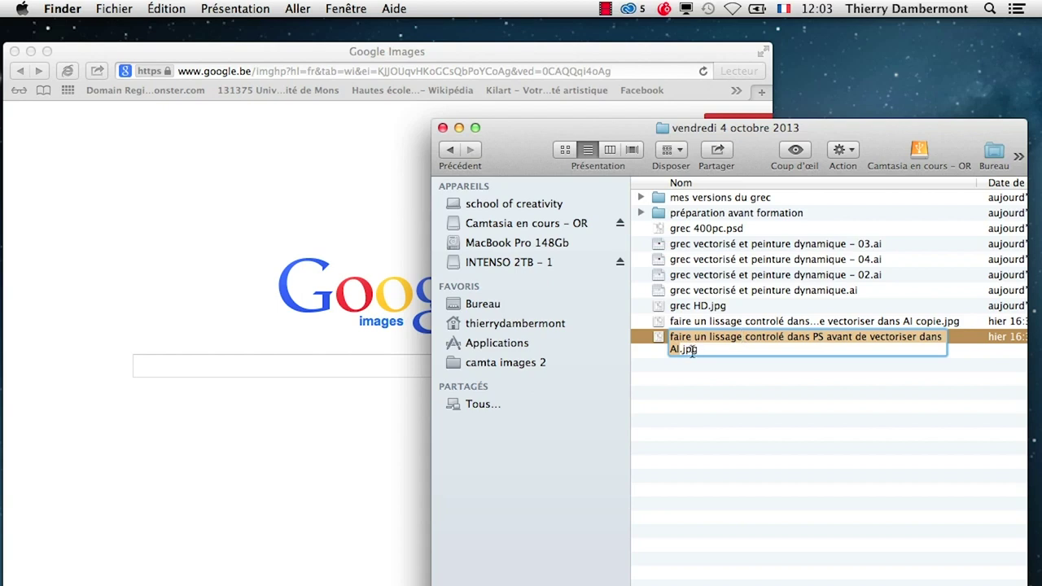
pyautogui.write('grec')
pyautogui.click(695, 406)
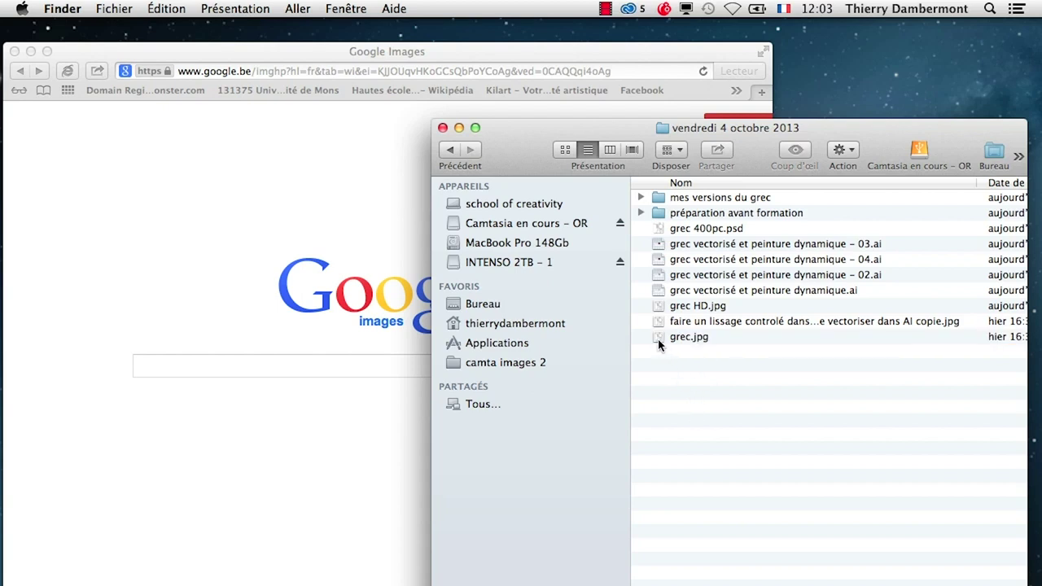
pyautogui.moveTo(657, 339); pyautogui.dragTo(349, 368)
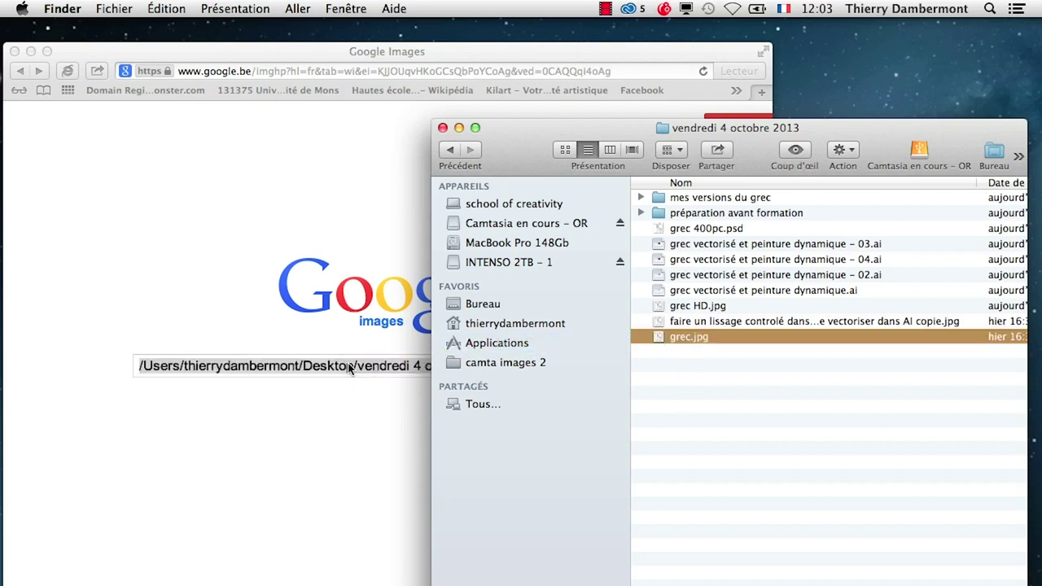
pyautogui.moveTo(531, 142)
pyautogui.mouseDown()
pyautogui.moveTo(796, 148)
pyautogui.moveTo(754, 114)
pyautogui.mouseUp()
# Step: Replace the file path in the search field with 'test' and run the search
pyautogui.click(396, 106)
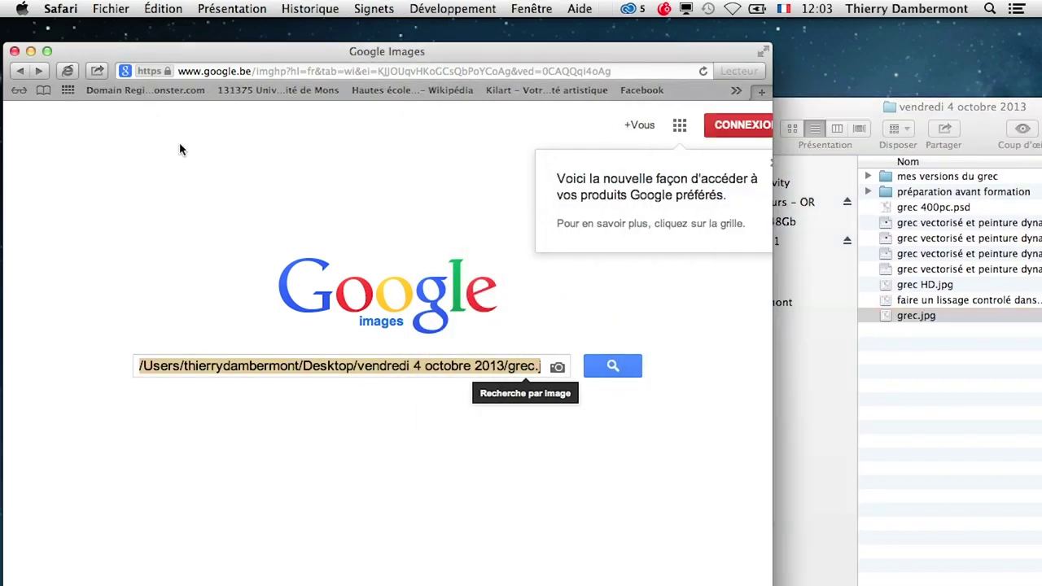
pyautogui.press('BackSpace')
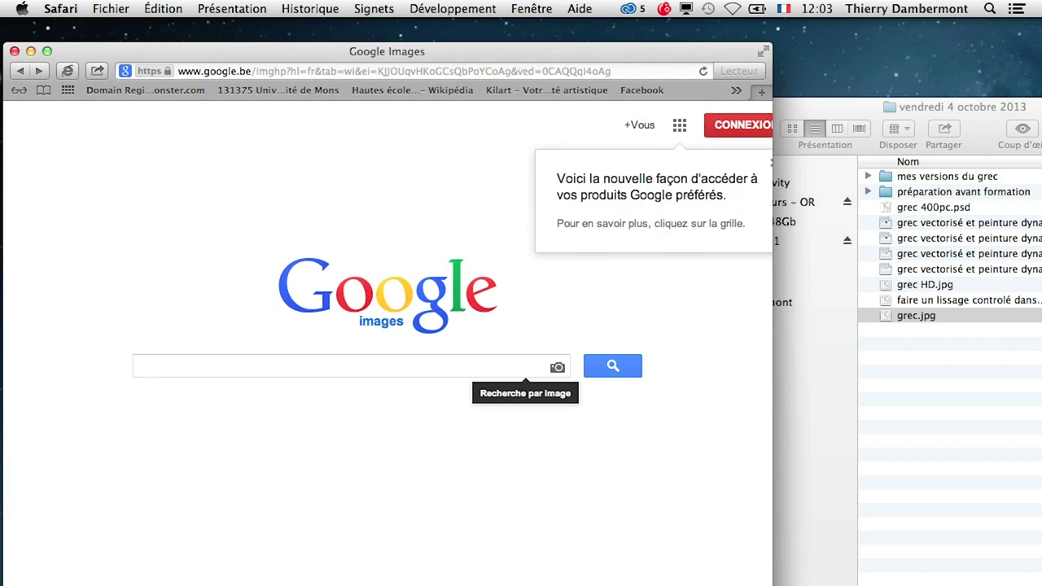
pyautogui.write('test')
pyautogui.press('Return')
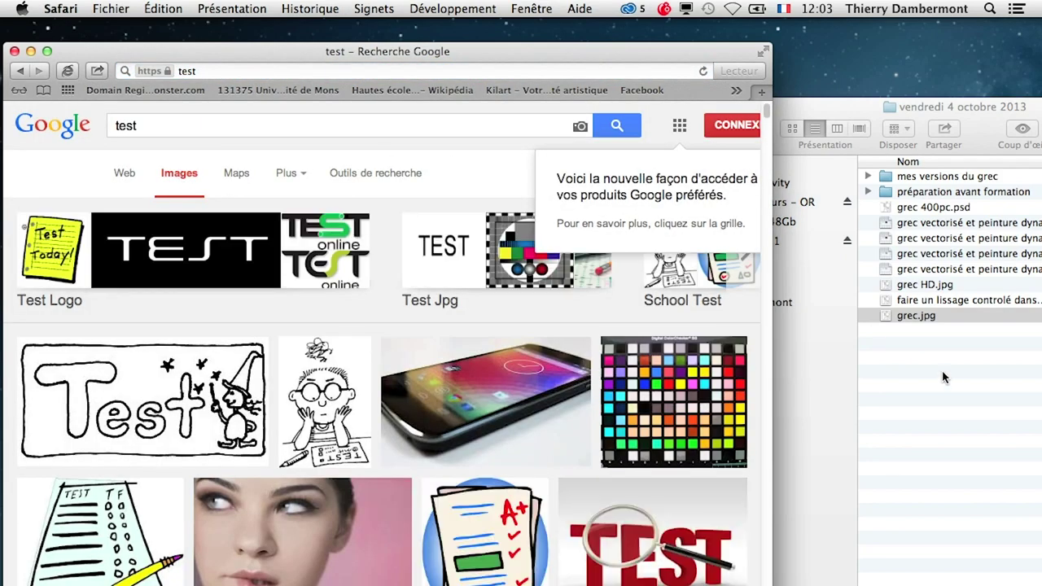
# Step: Drop grec.jpg on the search field, open and close the search-by-image panel, then go back
pyautogui.moveTo(912, 316); pyautogui.dragTo(528, 128)
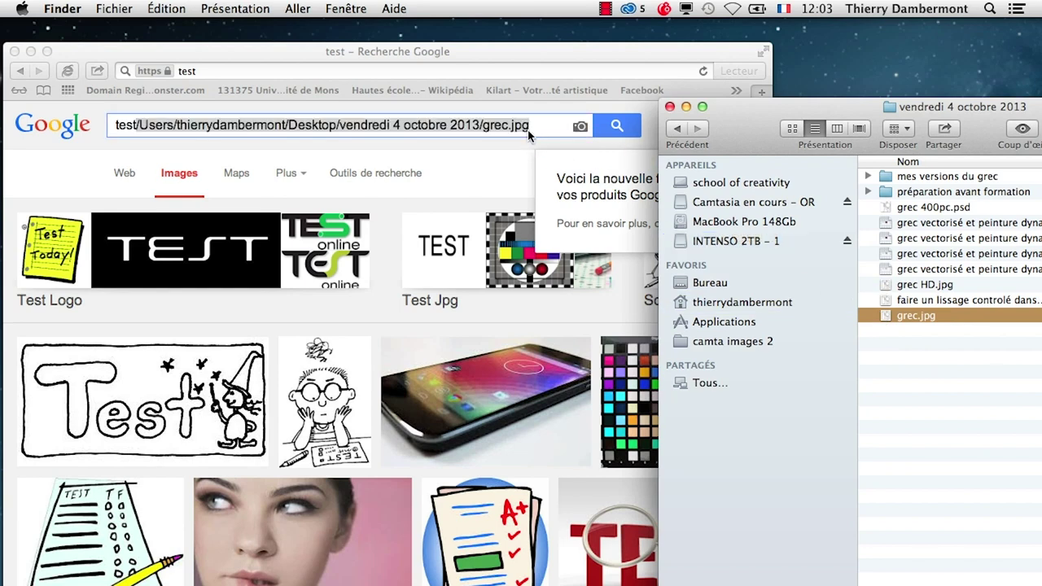
pyautogui.moveTo(738, 112); pyautogui.dragTo(602, 166)
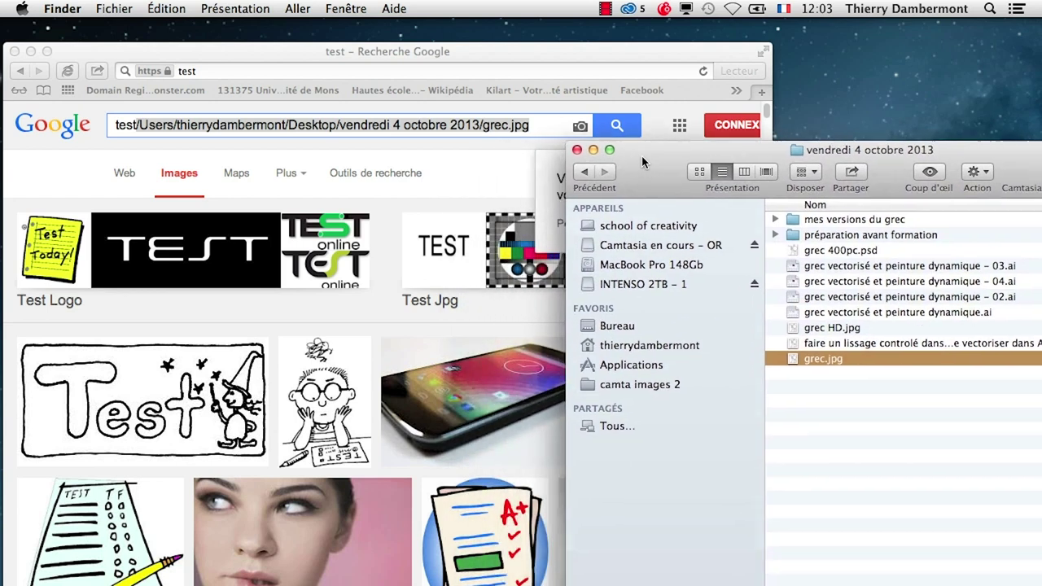
pyautogui.moveTo(602, 167)
pyautogui.mouseDown()
pyautogui.moveTo(711, 167)
pyautogui.moveTo(678, 207)
pyautogui.mouseUp()
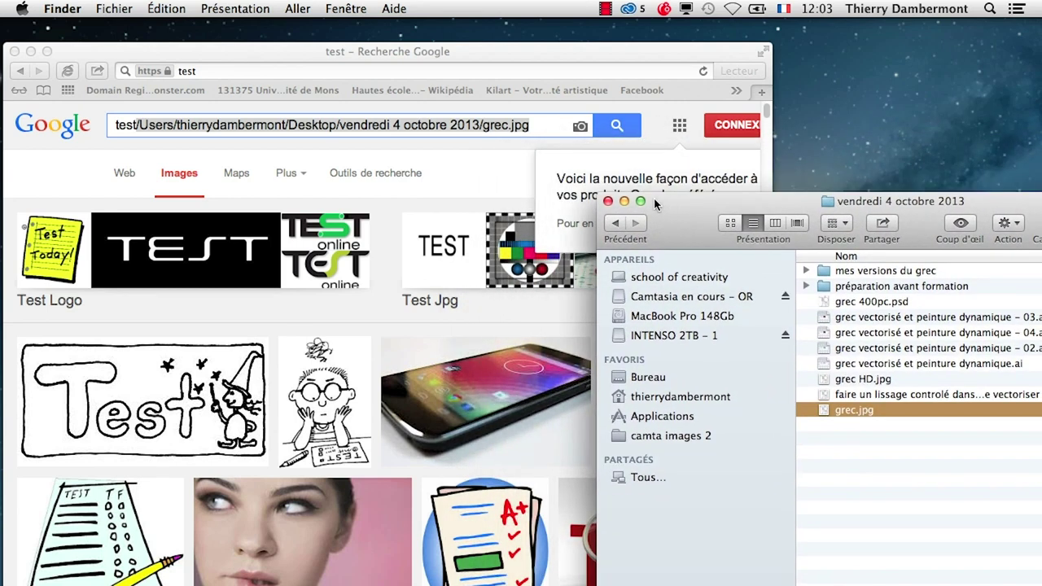
pyautogui.click(567, 55)
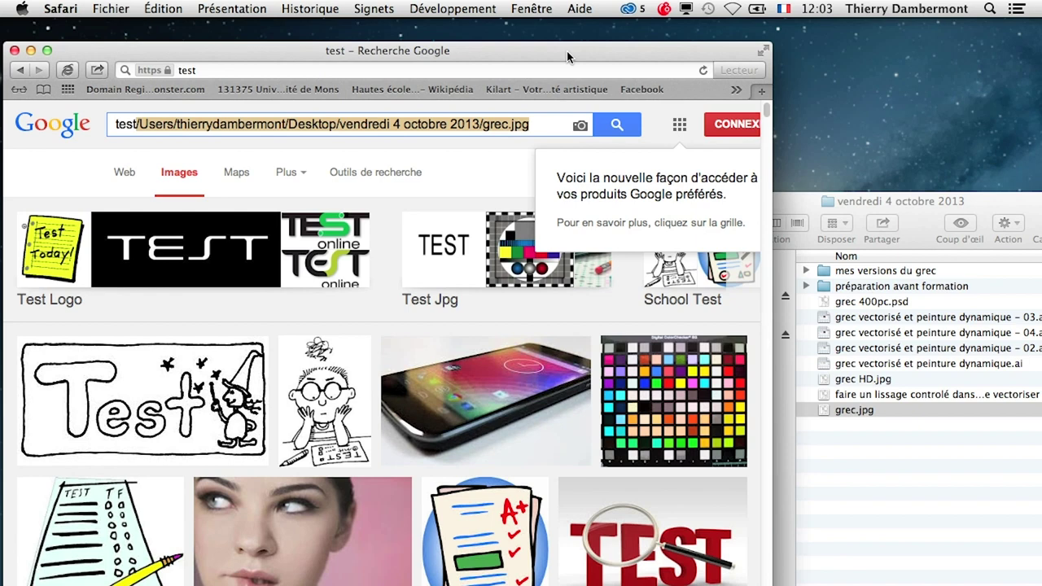
pyautogui.click(581, 126)
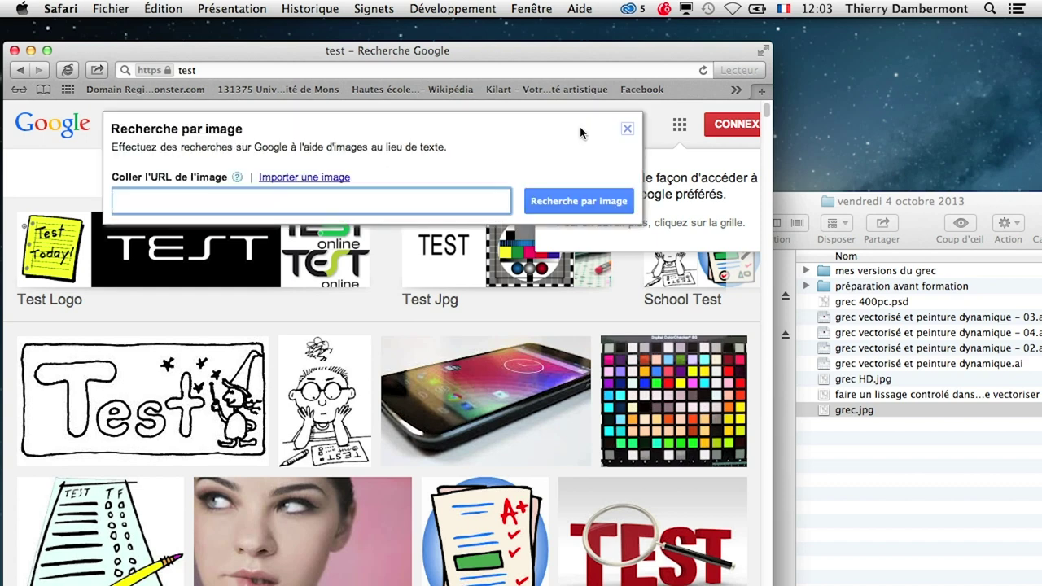
pyautogui.click(628, 134)
pyautogui.click(23, 71)
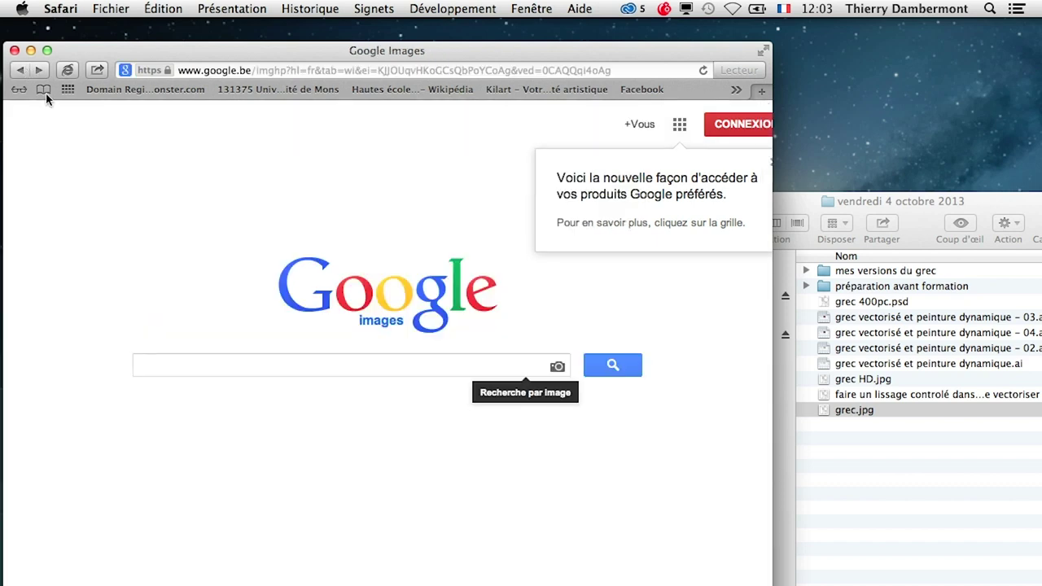
# Step: Upload grec.jpg from Bureau > vendredi 4 octobre 2013 through Google's 'Importer une image' option
pyautogui.click(558, 368)
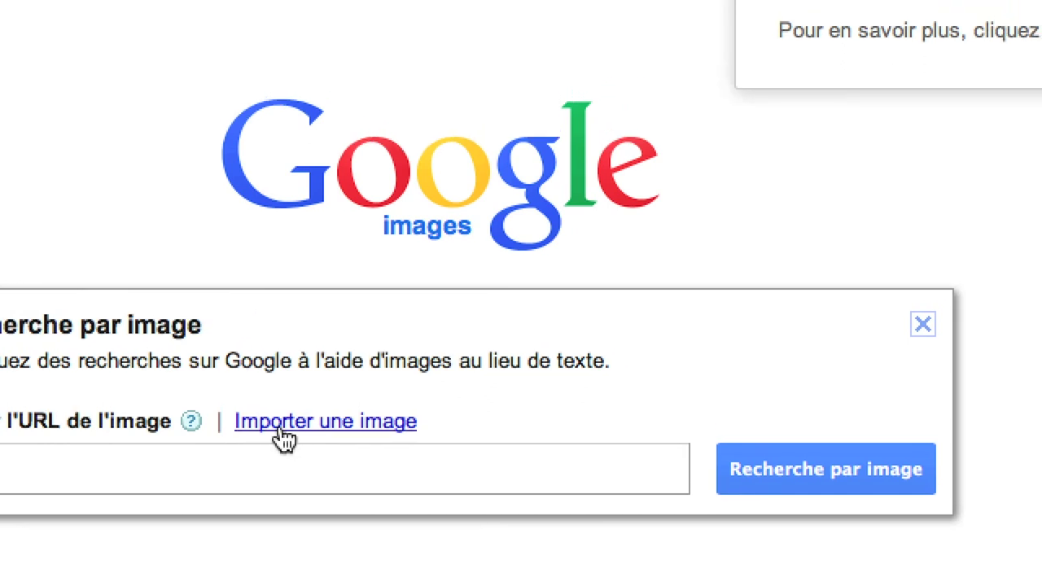
pyautogui.click(280, 429)
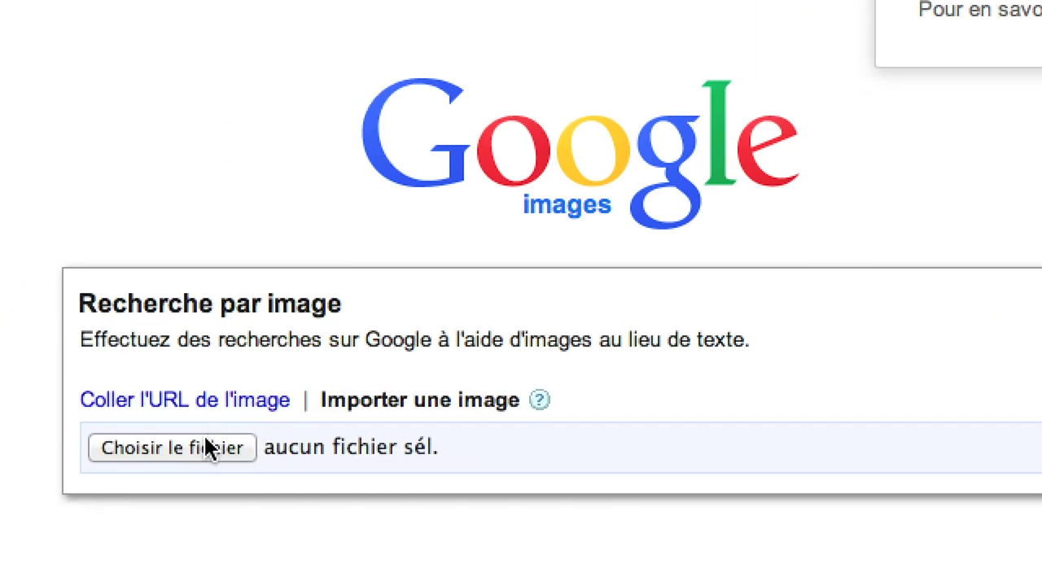
pyautogui.click(204, 440)
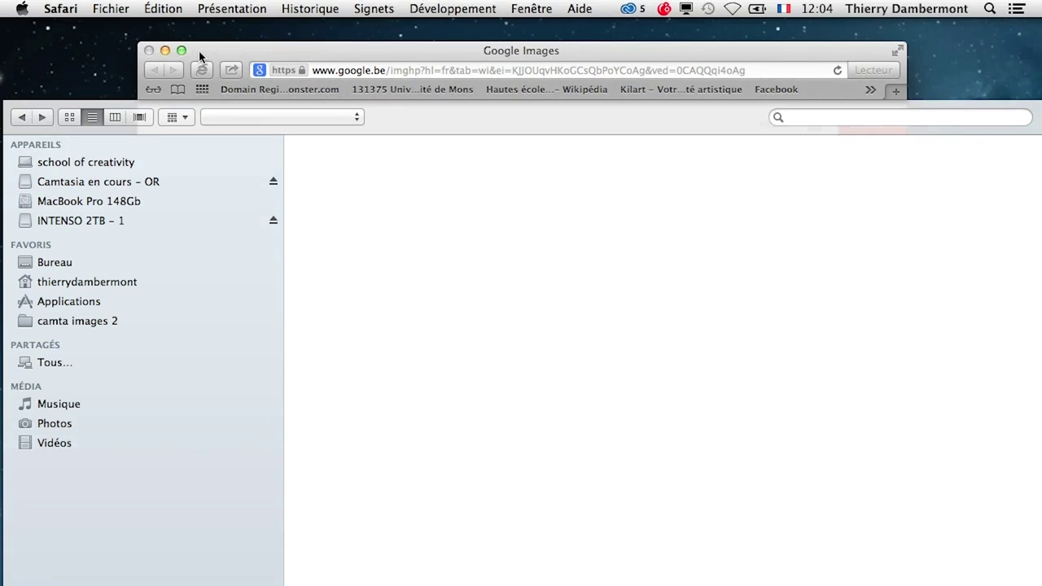
pyautogui.click(81, 264)
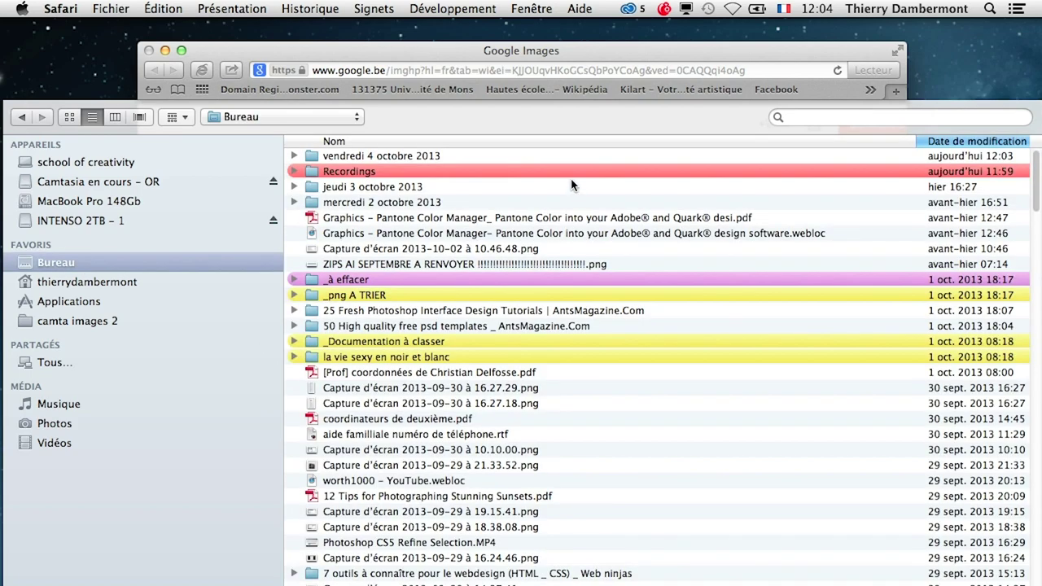
pyautogui.doubleClick(464, 151)
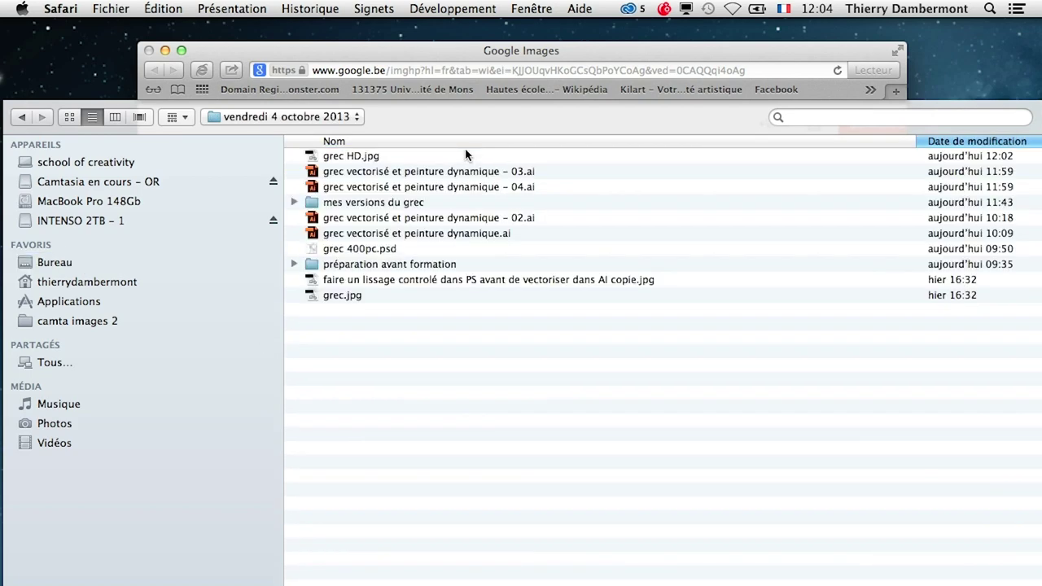
pyautogui.click(335, 298)
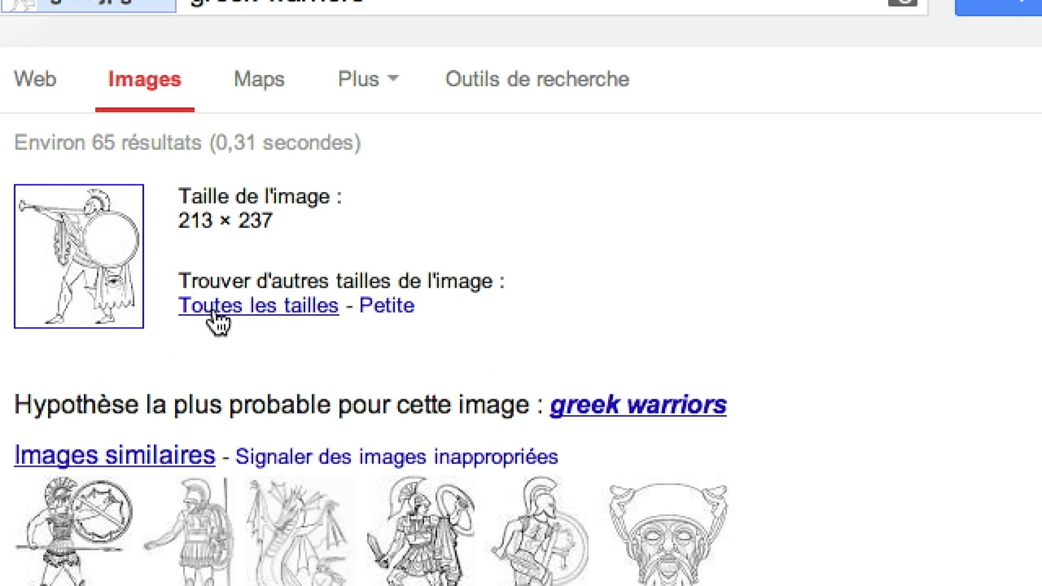
# Step: Show all sizes of the 'greek warriors' results, widen the window, then quit Safari
pyautogui.click(215, 313)
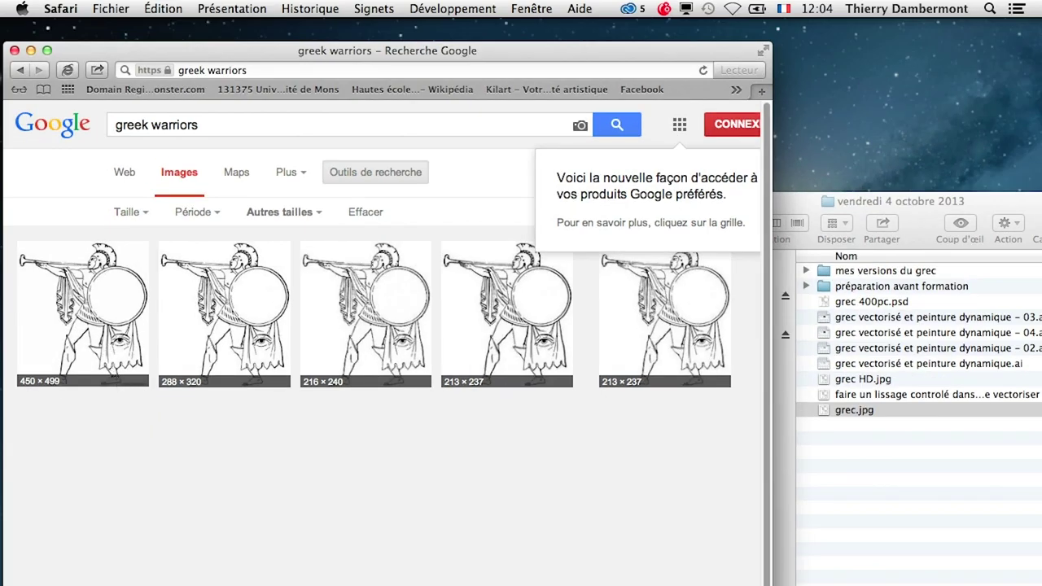
pyautogui.click(47, 49)
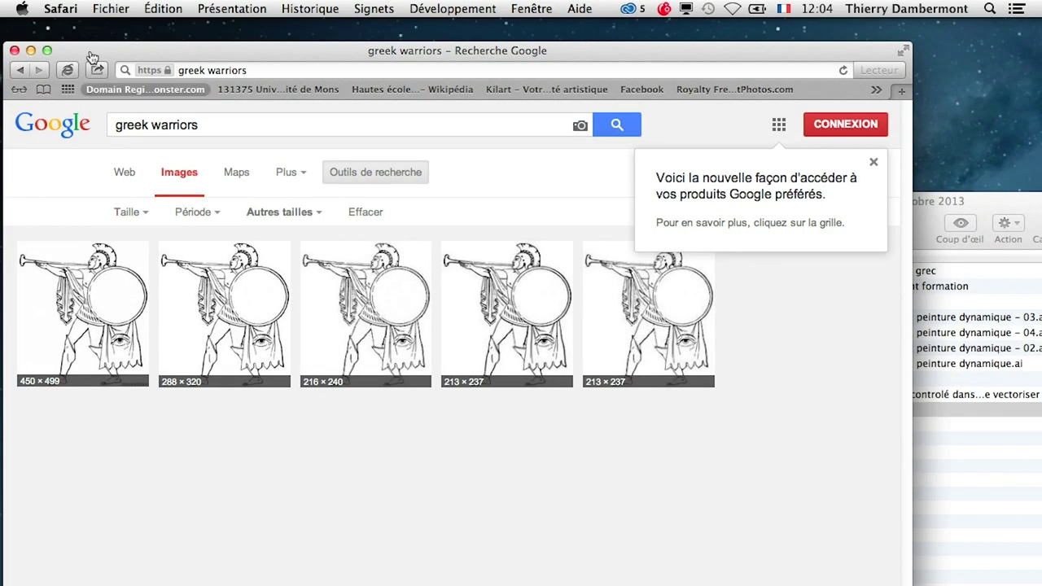
pyautogui.click(60, 8)
pyautogui.click(119, 217)
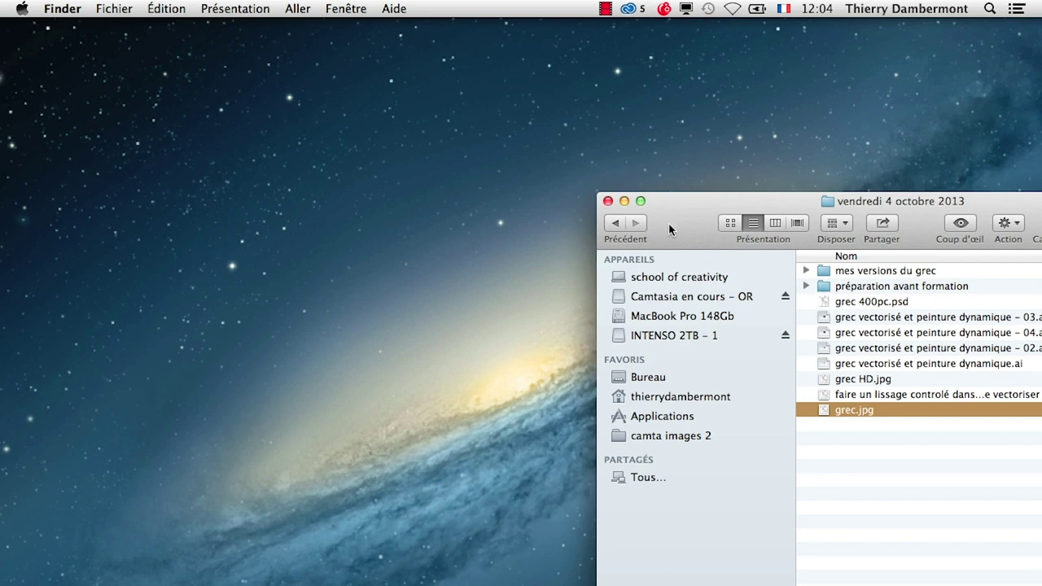
# Step: Open a new Firefox window on Google Images
pyautogui.moveTo(668, 223); pyautogui.dragTo(581, 122)
pyautogui.press('super+Tab')
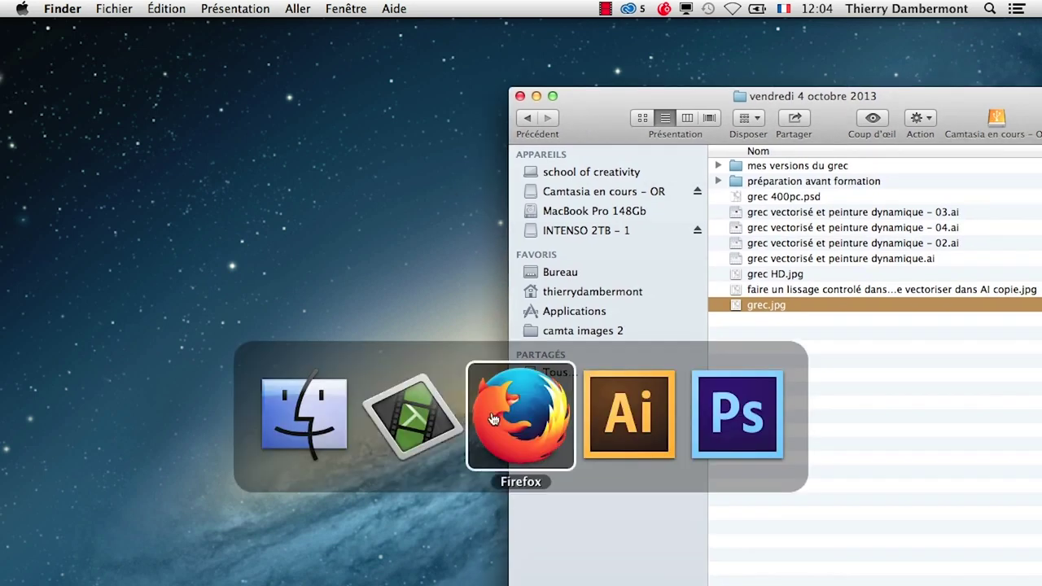
pyautogui.click(119, 8)
pyautogui.click(130, 44)
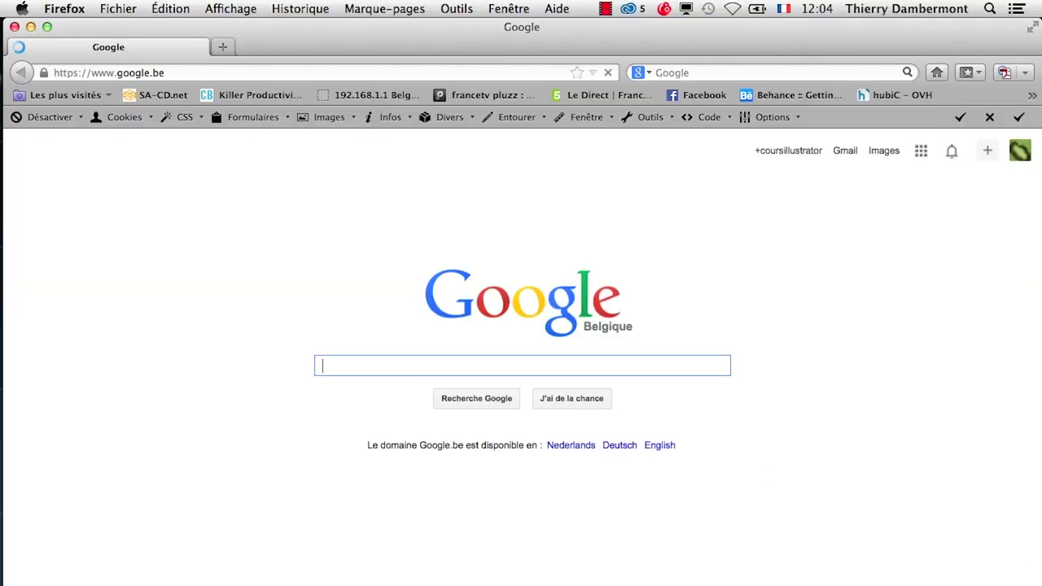
pyautogui.click(578, 154)
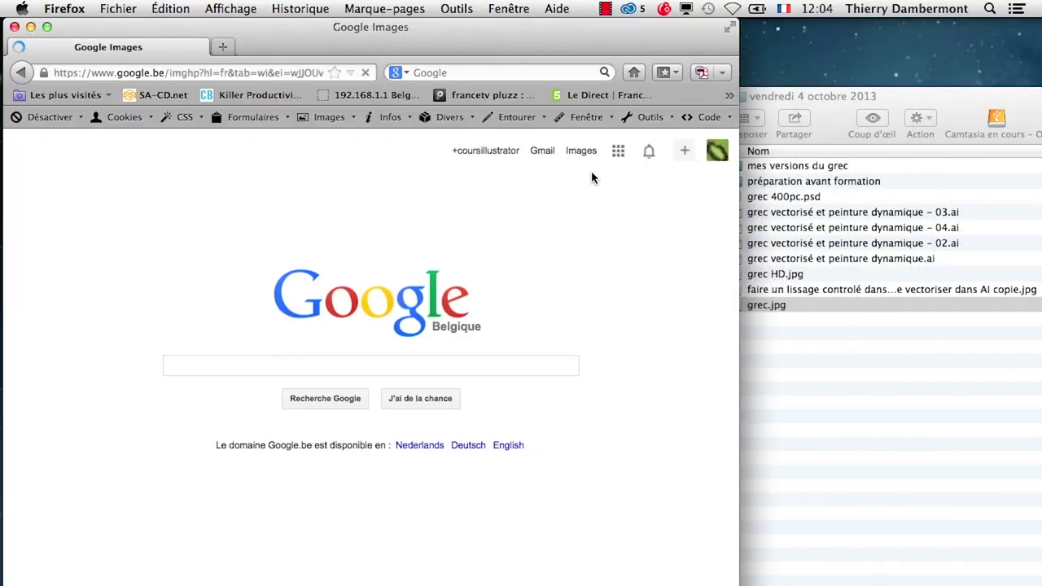
# Step: Search by image with grec.jpg and show the visually similar Greek warrior drawings
pyautogui.click(853, 432)
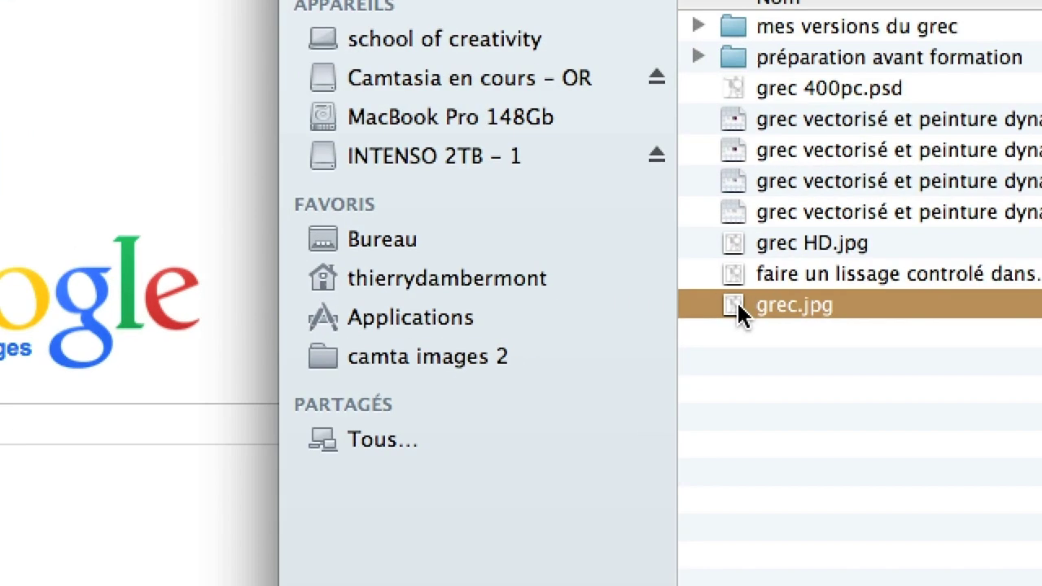
pyautogui.moveTo(737, 301); pyautogui.dragTo(396, 364)
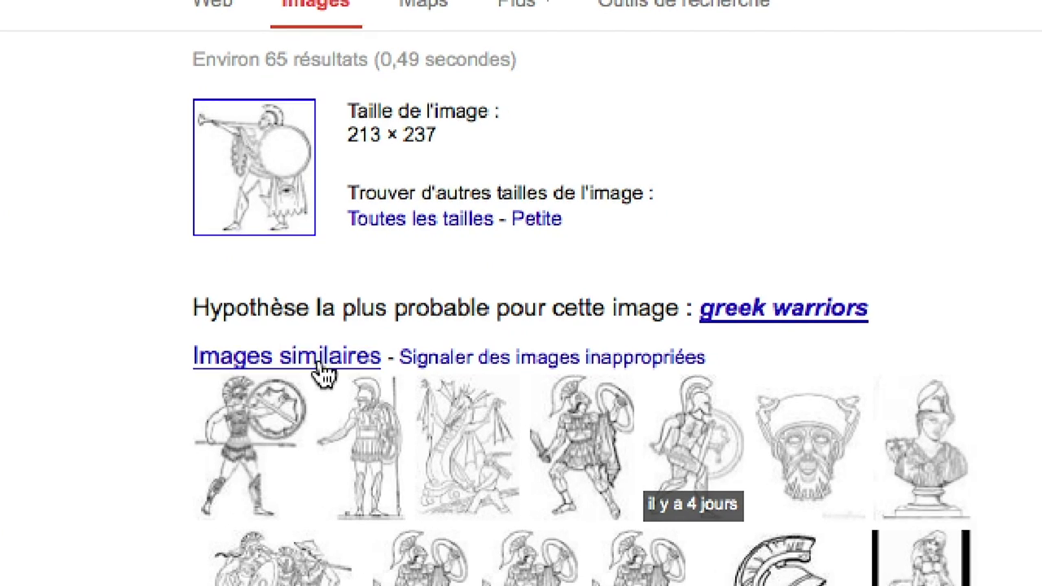
pyautogui.click(322, 366)
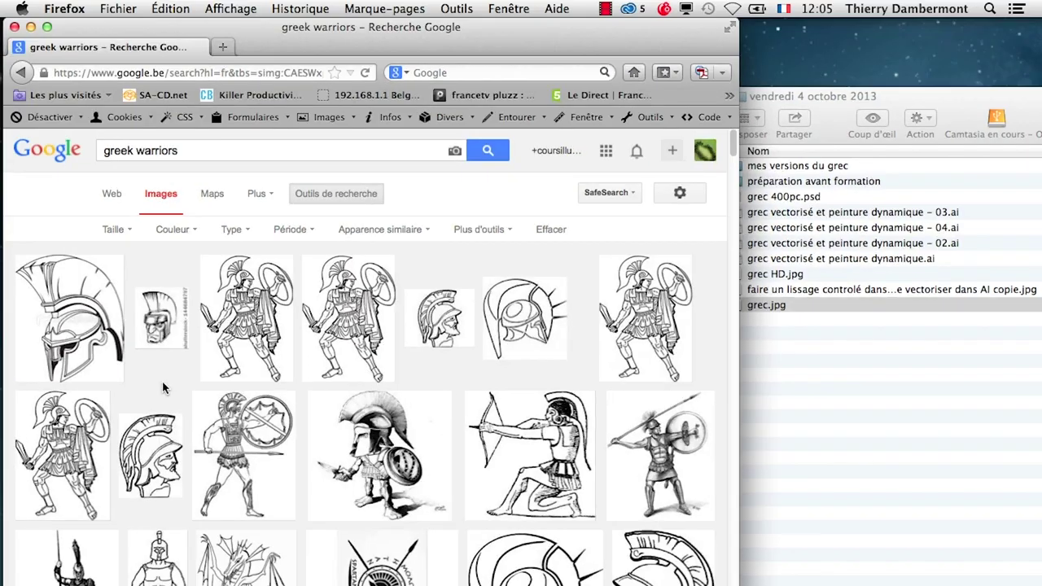
# Step: Widen Firefox to full width, browse the similar-image grid, then go back
pyautogui.moveTo(738, 326); pyautogui.dragTo(1040, 326)
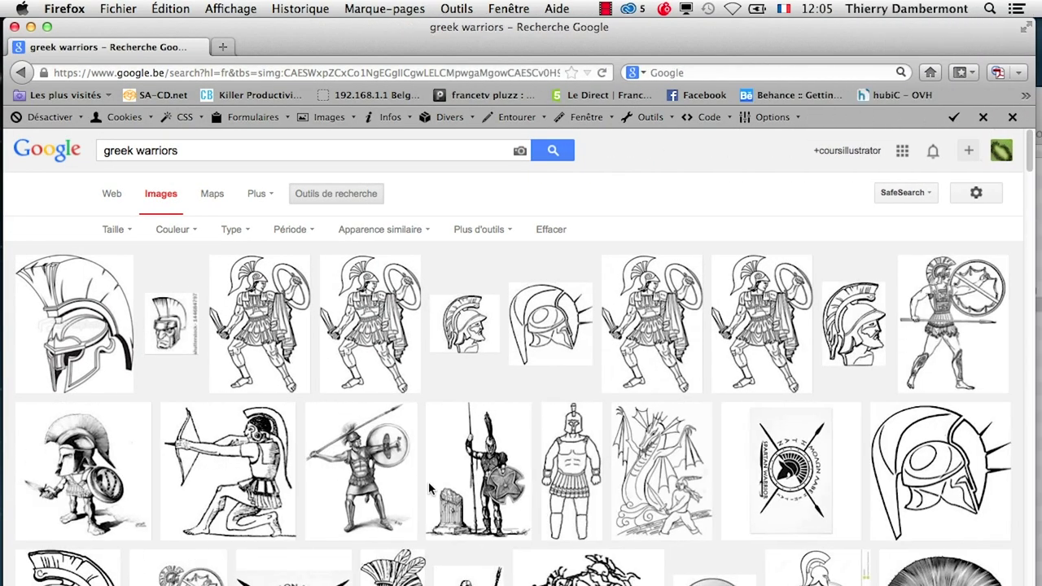
pyautogui.scroll(-3, 398, 361)
pyautogui.scroll(-3, 397, 361)
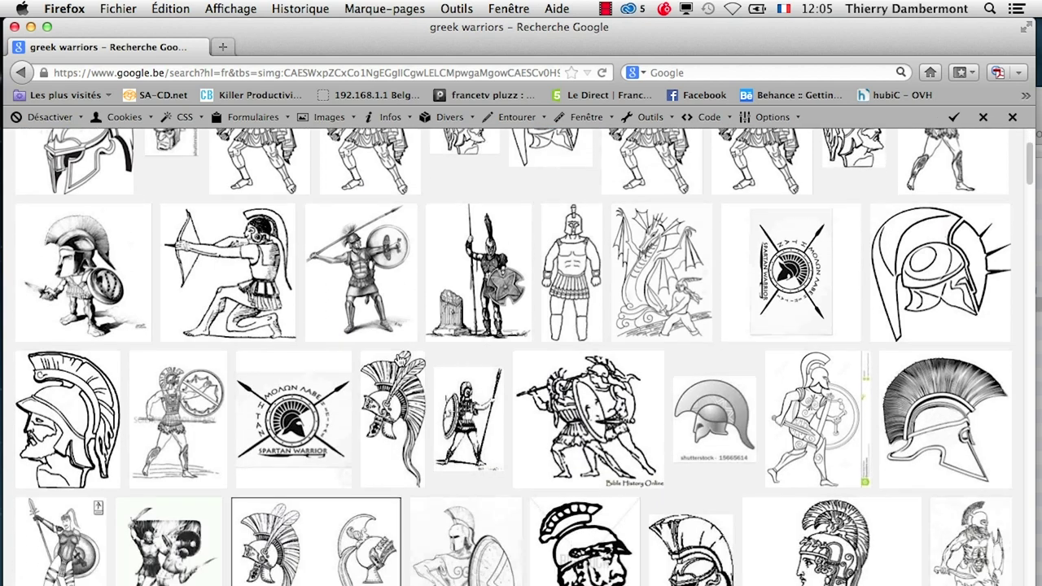
pyautogui.scroll(-2, 407, 397)
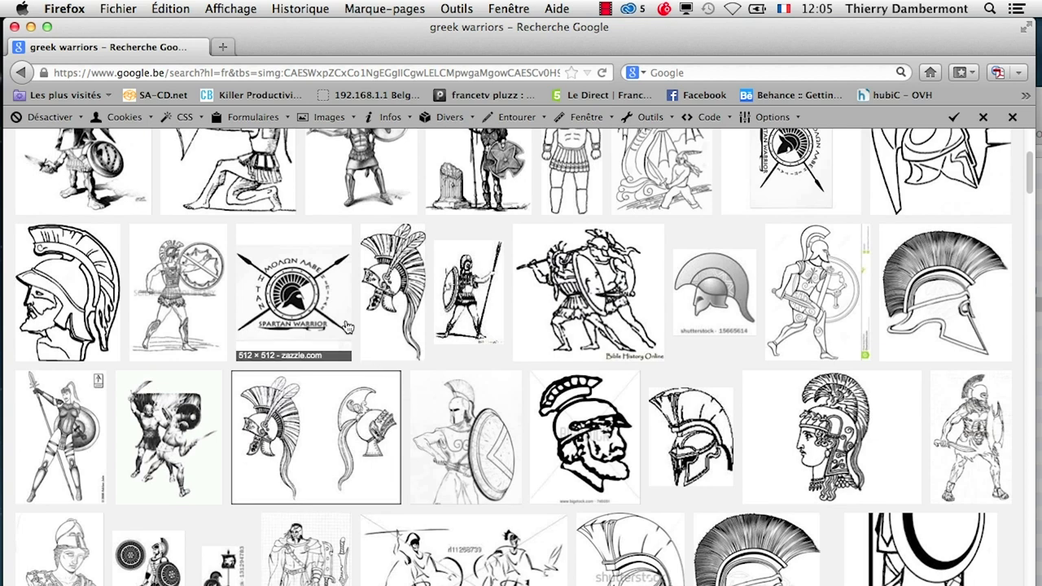
pyautogui.click(21, 72)
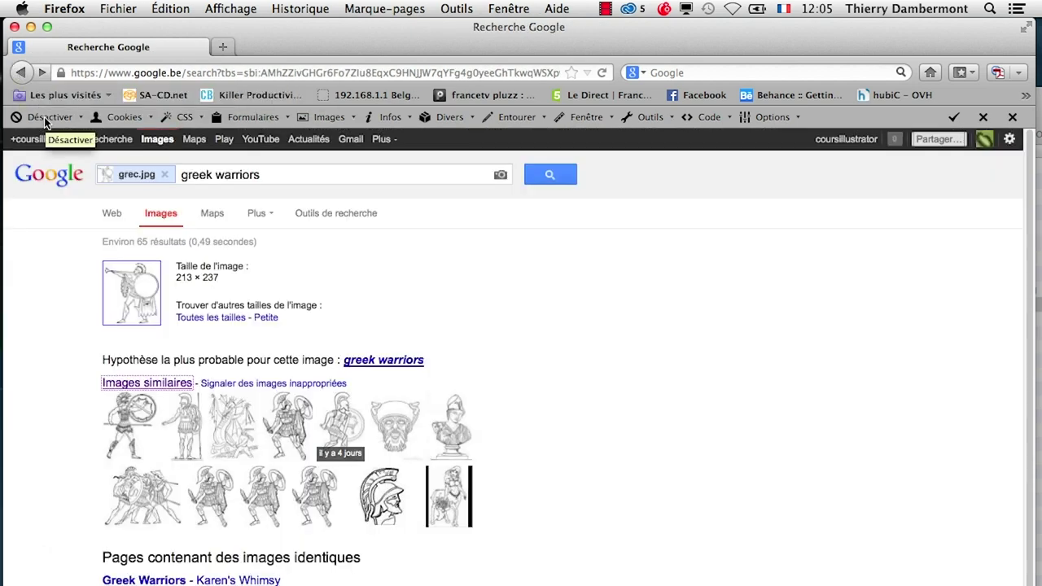
# Step: Remove the grec.jpg image from the query and search 'greek warriors' as plain text
pyautogui.click(318, 176)
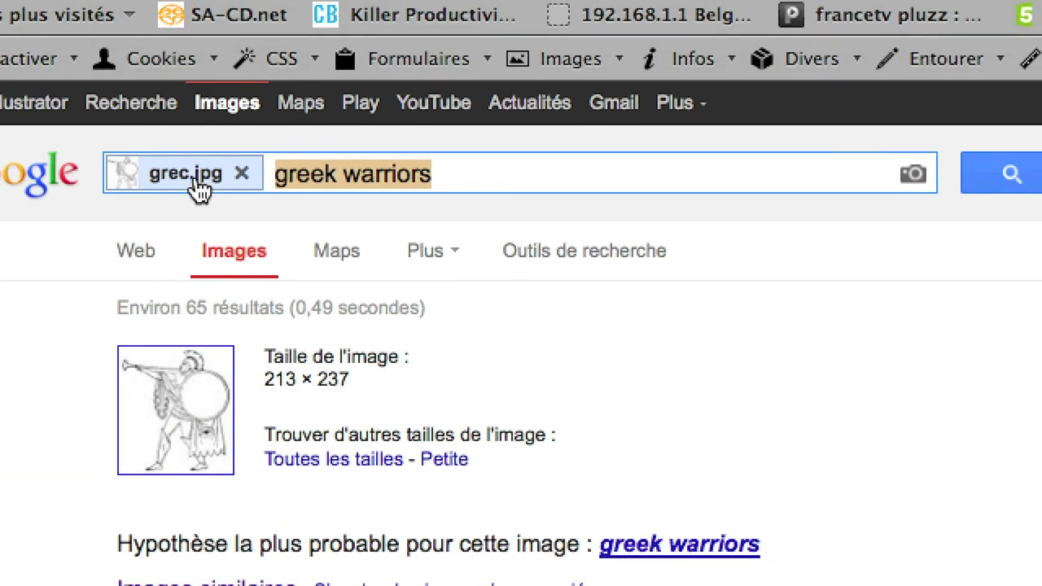
pyautogui.click(36, 172)
pyautogui.press('Return')
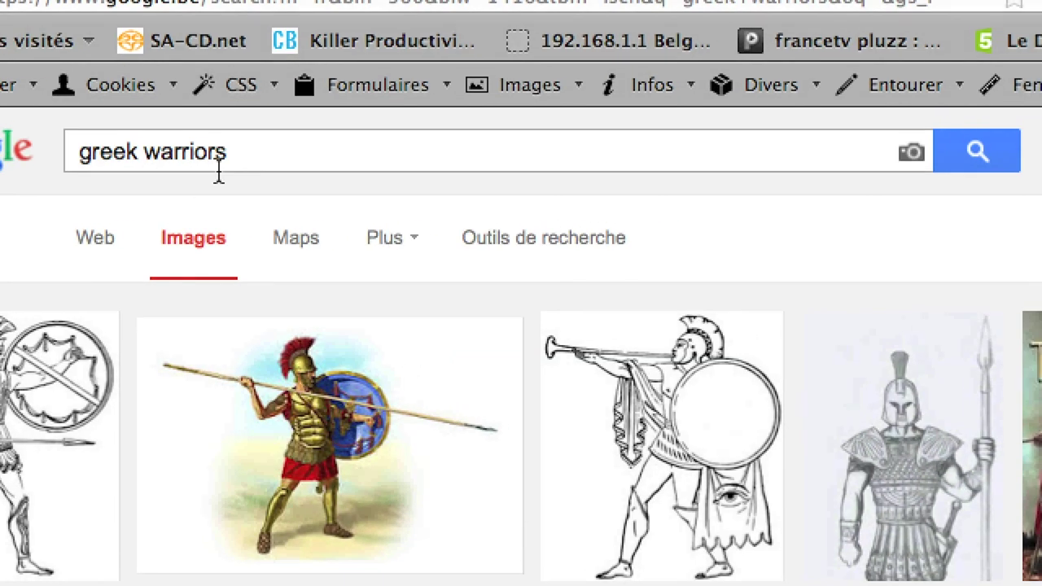
# Step: Replace the query with 'panda' and run the image search
pyautogui.moveTo(340, 165); pyautogui.dragTo(161, 167)
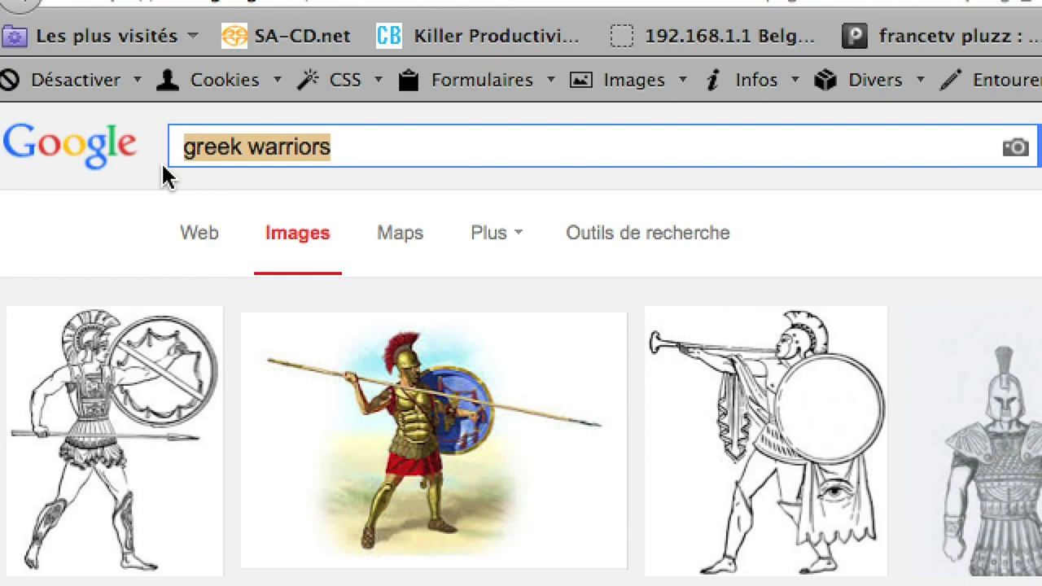
pyautogui.write('panda')
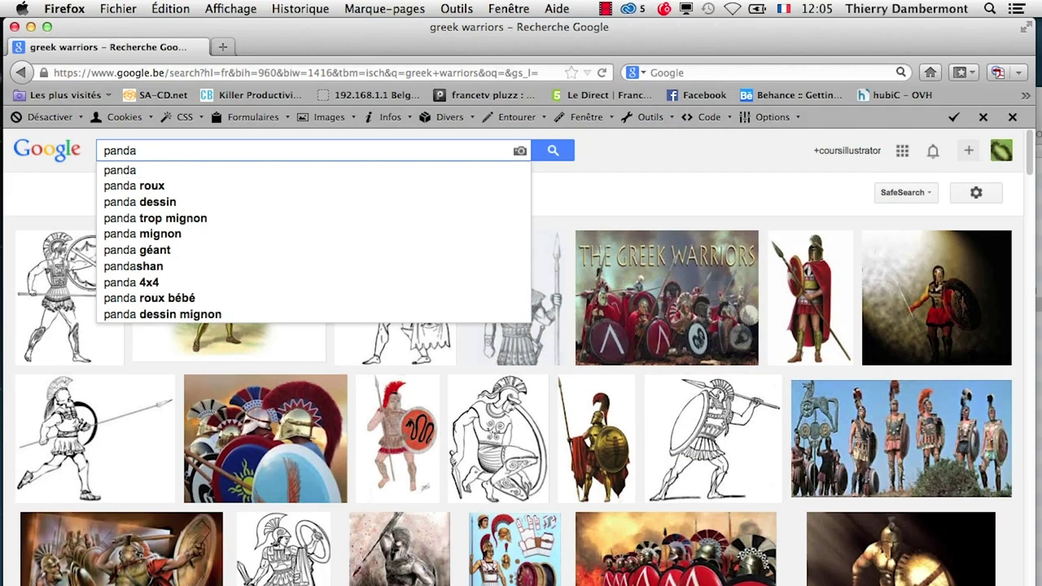
pyautogui.press('Return')
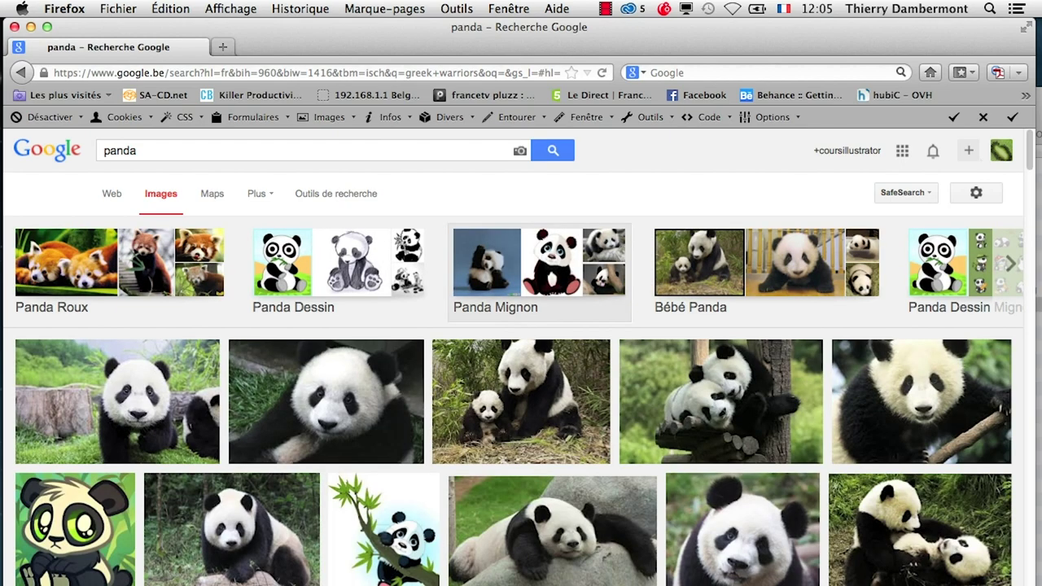
# Step: Filter to clipart (Images clipart), add "public domain" to the query, and browse the results
pyautogui.click(259, 193)
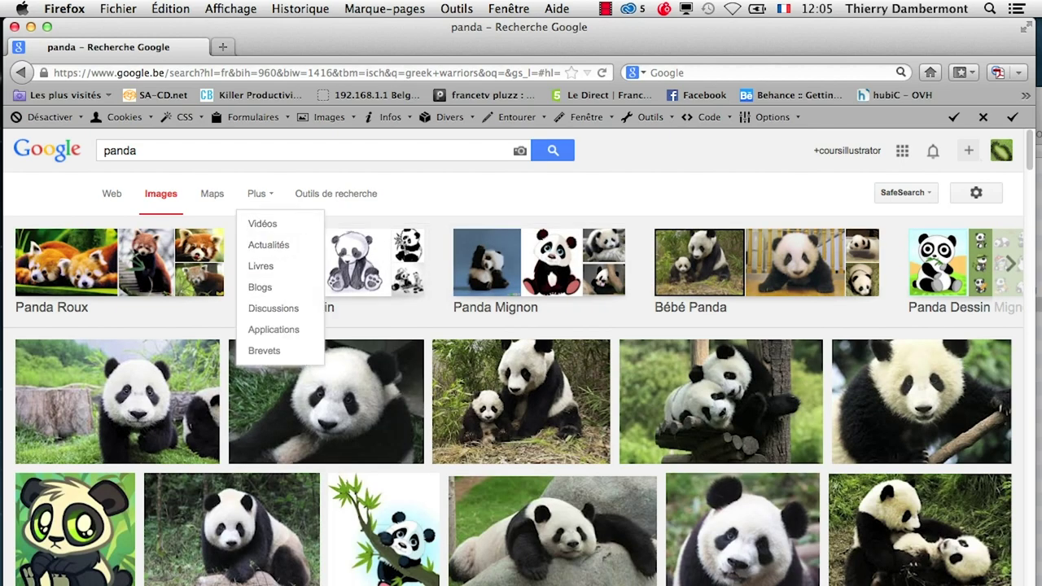
pyautogui.click(335, 193)
pyautogui.click(234, 228)
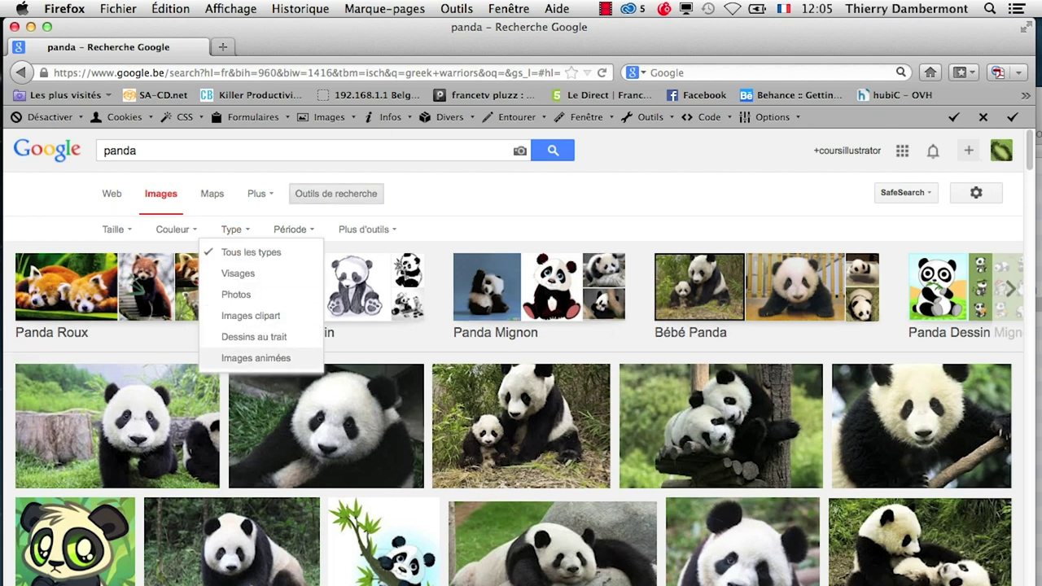
pyautogui.click(251, 315)
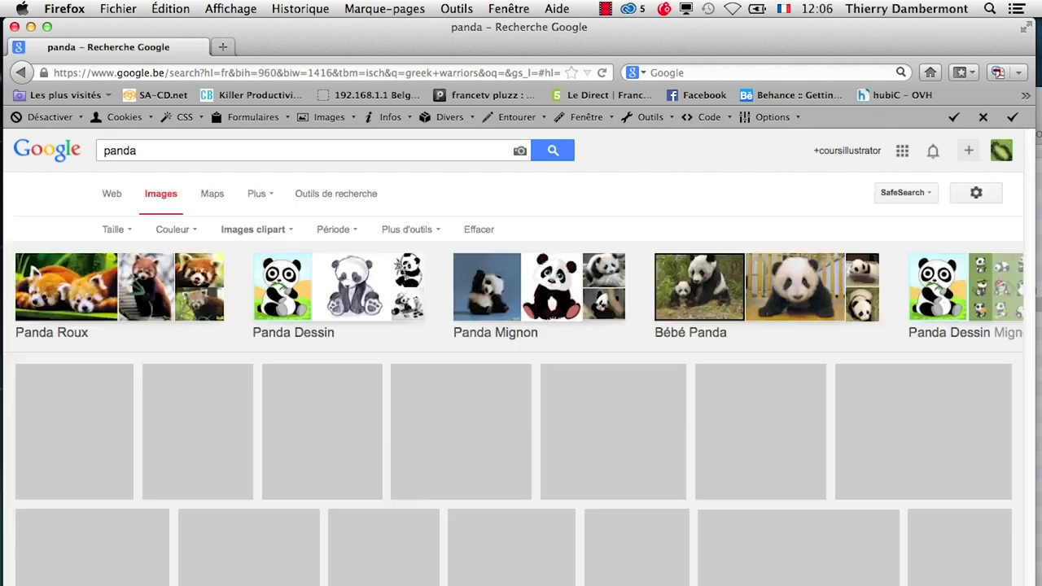
pyautogui.write(' "p')
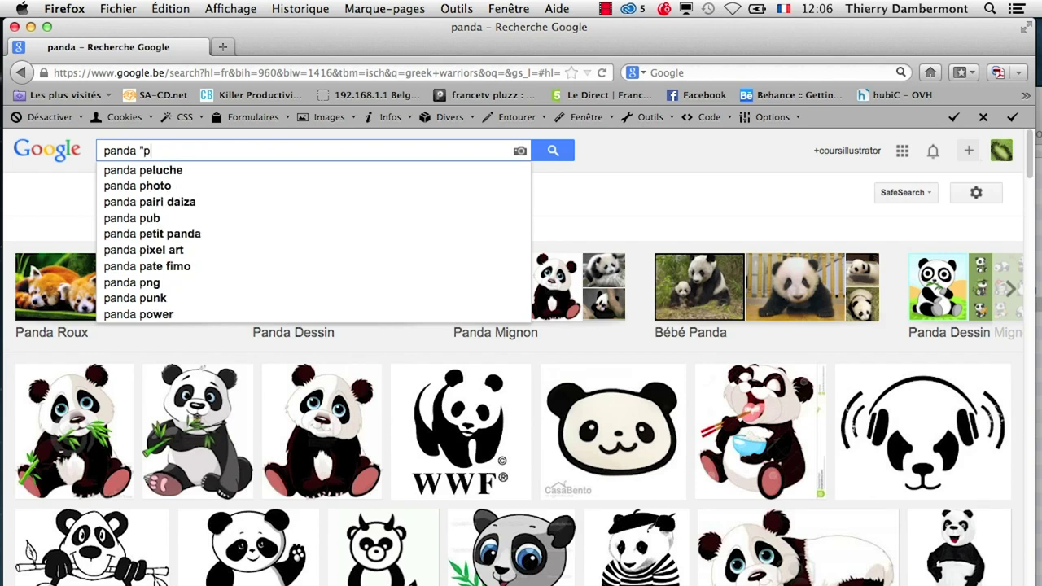
pyautogui.write('ublic domain"')
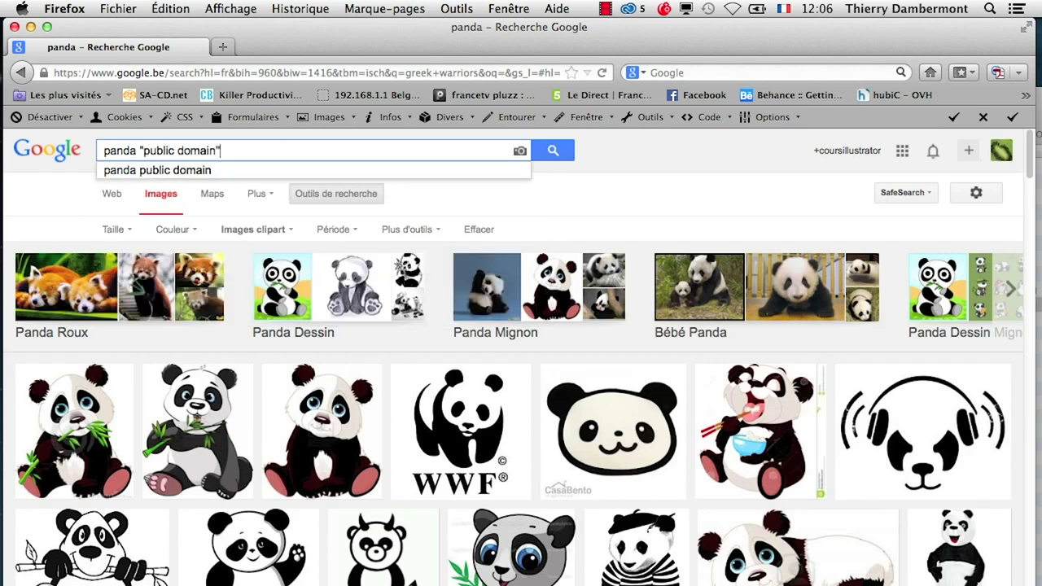
pyautogui.press('Return')
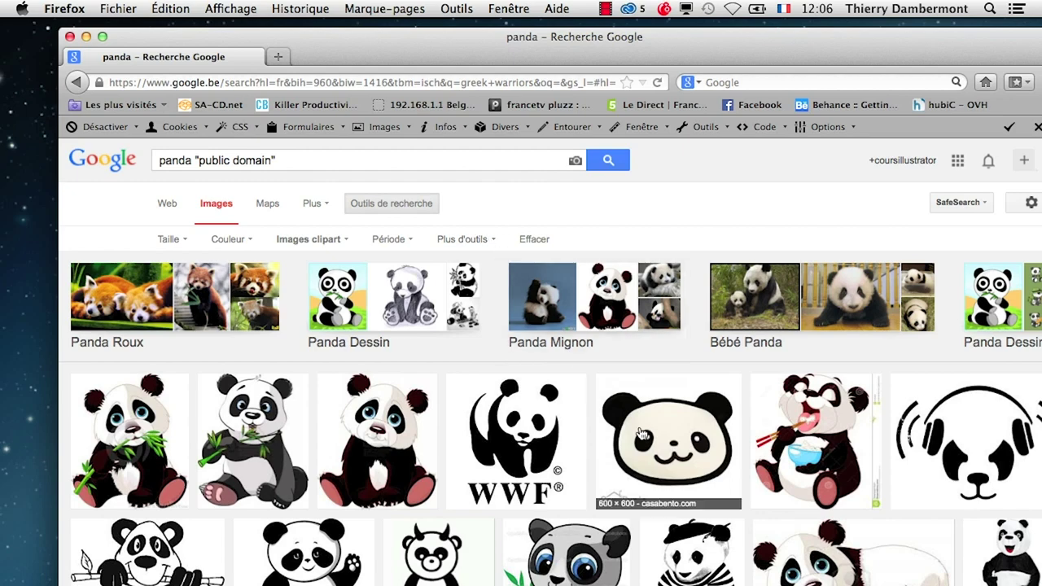
pyautogui.scroll(-1, 721, 456)
pyautogui.scroll(-3, 720, 455)
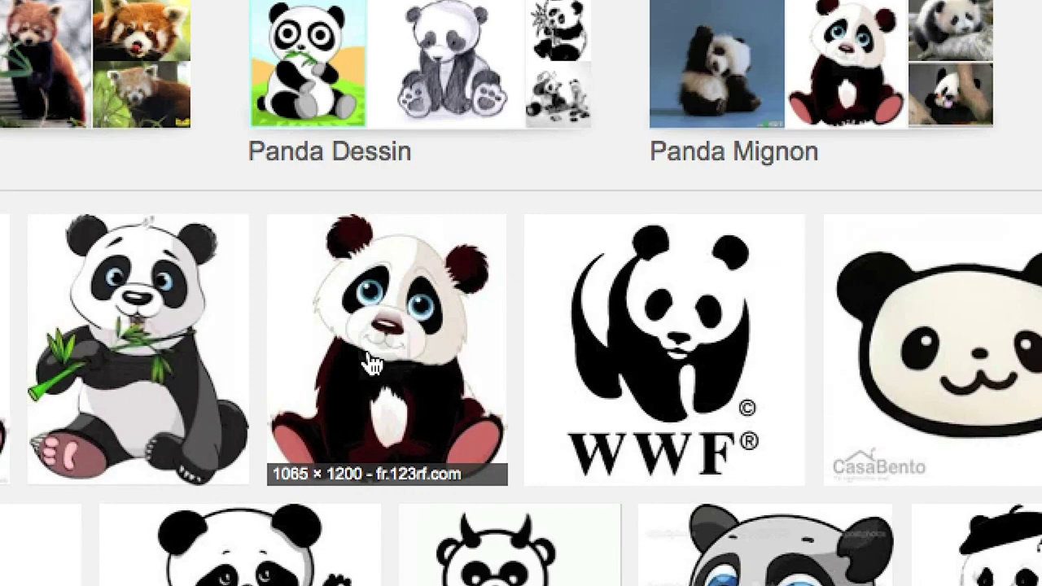
# Step: Open the sitting blue-eyed cartoon panda result in a new tab
pyautogui.rightClick(370, 364)
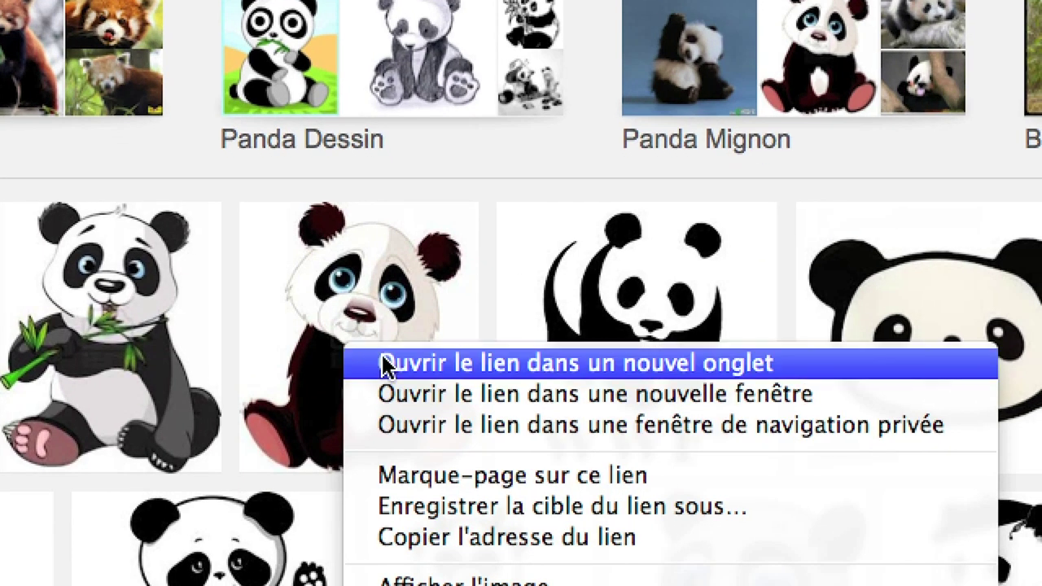
pyautogui.click(386, 369)
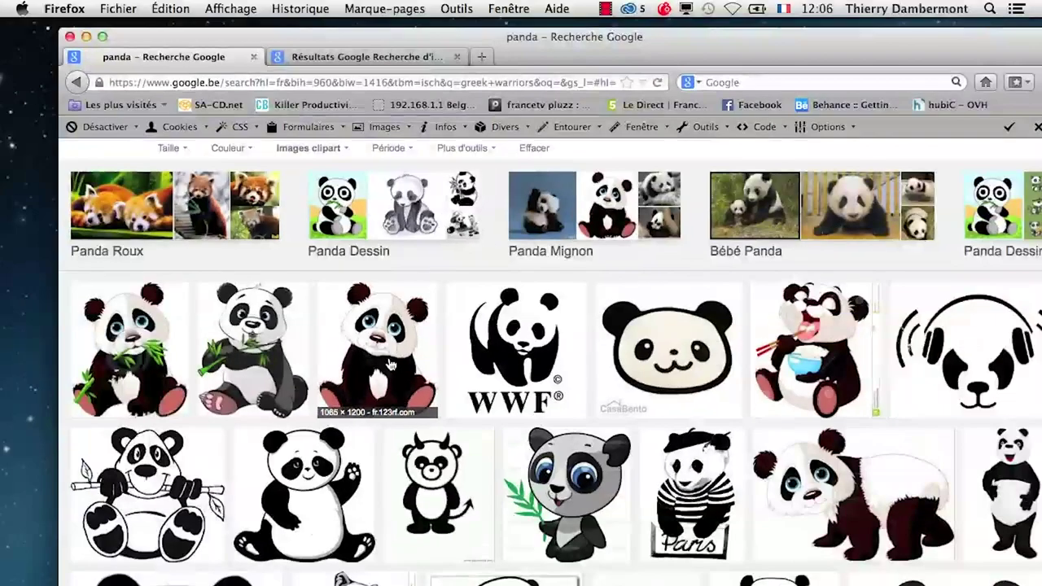
pyautogui.click(311, 58)
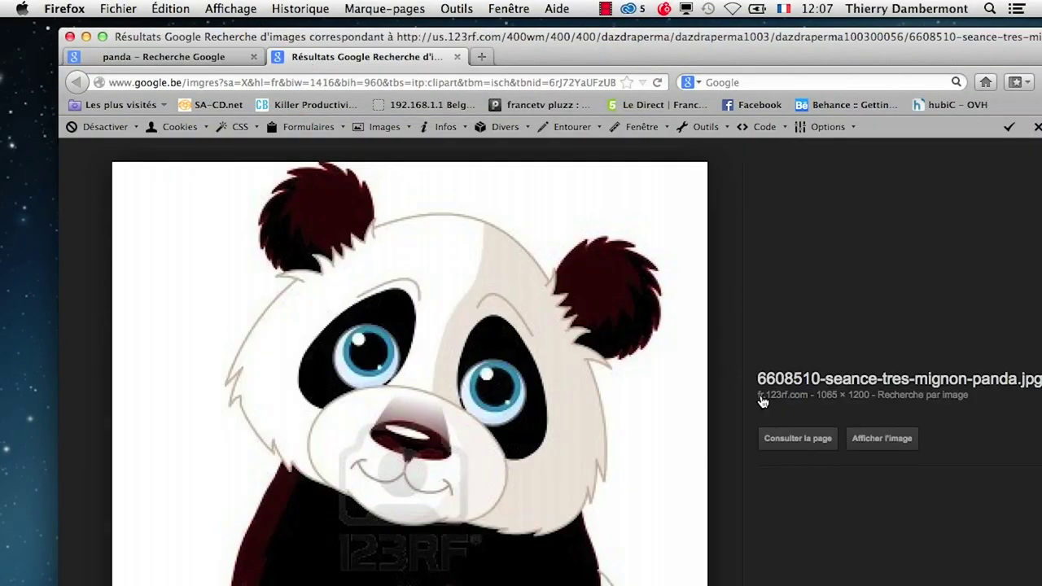
# Step: Save the full-size panda image to the grec folder as panda.jpg
pyautogui.rightClick(455, 391)
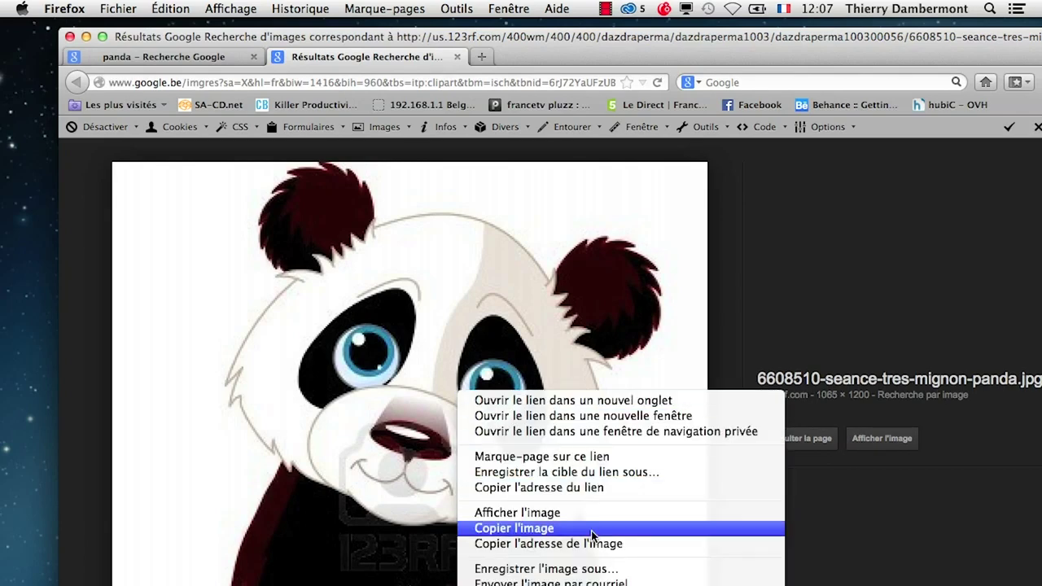
pyautogui.click(601, 569)
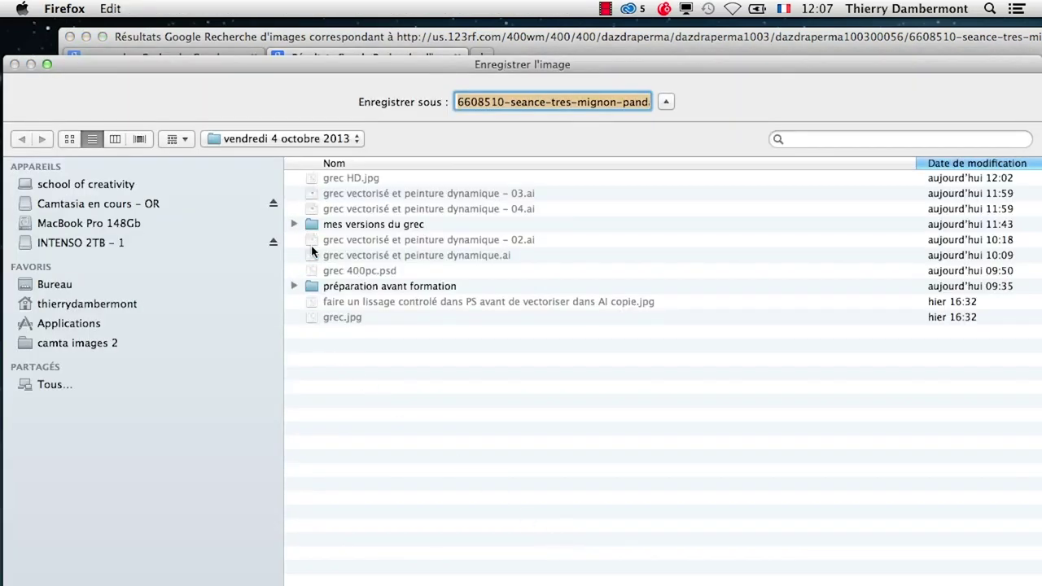
pyautogui.click(531, 103)
pyautogui.press('End')
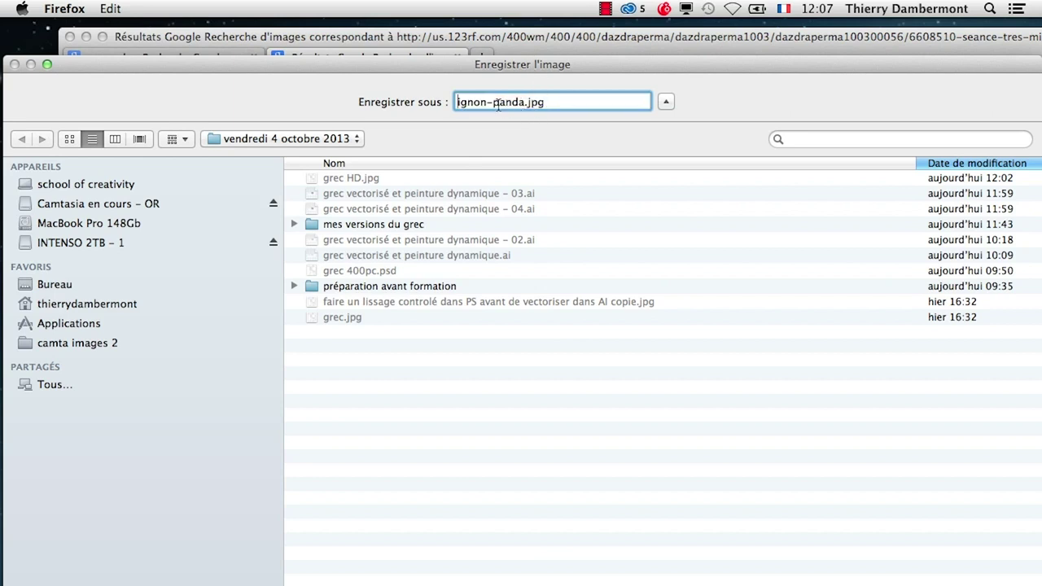
pyautogui.moveTo(494, 104); pyautogui.dragTo(453, 103)
pyautogui.press('BackSpace')
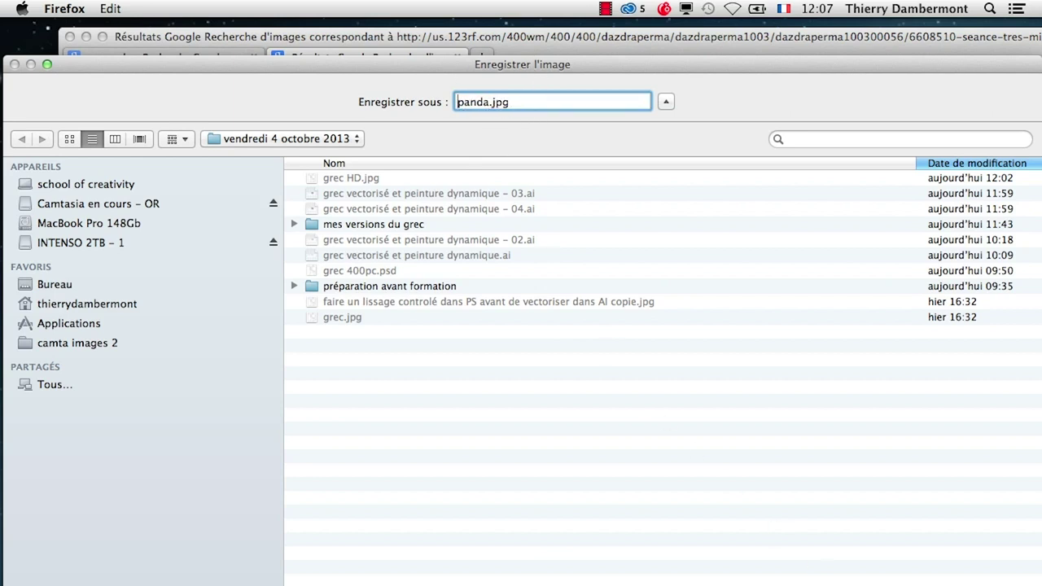
pyautogui.press('Return')
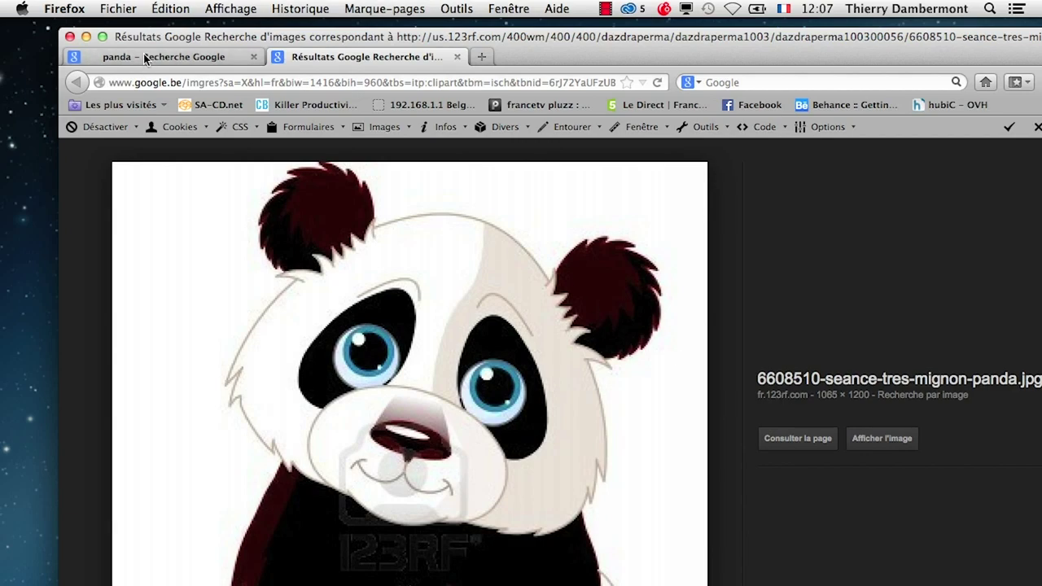
pyautogui.click(118, 8)
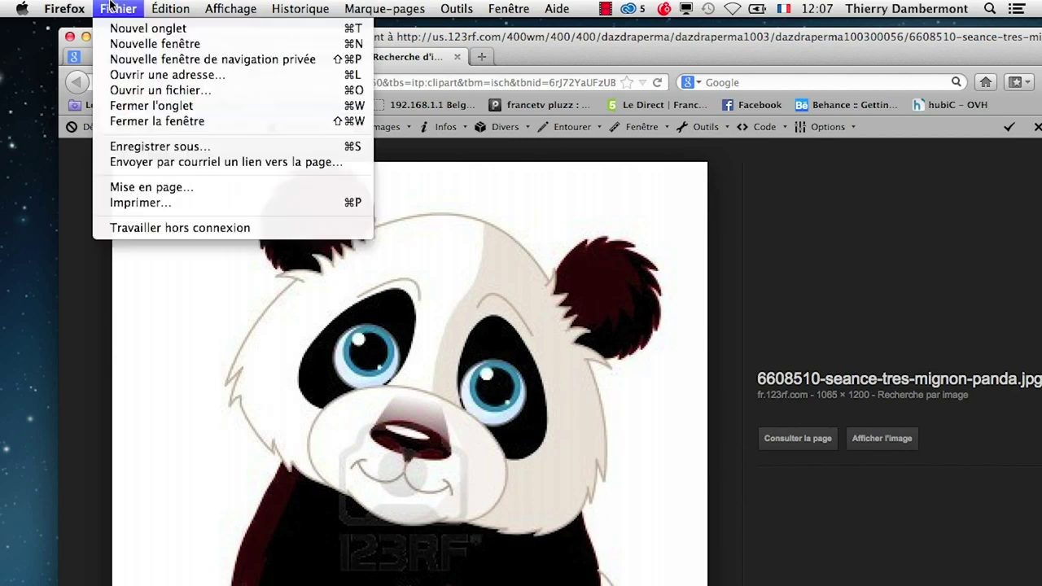
# Step: Close the window and open a fresh Firefox window on Google Images
pyautogui.click(70, 36)
pyautogui.click(118, 8)
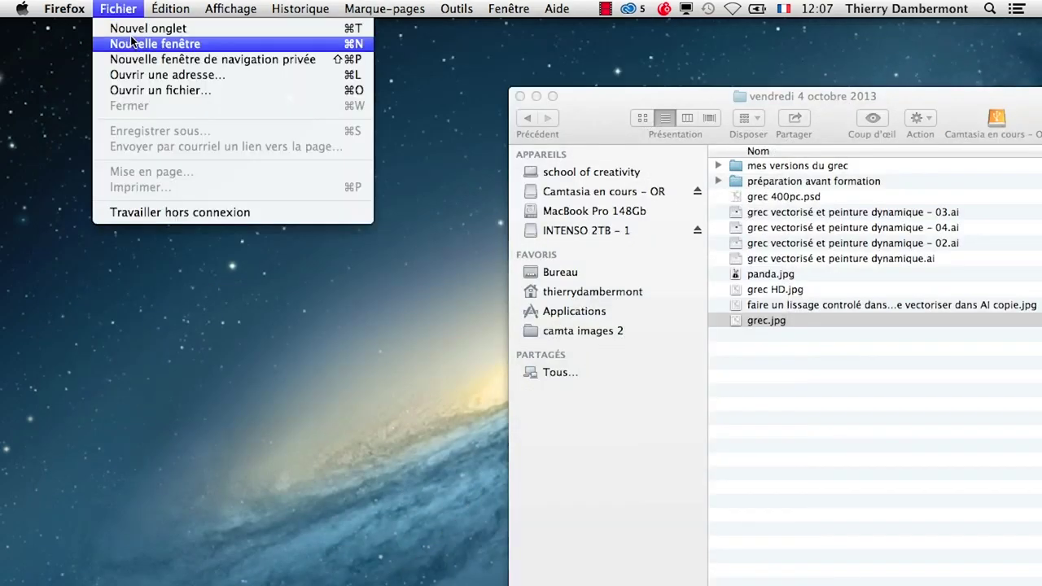
pyautogui.click(132, 43)
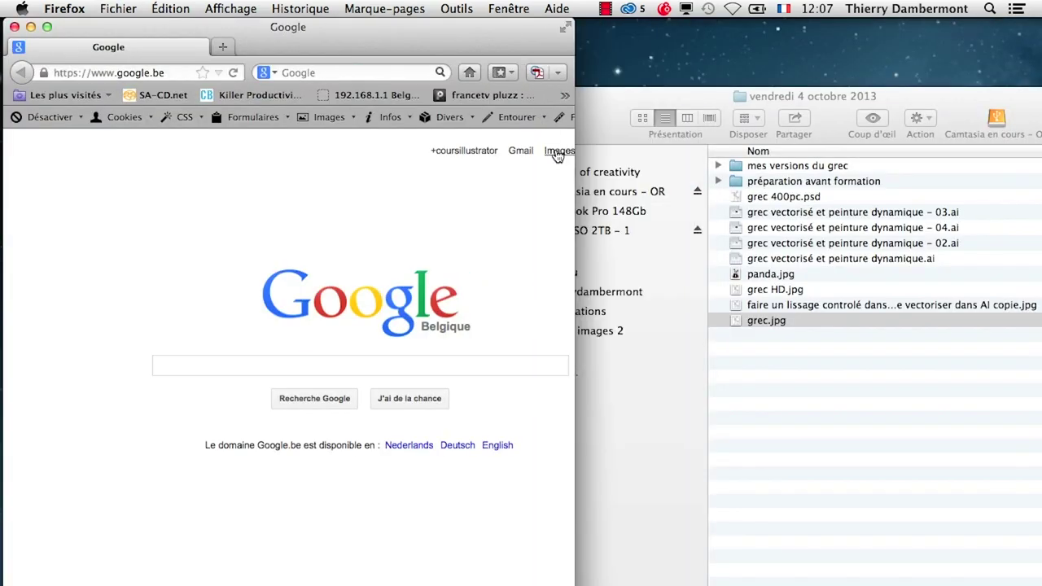
pyautogui.click(556, 156)
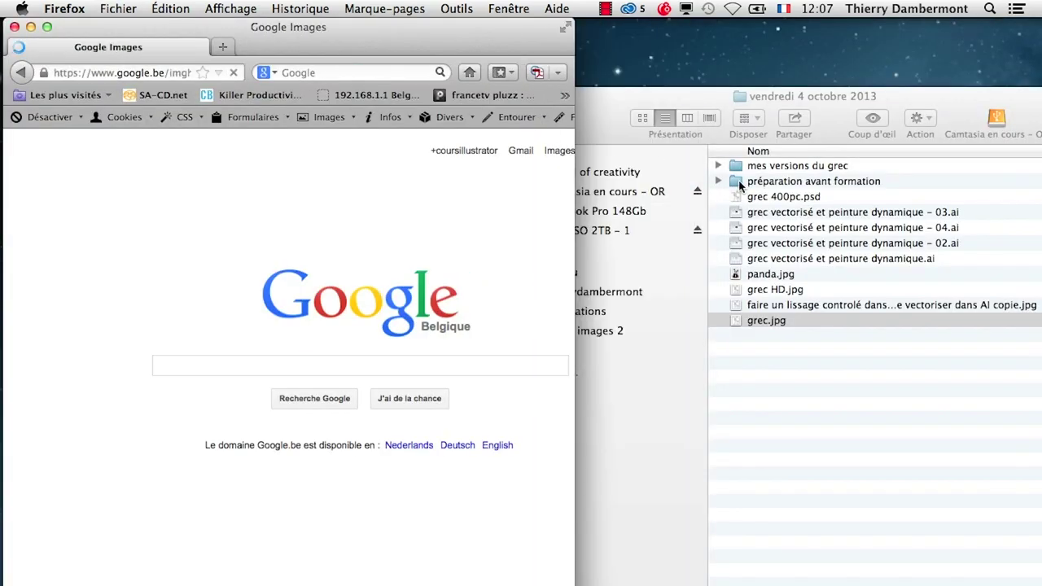
# Step: Search by image with panda.jpg, getting best guess 'stickers panda' at 1065 × 1200
pyautogui.click(766, 321)
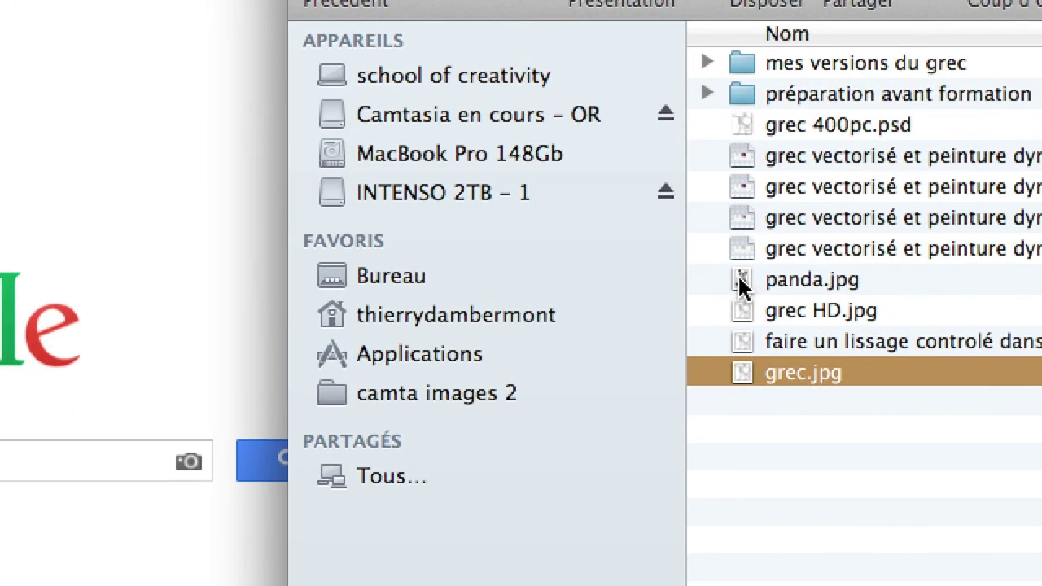
pyautogui.moveTo(741, 283); pyautogui.dragTo(411, 370)
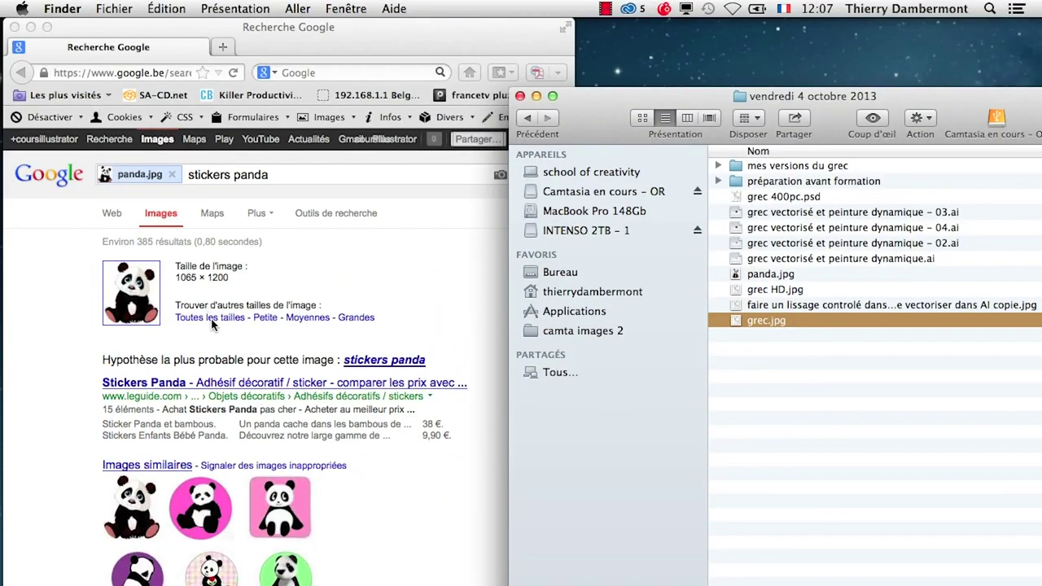
pyautogui.moveTo(581, 120)
pyautogui.mouseDown()
pyautogui.moveTo(704, 87)
pyautogui.moveTo(749, 99)
pyautogui.mouseUp()
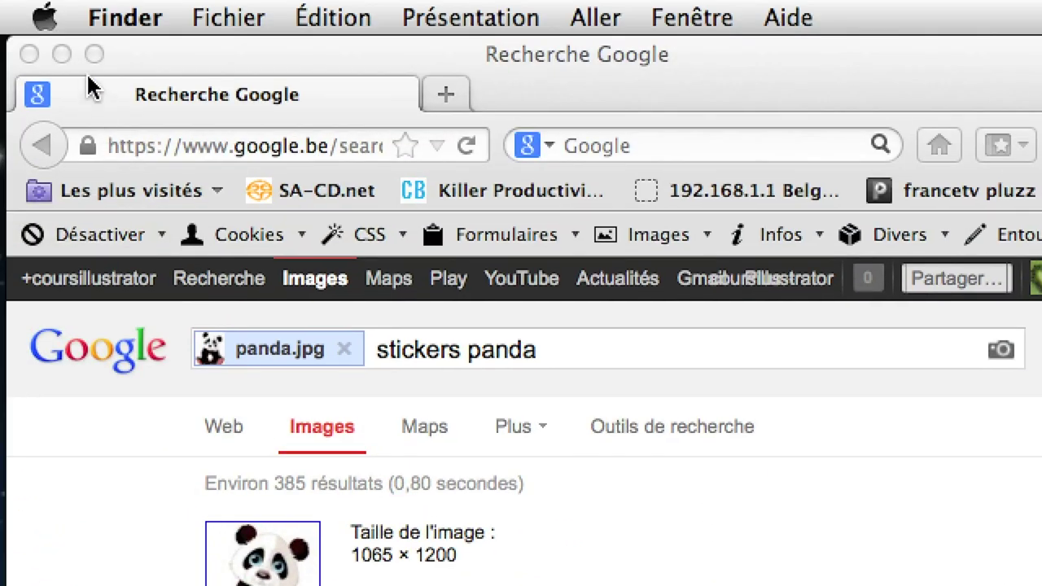
pyautogui.click(89, 57)
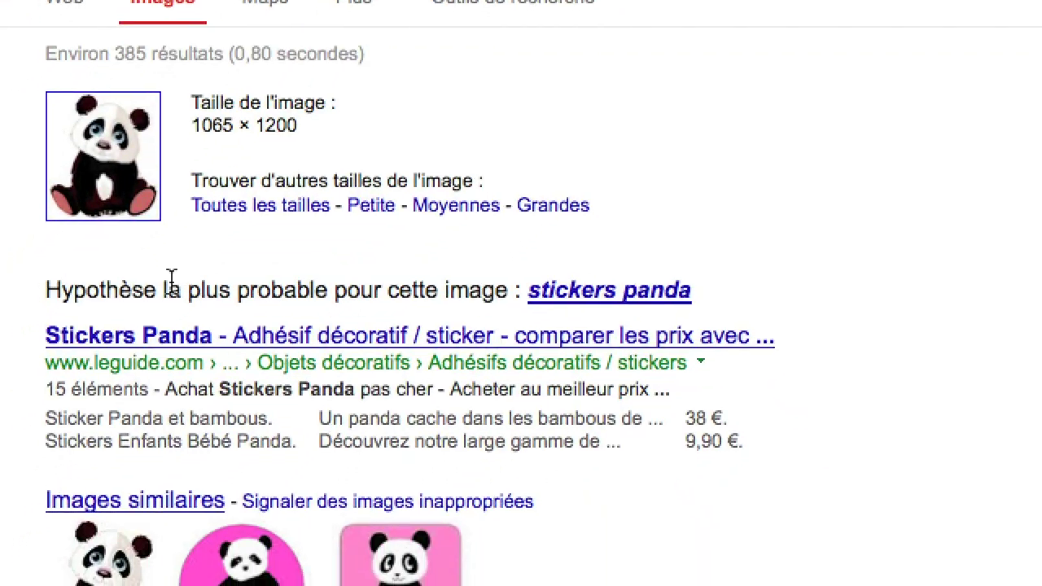
pyautogui.click(144, 367)
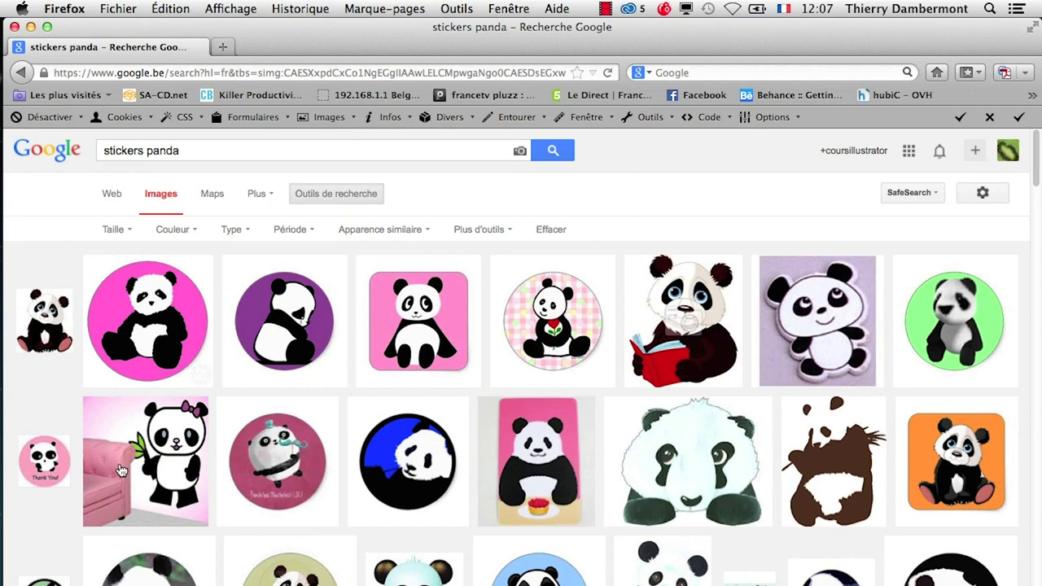
pyautogui.scroll(-3, 250, 547)
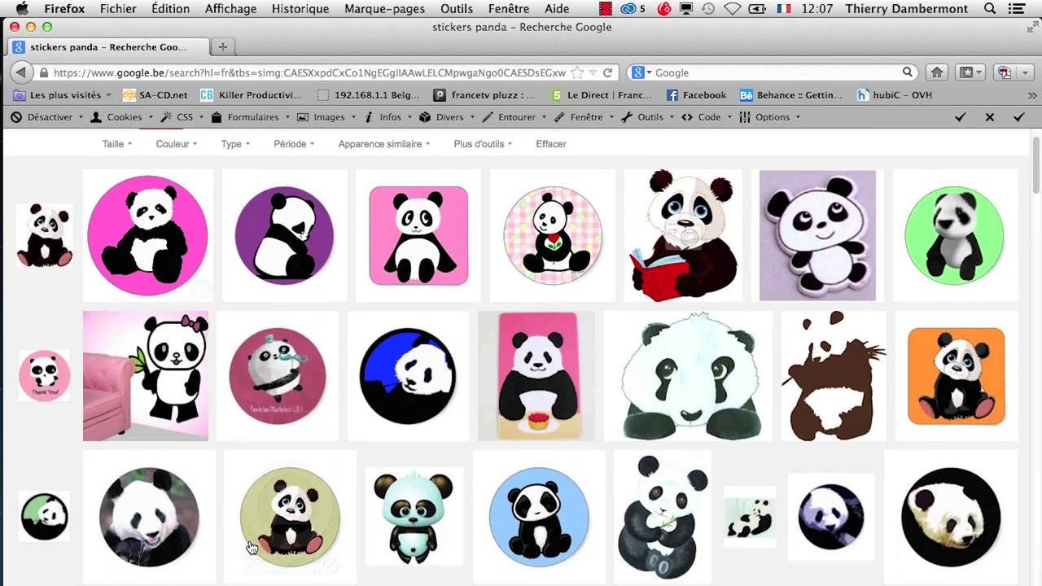
pyautogui.scroll(-1, 250, 547)
pyautogui.scroll(1, 250, 546)
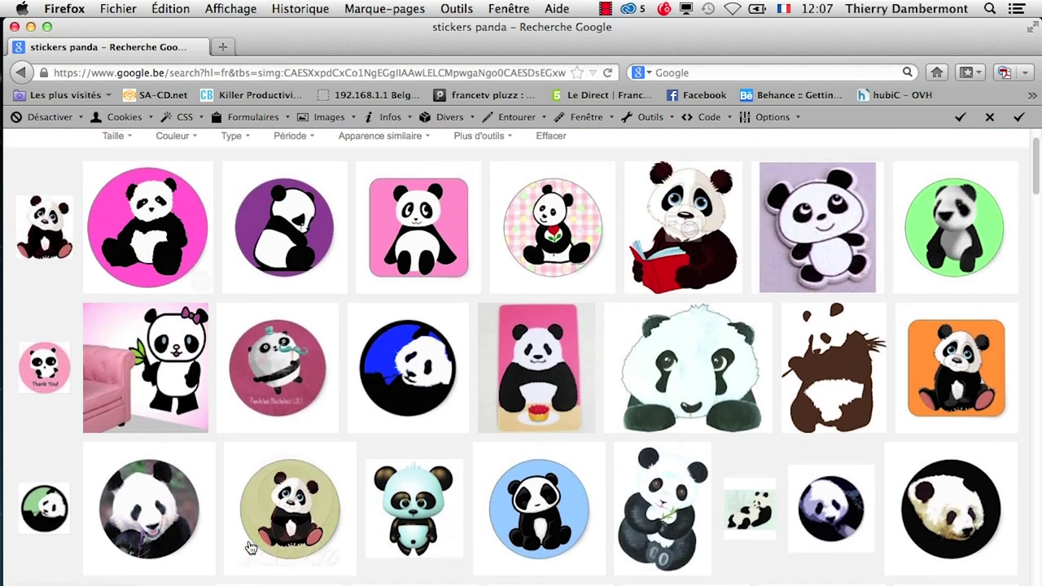
pyautogui.scroll(2, 250, 546)
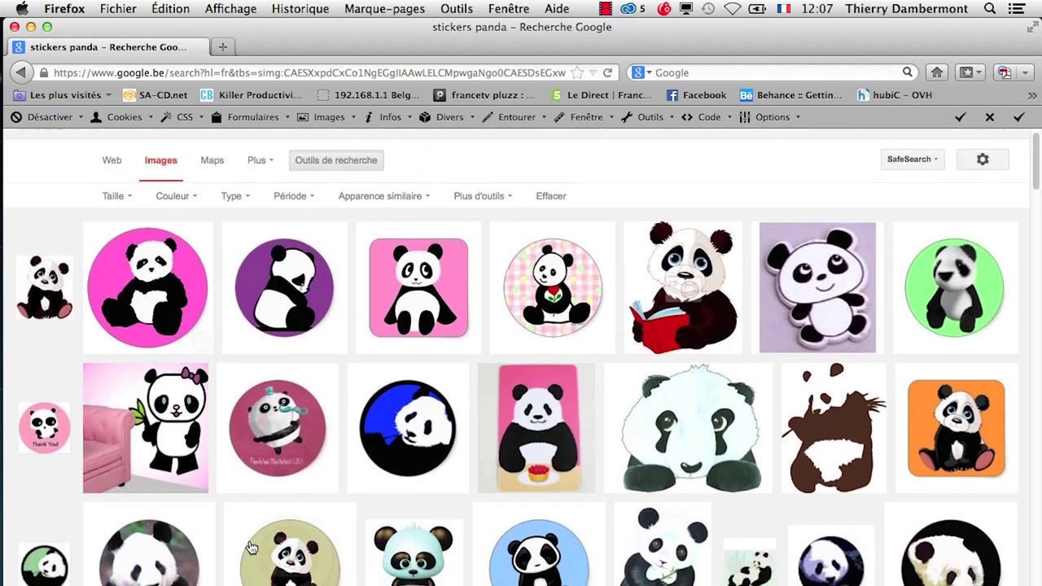
pyautogui.scroll(-1, 250, 546)
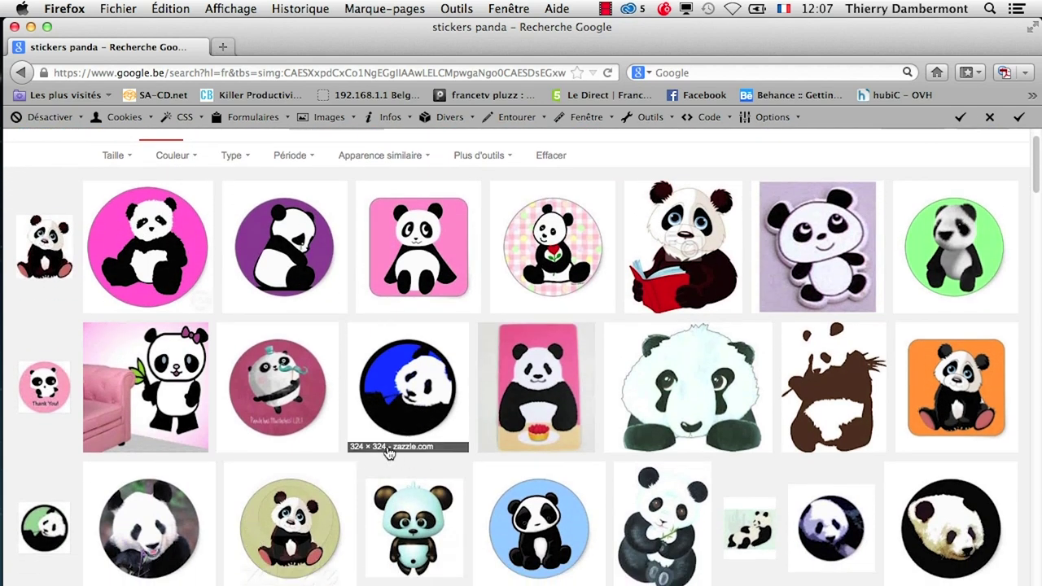
pyautogui.scroll(-1, 324, 433)
pyautogui.scroll(-1, 322, 435)
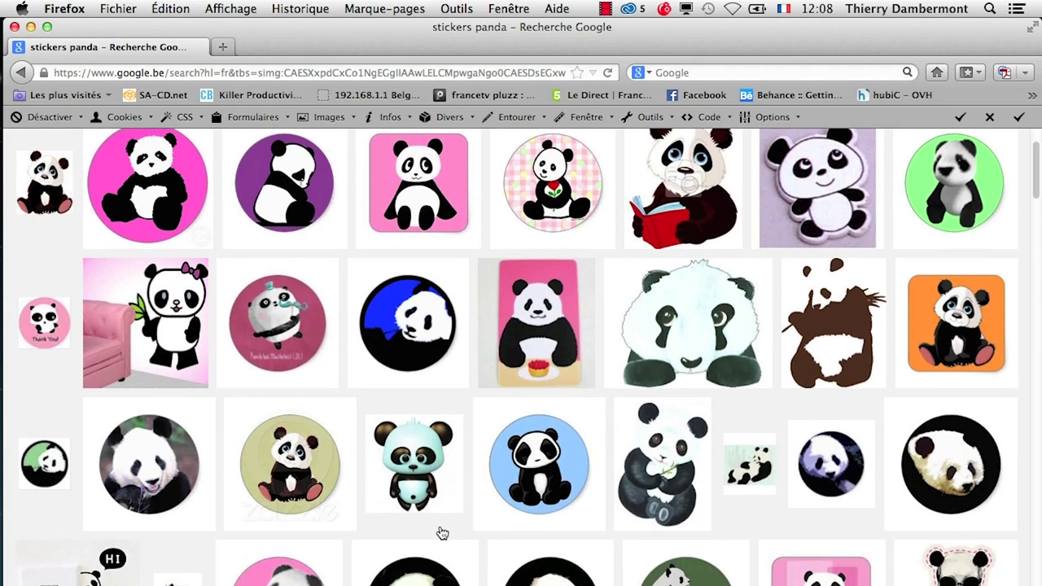
pyautogui.scroll(-3, 442, 531)
pyautogui.scroll(-3, 436, 533)
pyautogui.scroll(-2, 428, 535)
pyautogui.scroll(1, 427, 534)
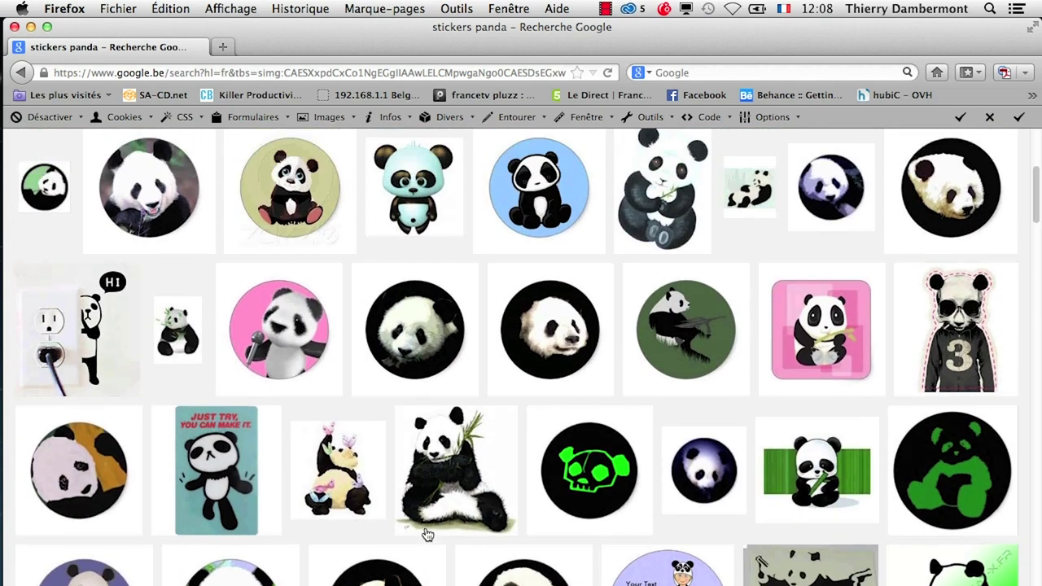
pyautogui.scroll(3, 427, 535)
pyautogui.scroll(5, 425, 534)
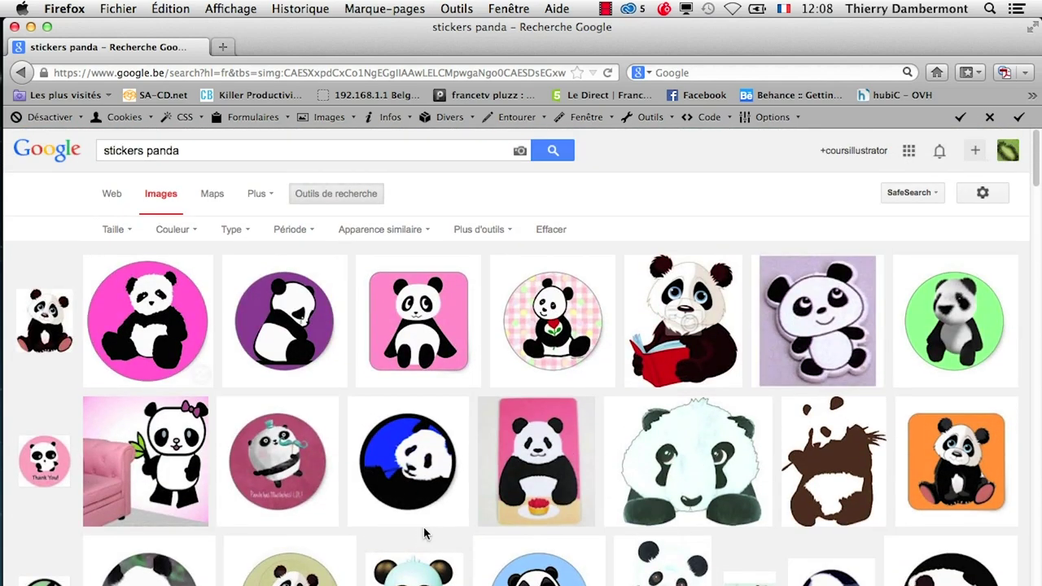
pyautogui.scroll(-2, 421, 533)
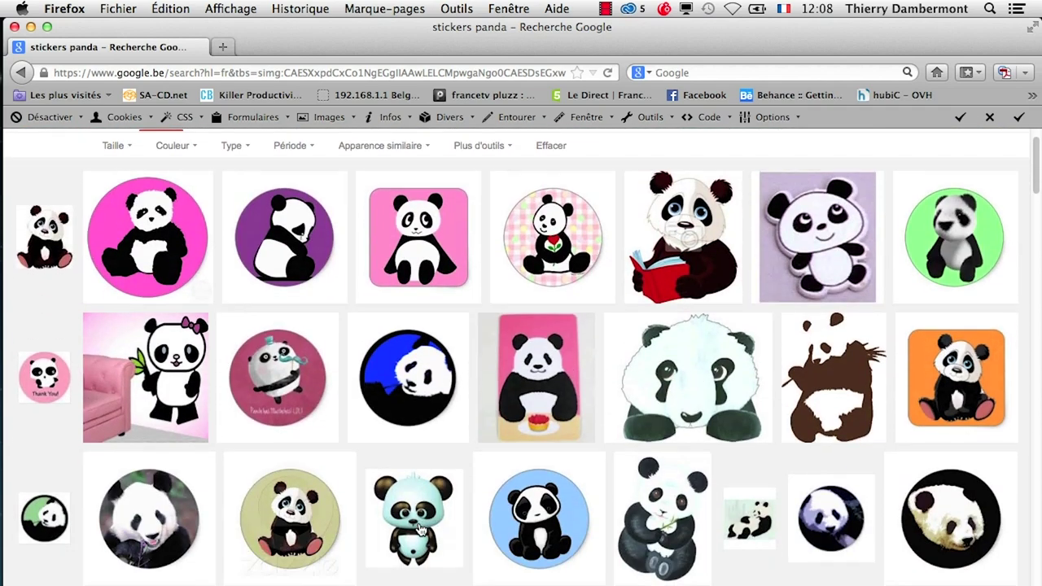
pyautogui.scroll(-2, 420, 529)
pyautogui.scroll(-3, 417, 527)
pyautogui.scroll(-3, 417, 529)
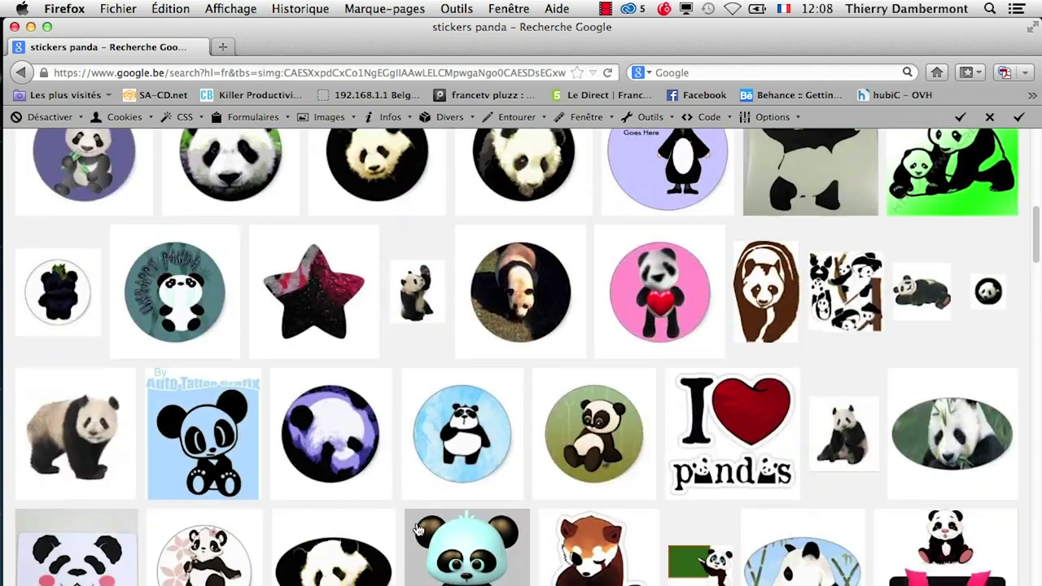
pyautogui.scroll(-3, 418, 529)
pyautogui.scroll(-3, 418, 530)
pyautogui.scroll(-3, 417, 529)
pyautogui.scroll(-4, 417, 531)
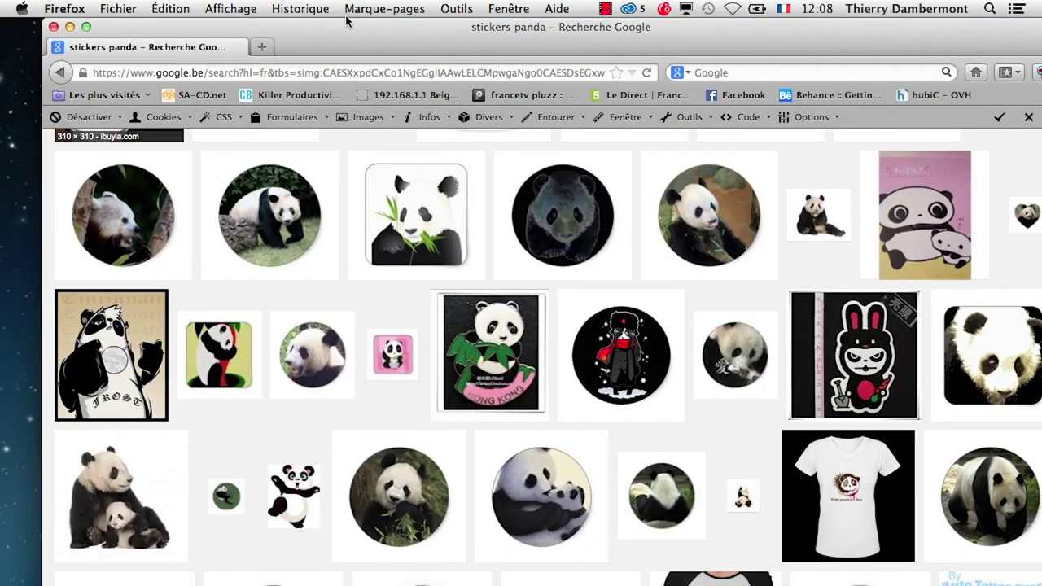
pyautogui.scroll(-5, 440, 326)
pyautogui.scroll(5, 440, 326)
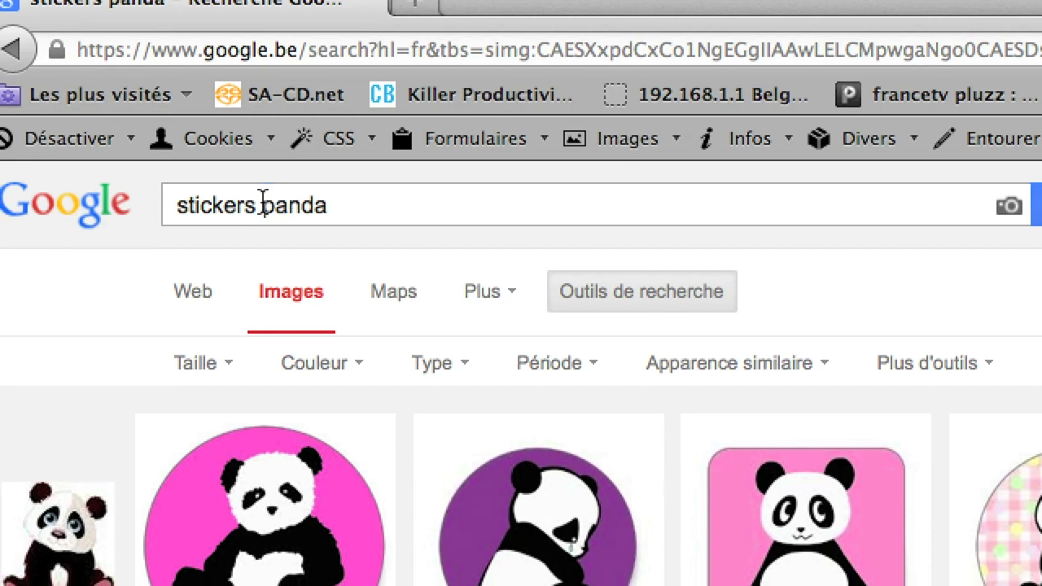
# Step: Replace 'stickers' with "public domain" in the panda query and search
pyautogui.doubleClick(262, 204)
pyautogui.press('BackSpace')
pyautogui.press('Escape')
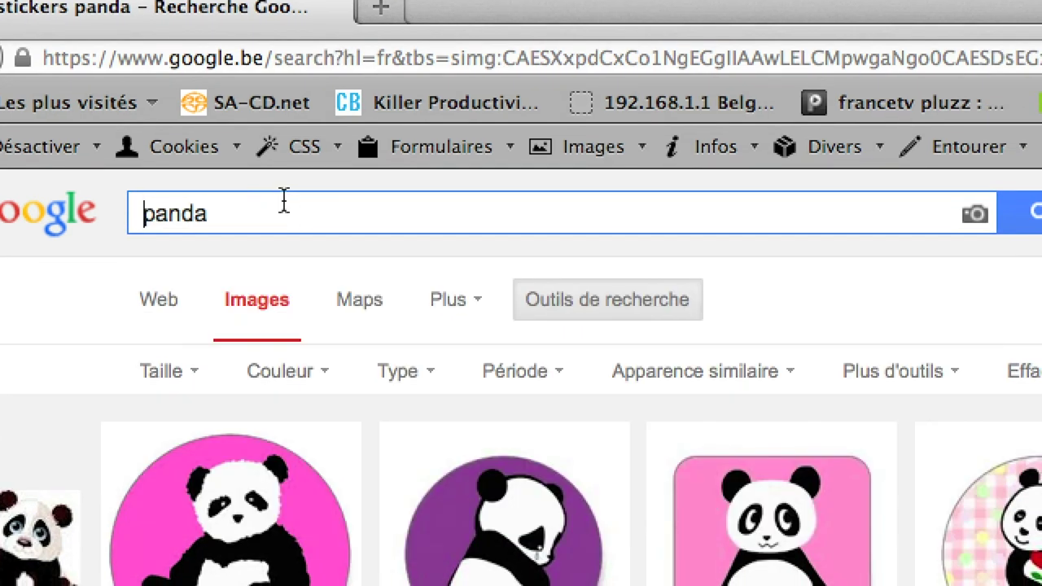
pyautogui.write(' "publ')
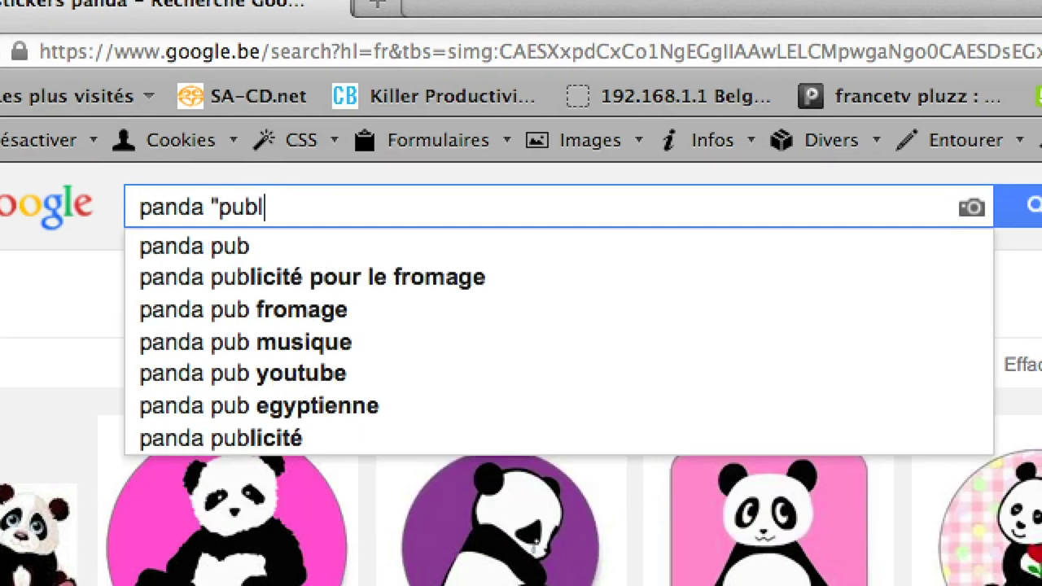
pyautogui.write('ic domain"')
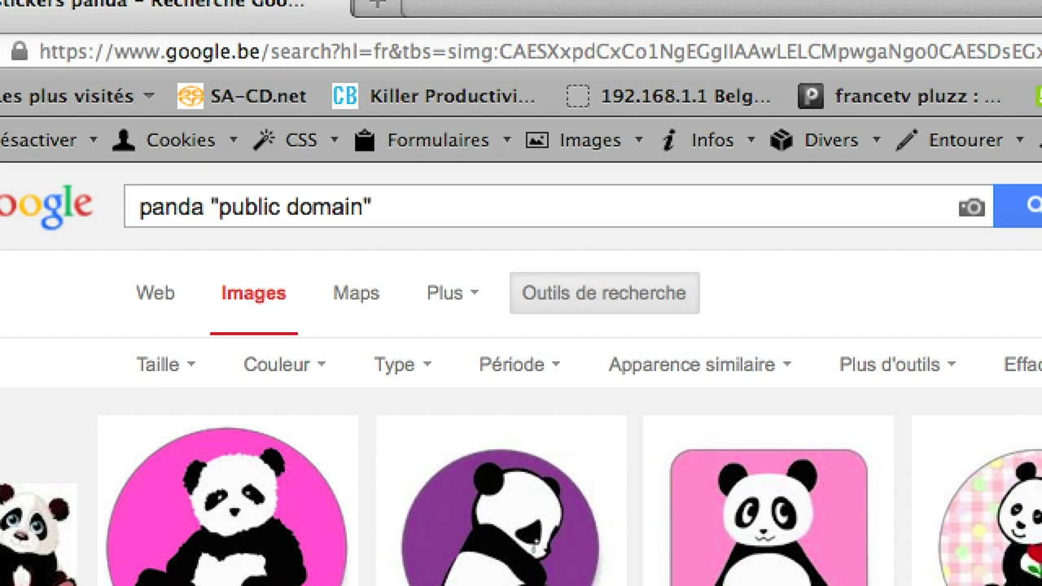
pyautogui.press('Return')
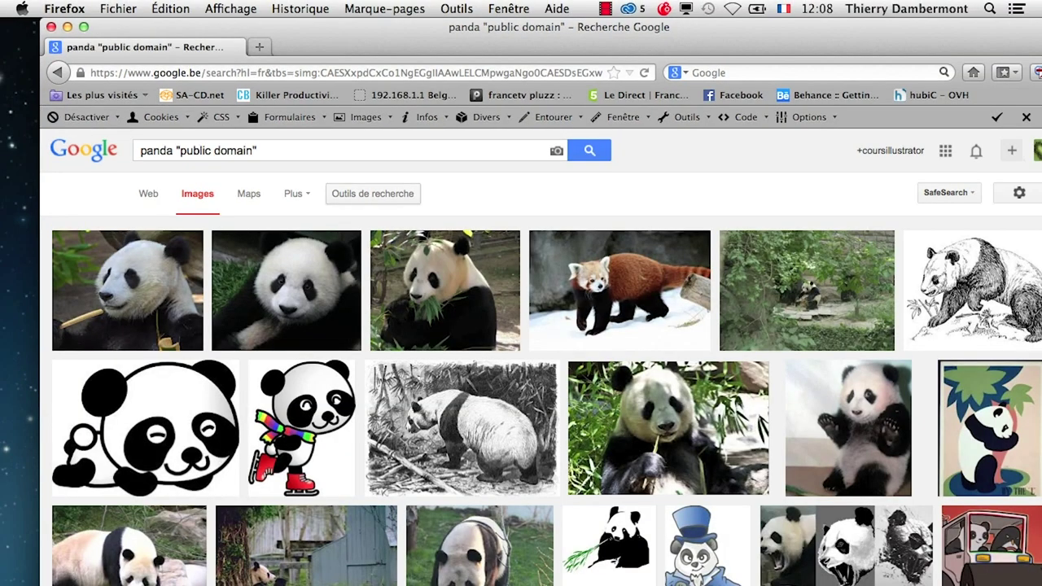
# Step: Restrict the image type to line drawings (Dessins au trait)
pyautogui.click(372, 193)
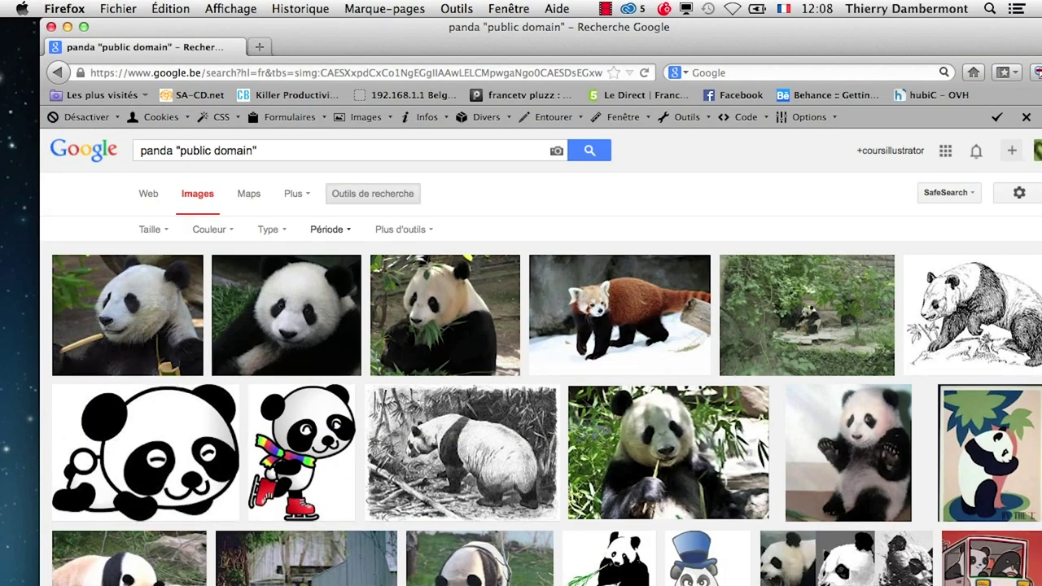
pyautogui.click(269, 229)
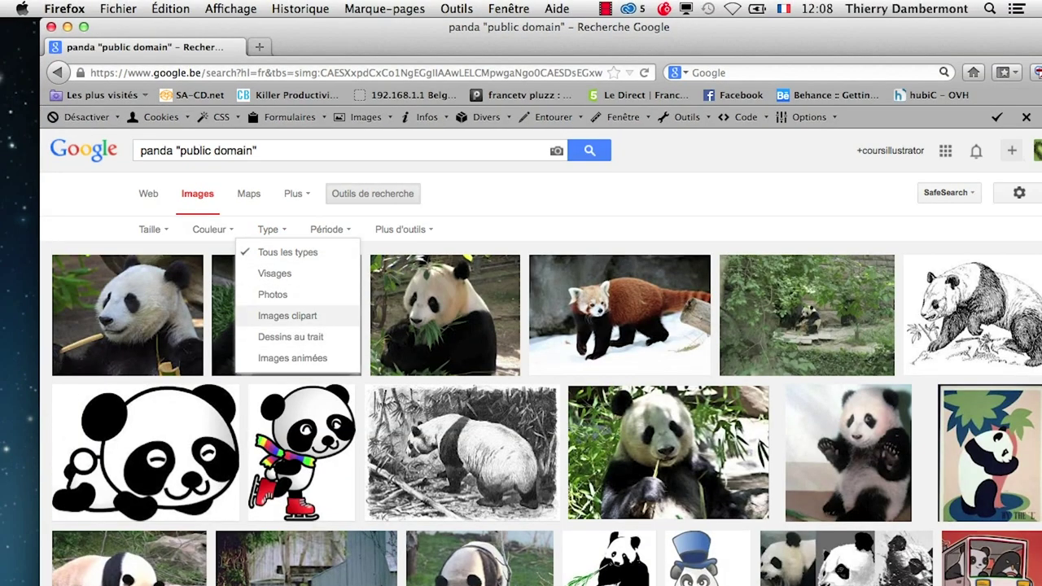
pyautogui.click(291, 336)
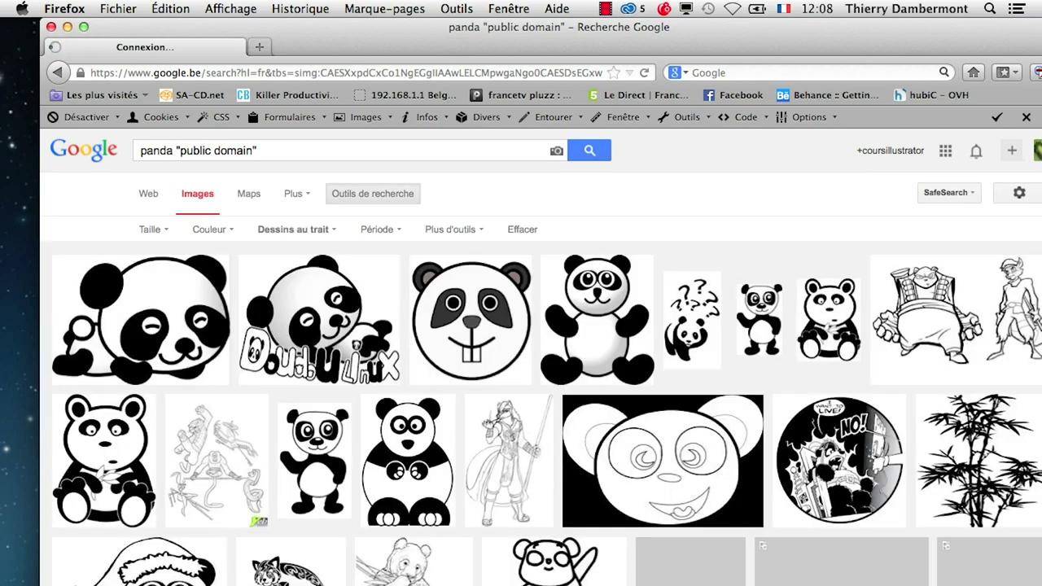
pyautogui.press('super+Left')
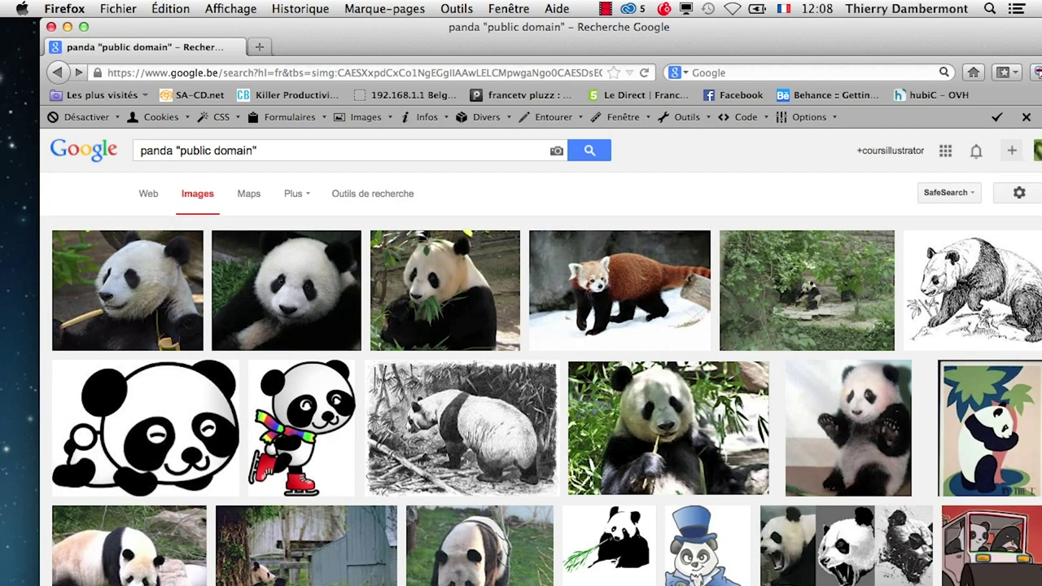
pyautogui.press('super+Right')
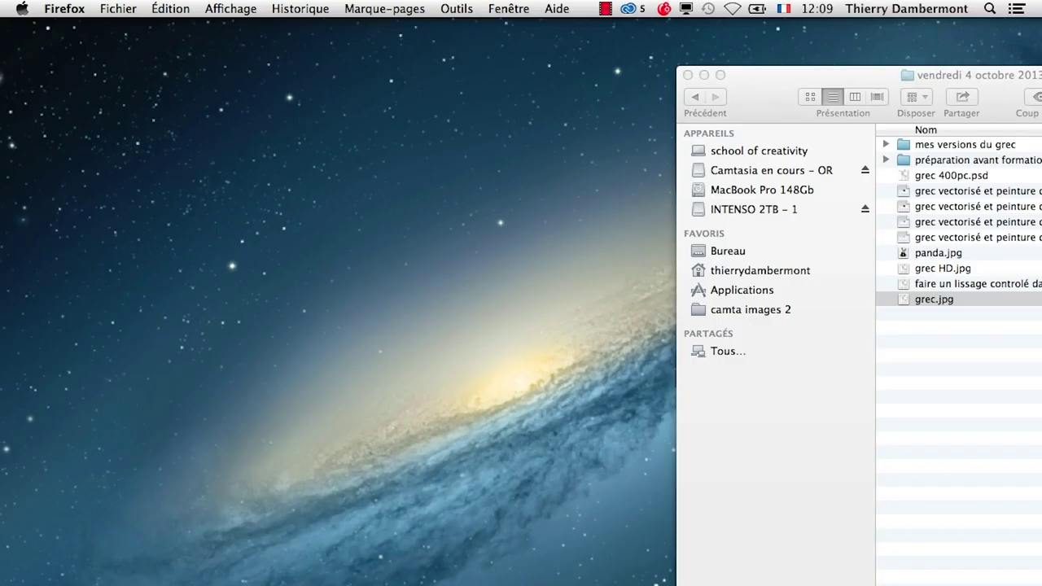
# Step: Move Finder left and drag grec HD.jpg onto the Photoshop Dock icon to open it
pyautogui.click(879, 358)
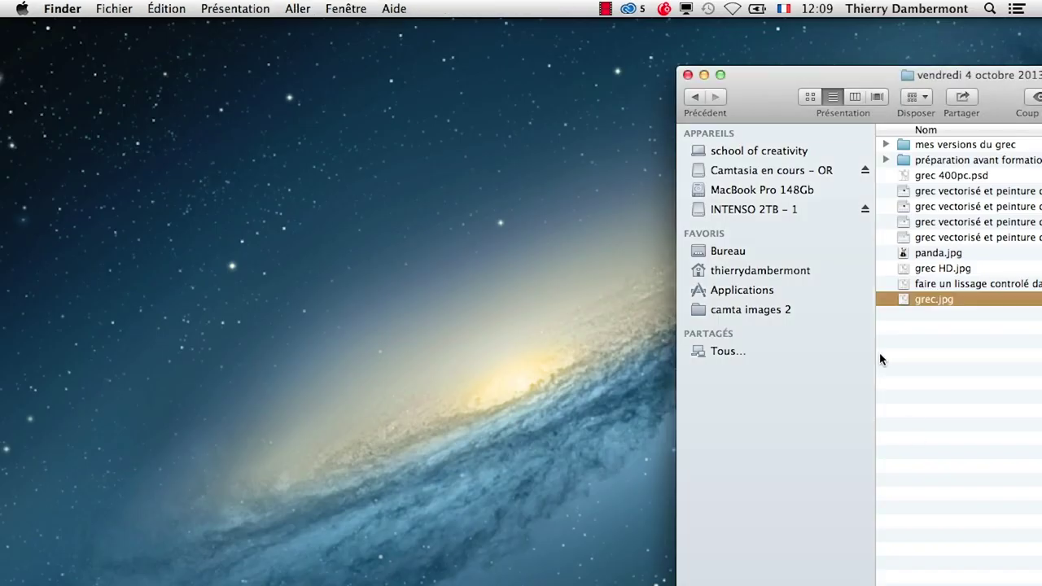
pyautogui.moveTo(771, 77); pyautogui.dragTo(216, 42)
pyautogui.click(468, 403)
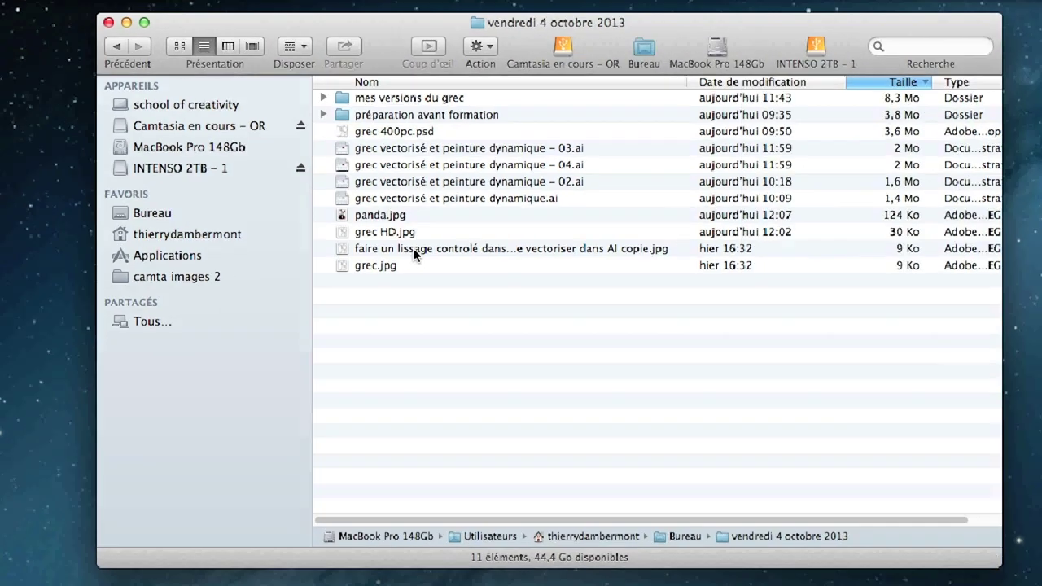
pyautogui.click(348, 232)
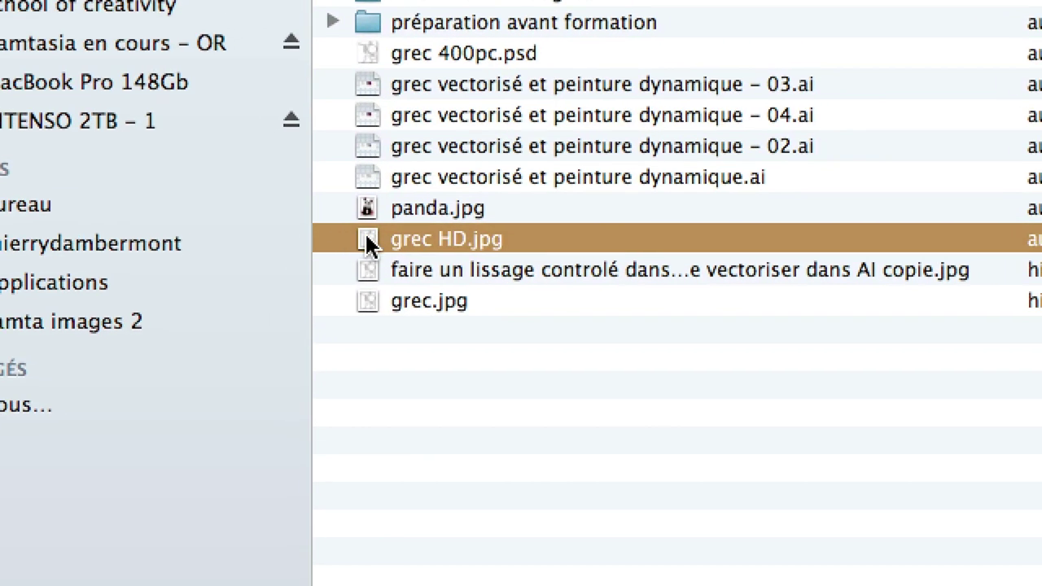
pyautogui.moveTo(366, 240); pyautogui.dragTo(4, 297)
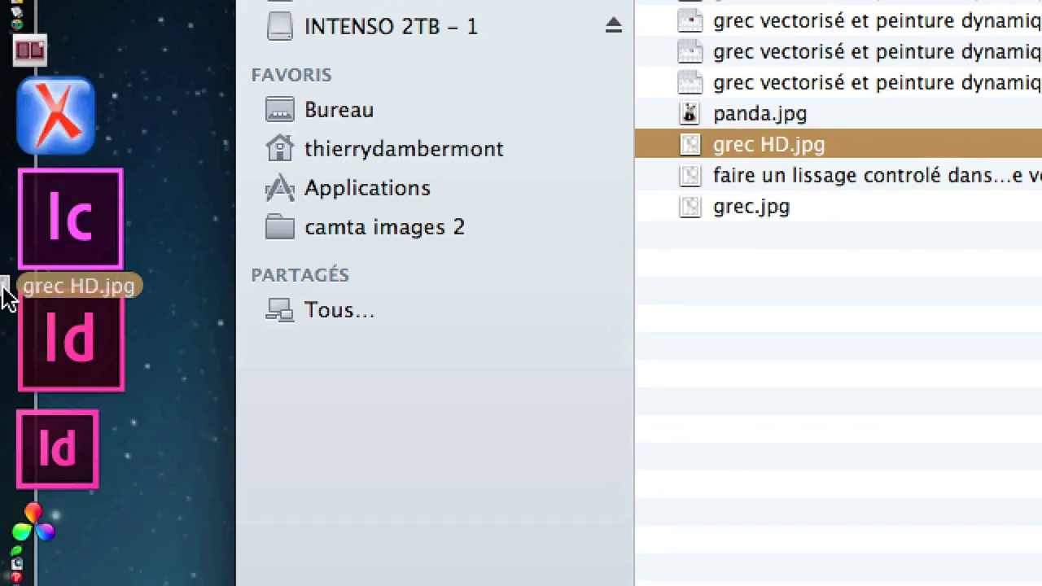
pyautogui.moveTo(4, 297); pyautogui.dragTo(24, 342)
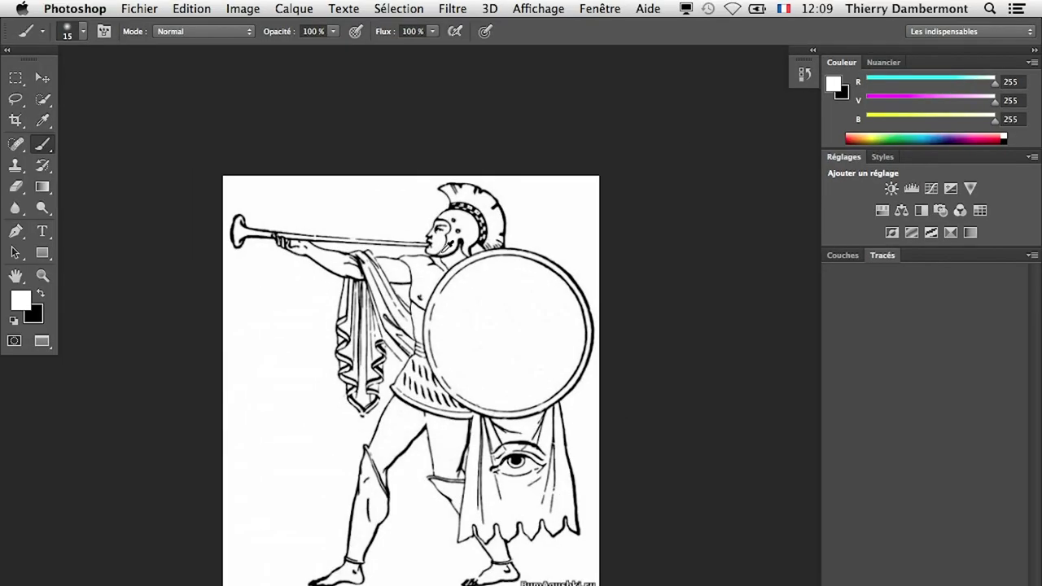
# Step: Zoom in and pan across the warrior's helmeted face
pyautogui.scroll(3, 446, 244)
pyautogui.scroll(3, 445, 245)
pyautogui.scroll(2, 446, 244)
pyautogui.scroll(2, 448, 217)
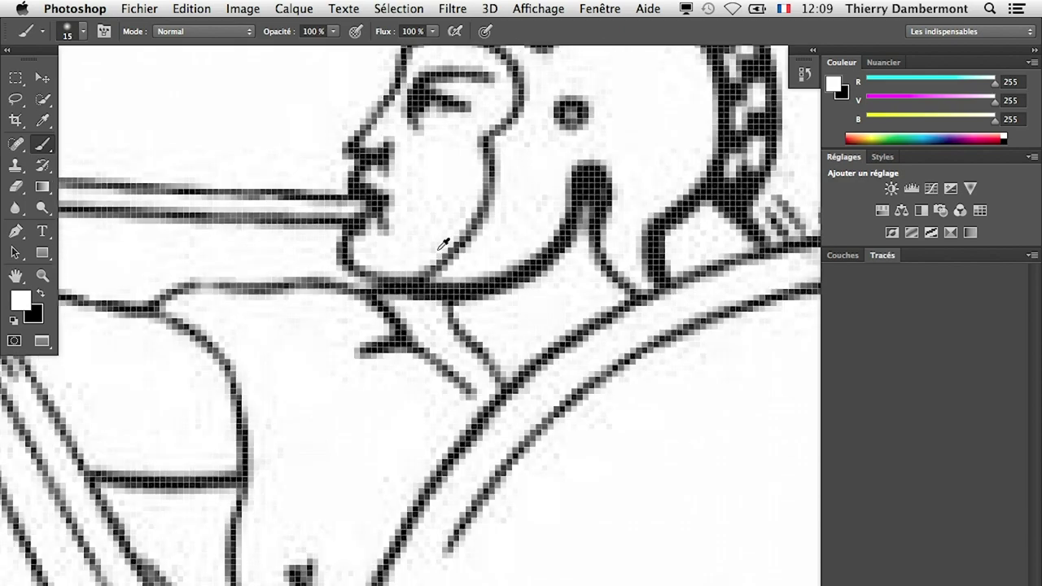
pyautogui.moveTo(461, 225)
pyautogui.mouseDown()
pyautogui.moveTo(543, 374)
pyautogui.moveTo(543, 430)
pyautogui.mouseUp()
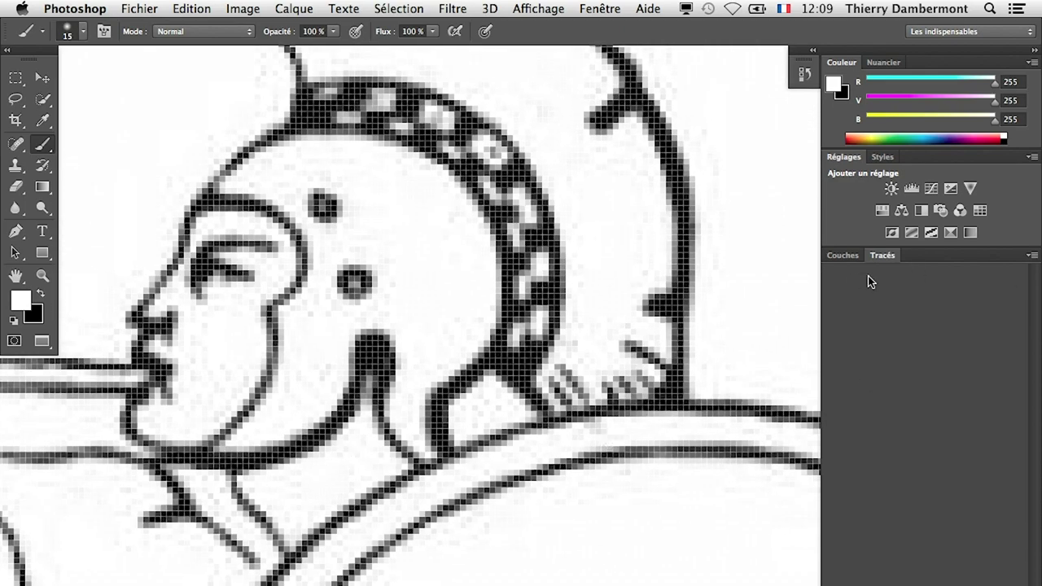
# Step: Reset the Les indispensables workspace to restore the layers panel, then view the helmet crest
pyautogui.click(840, 257)
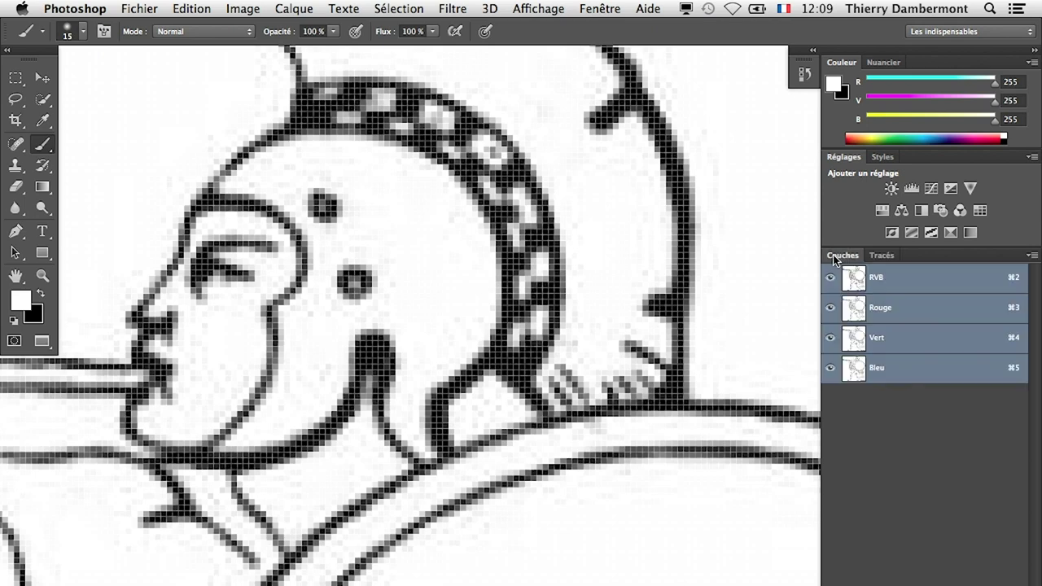
pyautogui.click(915, 30)
pyautogui.click(952, 125)
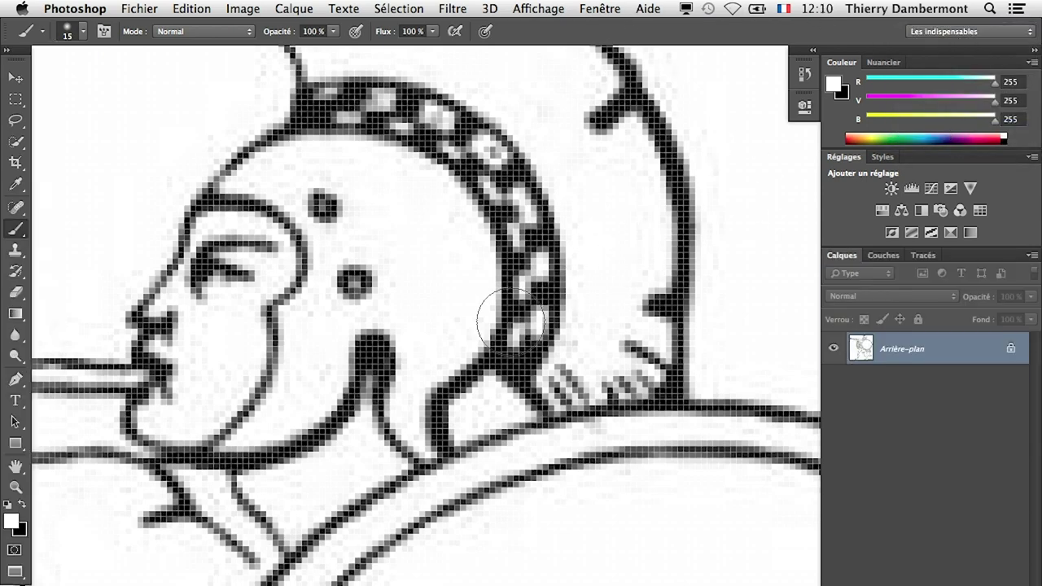
pyautogui.moveTo(389, 337); pyautogui.dragTo(462, 476)
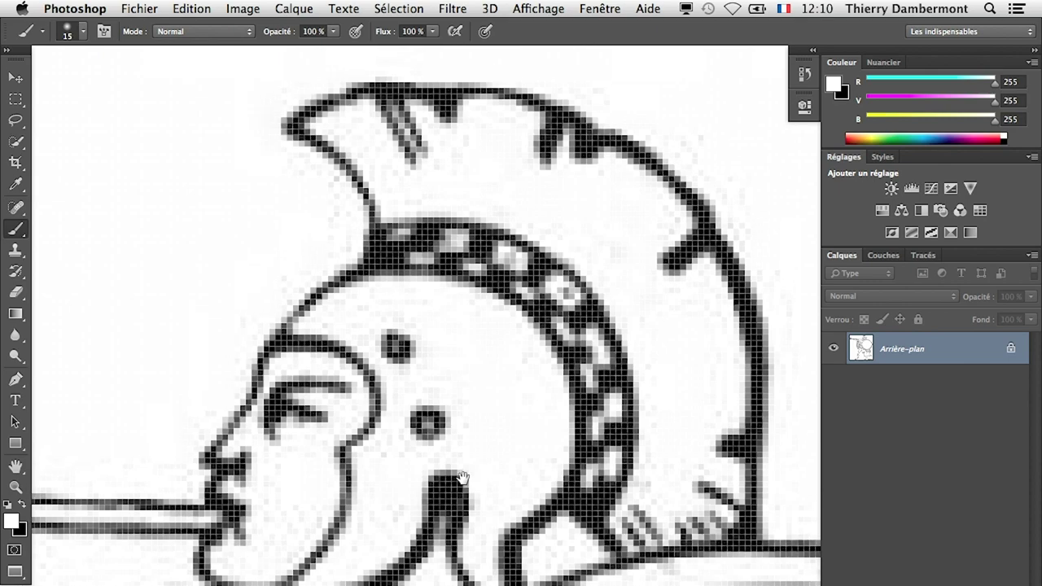
# Step: Open the Curves (Courbes) adjustment and move its dialog clear of the head
pyautogui.click(241, 9)
pyautogui.moveTo(334, 60)
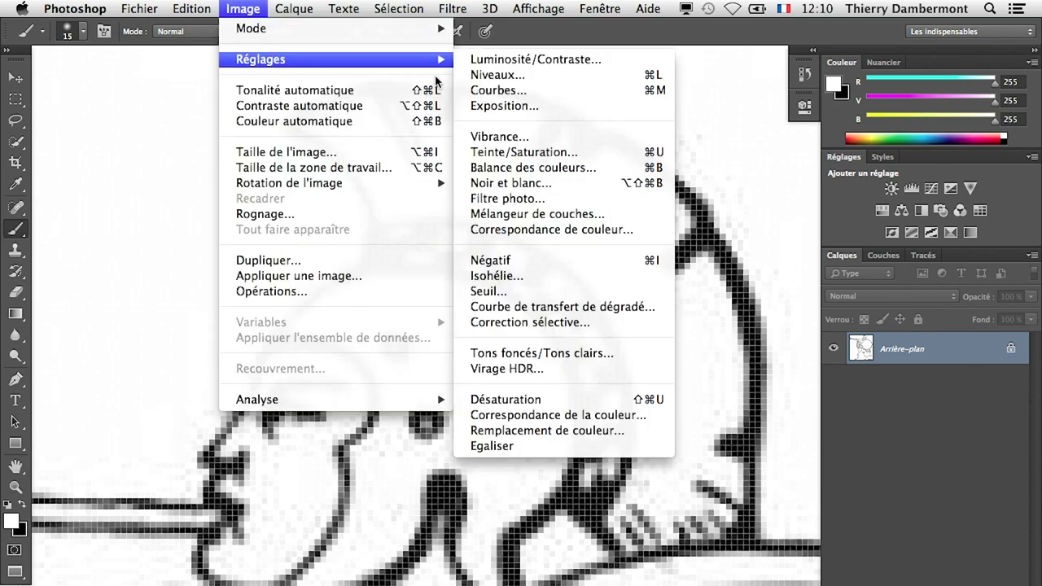
pyautogui.click(567, 90)
pyautogui.moveTo(606, 98)
pyautogui.mouseDown()
pyautogui.moveTo(578, 173)
pyautogui.moveTo(571, 167)
pyautogui.mouseUp()
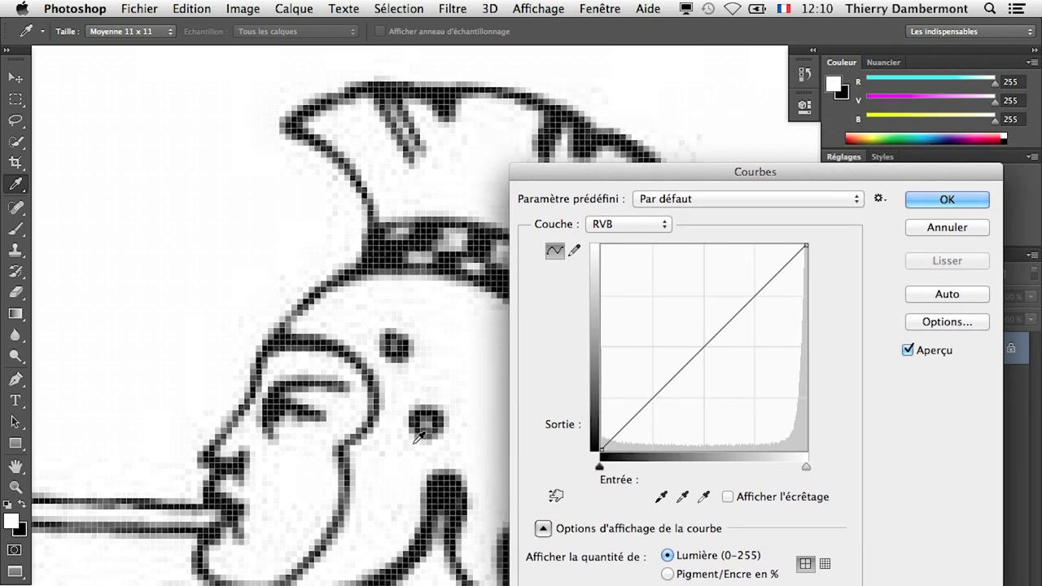
pyautogui.scroll(2, 354, 342)
pyautogui.scroll(2, 354, 342)
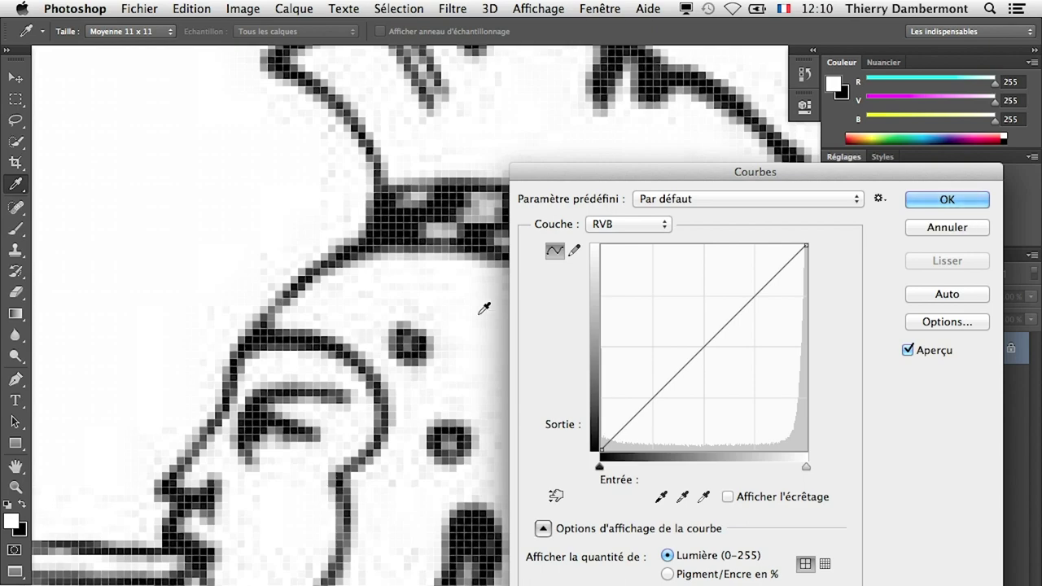
# Step: Sample the background with the white-point eyedropper until the grey specks turn white
pyautogui.press('alt')
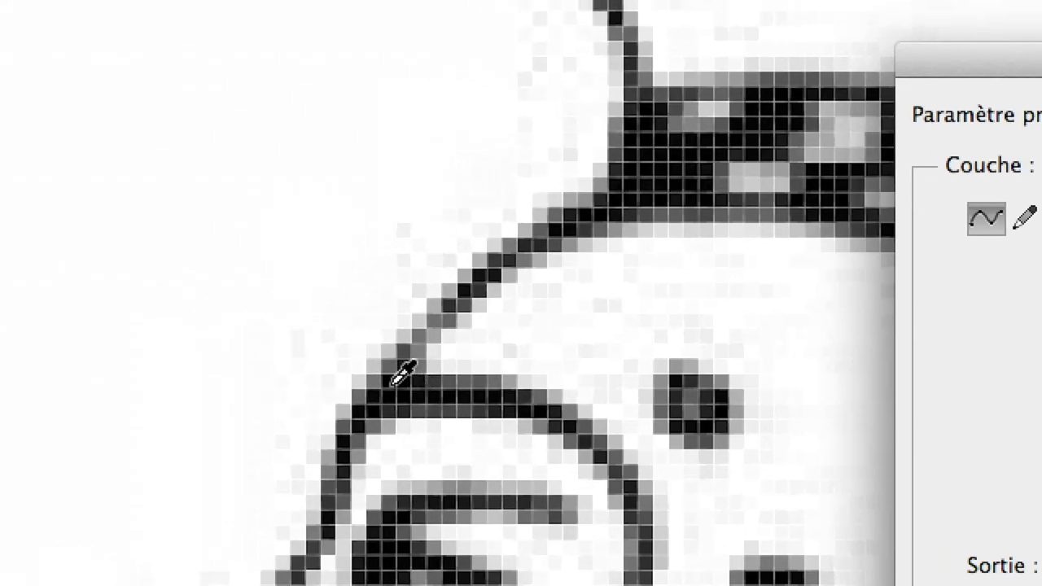
pyautogui.click(394, 384)
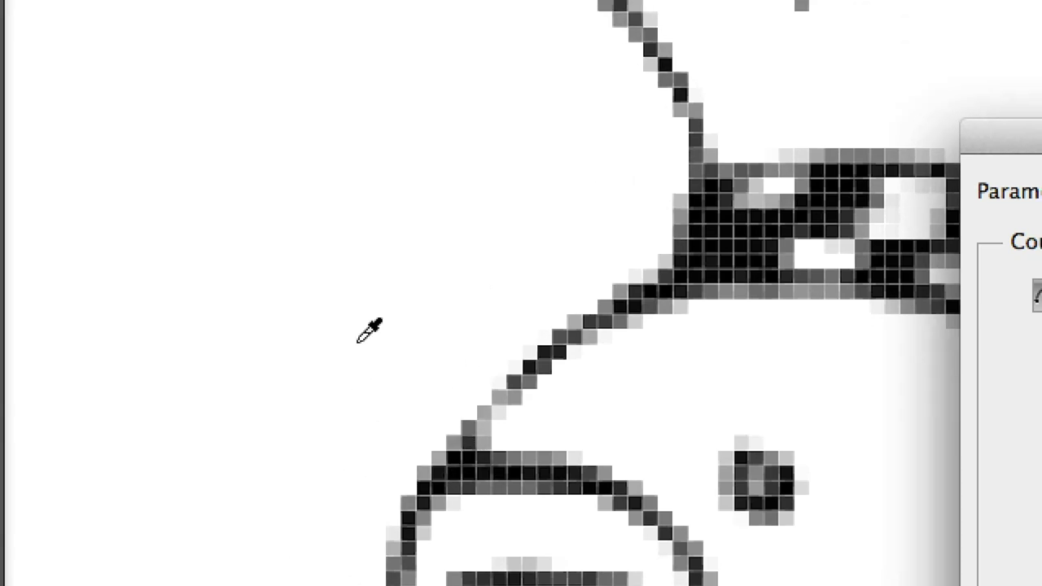
pyautogui.click(366, 328)
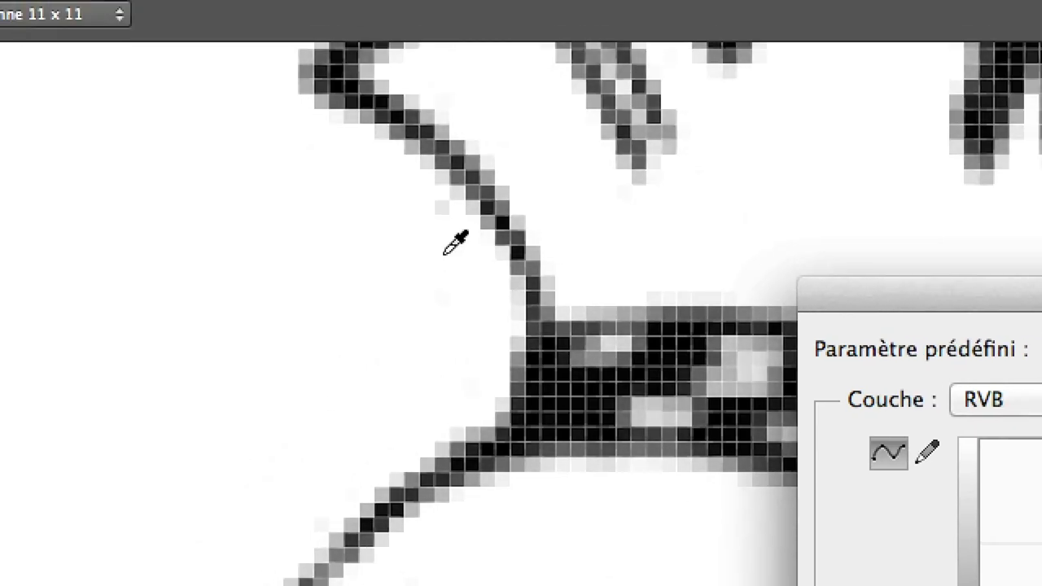
pyautogui.click(444, 269)
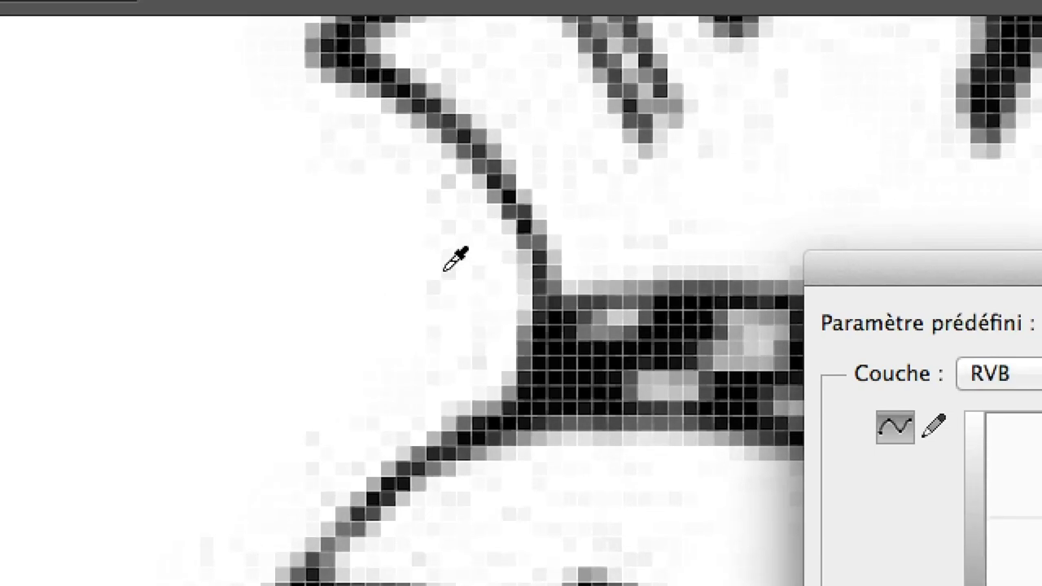
pyautogui.click(446, 272)
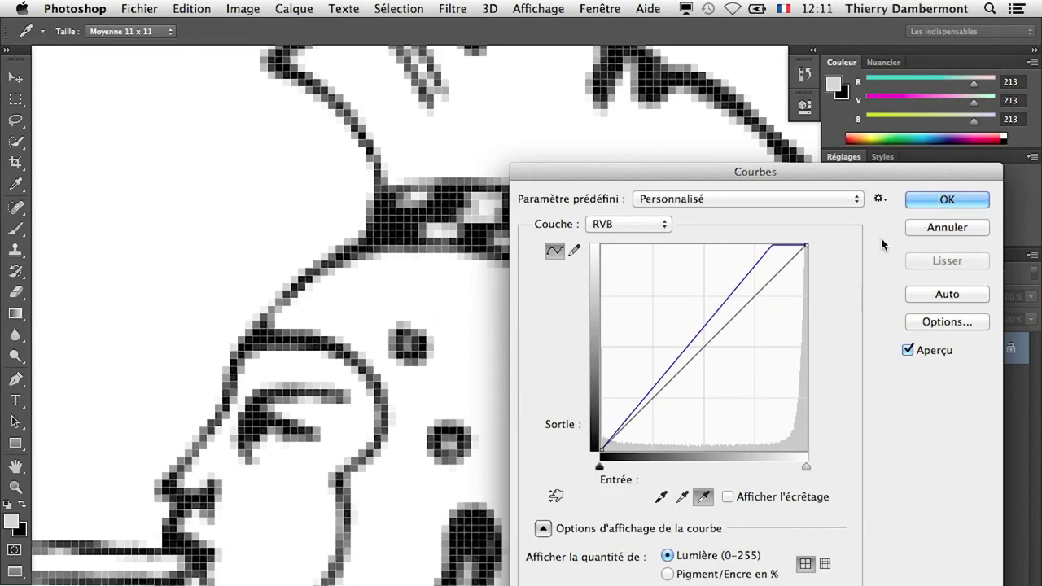
# Step: Confirm the Curves adjustment, then zoom out and pan to check the whole drawing and shield
pyautogui.click(936, 202)
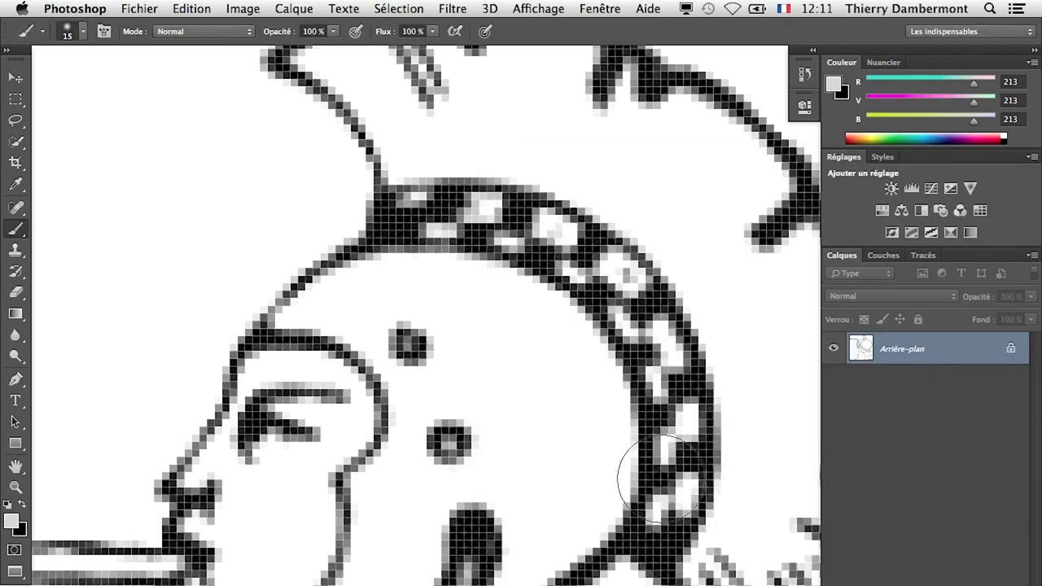
pyautogui.scroll(-3, 649, 489)
pyautogui.scroll(-2, 649, 488)
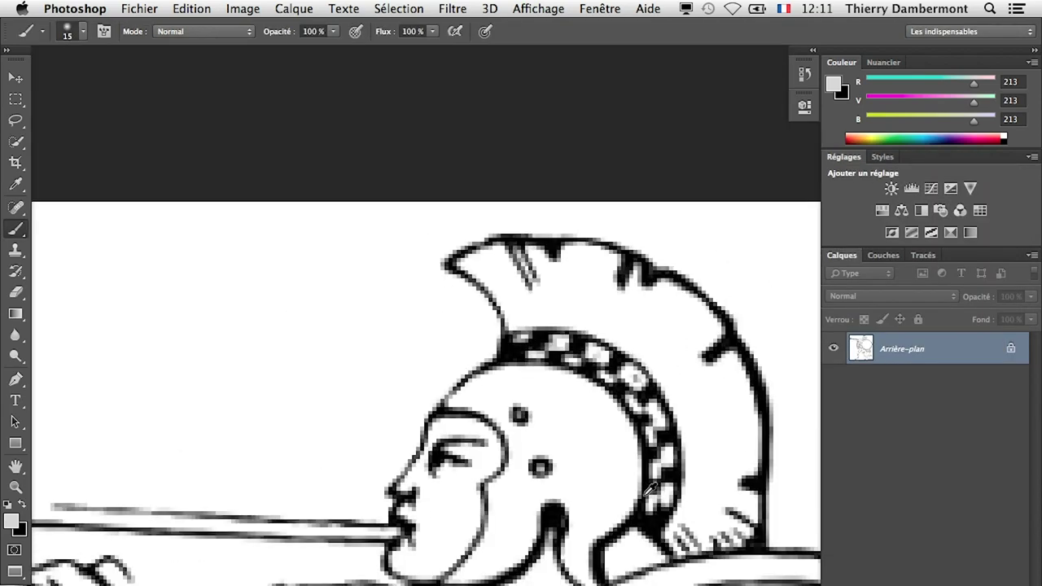
pyautogui.scroll(-1, 649, 488)
pyautogui.scroll(-1, 650, 492)
pyautogui.scroll(-1, 651, 497)
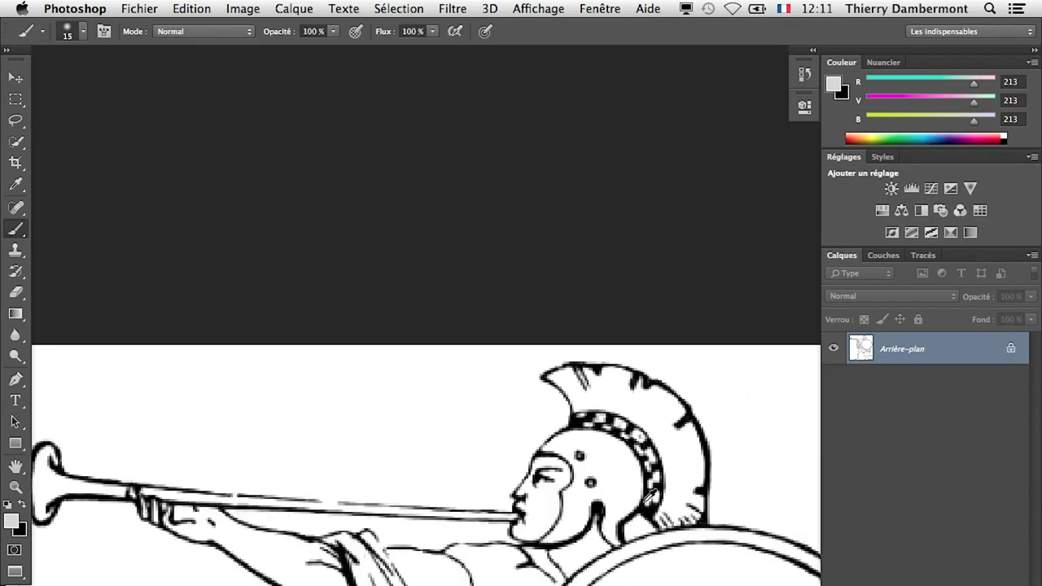
pyautogui.scroll(-1, 651, 497)
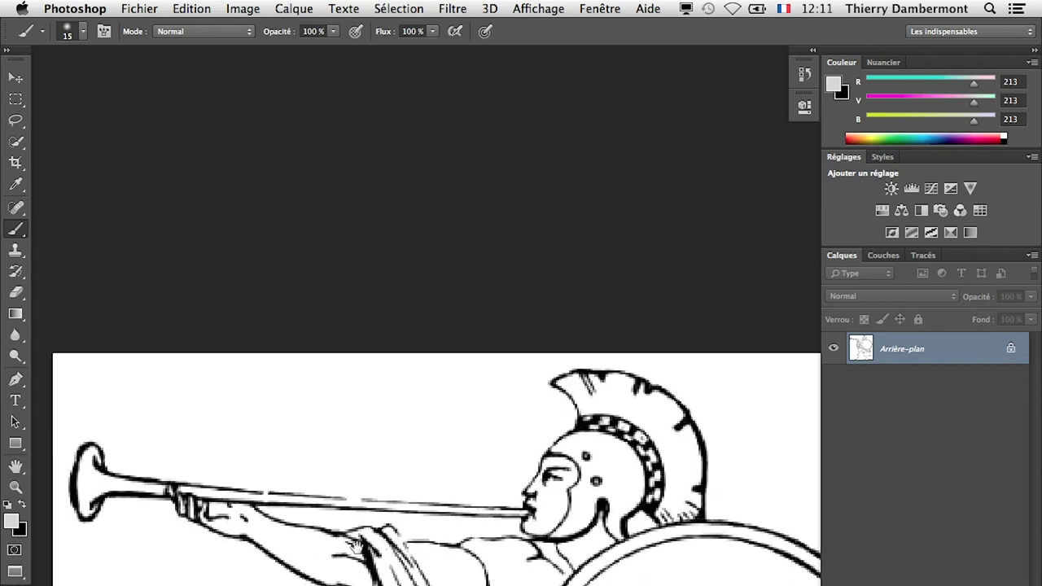
pyautogui.scroll(-5, 569, 500)
pyautogui.scroll(-1, 527, 505)
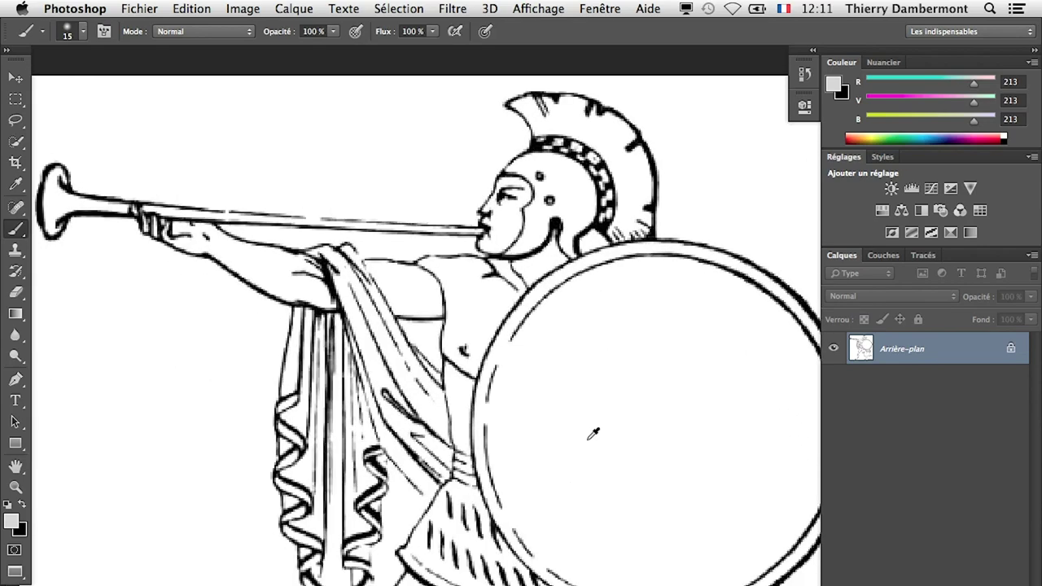
pyautogui.hscroll(2, 593, 433)
pyautogui.hscroll(2, 493, 399)
pyautogui.hscroll(1, 400, 379)
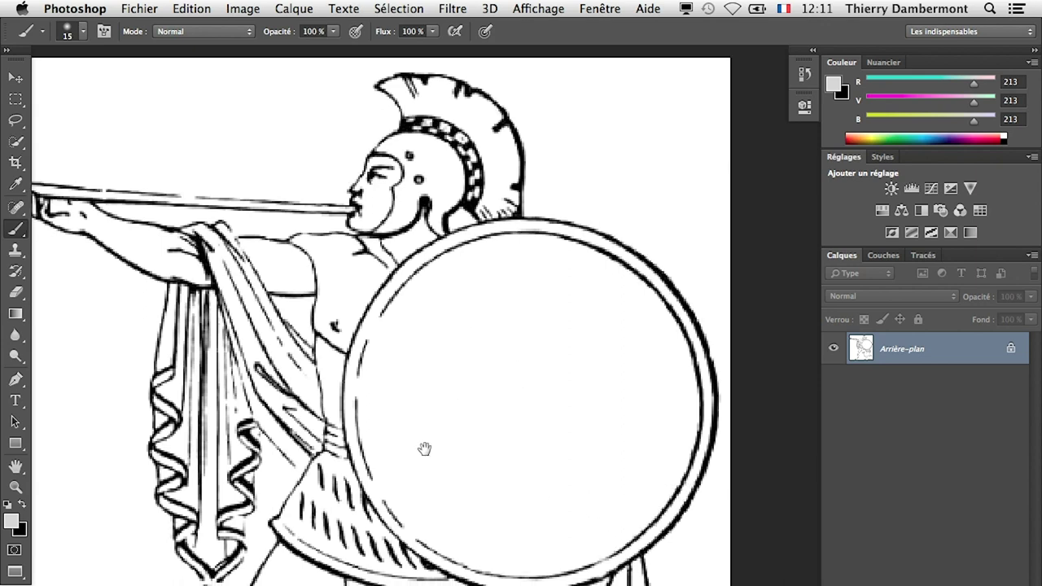
pyautogui.moveTo(466, 411); pyautogui.dragTo(452, 444)
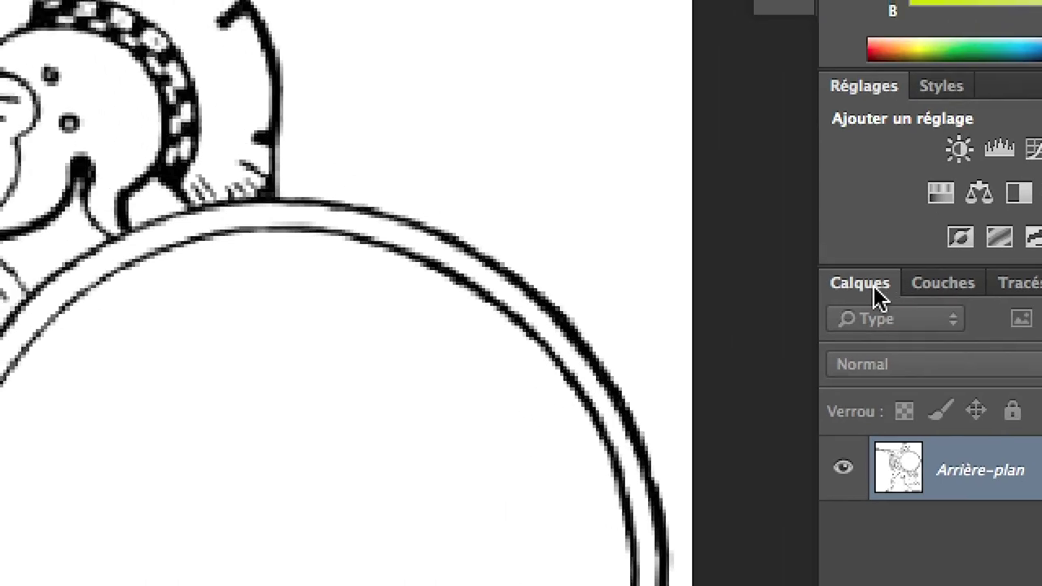
# Step: Float the Calques panel, convert Arrière-plan into 'Calque 0', and open its Style de calque dialog
pyautogui.moveTo(750, 149); pyautogui.dragTo(669, 164)
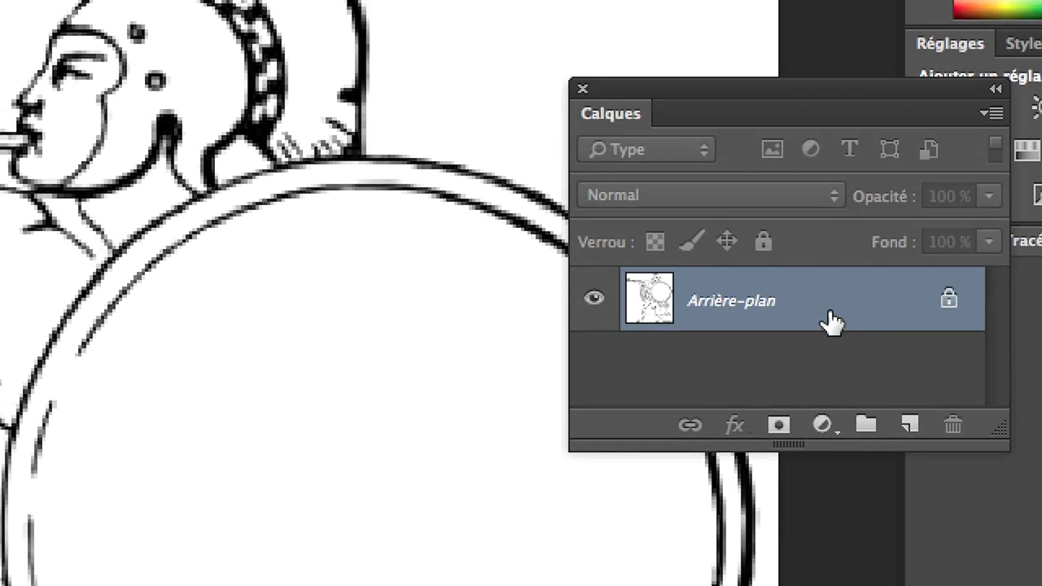
pyautogui.doubleClick(888, 367)
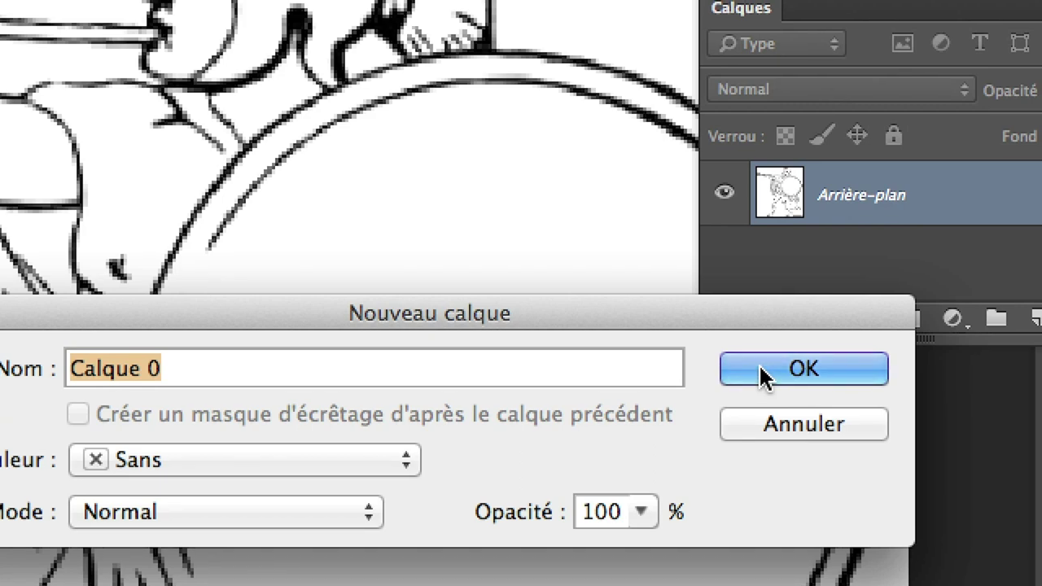
pyautogui.click(765, 377)
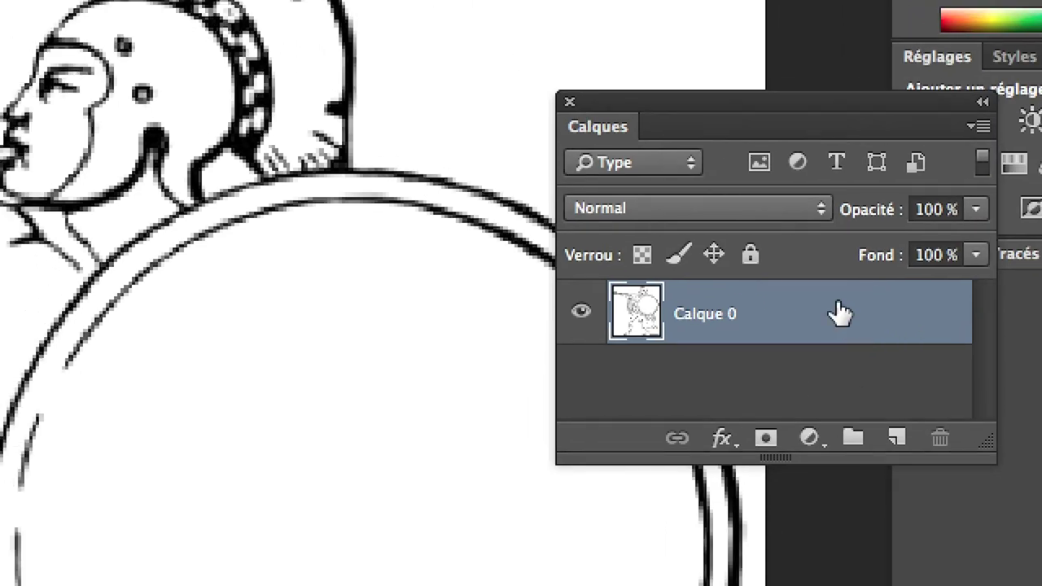
pyautogui.doubleClick(839, 314)
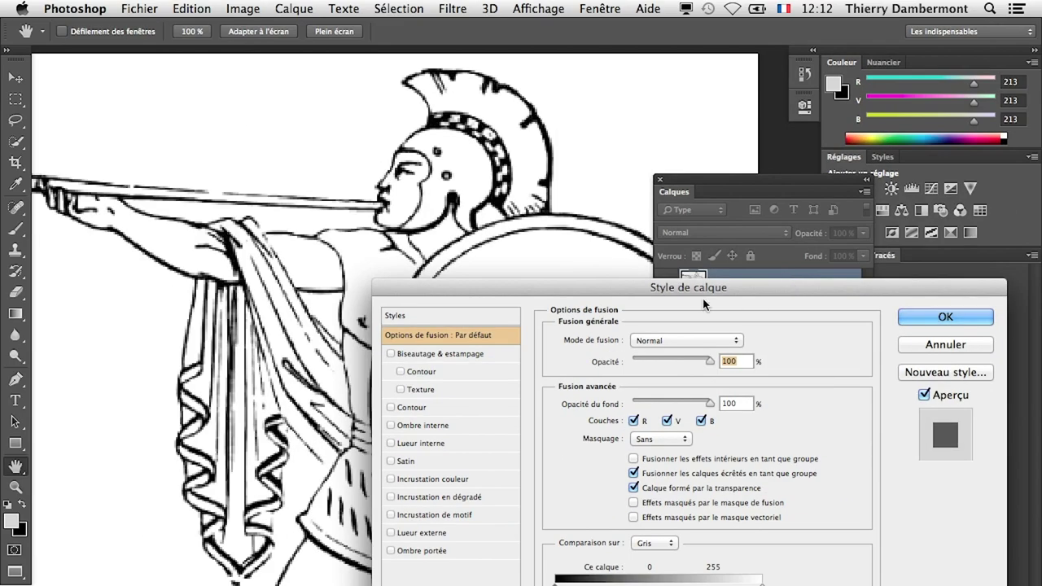
# Step: Alt-split the white 'Ce calque' slider so white pixels turn transparent, then zoom in on the lines
pyautogui.moveTo(626, 292)
pyautogui.mouseDown()
pyautogui.moveTo(657, 286)
pyautogui.moveTo(639, 330)
pyautogui.mouseUp()
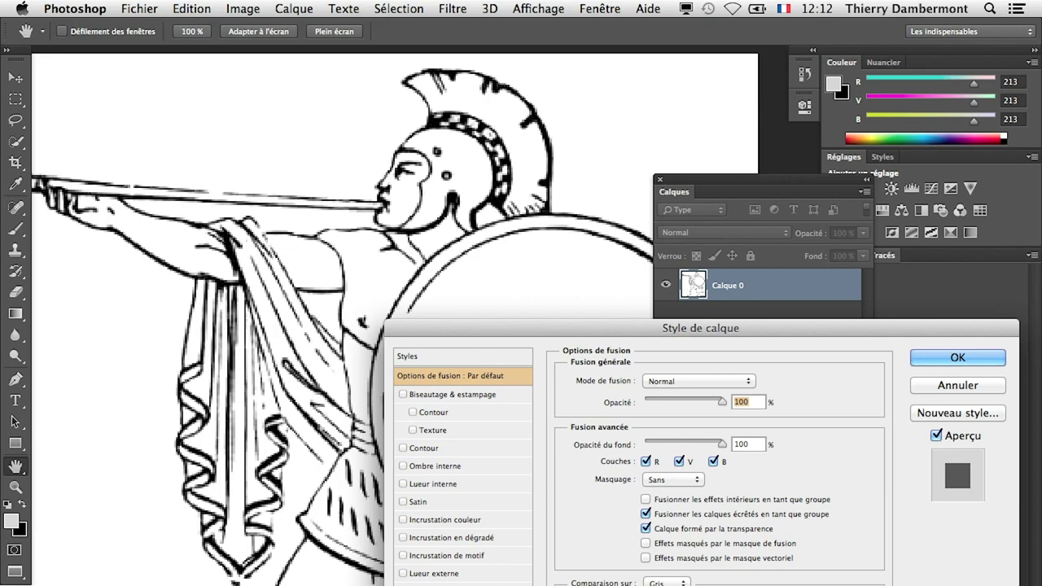
pyautogui.press('alt')
pyautogui.scroll(2, 332, 322)
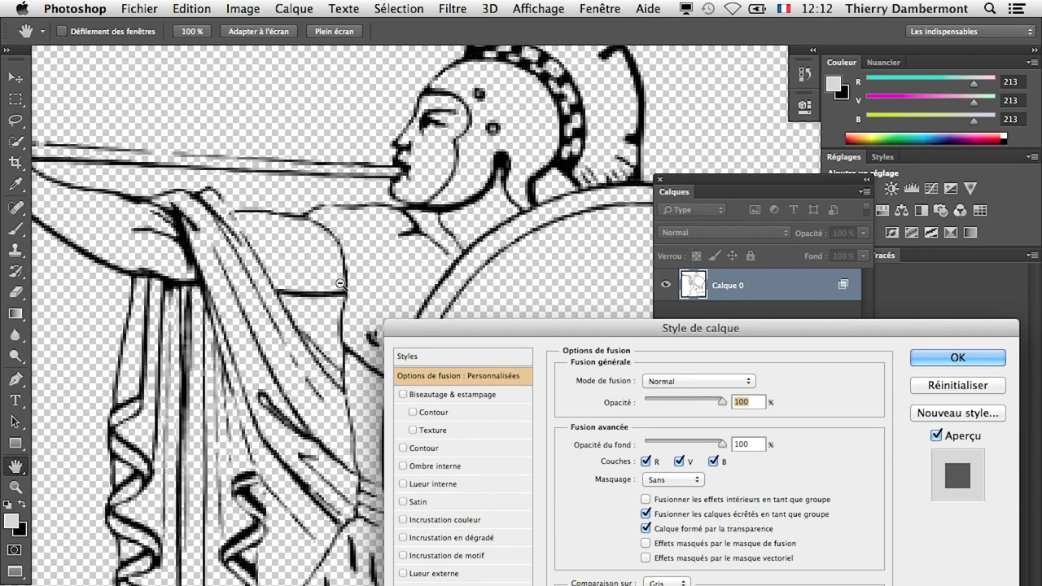
pyautogui.scroll(2, 338, 293)
pyautogui.scroll(2, 341, 297)
pyautogui.scroll(2, 341, 298)
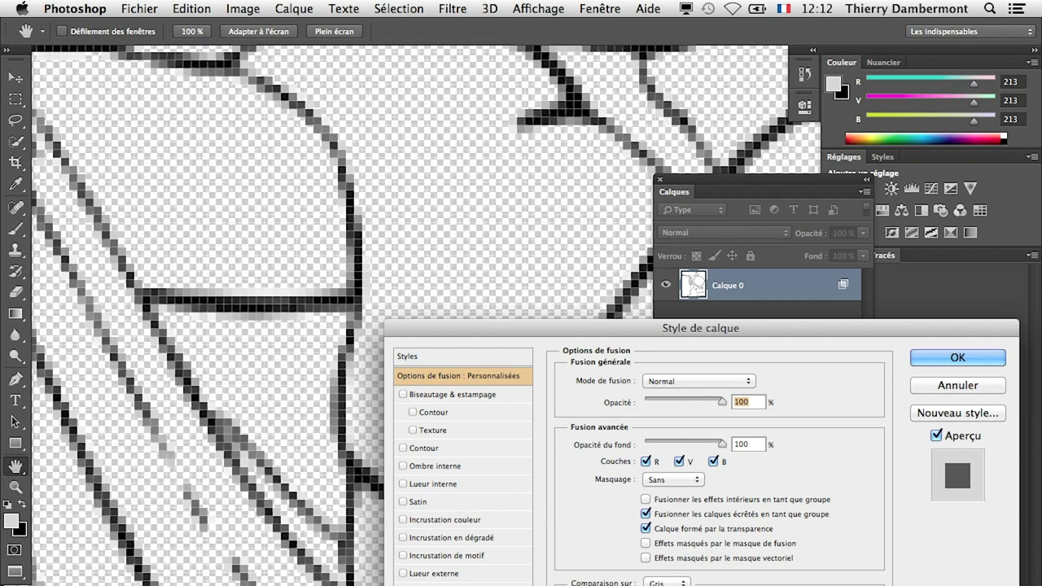
pyautogui.click(291, 312)
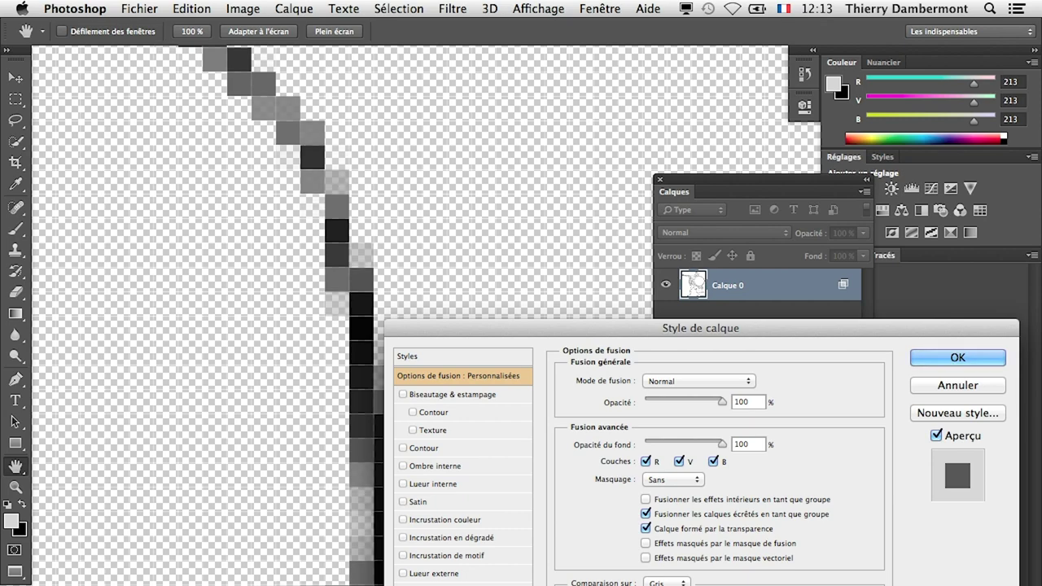
# Step: Zoom out to the whole drawing, then zoom into the warrior's head to inspect the edges
pyautogui.keyDown('alt'); pyautogui.click(326, 559); pyautogui.keyUp('alt')
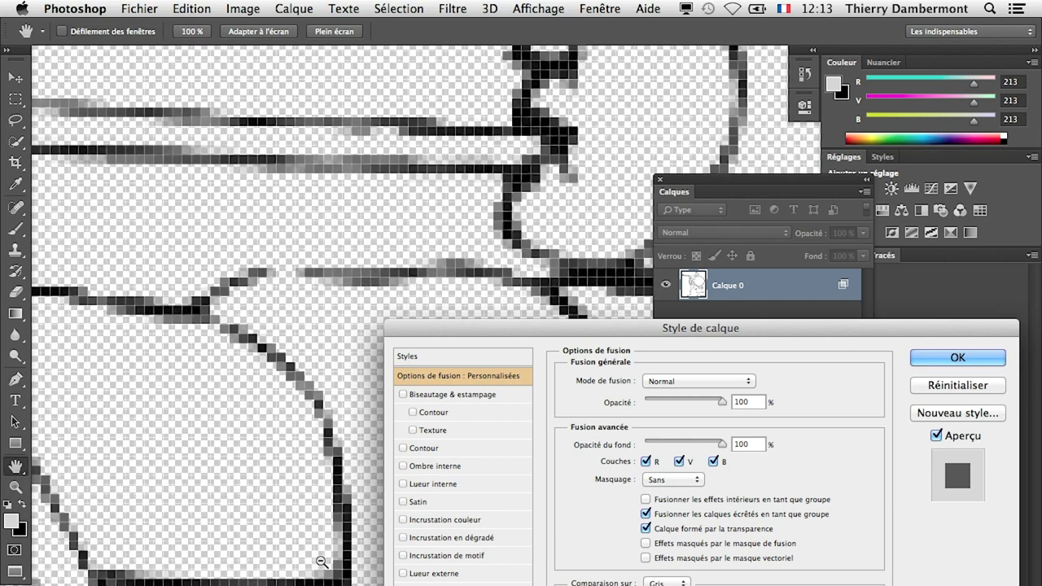
pyautogui.keyDown('alt'); pyautogui.click(320, 563); pyautogui.keyUp('alt')
pyautogui.keyDown('alt'); pyautogui.click(319, 563); pyautogui.keyUp('alt')
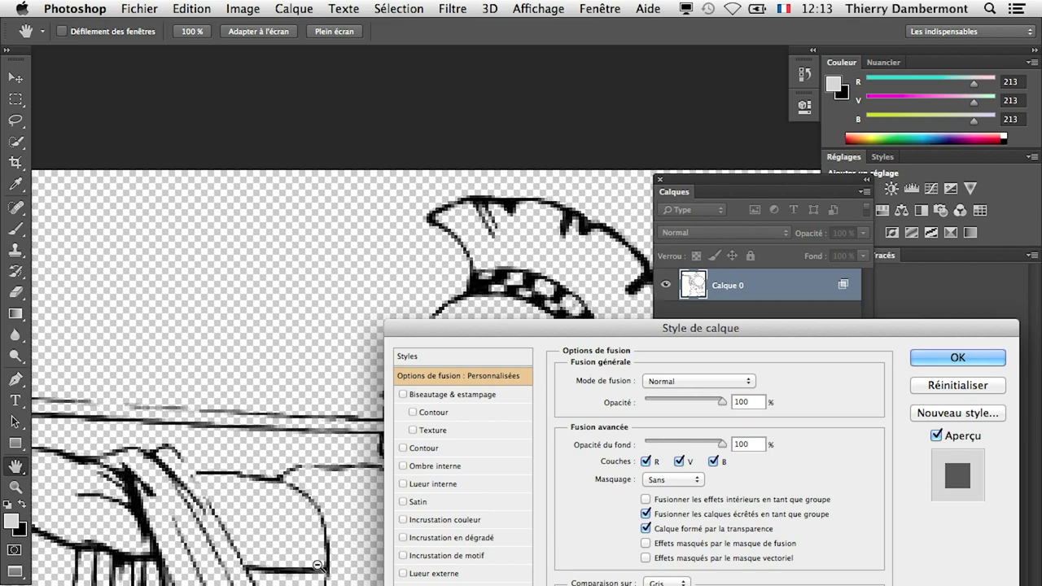
pyautogui.moveTo(533, 332); pyautogui.dragTo(715, 396)
pyautogui.click(403, 458)
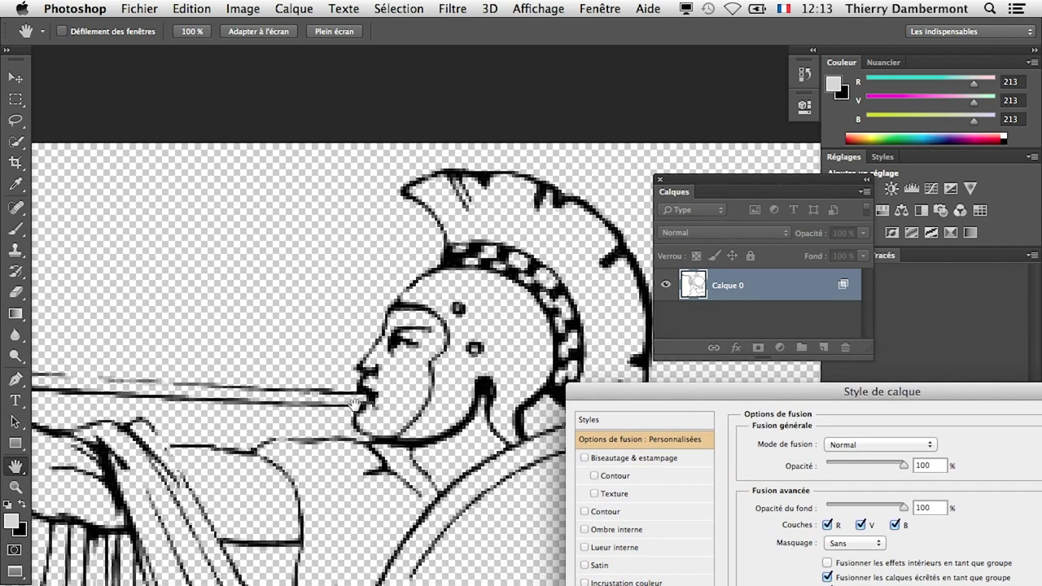
pyautogui.click(340, 321)
pyautogui.click(386, 289)
pyautogui.click(383, 295)
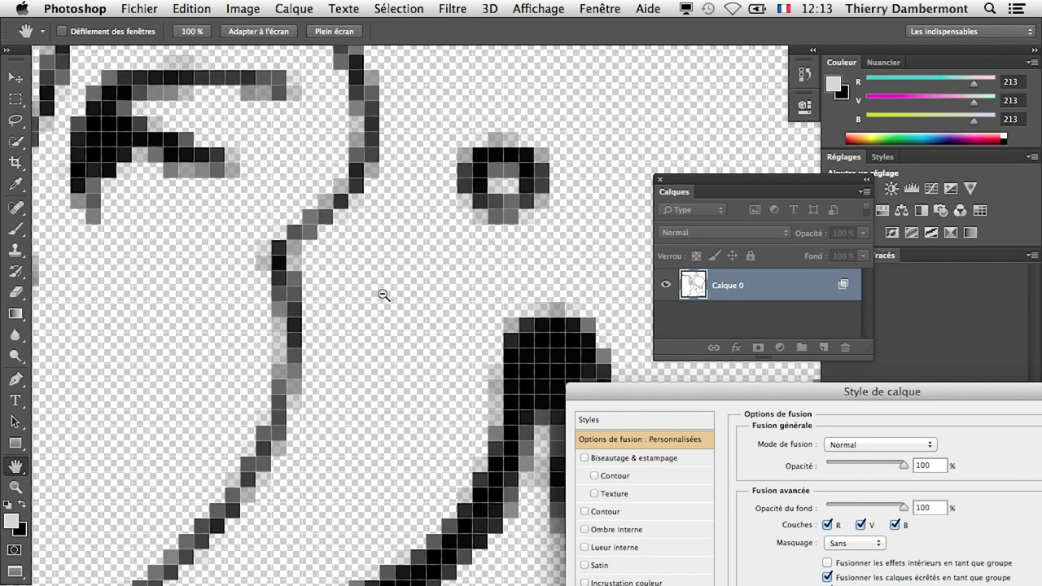
pyautogui.keyDown('alt'); pyautogui.click(383, 295); pyautogui.keyUp('alt')
pyautogui.keyDown('alt'); pyautogui.click(379, 302); pyautogui.keyUp('alt')
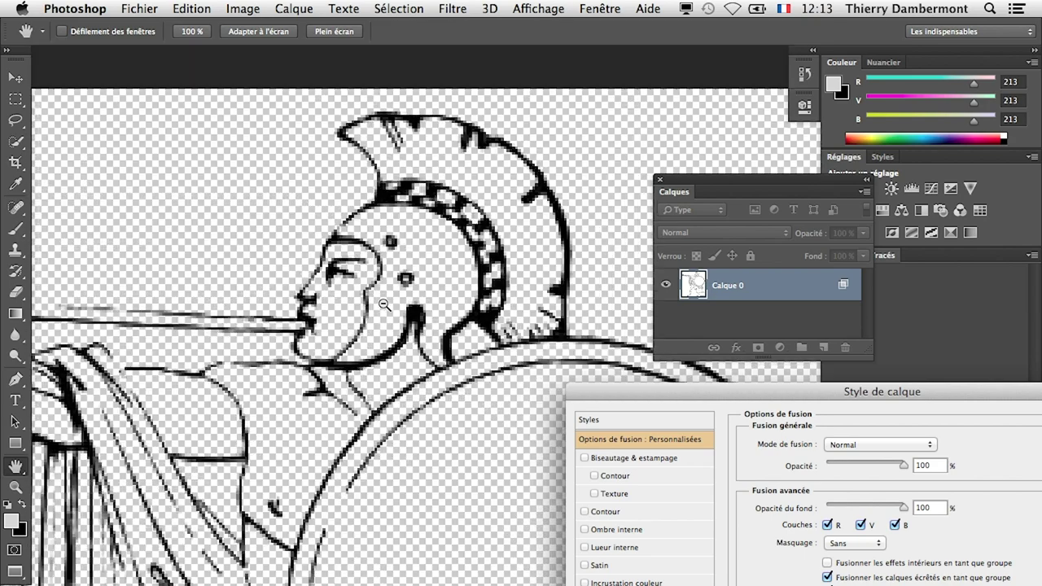
# Step: Bring the Style de calque dialog back into view and confirm the transparency settings with OK
pyautogui.scroll(3, 375, 410)
pyautogui.scroll(2, 382, 414)
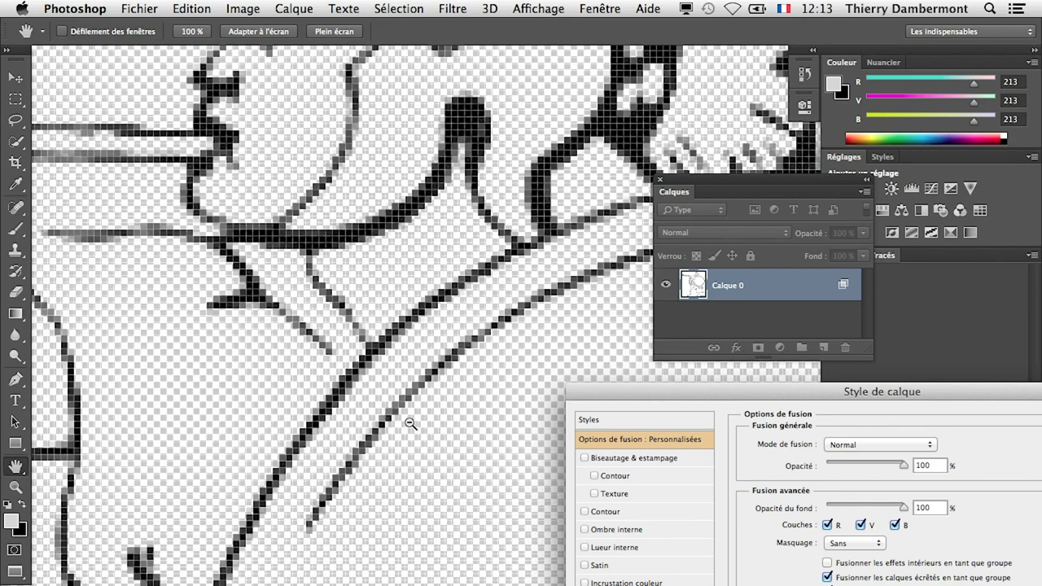
pyautogui.scroll(5, 415, 426)
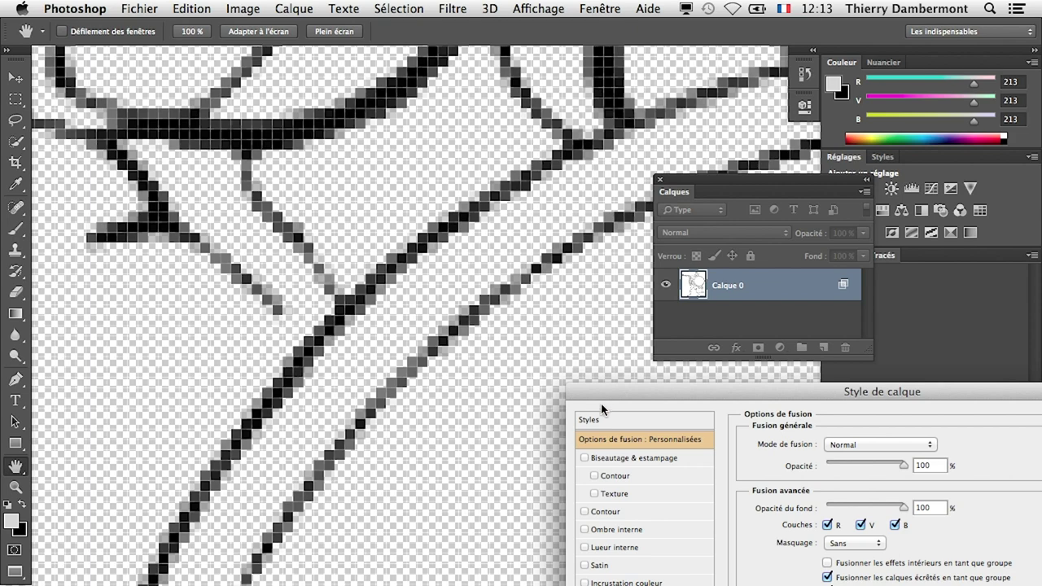
pyautogui.moveTo(602, 407); pyautogui.dragTo(259, 352)
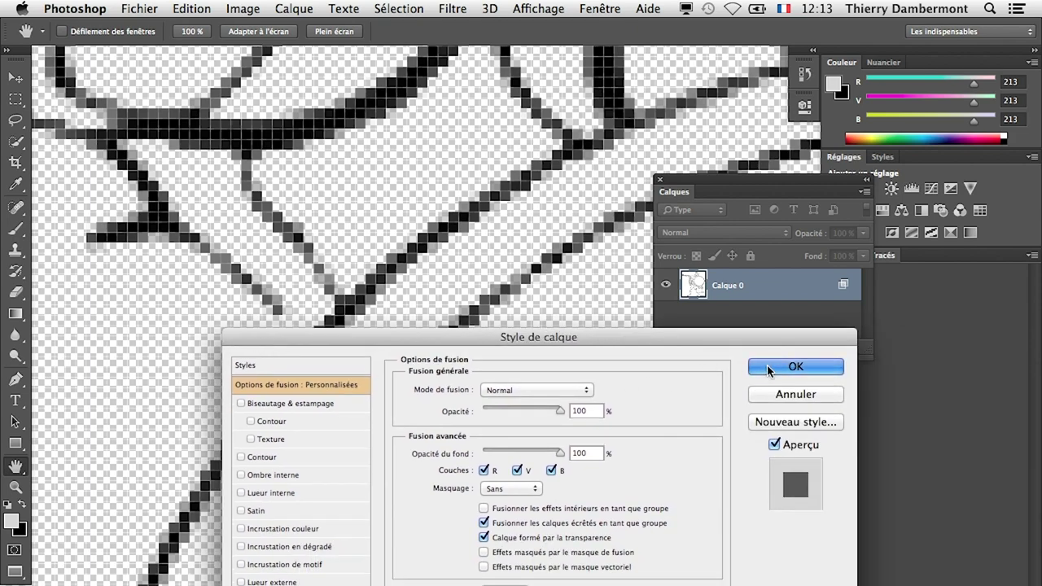
pyautogui.click(770, 368)
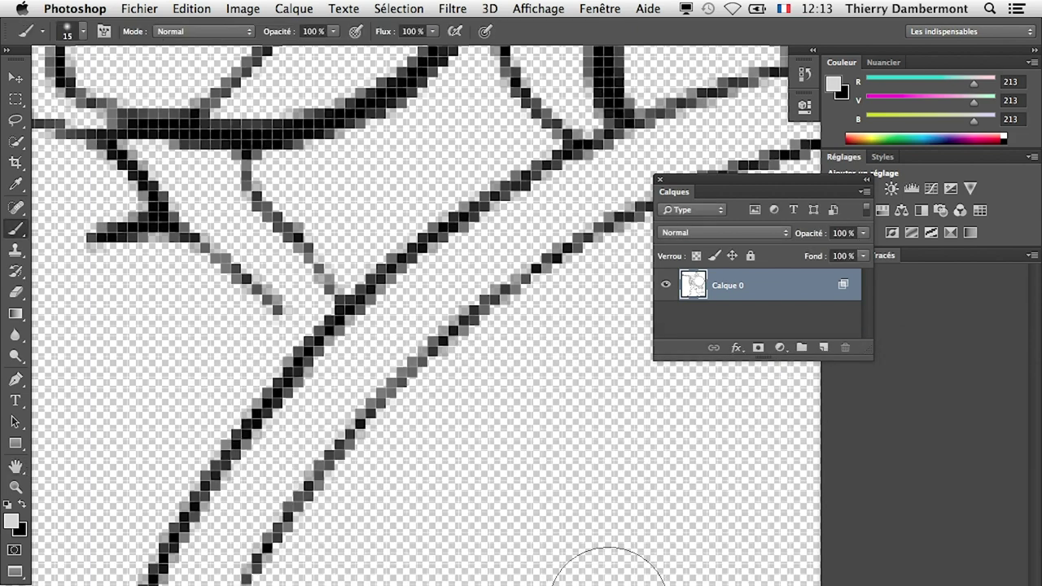
# Step: Resize the image to 300% width and height via Taille de l'image with proportions linked
pyautogui.click(241, 8)
pyautogui.click(312, 152)
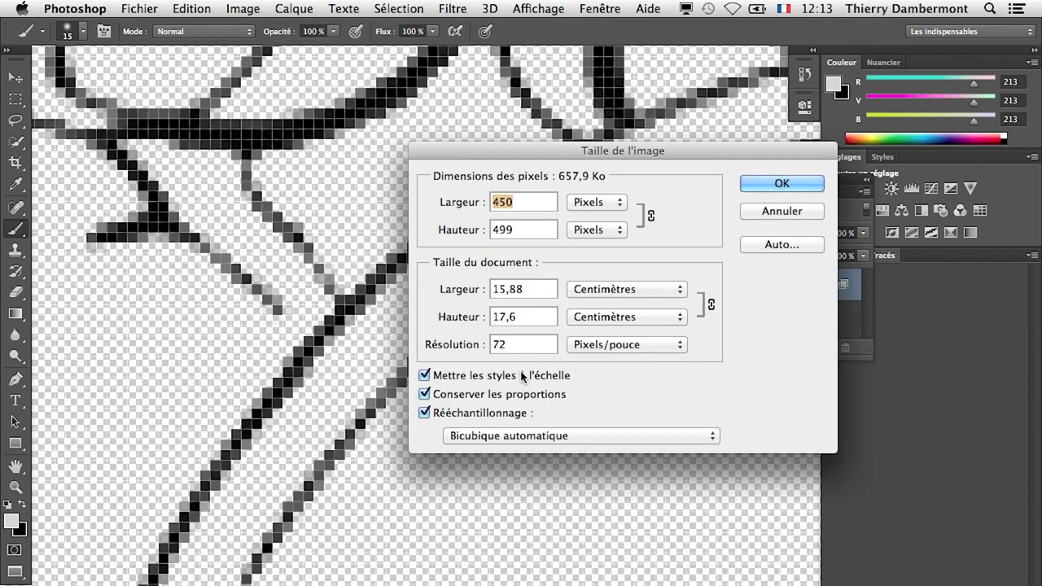
pyautogui.press('alt')
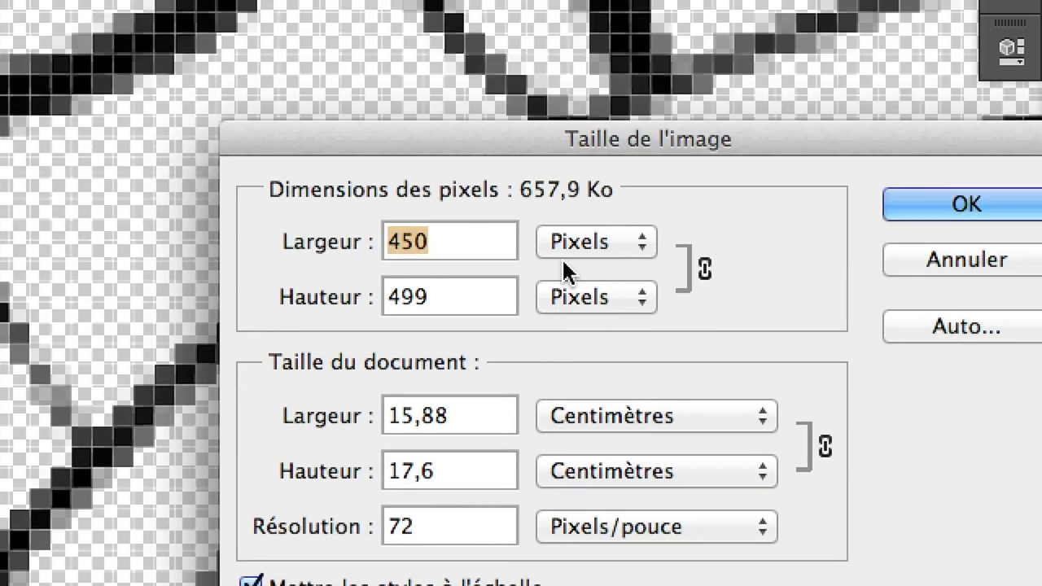
pyautogui.click(563, 248)
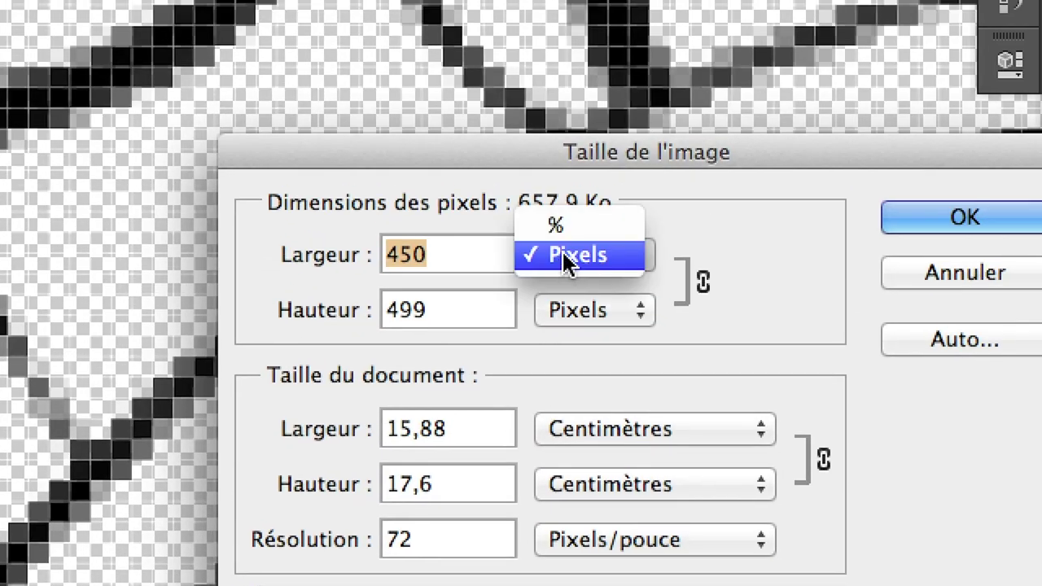
pyautogui.click(565, 231)
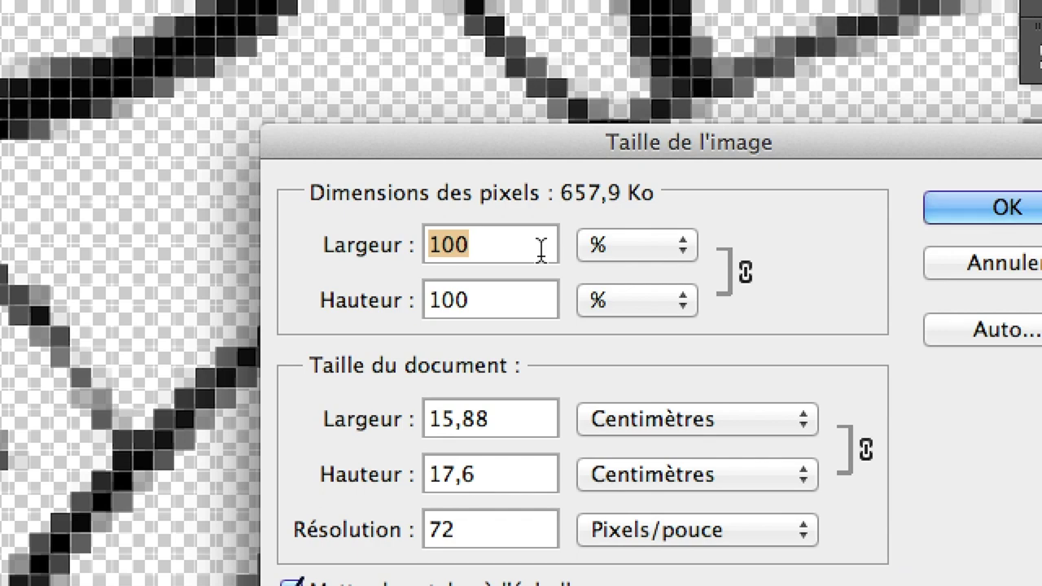
pyautogui.write('300')
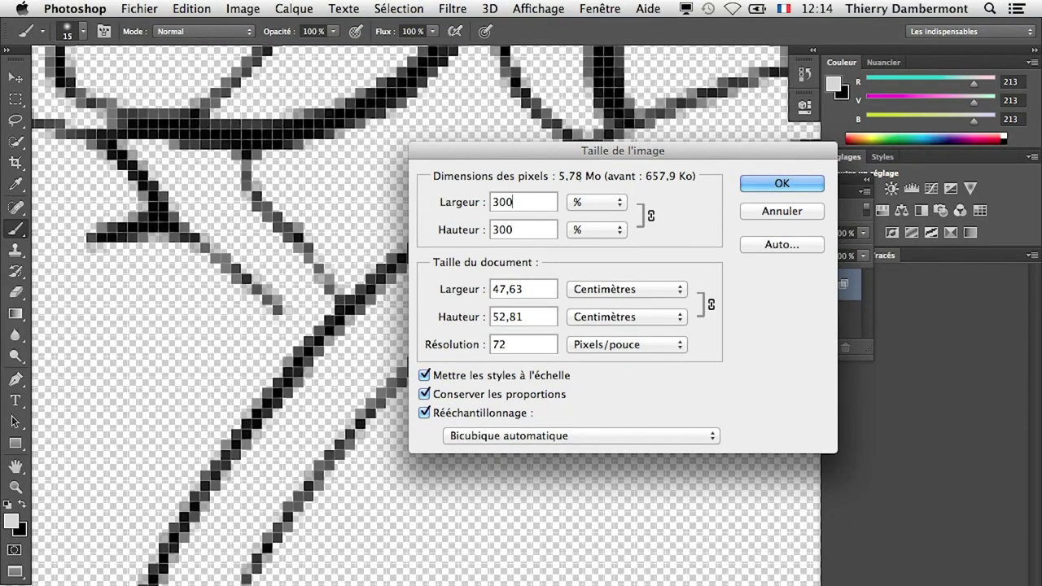
pyautogui.press('Return')
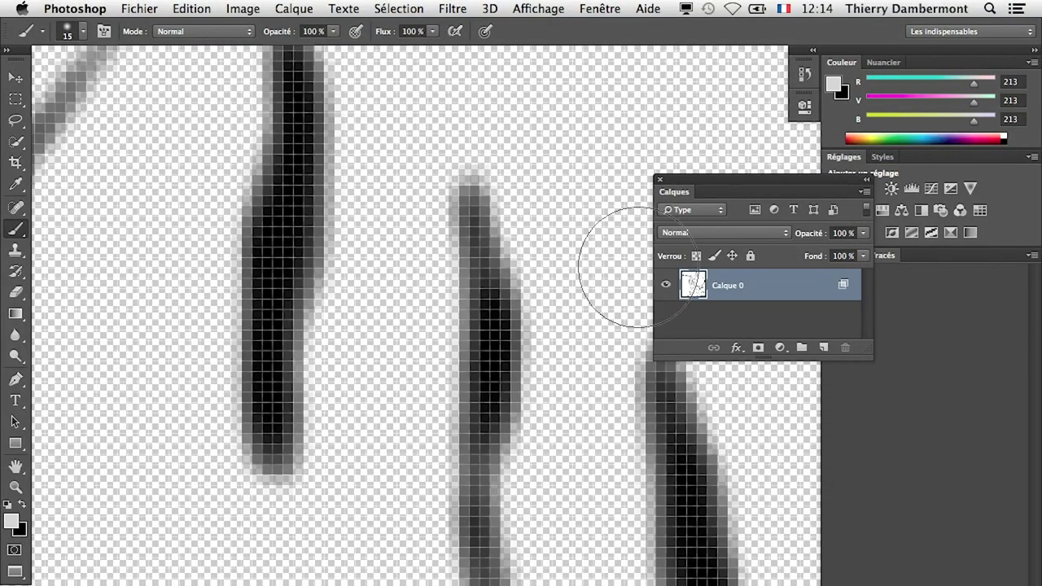
# Step: Scroll around the enlarged drawing and enlarge the Calques panel
pyautogui.scroll(-3, 350, 390)
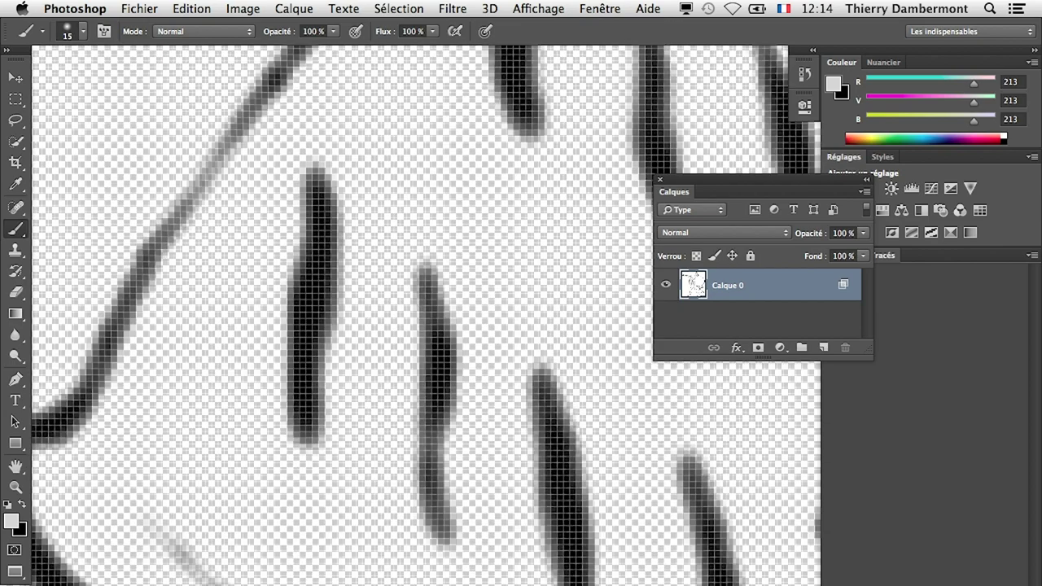
pyautogui.scroll(5, 492, 366)
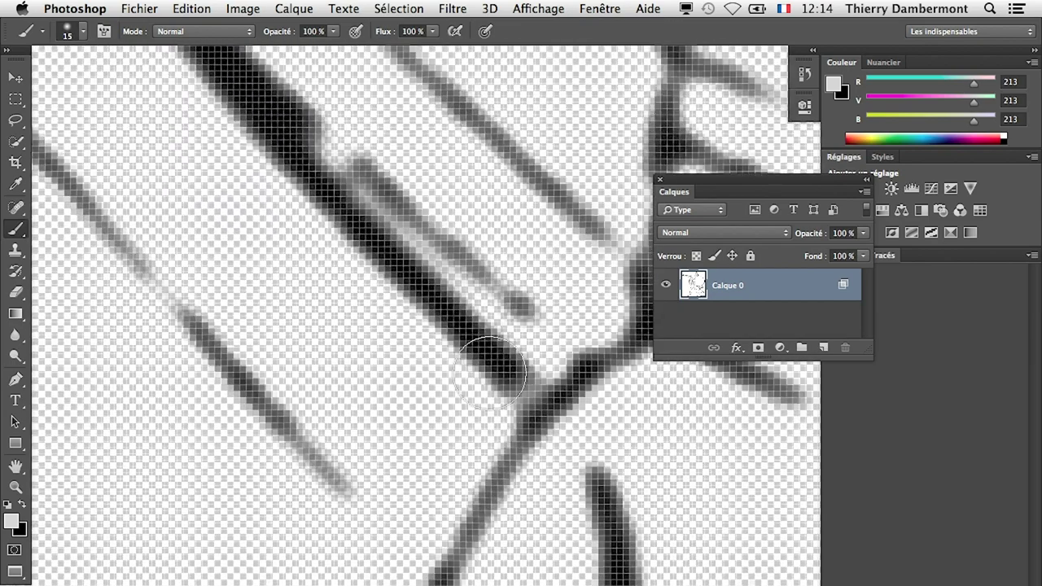
pyautogui.scroll(-3, 425, 315)
pyautogui.scroll(3, 425, 315)
pyautogui.scroll(-2, 425, 315)
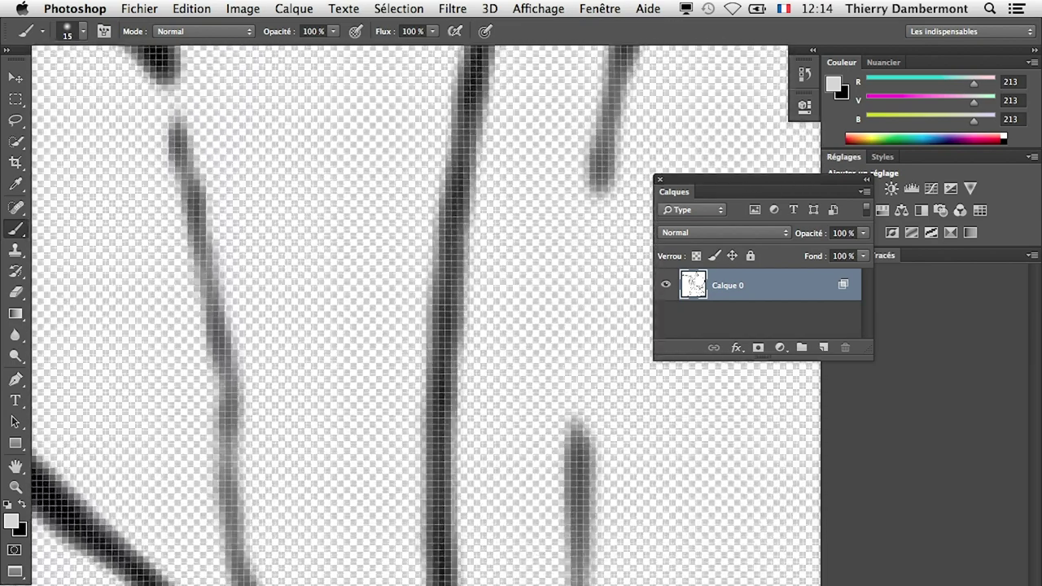
pyautogui.scroll(-2, 425, 315)
pyautogui.scroll(-2, 425, 315)
pyautogui.scroll(-2, 425, 315)
pyautogui.scroll(-2, 425, 315)
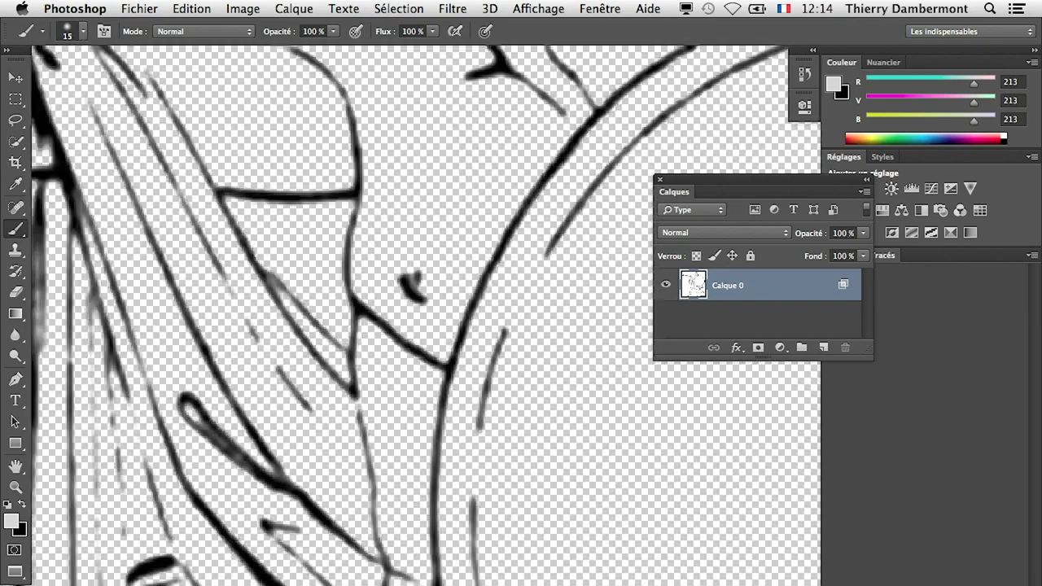
pyautogui.scroll(-1, 424, 315)
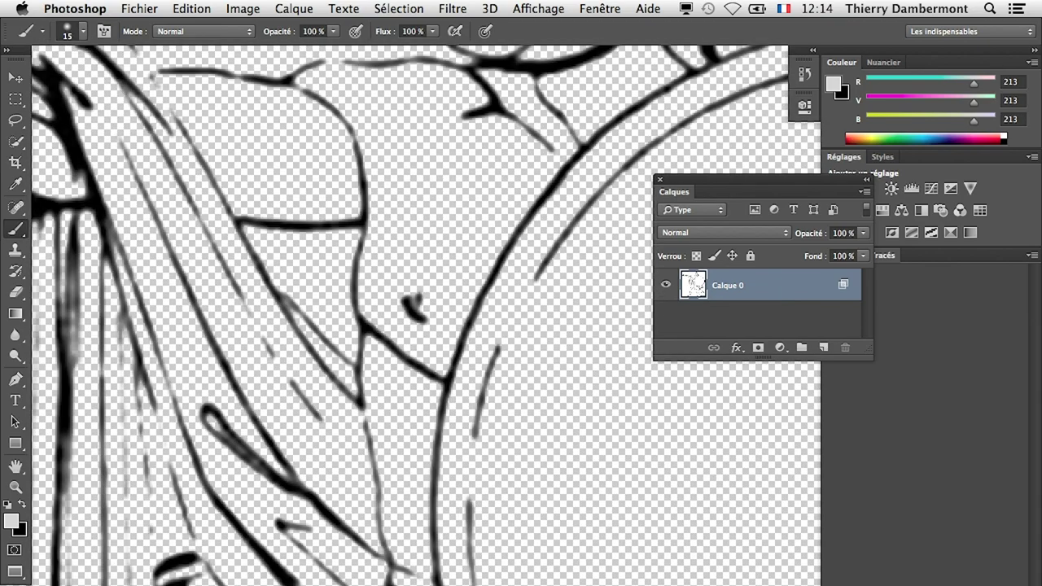
pyautogui.moveTo(873, 358); pyautogui.dragTo(895, 503)
pyautogui.scroll(2, 425, 315)
pyautogui.scroll(3, 425, 315)
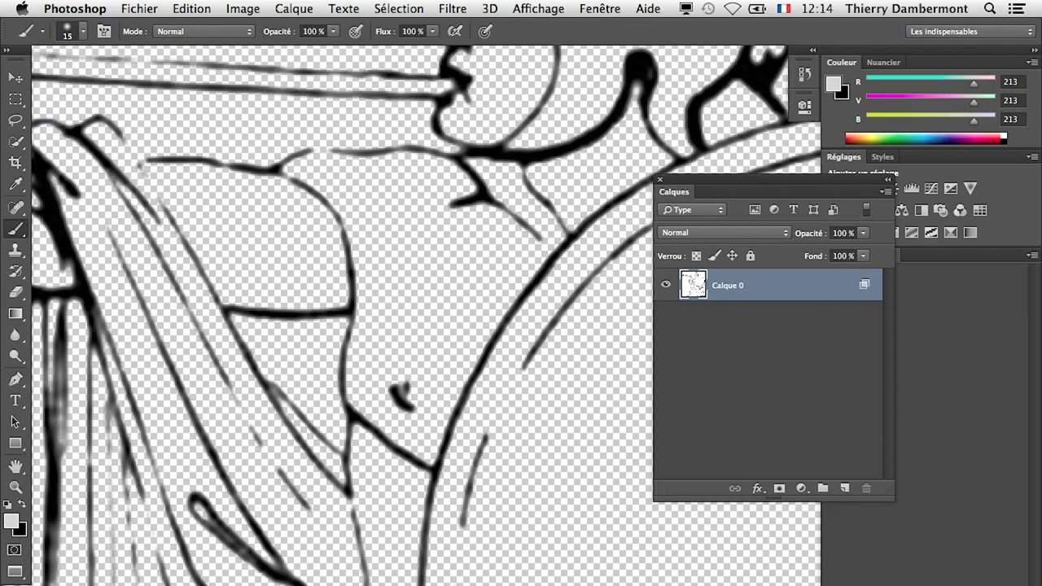
pyautogui.scroll(1, 404, 409)
pyautogui.scroll(1, 405, 408)
pyautogui.scroll(1, 404, 408)
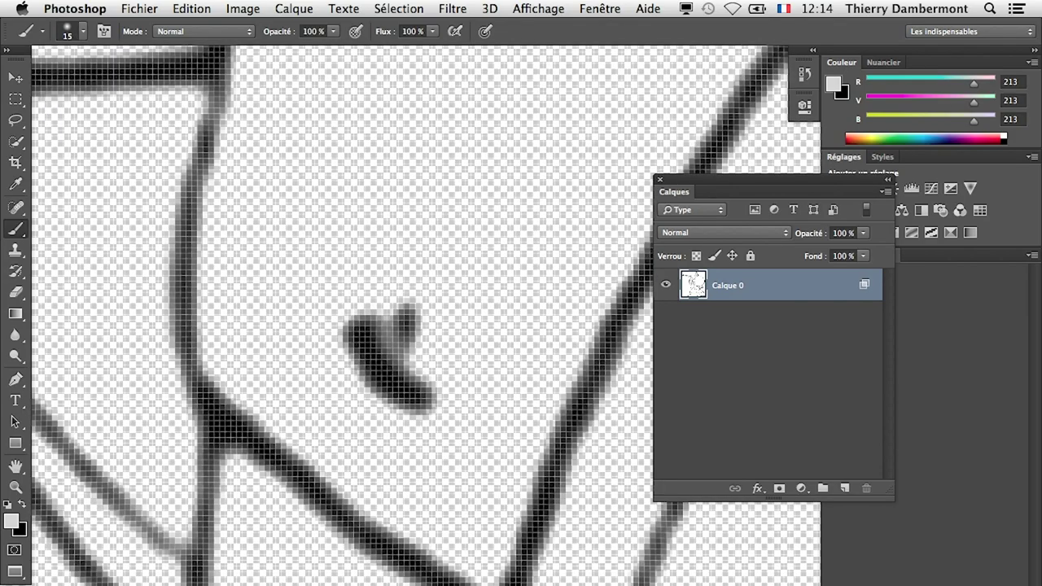
pyautogui.scroll(1, 405, 408)
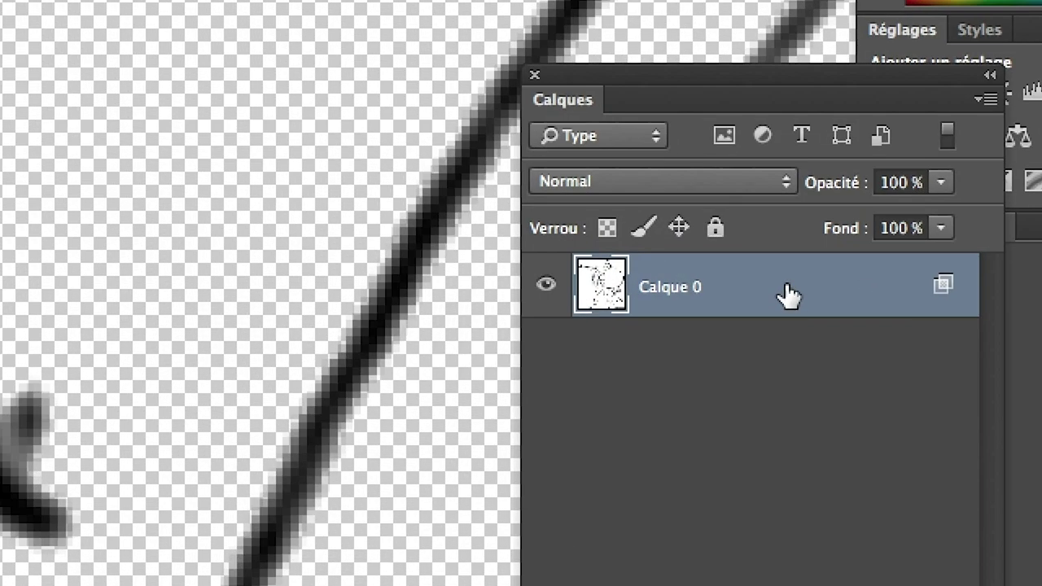
# Step: Reopen Calque 0's blending options and drag the white 'Ce calque' split to about 83/184
pyautogui.doubleClick(788, 294)
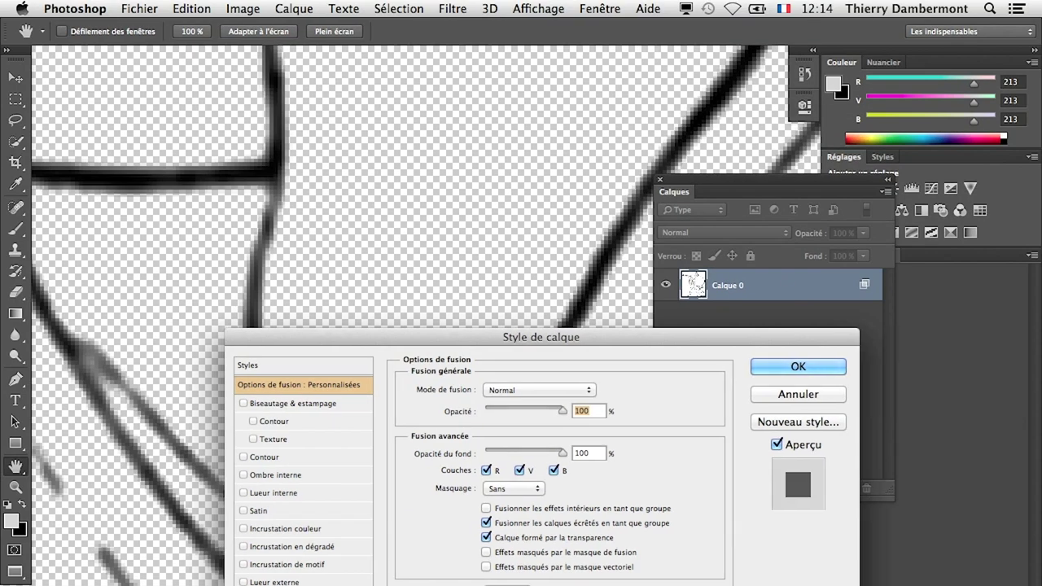
pyautogui.moveTo(538, 336); pyautogui.dragTo(829, 285)
pyautogui.scroll(2, 252, 537)
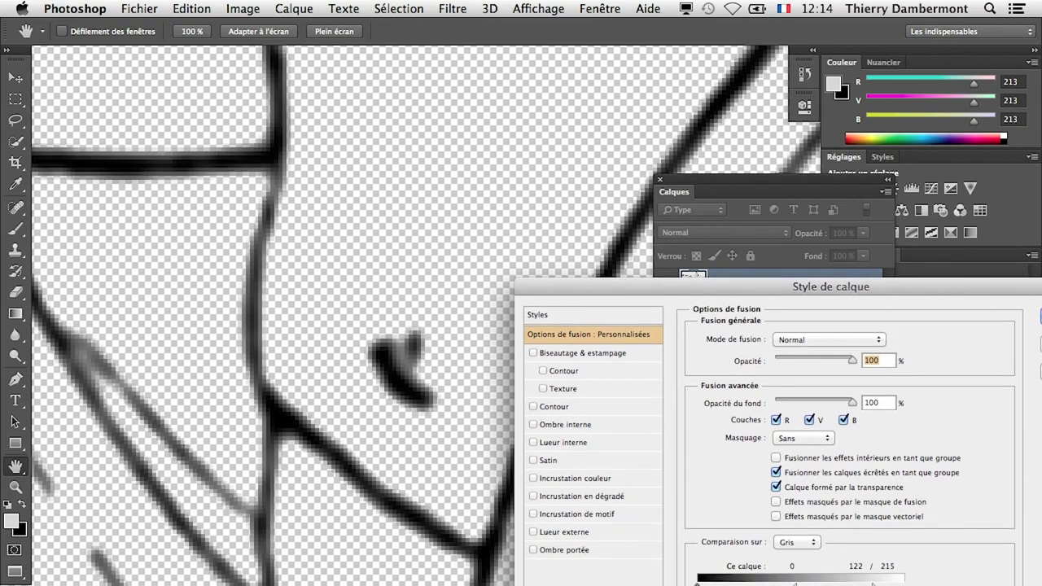
pyautogui.scroll(2, 252, 537)
pyautogui.scroll(2, 253, 537)
pyautogui.scroll(-2, 213, 554)
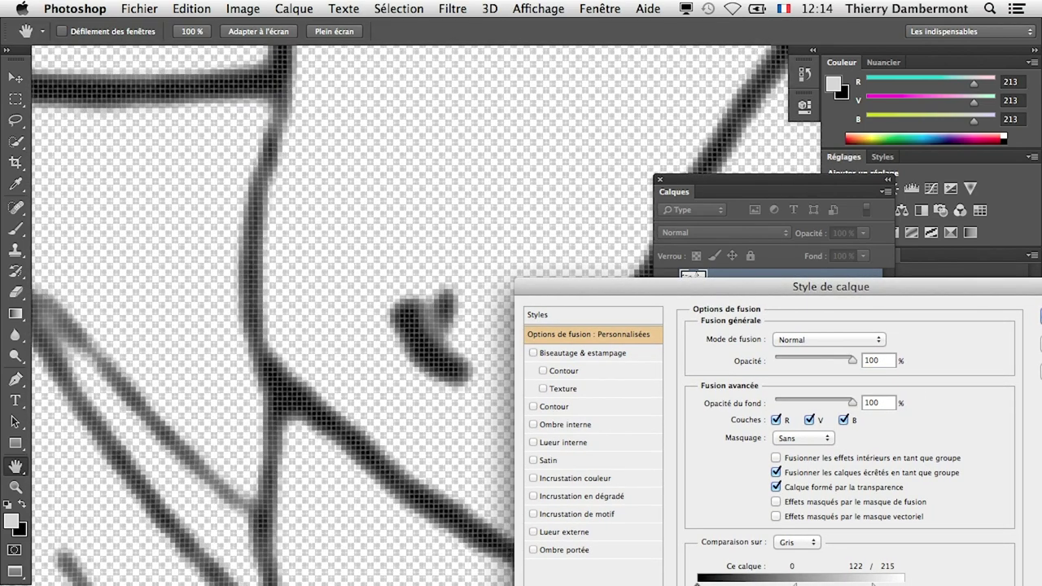
pyautogui.moveTo(873, 583); pyautogui.dragTo(746, 583)
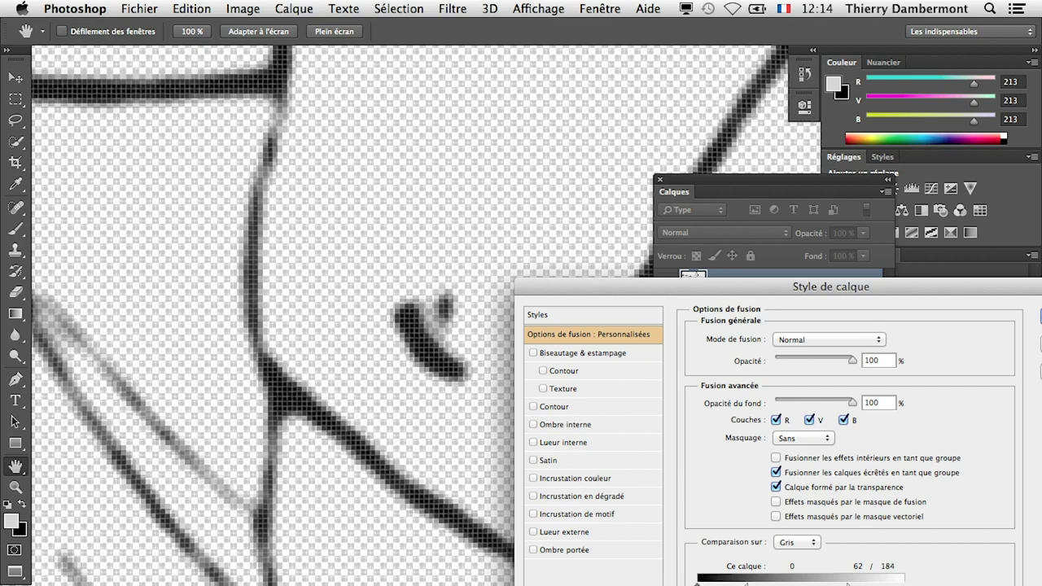
pyautogui.press('super+minus')
pyautogui.press('super+minus')
pyautogui.press('super+minus')
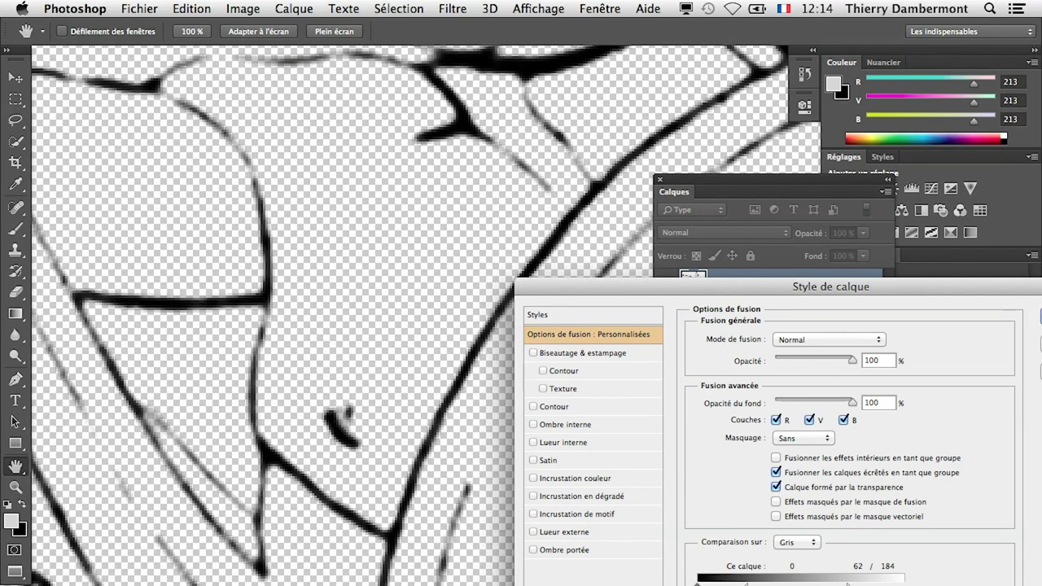
pyautogui.press('super+minus')
pyautogui.press('super+minus')
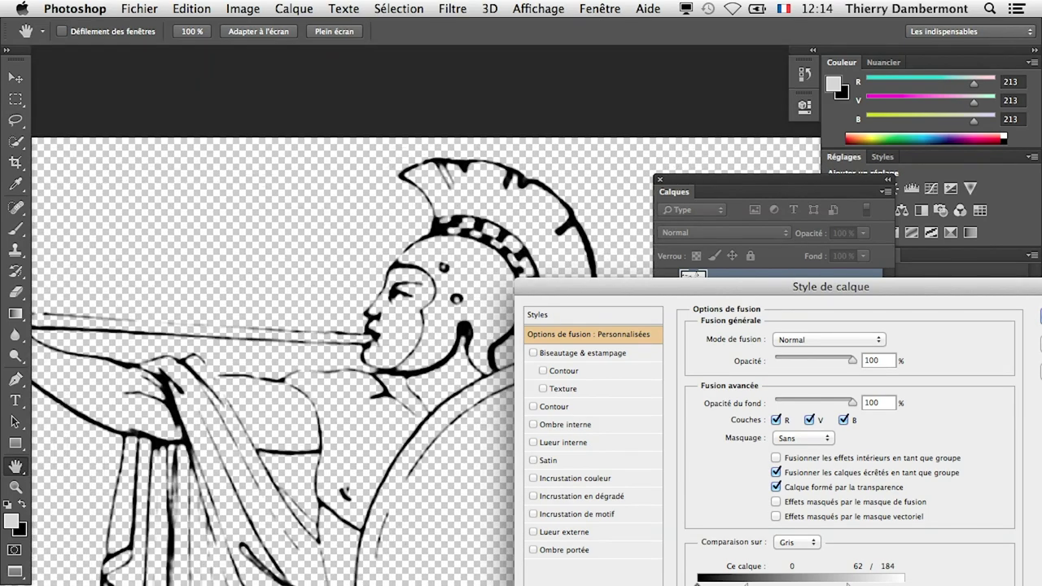
pyautogui.moveTo(847, 582); pyautogui.dragTo(848, 583)
pyautogui.moveTo(748, 583); pyautogui.dragTo(764, 583)
# Step: Zoom in on the chest lines to check the fade, then apply the blending change
pyautogui.press('super+plus')
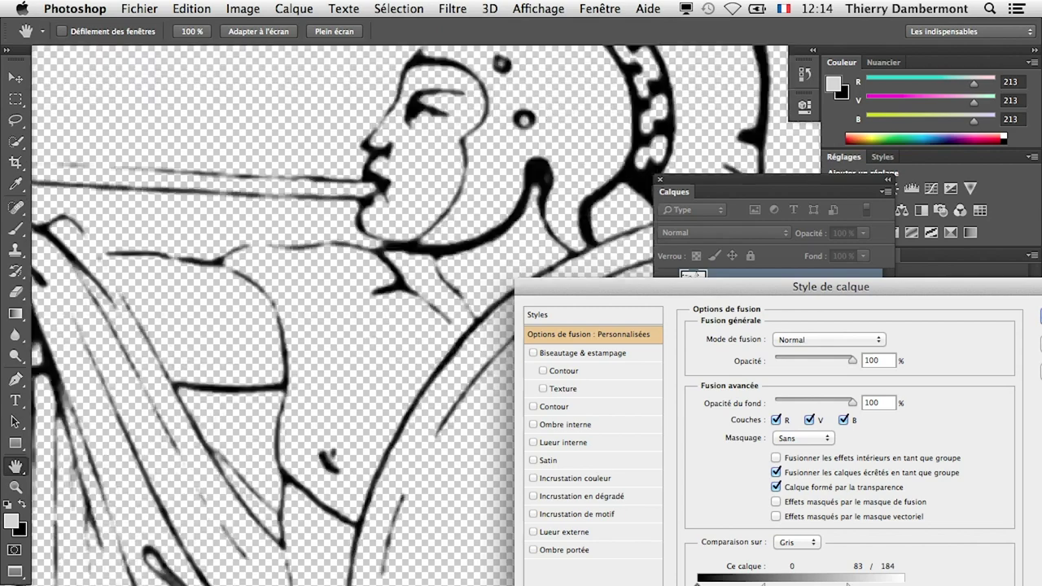
pyautogui.press('super+plus')
pyautogui.press('super+plus')
pyautogui.press('super+plus')
pyautogui.scroll(5, 407, 317)
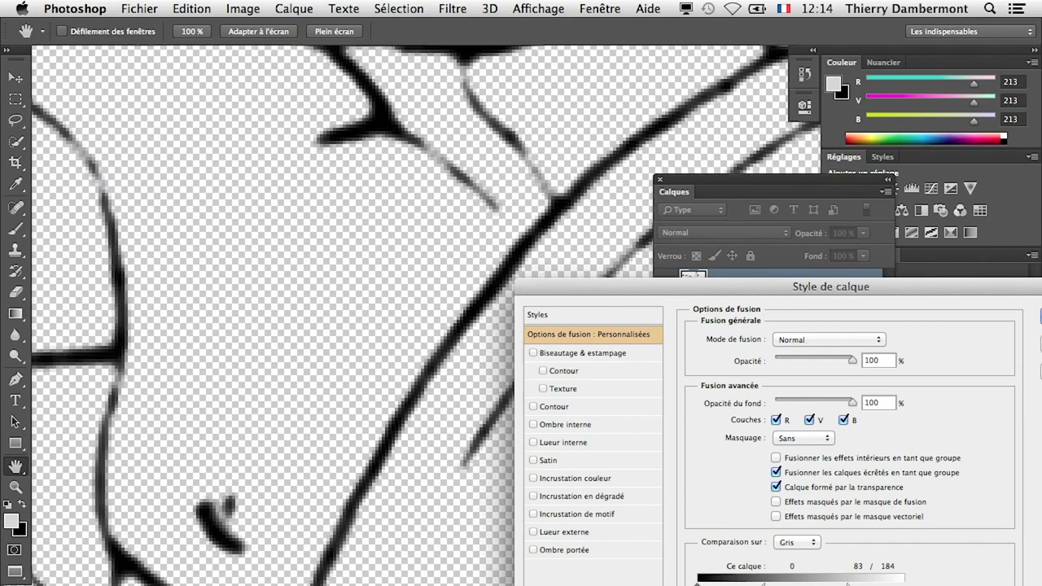
pyautogui.scroll(5, 407, 318)
pyautogui.scroll(5, 407, 317)
pyautogui.scroll(5, 407, 317)
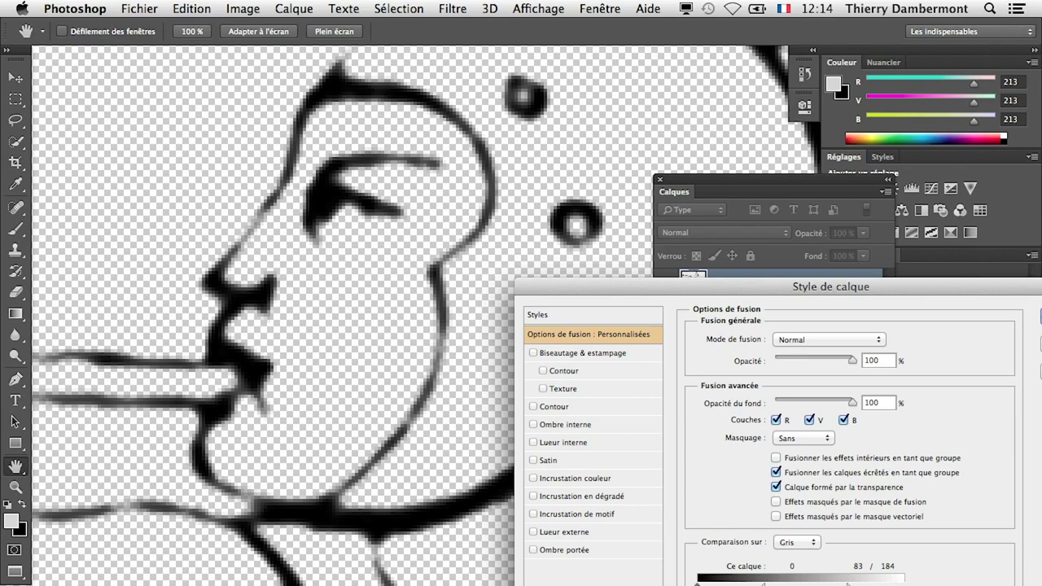
pyautogui.moveTo(830, 287); pyautogui.dragTo(594, 233)
pyautogui.press('Return')
# Step: Zoom out and pan over the shield and drapery, then open the Calque menu's adjustment layers
pyautogui.press('b')
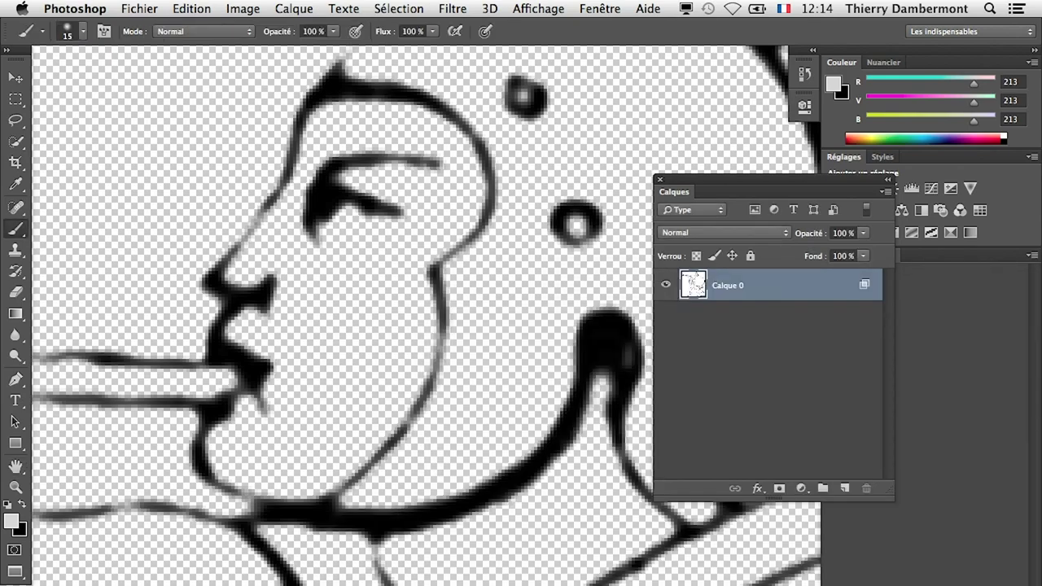
pyautogui.press('super+minus')
pyautogui.press('super+minus')
pyautogui.press('super+minus')
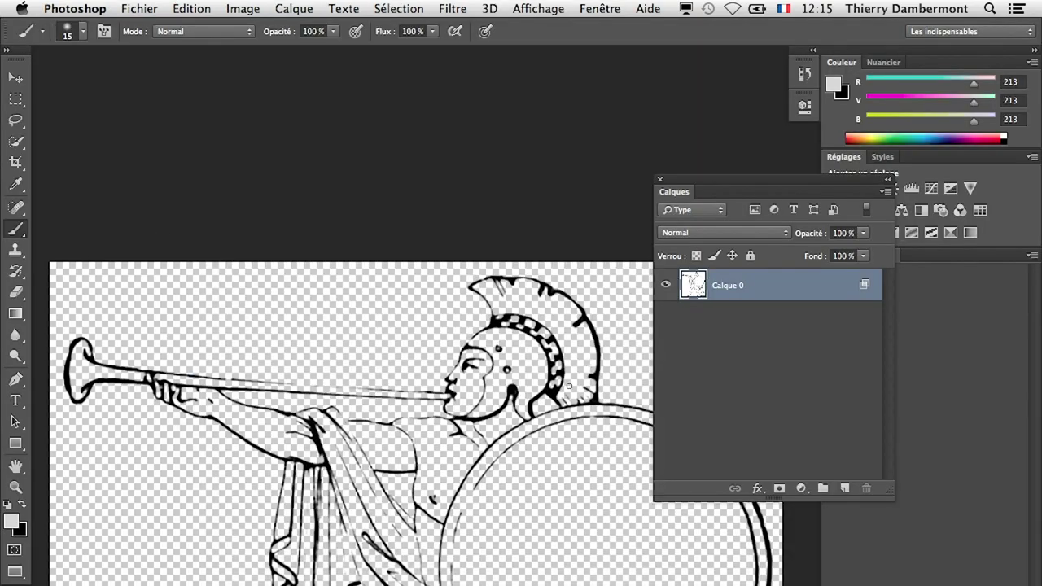
pyautogui.moveTo(569, 386); pyautogui.dragTo(520, 280)
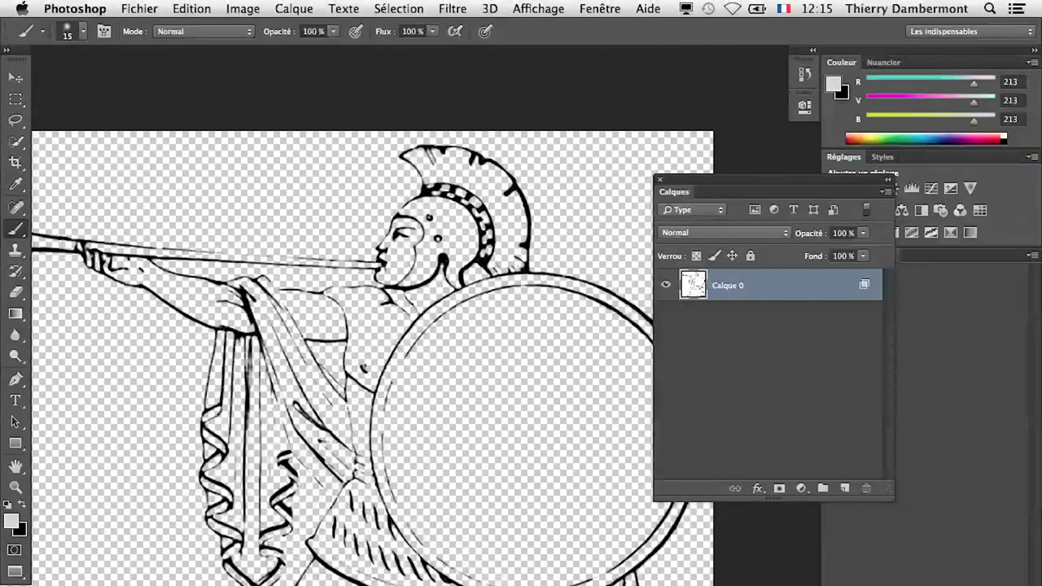
pyautogui.click(293, 8)
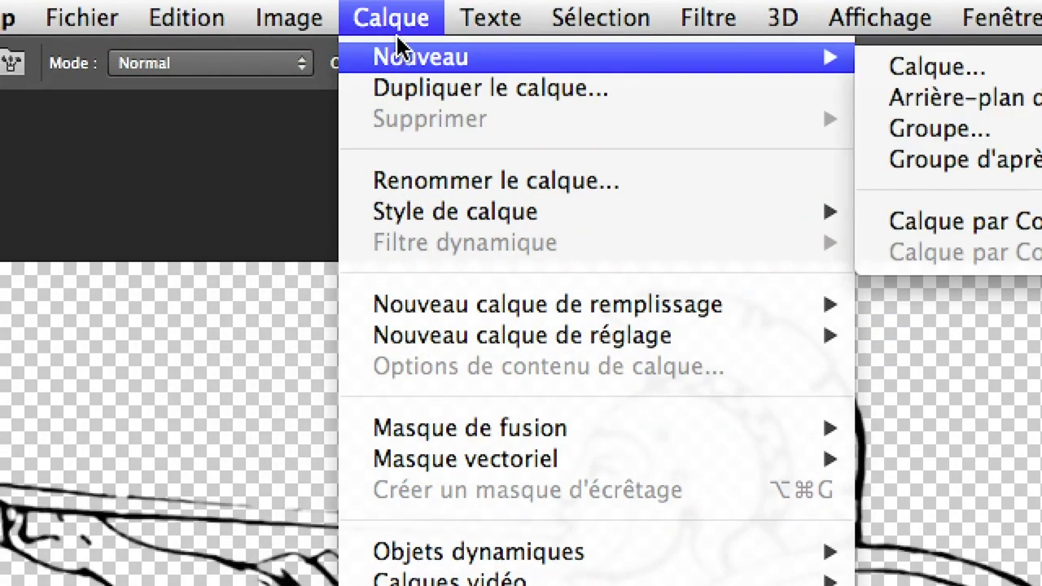
pyautogui.moveTo(187, 121)
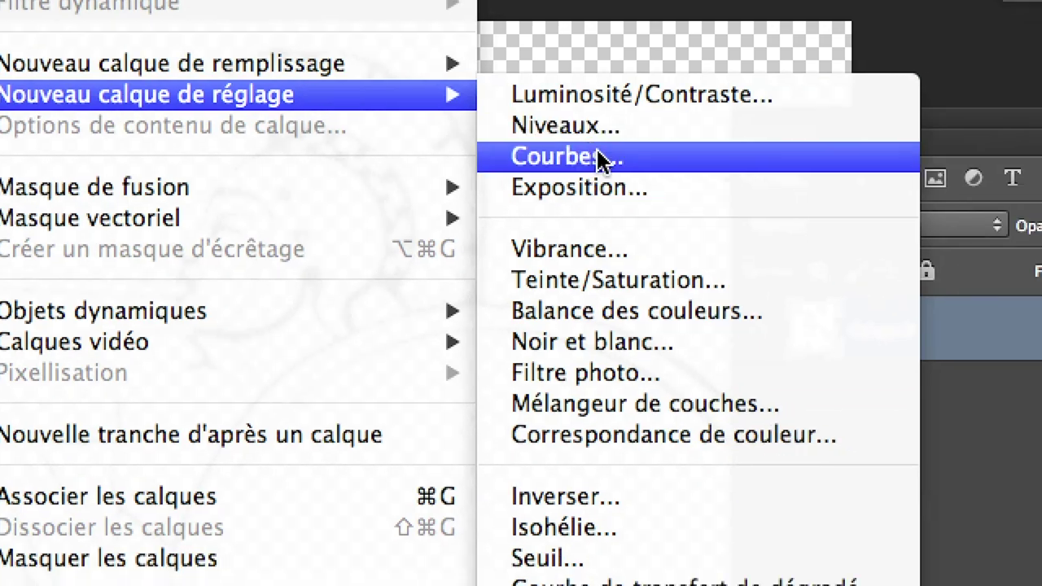
# Step: Add a Courbes 1 curves adjustment layer and detach its properties panel
pyautogui.click(600, 158)
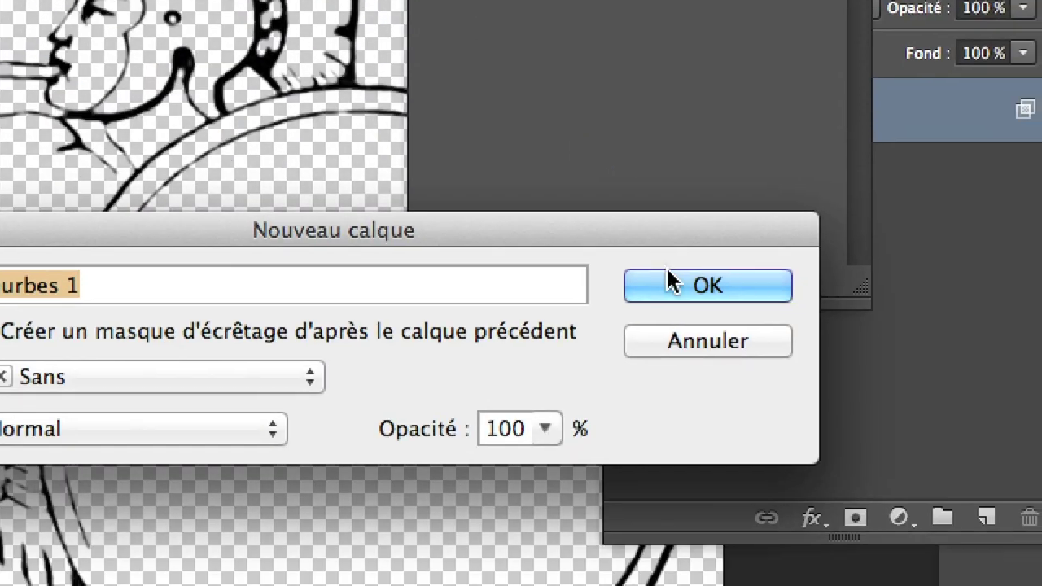
pyautogui.click(669, 280)
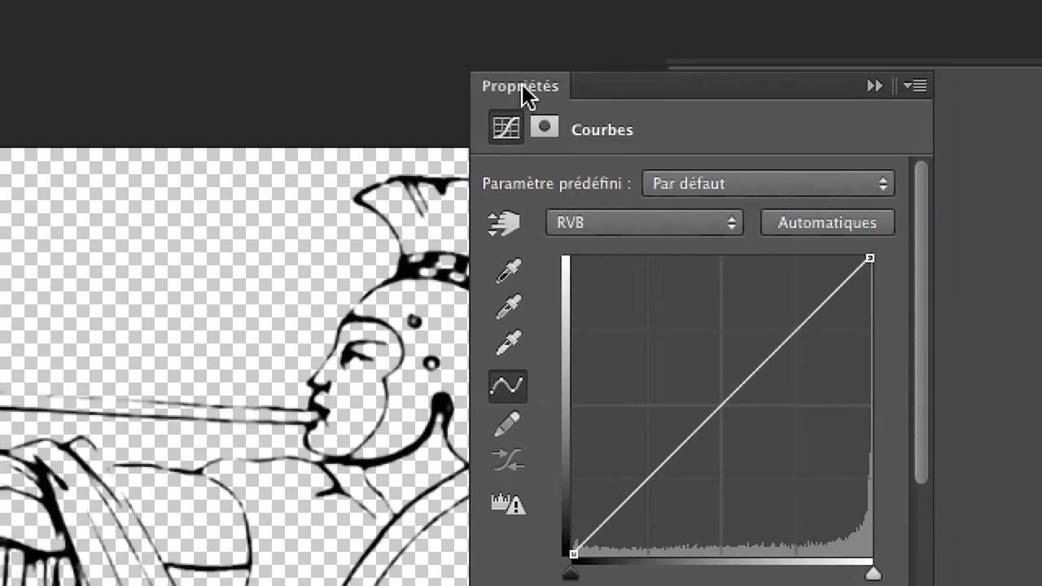
pyautogui.moveTo(528, 98); pyautogui.dragTo(647, 91)
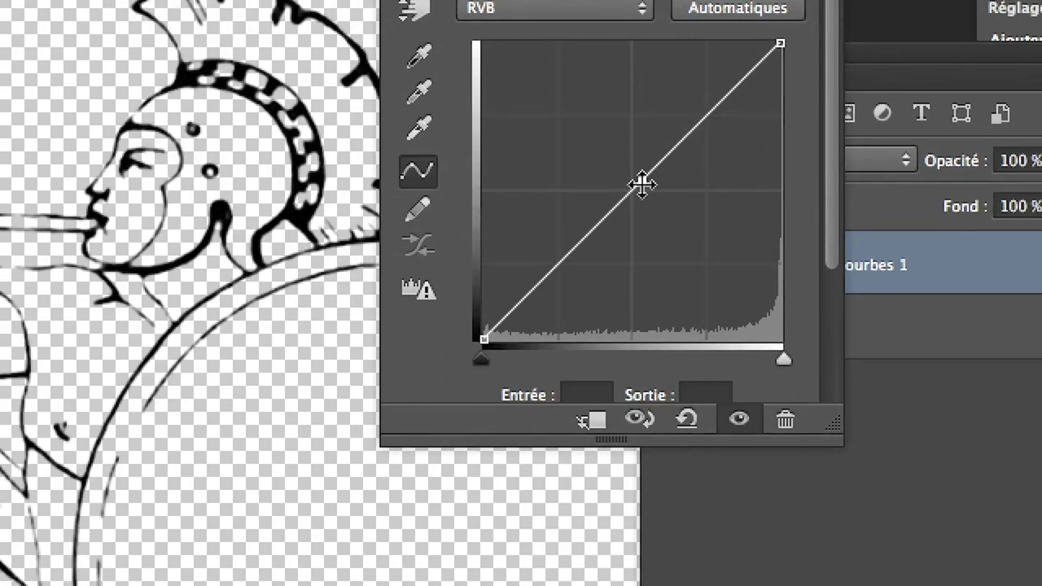
# Step: Drag the endpoints and add points to form a steep S-curve, then close the properties
pyautogui.moveTo(640, 201)
pyautogui.mouseDown()
pyautogui.moveTo(635, 176)
pyautogui.moveTo(649, 216)
pyautogui.mouseUp()
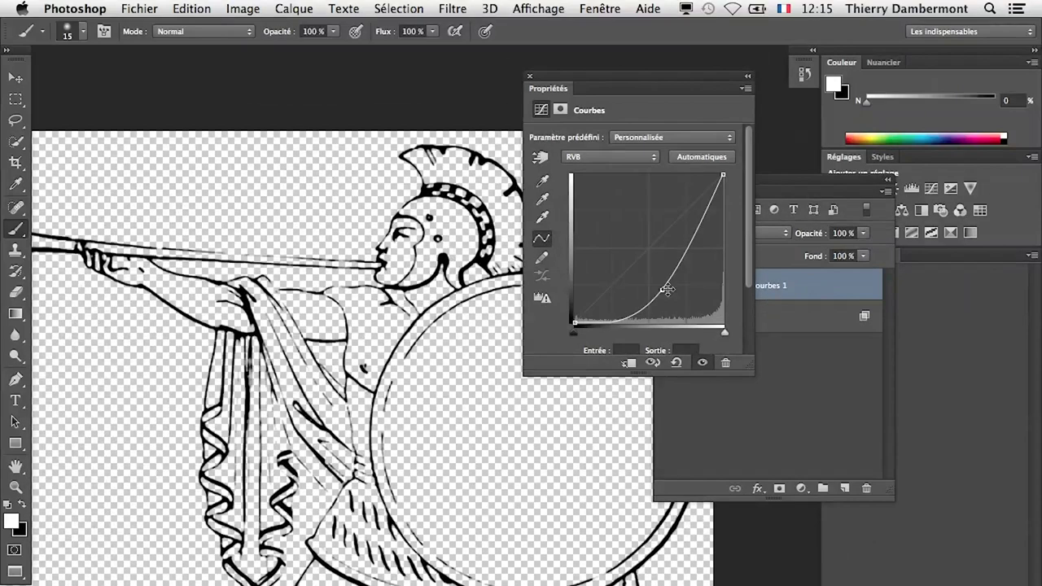
pyautogui.moveTo(660, 290)
pyautogui.mouseDown()
pyautogui.moveTo(633, 240)
pyautogui.moveTo(669, 298)
pyautogui.mouseUp()
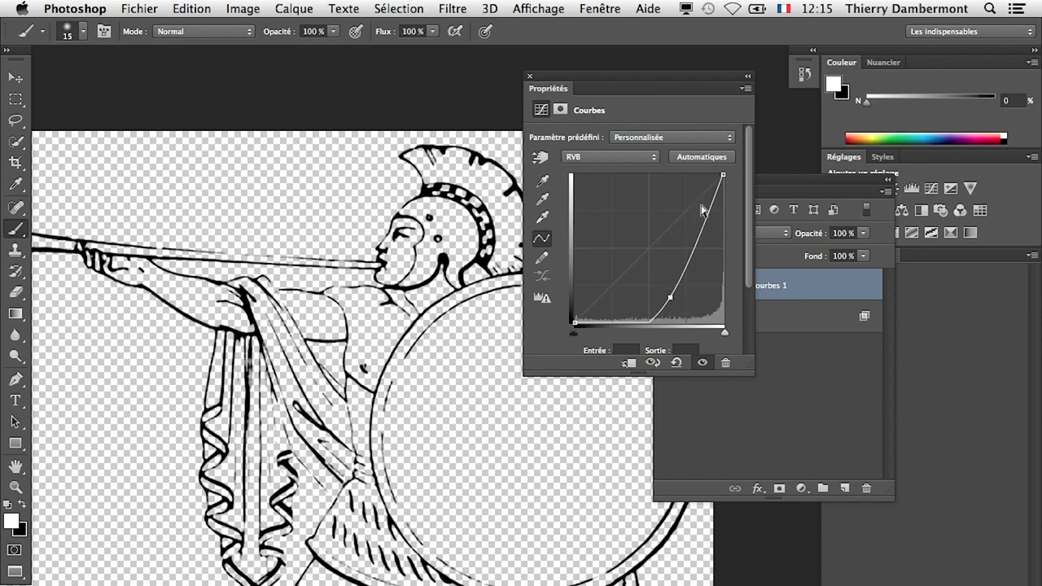
pyautogui.moveTo(707, 221)
pyautogui.mouseDown()
pyautogui.moveTo(709, 244)
pyautogui.moveTo(735, 197)
pyautogui.moveTo(728, 266)
pyautogui.mouseUp()
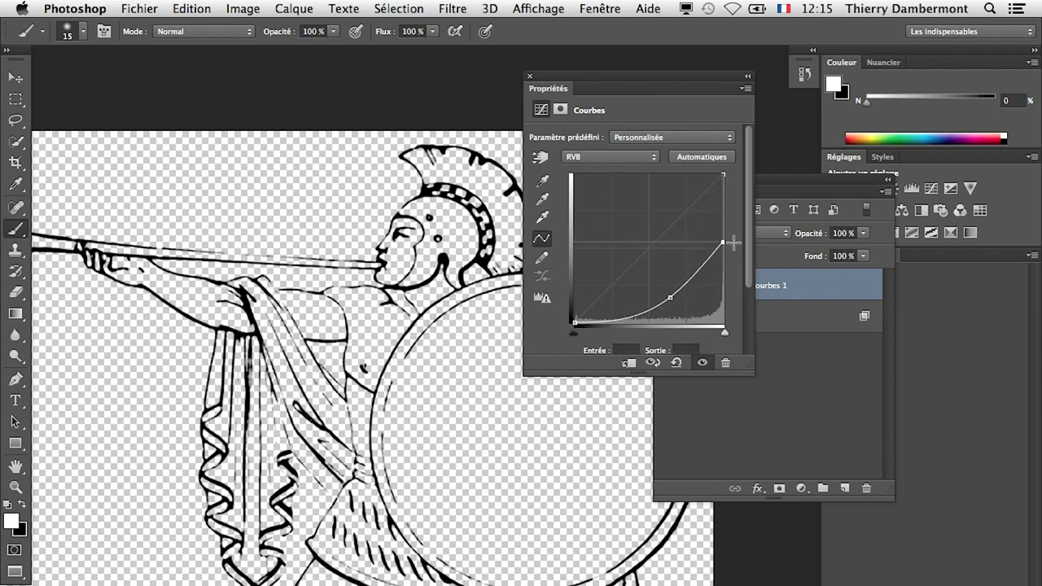
pyautogui.hotkey('shift', 'Down')
pyautogui.hotkey('shift', 'Down')
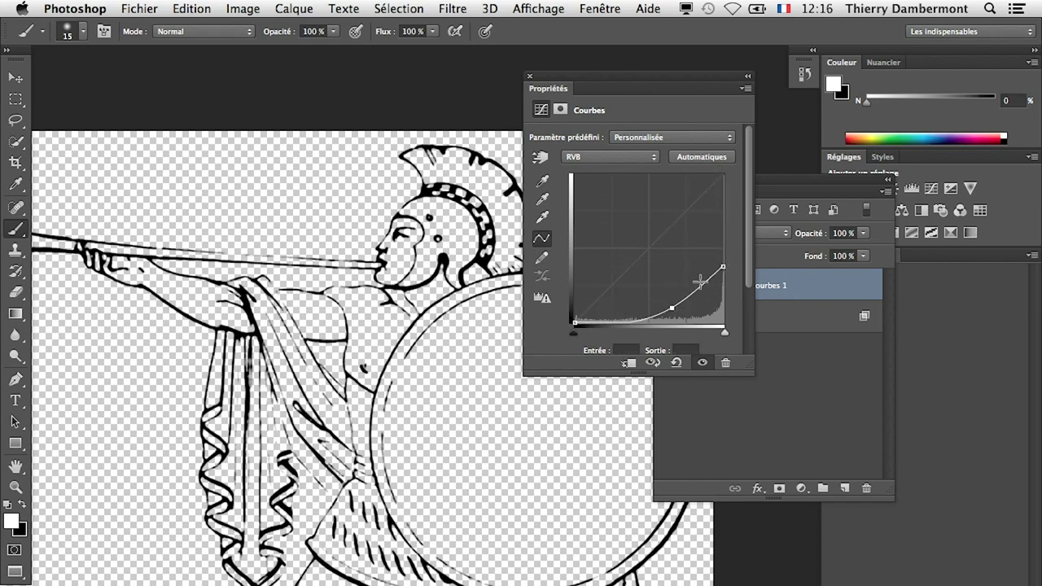
pyautogui.moveTo(723, 268)
pyautogui.mouseDown()
pyautogui.moveTo(727, 302)
pyautogui.moveTo(679, 314)
pyautogui.moveTo(702, 315)
pyautogui.mouseUp()
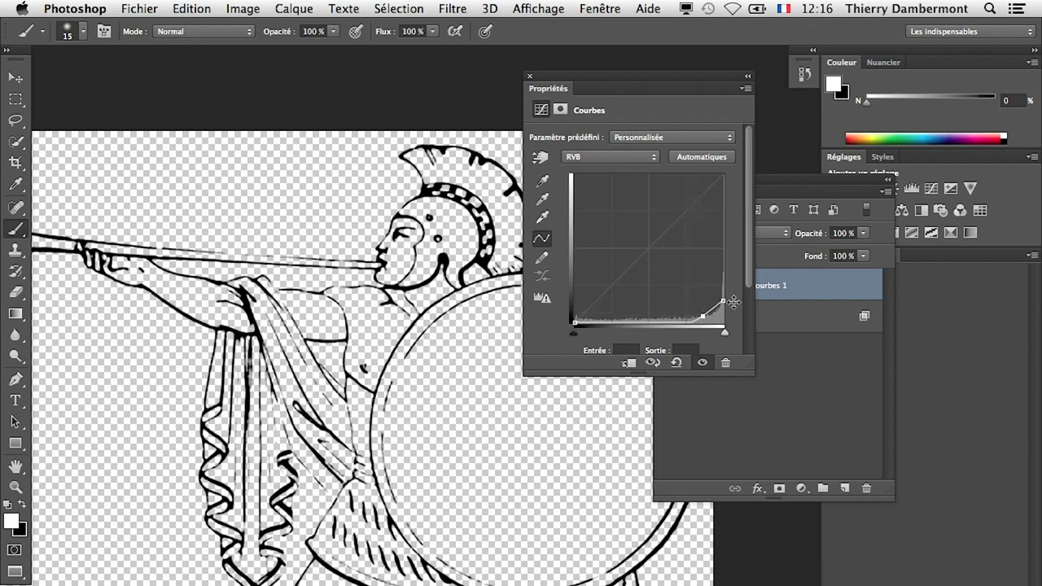
pyautogui.moveTo(722, 301)
pyautogui.mouseDown()
pyautogui.moveTo(719, 271)
pyautogui.moveTo(722, 312)
pyautogui.moveTo(723, 175)
pyautogui.mouseUp()
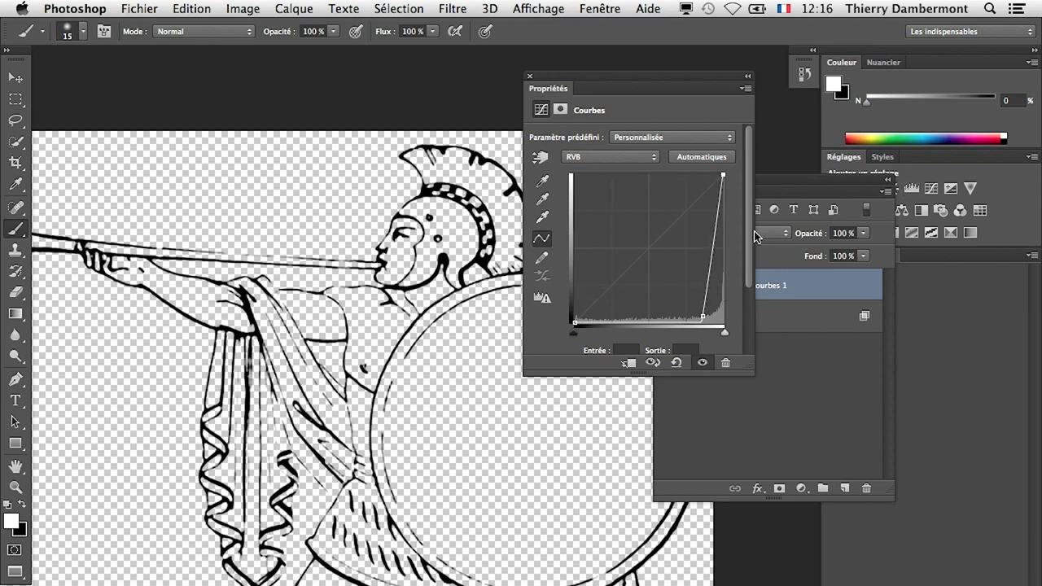
pyautogui.moveTo(701, 316)
pyautogui.mouseDown()
pyautogui.moveTo(642, 226)
pyautogui.moveTo(680, 280)
pyautogui.moveTo(669, 263)
pyautogui.moveTo(696, 284)
pyautogui.mouseUp()
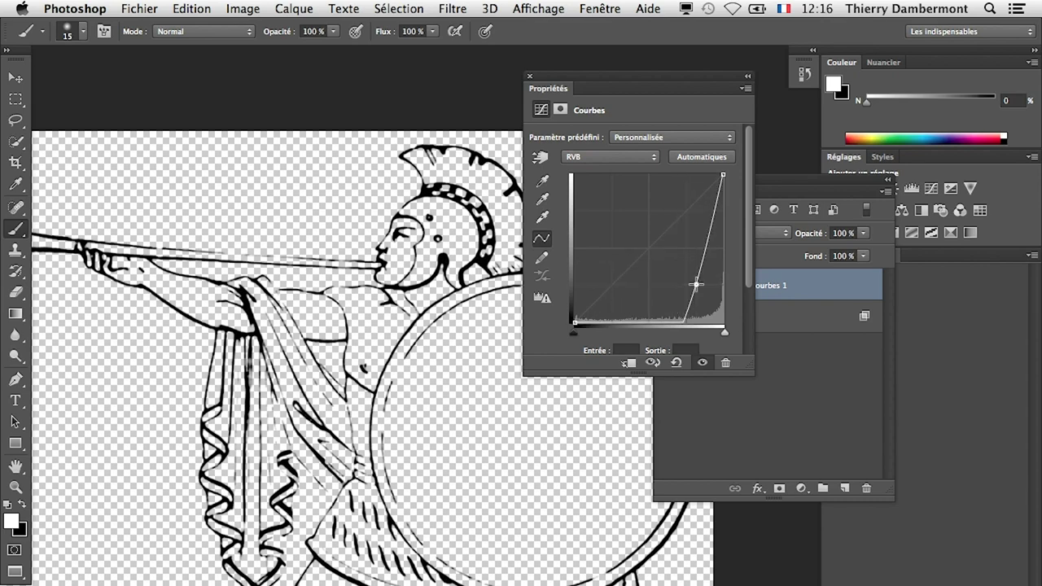
pyautogui.click(528, 76)
# Step: Drag Calque 0's Blend If 'Ce calque' slider so its lighter tones drop out
pyautogui.click(802, 319)
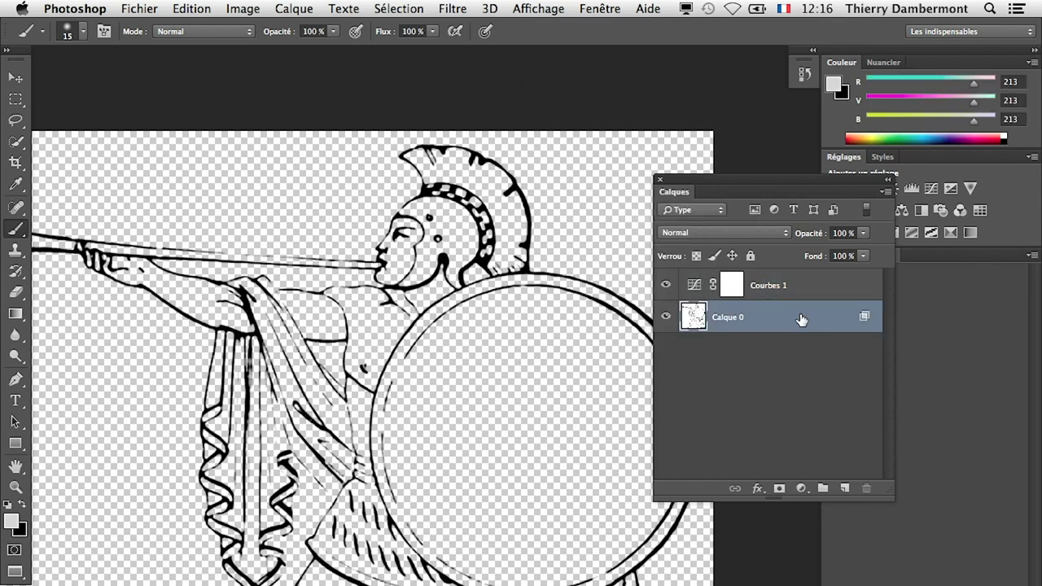
pyautogui.doubleClick(808, 320)
pyautogui.moveTo(593, 307); pyautogui.dragTo(754, 304)
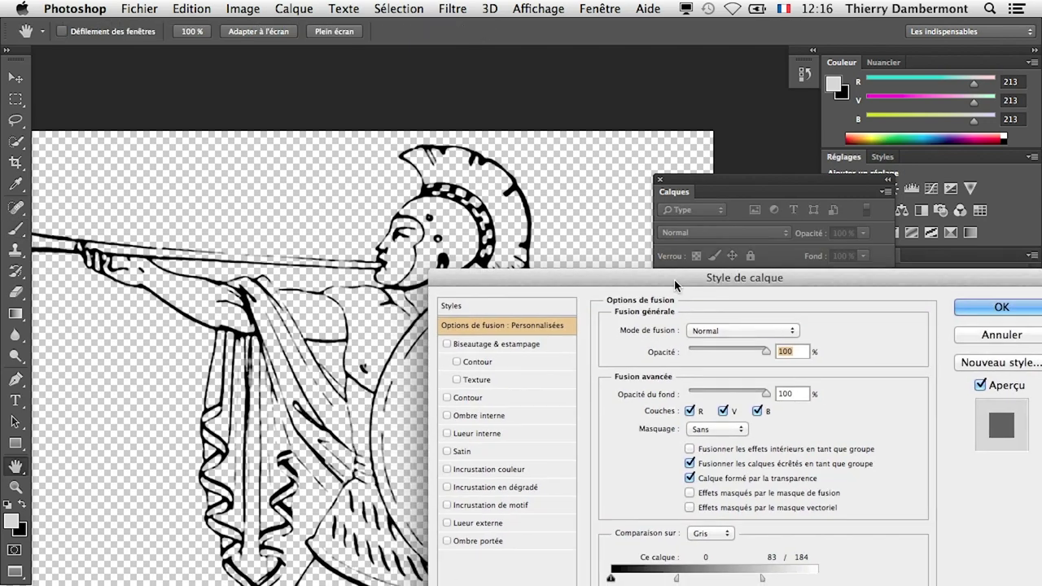
pyautogui.moveTo(751, 565)
pyautogui.mouseDown()
pyautogui.moveTo(741, 563)
pyautogui.moveTo(794, 563)
pyautogui.moveTo(772, 564)
pyautogui.mouseUp()
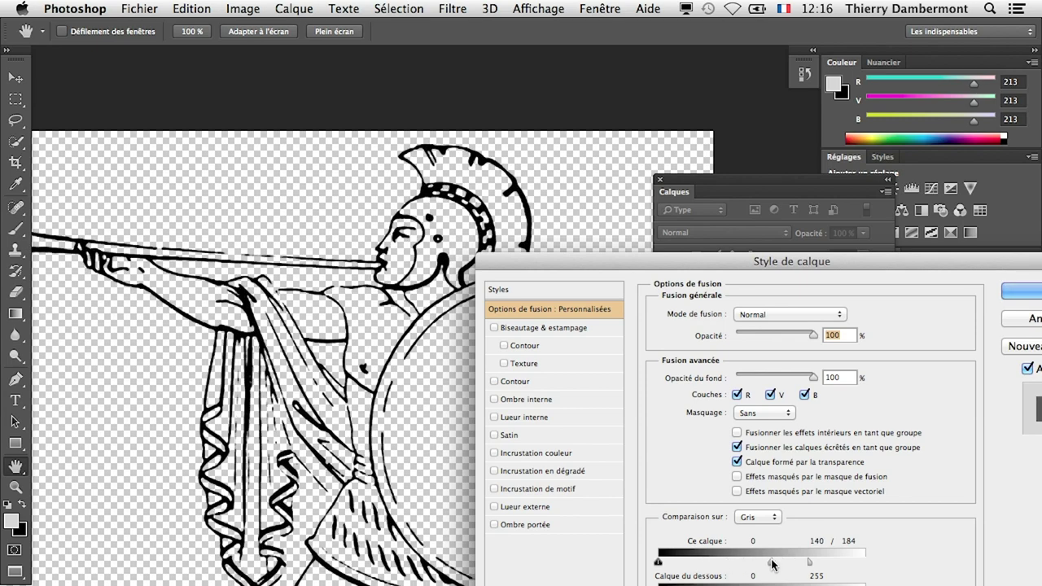
pyautogui.press('Return')
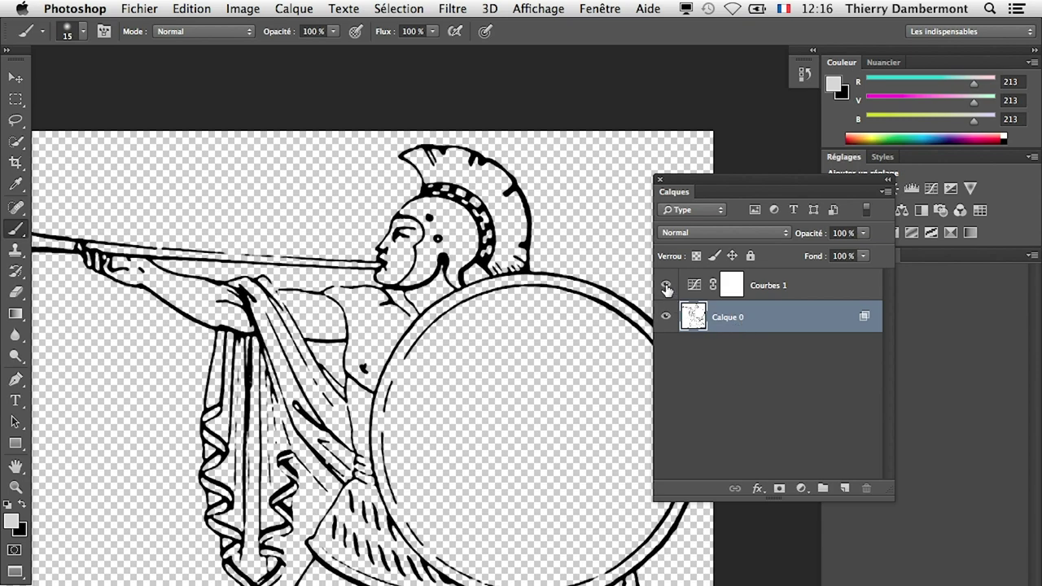
# Step: Toggle Courbes 1 visibility repeatedly to compare the drawing with and without it, ending visible
pyautogui.click(666, 286)
pyautogui.scroll(2, 409, 248)
pyautogui.scroll(3, 410, 248)
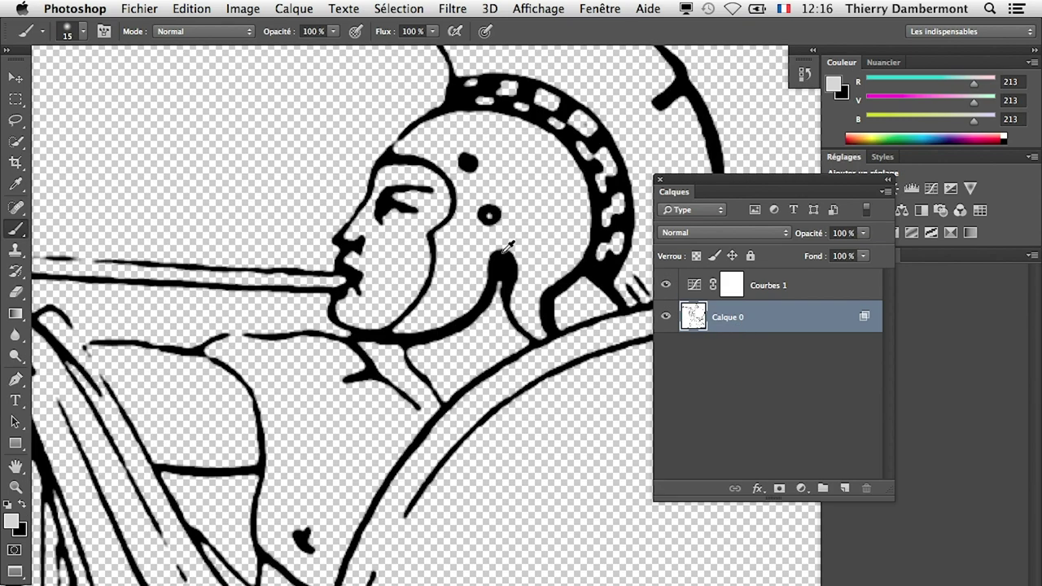
pyautogui.moveTo(704, 191); pyautogui.dragTo(575, 176)
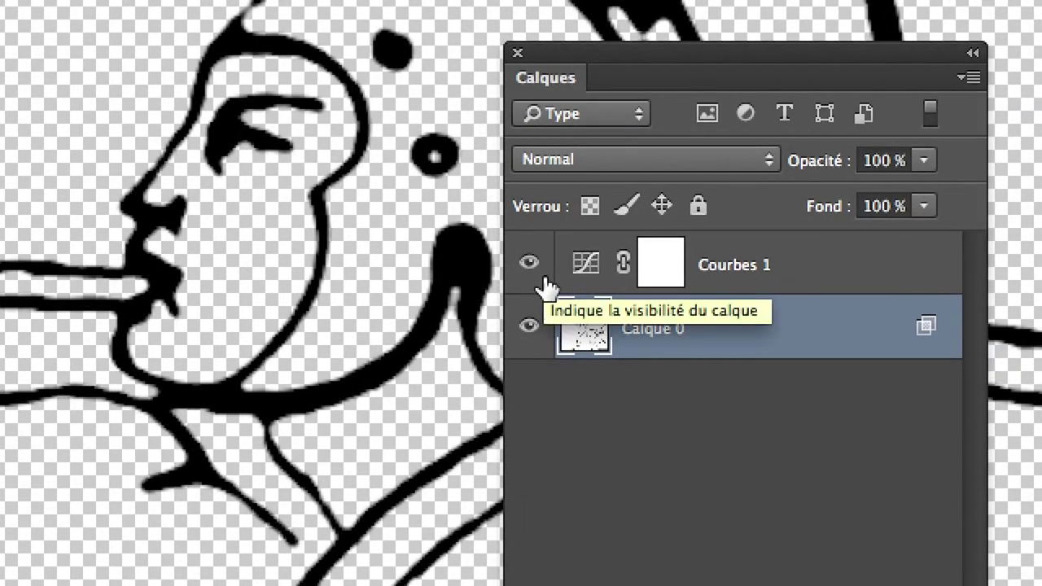
pyautogui.click(536, 273)
pyautogui.click(540, 273)
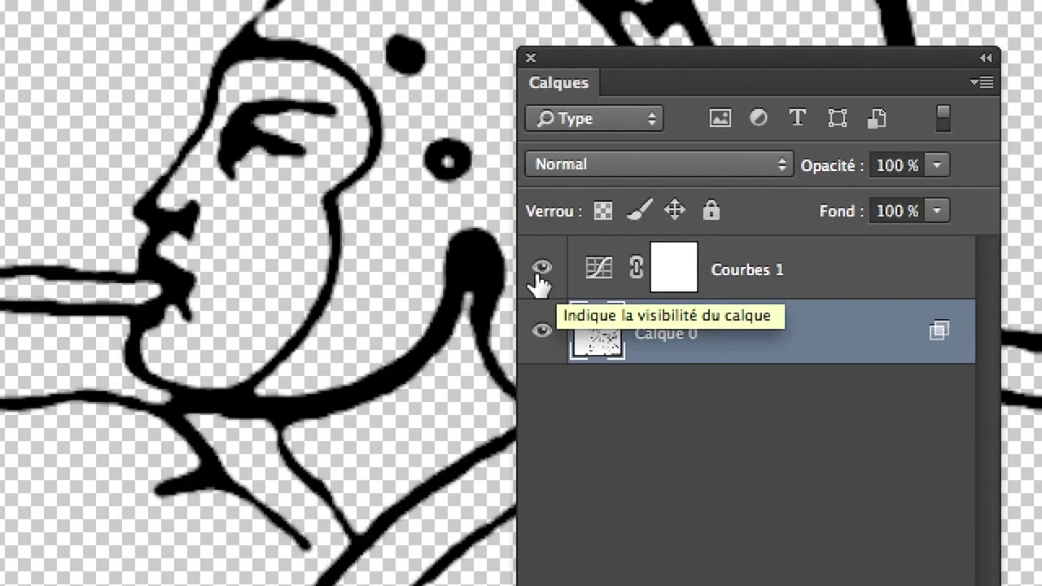
pyautogui.click(541, 273)
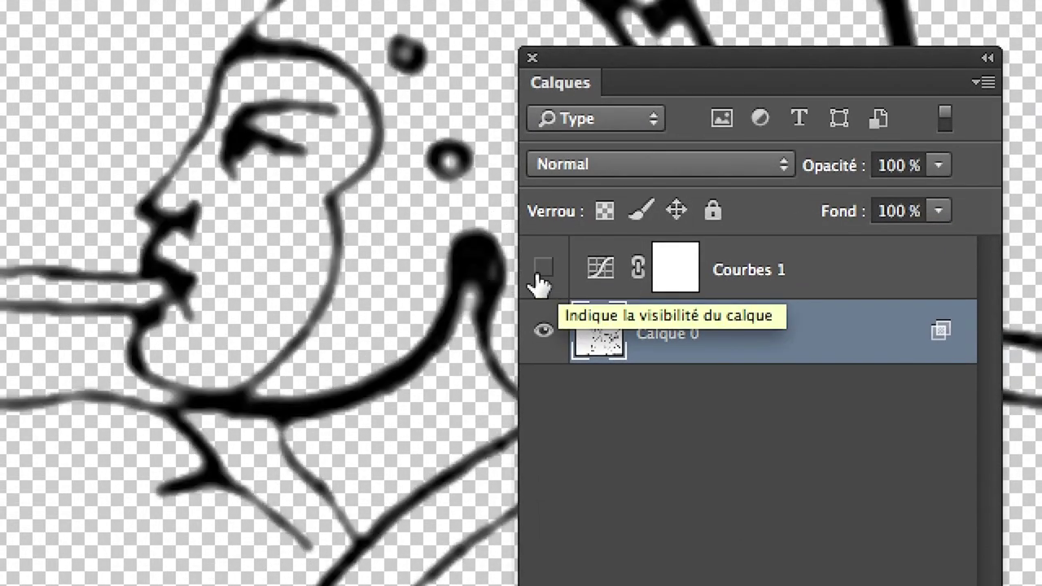
pyautogui.click(540, 272)
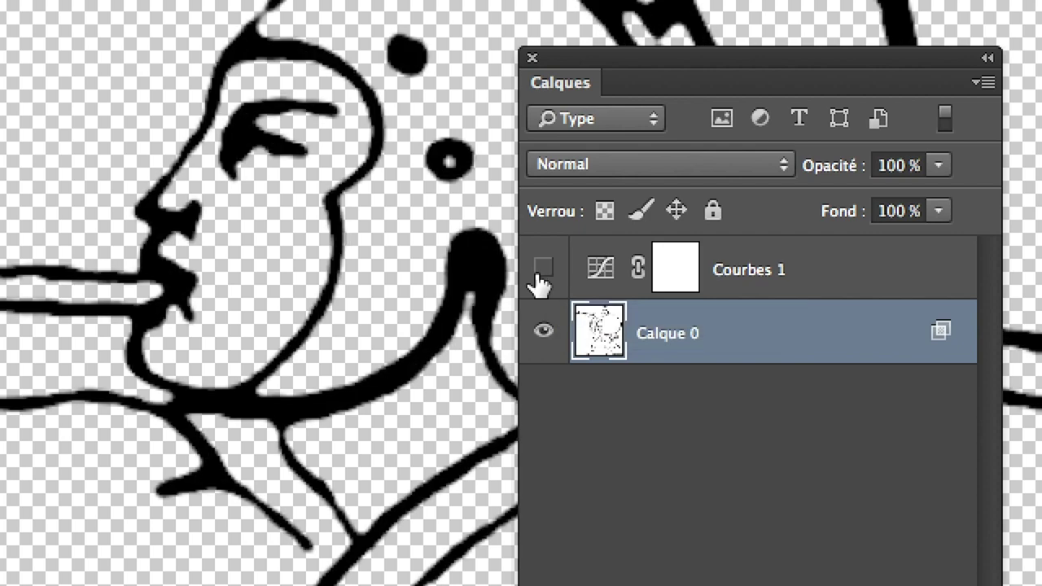
pyautogui.click(540, 275)
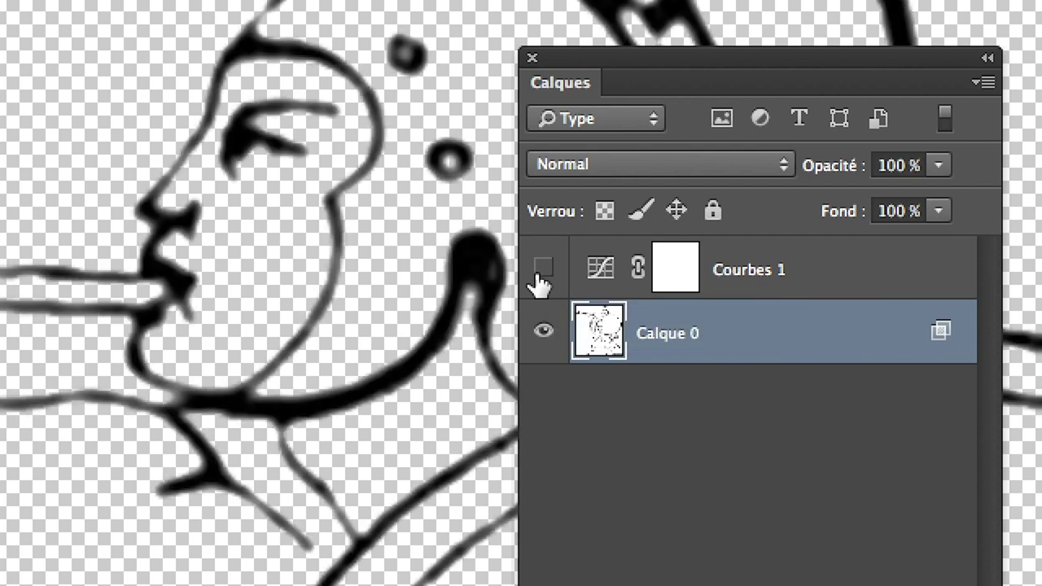
pyautogui.click(541, 273)
pyautogui.click(539, 273)
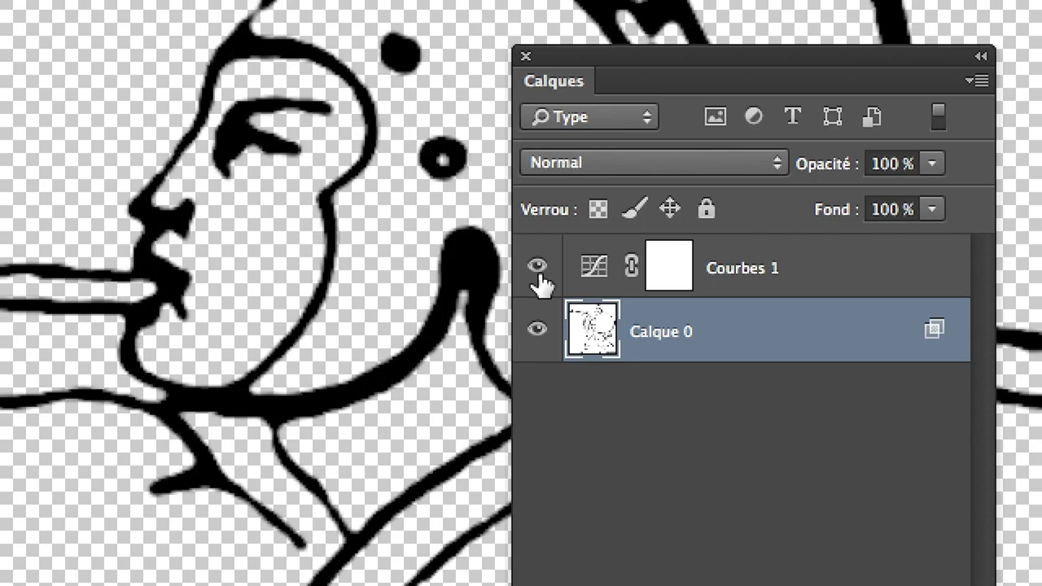
pyautogui.click(539, 273)
pyautogui.click(539, 274)
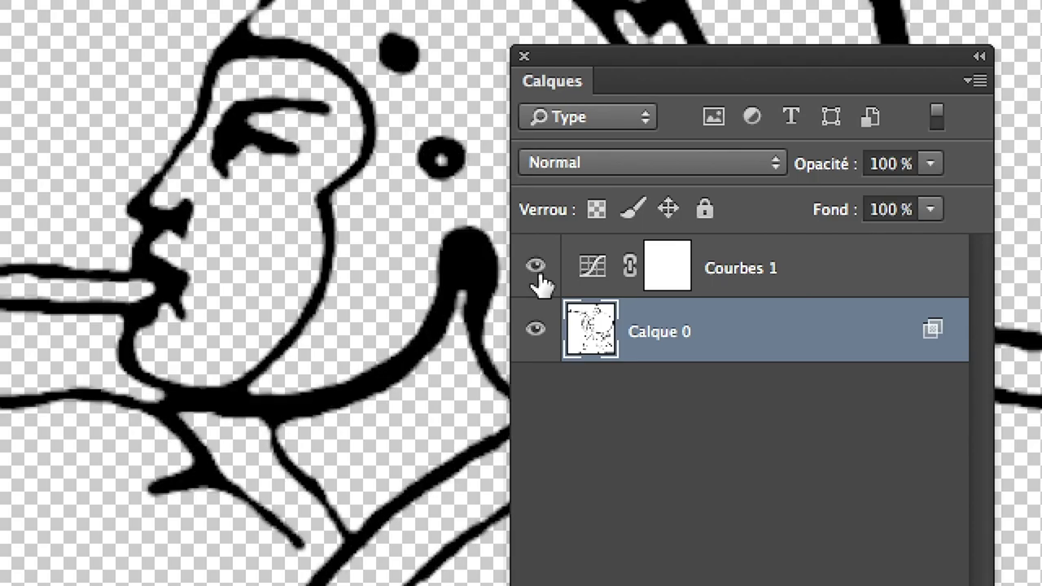
pyautogui.click(539, 273)
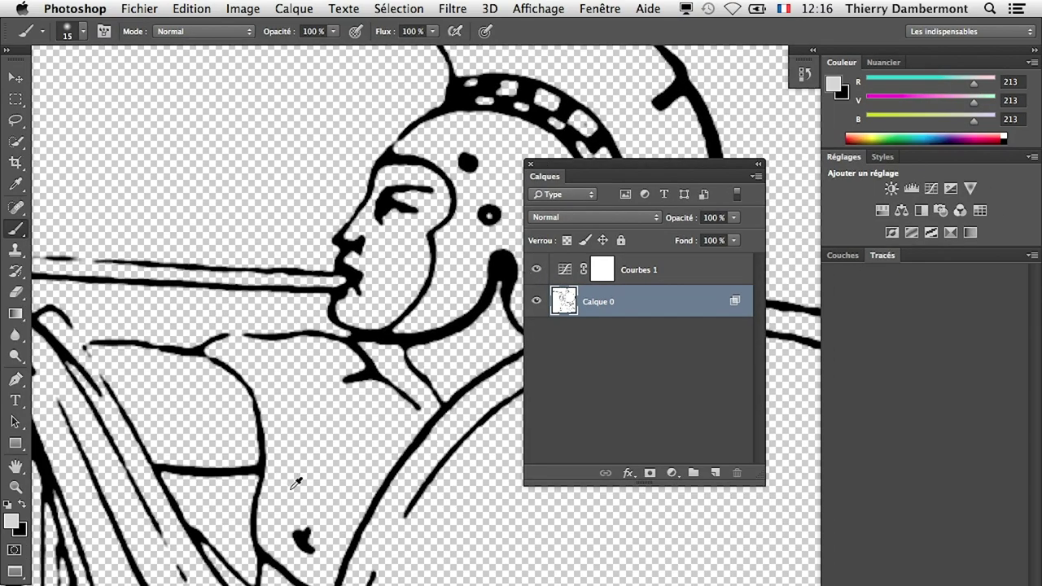
pyautogui.scroll(-5, 295, 483)
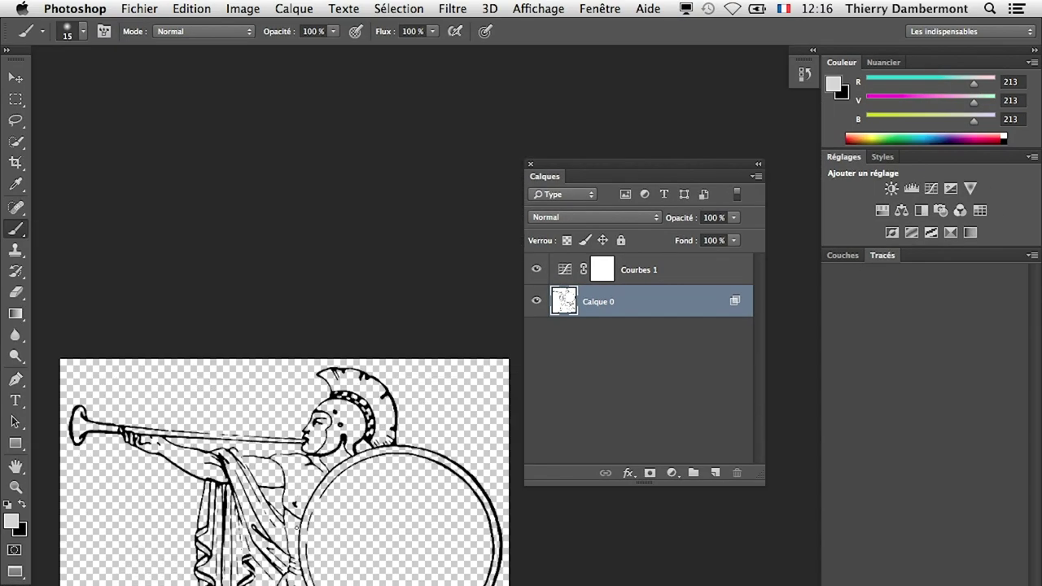
# Step: Save the document as 'grec HD – retouché 01.psd' in Photoshop format
pyautogui.click(139, 8)
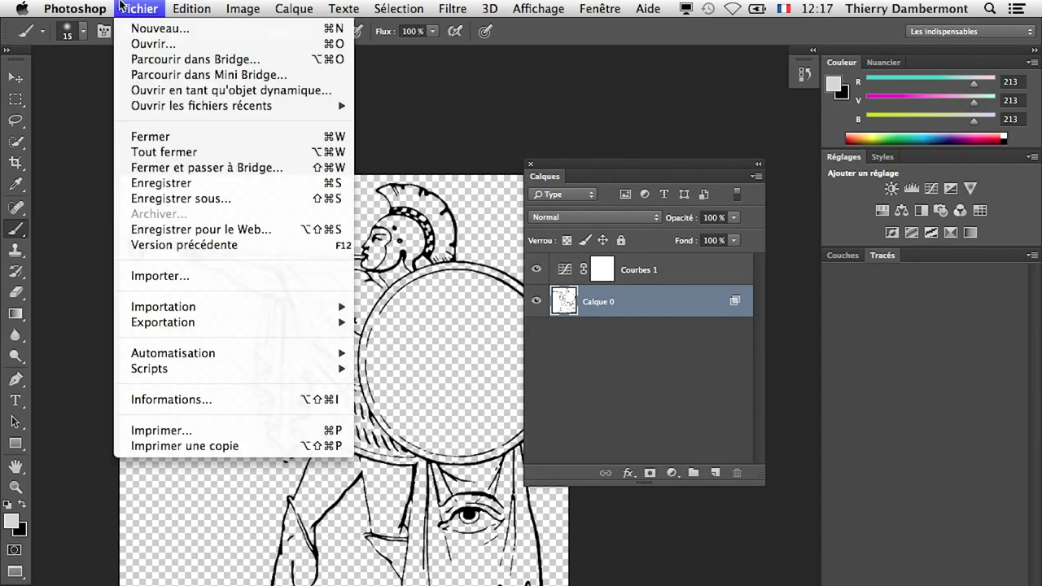
pyautogui.click(215, 197)
pyautogui.click(498, 143)
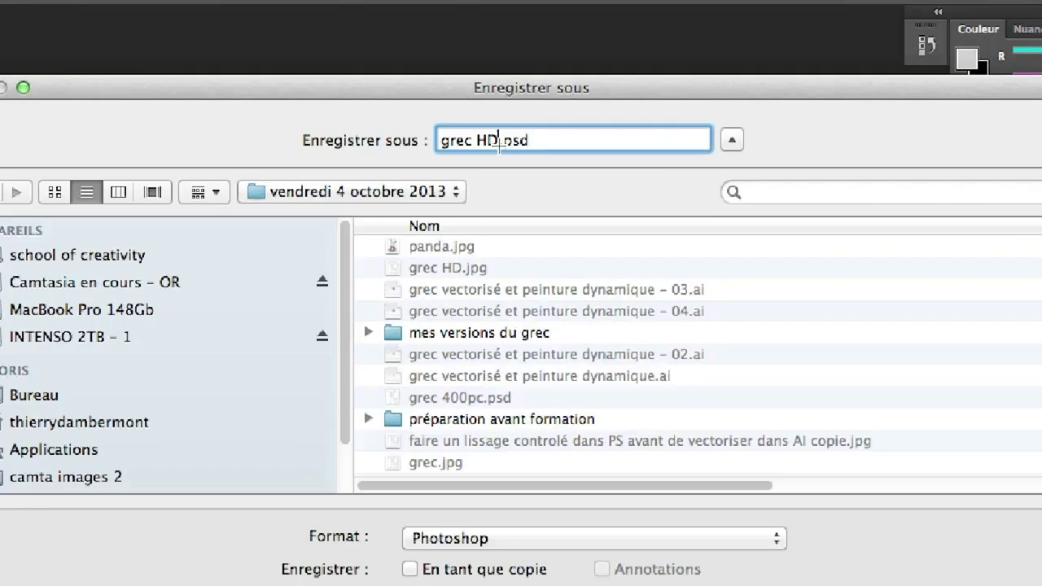
pyautogui.write('– ')
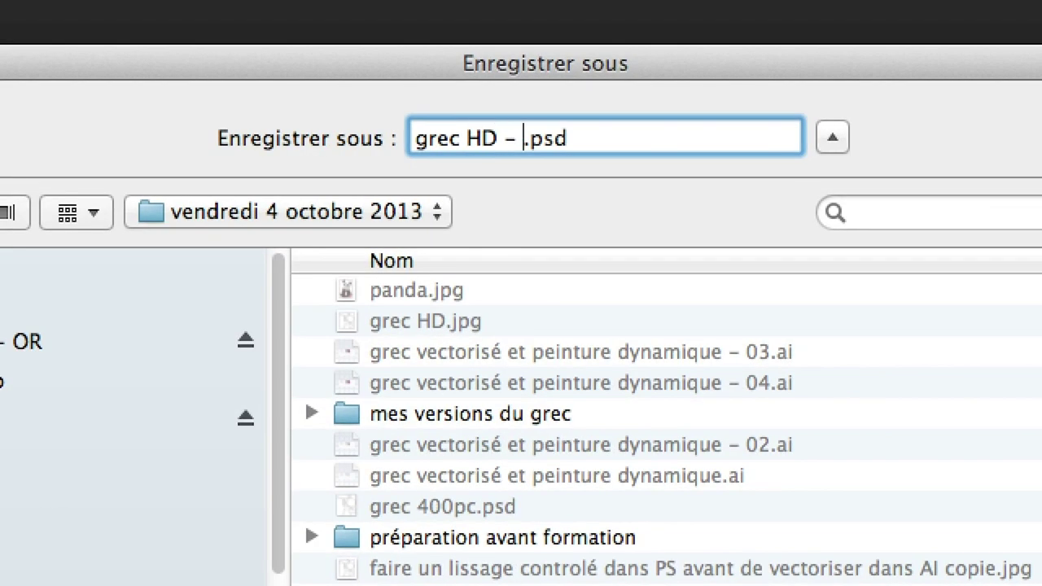
pyautogui.write('retouché 01')
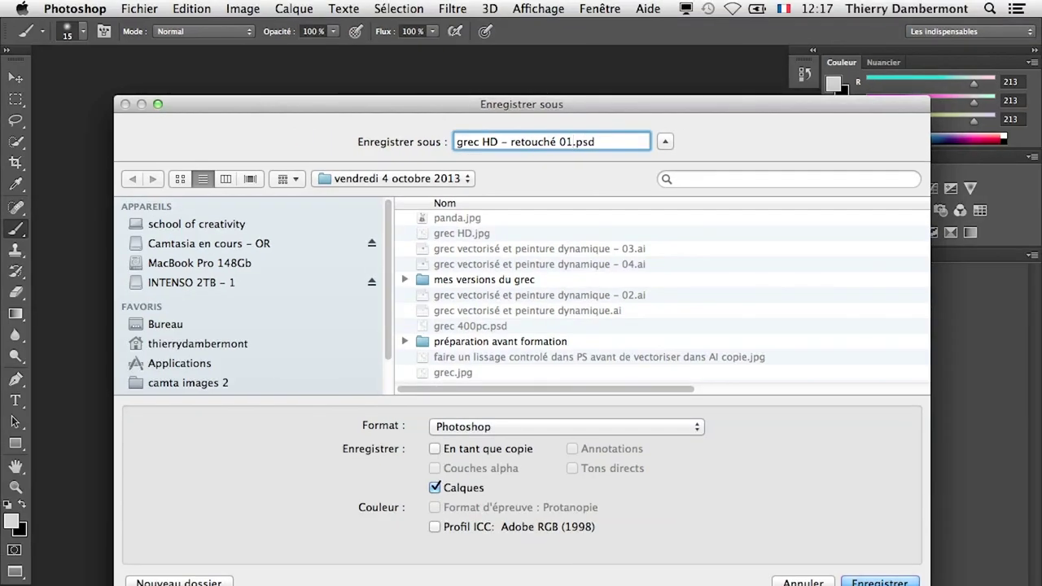
pyautogui.click(880, 582)
pyautogui.click(770, 360)
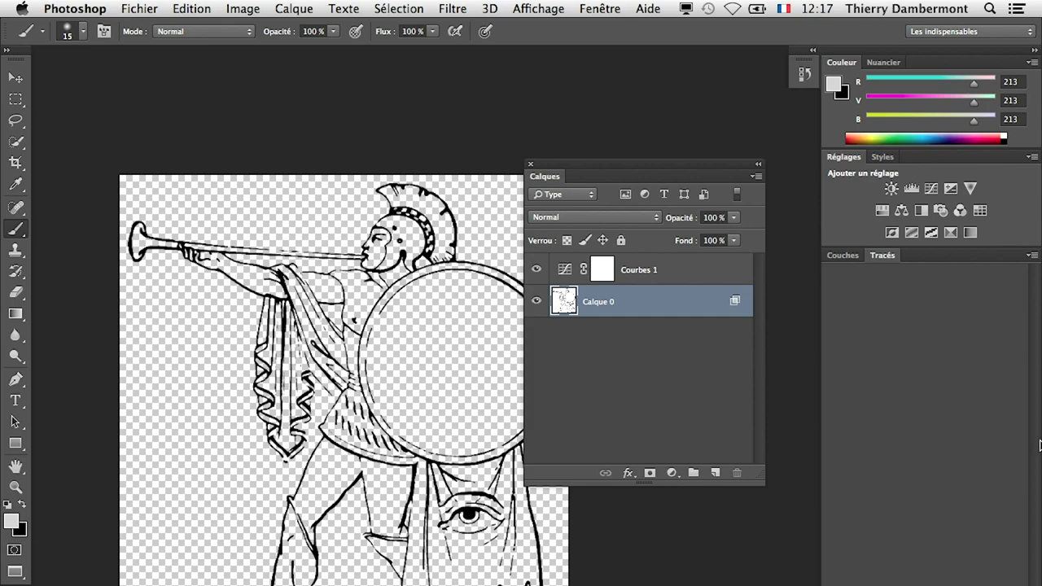
# Step: Expand the toolbar into two columns and select the Eraser tool
pyautogui.scroll(5, 419, 554)
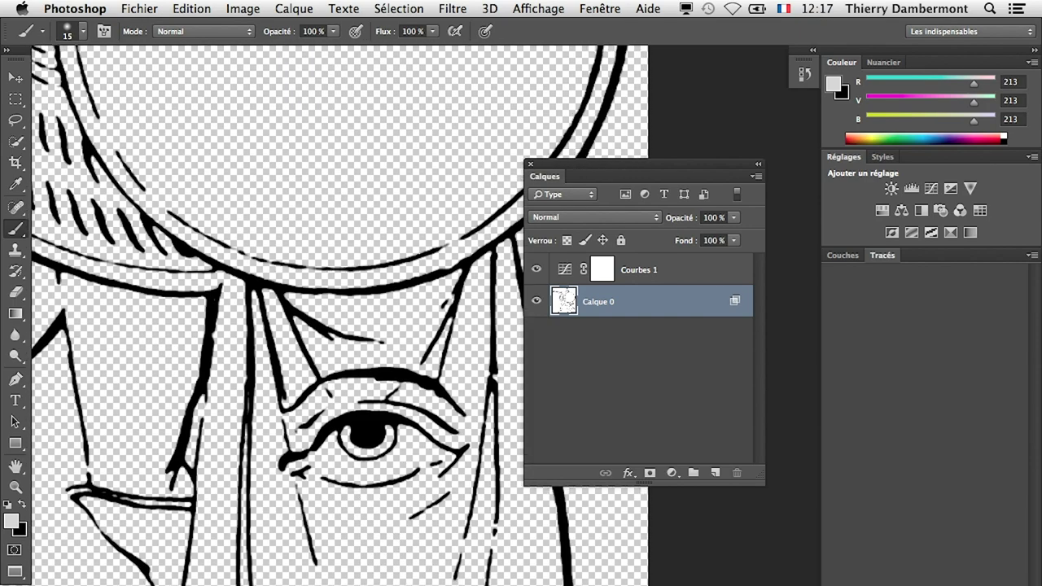
pyautogui.scroll(2, 419, 554)
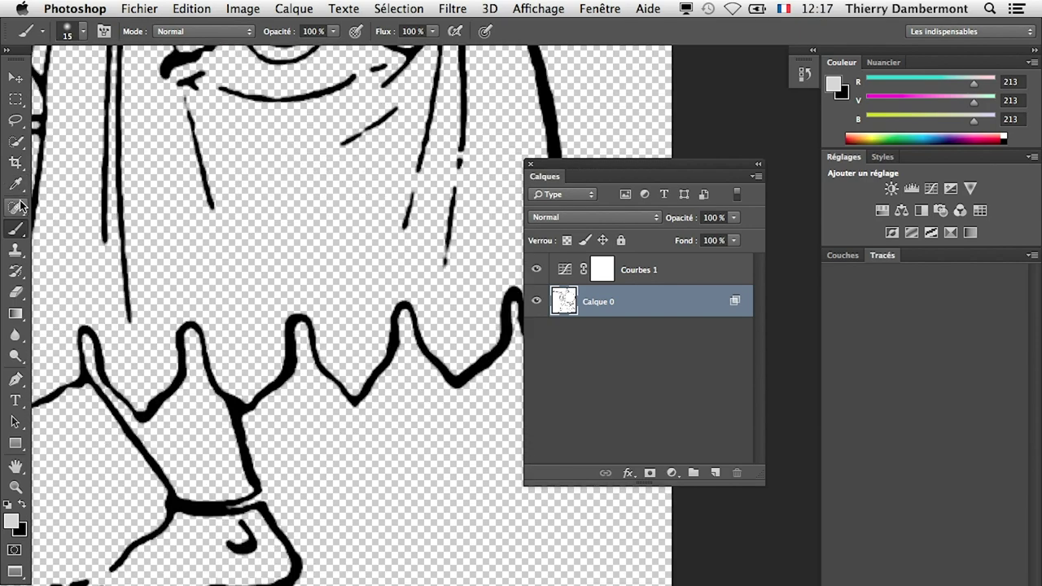
pyautogui.click(6, 51)
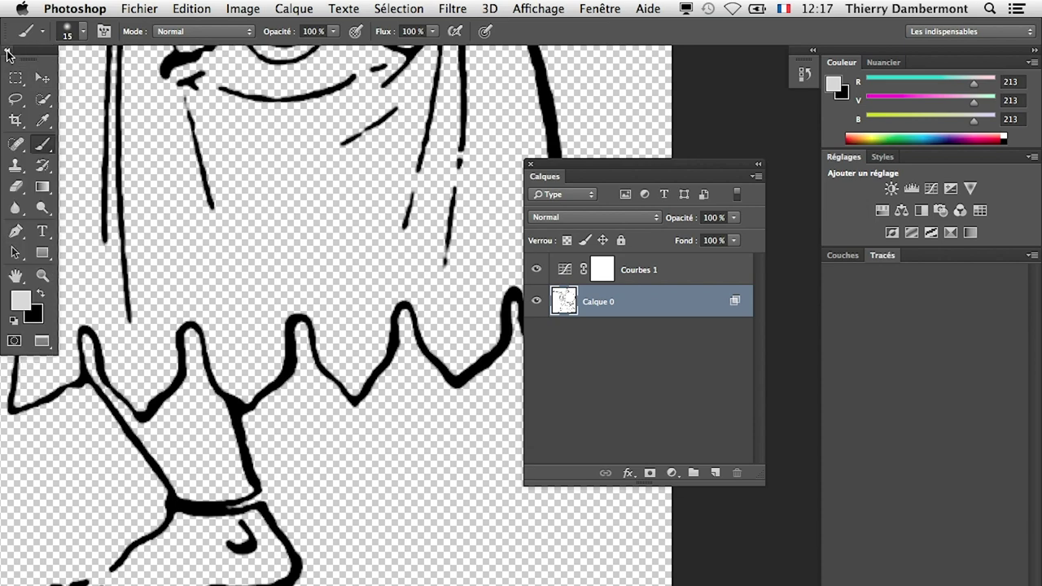
pyautogui.click(20, 189)
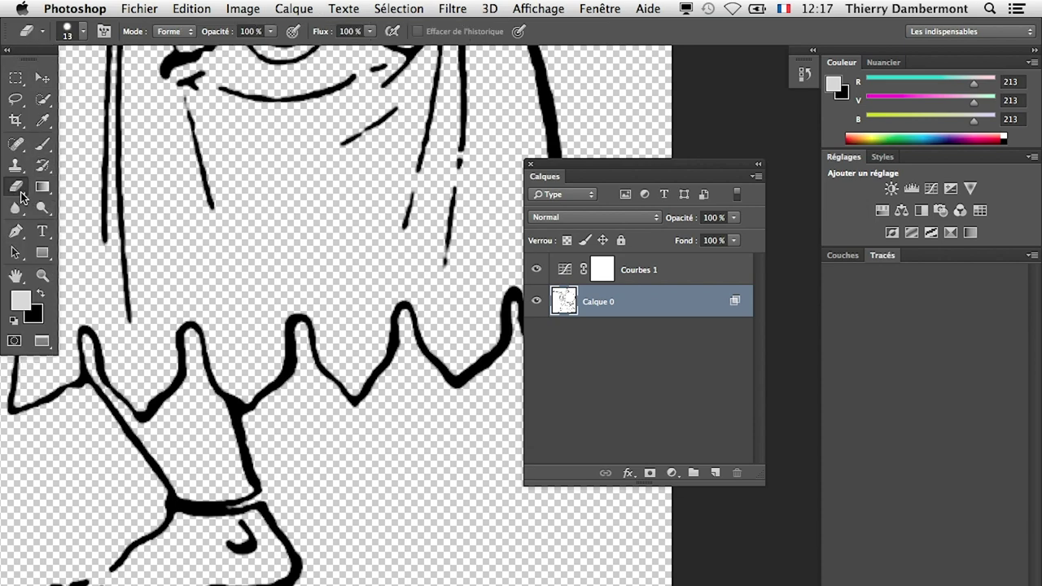
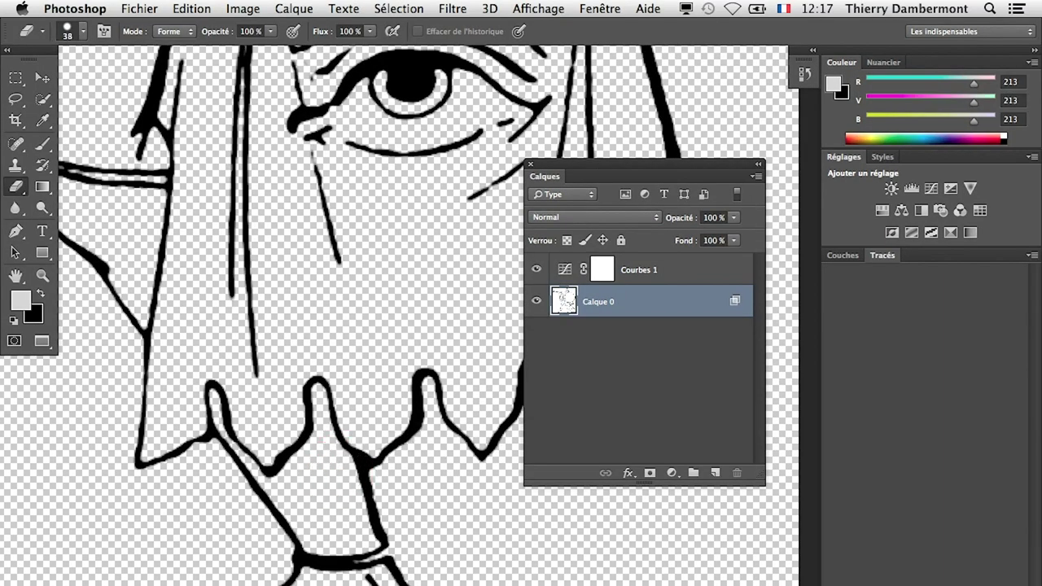
# Step: Inspect the trumpeter line drawing, moving the Layers panel off the artwork
pyautogui.scroll(-2, 367, 402)
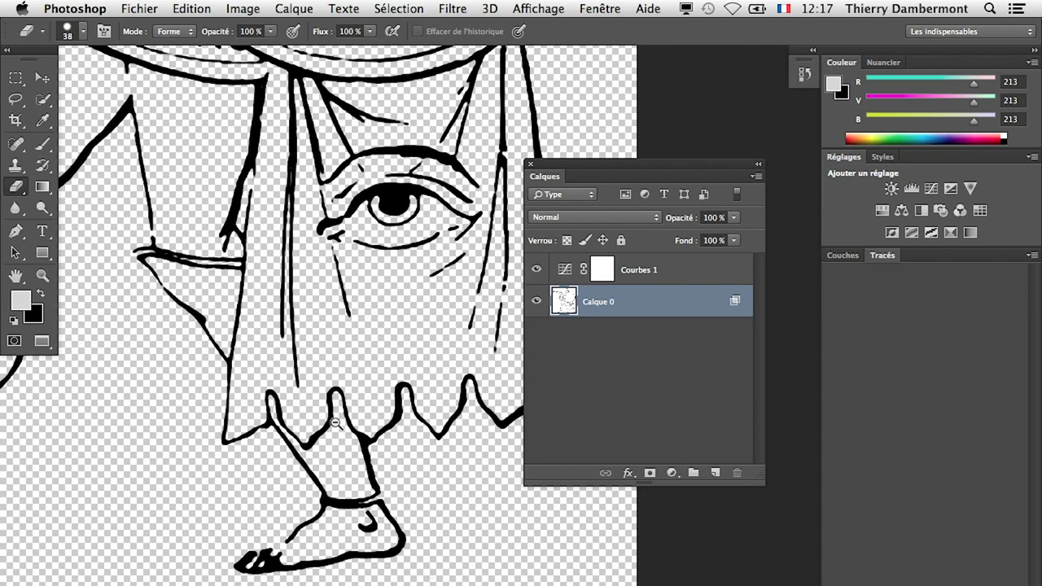
pyautogui.scroll(-2, 342, 411)
pyautogui.scroll(-2, 313, 424)
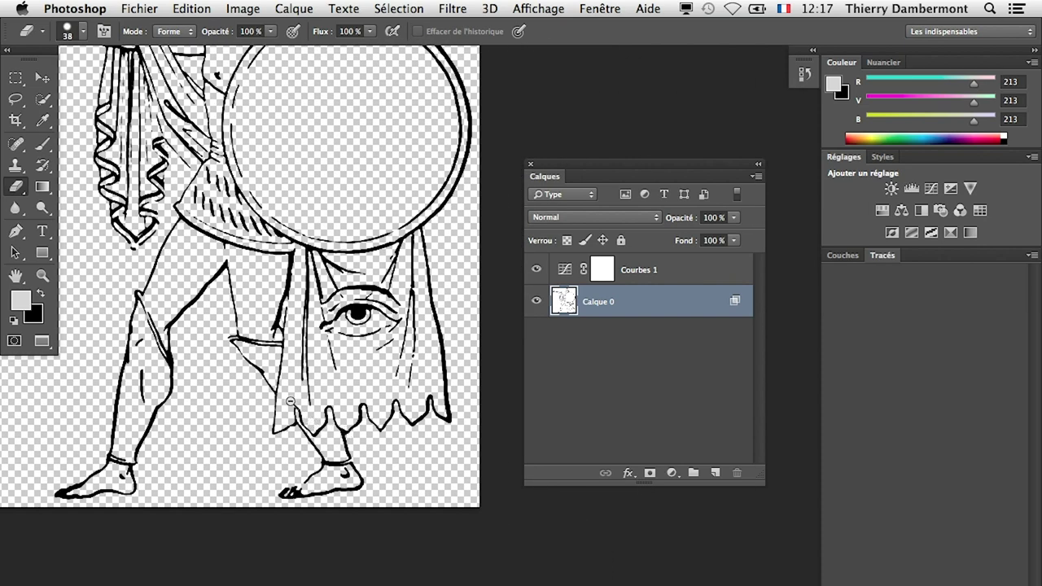
pyautogui.moveTo(285, 303); pyautogui.dragTo(332, 380)
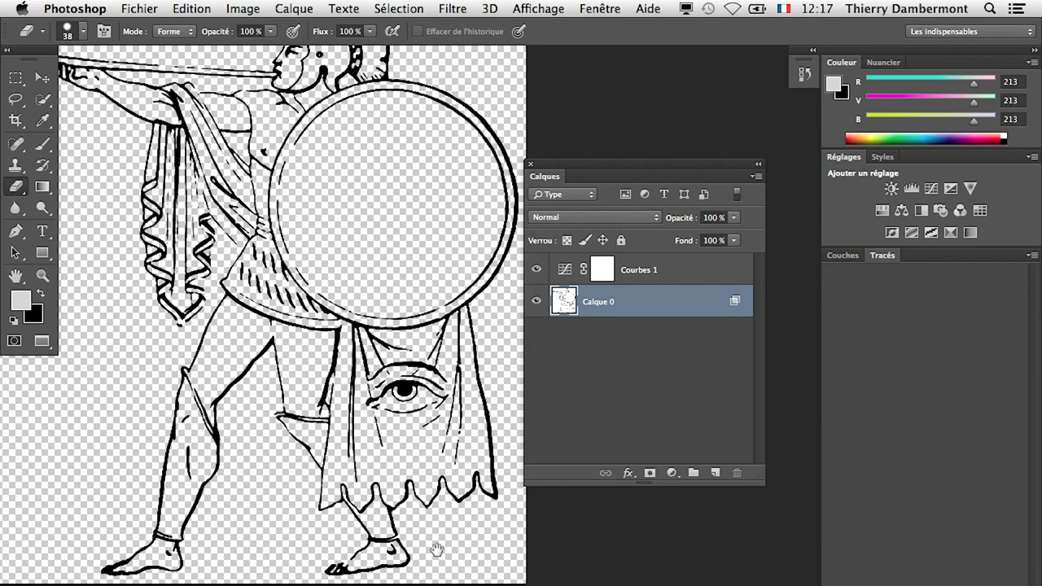
pyautogui.scroll(-3, 309, 395)
pyautogui.scroll(1, 297, 387)
pyautogui.scroll(1, 292, 382)
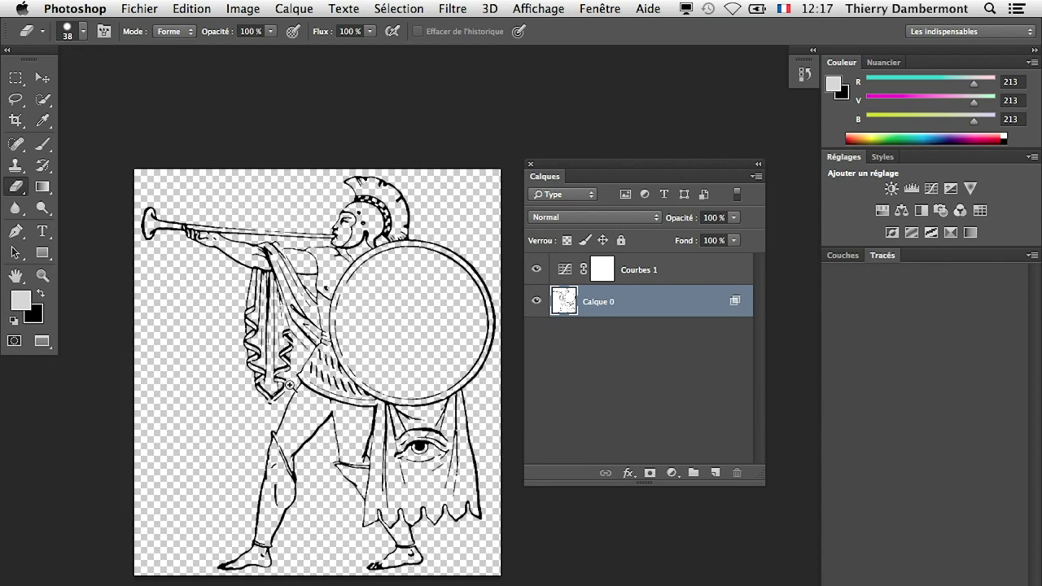
pyautogui.scroll(2, 289, 381)
pyautogui.scroll(1, 289, 381)
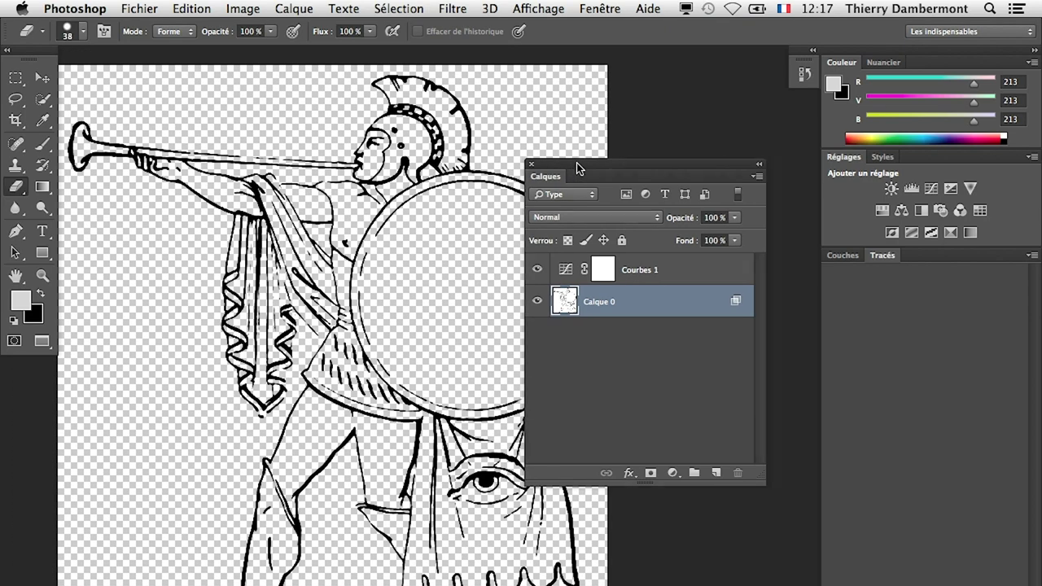
pyautogui.moveTo(572, 176); pyautogui.dragTo(687, 137)
# Step: Save the retouched drawing and switch away from Photoshop
pyautogui.click(134, 9)
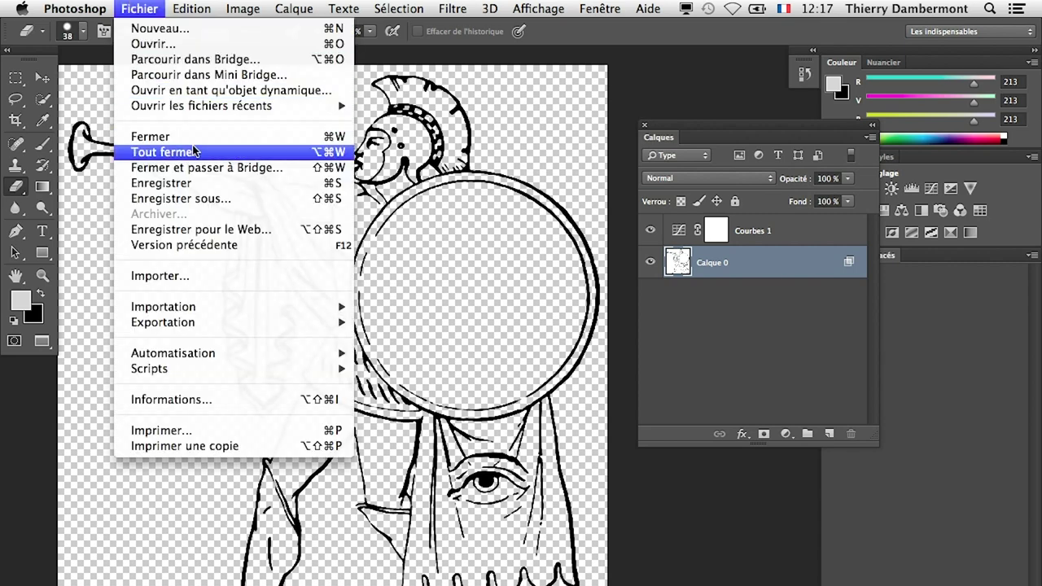
pyautogui.click(195, 175)
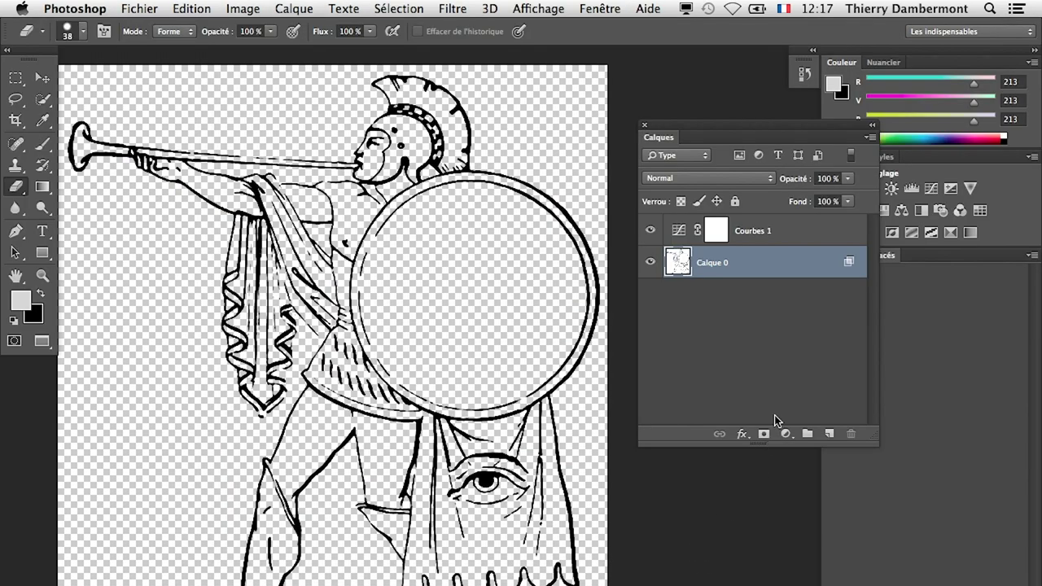
pyautogui.moveTo(452, 331); pyautogui.dragTo(480, 388)
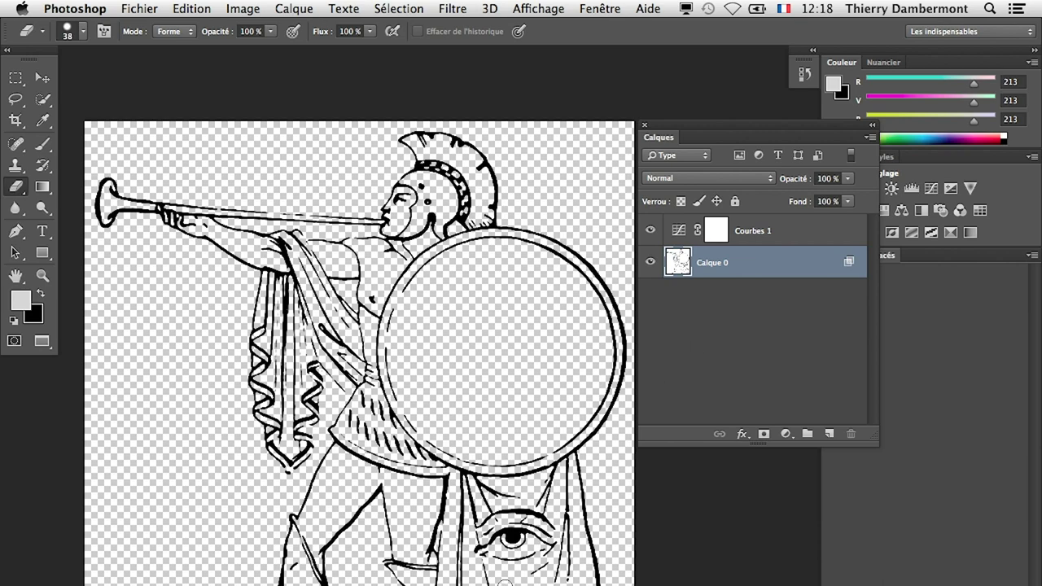
pyautogui.press('super+Tab')
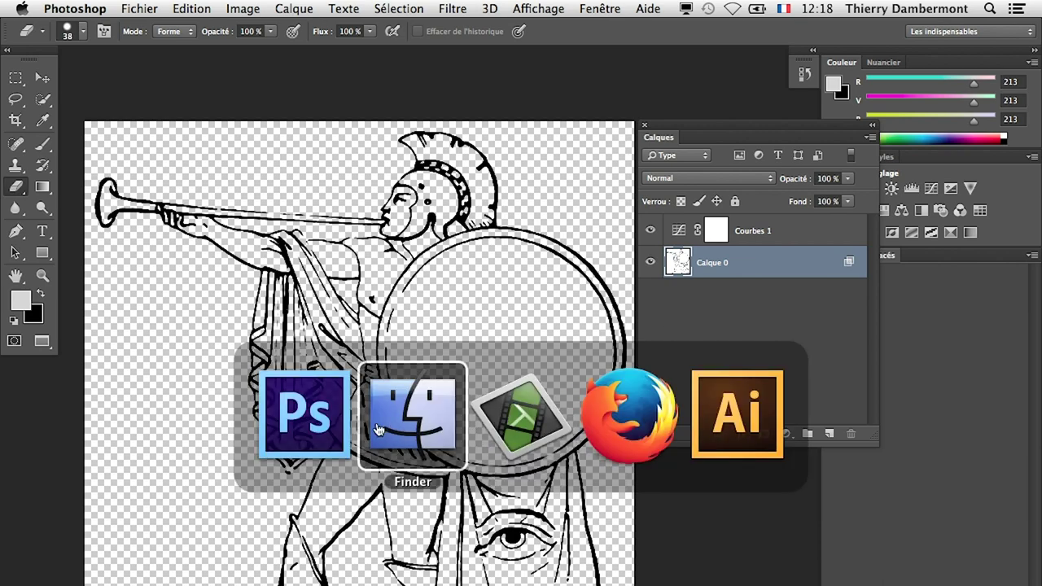
# Step: In Illustrator, reset the Les indispensables workspace and create a new blank A4 document
pyautogui.press('super+Tab')
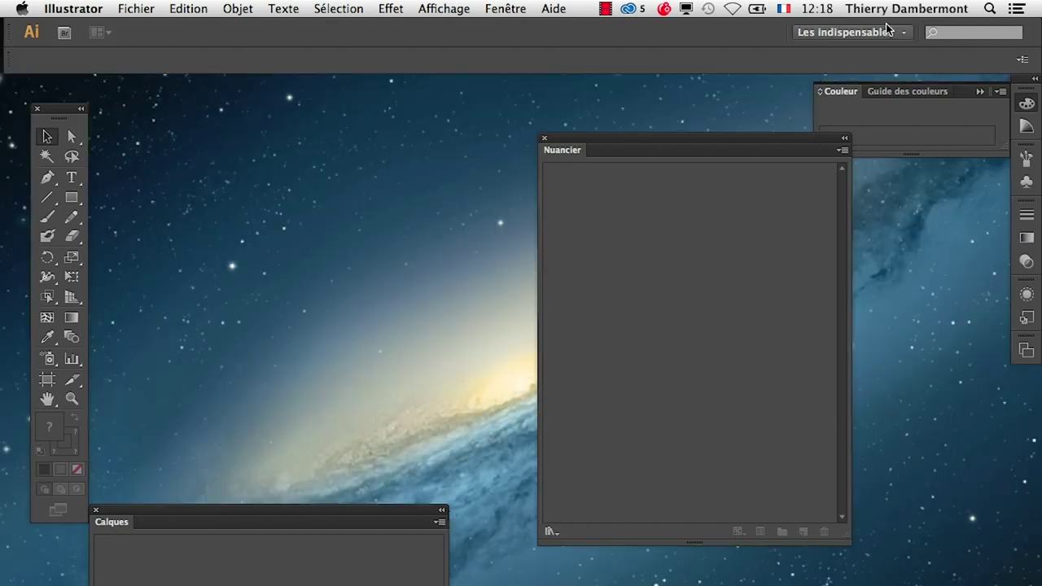
pyautogui.click(916, 31)
pyautogui.click(898, 165)
pyautogui.click(136, 8)
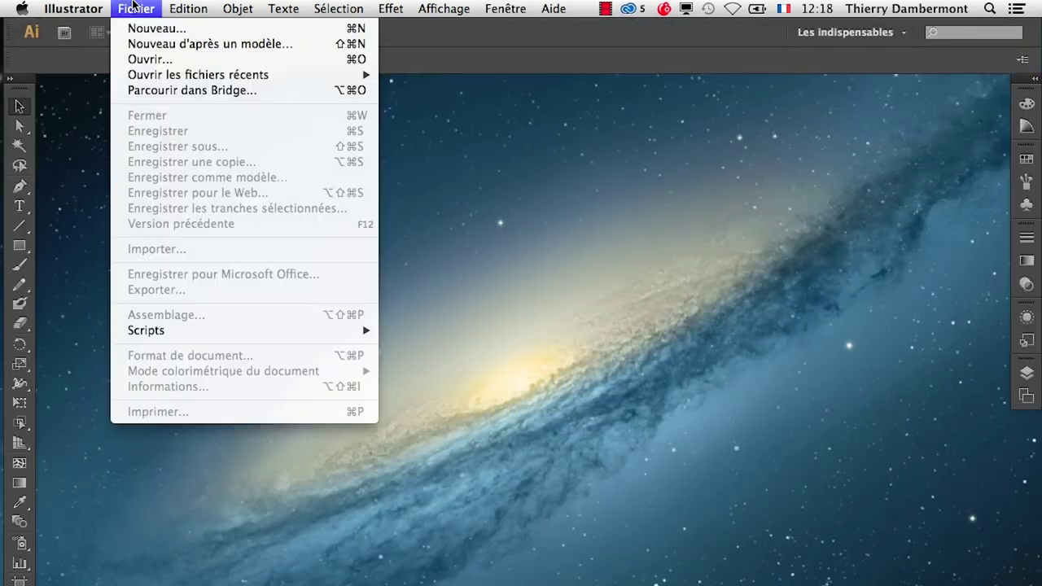
pyautogui.click(143, 27)
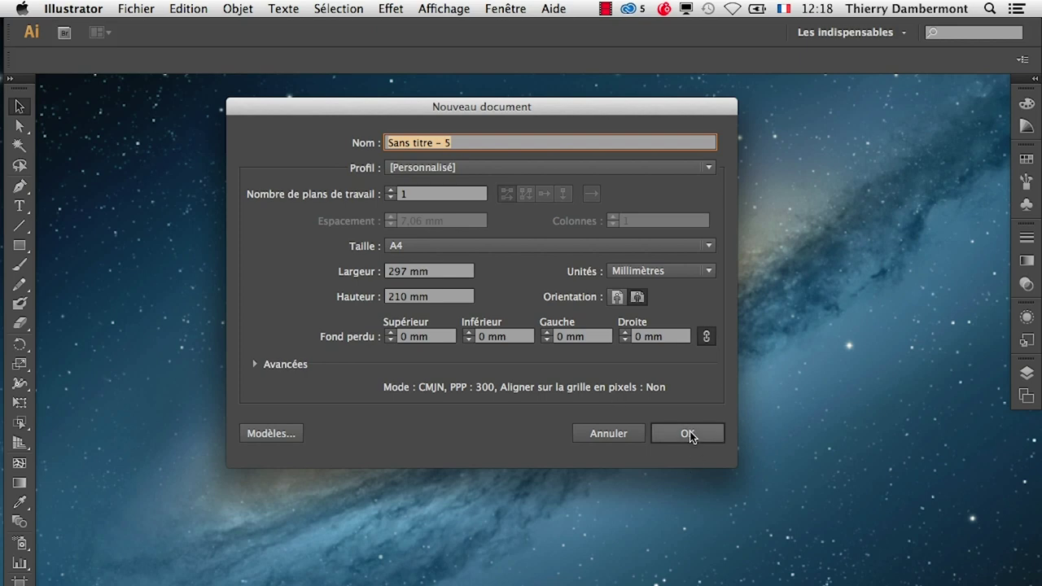
pyautogui.click(674, 436)
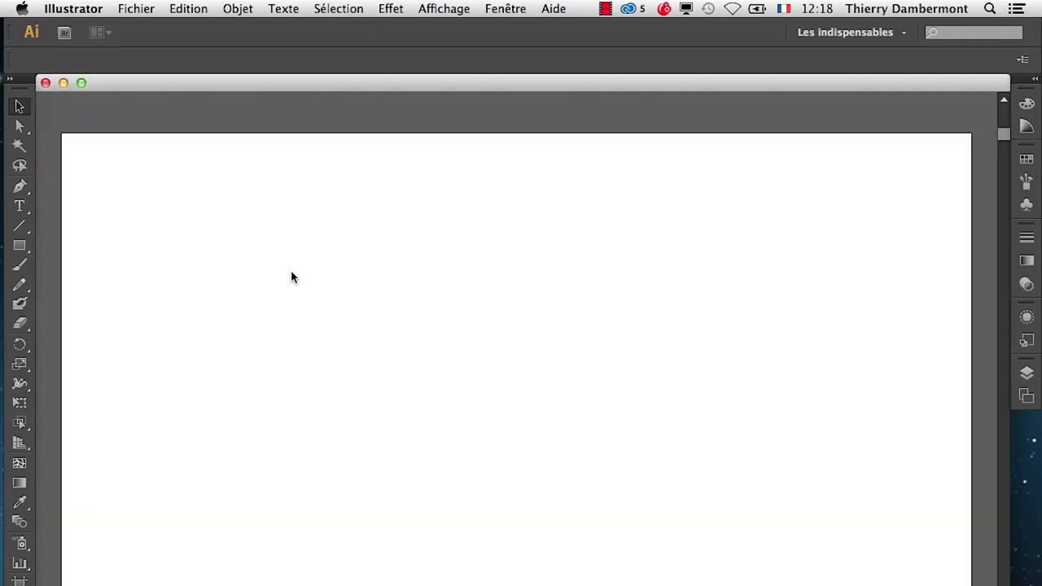
pyautogui.click(11, 78)
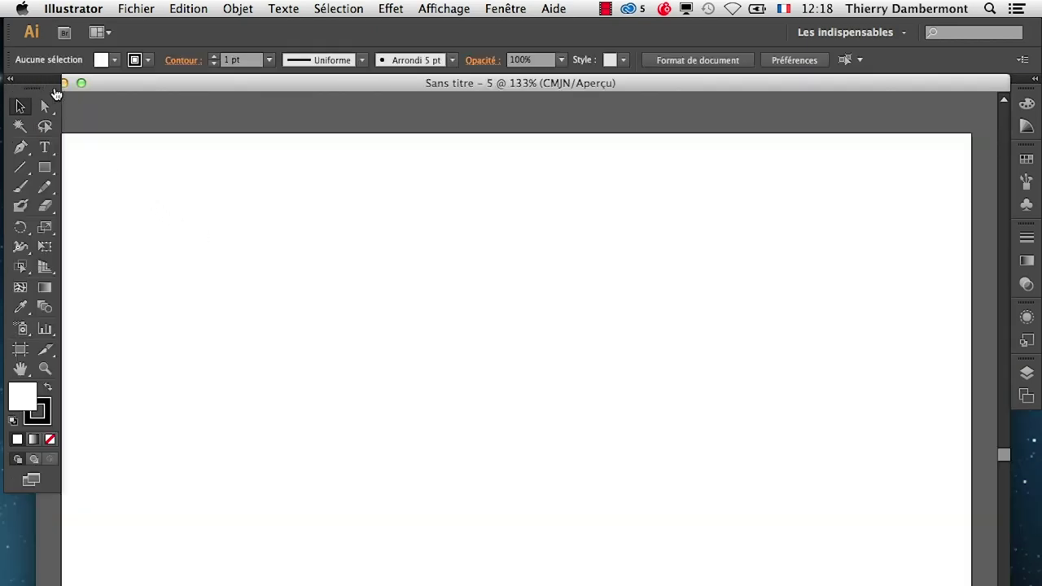
# Step: Import grec HD – retouché 01.psd onto the artboard as a linked image
pyautogui.click(135, 9)
pyautogui.click(155, 248)
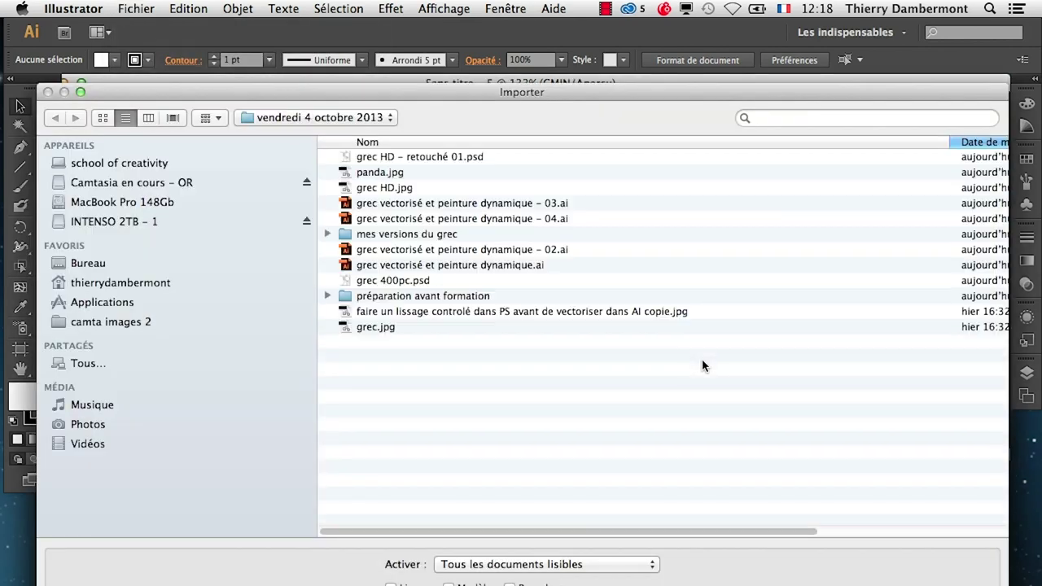
pyautogui.click(419, 162)
pyautogui.press('Return')
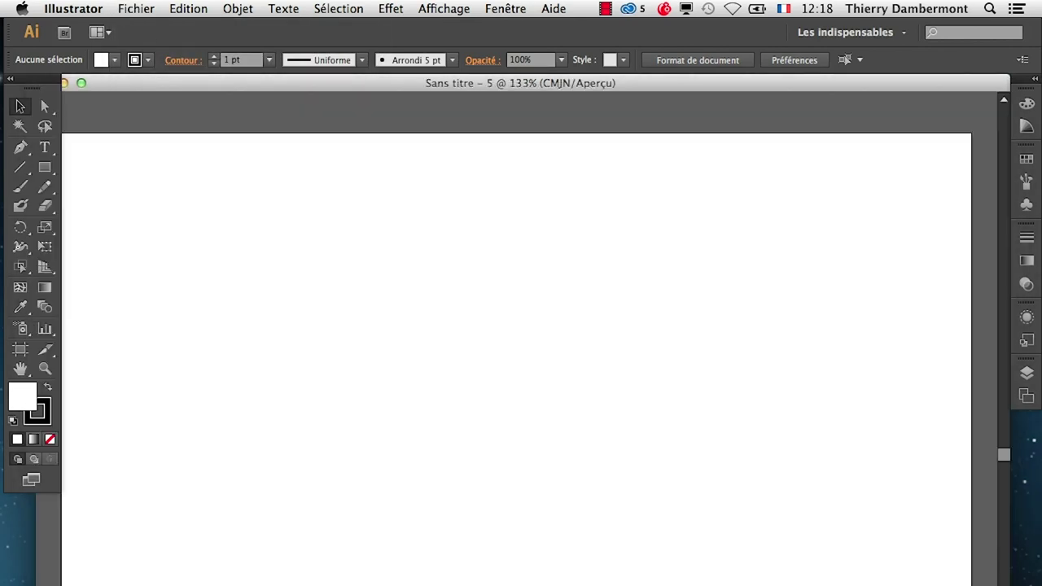
pyautogui.scroll(-2, 688, 525)
pyautogui.scroll(-1, 688, 525)
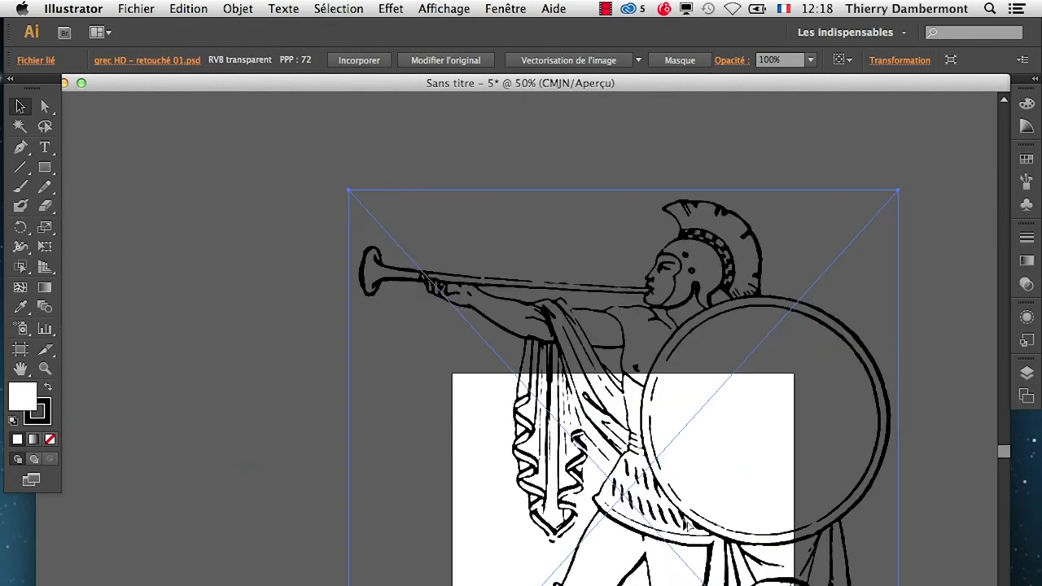
pyautogui.click(45, 247)
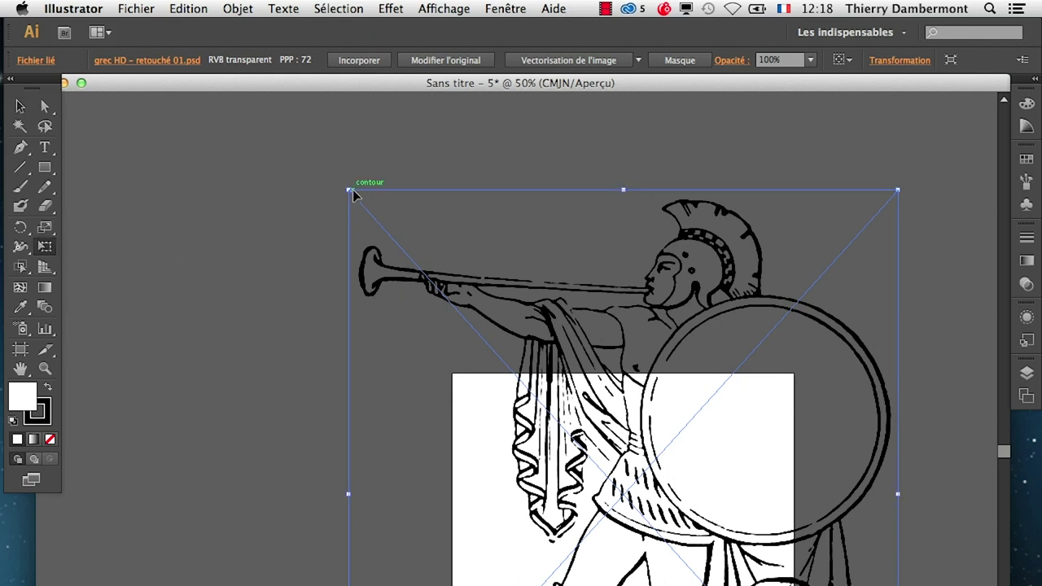
# Step: Scale the placed trumpeter image down with Free Transform to fit the artboard
pyautogui.moveTo(352, 194)
pyautogui.mouseDown()
pyautogui.moveTo(672, 573)
pyautogui.moveTo(577, 414)
pyautogui.moveTo(558, 437)
pyautogui.mouseUp()
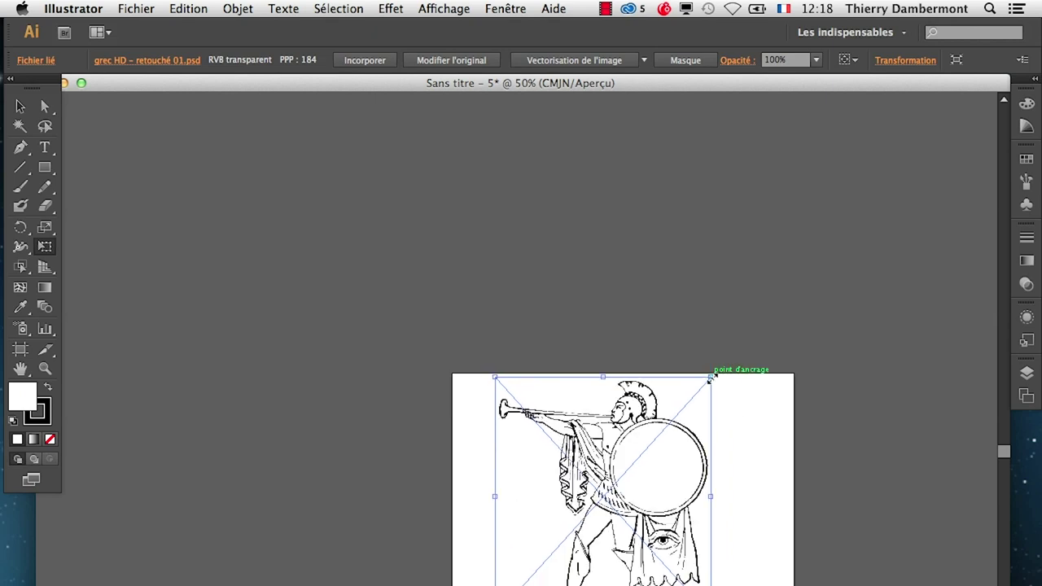
pyautogui.moveTo(710, 377); pyautogui.dragTo(691, 380)
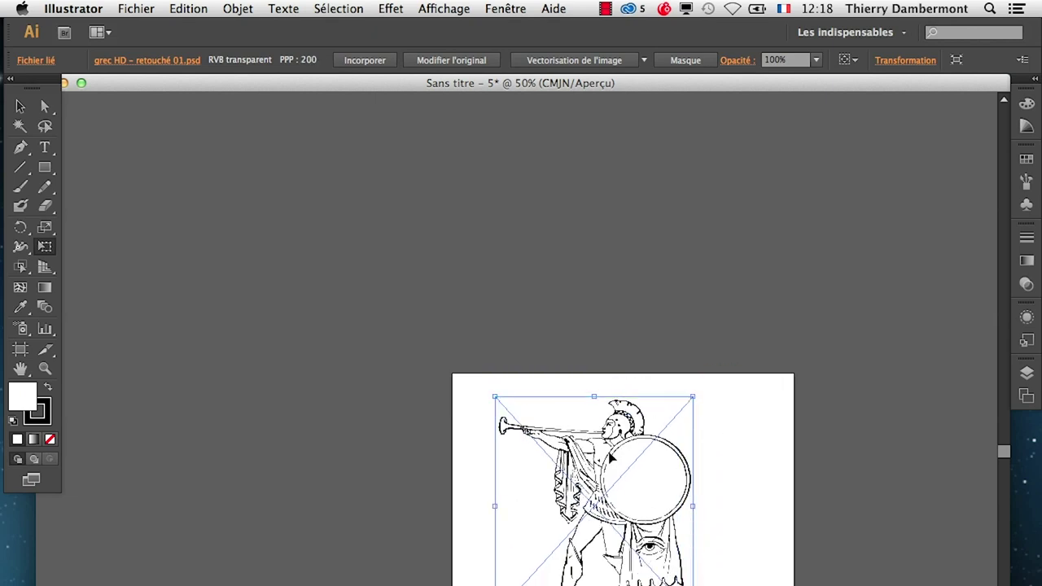
pyautogui.scroll(1, 663, 487)
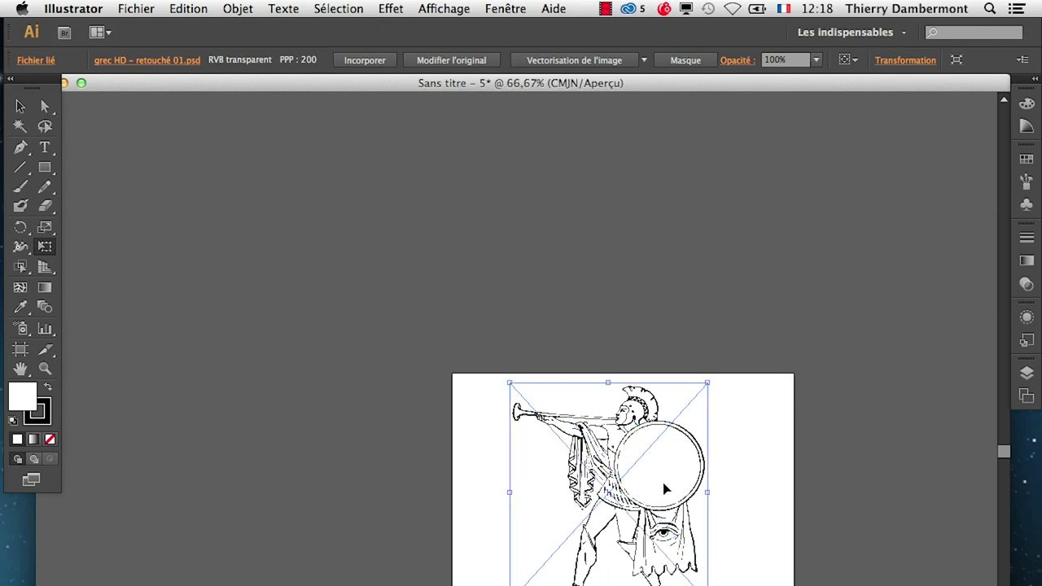
pyautogui.scroll(1, 665, 488)
pyautogui.scroll(1, 665, 489)
pyautogui.scroll(-1, 665, 489)
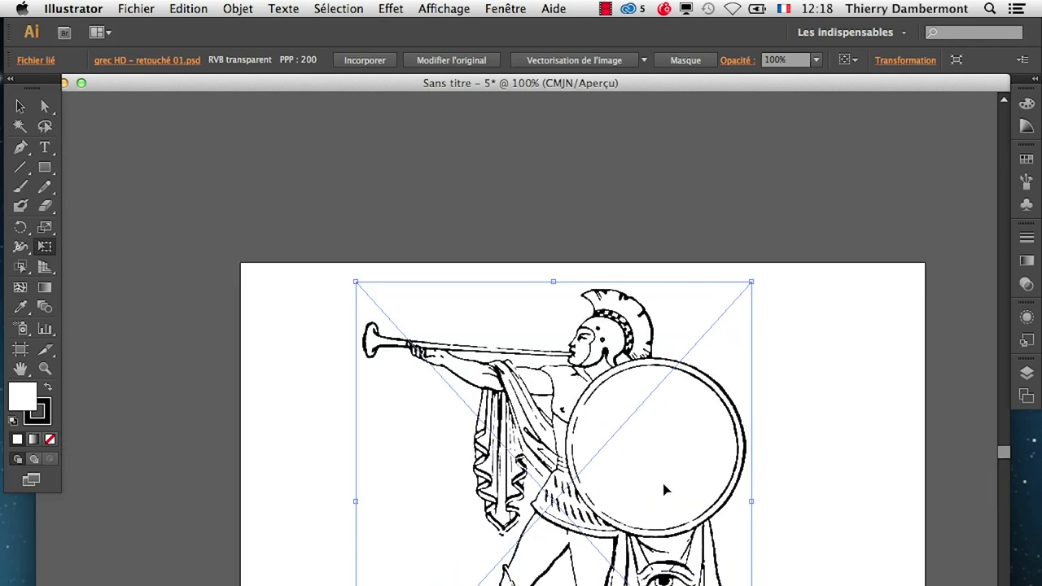
# Step: Show the transparency checkerboard and recentre the view on the drawing
pyautogui.click(425, 7)
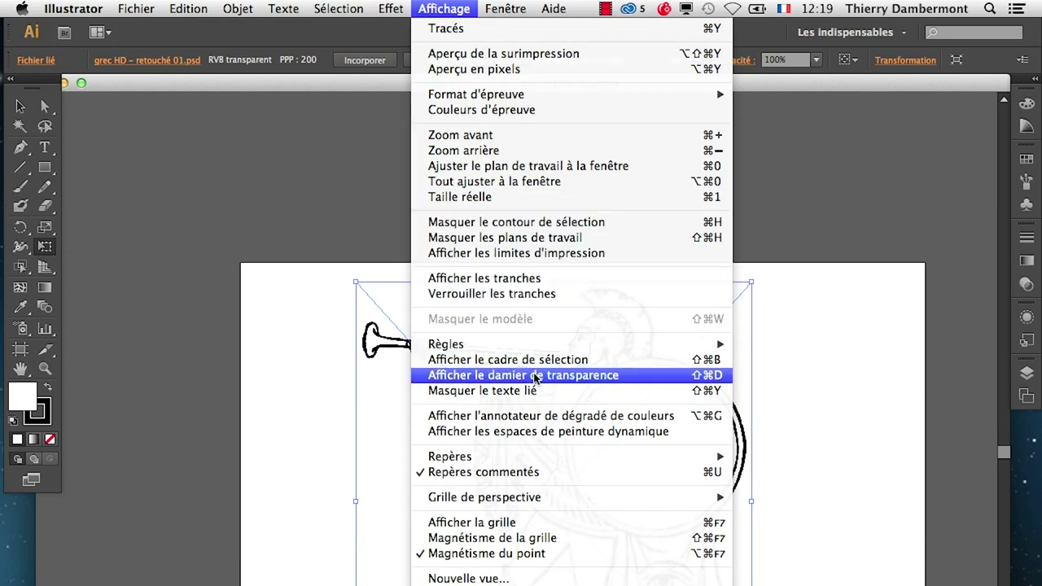
pyautogui.click(536, 380)
pyautogui.scroll(2, 545, 451)
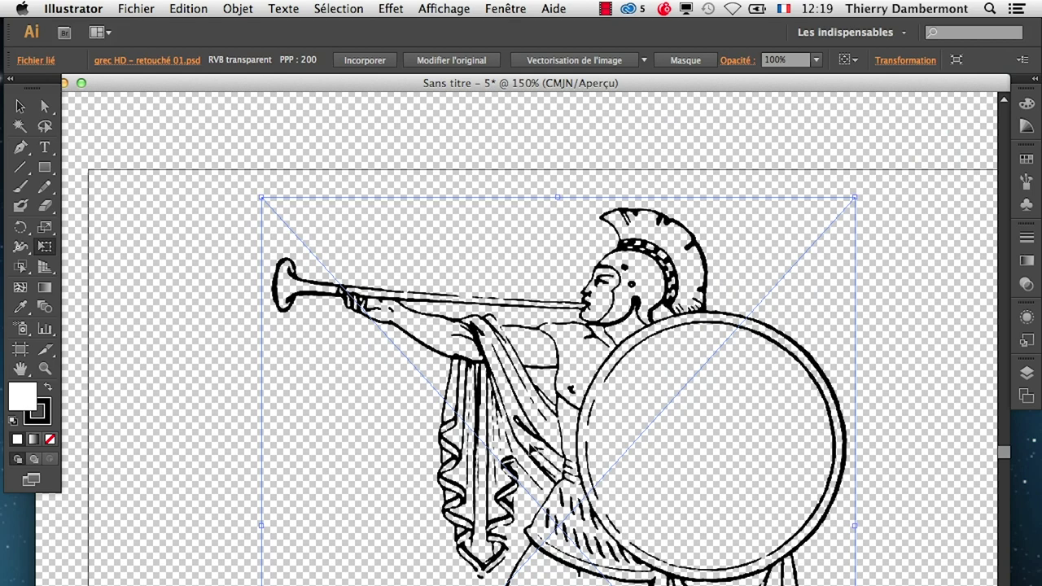
pyautogui.click(21, 368)
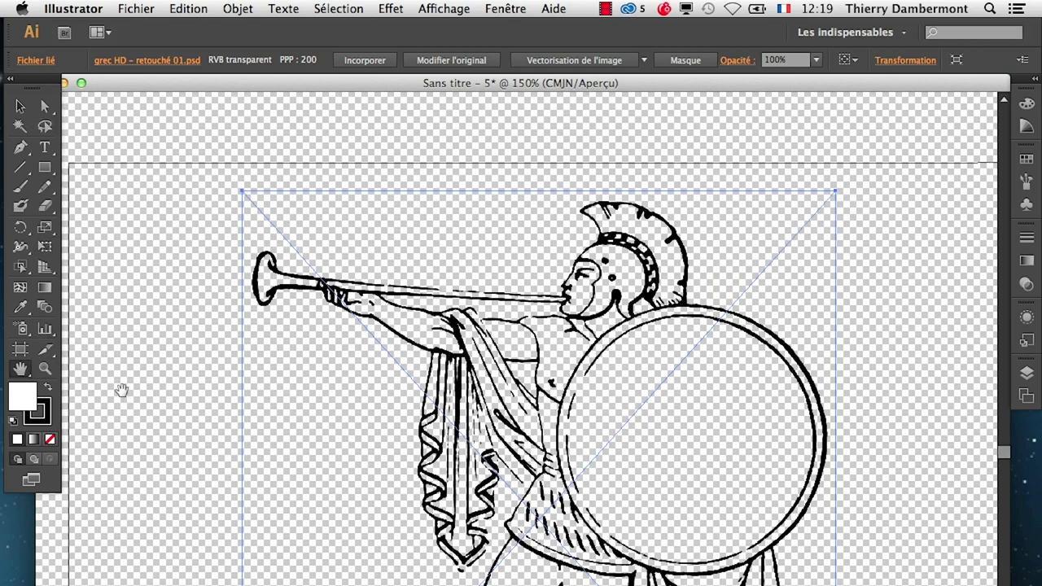
pyautogui.moveTo(140, 400); pyautogui.dragTo(102, 338)
pyautogui.scroll(-1, 489, 399)
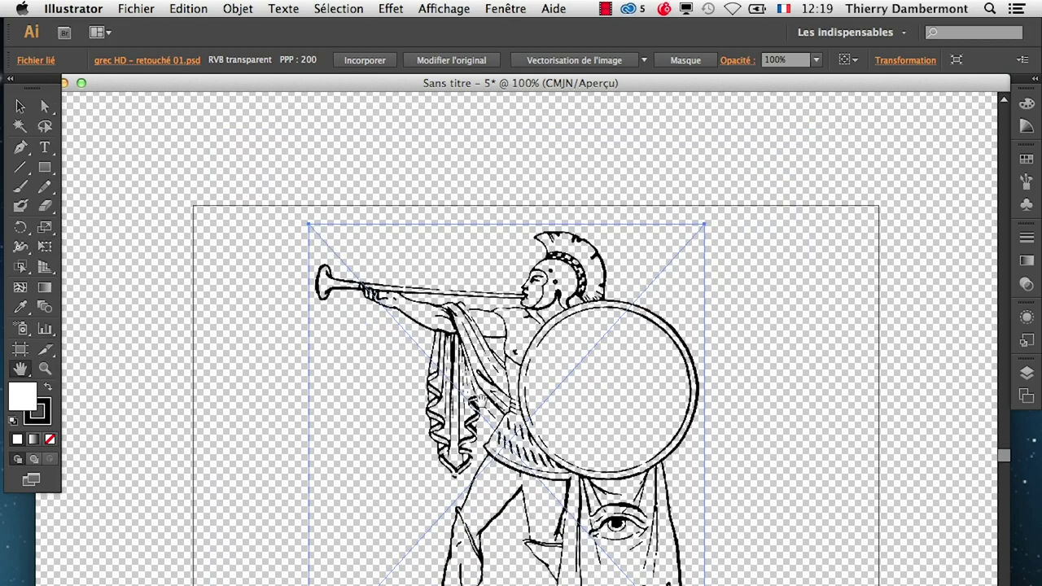
# Step: Lock Calque 1 holding the trumpeter image and add Calque 2 beneath it
pyautogui.click(1026, 373)
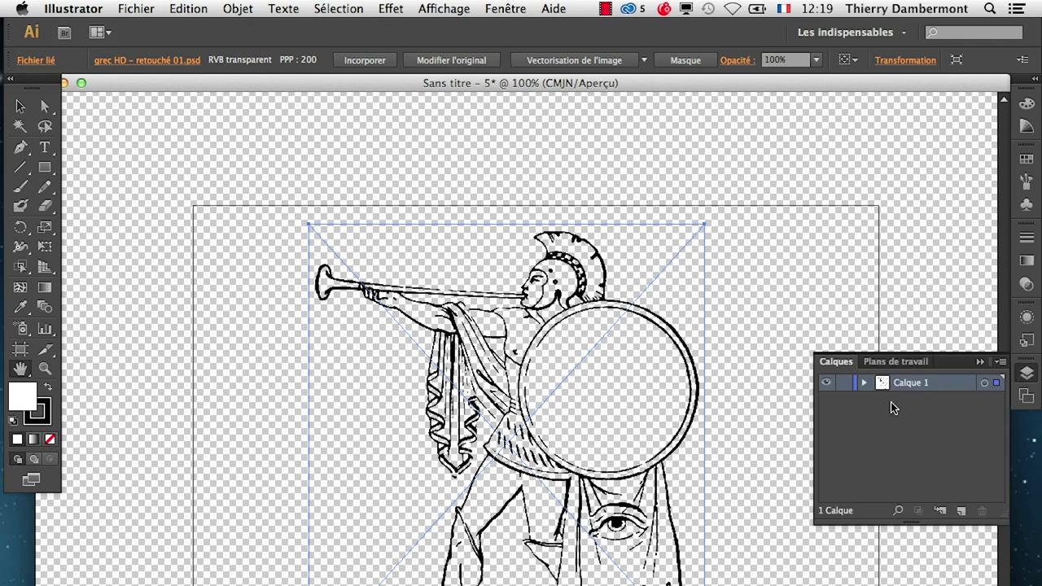
pyautogui.click(843, 383)
pyautogui.click(960, 510)
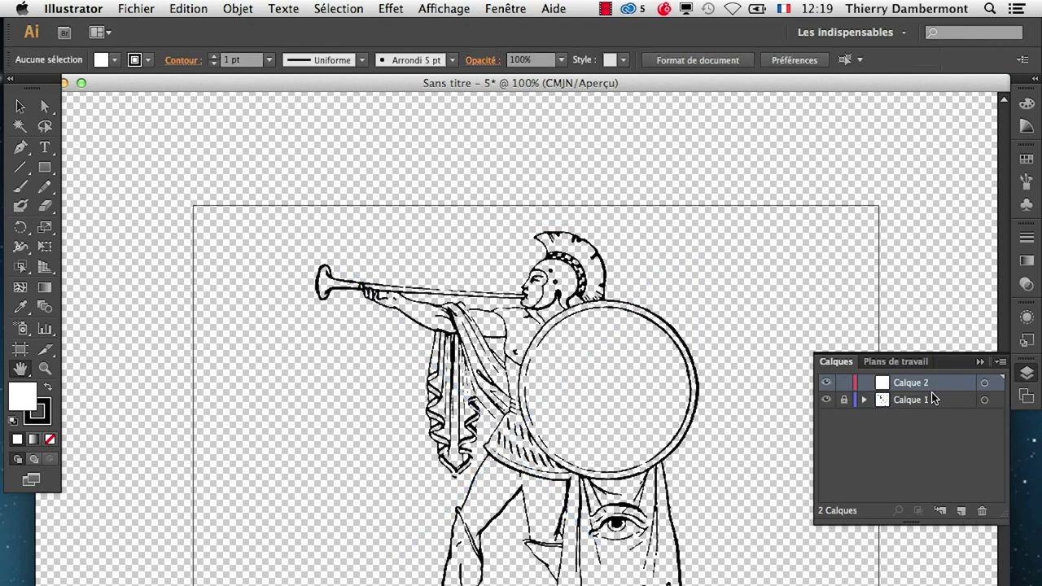
pyautogui.moveTo(933, 383); pyautogui.dragTo(940, 414)
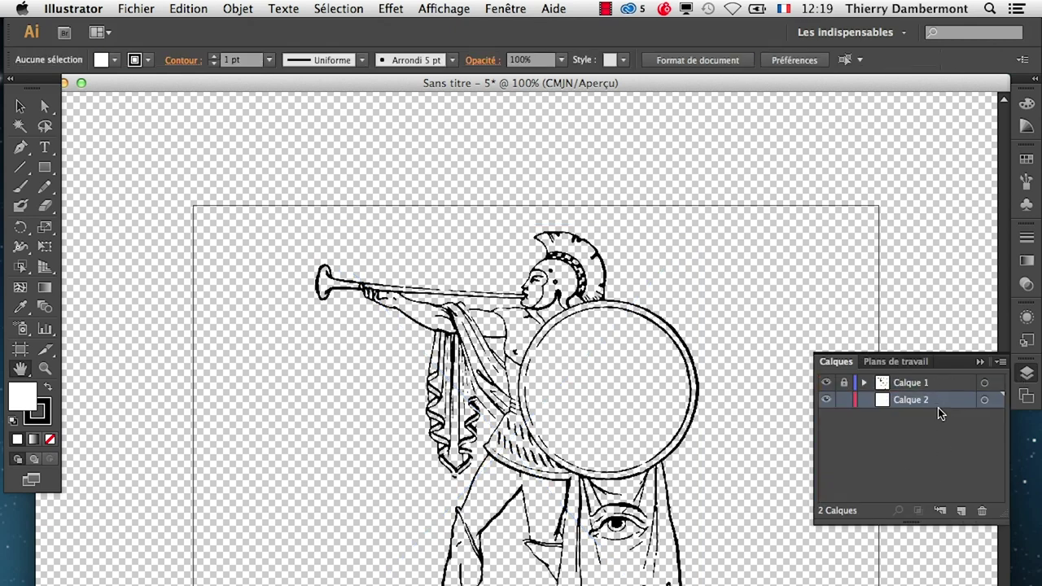
pyautogui.scroll(2, 633, 379)
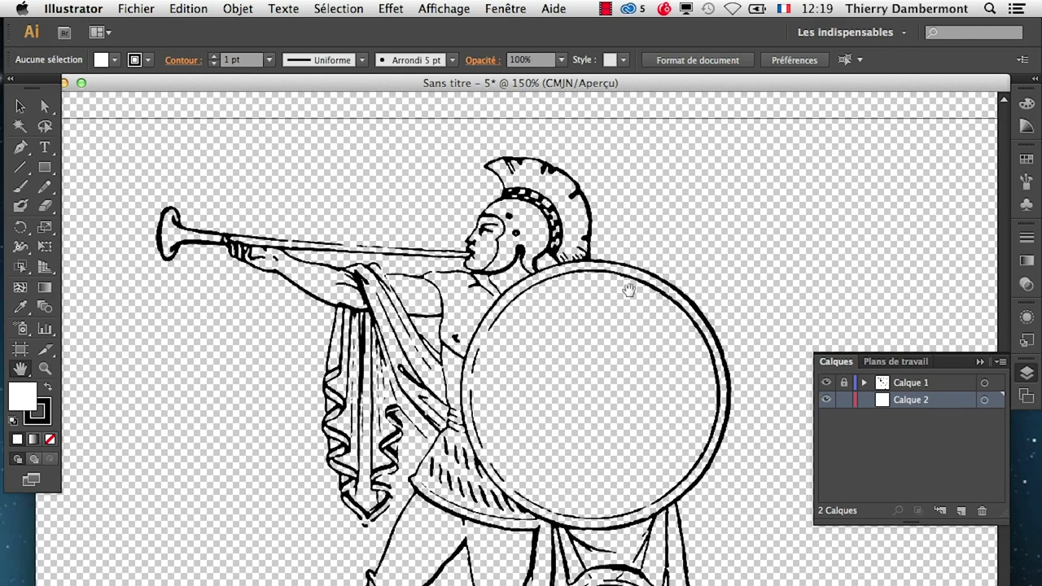
pyautogui.click(24, 209)
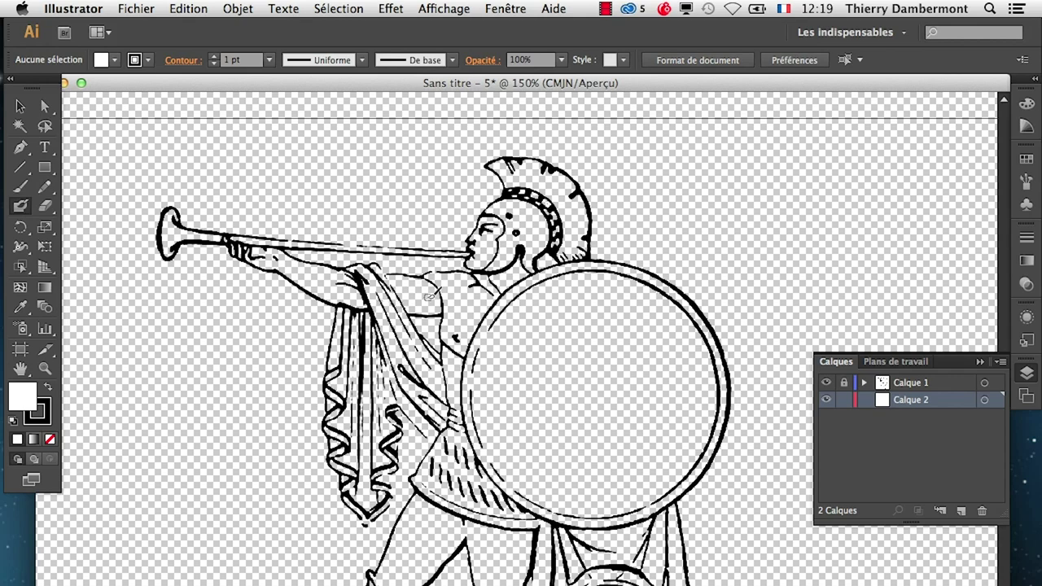
# Step: Adjust the Blob Brush size in its options, enlarging then reducing it
pyautogui.doubleClick(21, 206)
pyautogui.click(317, 374)
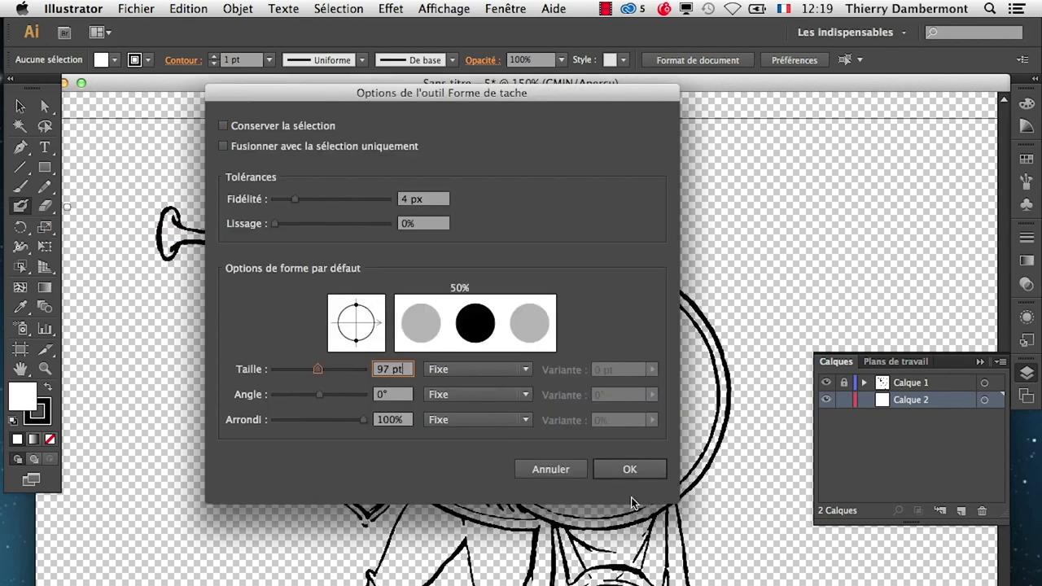
pyautogui.click(661, 469)
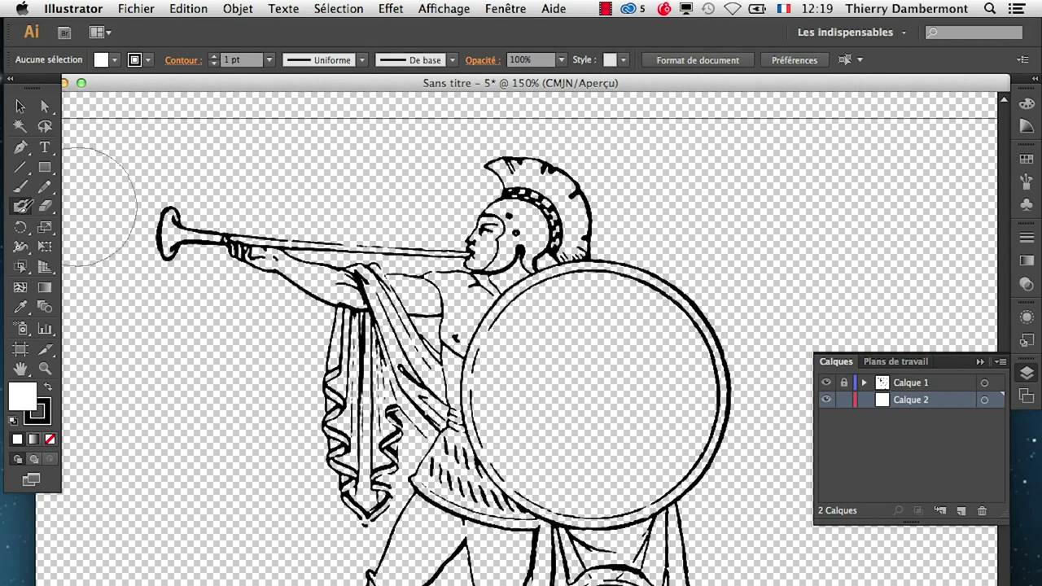
pyautogui.doubleClick(21, 207)
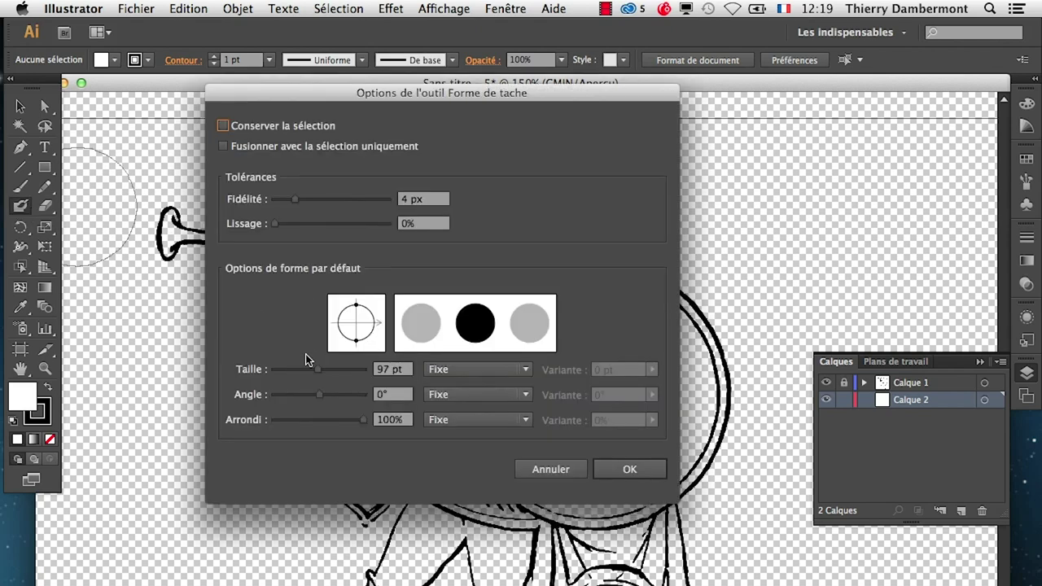
pyautogui.click(300, 369)
pyautogui.click(629, 469)
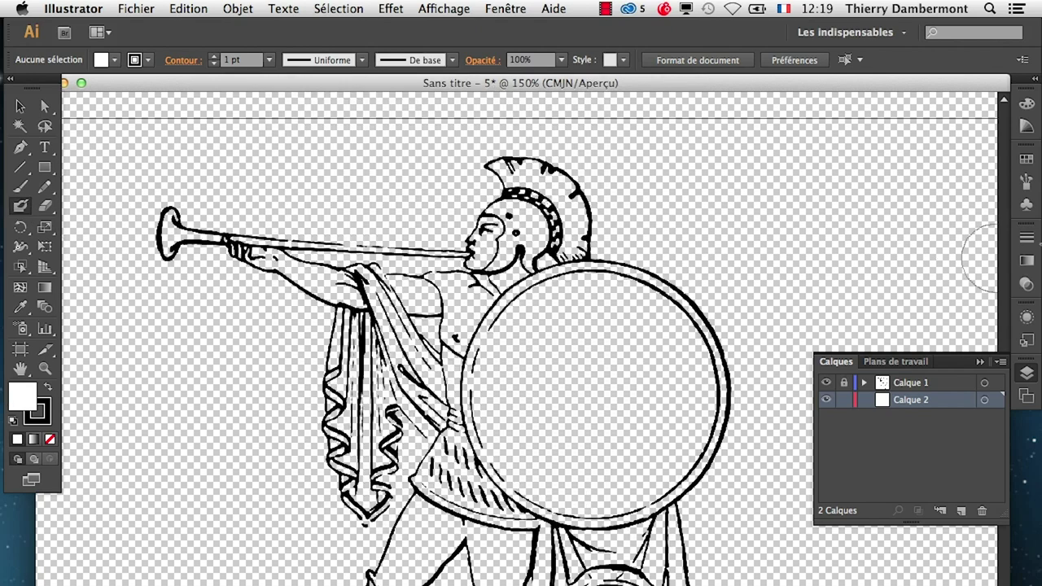
# Step: Set the fill to orange and the stroke to none from the Swatches
pyautogui.click(1026, 158)
pyautogui.click(829, 216)
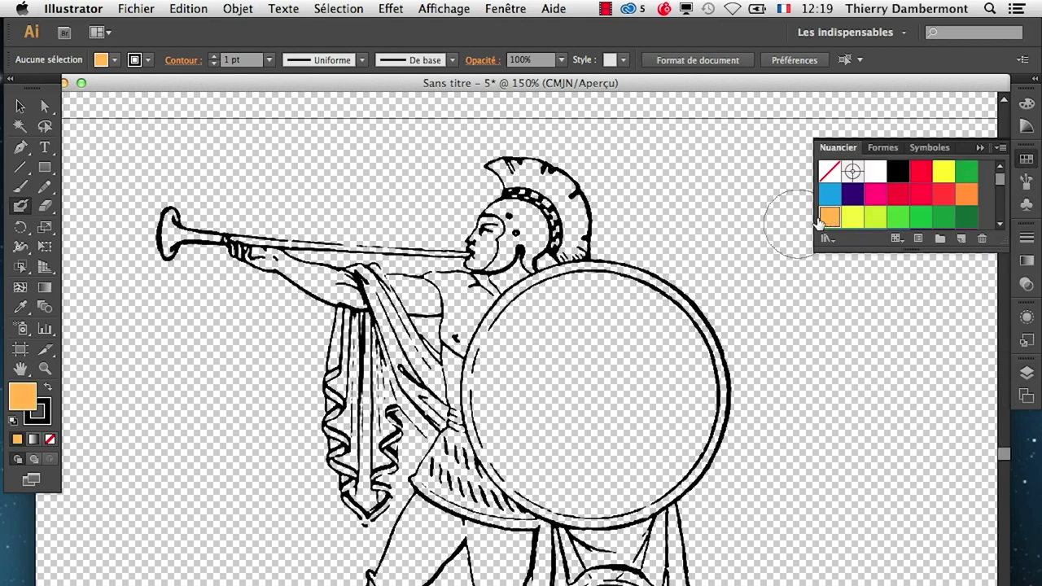
pyautogui.click(45, 419)
pyautogui.click(50, 439)
pyautogui.click(19, 399)
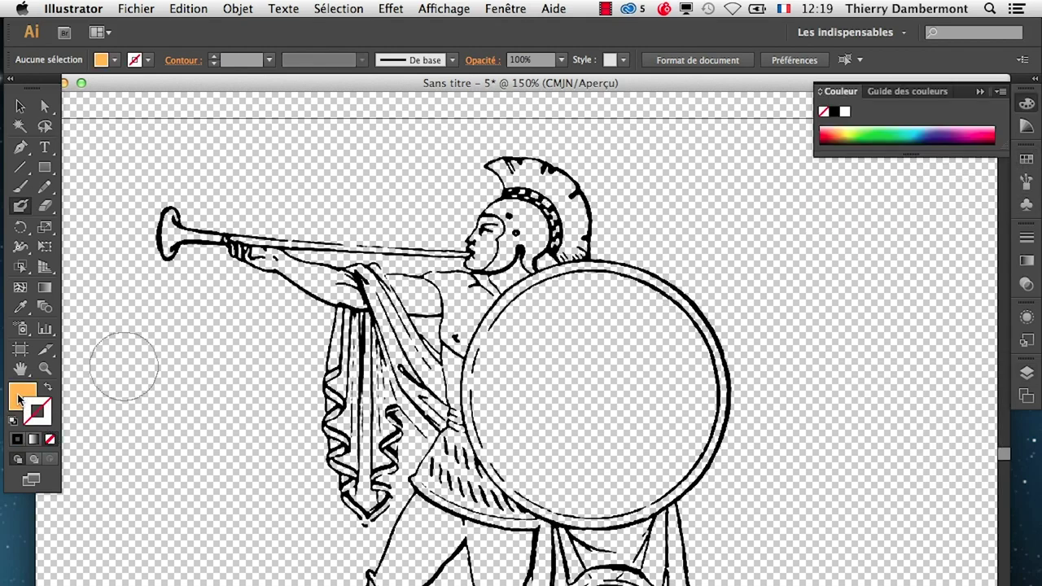
# Step: Paint orange over the shield's interior and top with the Blob Brush
pyautogui.moveTo(554, 415)
pyautogui.mouseDown()
pyautogui.moveTo(497, 358)
pyautogui.moveTo(513, 354)
pyautogui.moveTo(531, 310)
pyautogui.moveTo(600, 295)
pyautogui.moveTo(675, 335)
pyautogui.moveTo(693, 366)
pyautogui.moveTo(675, 434)
pyautogui.moveTo(616, 474)
pyautogui.moveTo(533, 439)
pyautogui.moveTo(489, 390)
pyautogui.moveTo(504, 359)
pyautogui.moveTo(502, 437)
pyautogui.moveTo(557, 480)
pyautogui.moveTo(627, 487)
pyautogui.moveTo(682, 464)
pyautogui.moveTo(705, 409)
pyautogui.moveTo(700, 350)
pyautogui.moveTo(665, 317)
pyautogui.moveTo(607, 417)
pyautogui.mouseUp()
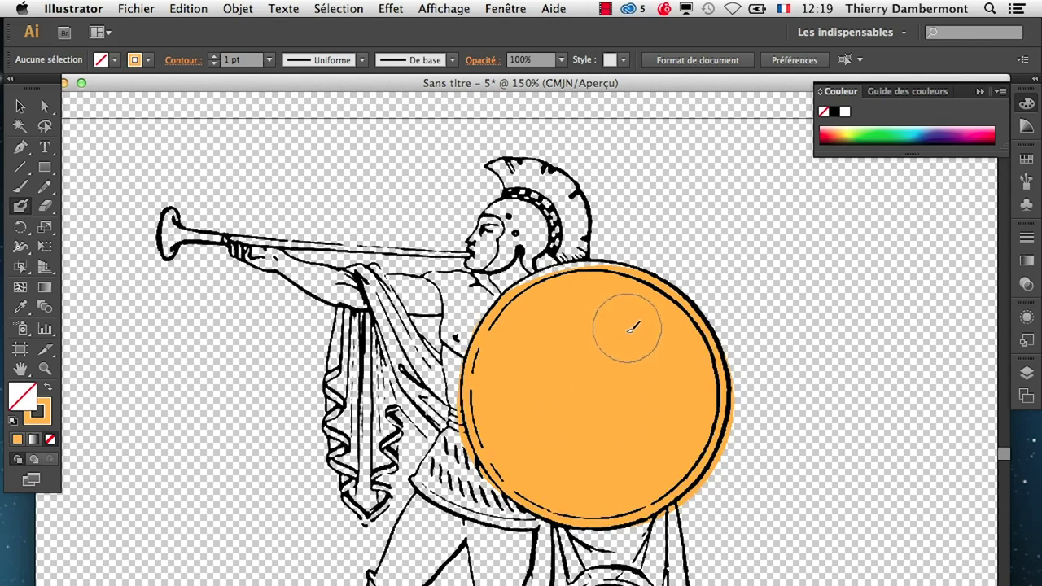
pyautogui.moveTo(641, 283)
pyautogui.mouseDown()
pyautogui.moveTo(616, 286)
pyautogui.moveTo(519, 359)
pyautogui.mouseUp()
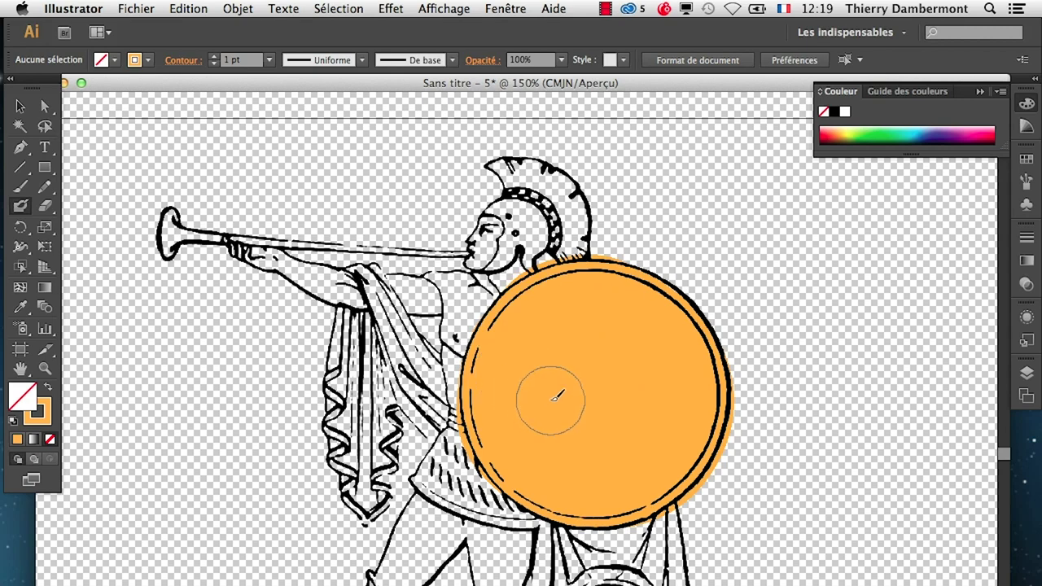
pyautogui.click(45, 206)
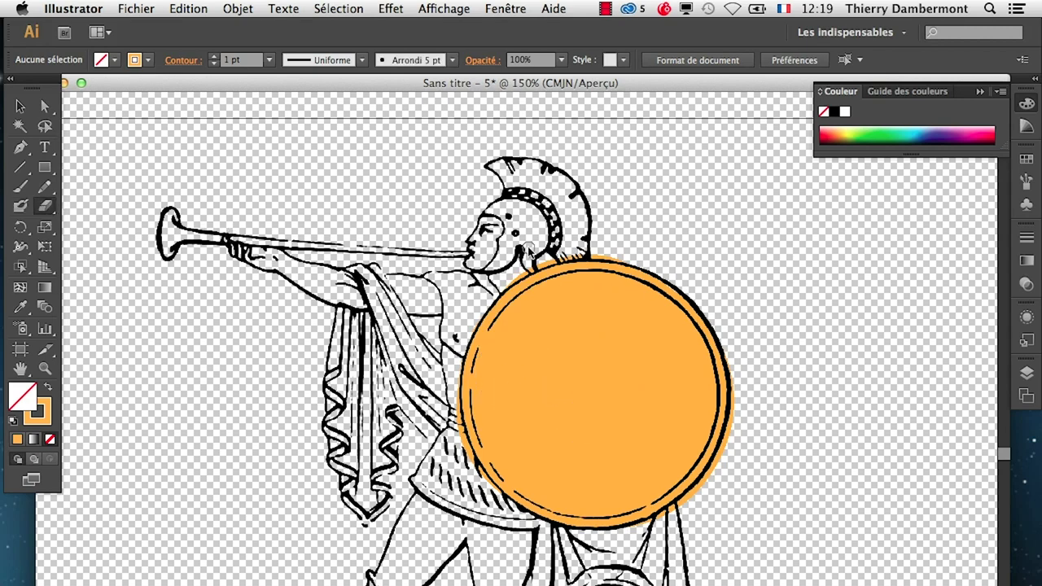
# Step: Erase stray orange along the shield's top edge and set the eraser to 0°, 48 pt
pyautogui.moveTo(619, 250); pyautogui.dragTo(540, 276)
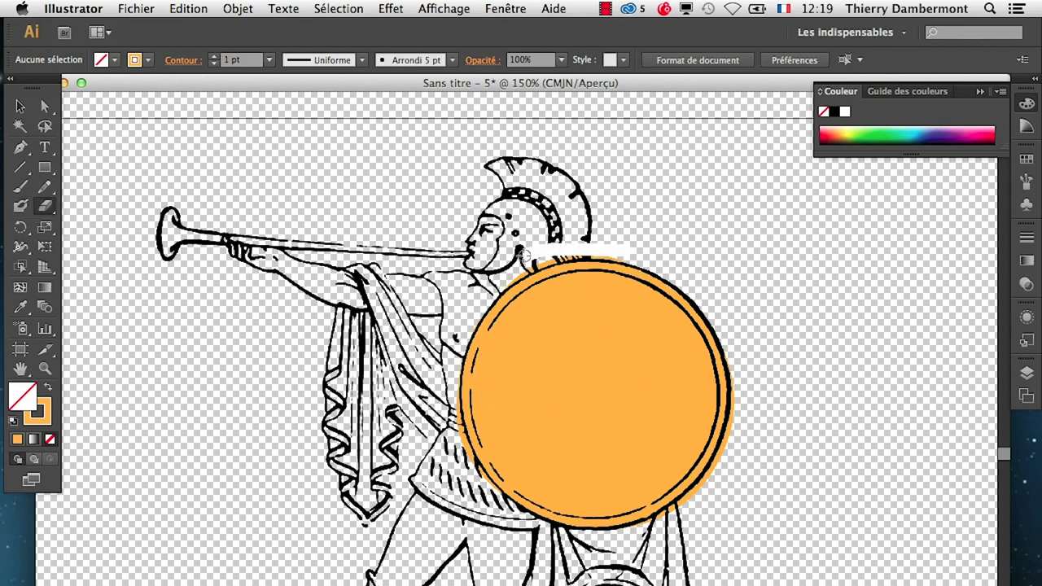
pyautogui.moveTo(595, 256); pyautogui.dragTo(506, 272)
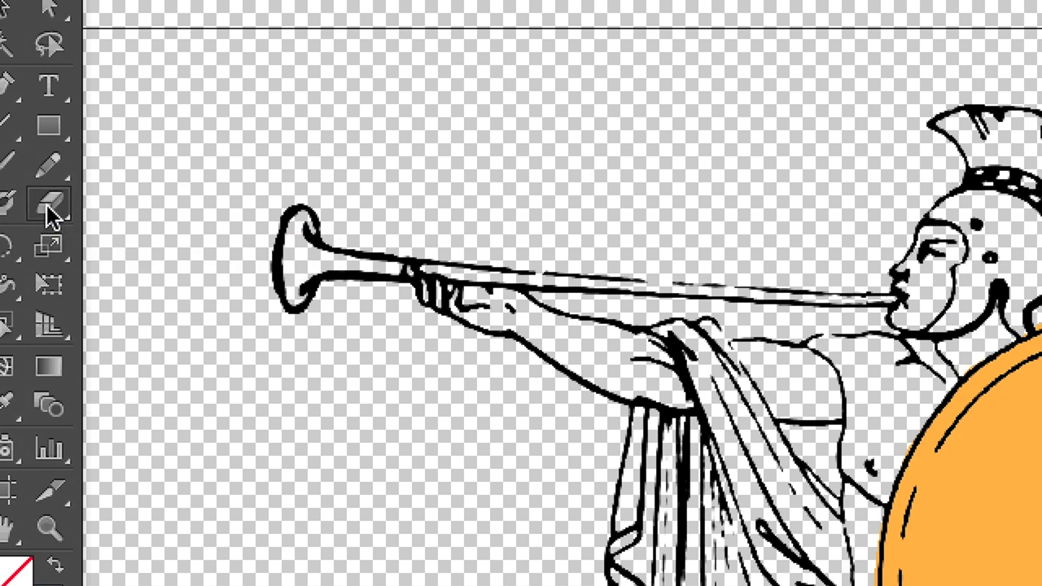
pyautogui.doubleClick(51, 213)
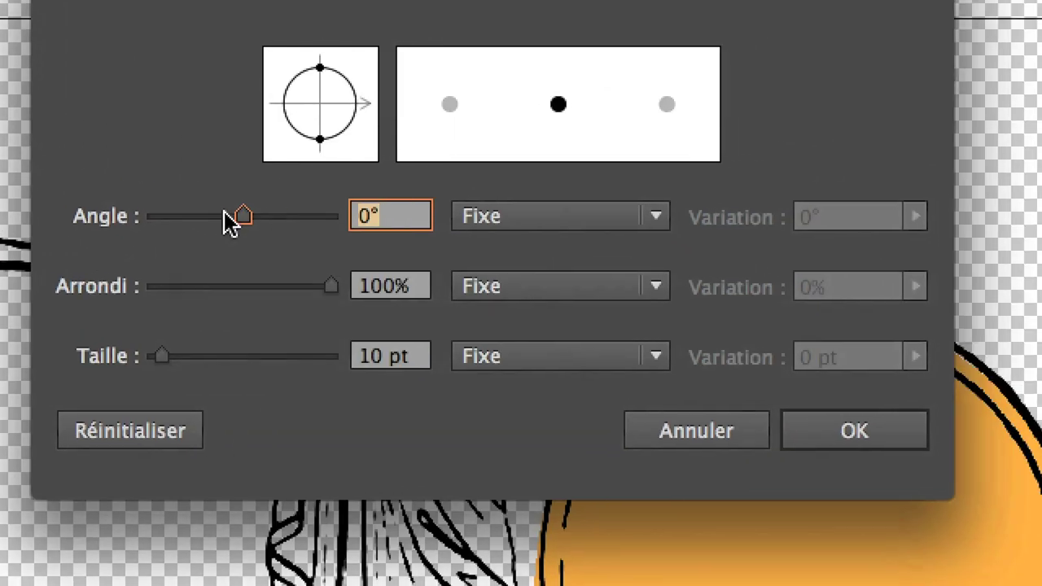
pyautogui.moveTo(239, 223); pyautogui.dragTo(231, 218)
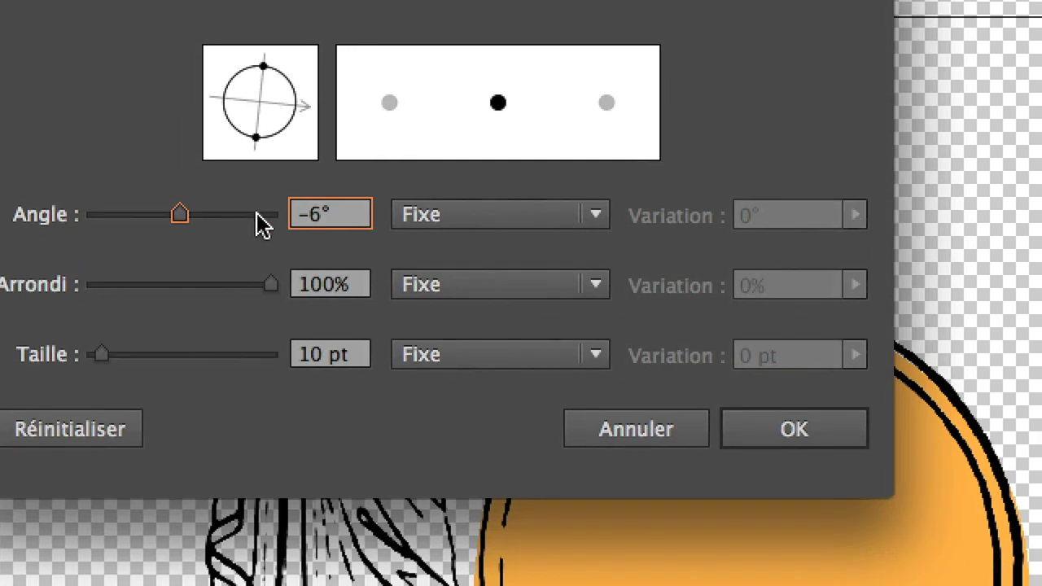
pyautogui.write('0')
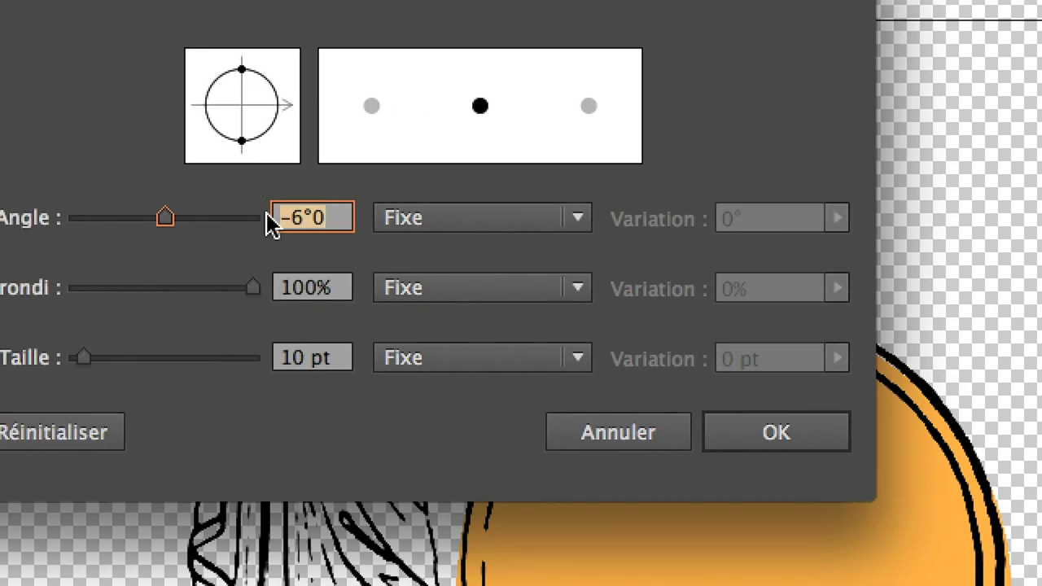
pyautogui.write('0')
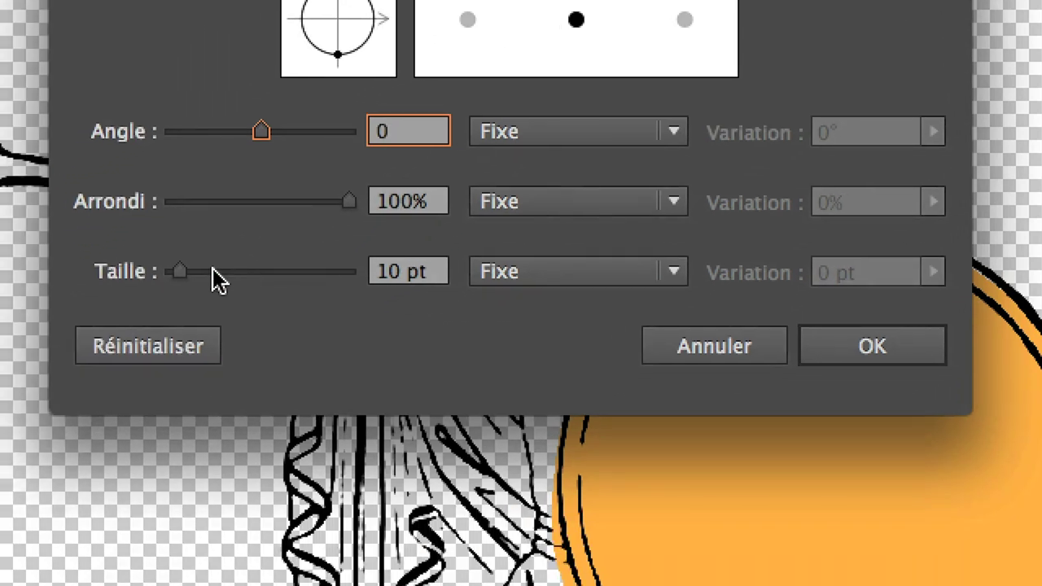
pyautogui.click(200, 281)
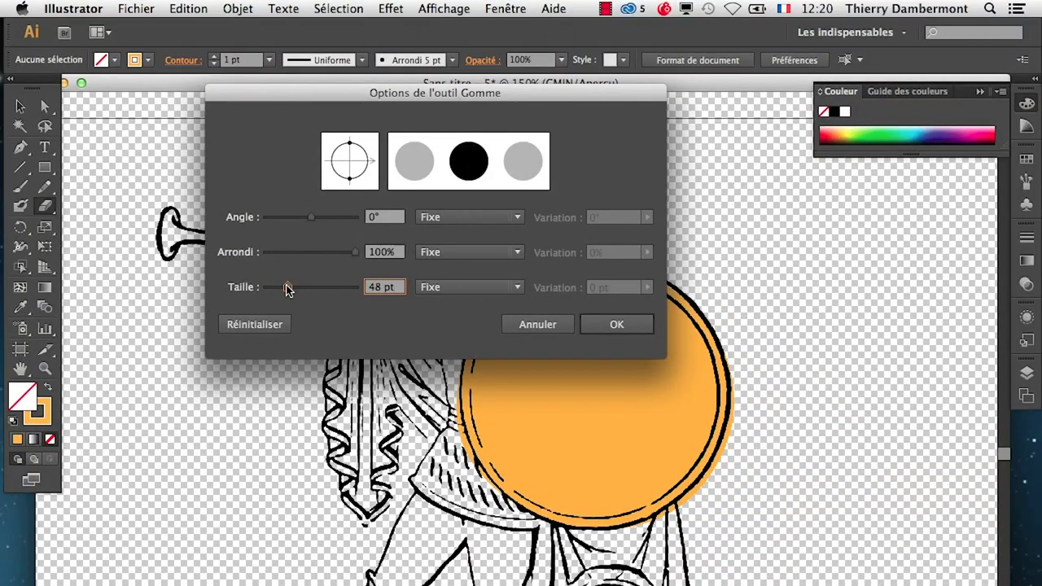
pyautogui.click(619, 324)
# Step: Dismiss the Blob Brush options unchanged and reopen the Eraser options
pyautogui.doubleClick(20, 206)
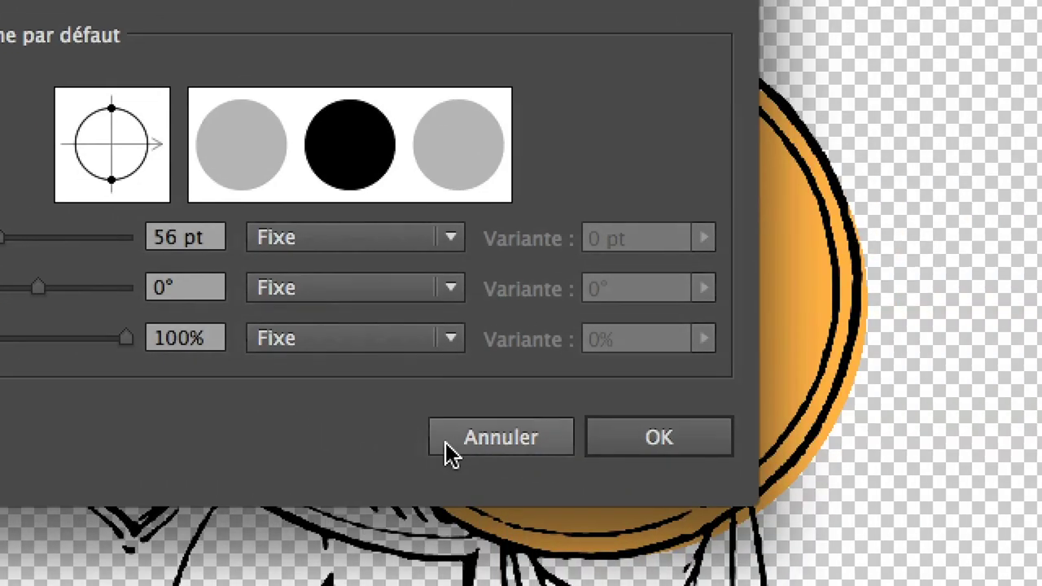
pyautogui.click(753, 525)
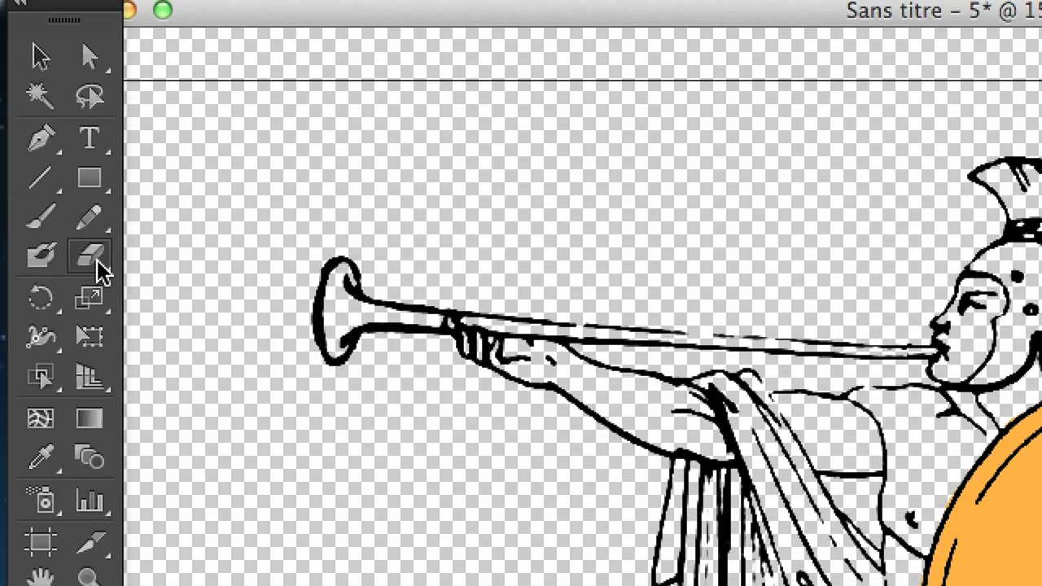
pyautogui.doubleClick(90, 163)
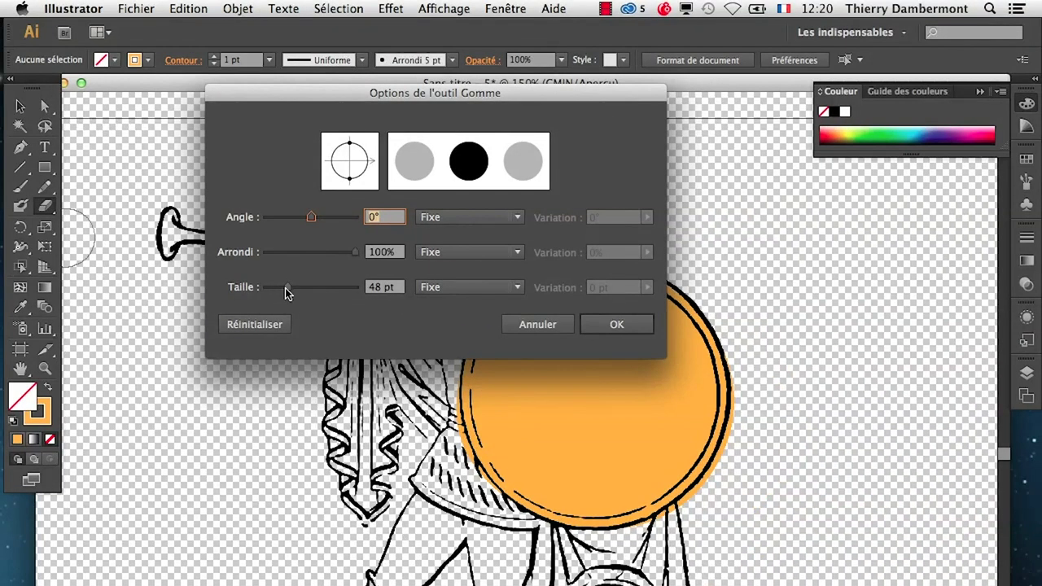
pyautogui.moveTo(323, 80)
pyautogui.mouseDown()
pyautogui.moveTo(652, 244)
pyautogui.moveTo(255, 488)
pyautogui.moveTo(224, 535)
pyautogui.mouseUp()
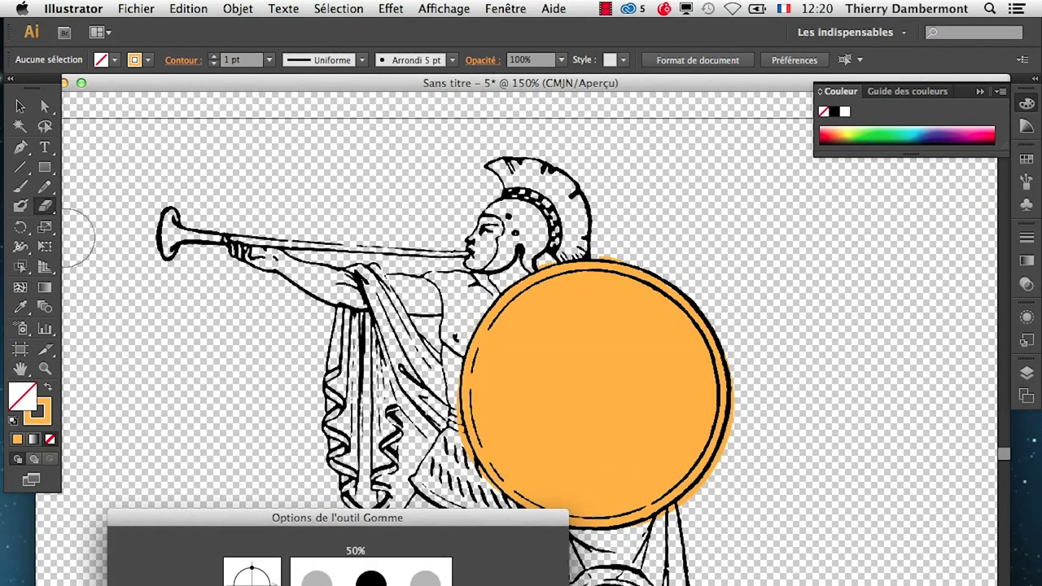
# Step: Confirm the Eraser options and zoom in on the shield
pyautogui.press('Return')
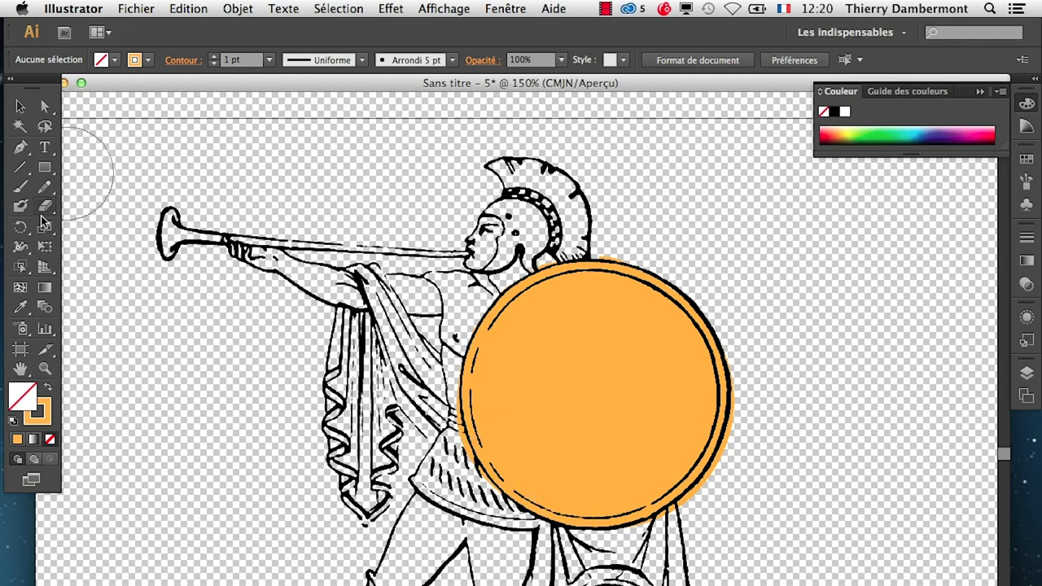
pyautogui.doubleClick(44, 212)
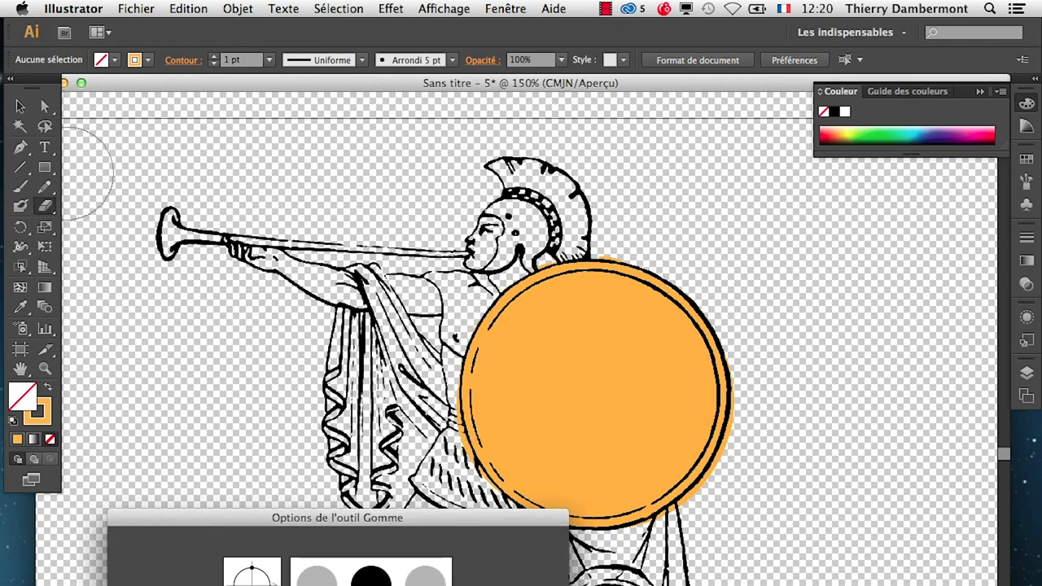
pyautogui.press('Return')
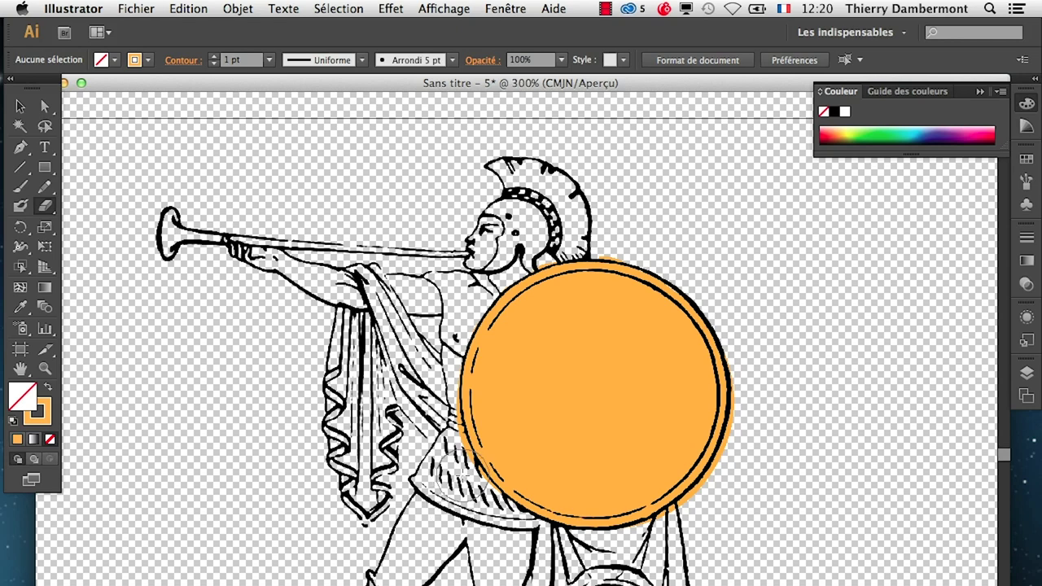
pyautogui.scroll(2, 452, 509)
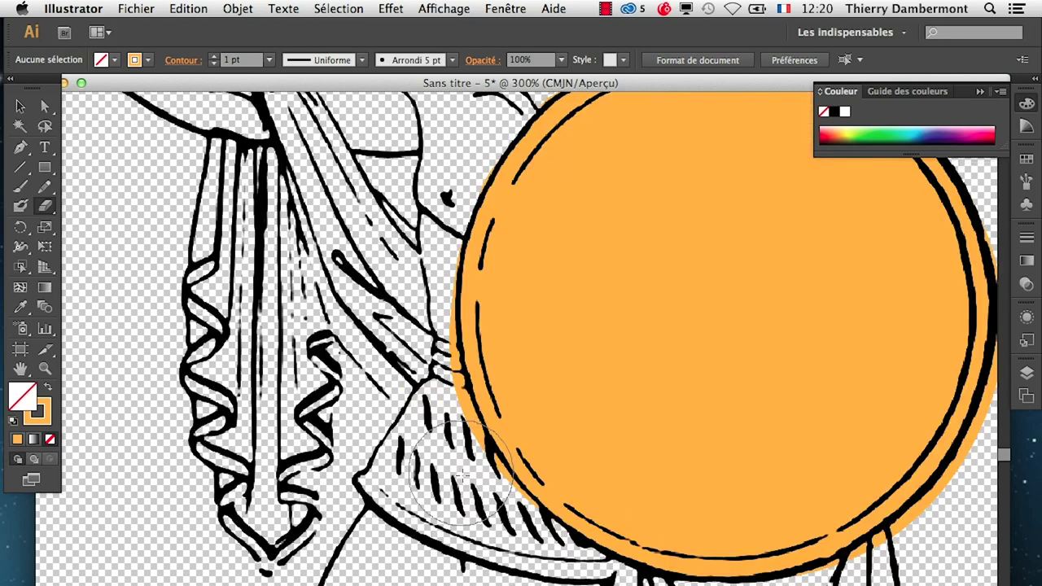
pyautogui.doubleClick(45, 207)
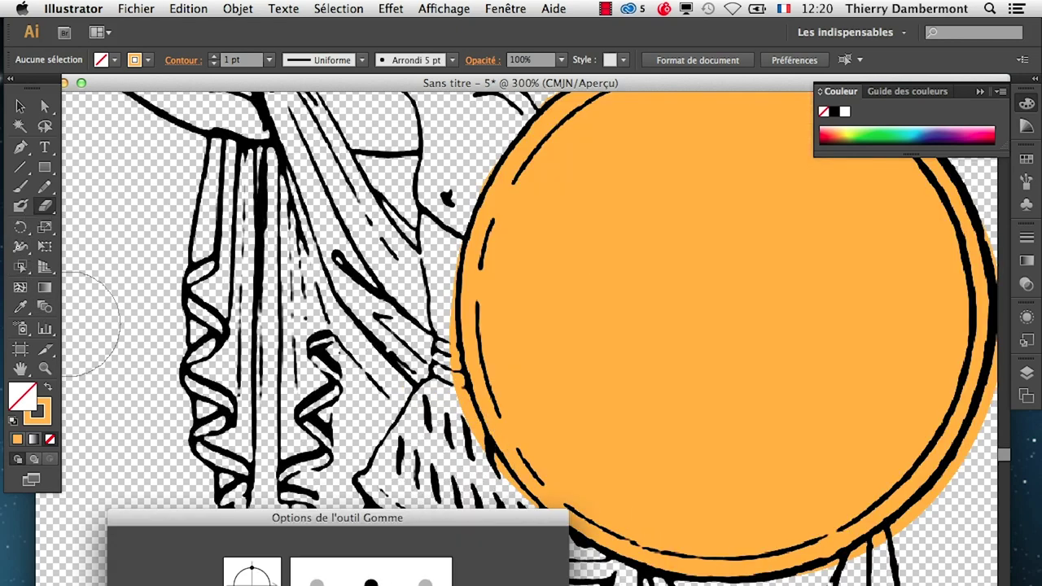
pyautogui.press('Return')
# Step: Erase orange overflowing the shield's left, top, right and bottom edges
pyautogui.moveTo(429, 263); pyautogui.dragTo(570, 561)
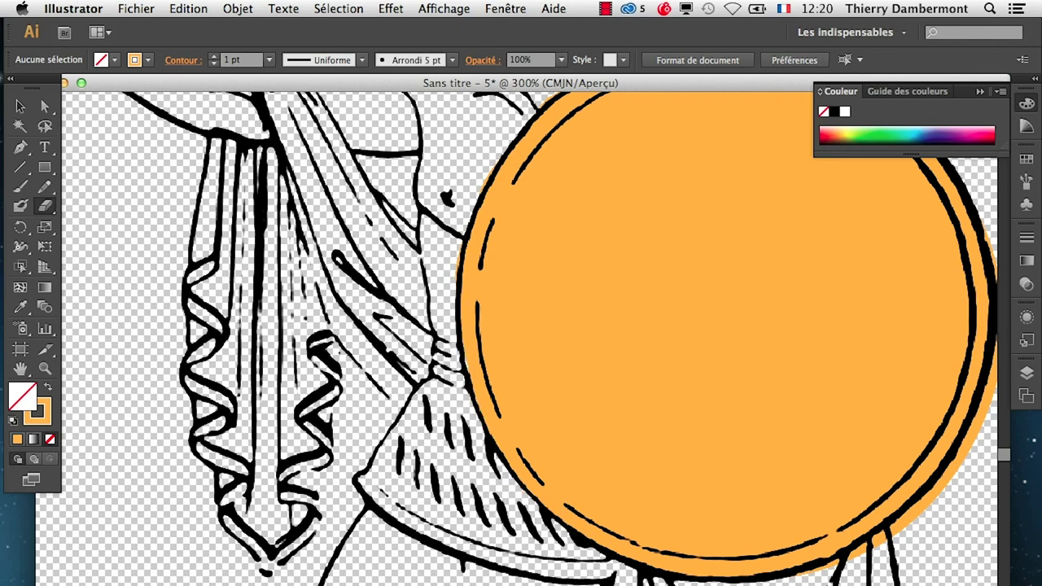
pyautogui.hotkey('ctrl', '-')
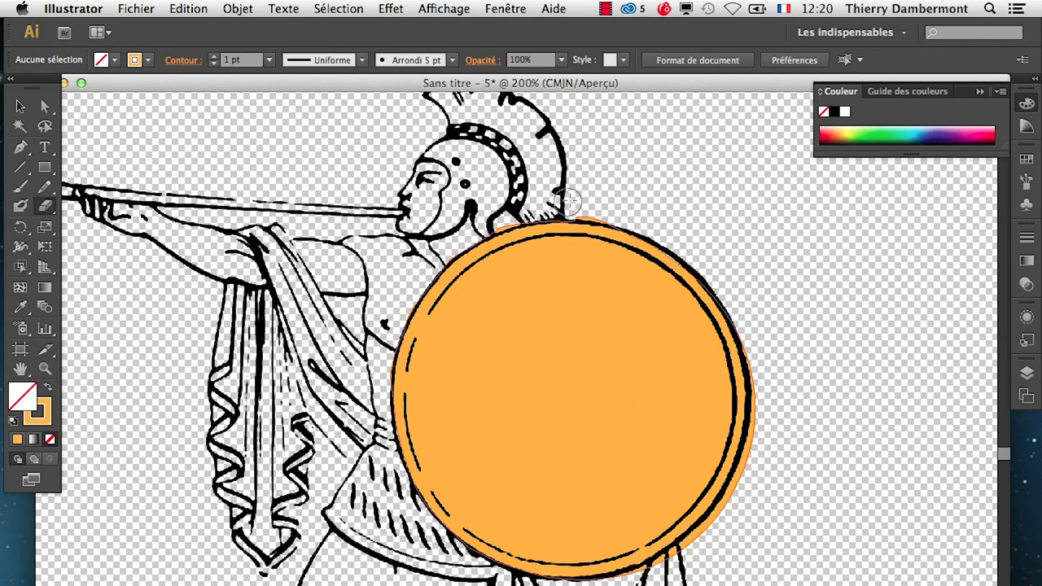
pyautogui.moveTo(569, 199)
pyautogui.mouseDown()
pyautogui.moveTo(689, 240)
pyautogui.moveTo(518, 213)
pyautogui.moveTo(407, 269)
pyautogui.mouseUp()
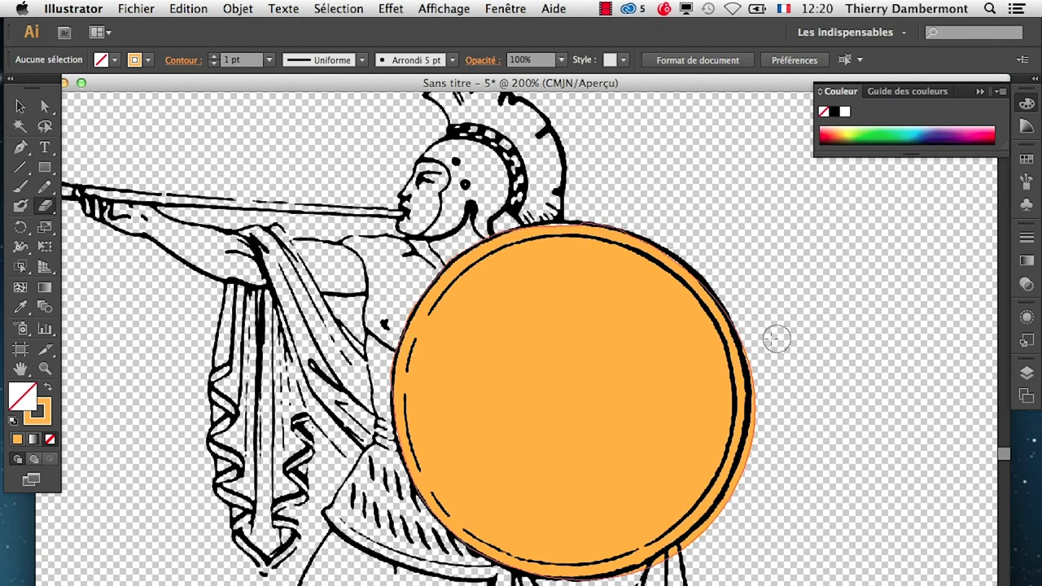
pyautogui.moveTo(776, 339)
pyautogui.mouseDown()
pyautogui.moveTo(708, 539)
pyautogui.moveTo(651, 582)
pyautogui.mouseUp()
pyautogui.moveTo(728, 527); pyautogui.dragTo(554, 582)
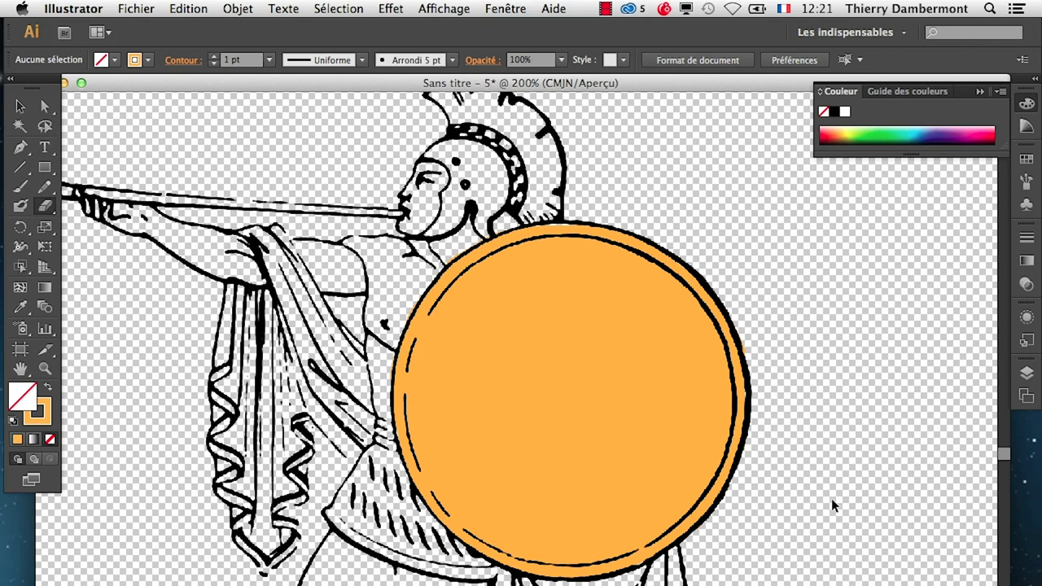
# Step: Float the Layers panel and add Calque 3 below Calque 2
pyautogui.click(1027, 372)
pyautogui.moveTo(821, 359); pyautogui.dragTo(756, 221)
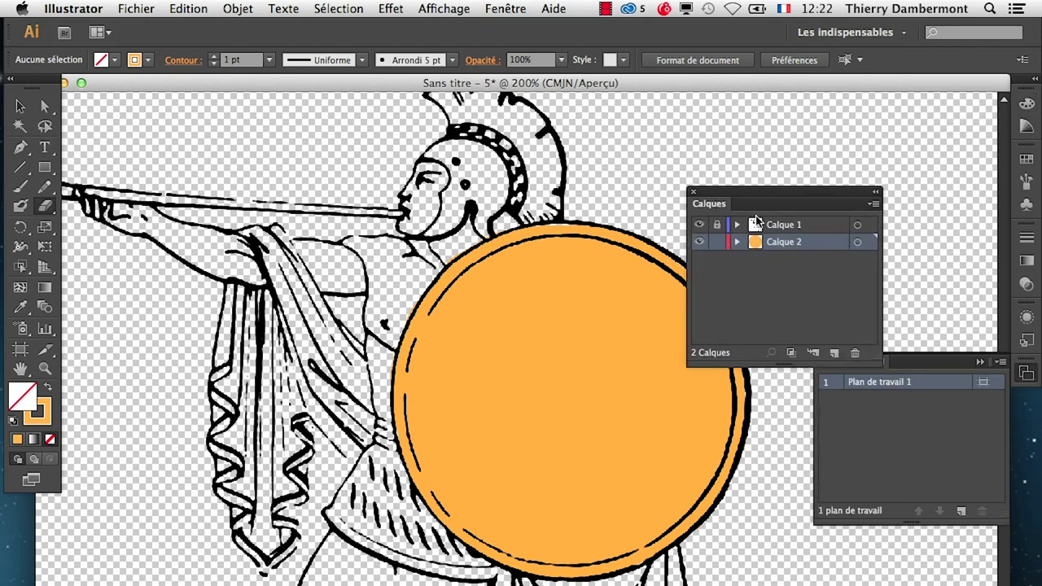
pyautogui.click(974, 362)
pyautogui.click(834, 352)
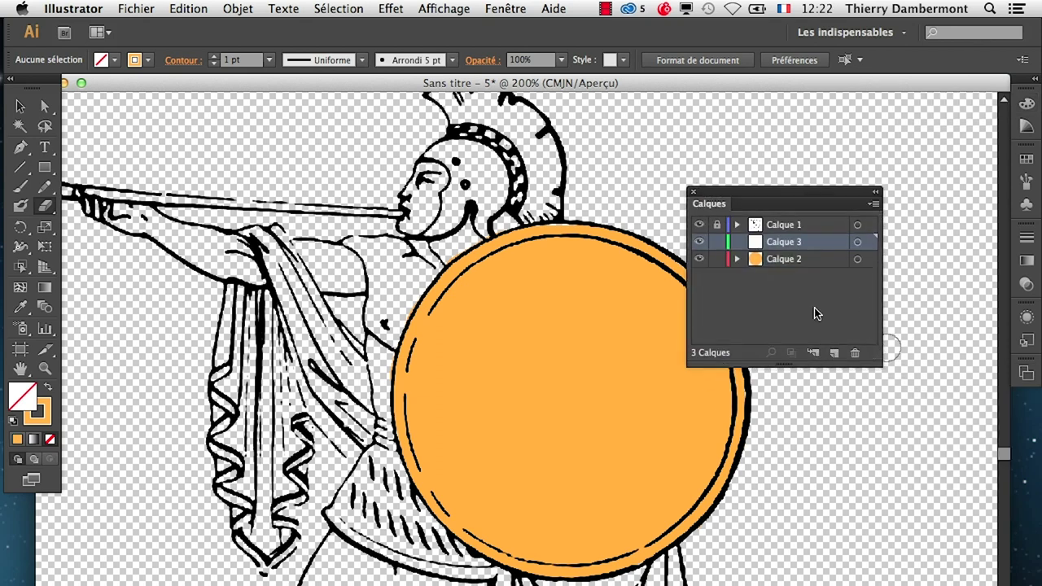
pyautogui.moveTo(795, 245); pyautogui.dragTo(792, 268)
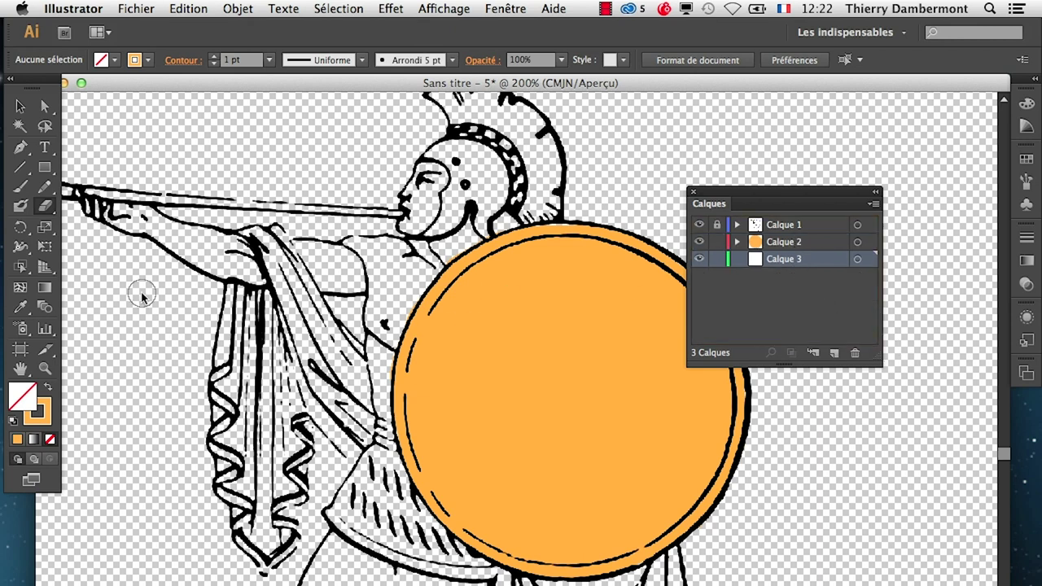
# Step: Float and enlarge the Swatches panel, then choose dark green as the fill
pyautogui.click(49, 387)
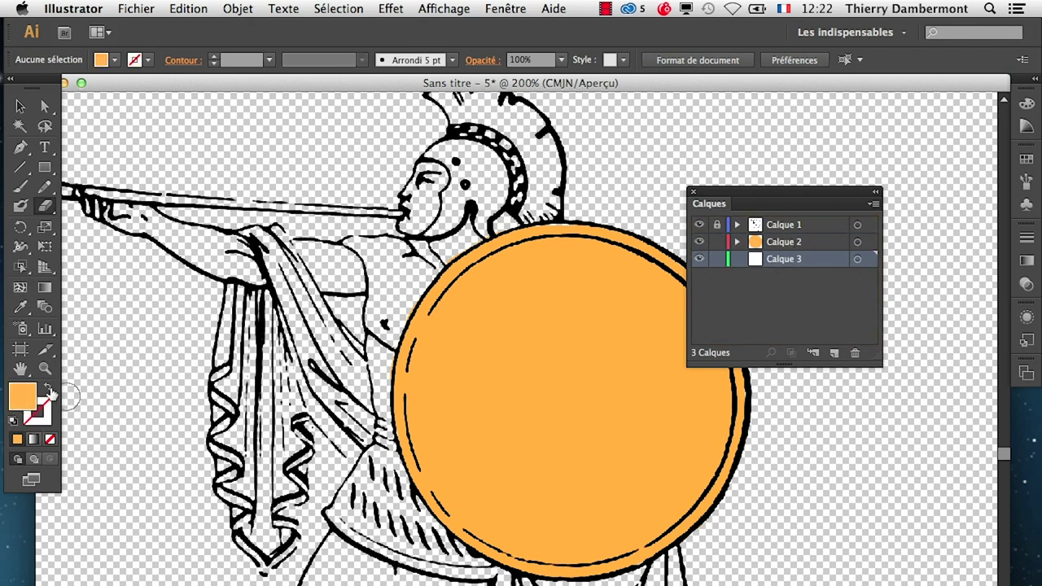
pyautogui.click(1019, 158)
pyautogui.moveTo(836, 154); pyautogui.dragTo(726, 455)
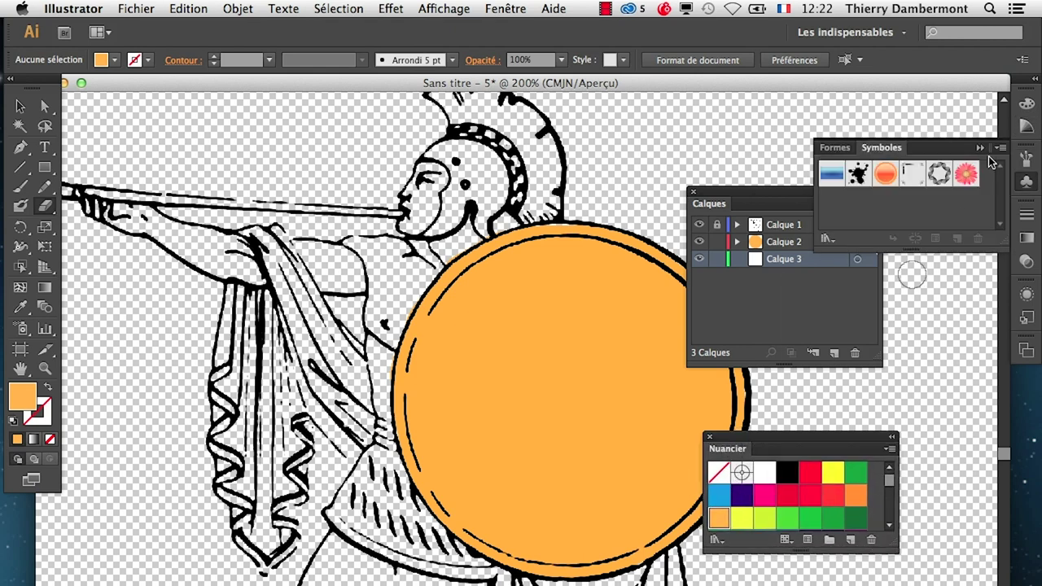
pyautogui.moveTo(892, 540); pyautogui.dragTo(924, 584)
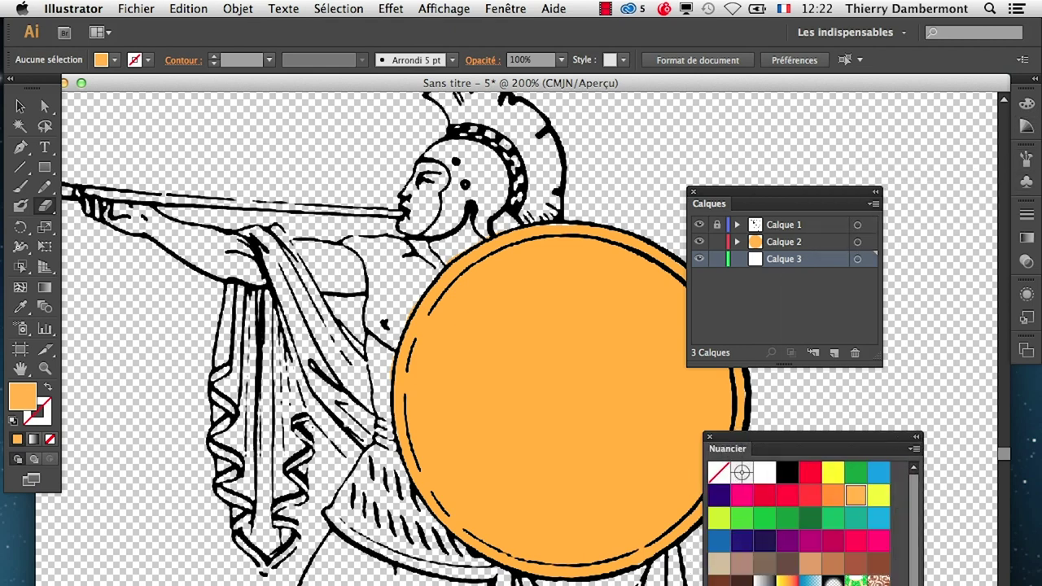
pyautogui.click(810, 518)
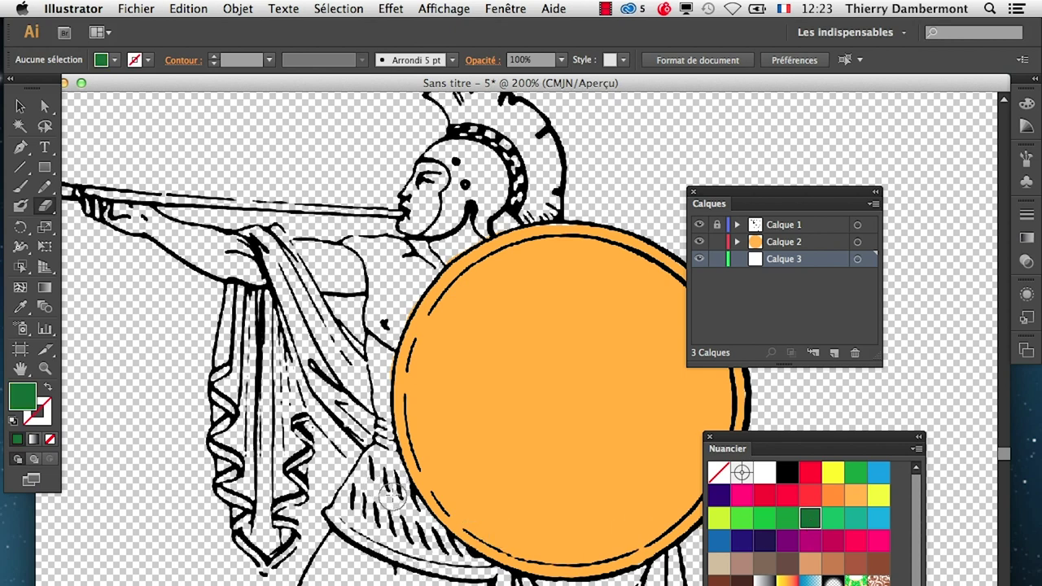
pyautogui.click(20, 205)
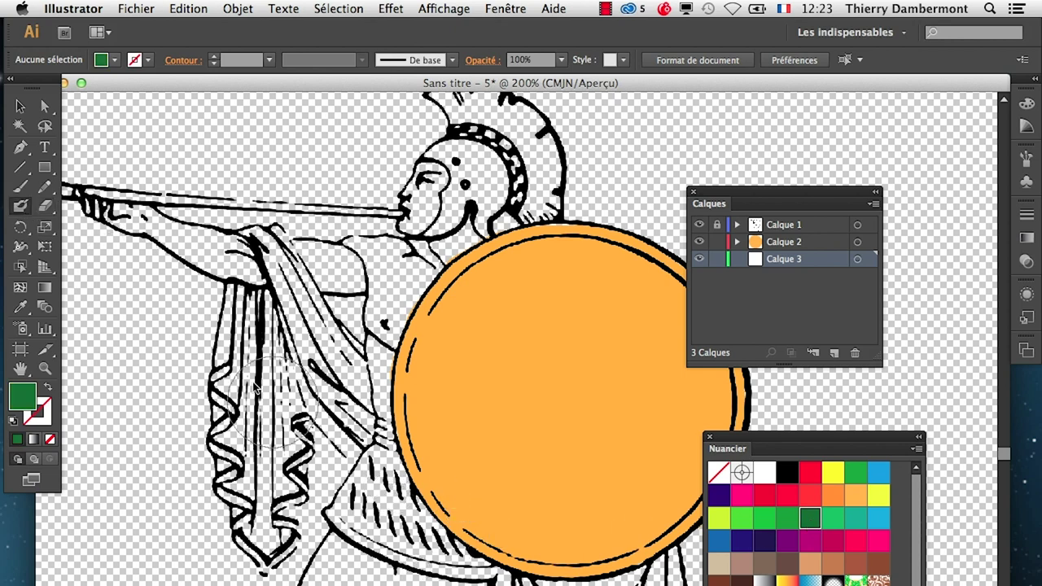
# Step: Set the Blob Brush size to 23 pt
pyautogui.doubleClick(21, 207)
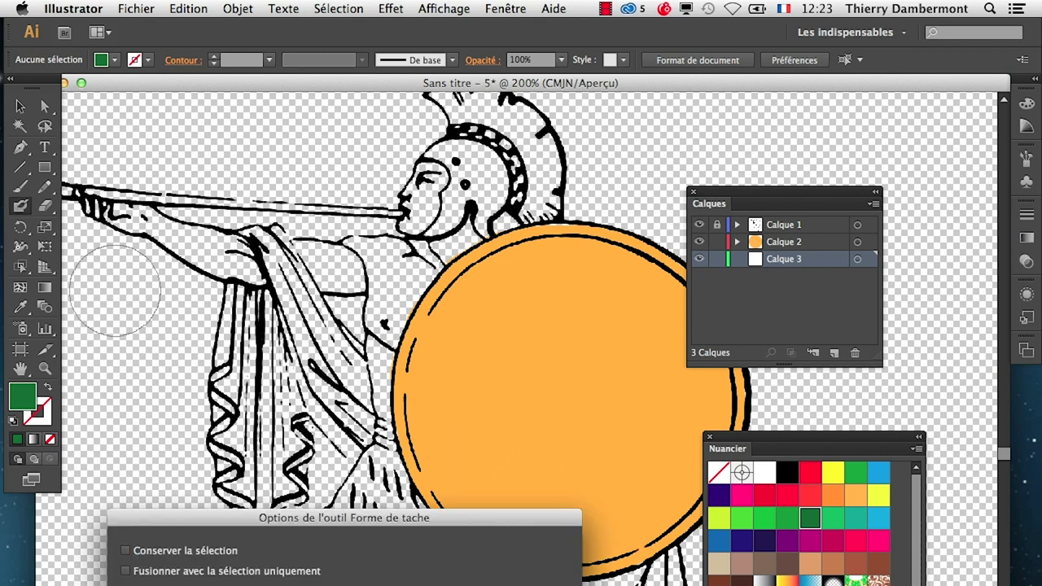
pyautogui.moveTo(366, 523); pyautogui.dragTo(368, 314)
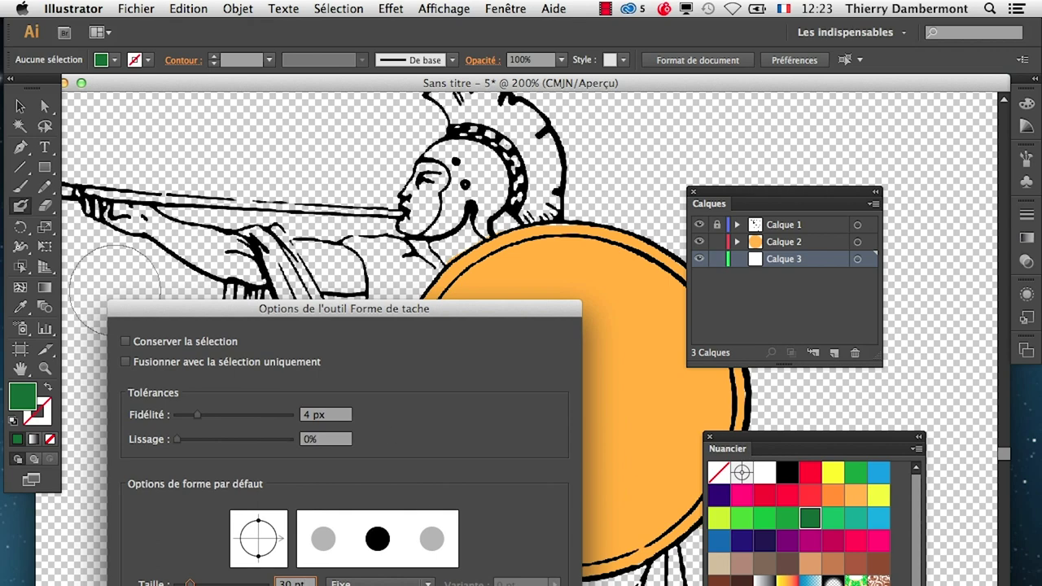
pyautogui.press('Return')
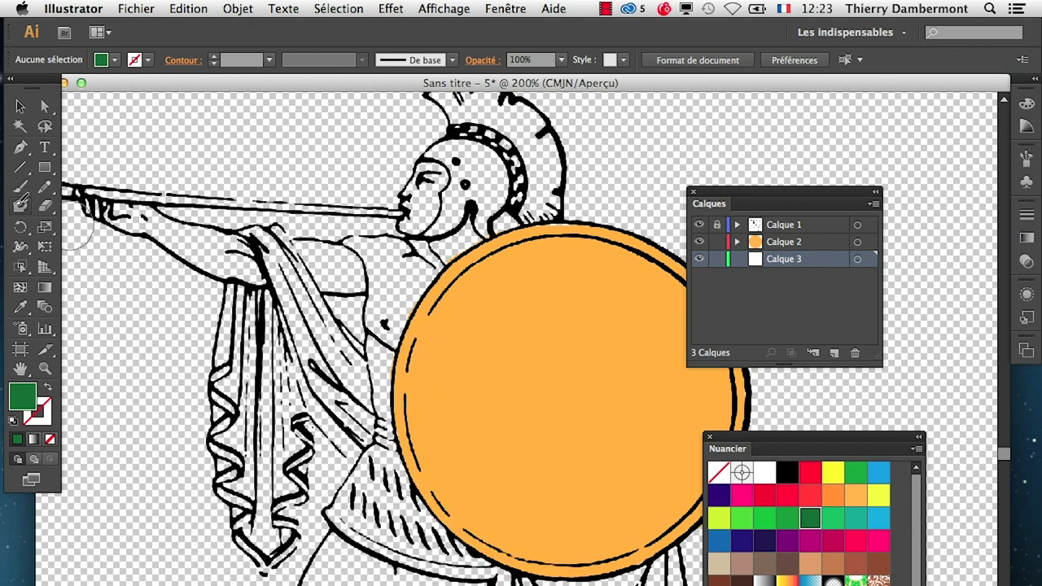
pyautogui.doubleClick(18, 207)
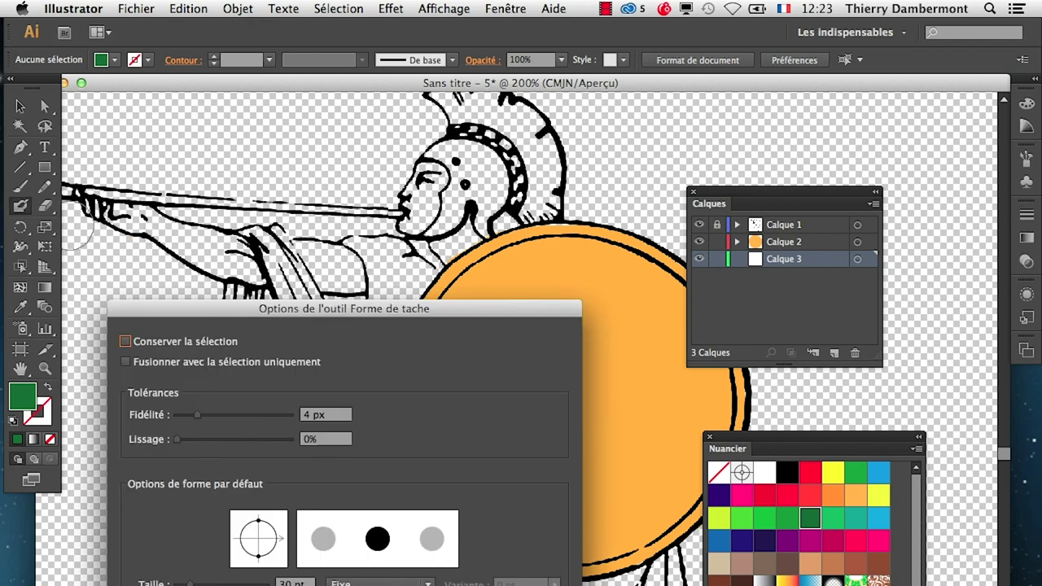
pyautogui.moveTo(190, 584); pyautogui.dragTo(186, 583)
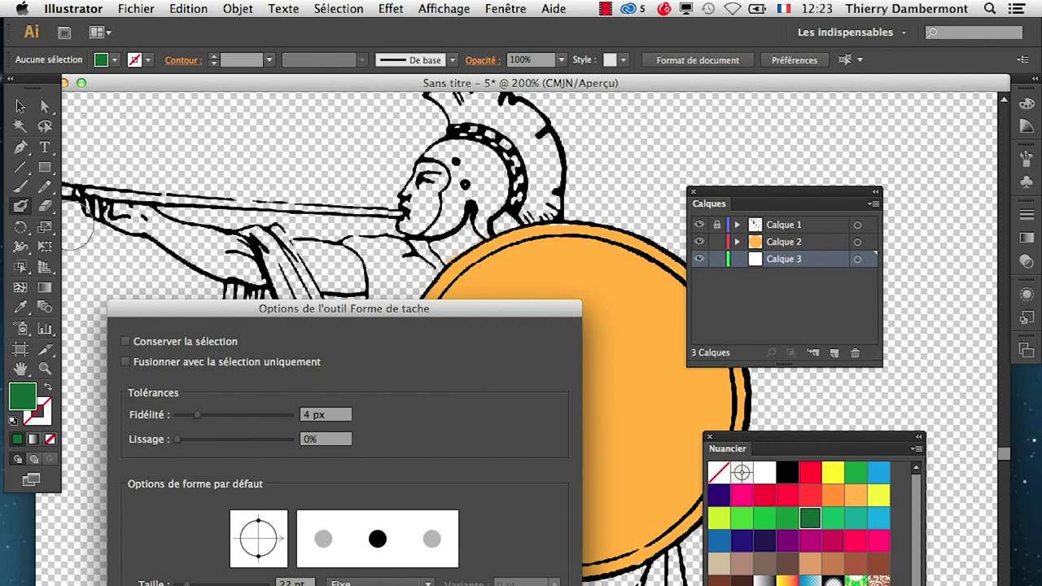
pyautogui.press('Return')
# Step: Paint the trumpeter's tunic and left shoulder dark green
pyautogui.click(342, 511)
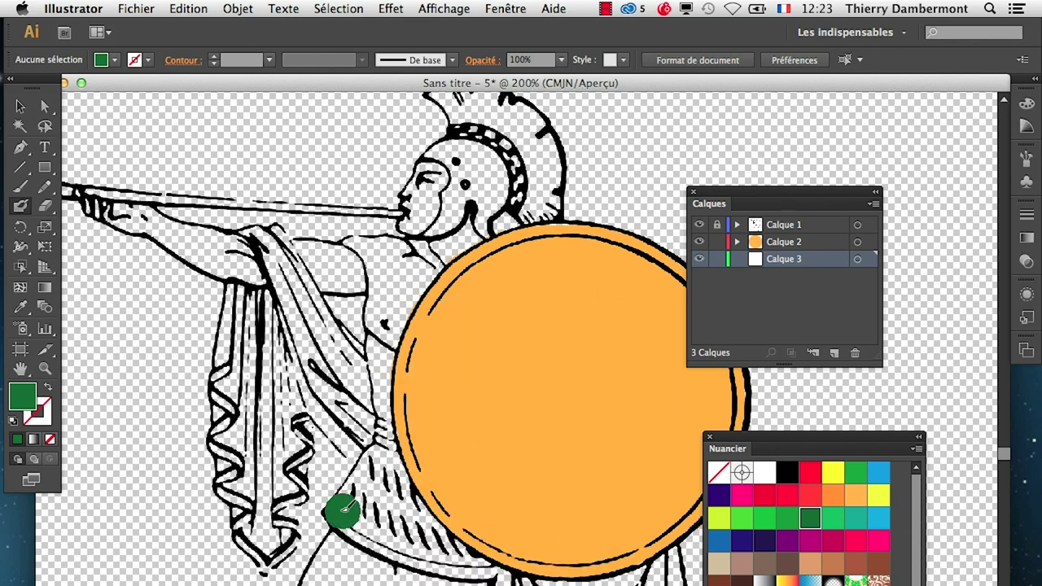
pyautogui.moveTo(344, 509)
pyautogui.mouseDown()
pyautogui.moveTo(389, 440)
pyautogui.moveTo(381, 360)
pyautogui.moveTo(398, 301)
pyautogui.moveTo(379, 245)
pyautogui.moveTo(366, 268)
pyautogui.moveTo(405, 278)
pyautogui.moveTo(415, 248)
pyautogui.moveTo(431, 273)
pyautogui.moveTo(428, 244)
pyautogui.moveTo(399, 456)
pyautogui.moveTo(503, 570)
pyautogui.moveTo(464, 574)
pyautogui.moveTo(415, 533)
pyautogui.moveTo(360, 513)
pyautogui.moveTo(431, 574)
pyautogui.moveTo(469, 560)
pyautogui.mouseUp()
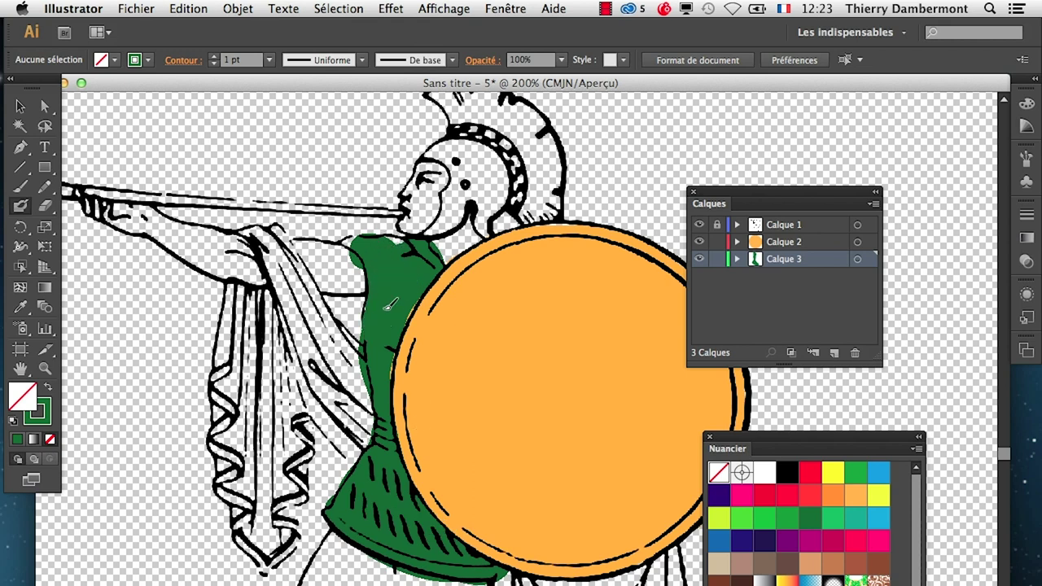
pyautogui.moveTo(394, 250); pyautogui.dragTo(342, 256)
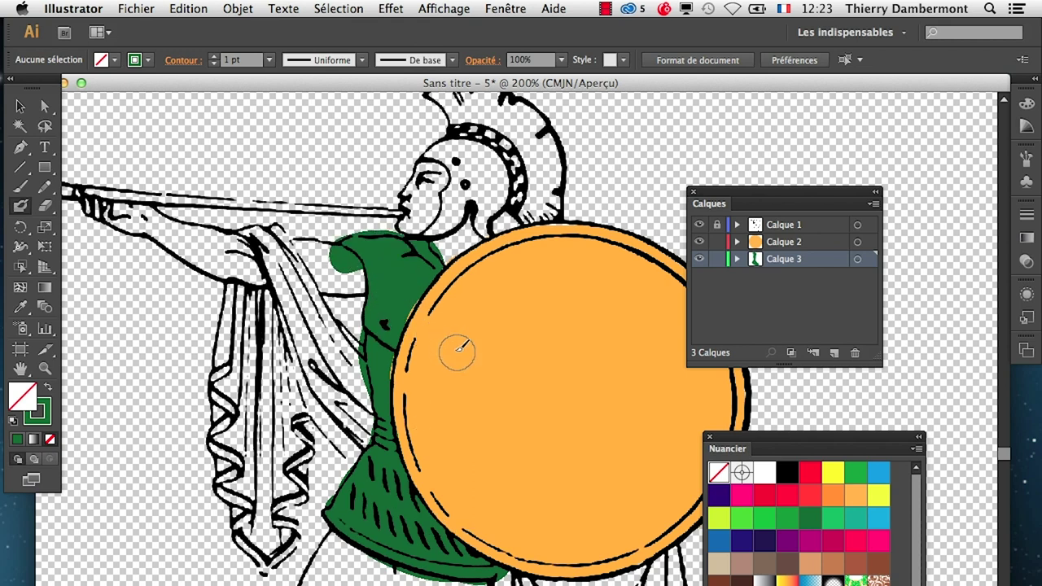
pyautogui.hscroll(-5, 521, 350)
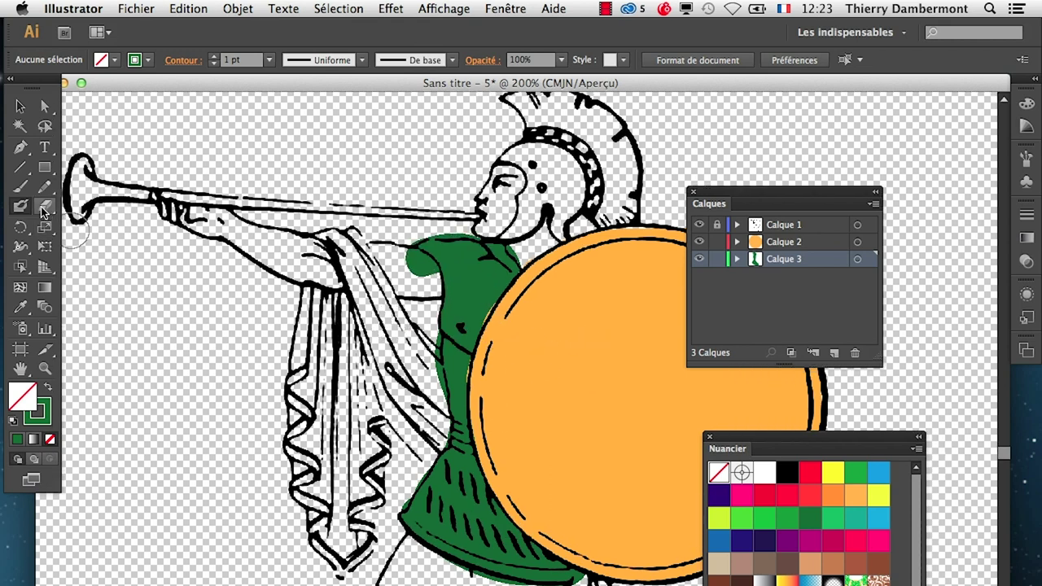
# Step: Erase the green bulge past the shoulder, add Calque 4 at the bottom, and view at 150%
pyautogui.click(45, 206)
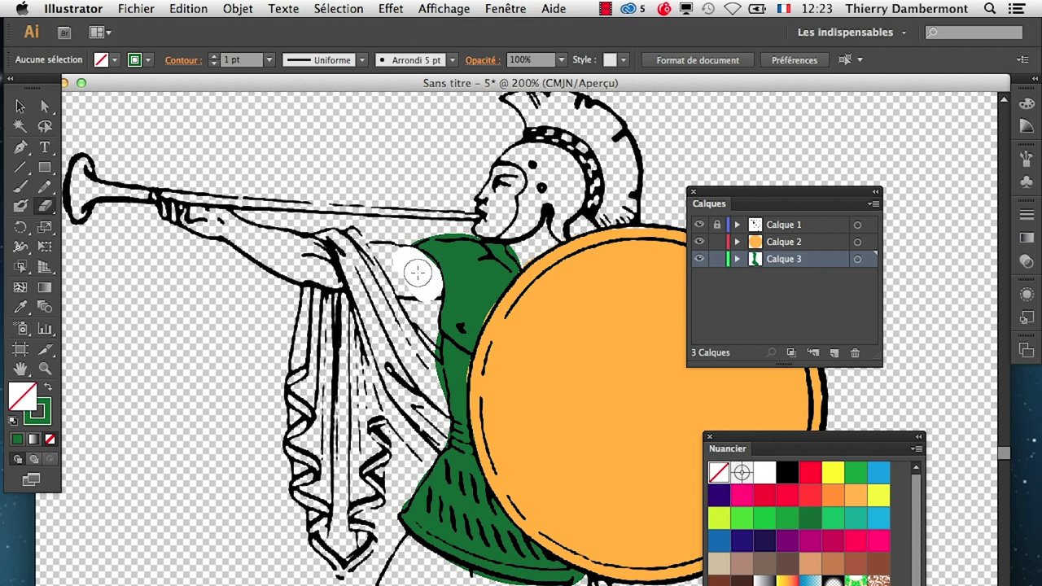
pyautogui.moveTo(389, 256); pyautogui.dragTo(427, 289)
pyautogui.click(834, 353)
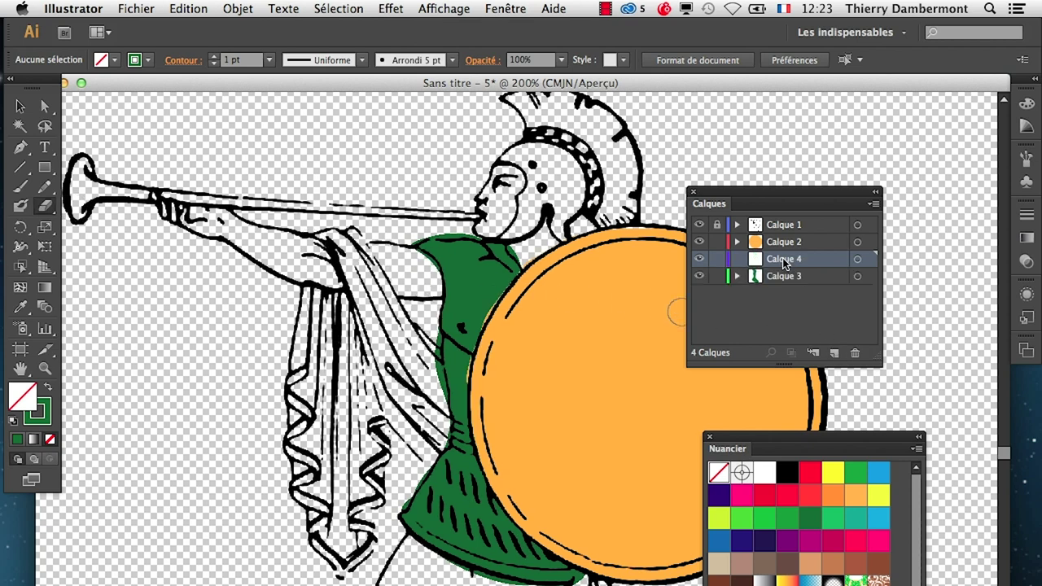
pyautogui.moveTo(784, 261); pyautogui.dragTo(787, 281)
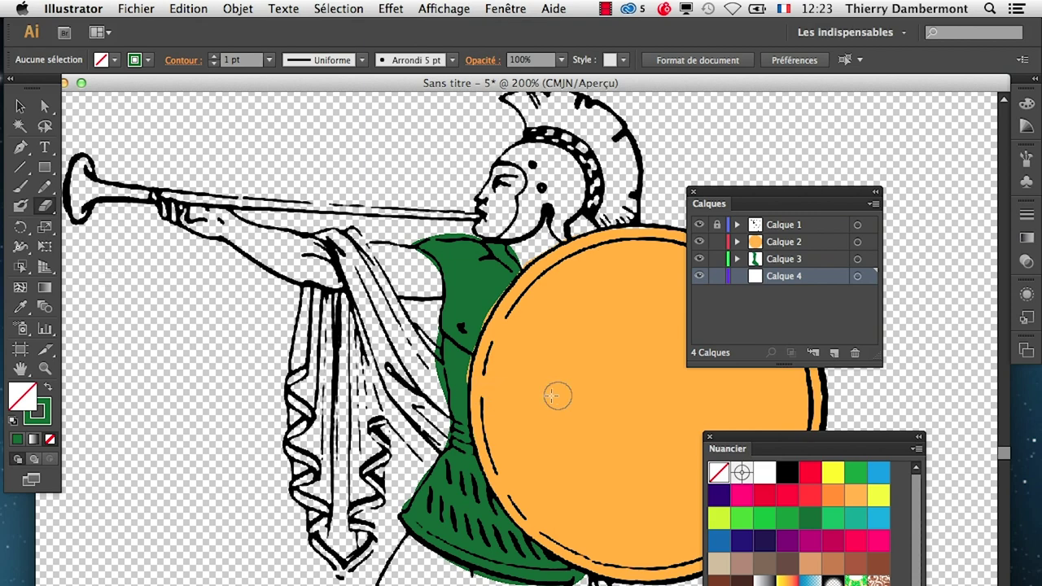
pyautogui.click(18, 371)
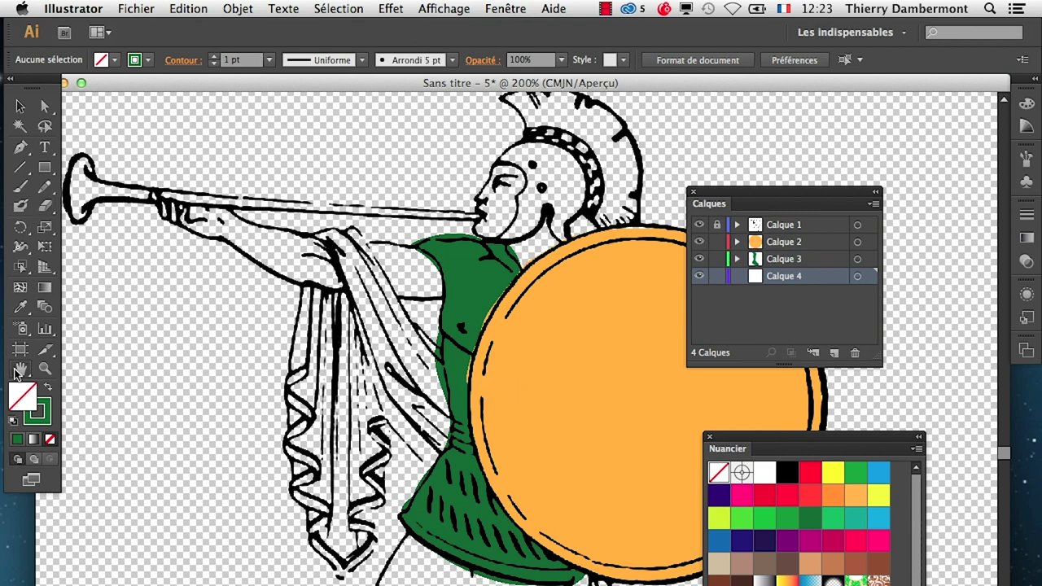
pyautogui.moveTo(428, 380); pyautogui.dragTo(359, 371)
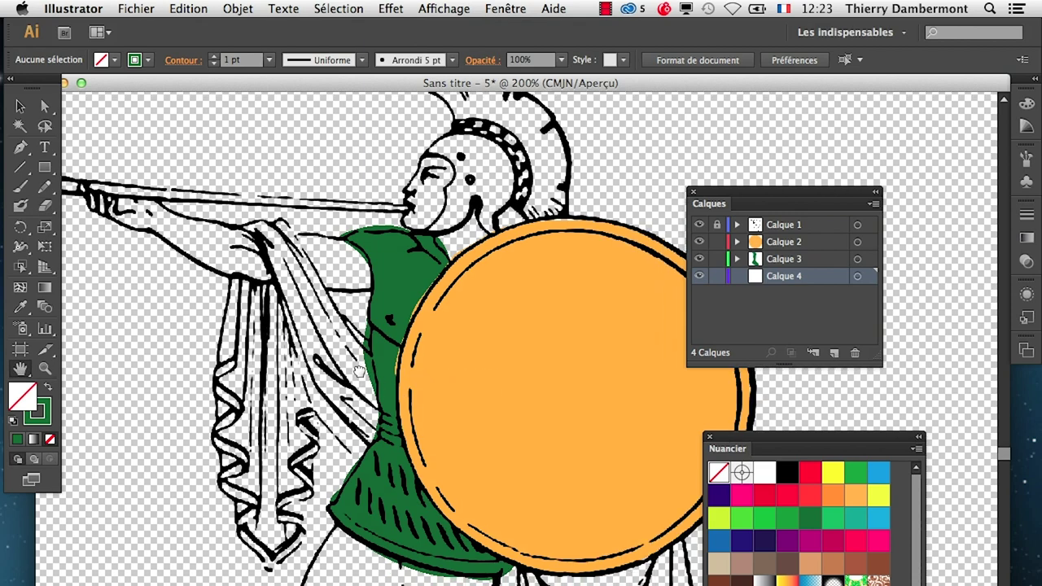
pyautogui.keyDown('ctrl'); pyautogui.keyDown('alt'); pyautogui.click(460, 371); pyautogui.keyUp('alt'); pyautogui.keyUp('ctrl')
pyautogui.moveTo(543, 361); pyautogui.dragTo(476, 269)
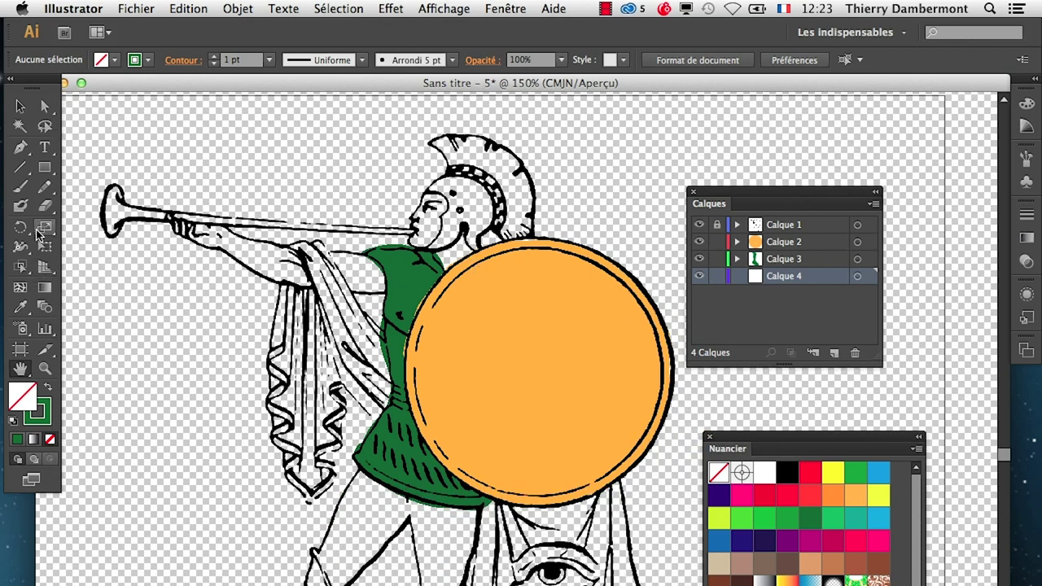
# Step: Set a tan fill with no stroke, undoing a mis-coloured arm stroke
pyautogui.click(21, 206)
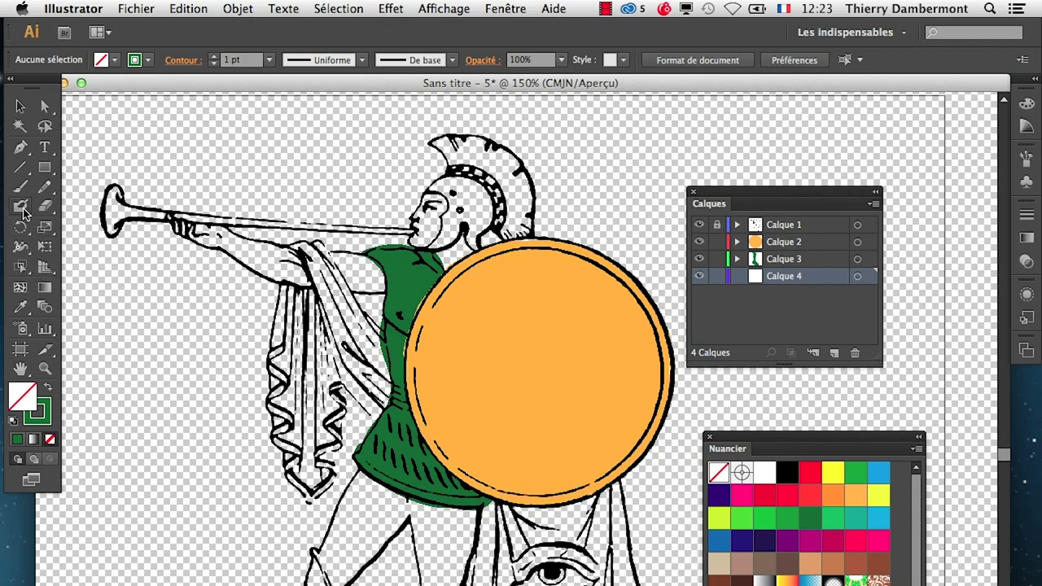
pyautogui.click(719, 562)
pyautogui.moveTo(253, 251); pyautogui.dragTo(391, 275)
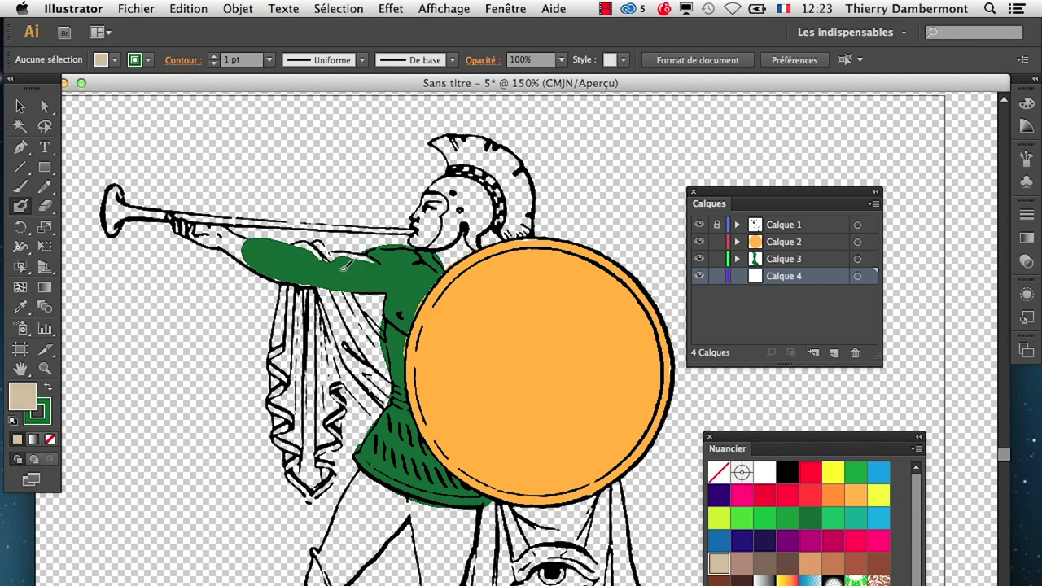
pyautogui.press('cmd+z')
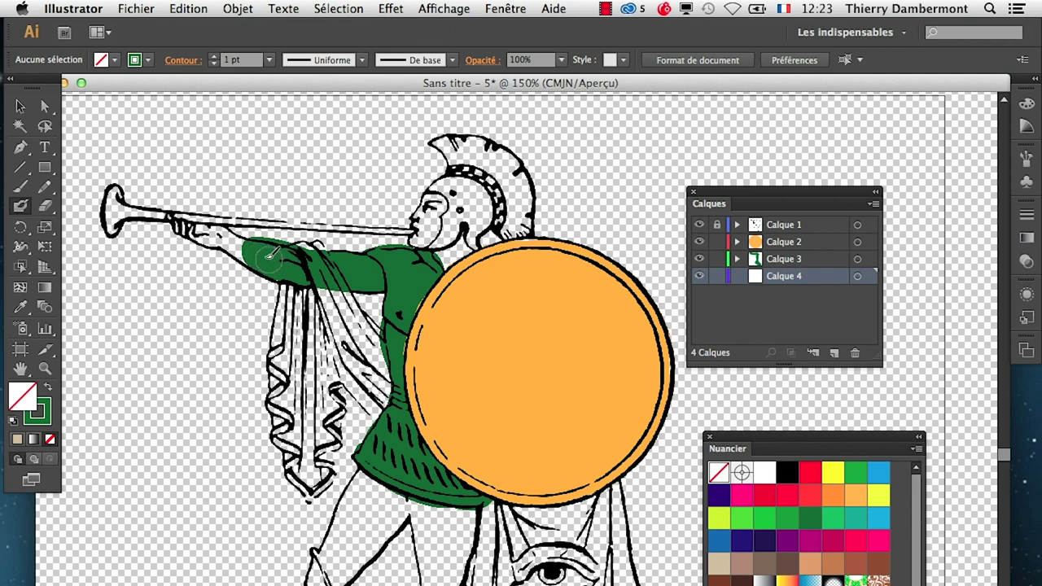
pyautogui.press('/')
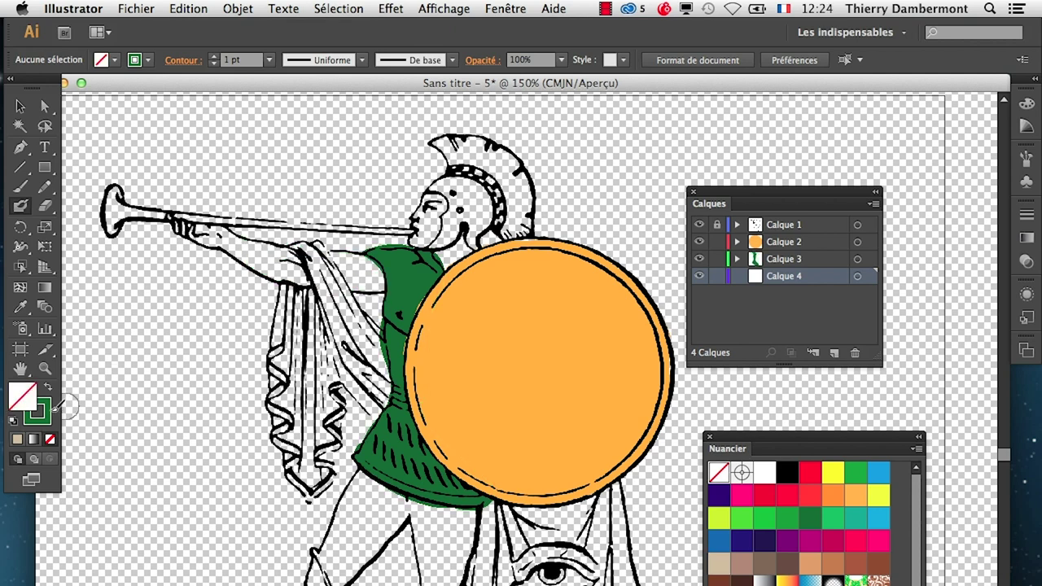
pyautogui.click(718, 562)
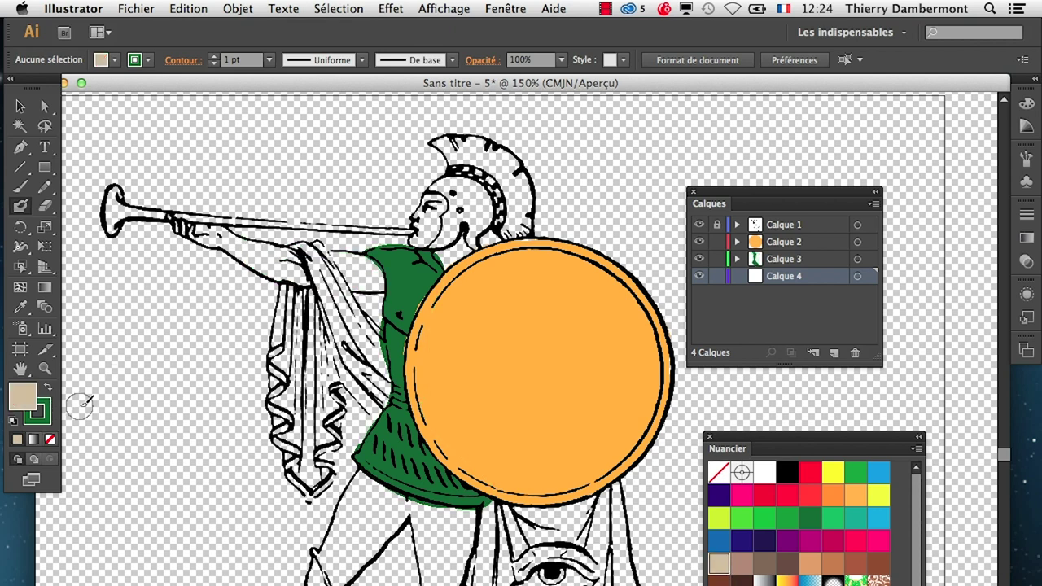
pyautogui.click(49, 422)
pyautogui.click(50, 440)
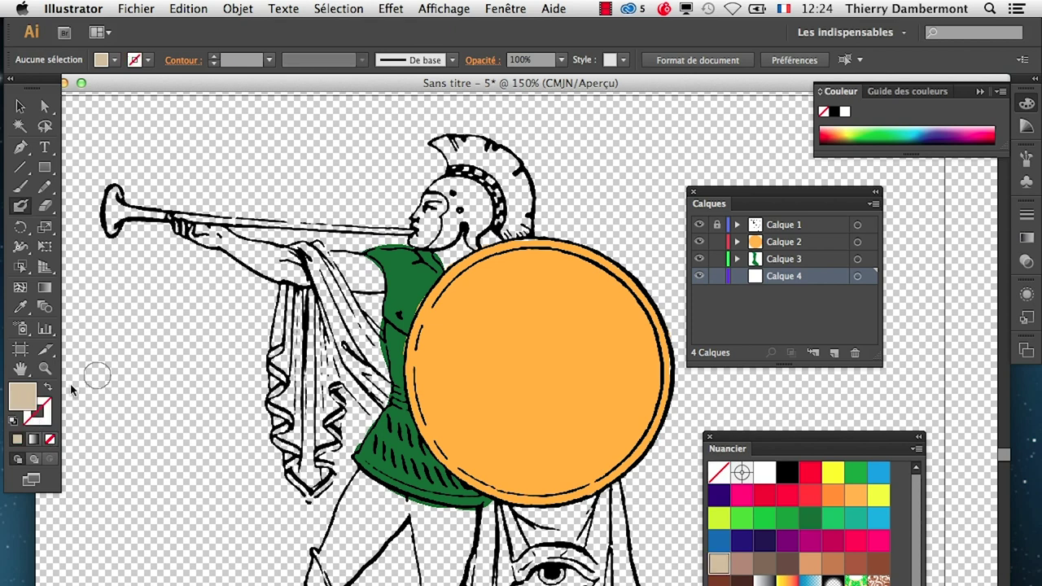
# Step: Paint the raised arm and leg tan, then add Calque 5
pyautogui.moveTo(211, 238)
pyautogui.mouseDown()
pyautogui.moveTo(290, 259)
pyautogui.moveTo(276, 248)
pyautogui.mouseUp()
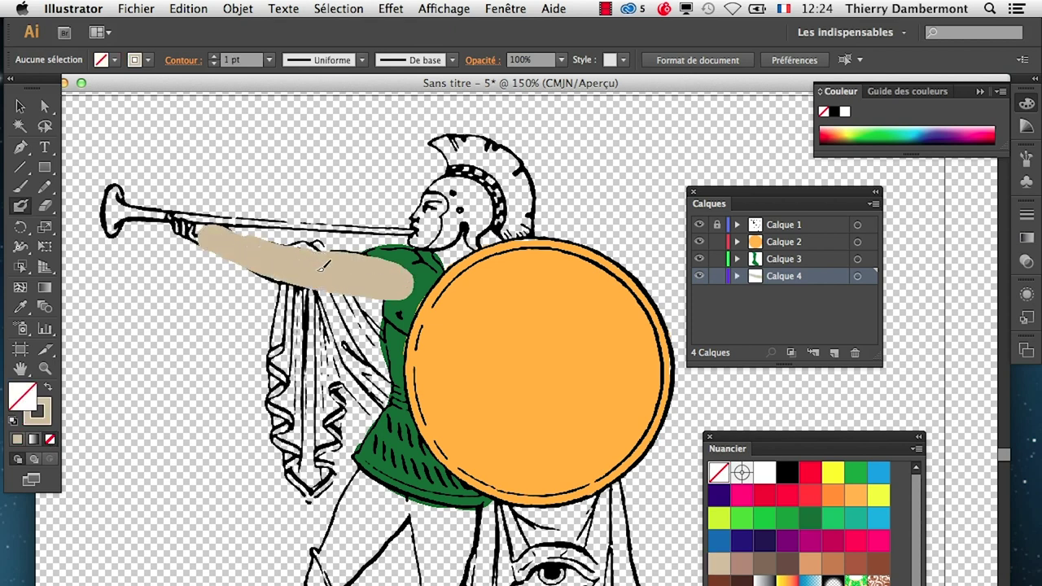
pyautogui.moveTo(371, 485); pyautogui.dragTo(377, 474)
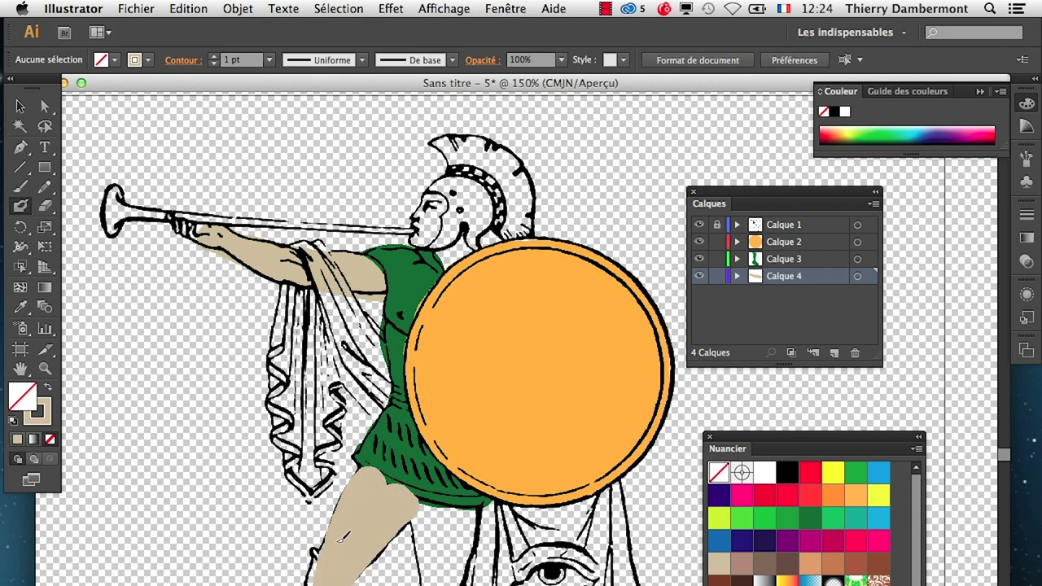
pyautogui.moveTo(422, 501)
pyautogui.mouseDown()
pyautogui.moveTo(446, 580)
pyautogui.moveTo(470, 521)
pyautogui.mouseUp()
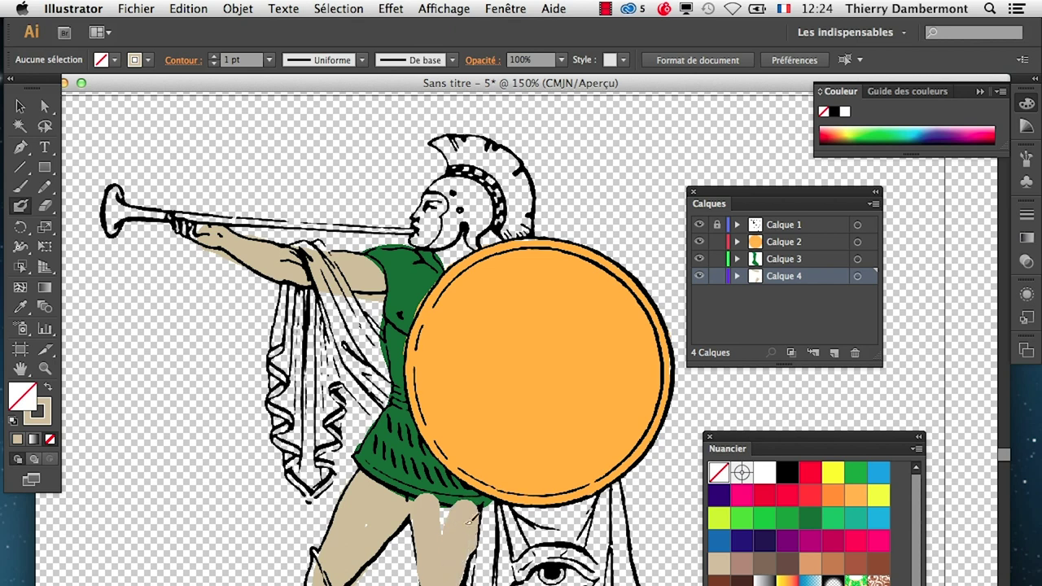
pyautogui.moveTo(446, 580); pyautogui.dragTo(462, 511)
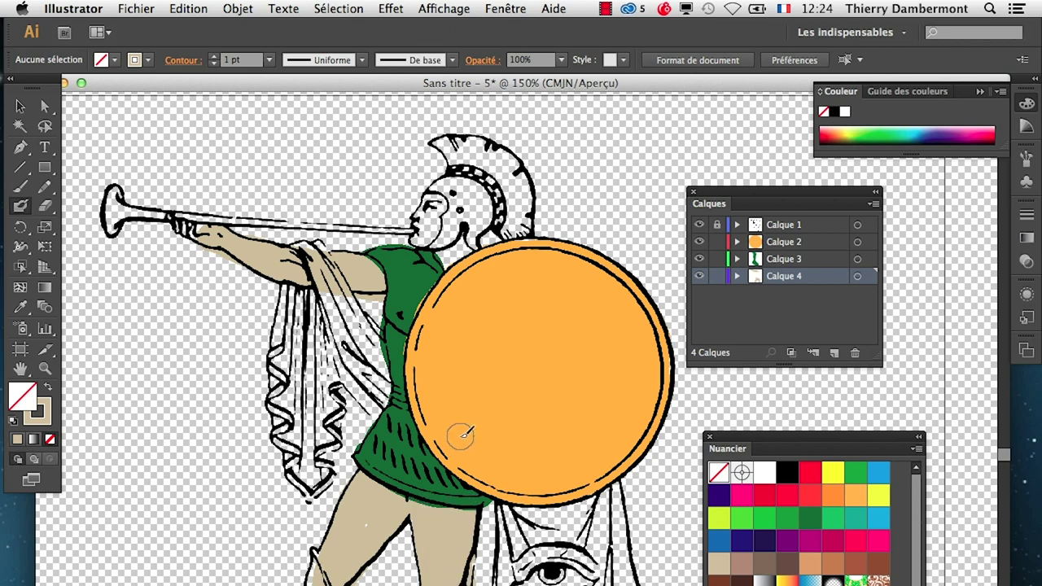
pyautogui.click(833, 352)
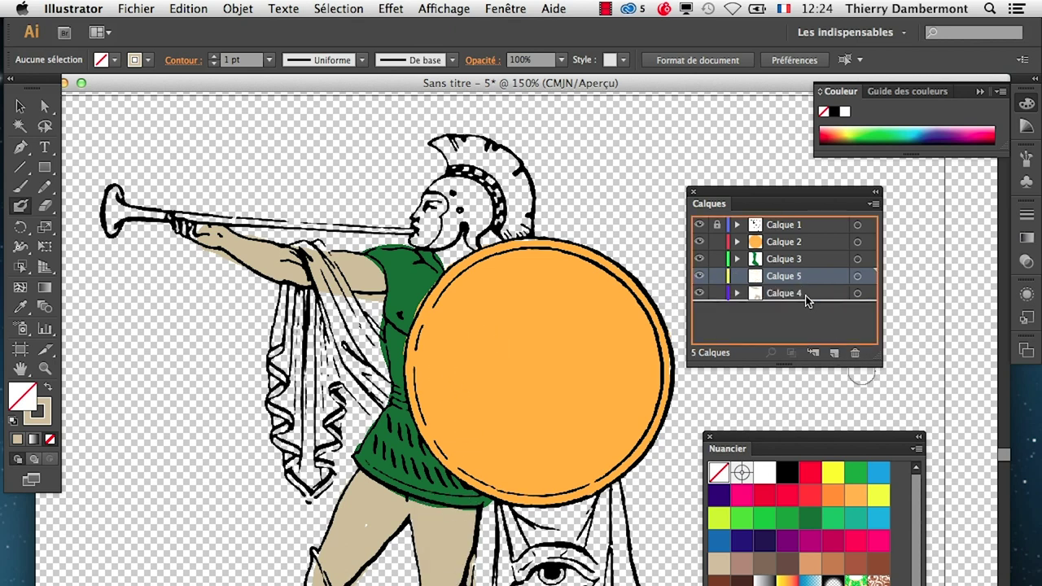
# Step: Paint the cape below the shield solid magenta with no stroke, then add layer Calque 6
pyautogui.click(809, 542)
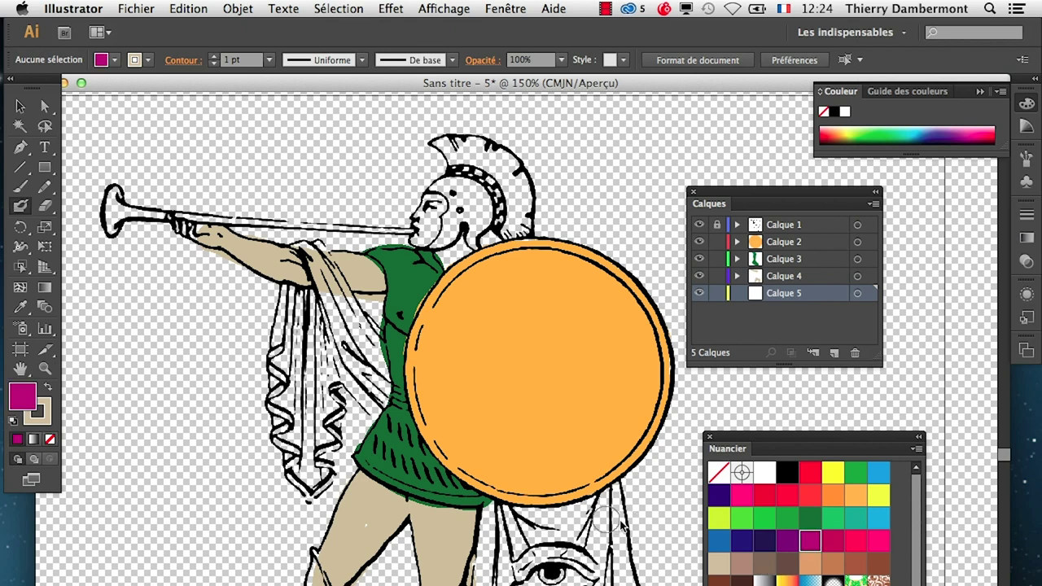
pyautogui.click(50, 440)
pyautogui.click(27, 409)
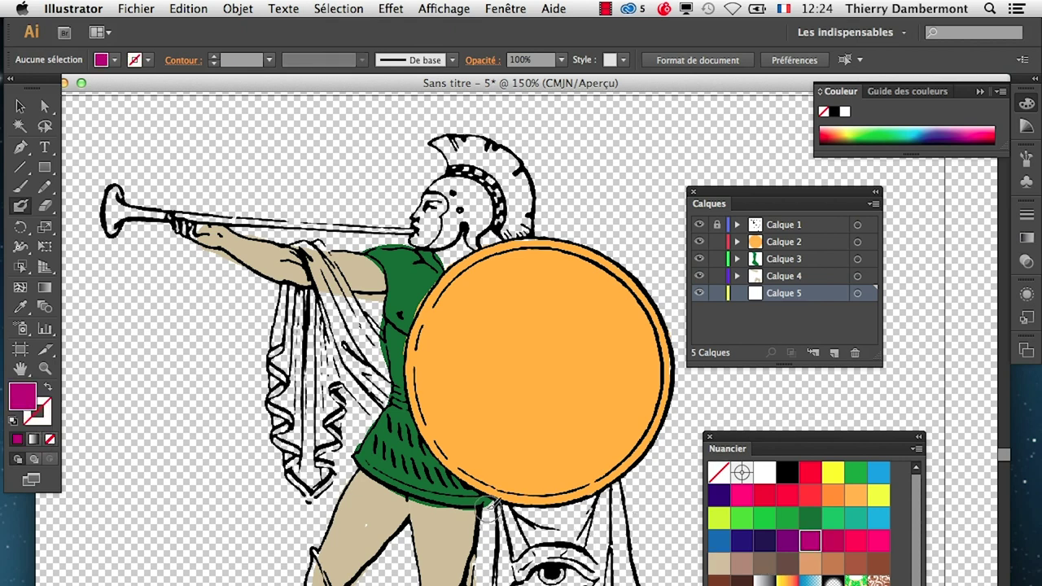
pyautogui.moveTo(489, 503)
pyautogui.mouseDown()
pyautogui.moveTo(490, 583)
pyautogui.moveTo(514, 527)
pyautogui.moveTo(590, 503)
pyautogui.mouseUp()
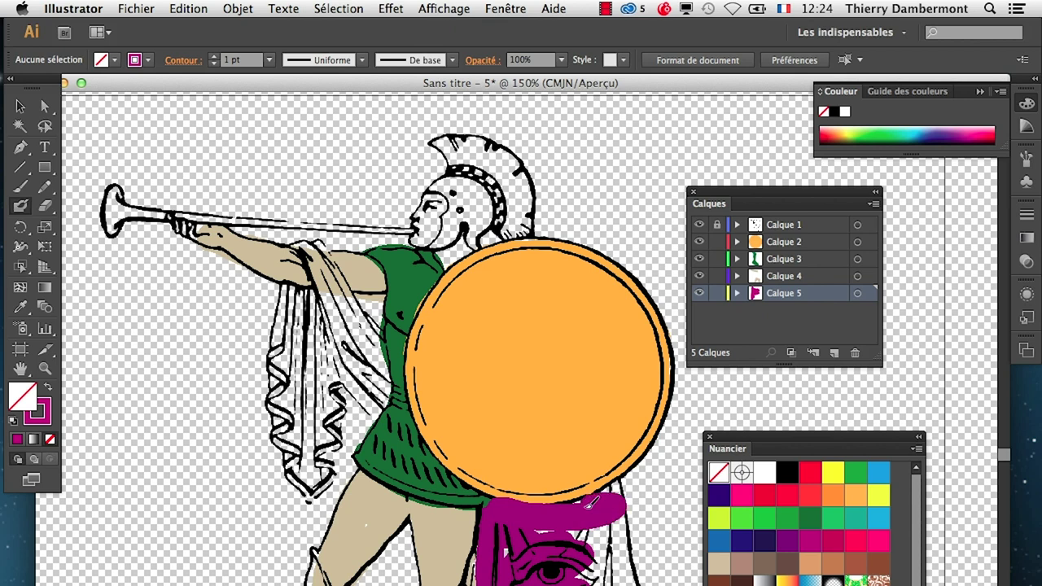
pyautogui.moveTo(612, 482); pyautogui.dragTo(625, 574)
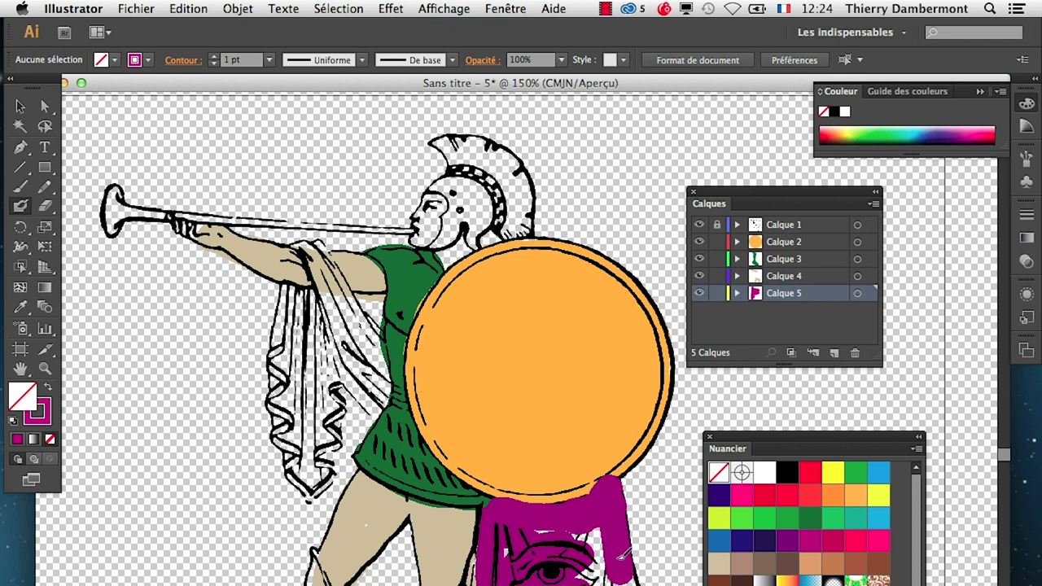
pyautogui.moveTo(588, 515); pyautogui.dragTo(572, 542)
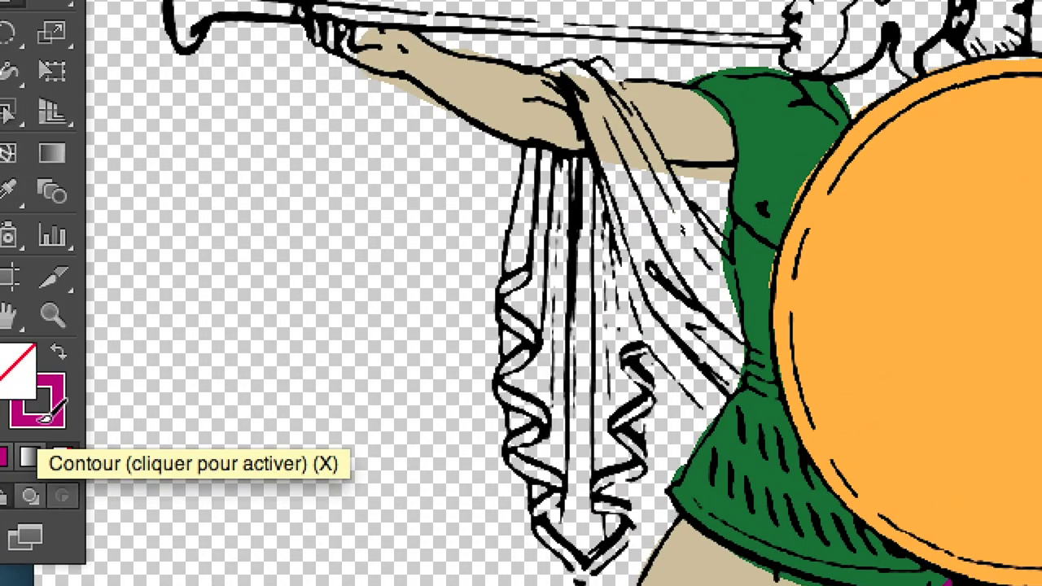
pyautogui.click(39, 411)
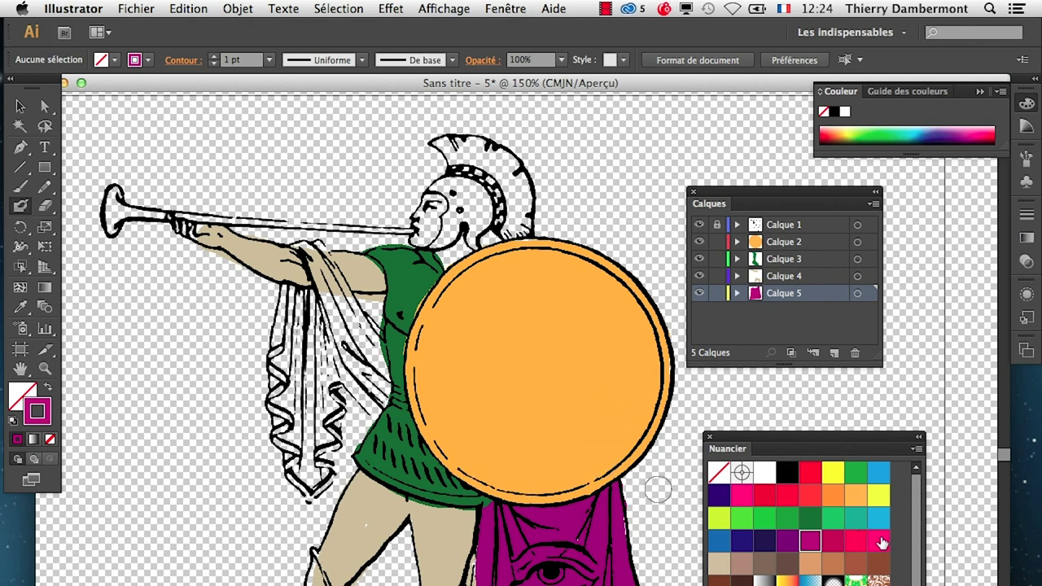
pyautogui.click(834, 352)
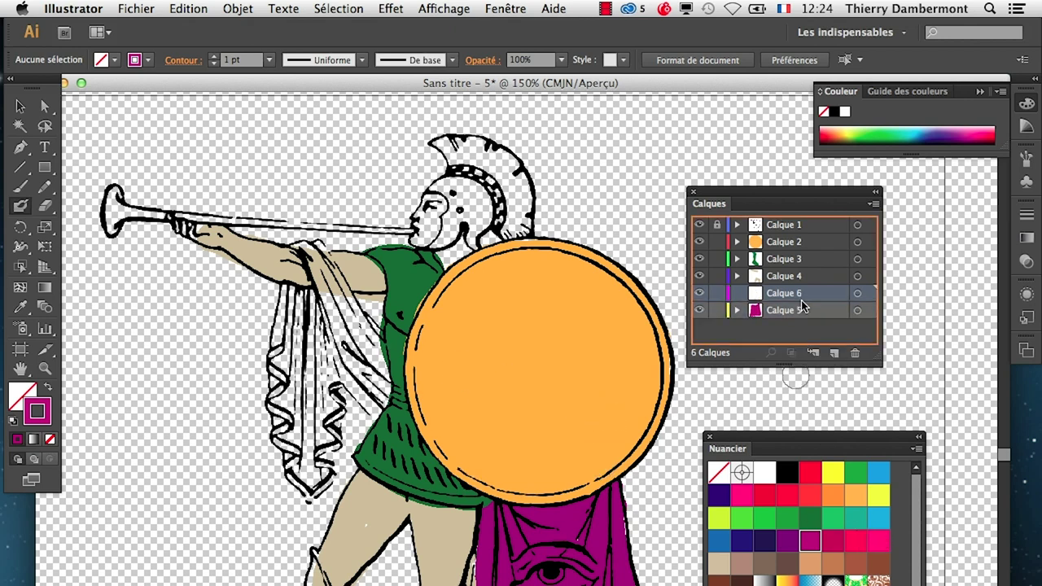
# Step: Paint the drapery over the raised arm cyan on Calque 6 and move the layer beneath Calque 3
pyautogui.moveTo(801, 296); pyautogui.dragTo(806, 326)
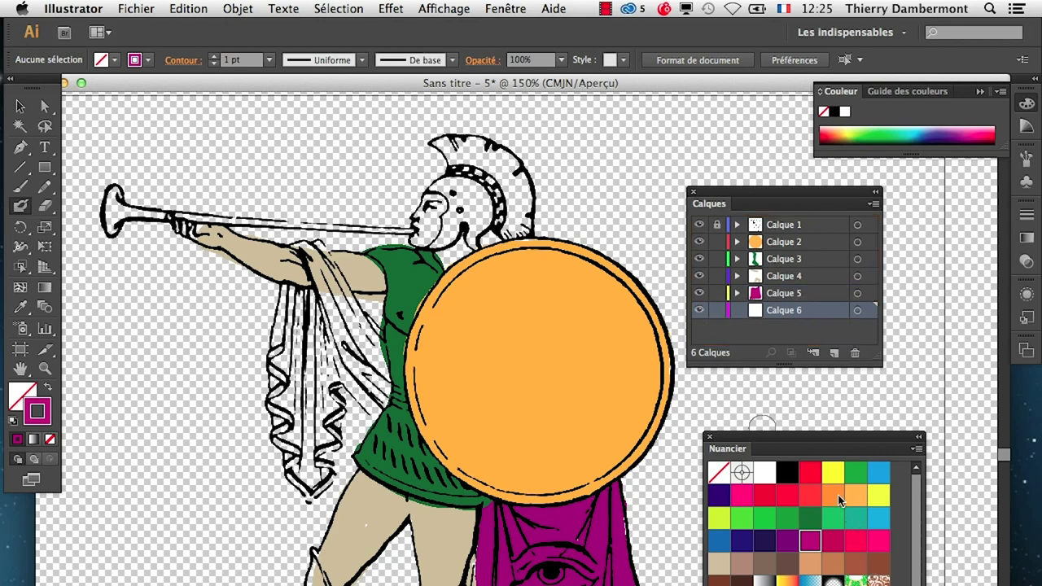
pyautogui.click(878, 479)
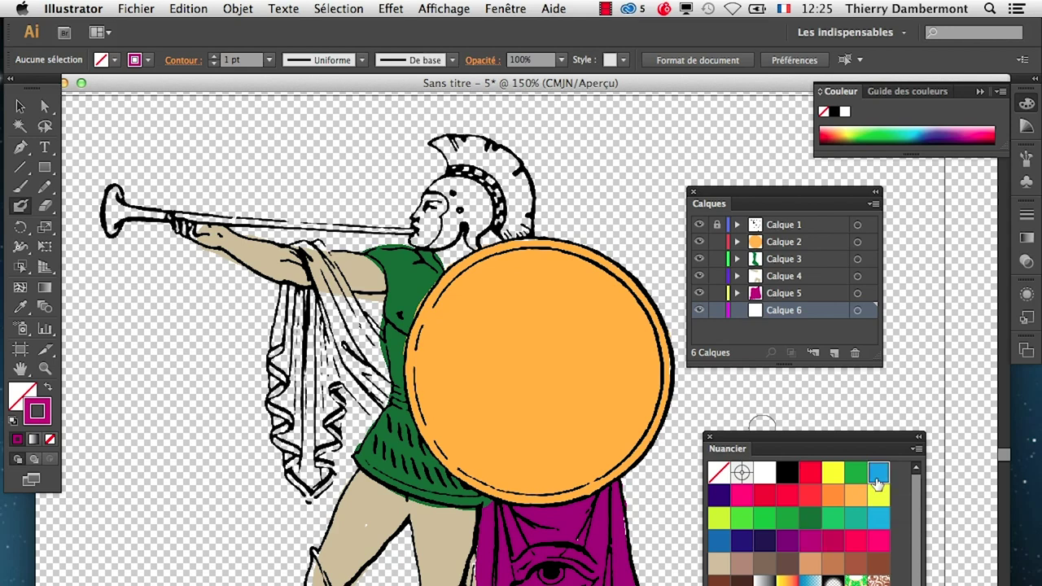
pyautogui.moveTo(346, 320)
pyautogui.mouseDown()
pyautogui.moveTo(390, 366)
pyautogui.moveTo(352, 308)
pyautogui.moveTo(374, 333)
pyautogui.mouseUp()
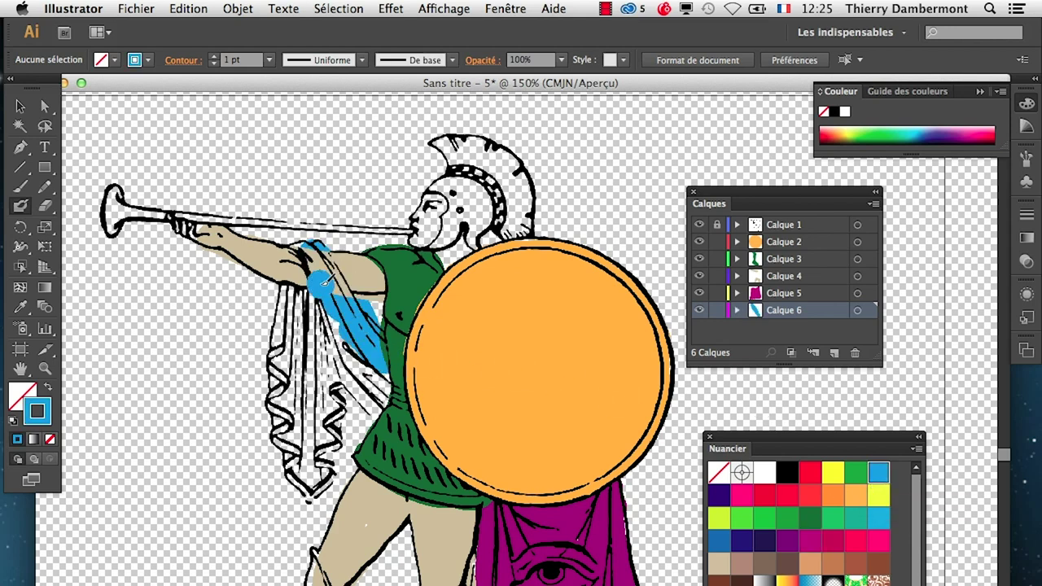
pyautogui.moveTo(324, 281)
pyautogui.mouseDown()
pyautogui.moveTo(388, 380)
pyautogui.moveTo(363, 369)
pyautogui.moveTo(316, 382)
pyautogui.moveTo(329, 428)
pyautogui.mouseUp()
pyautogui.moveTo(323, 459)
pyautogui.mouseDown()
pyautogui.moveTo(283, 389)
pyautogui.moveTo(289, 289)
pyautogui.moveTo(297, 405)
pyautogui.mouseUp()
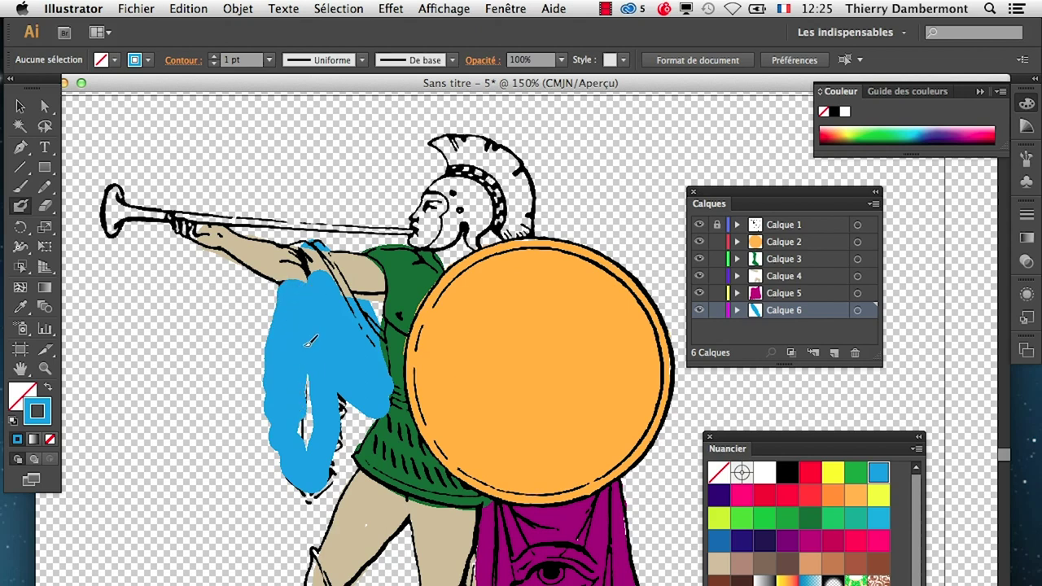
pyautogui.moveTo(308, 343)
pyautogui.mouseDown()
pyautogui.moveTo(307, 428)
pyautogui.moveTo(323, 489)
pyautogui.moveTo(316, 478)
pyautogui.mouseUp()
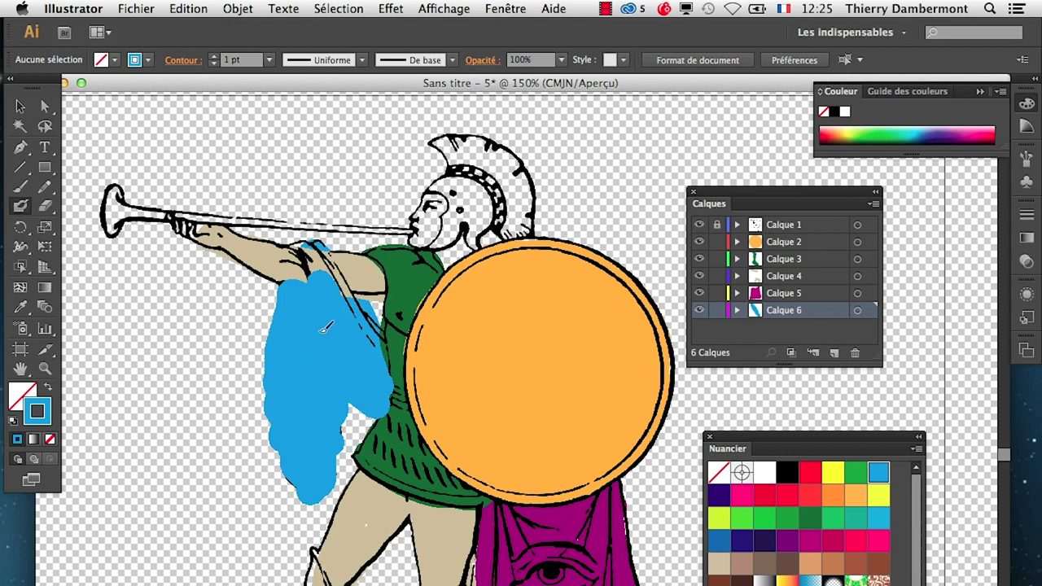
pyautogui.moveTo(337, 315); pyautogui.dragTo(315, 256)
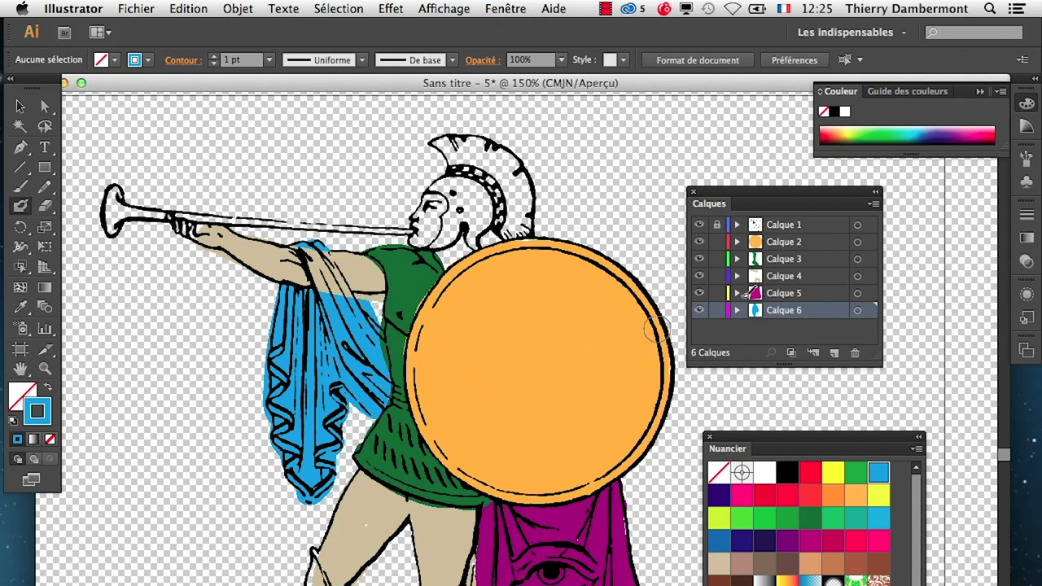
pyautogui.moveTo(791, 314); pyautogui.dragTo(796, 261)
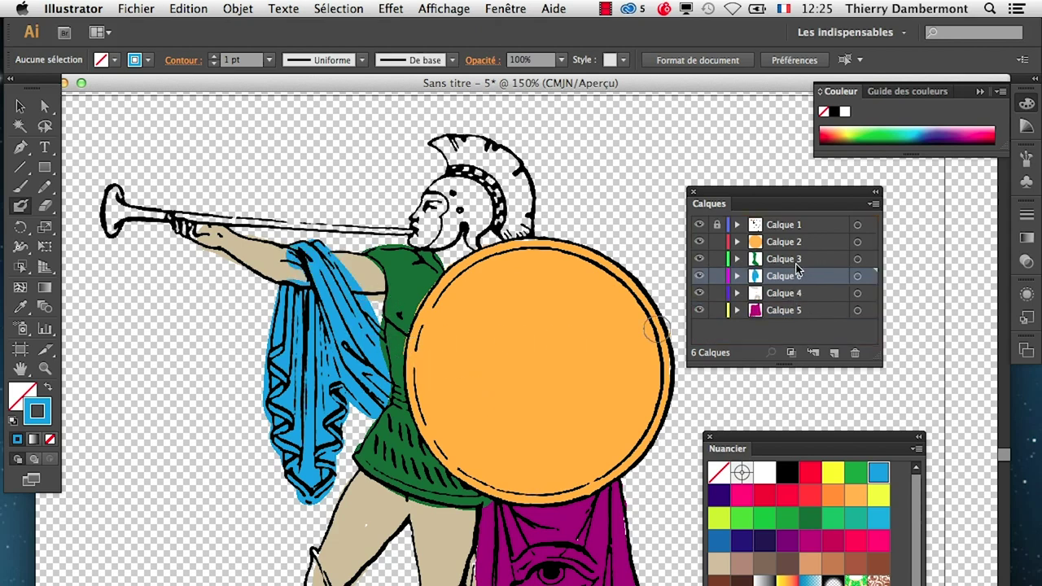
# Step: Undo the reorder and place Calque 6 between Calque 3 and Calque 4
pyautogui.hotkey('ctrl', 'z')
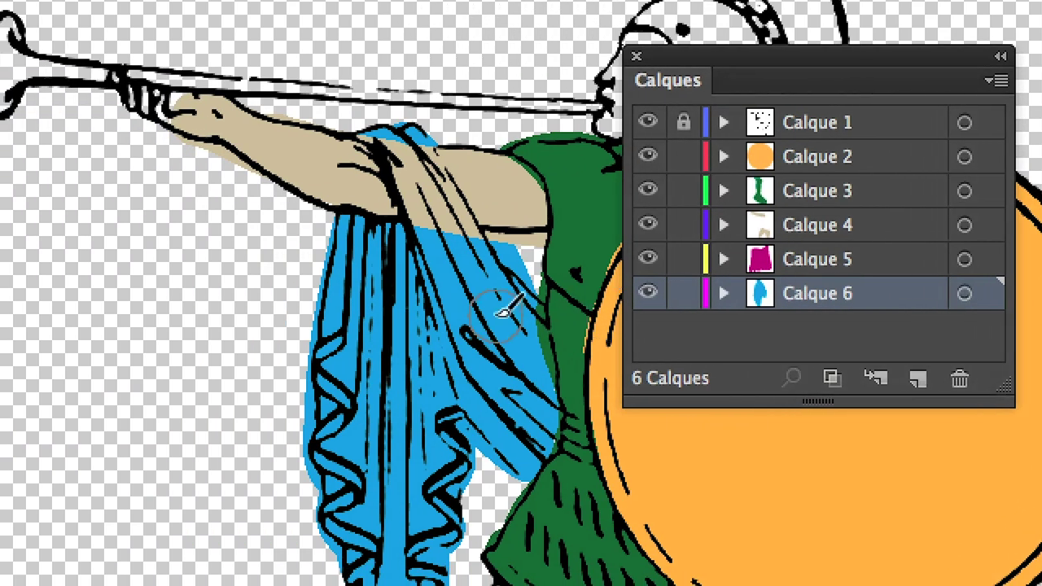
pyautogui.moveTo(757, 295); pyautogui.dragTo(598, 300)
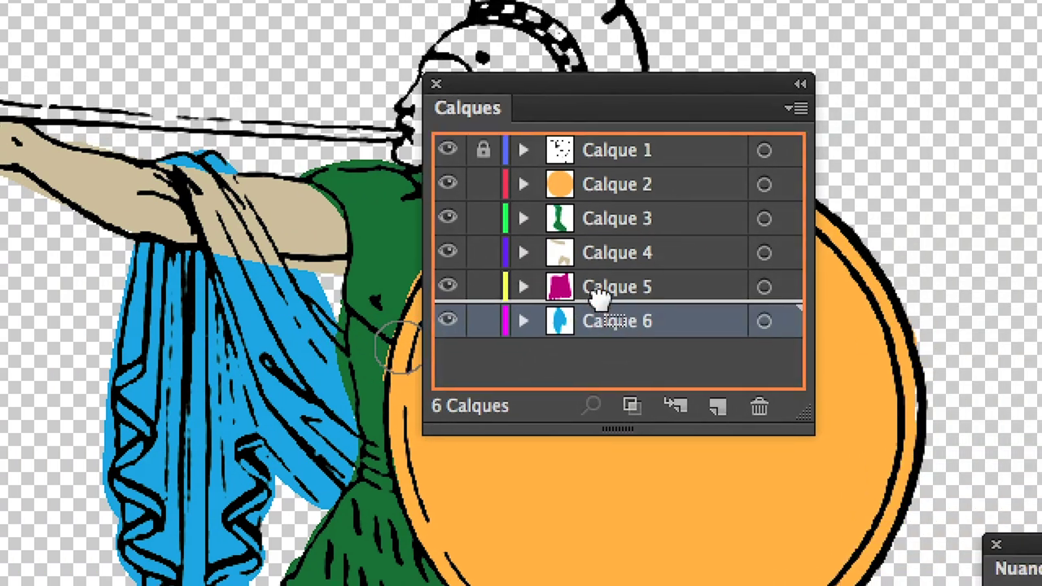
pyautogui.moveTo(599, 299)
pyautogui.mouseDown()
pyautogui.moveTo(599, 277)
pyautogui.moveTo(602, 287)
pyautogui.mouseUp()
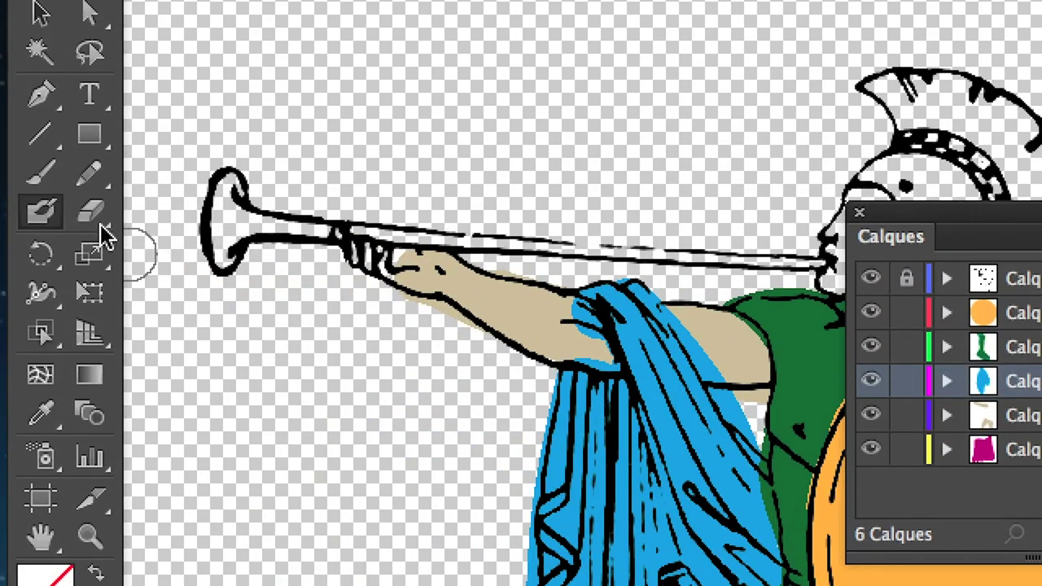
# Step: Erase the stray blue paint from the arm near the shoulder, comparing with the drapery layer hidden
pyautogui.click(90, 213)
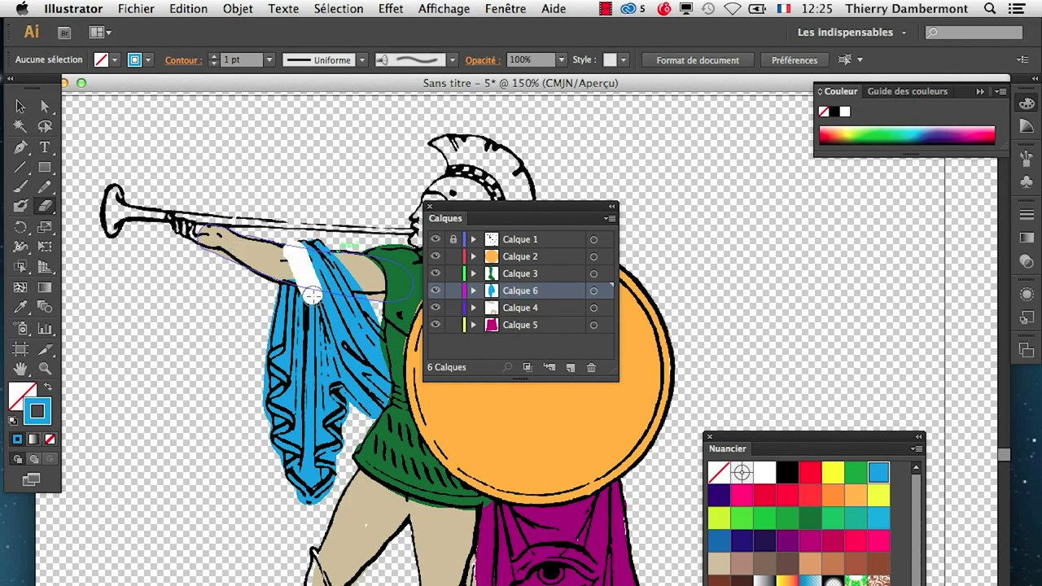
pyautogui.moveTo(311, 295); pyautogui.dragTo(315, 309)
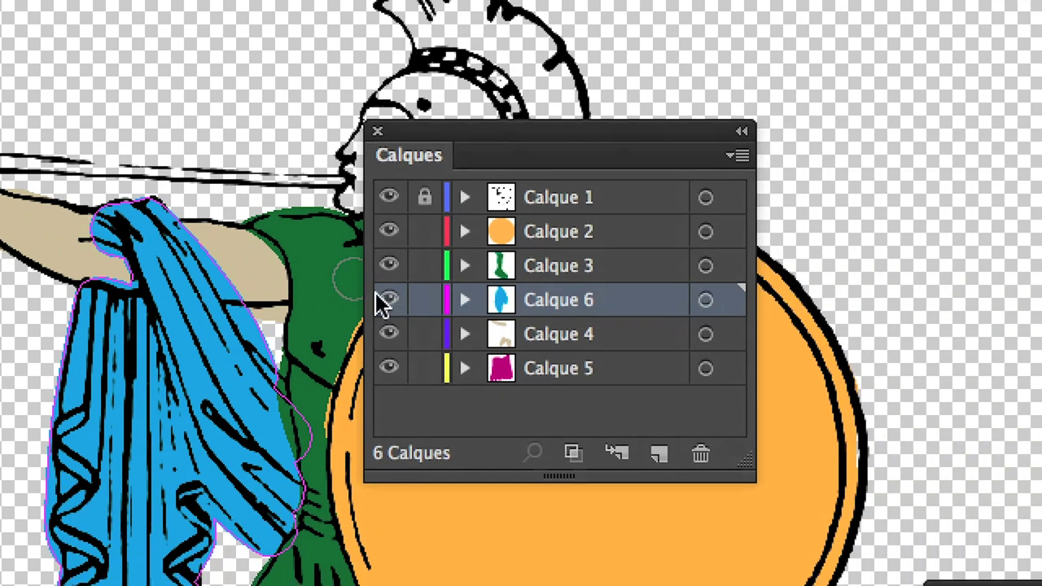
pyautogui.click(386, 301)
pyautogui.click(385, 301)
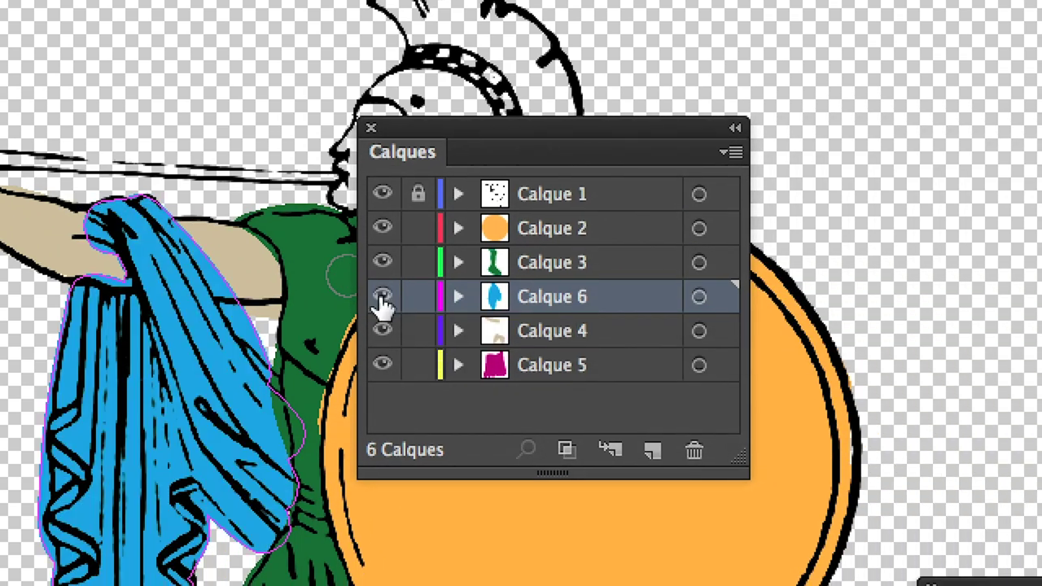
pyautogui.click(383, 297)
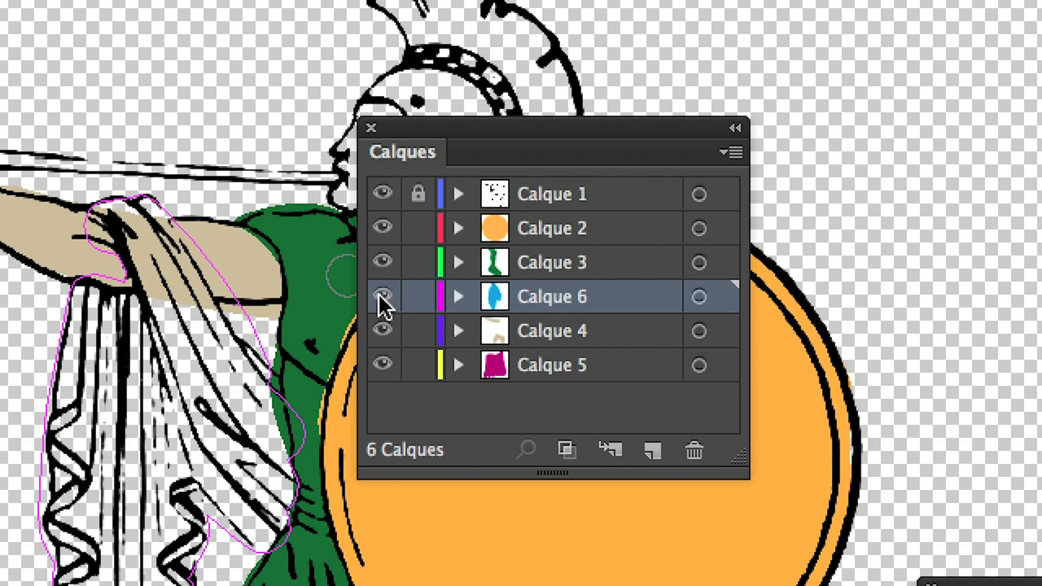
pyautogui.click(382, 297)
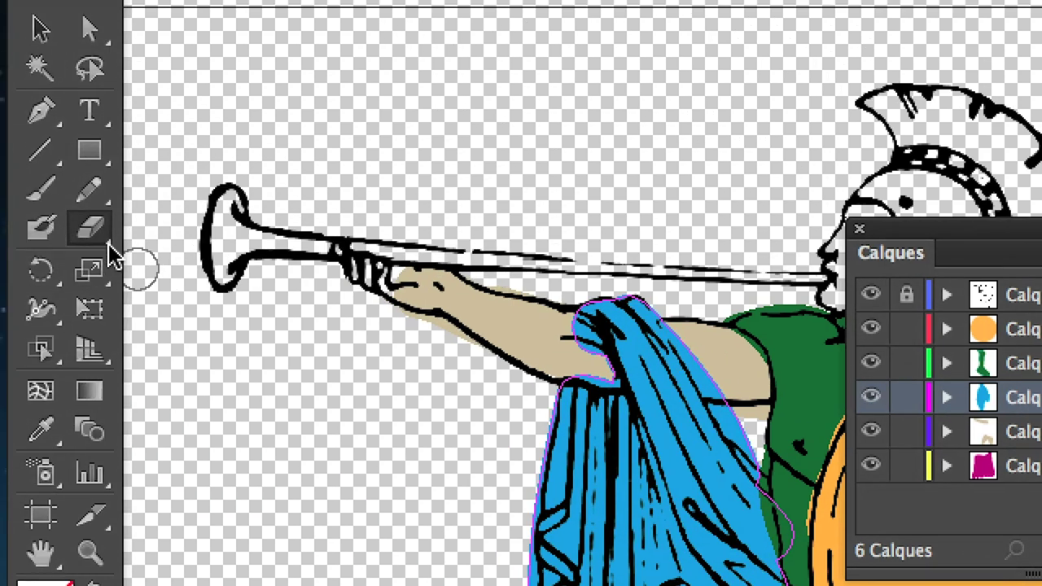
pyautogui.moveTo(268, 255); pyautogui.dragTo(285, 322)
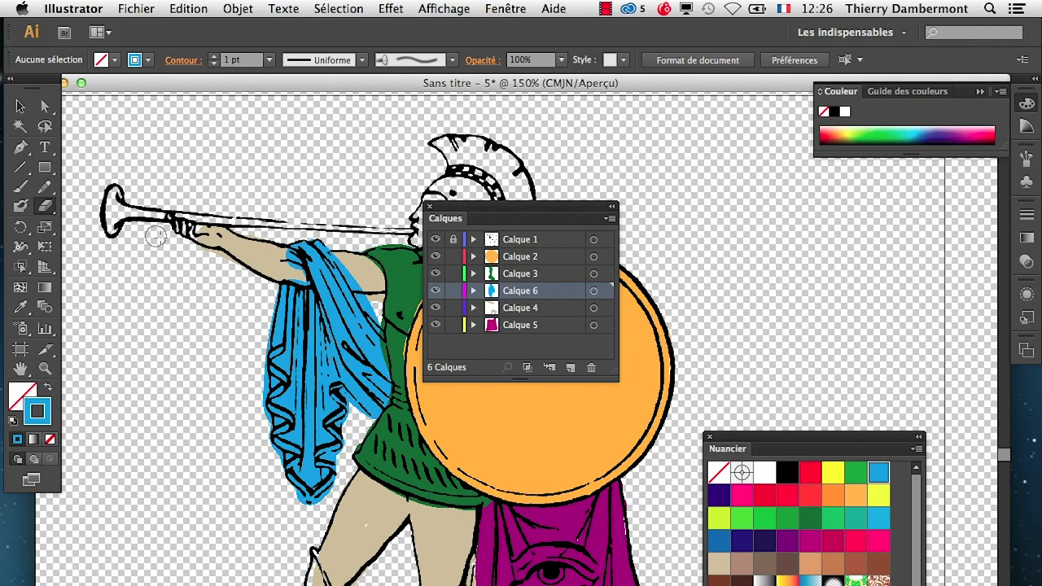
# Step: Check the Eraser settings without changing them and move the Layers panel aside
pyautogui.doubleClick(44, 209)
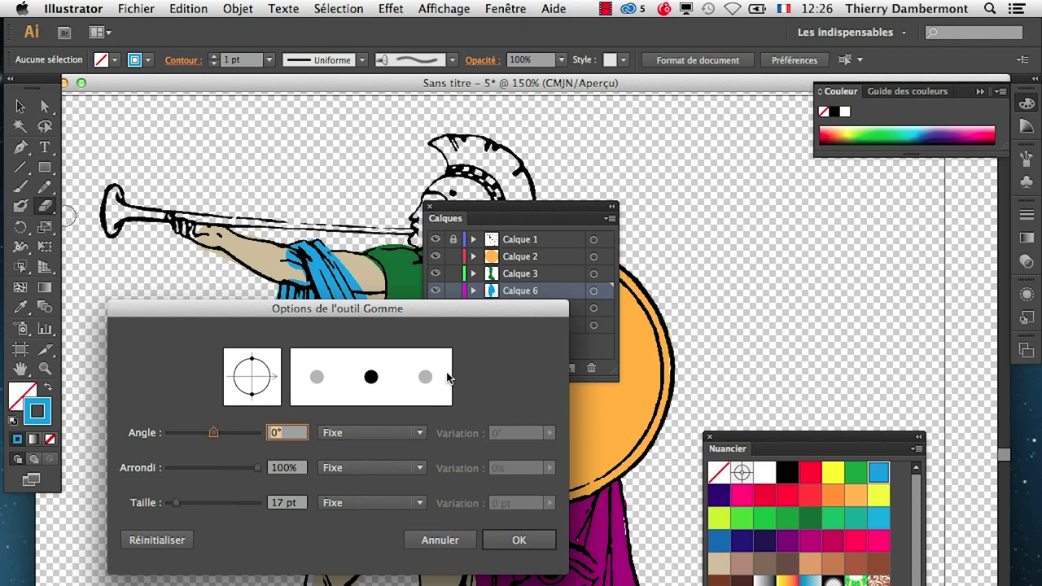
pyautogui.click(436, 541)
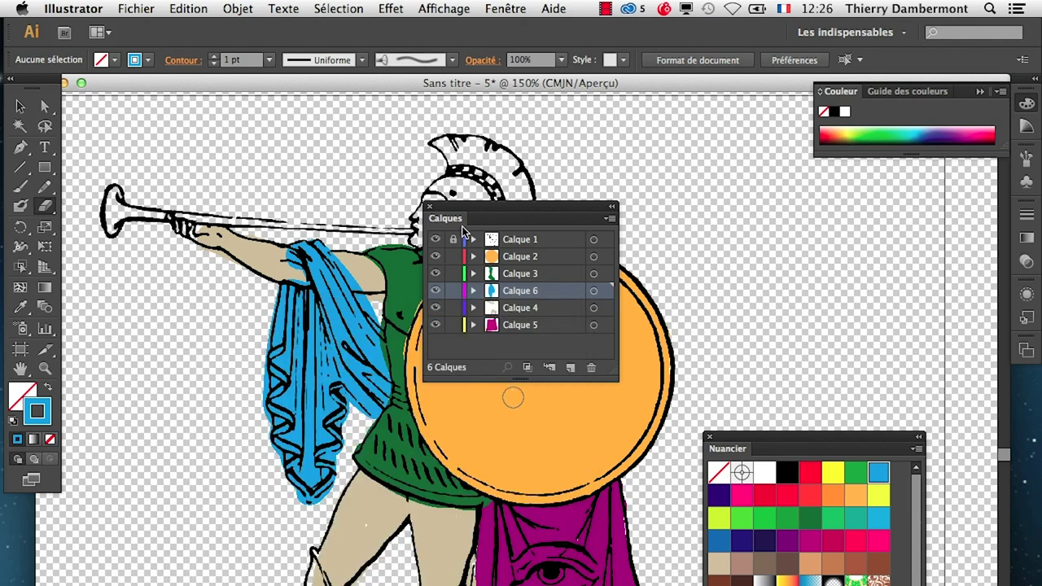
pyautogui.moveTo(454, 214); pyautogui.dragTo(525, 188)
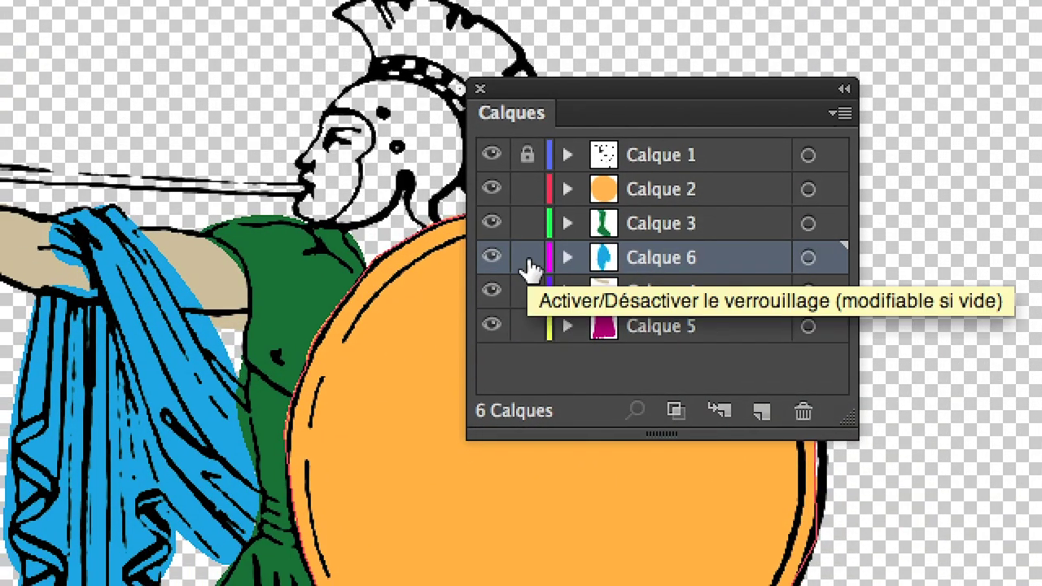
# Step: Toggle layer locks so every layer except Calque 6 ends up locked
pyautogui.keyDown('alt'); pyautogui.click(529, 262); pyautogui.keyUp('alt')
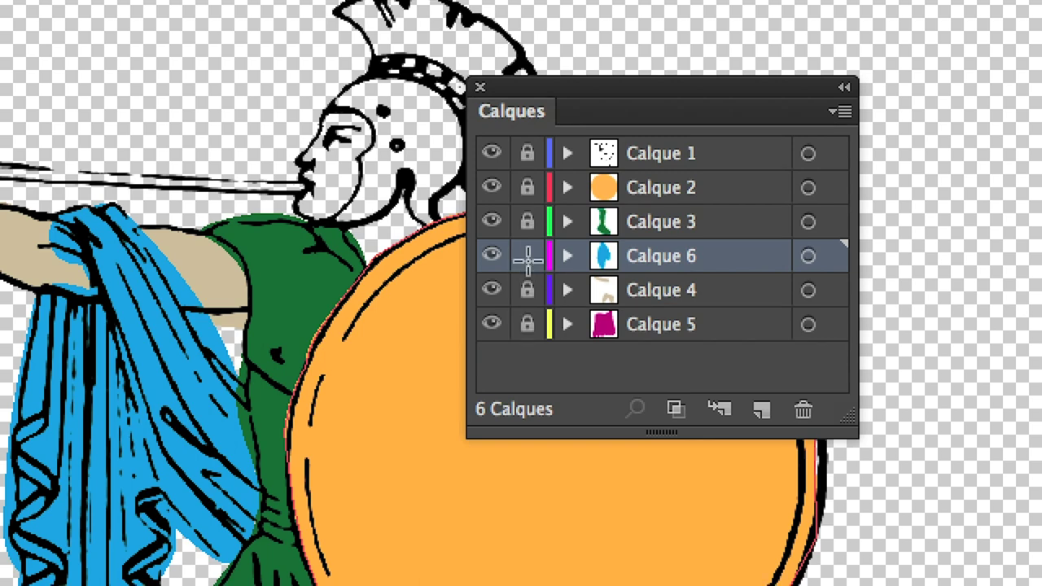
pyautogui.keyDown('alt'); pyautogui.click(529, 264); pyautogui.keyUp('alt')
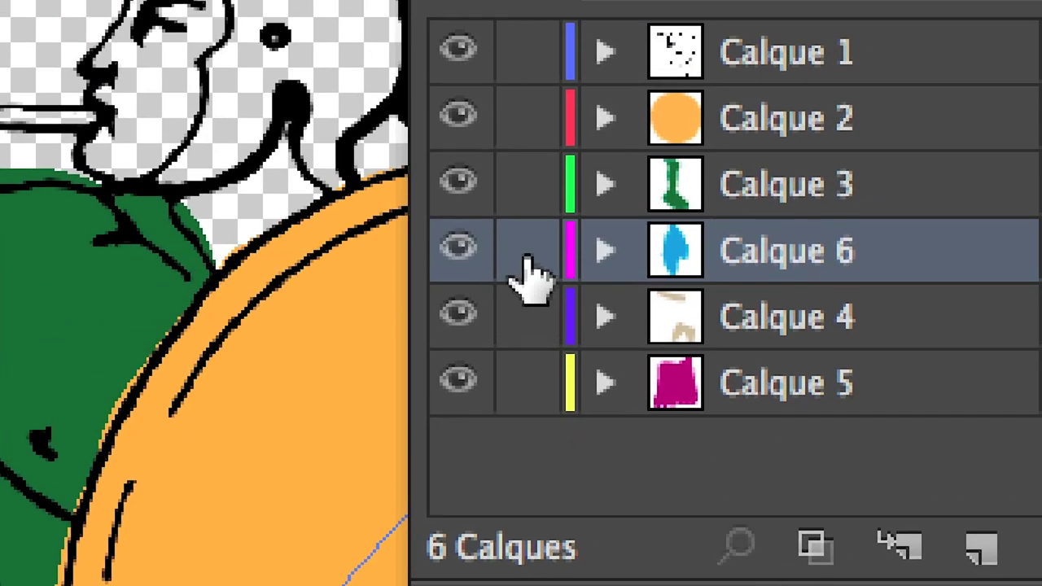
pyautogui.click(525, 263)
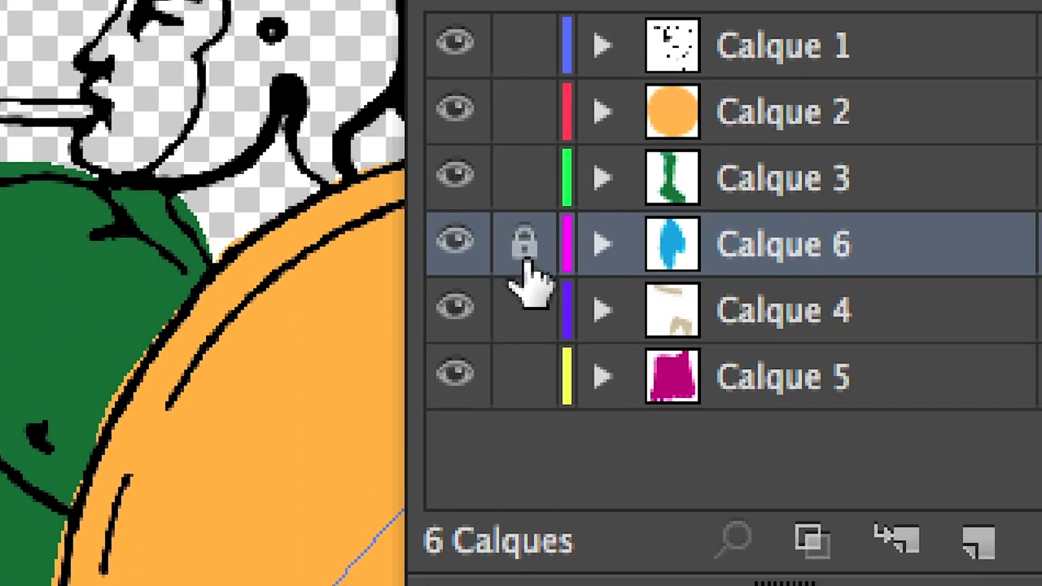
pyautogui.click(525, 262)
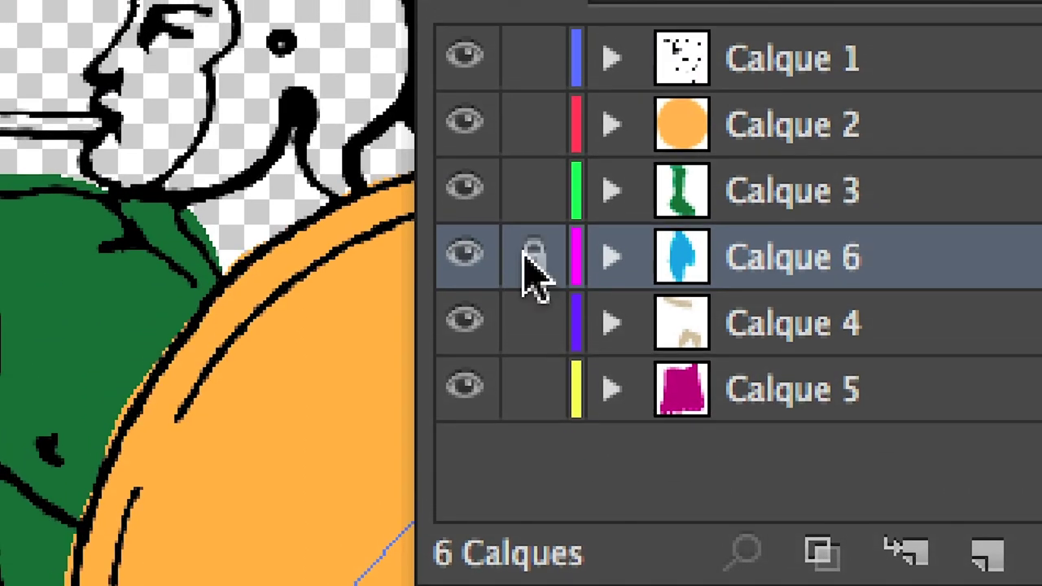
pyautogui.keyDown('alt'); pyautogui.click(526, 260); pyautogui.keyUp('alt')
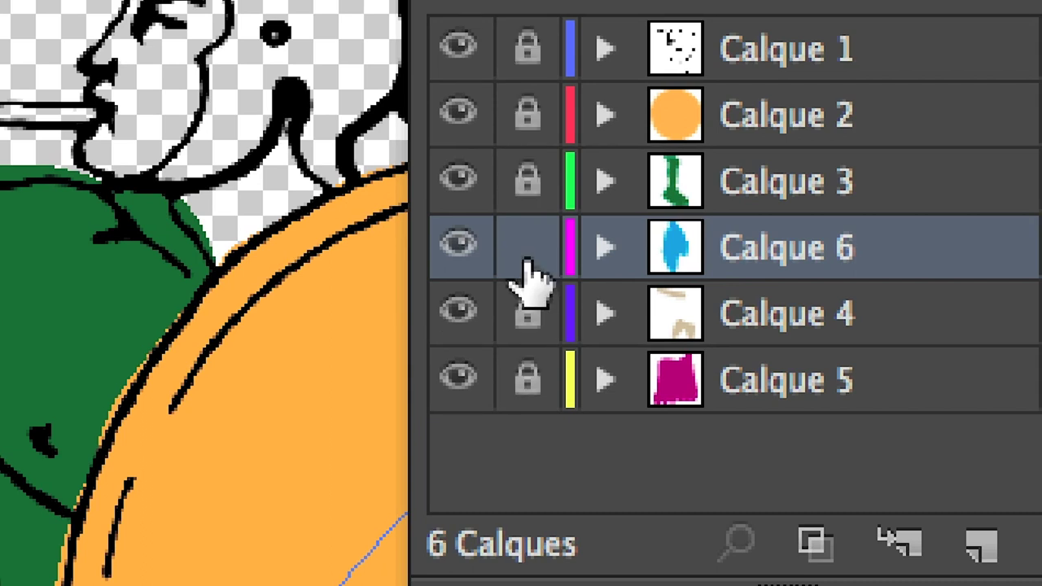
pyautogui.keyDown('alt'); pyautogui.click(525, 260); pyautogui.keyUp('alt')
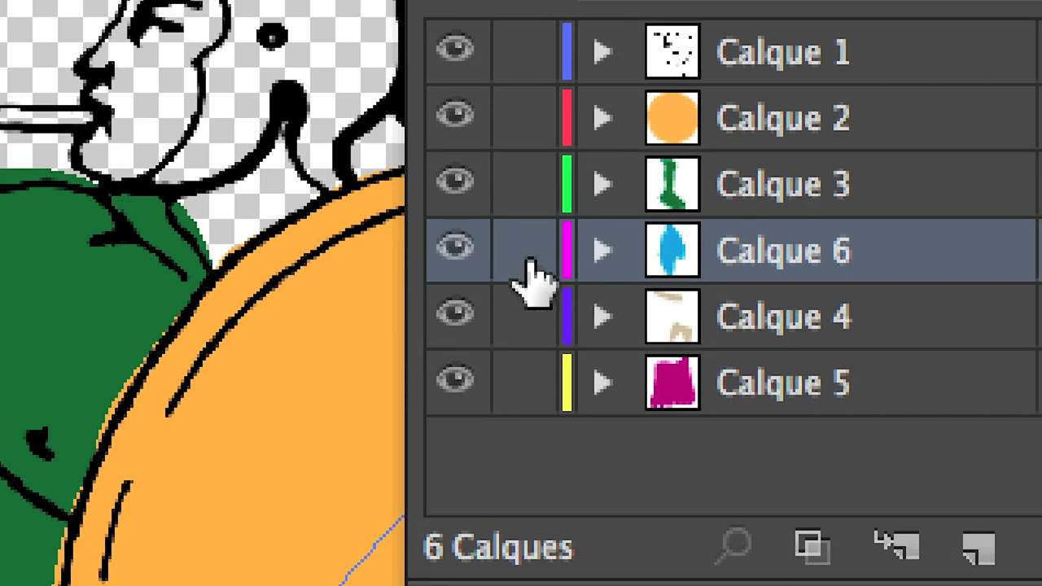
pyautogui.keyDown('alt'); pyautogui.click(526, 261); pyautogui.keyUp('alt')
pyautogui.keyDown('alt'); pyautogui.click(525, 260); pyautogui.keyUp('alt')
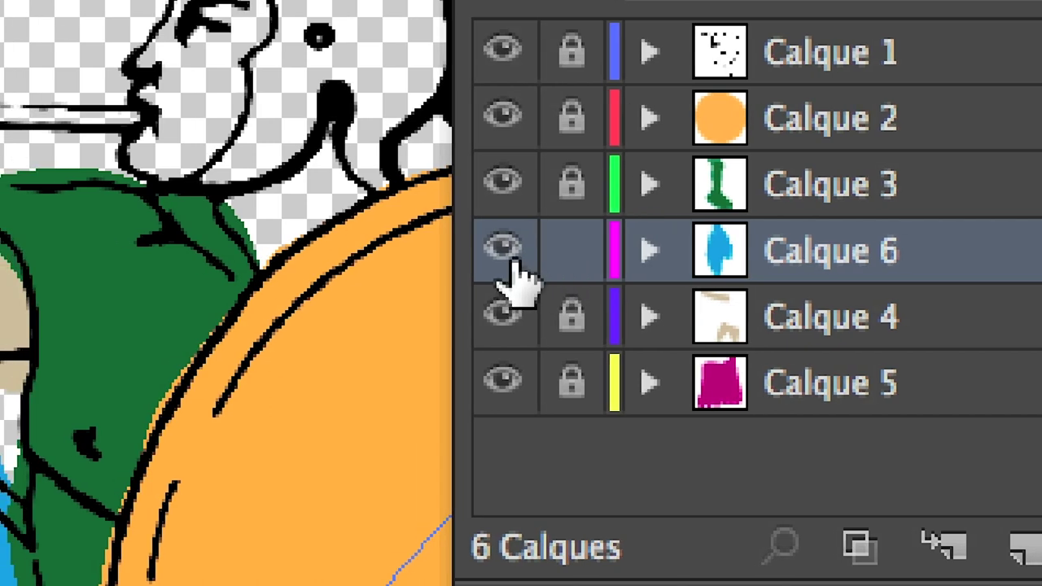
# Step: Isolate Calque 6 on the canvas, then show all the artwork again
pyautogui.keyDown('alt'); pyautogui.click(456, 247); pyautogui.keyUp('alt')
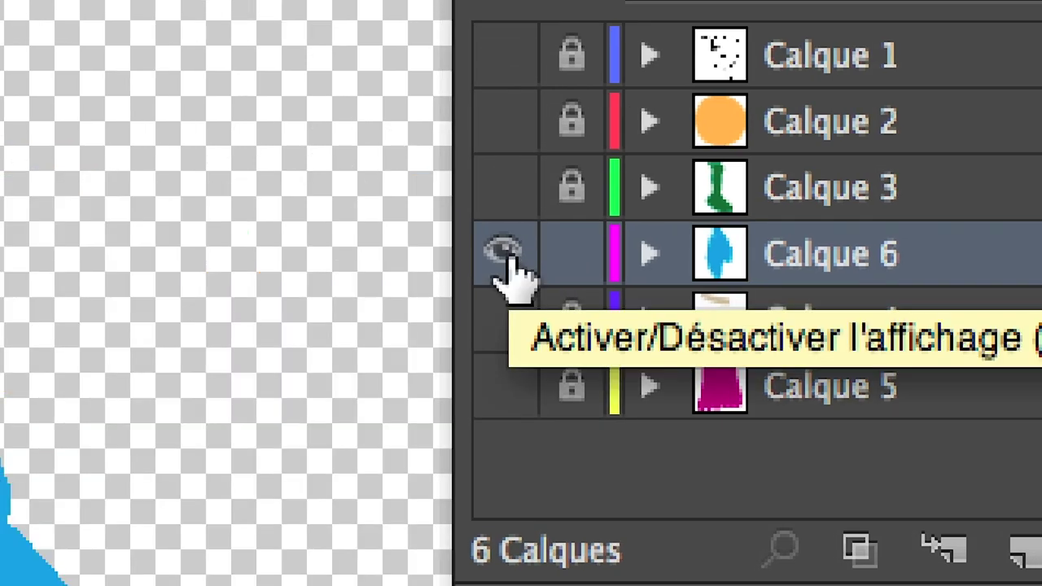
pyautogui.keyDown('alt'); pyautogui.click(505, 259); pyautogui.keyUp('alt')
pyautogui.keyDown('alt'); pyautogui.click(505, 259); pyautogui.keyUp('alt')
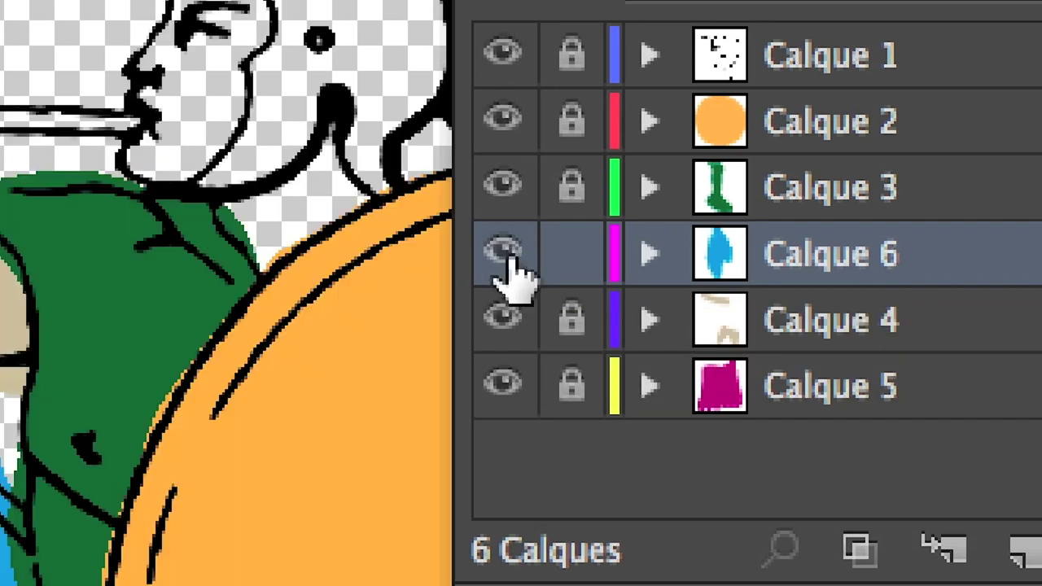
pyautogui.keyDown('alt'); pyautogui.click(505, 259); pyautogui.keyUp('alt')
pyautogui.keyDown('alt'); pyautogui.click(504, 259); pyautogui.keyUp('alt')
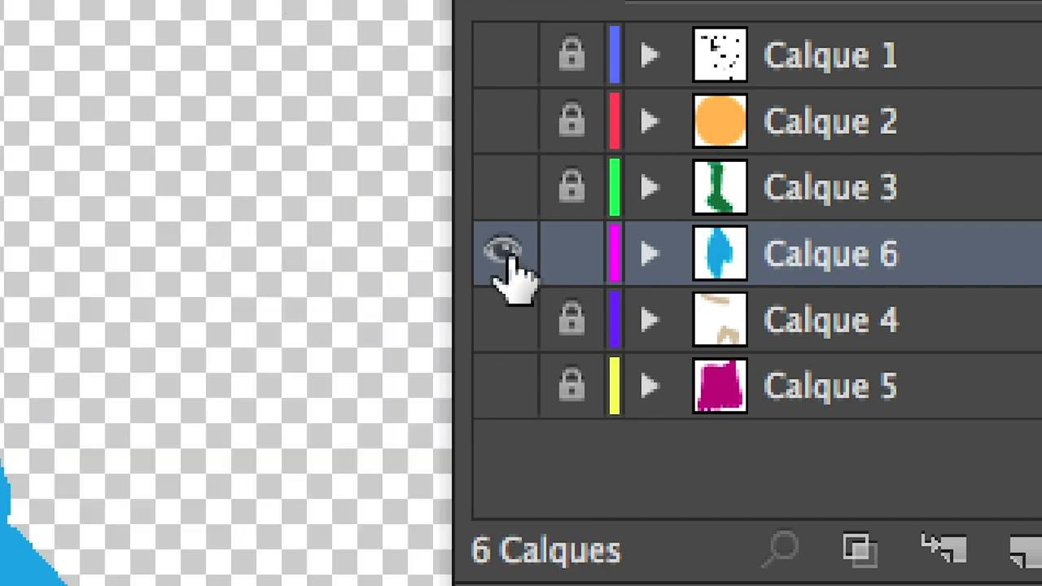
pyautogui.keyDown('alt'); pyautogui.click(504, 259); pyautogui.keyUp('alt')
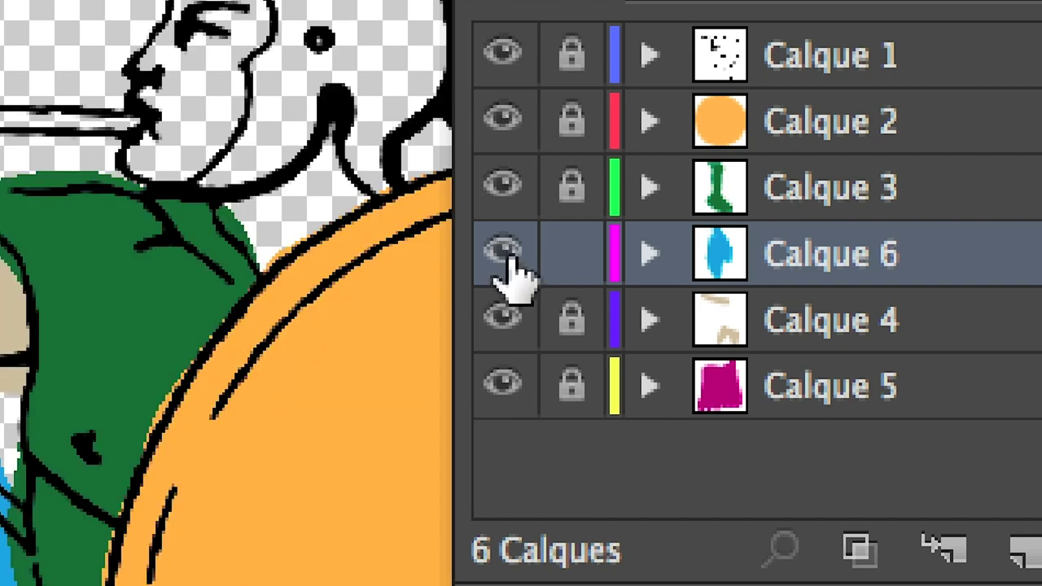
pyautogui.keyDown('alt'); pyautogui.click(505, 259); pyautogui.keyUp('alt')
pyautogui.keyDown('alt'); pyautogui.click(505, 259); pyautogui.keyUp('alt')
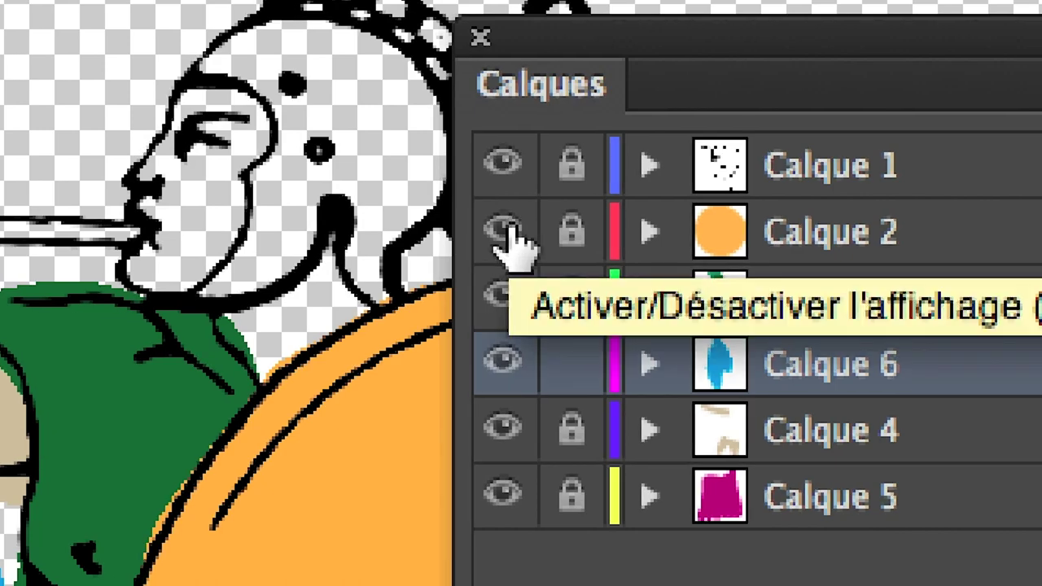
# Step: Hide and restore Calque 2 and Calque 5 to check them, then move the Layers panel right
pyautogui.click(505, 232)
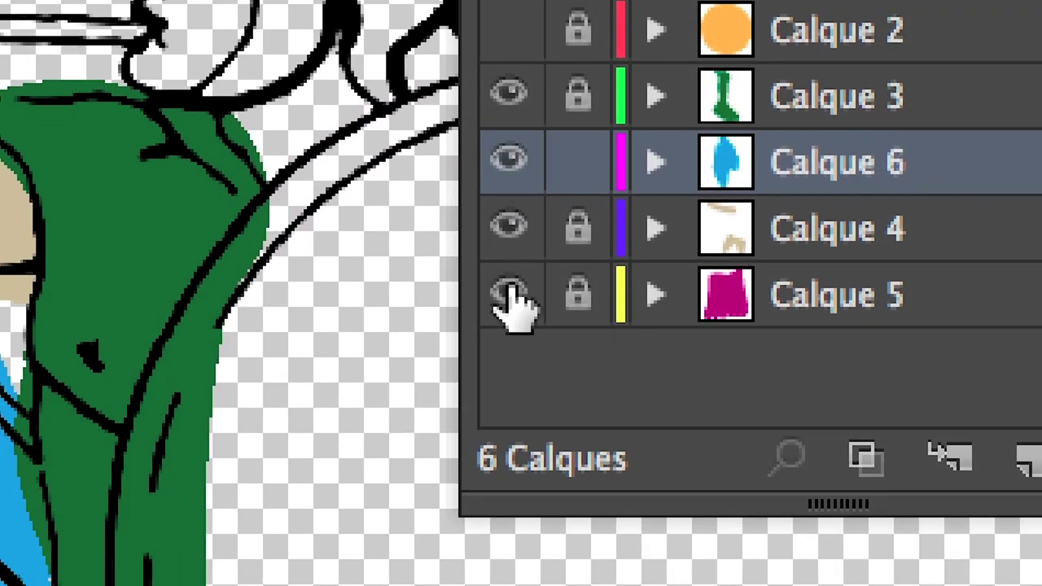
pyautogui.click(506, 295)
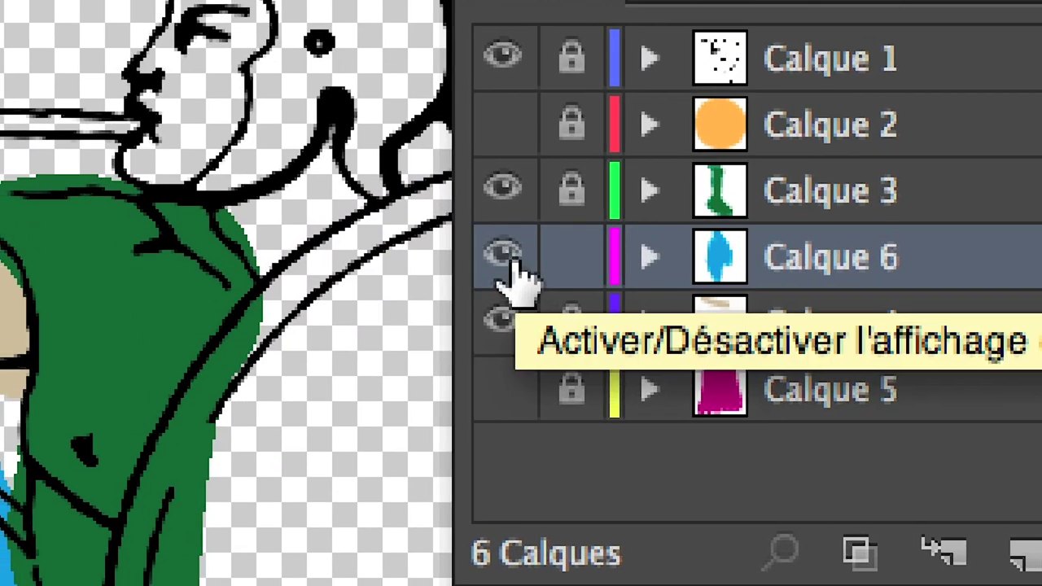
pyautogui.keyDown('alt'); pyautogui.click(510, 257); pyautogui.keyUp('alt')
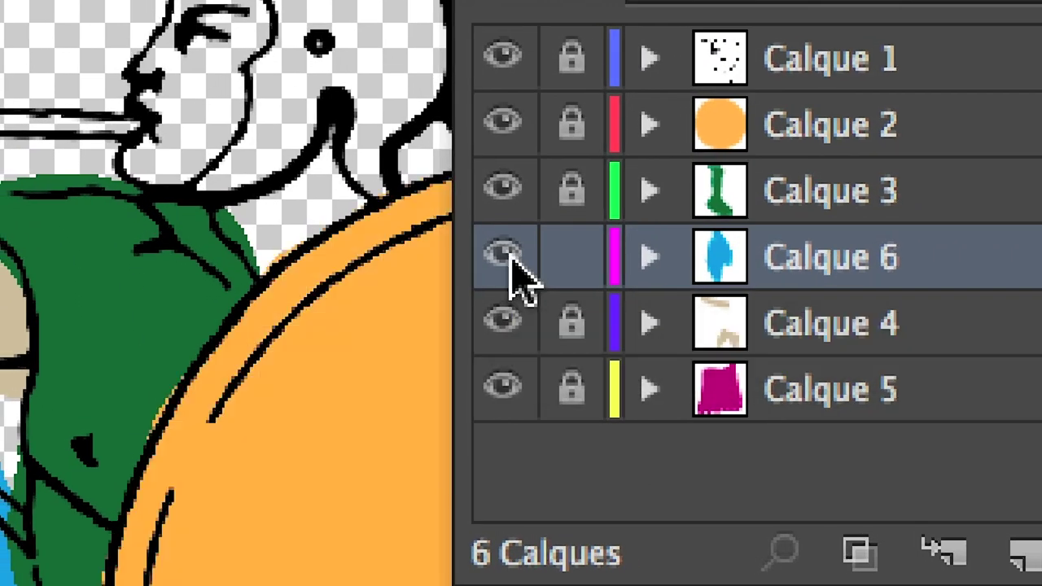
pyautogui.keyDown('alt'); pyautogui.click(506, 257); pyautogui.keyUp('alt')
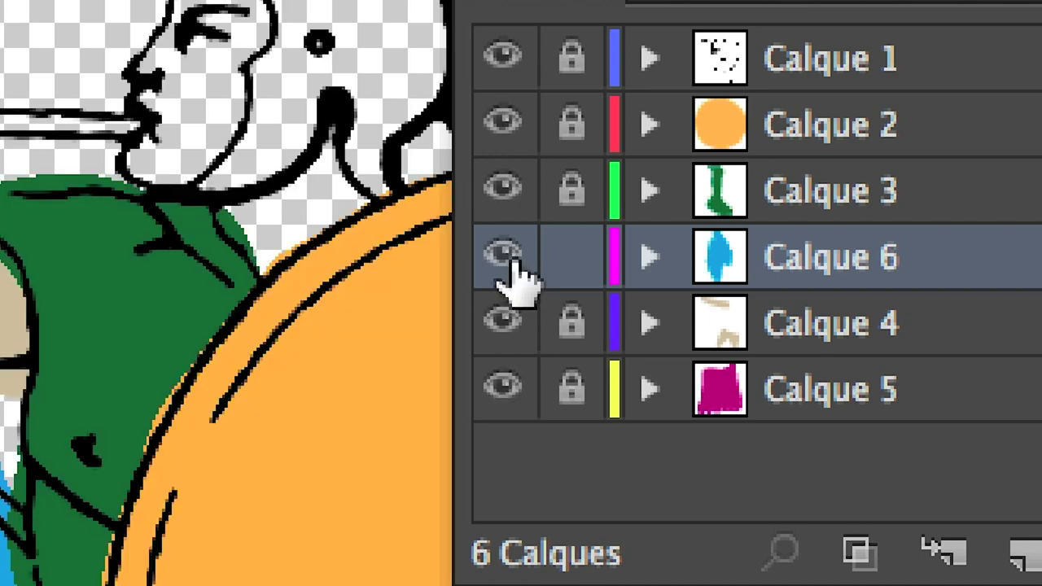
pyautogui.keyDown('alt'); pyautogui.click(508, 256); pyautogui.keyUp('alt')
pyautogui.keyDown('alt'); pyautogui.click(508, 257); pyautogui.keyUp('alt')
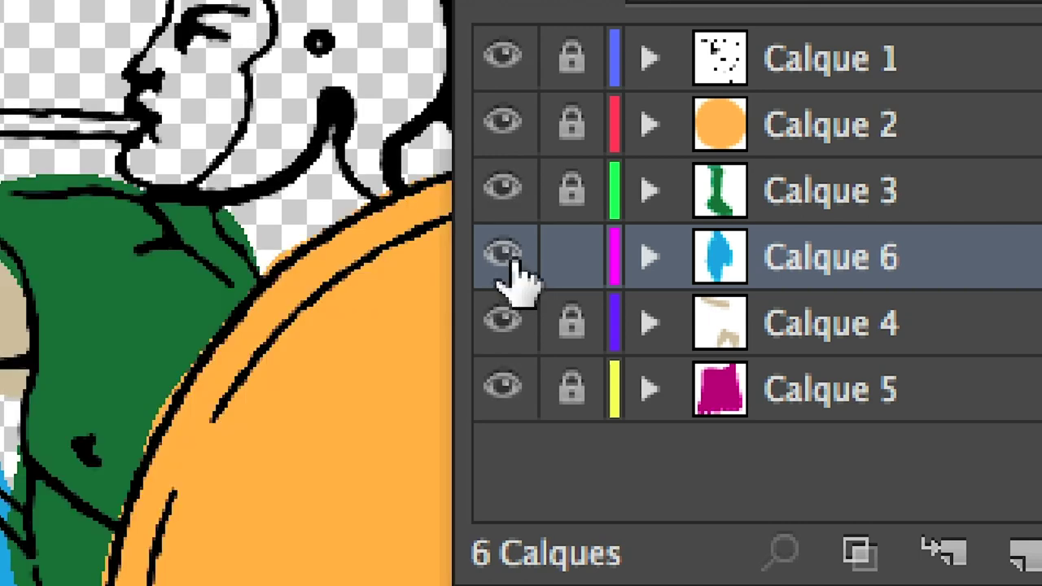
pyautogui.keyDown('alt'); pyautogui.click(508, 257); pyautogui.keyUp('alt')
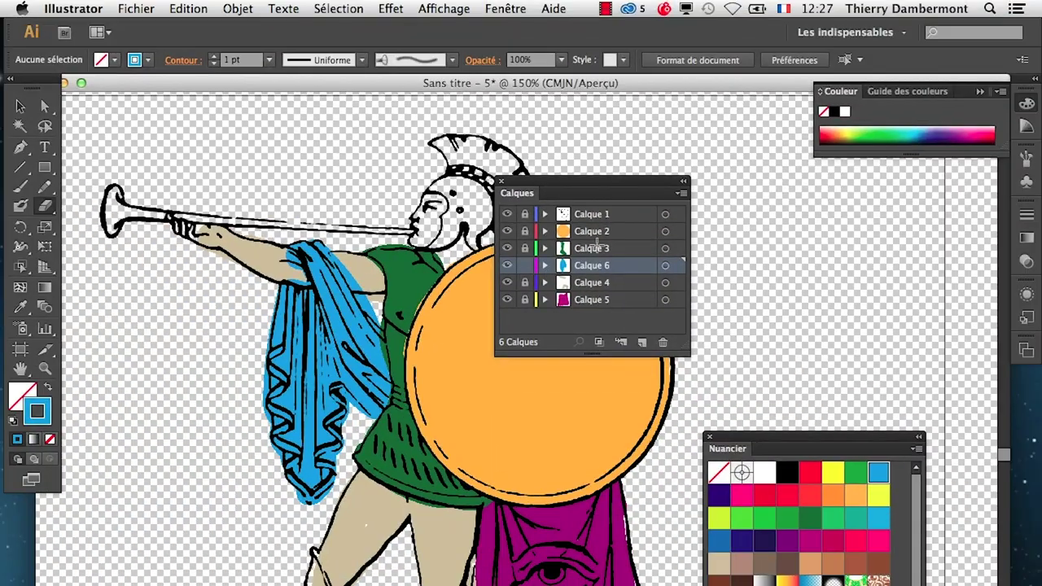
pyautogui.moveTo(607, 187)
pyautogui.mouseDown()
pyautogui.moveTo(809, 193)
pyautogui.moveTo(799, 194)
pyautogui.mouseUp()
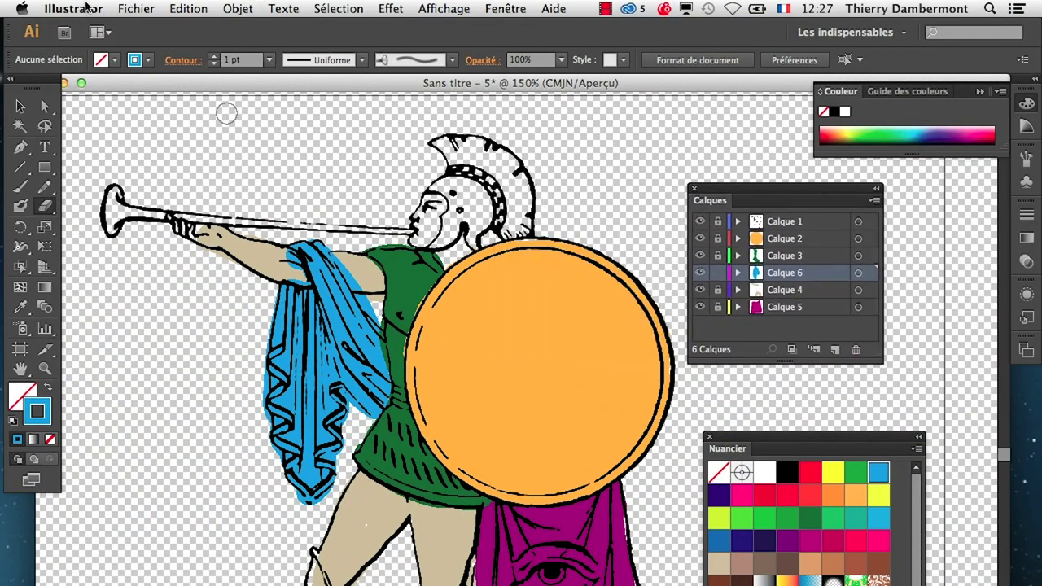
# Step: Save the file as 'grec HD colorisé dans AI.ai' and unlock all six layers
pyautogui.click(136, 8)
pyautogui.click(155, 144)
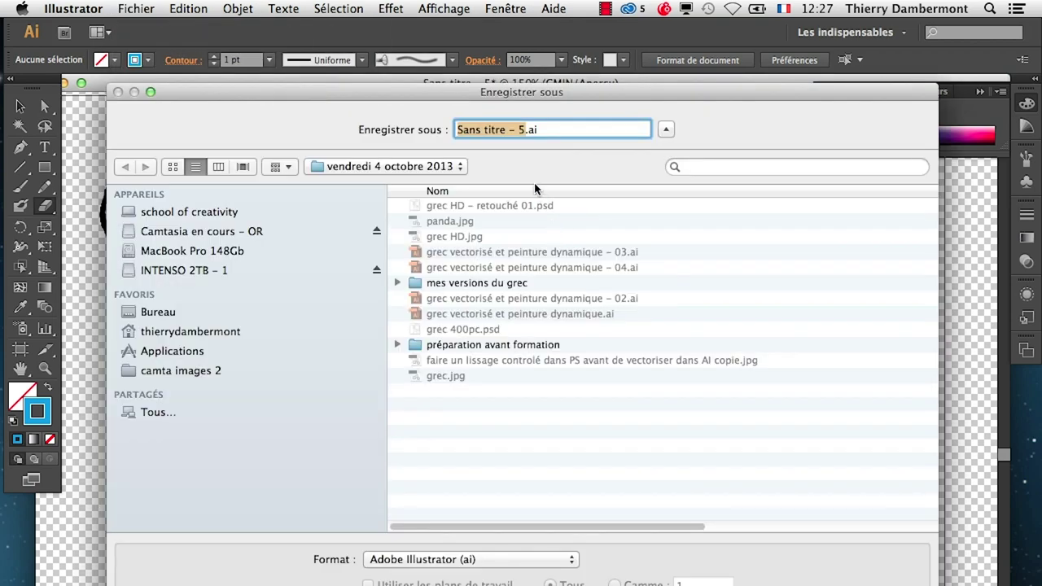
pyautogui.write('grec HD colorisé dans AI')
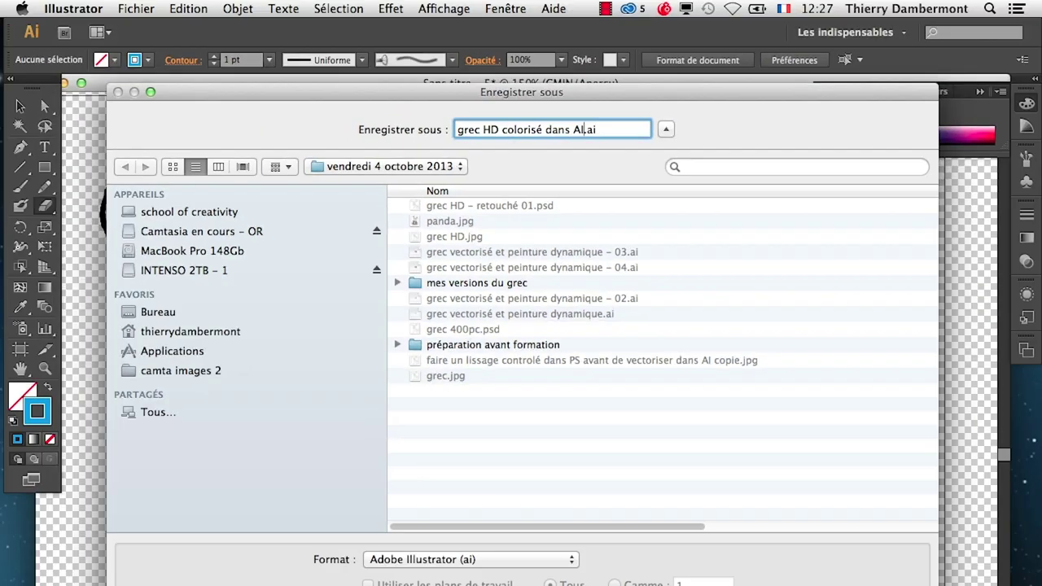
pyautogui.press('Return')
pyautogui.press('Return')
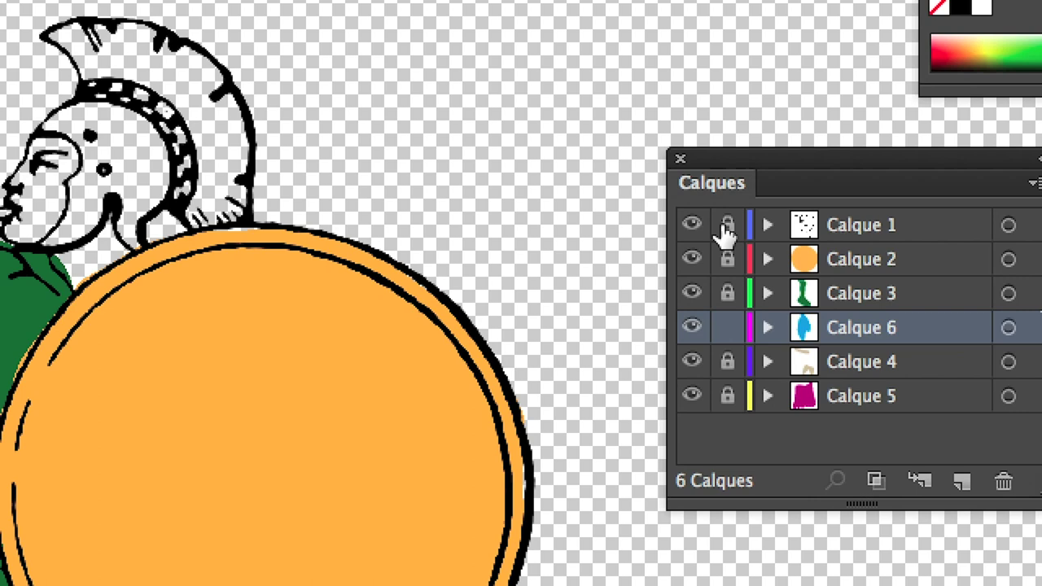
pyautogui.keyDown('alt'); pyautogui.click(727, 226); pyautogui.keyUp('alt')
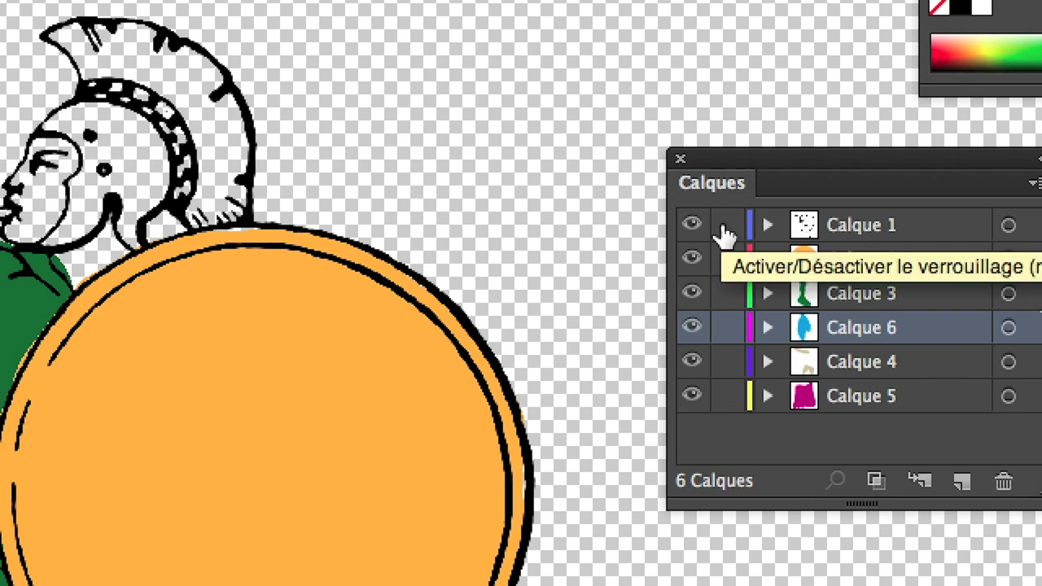
pyautogui.keyDown('alt'); pyautogui.click(723, 229); pyautogui.keyUp('alt')
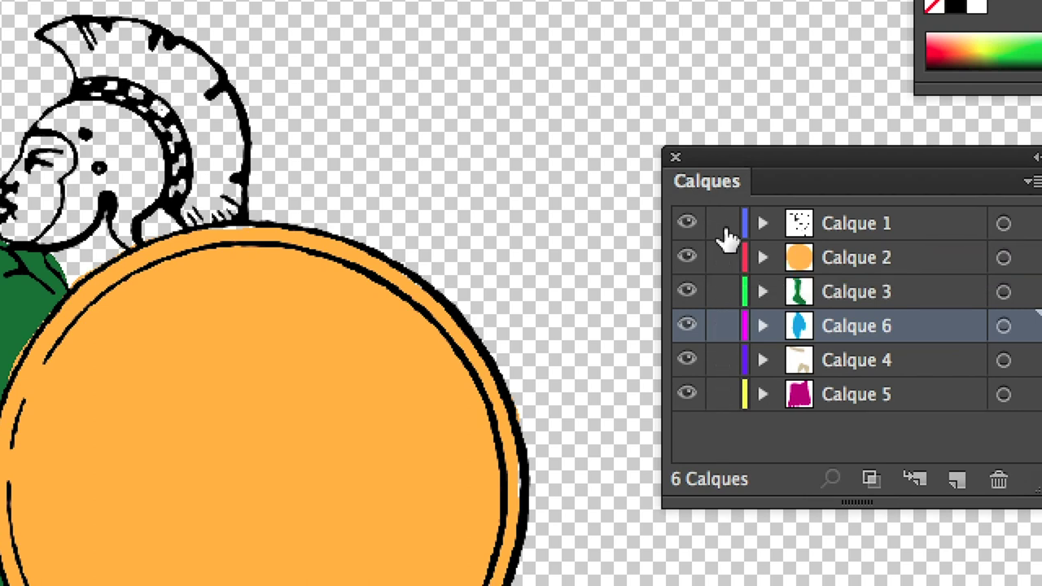
pyautogui.keyDown('alt'); pyautogui.click(725, 230); pyautogui.keyUp('alt')
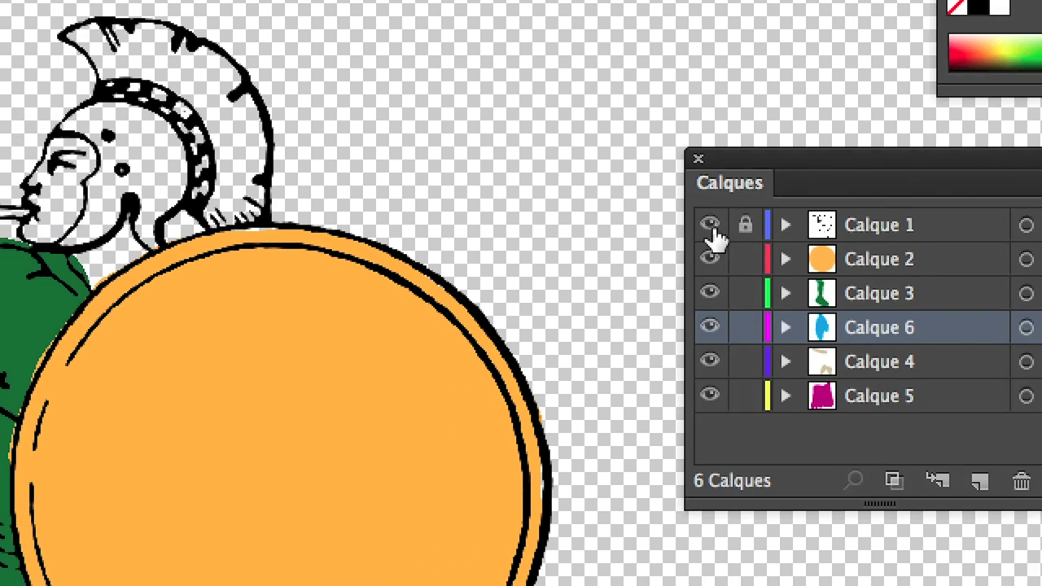
pyautogui.click(710, 226)
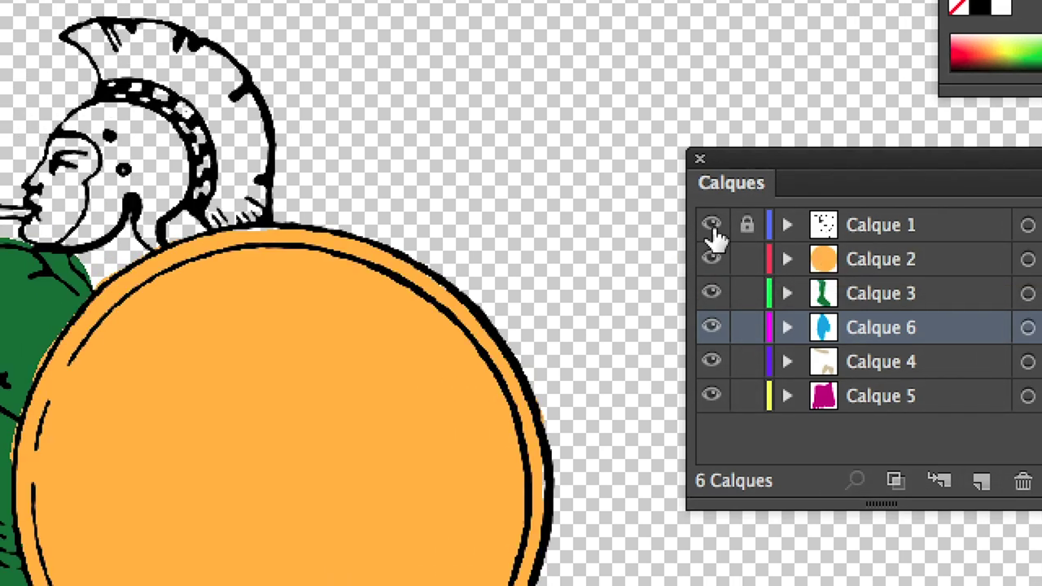
pyautogui.click(725, 230)
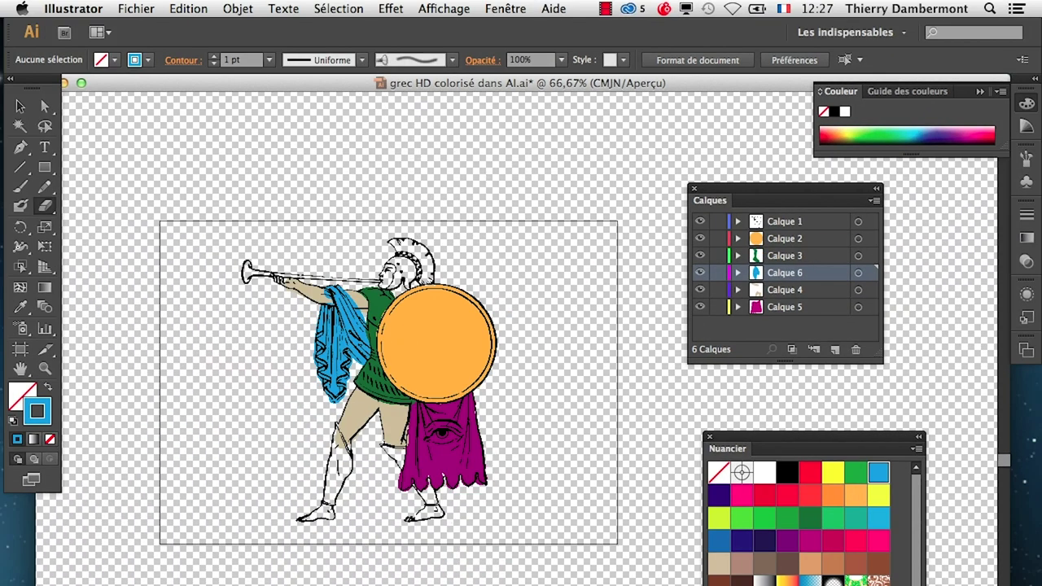
# Step: Select all of the artwork
pyautogui.hscroll(5, 521, 339)
pyautogui.press('v')
pyautogui.moveTo(130, 146); pyautogui.dragTo(257, 280)
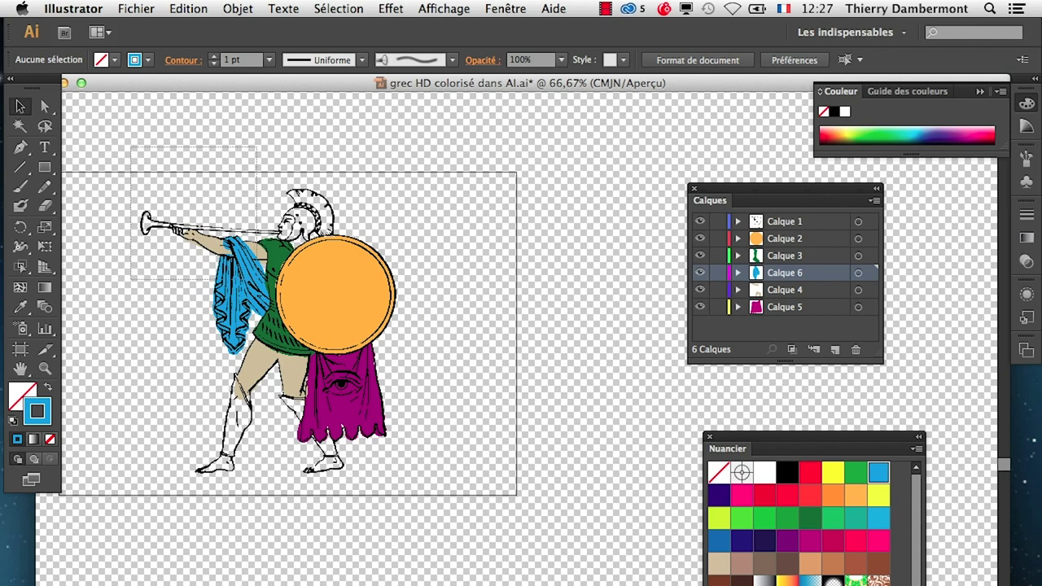
pyautogui.hotkey('ctrl', 'a')
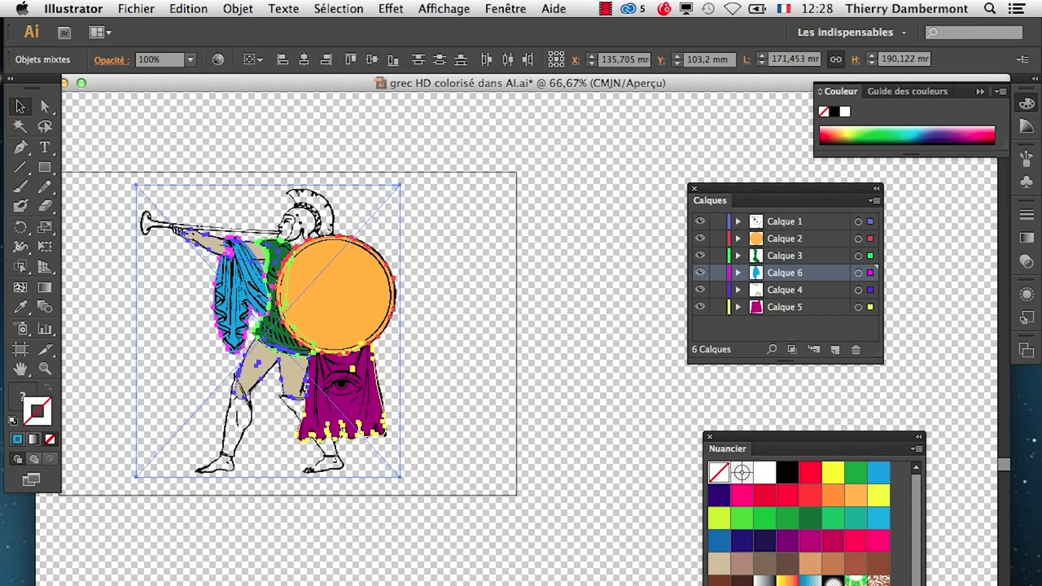
# Step: Create the swatch group Groupe de couleurs 1 from the selected artwork's colours
pyautogui.moveTo(727, 448)
pyautogui.mouseDown()
pyautogui.moveTo(499, 284)
pyautogui.moveTo(448, 242)
pyautogui.moveTo(440, 216)
pyautogui.mouseUp()
pyautogui.moveTo(638, 447); pyautogui.dragTo(655, 583)
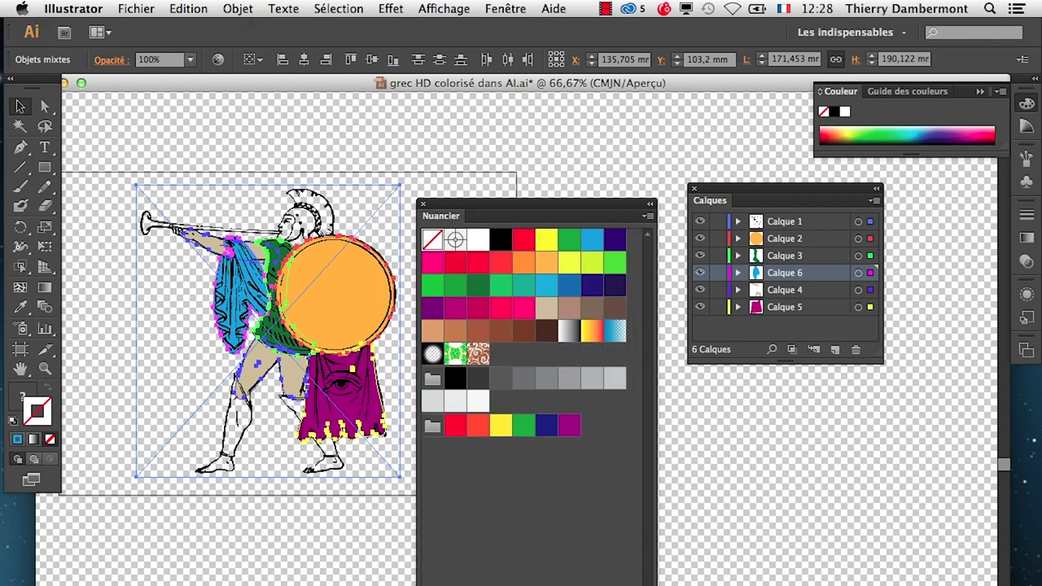
pyautogui.click(648, 216)
pyautogui.click(688, 234)
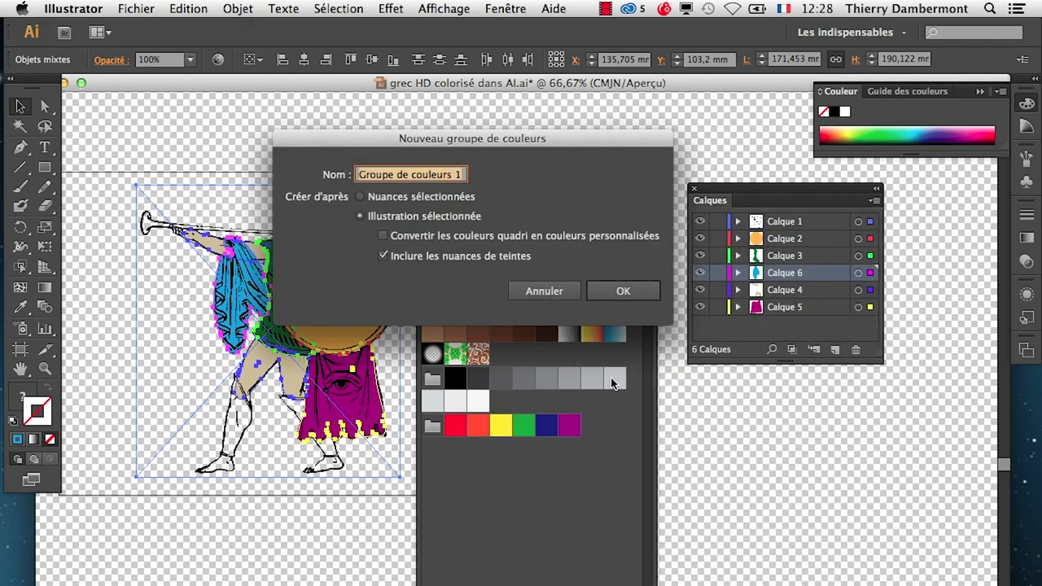
pyautogui.click(624, 293)
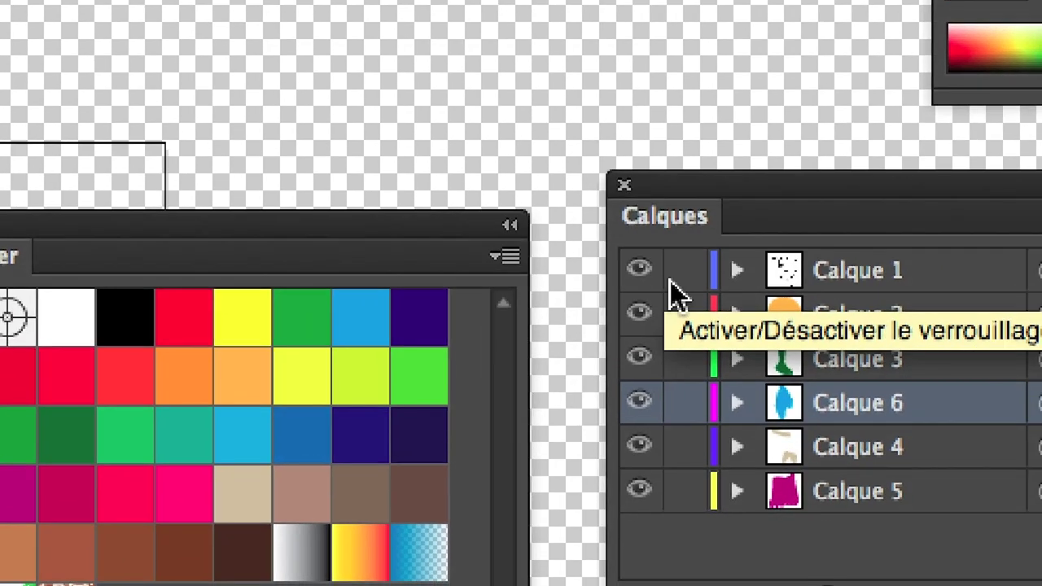
# Step: Lock Calque 1 and select the Groupe de couleurs 1 swatch group
pyautogui.click(674, 277)
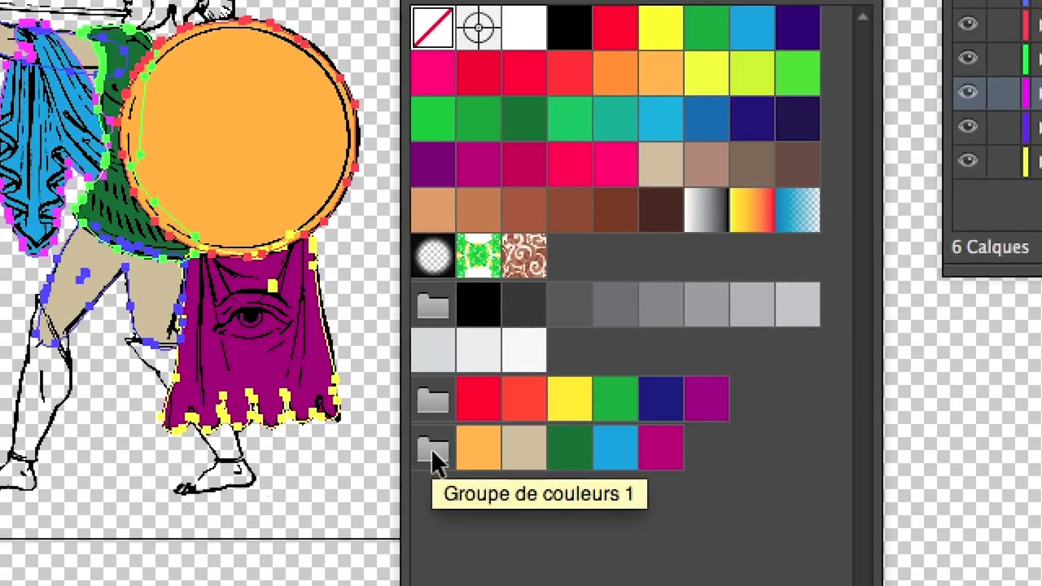
pyautogui.click(434, 457)
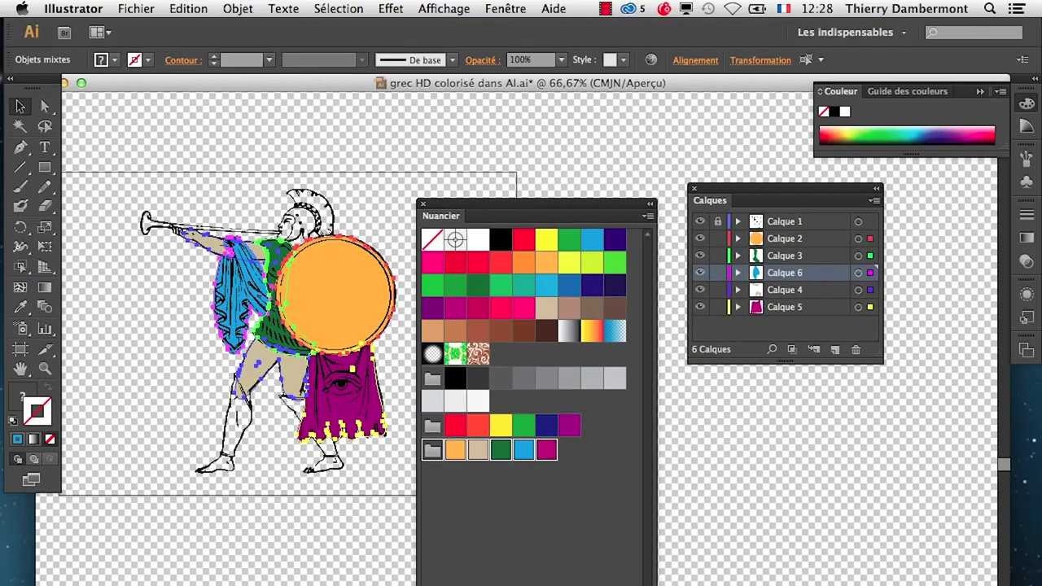
pyautogui.moveTo(508, 207); pyautogui.dragTo(641, 119)
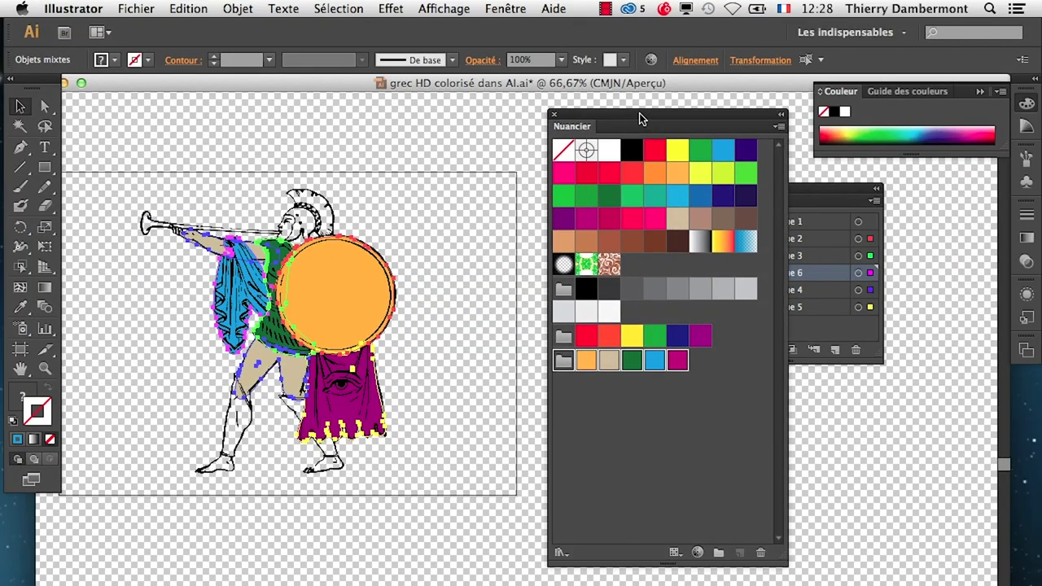
# Step: Recolour with beige excluded: beige shield, orange drapery, magenta tunic, green cape, colour group unsaved
pyautogui.click(698, 554)
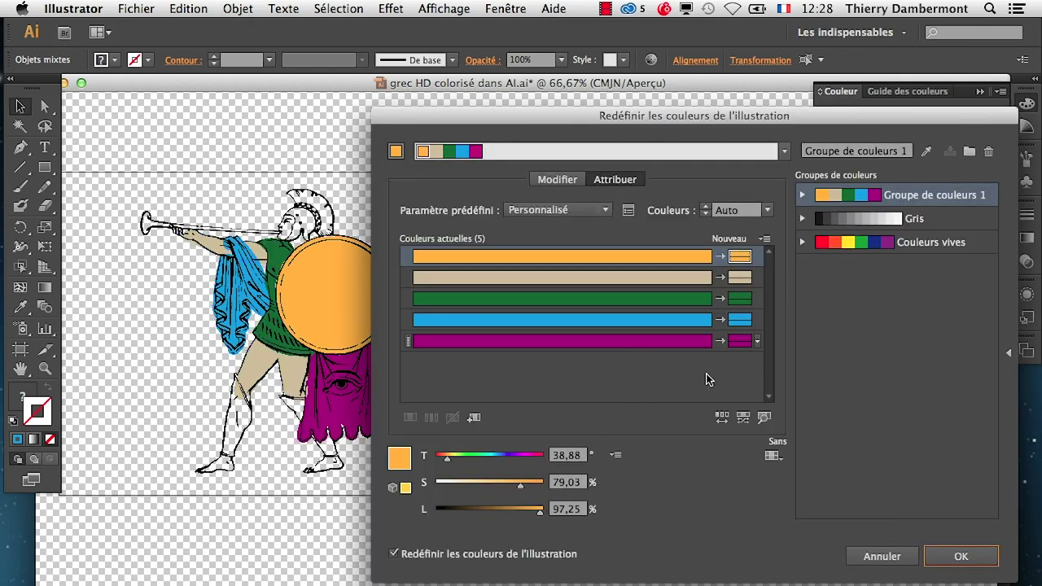
pyautogui.moveTo(725, 274)
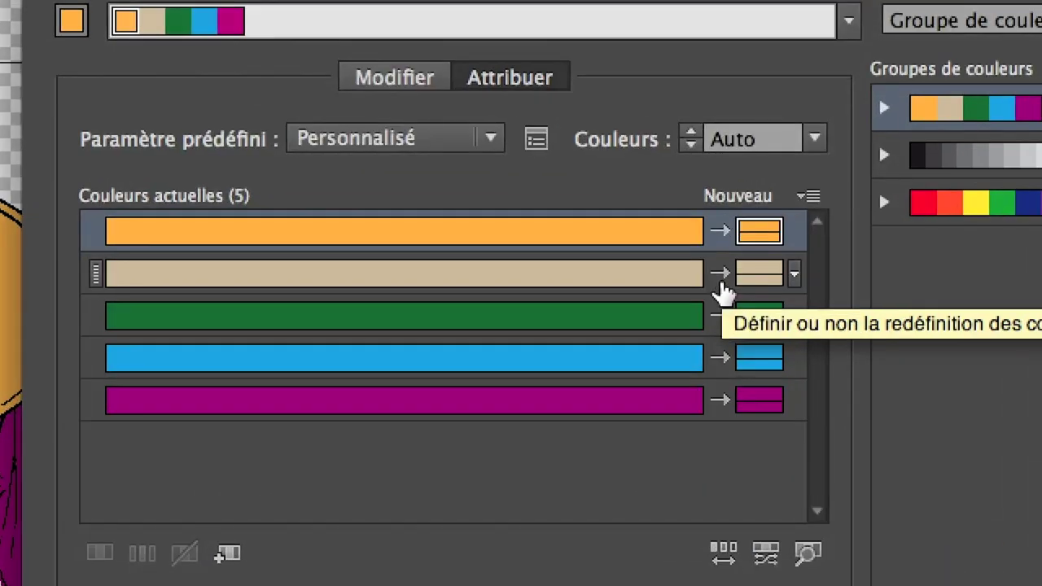
pyautogui.click(722, 281)
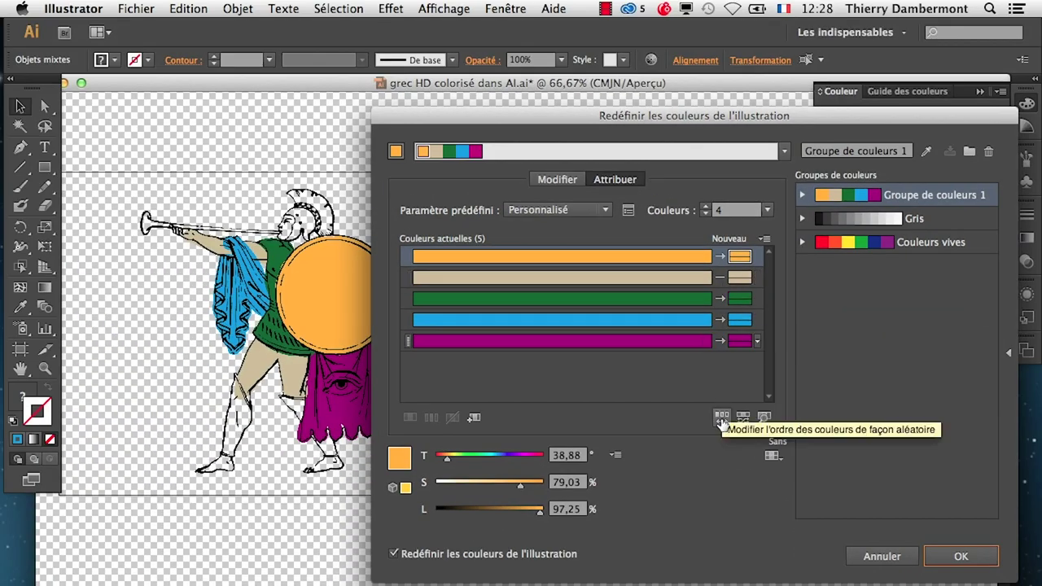
pyautogui.click(721, 418)
pyautogui.click(722, 419)
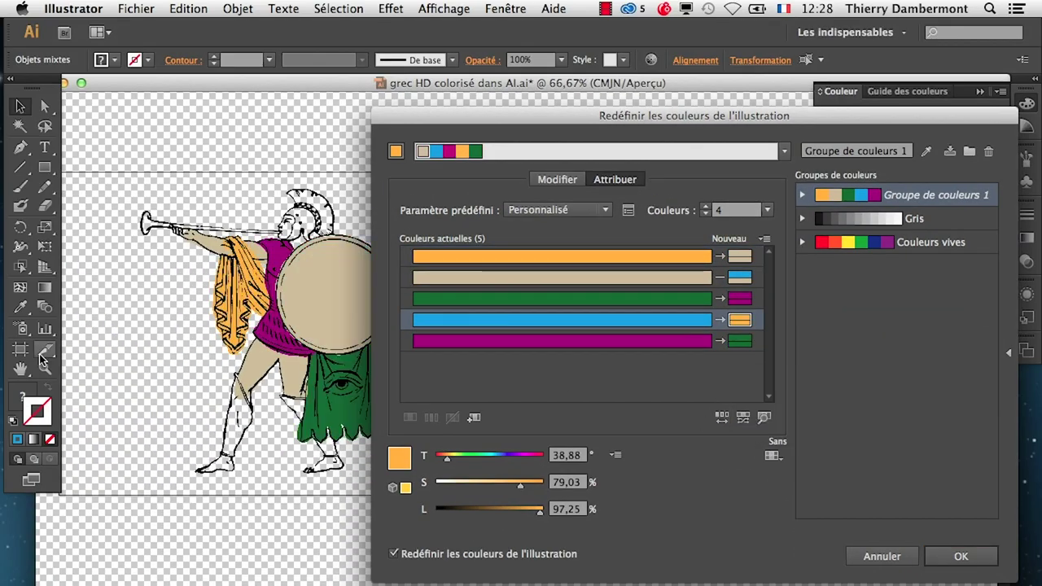
pyautogui.click(957, 556)
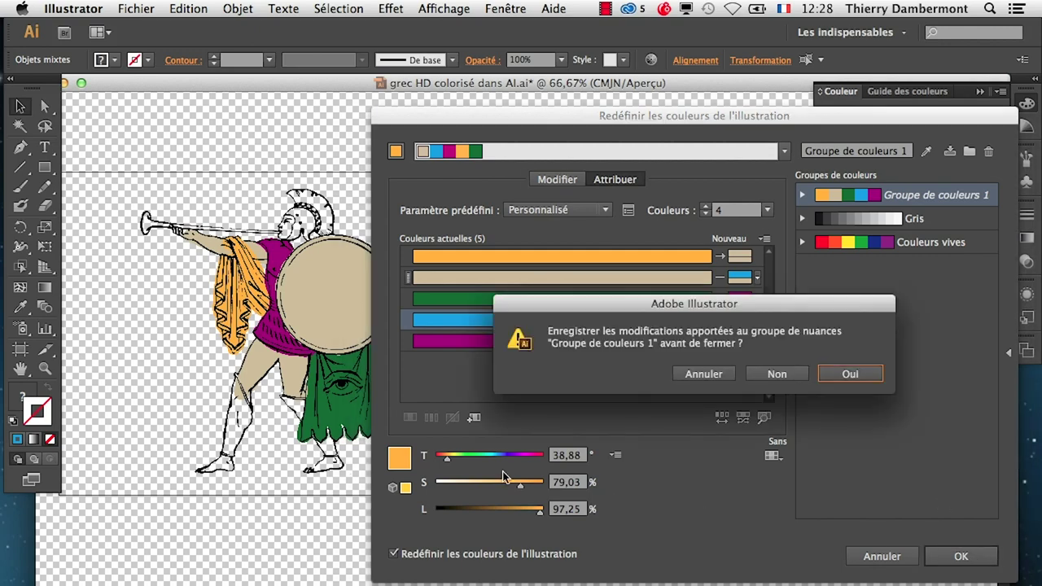
pyautogui.click(798, 381)
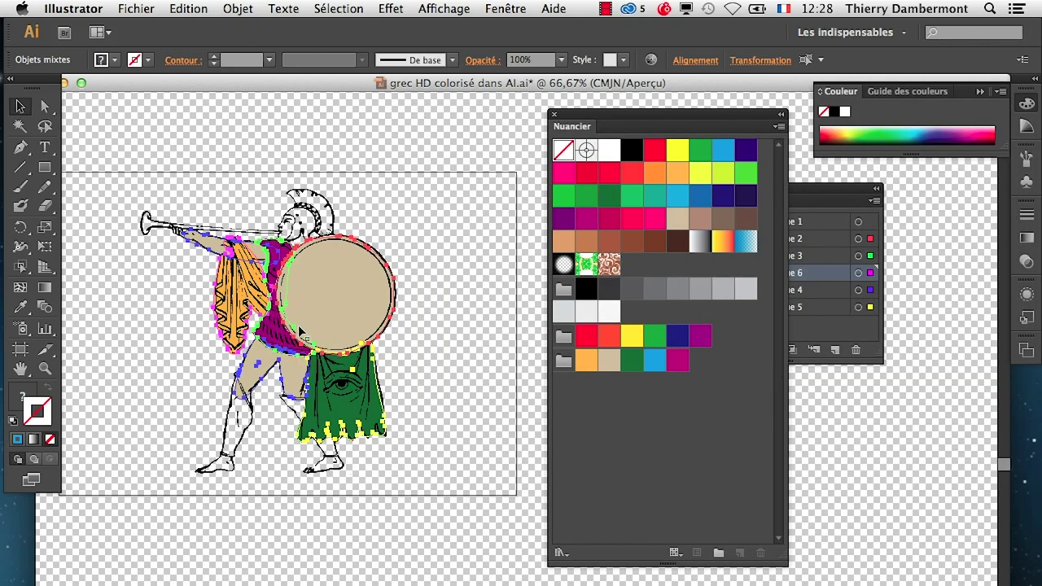
# Step: Cancel recolouring, restore the earlier artwork colours, and select the last swatch colour group
pyautogui.scroll(1, 301, 333)
pyautogui.scroll(1, 301, 333)
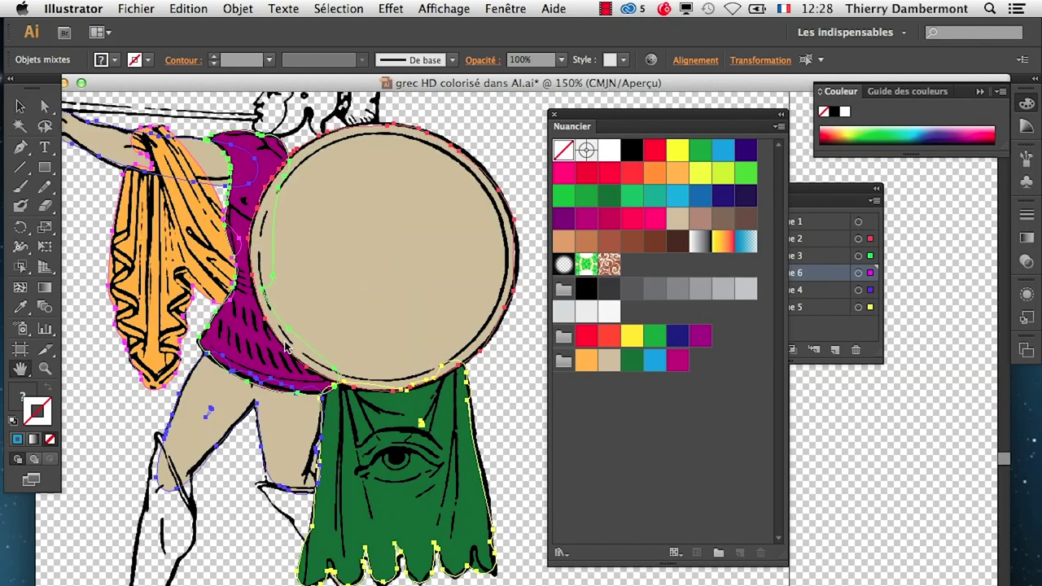
pyautogui.moveTo(301, 334); pyautogui.dragTo(330, 433)
pyautogui.scroll(-2, 330, 434)
pyautogui.scroll(-2, 372, 407)
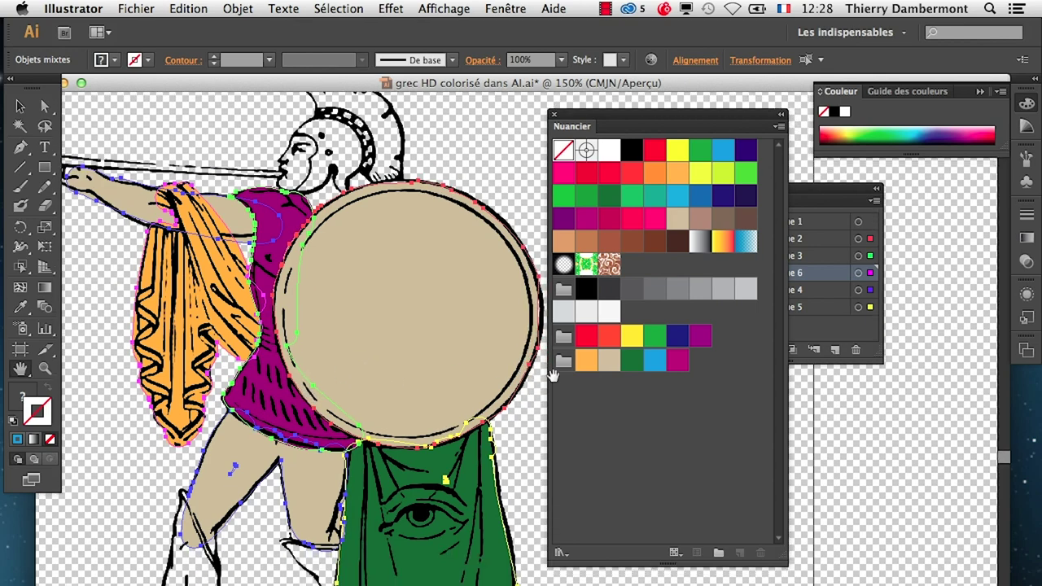
pyautogui.click(697, 552)
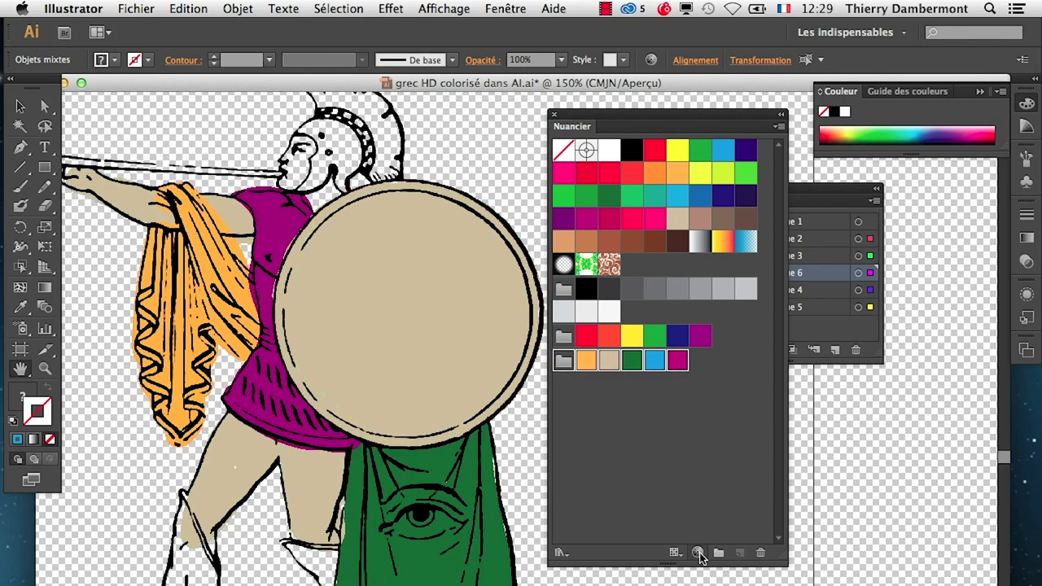
pyautogui.moveTo(452, 118); pyautogui.dragTo(616, 124)
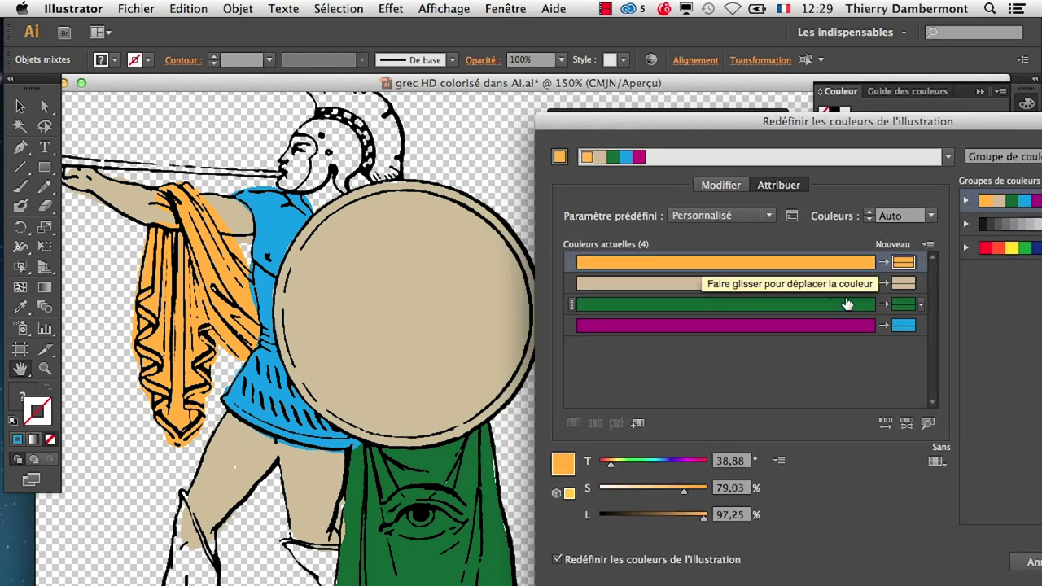
pyautogui.click(1030, 561)
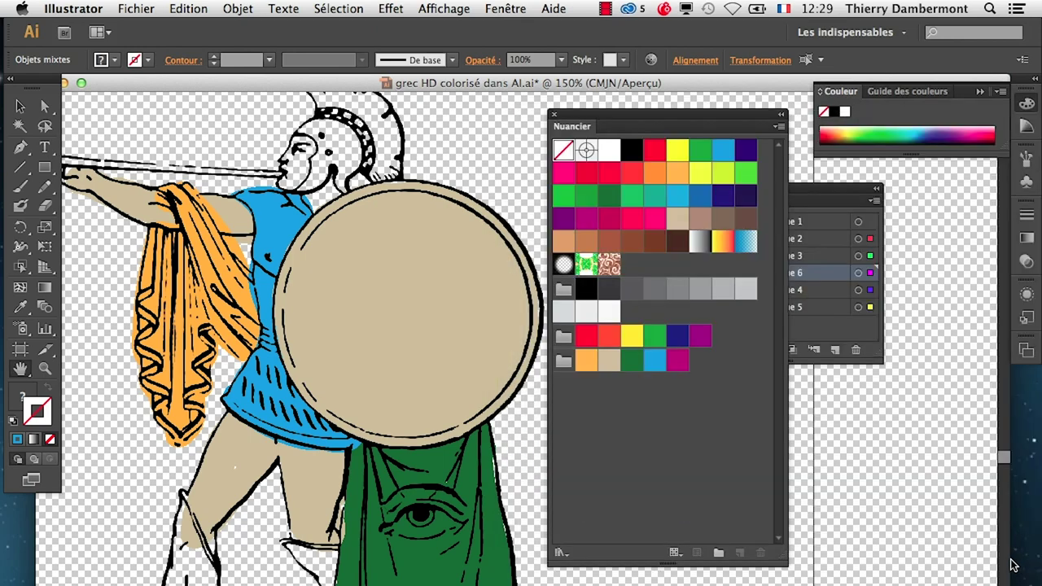
pyautogui.hotkey('ctrl', 'z')
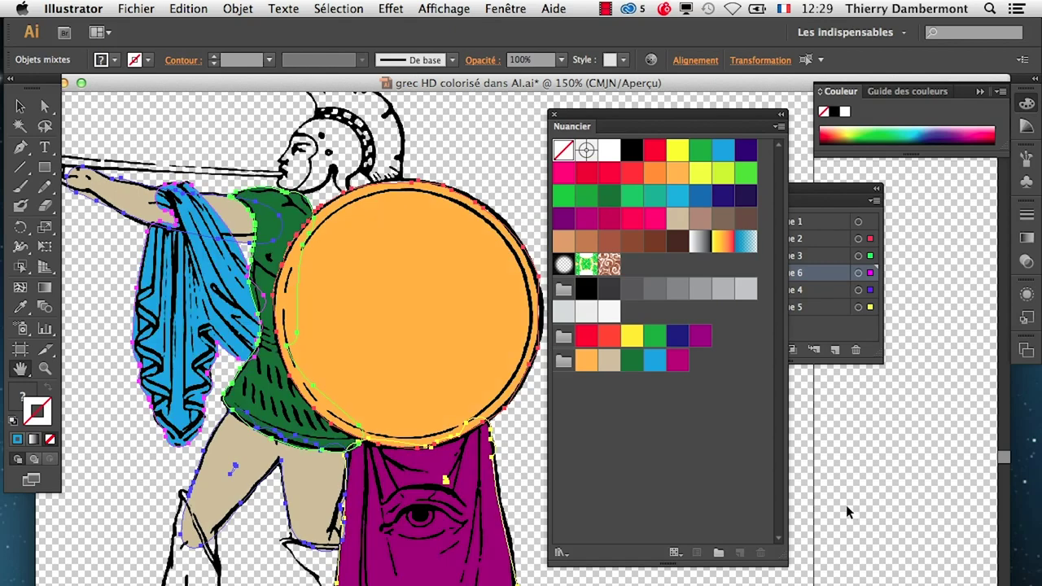
pyautogui.click(564, 365)
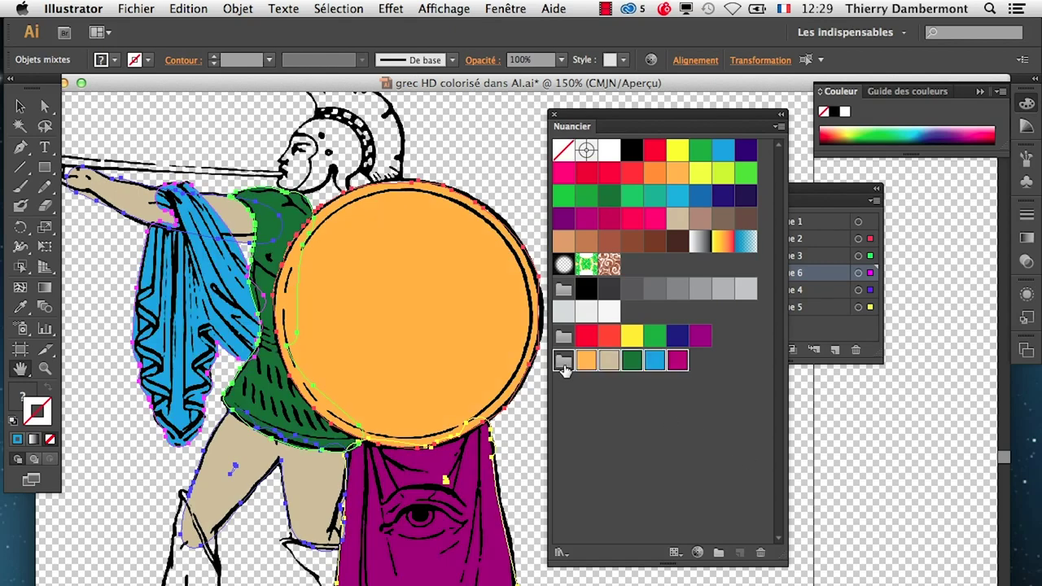
# Step: Exclude tan and reshuffle the colour order until the shield turns mint green
pyautogui.click(697, 553)
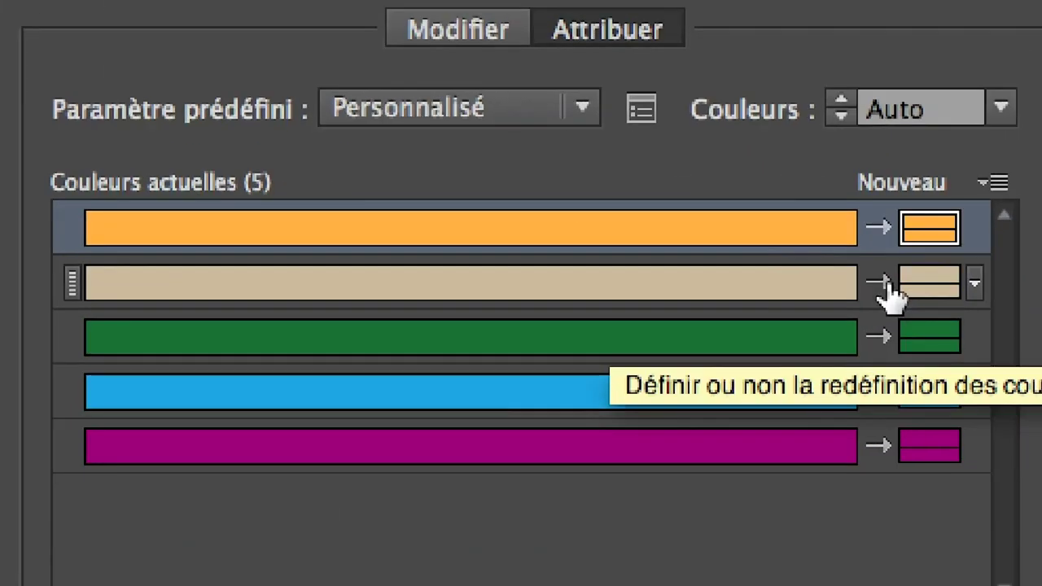
pyautogui.click(888, 281)
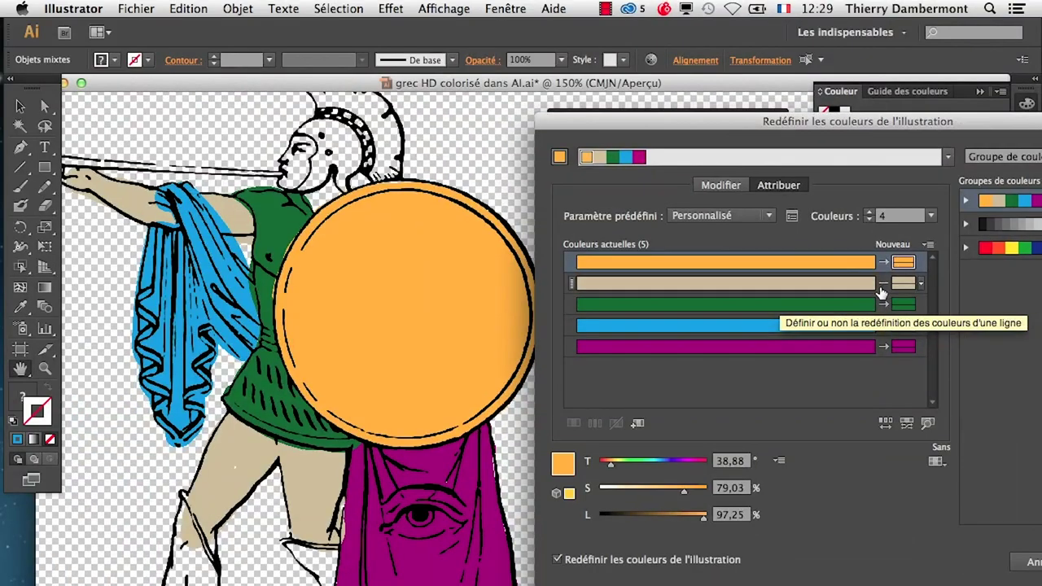
pyautogui.click(887, 424)
pyautogui.click(886, 425)
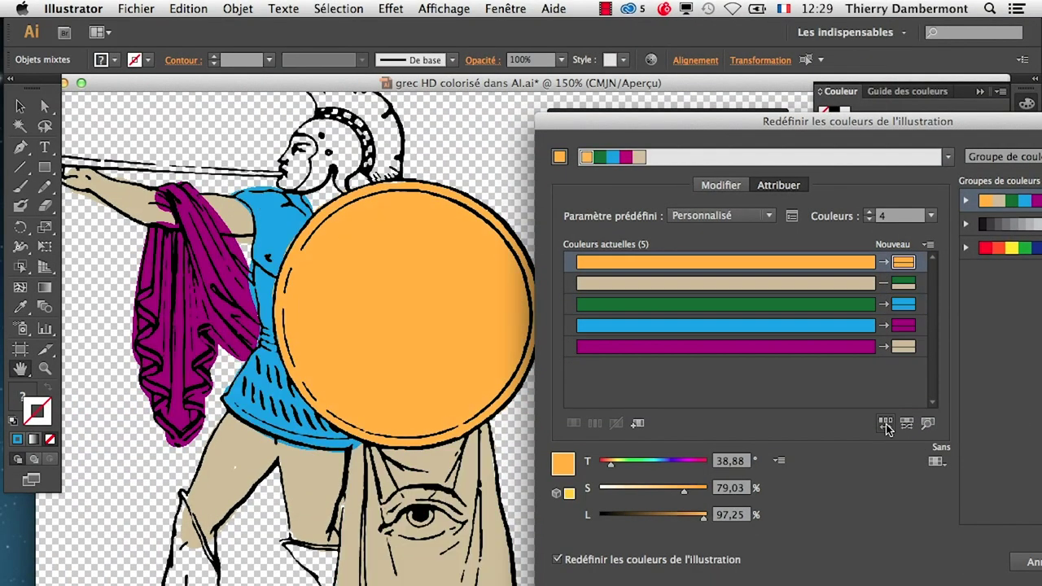
pyautogui.click(886, 425)
pyautogui.click(886, 425)
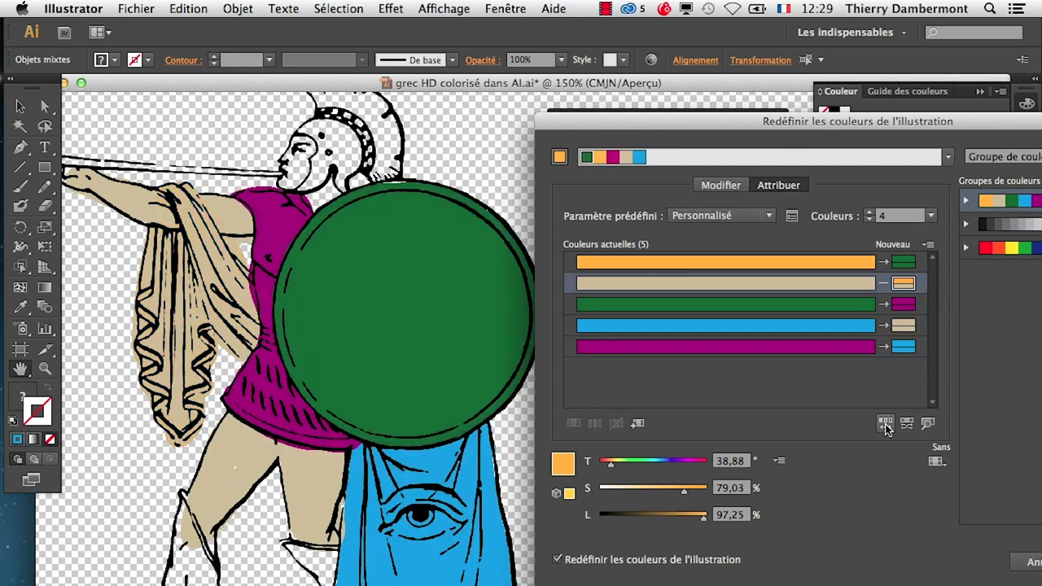
pyautogui.click(906, 424)
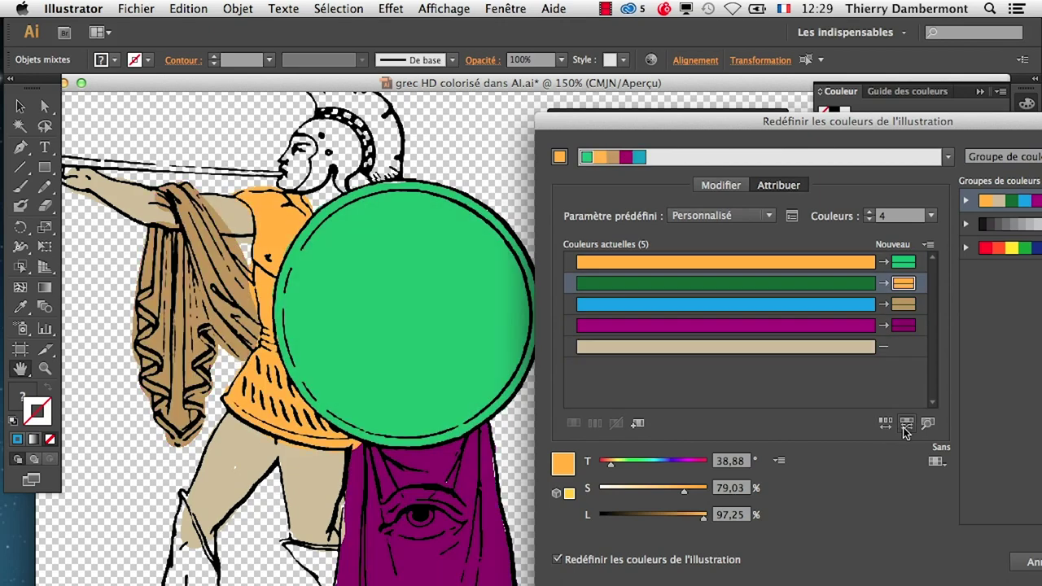
pyautogui.click(906, 424)
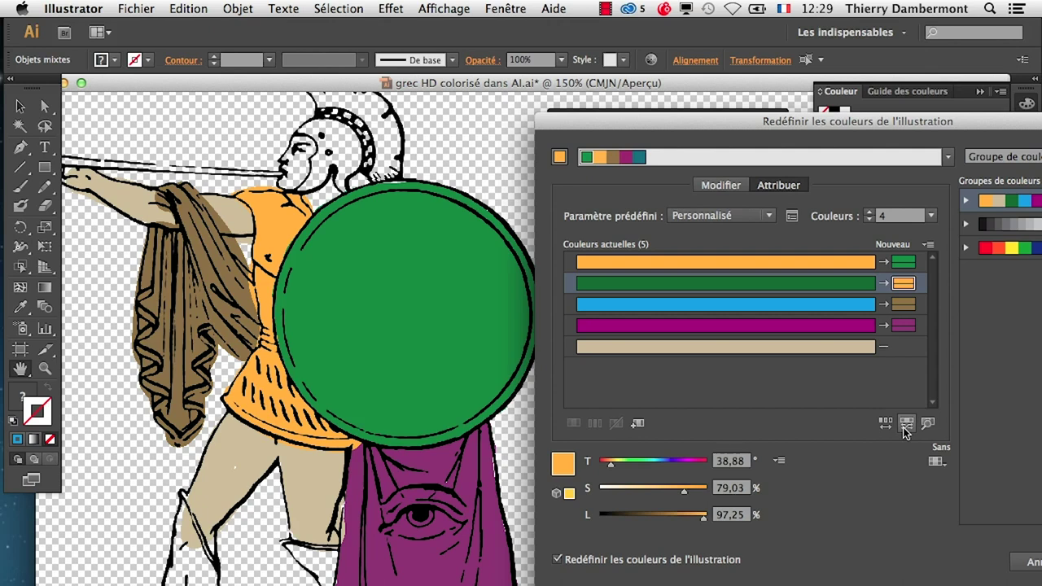
pyautogui.click(904, 426)
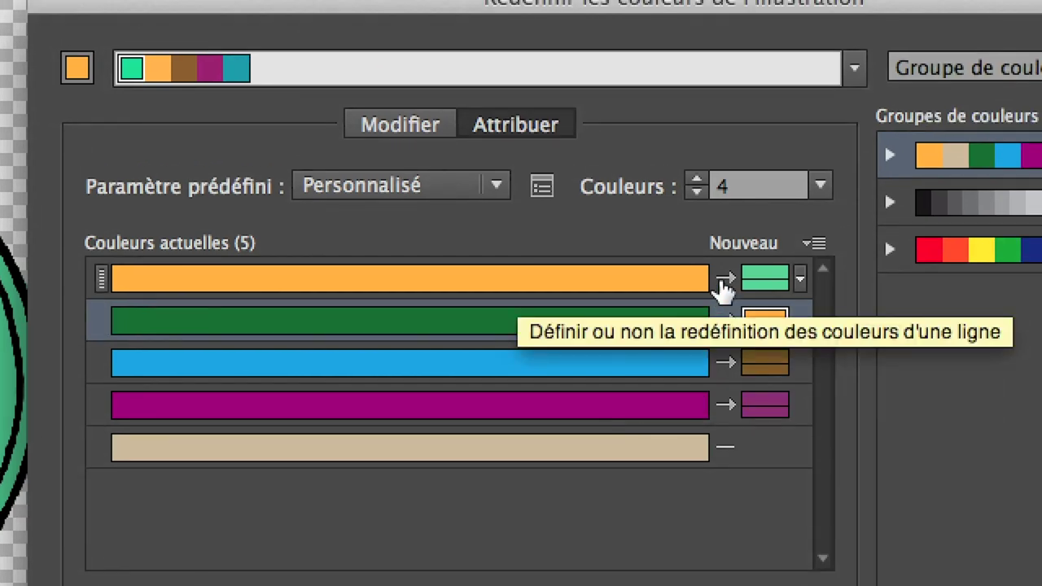
# Step: Keep orange recolourable, apply the new colours and save the colour group
pyautogui.click(724, 282)
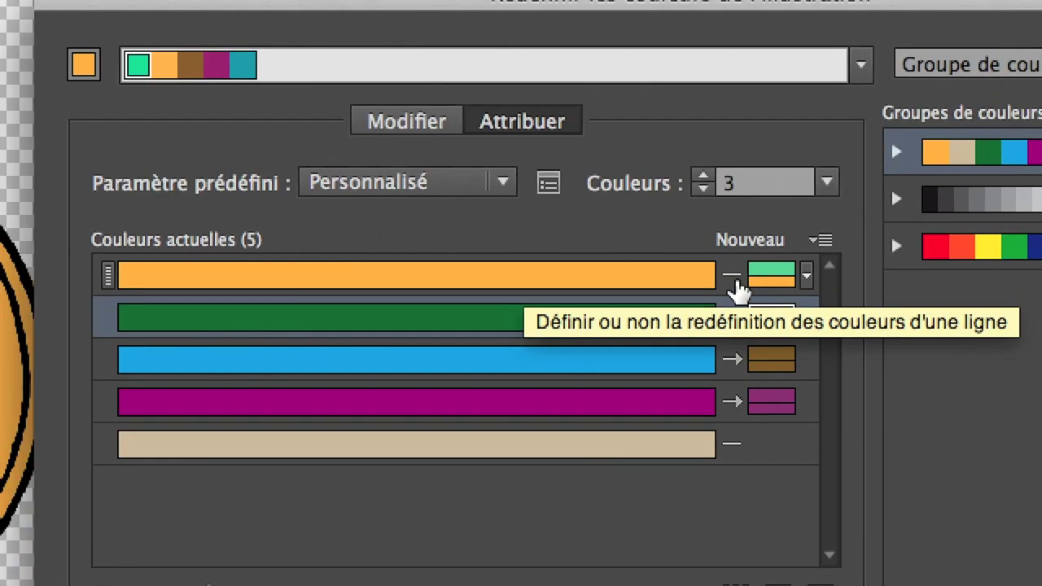
pyautogui.click(736, 279)
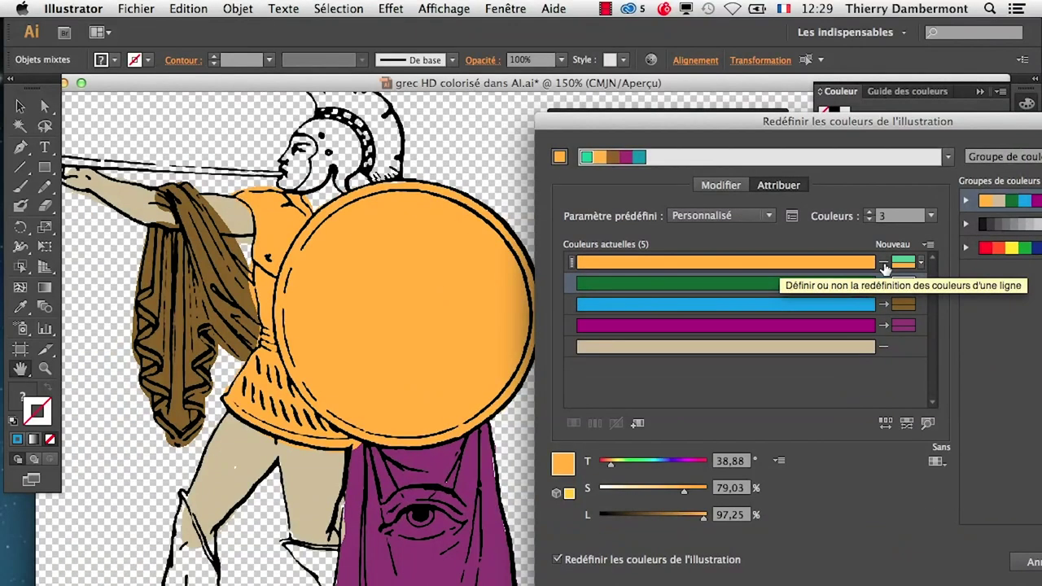
pyautogui.click(884, 267)
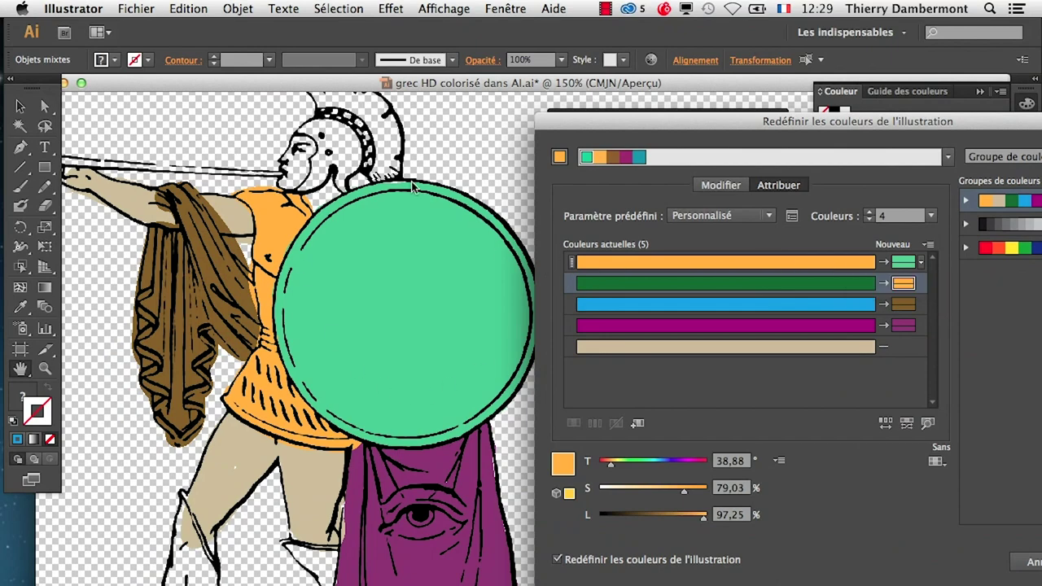
pyautogui.moveTo(688, 127); pyautogui.dragTo(491, 103)
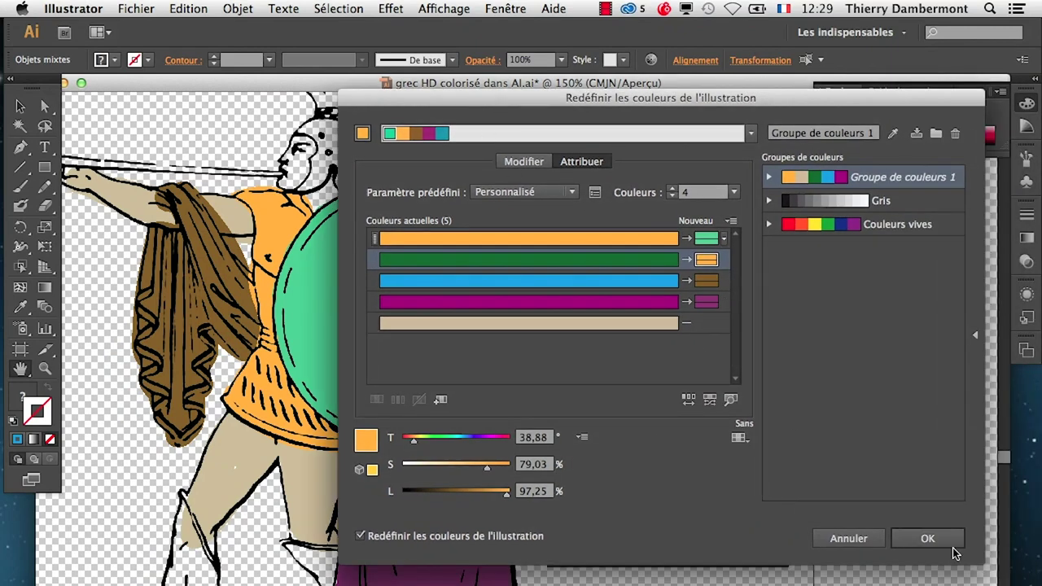
pyautogui.click(928, 538)
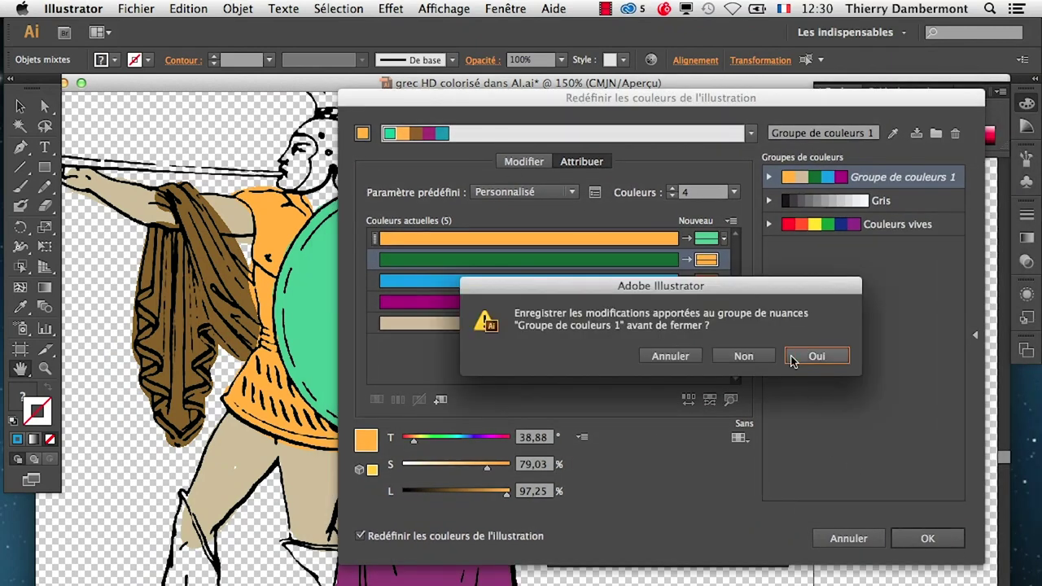
pyautogui.click(830, 356)
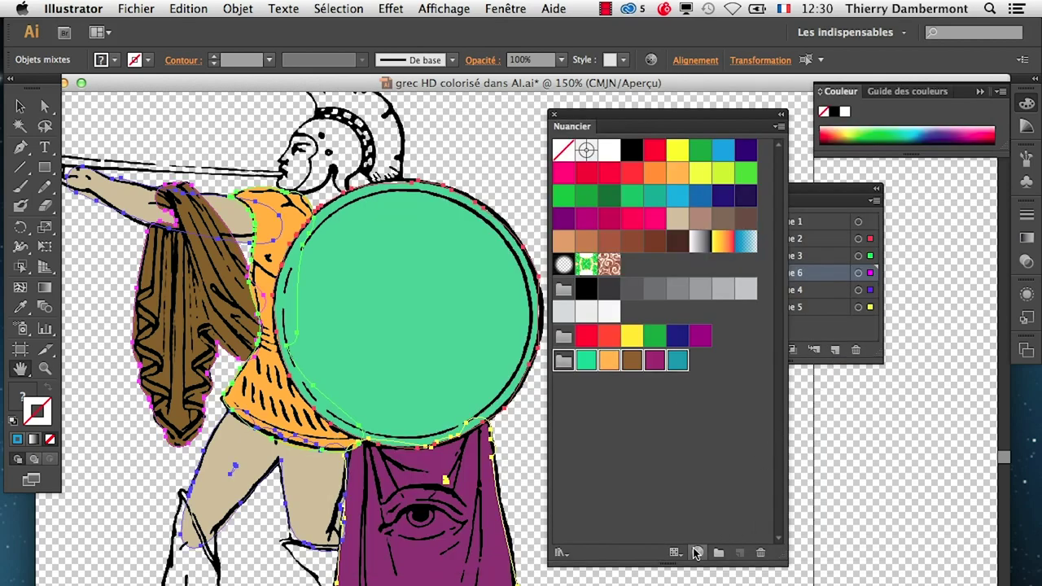
# Step: In Recolour Artwork, toggle exclusion of the orange, mint-green and tan colours
pyautogui.click(698, 554)
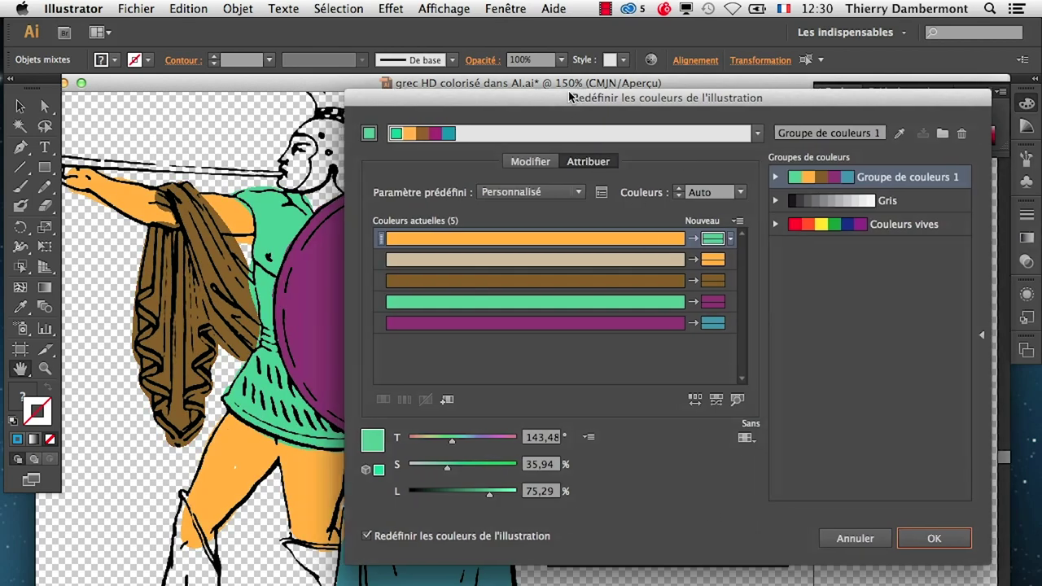
pyautogui.moveTo(570, 97); pyautogui.dragTo(678, 110)
pyautogui.click(794, 253)
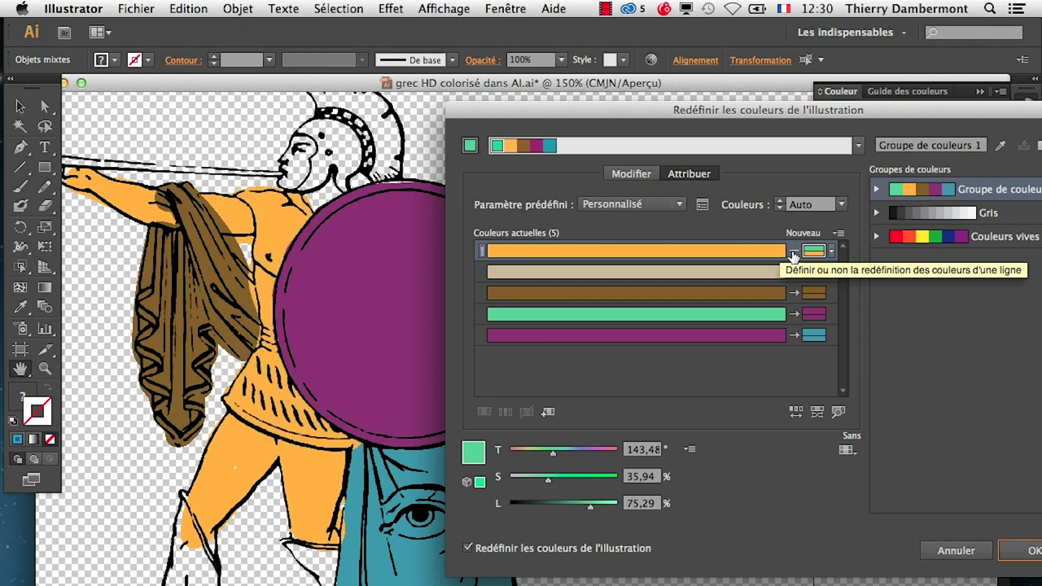
pyautogui.click(794, 253)
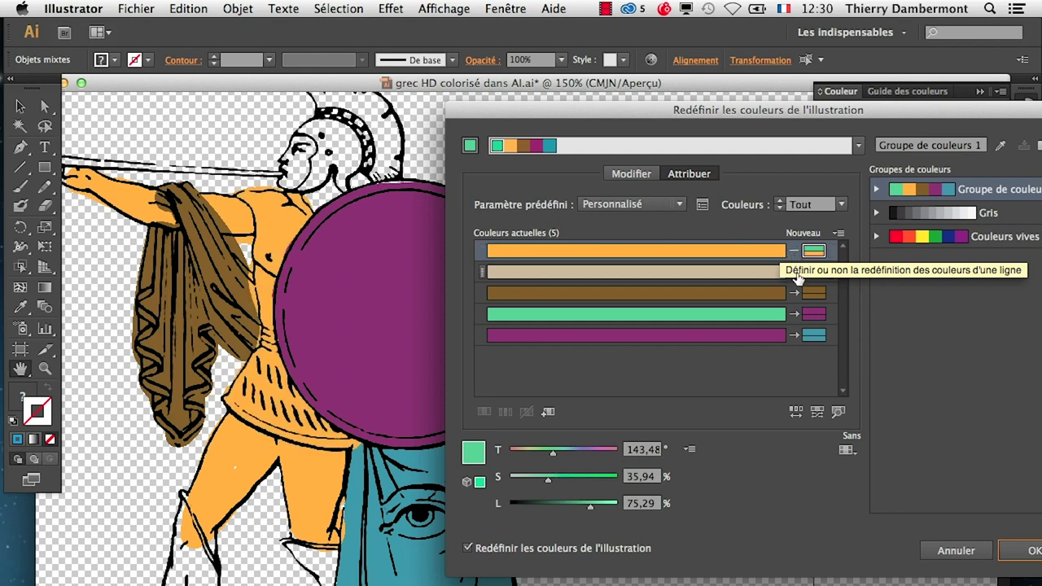
pyautogui.click(793, 253)
pyautogui.click(794, 316)
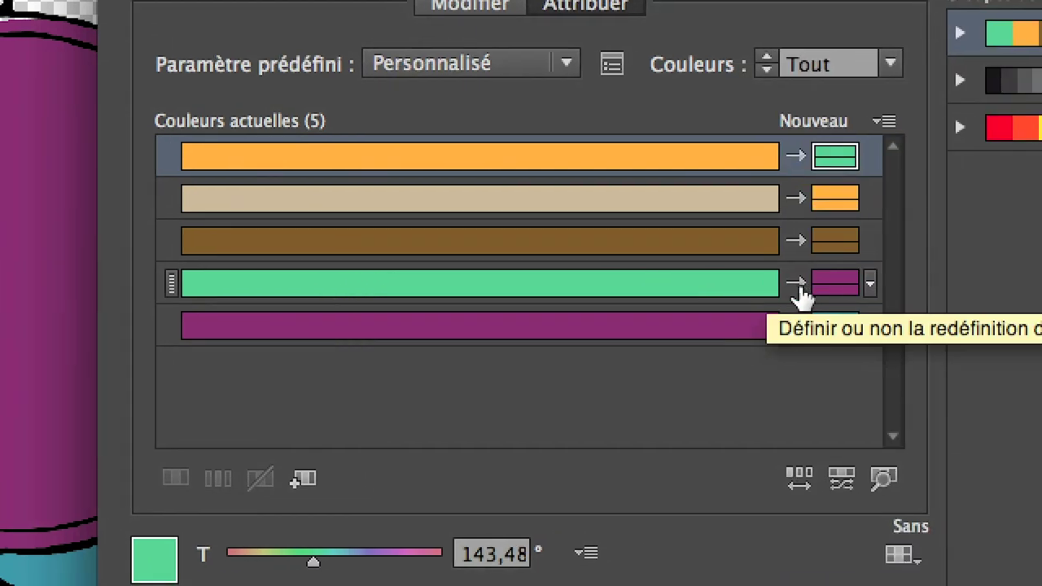
pyautogui.click(798, 285)
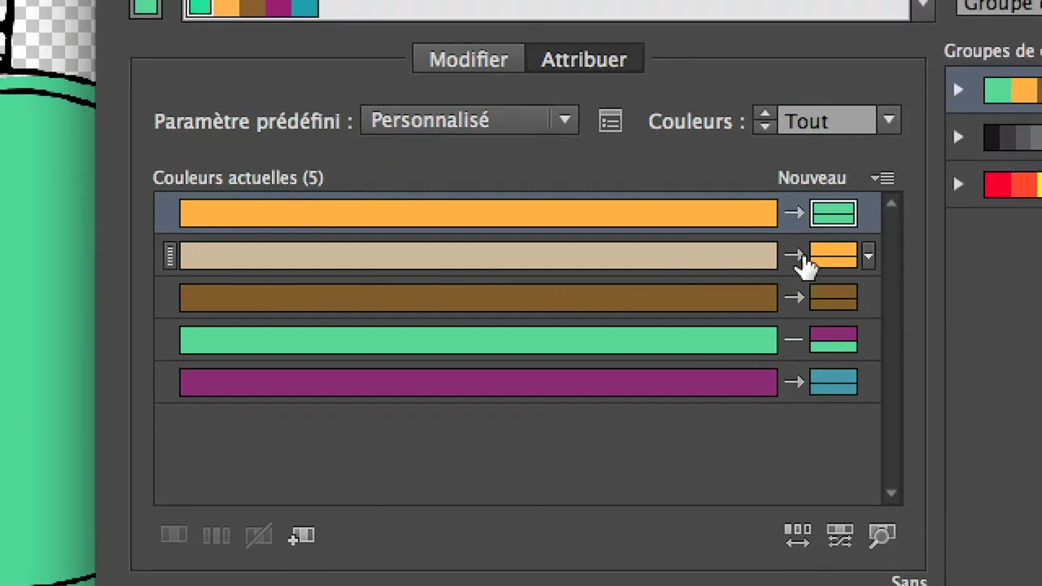
pyautogui.click(799, 257)
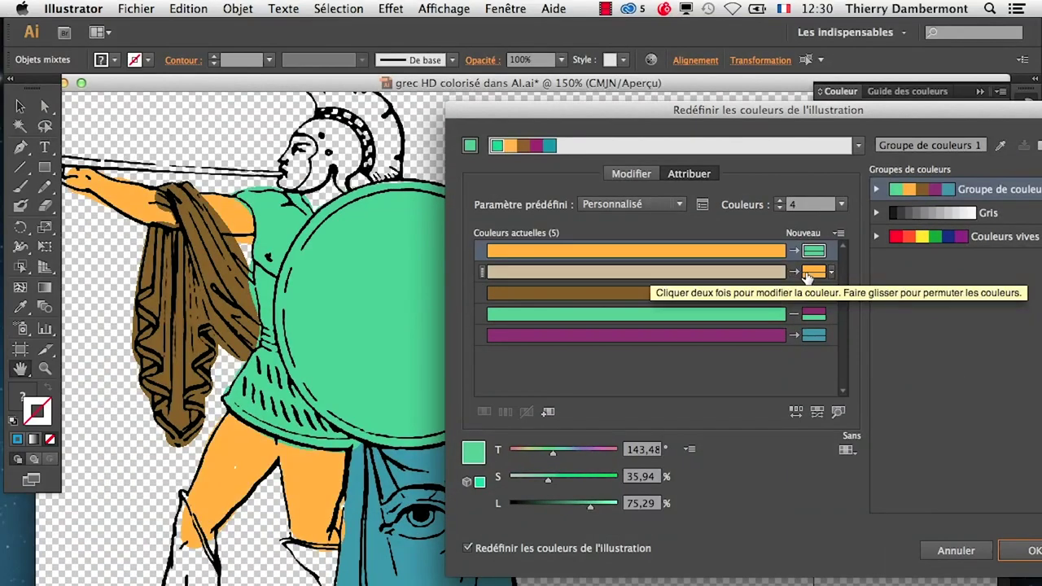
pyautogui.click(806, 273)
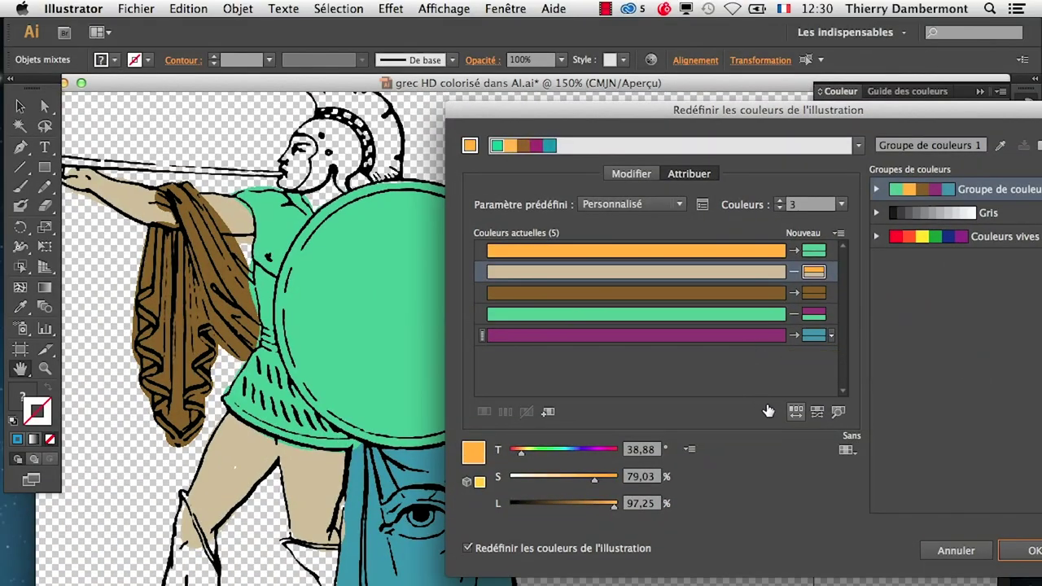
# Step: Reshuffle to teal drapery and an orange tunic, apply it, and save the colour group
pyautogui.click(795, 413)
pyautogui.click(795, 413)
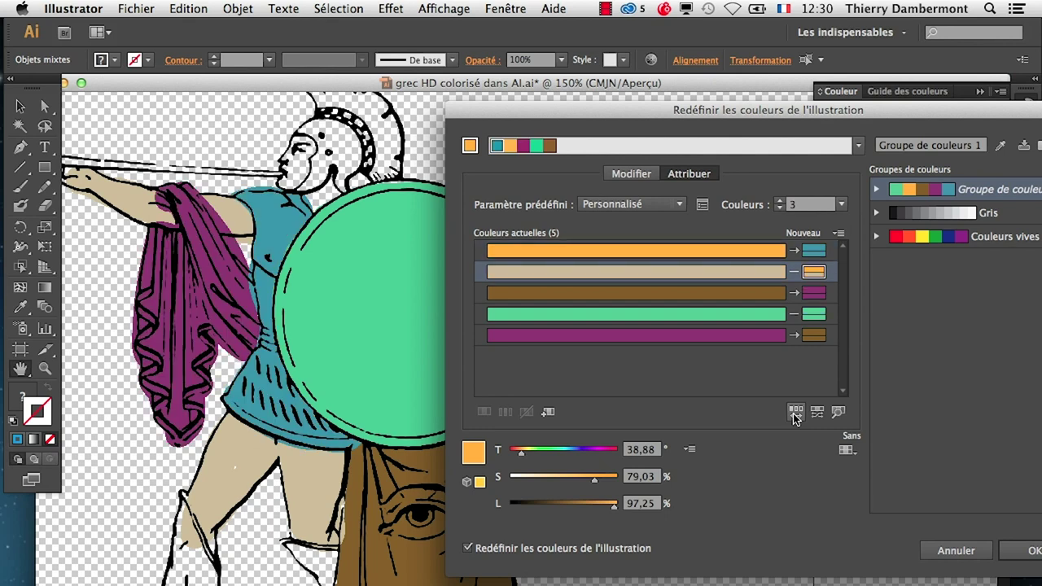
pyautogui.click(794, 413)
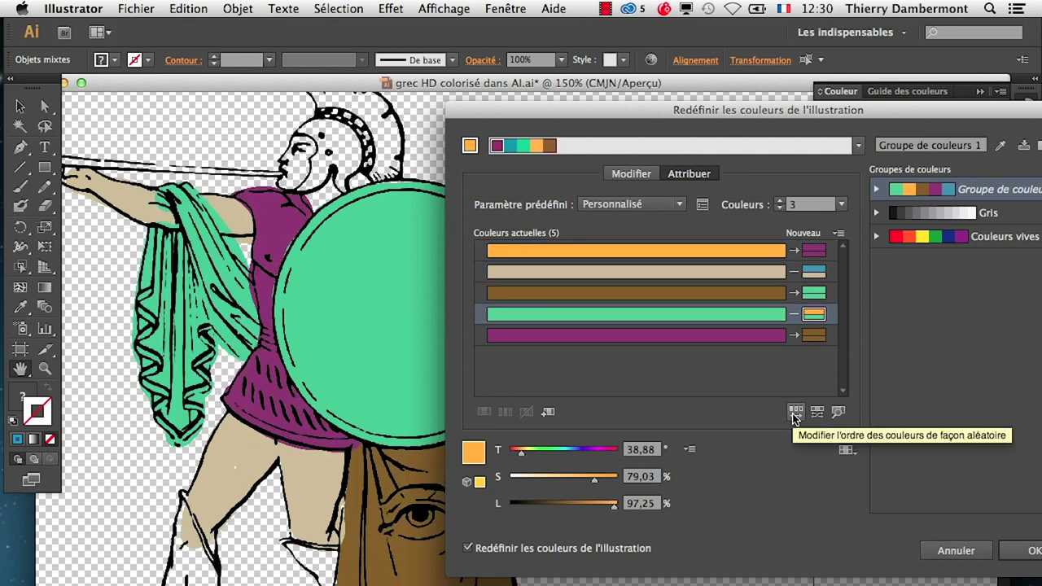
pyautogui.click(796, 413)
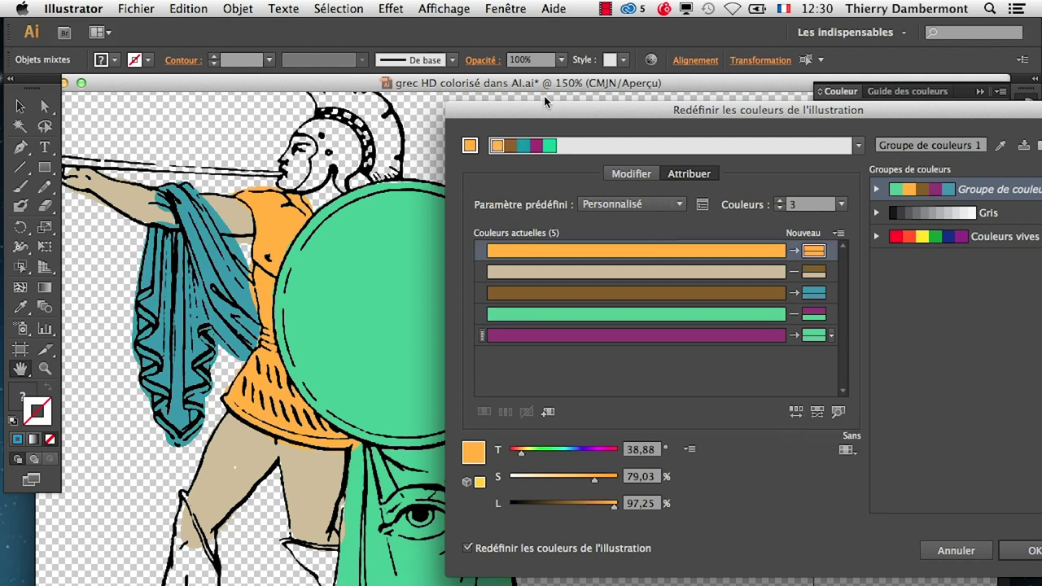
pyautogui.moveTo(546, 110); pyautogui.dragTo(668, 104)
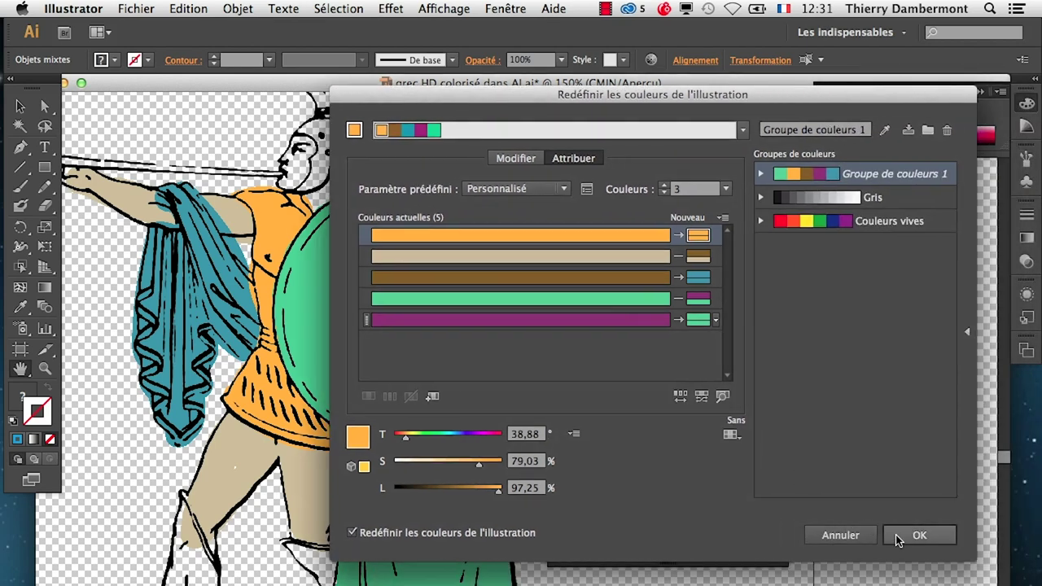
pyautogui.click(898, 536)
pyautogui.click(808, 352)
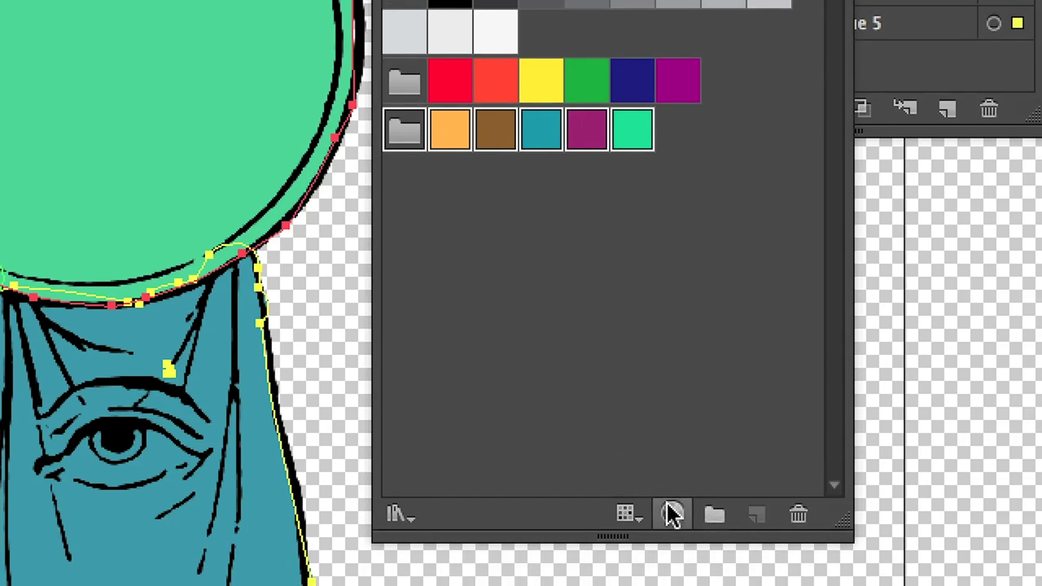
pyautogui.click(672, 514)
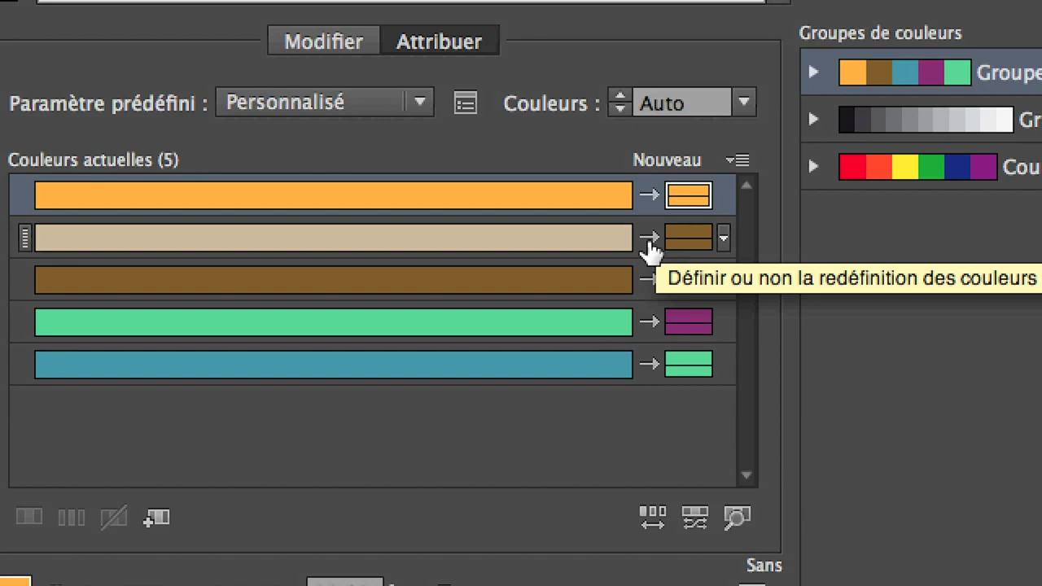
# Step: Exclude the tan, teal and mint-green colours from the recolouring
pyautogui.click(649, 241)
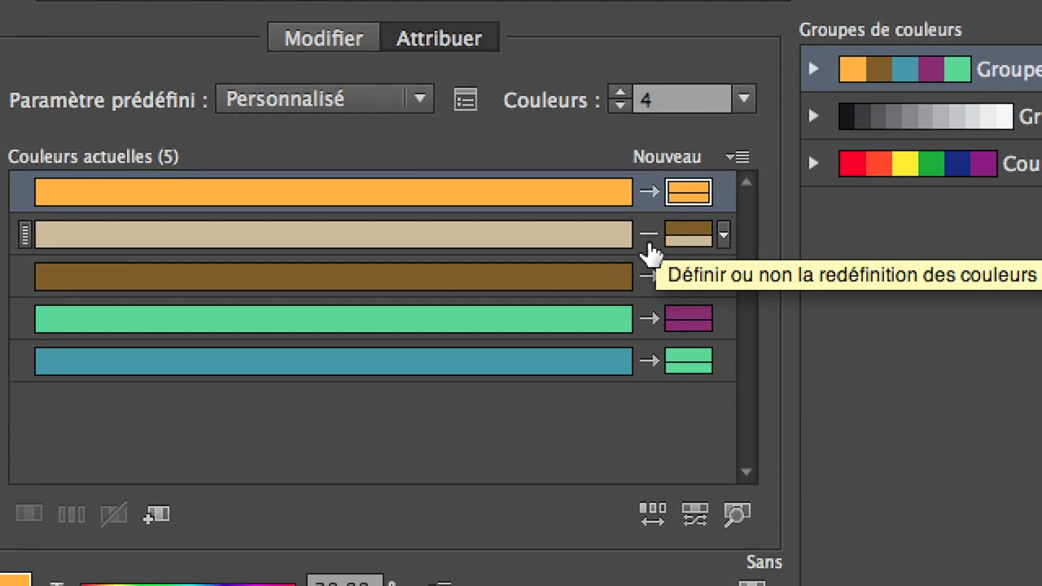
pyautogui.click(650, 290)
pyautogui.click(651, 246)
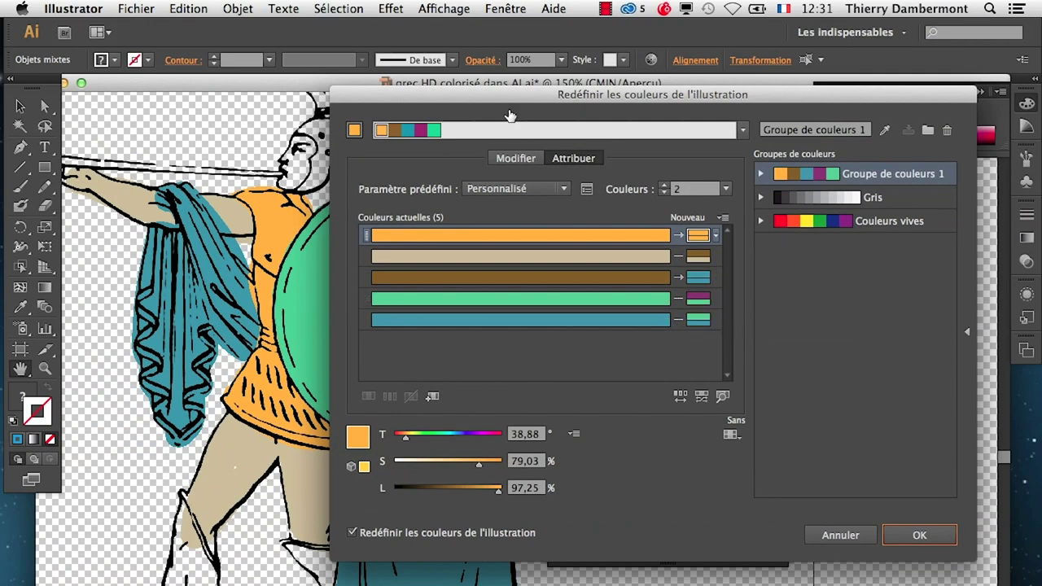
pyautogui.moveTo(700, 134); pyautogui.dragTo(735, 135)
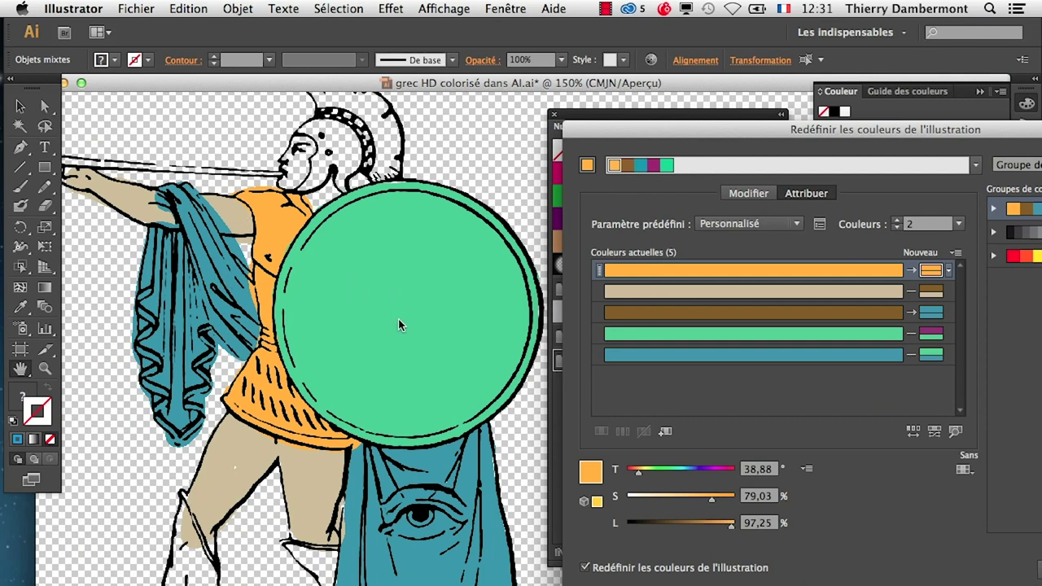
# Step: Try a dozen random colour shuffles on the figure, then cancel without keeping any
pyautogui.click(913, 434)
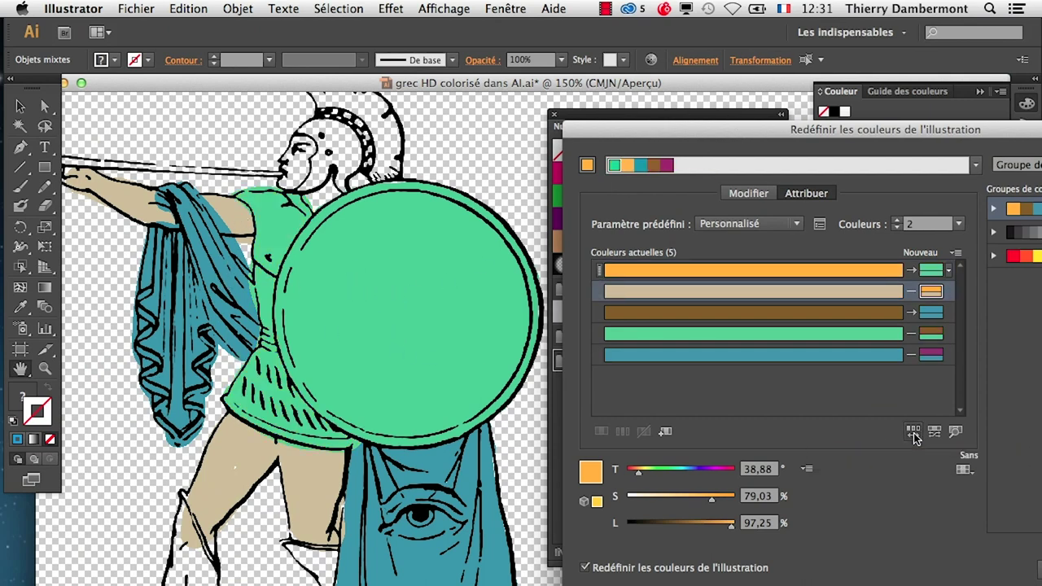
pyautogui.click(914, 434)
pyautogui.click(913, 434)
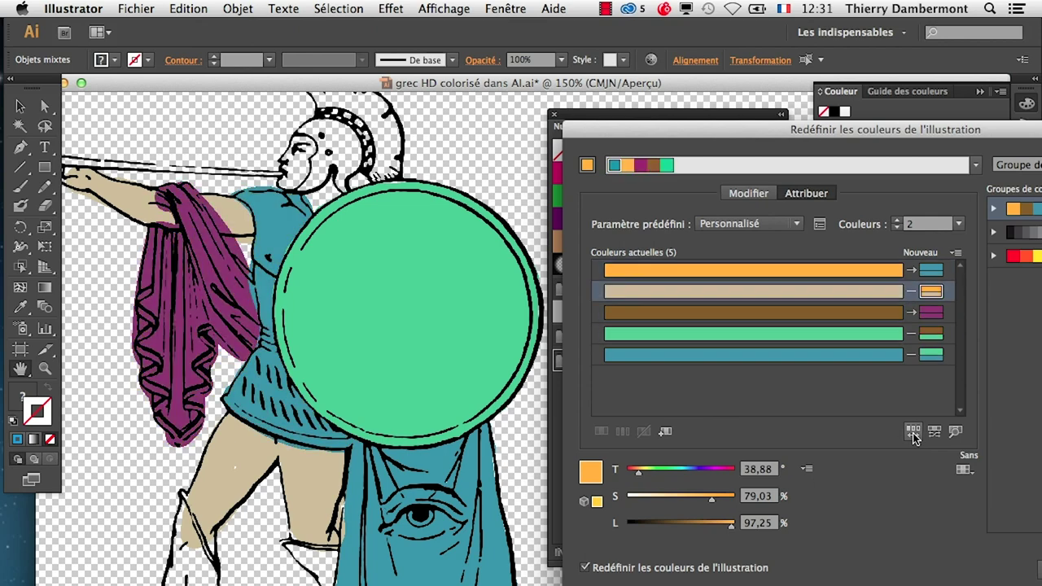
pyautogui.click(914, 434)
pyautogui.click(913, 433)
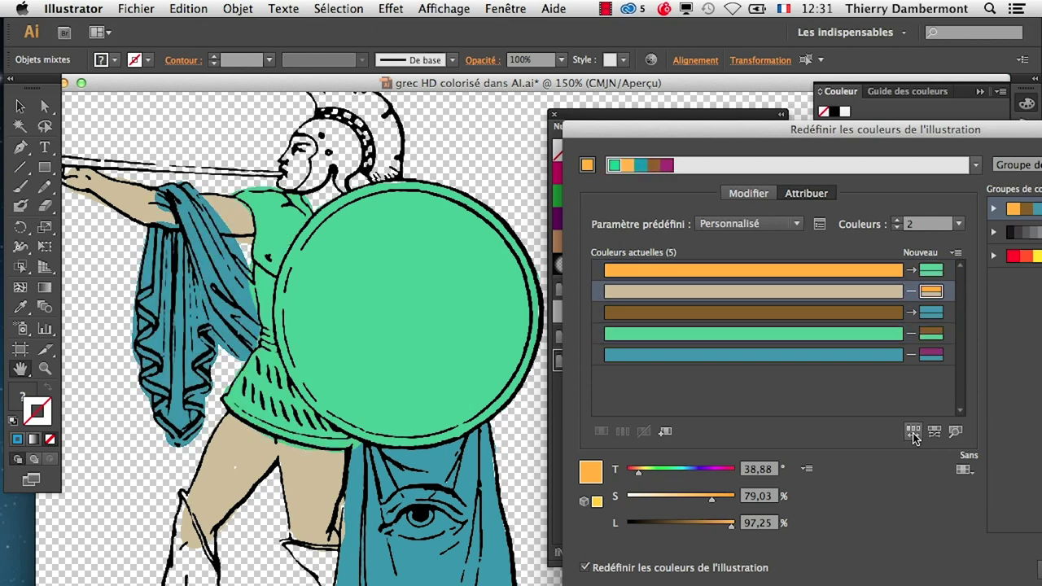
pyautogui.click(913, 434)
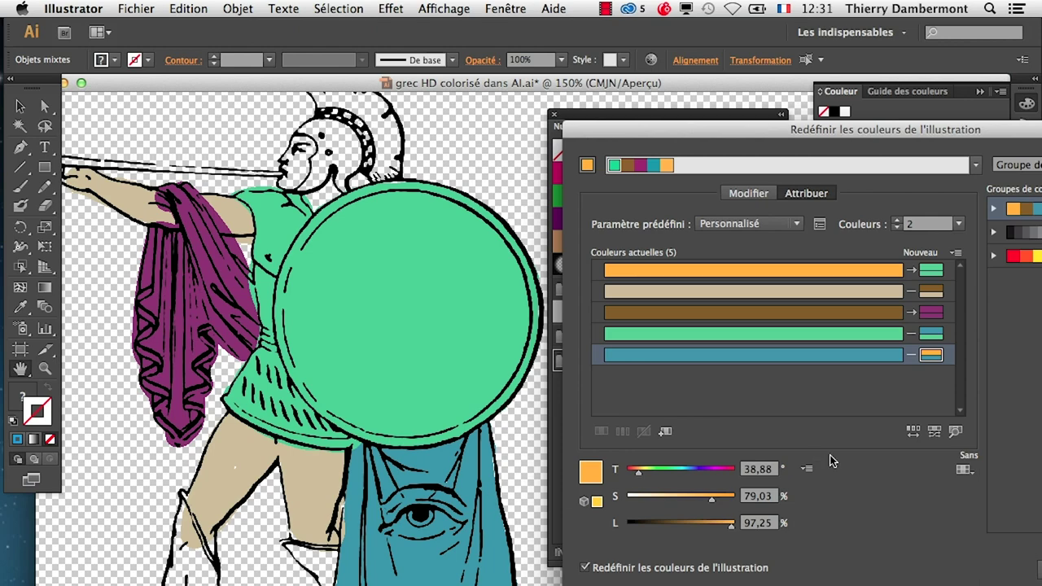
pyautogui.click(914, 434)
pyautogui.click(914, 434)
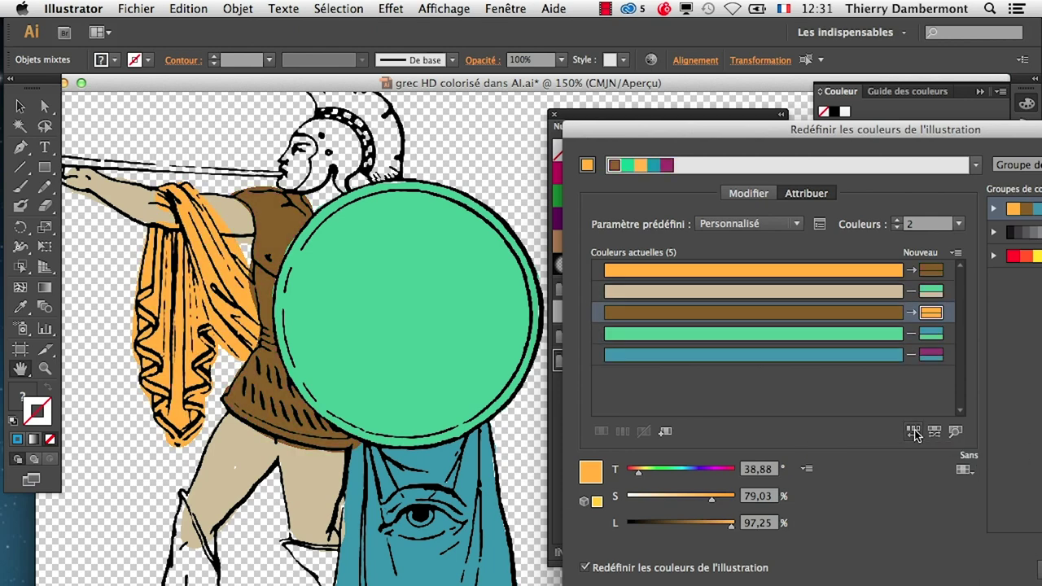
pyautogui.click(913, 434)
pyautogui.click(914, 434)
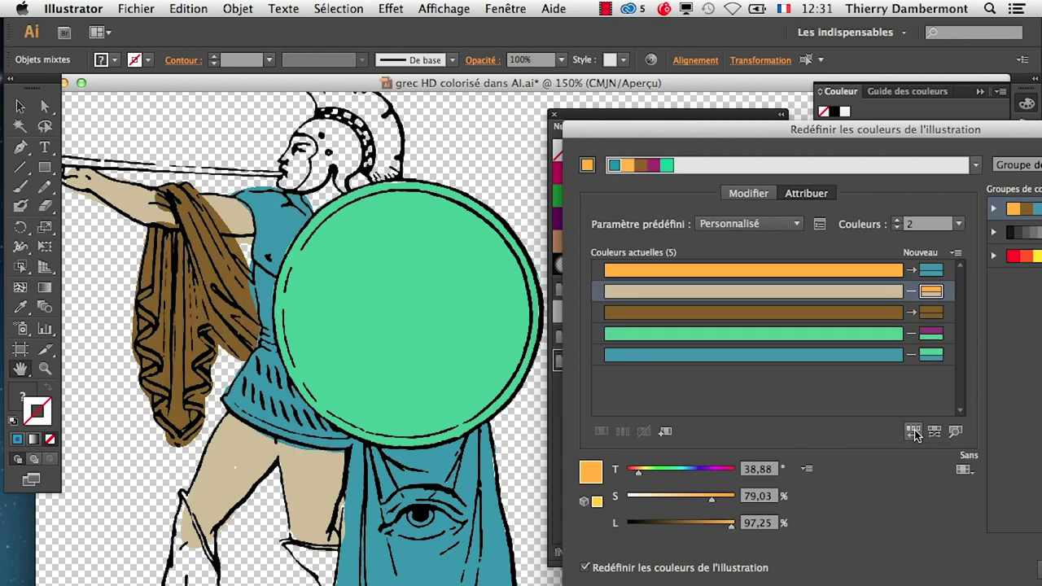
pyautogui.click(914, 434)
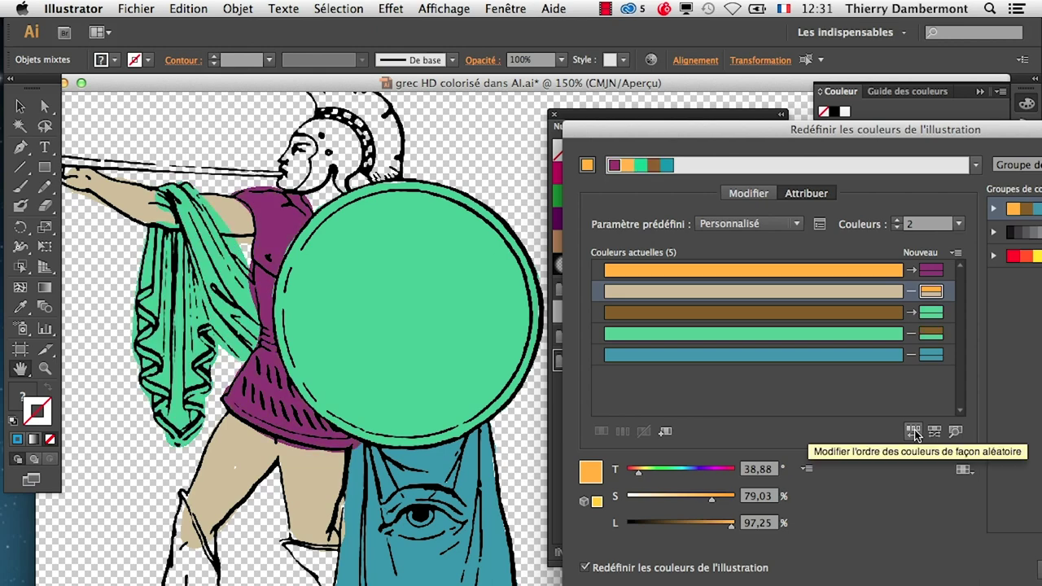
pyautogui.click(913, 434)
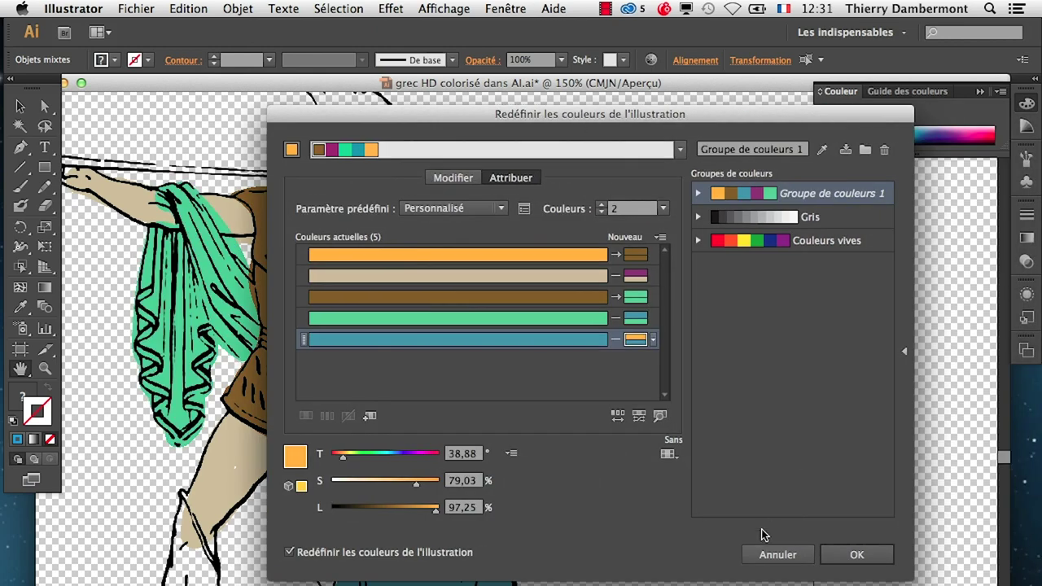
pyautogui.click(772, 554)
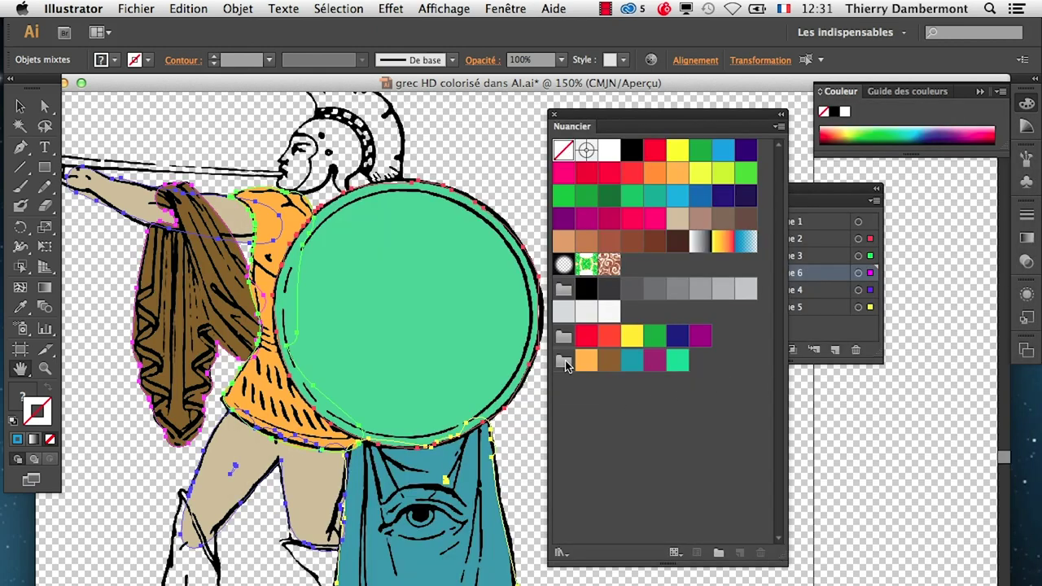
# Step: Recolour with the new swatch group, excluding the beige, green and brown rows
pyautogui.click(567, 366)
pyautogui.click(697, 553)
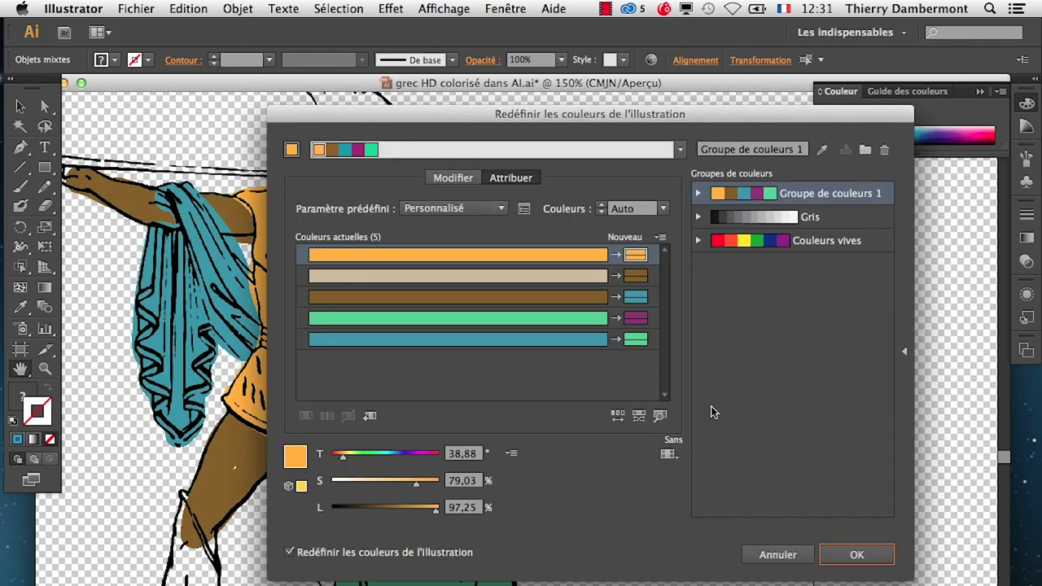
pyautogui.moveTo(452, 116); pyautogui.dragTo(669, 115)
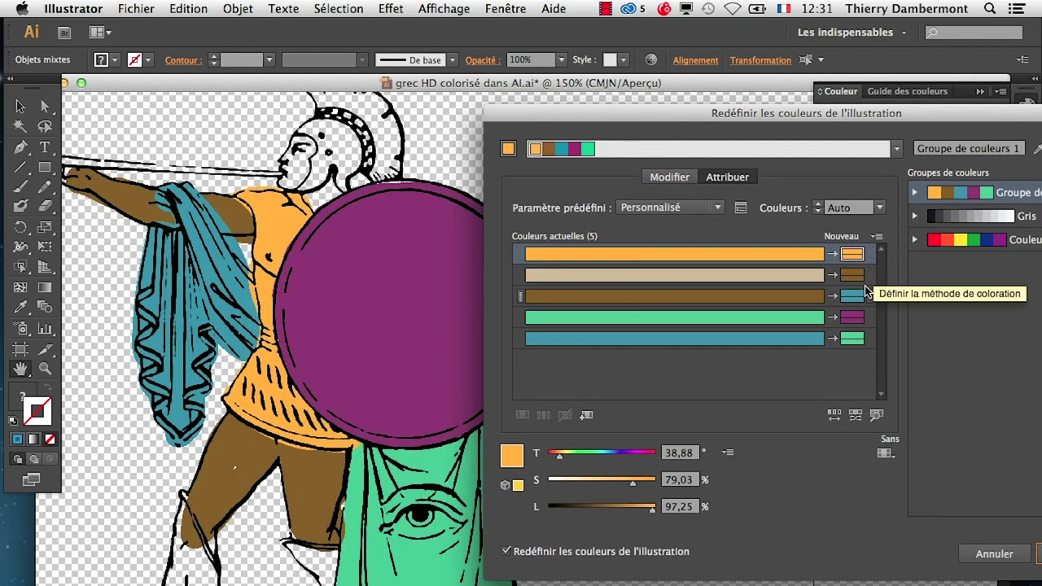
pyautogui.click(832, 279)
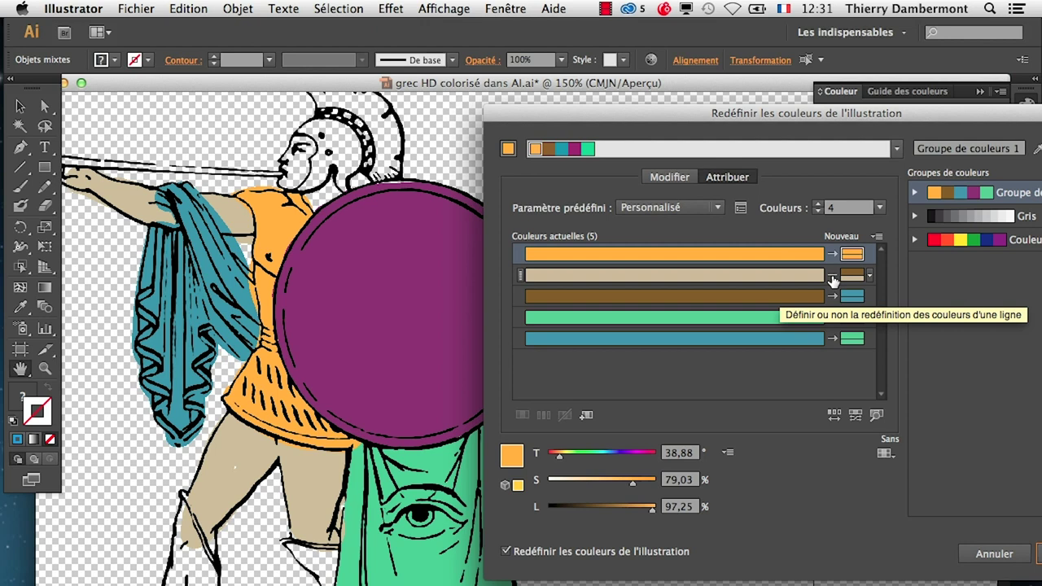
pyautogui.click(832, 319)
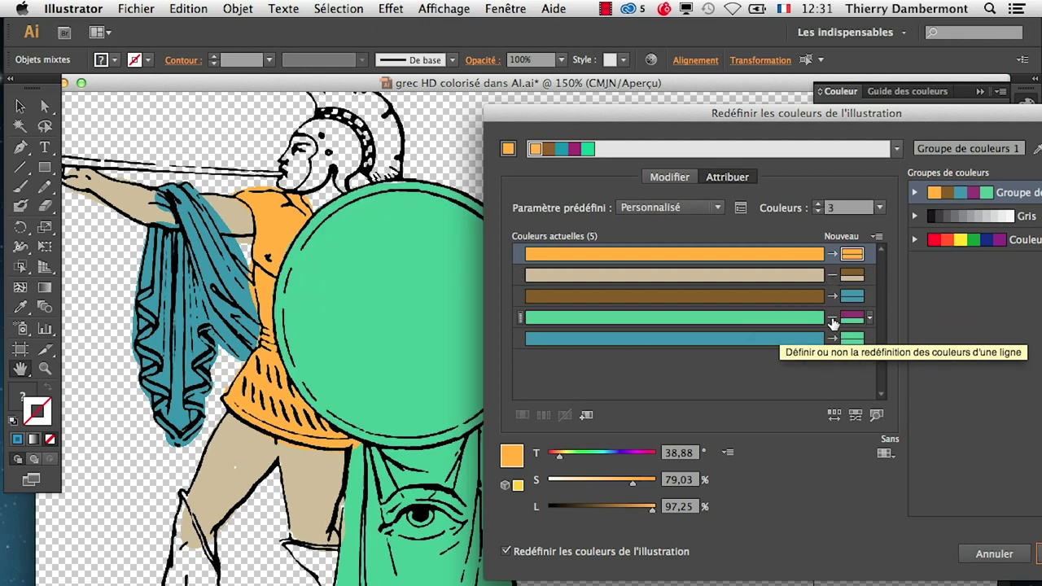
pyautogui.click(832, 298)
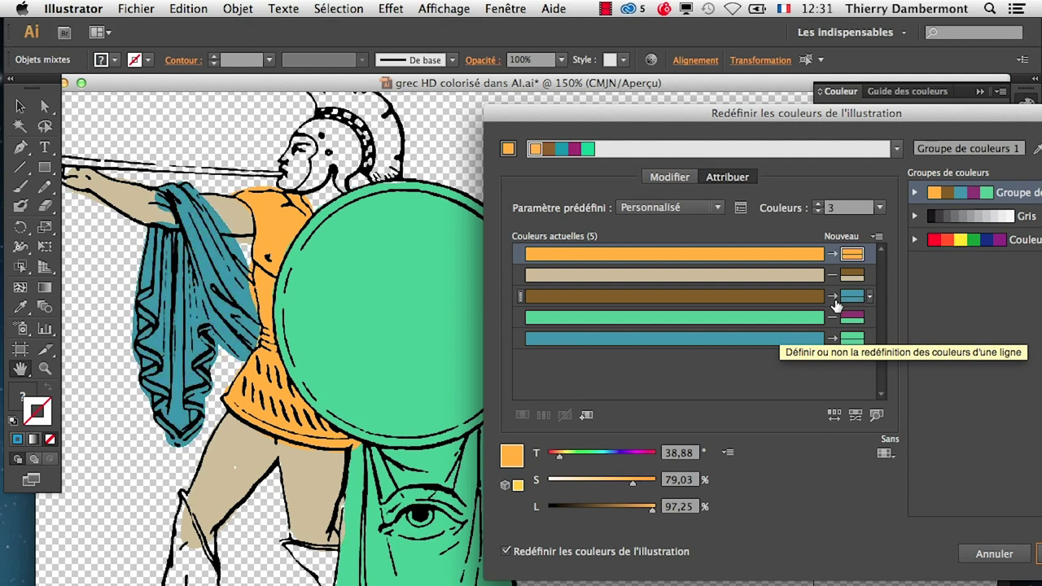
# Step: Compare the cloak, shield and lower garment recoloured versus original, keeping the shield green
pyautogui.click(832, 298)
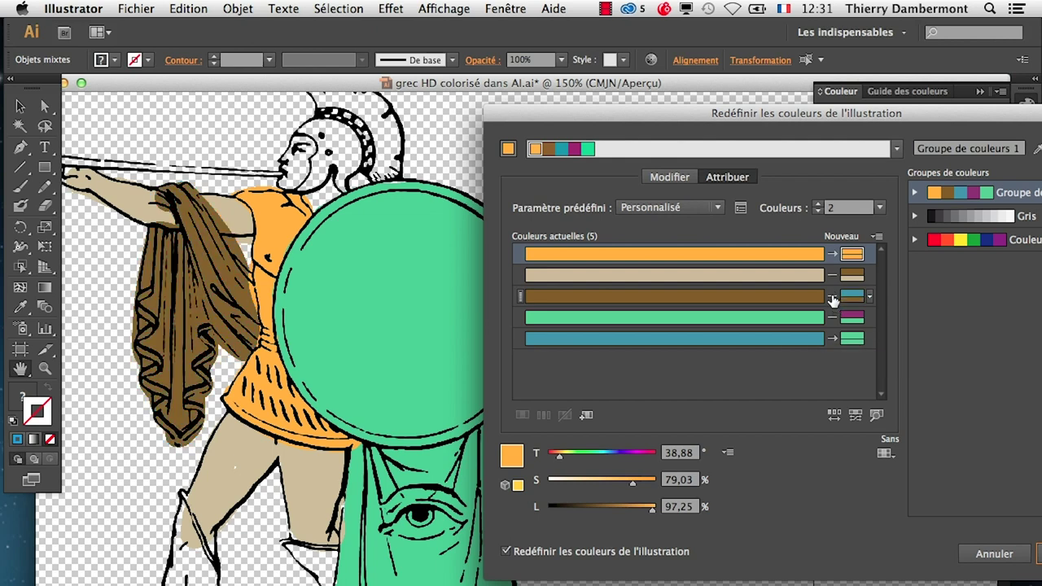
pyautogui.click(833, 298)
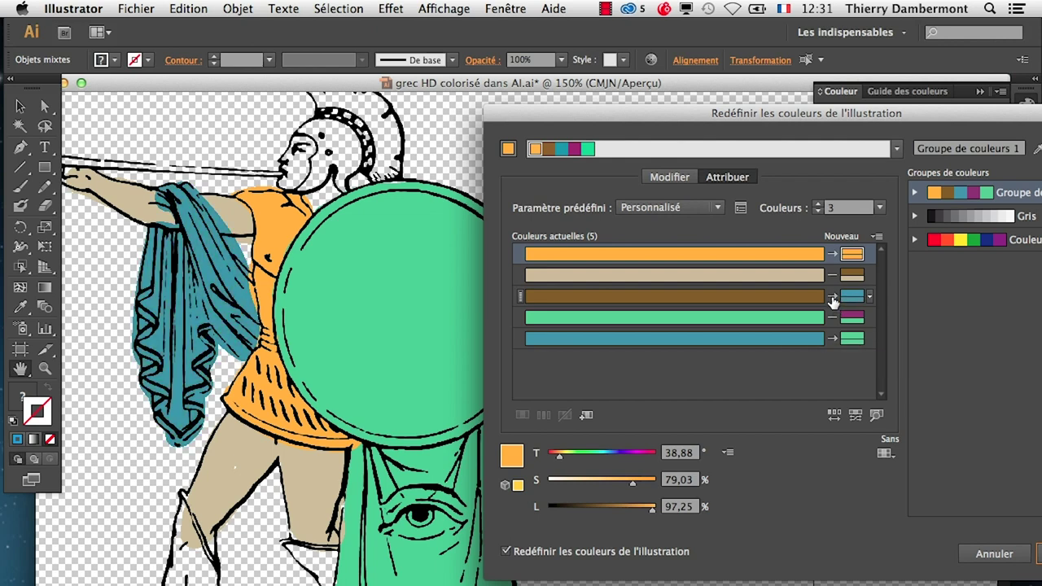
pyautogui.click(833, 298)
pyautogui.click(832, 298)
pyautogui.click(832, 319)
pyautogui.click(832, 319)
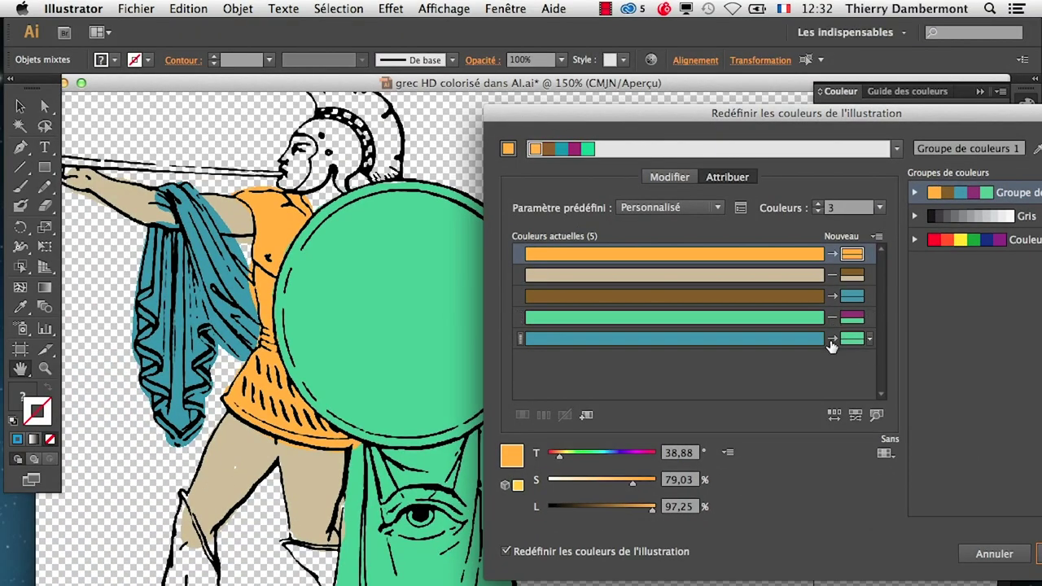
pyautogui.click(831, 344)
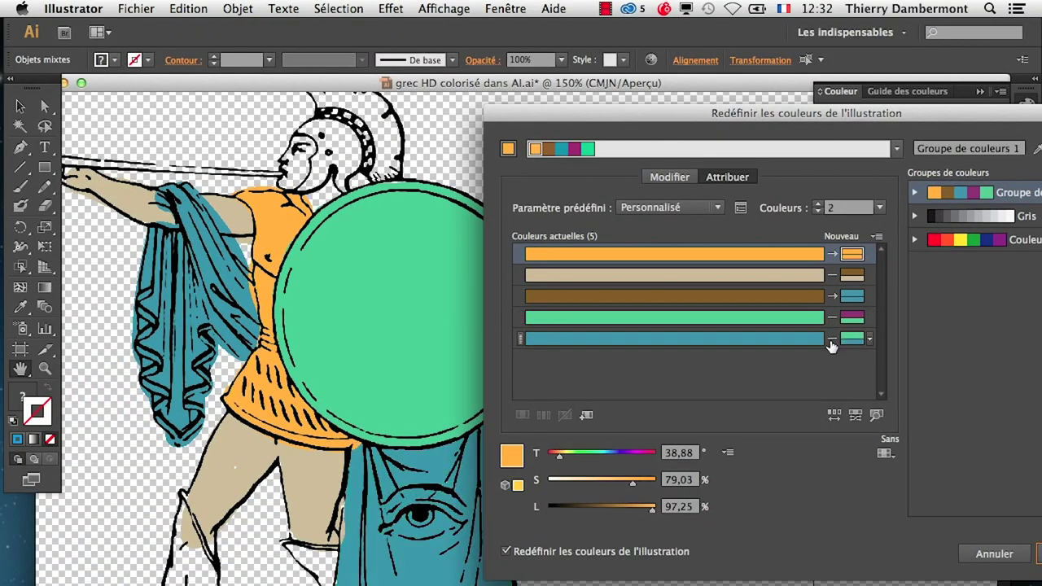
pyautogui.click(831, 343)
pyautogui.click(831, 343)
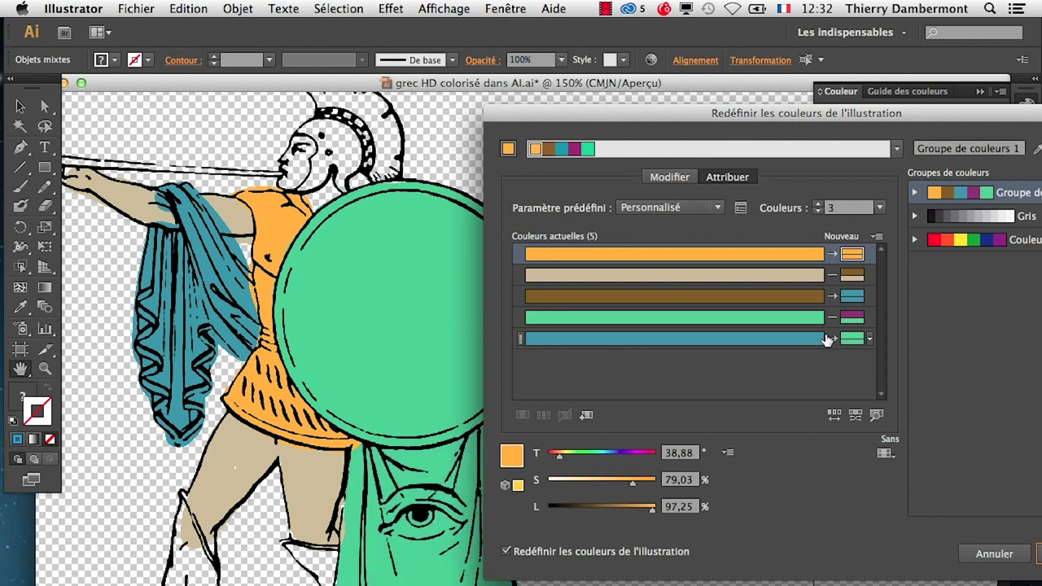
# Step: Toggle the cape between teal and its original brown repeatedly, ending on brown
pyautogui.click(832, 297)
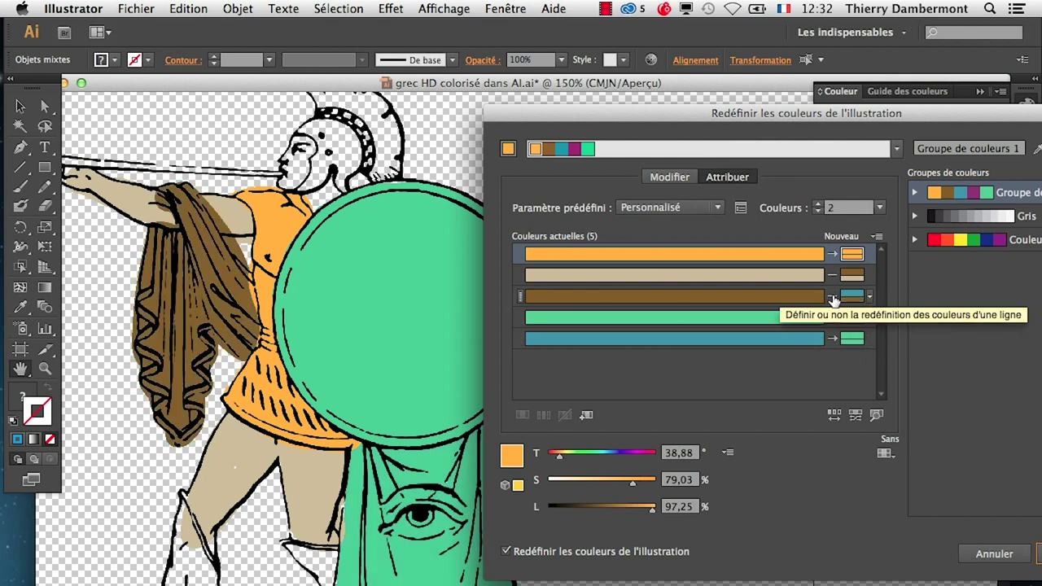
pyautogui.click(832, 298)
pyautogui.click(832, 298)
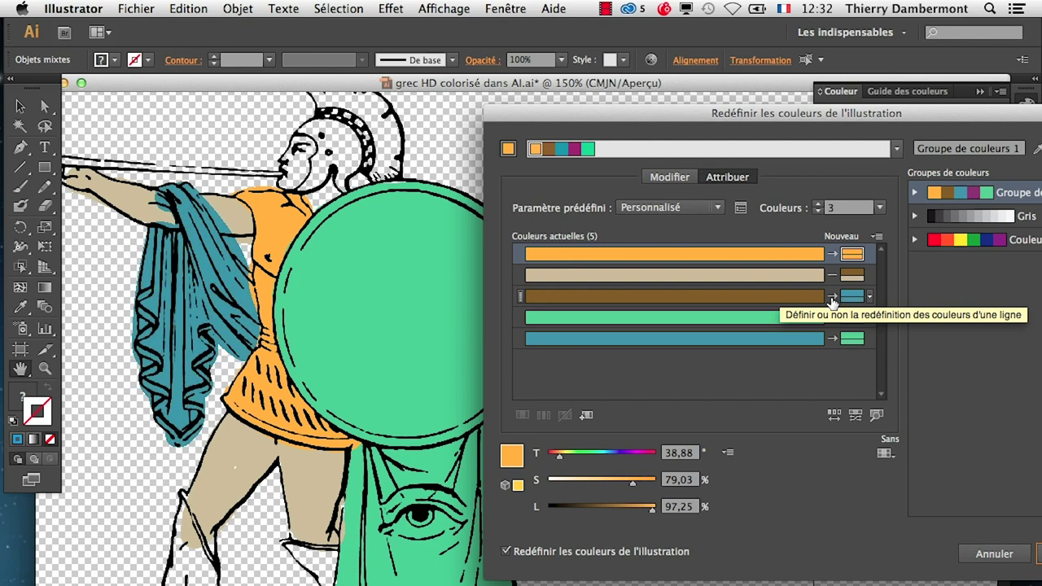
pyautogui.click(832, 298)
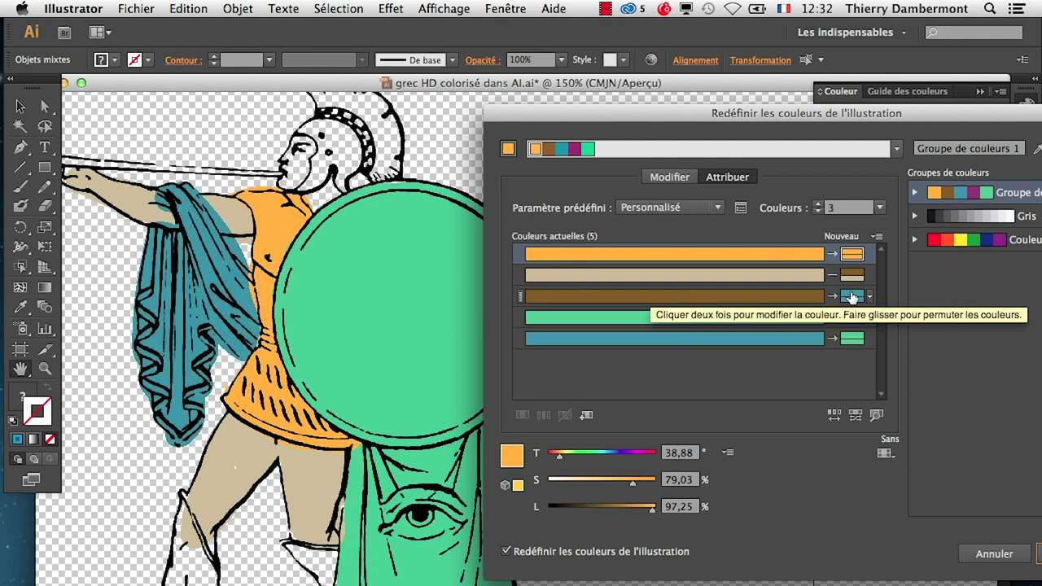
pyautogui.click(855, 298)
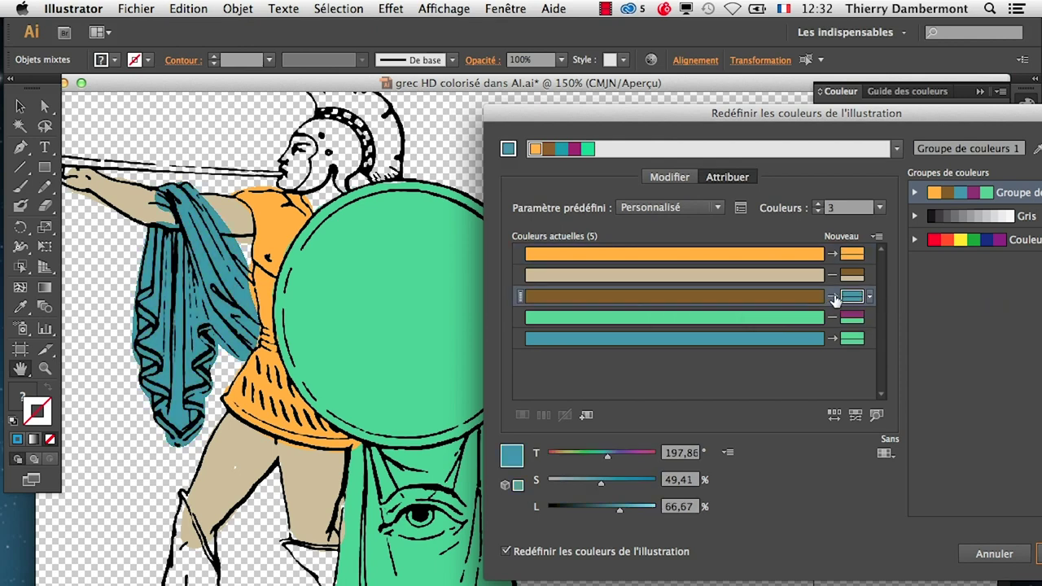
pyautogui.click(831, 300)
pyautogui.click(831, 299)
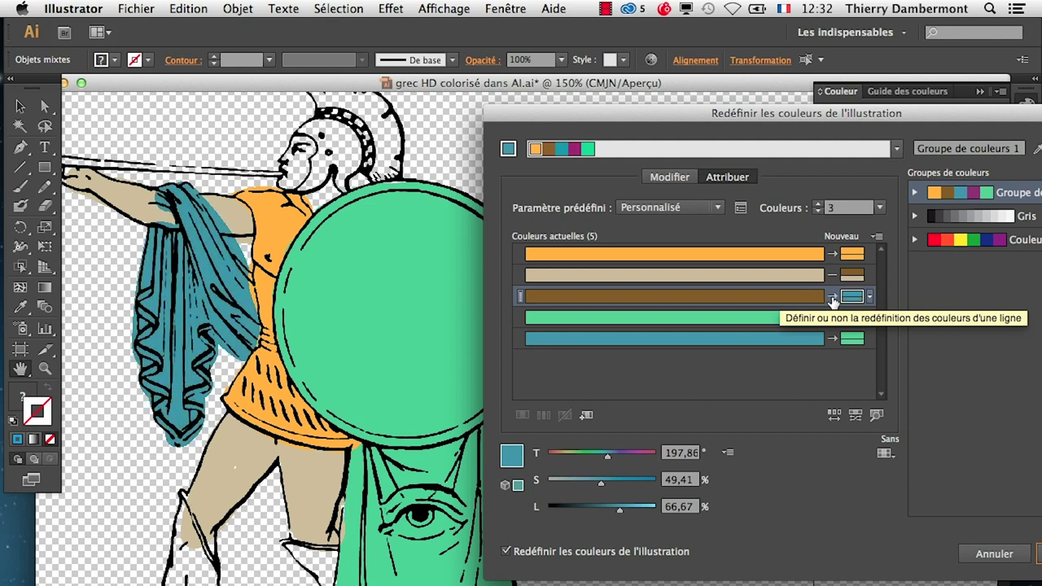
pyautogui.click(831, 299)
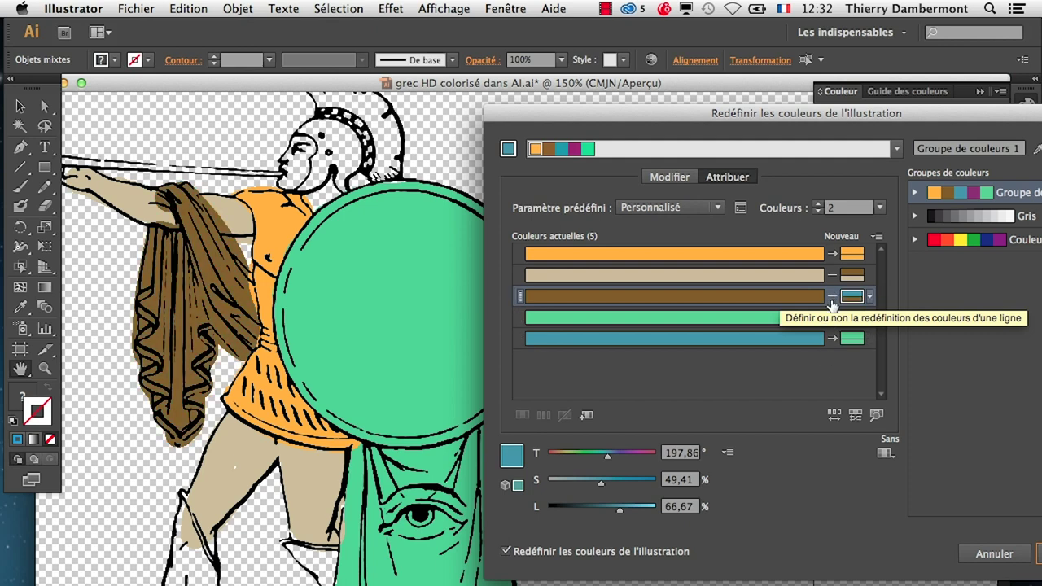
pyautogui.click(831, 299)
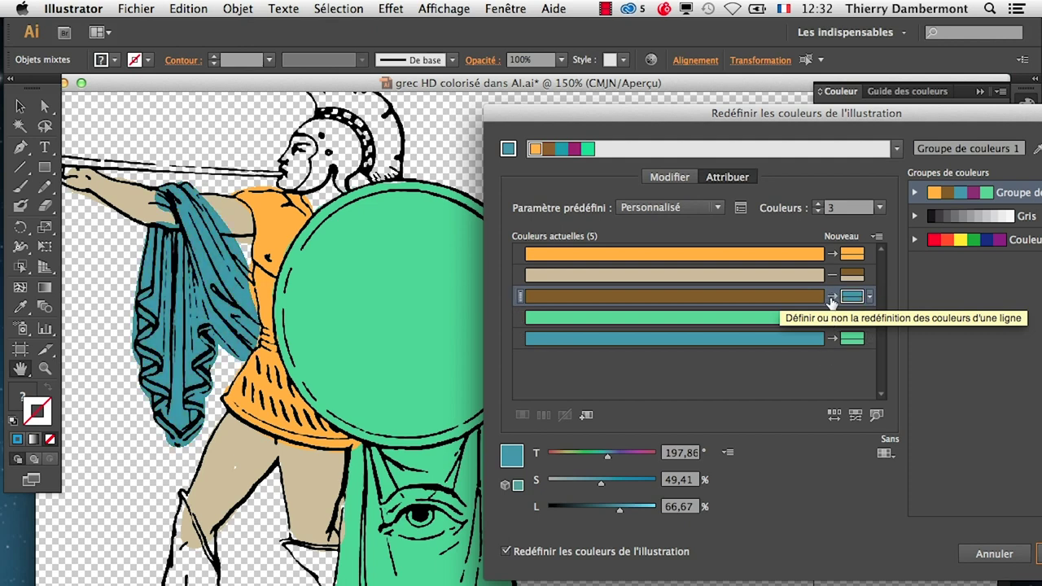
pyautogui.click(833, 340)
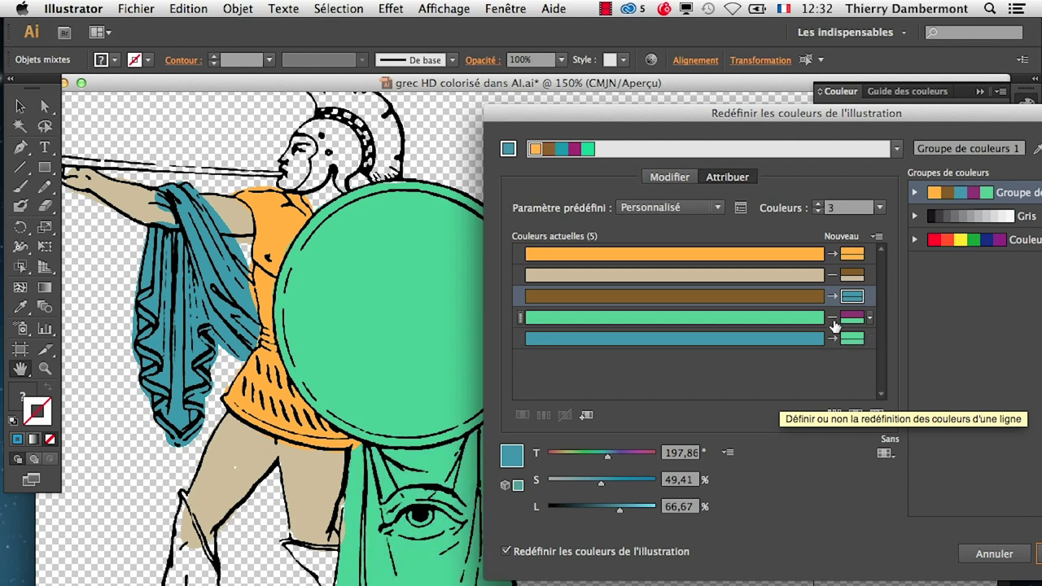
pyautogui.click(833, 297)
pyautogui.click(832, 298)
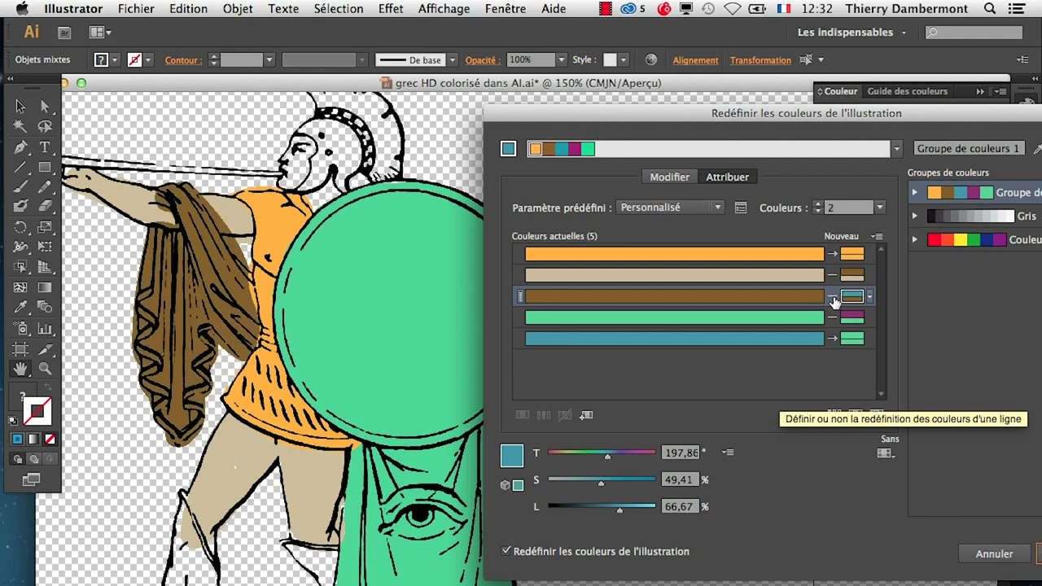
pyautogui.click(833, 298)
pyautogui.click(833, 300)
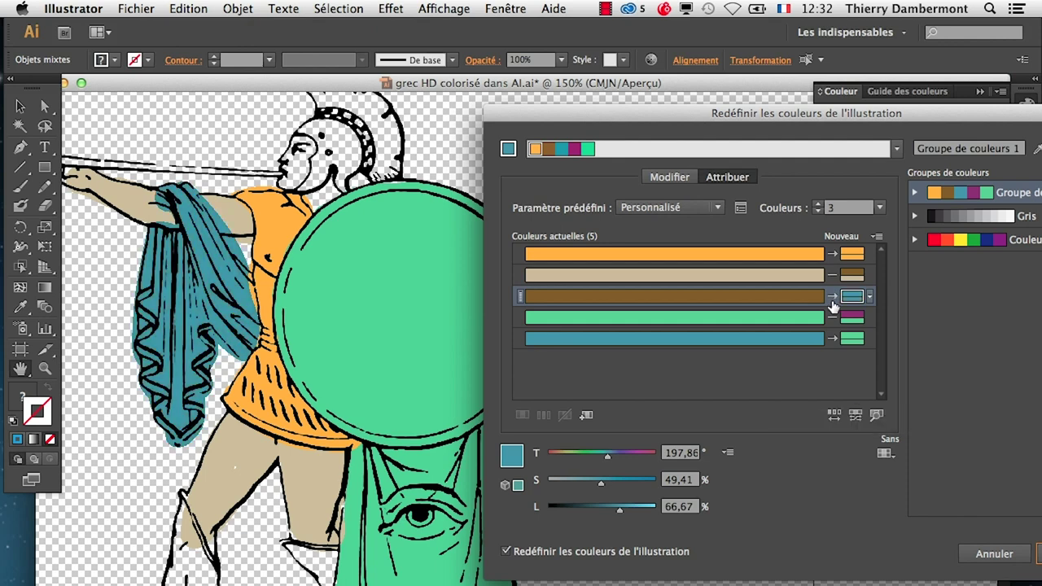
pyautogui.click(833, 298)
pyautogui.click(833, 298)
# Step: Shuffle the new colours and turn both the cape and green lower drape teal
pyautogui.click(832, 300)
pyautogui.click(835, 415)
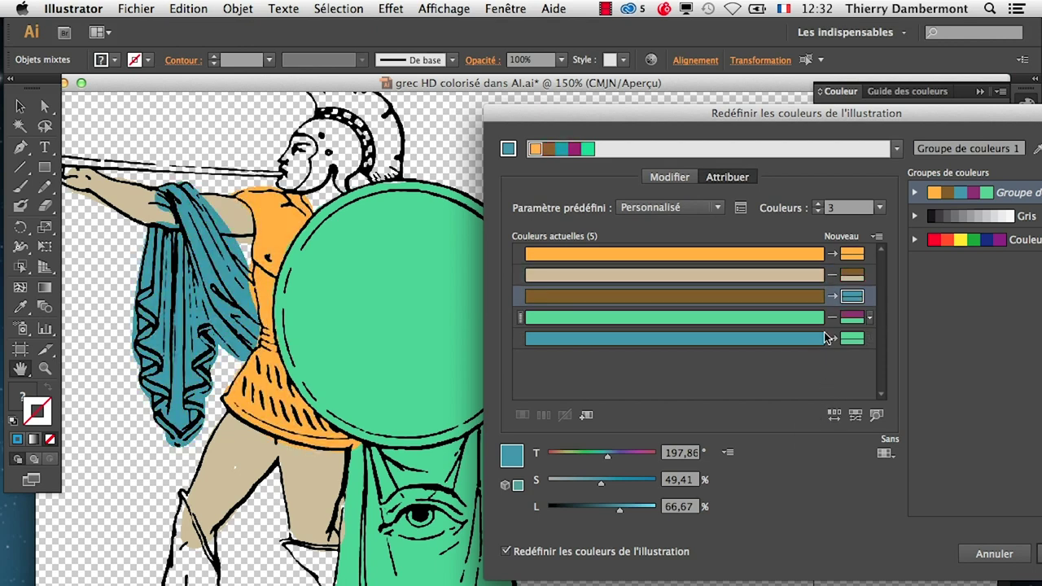
pyautogui.click(833, 299)
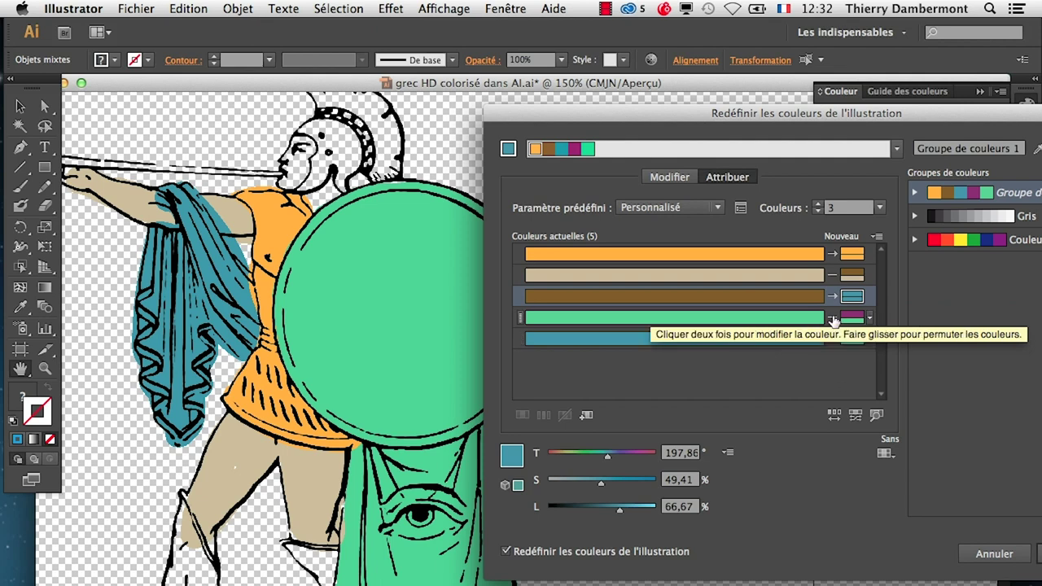
pyautogui.click(835, 343)
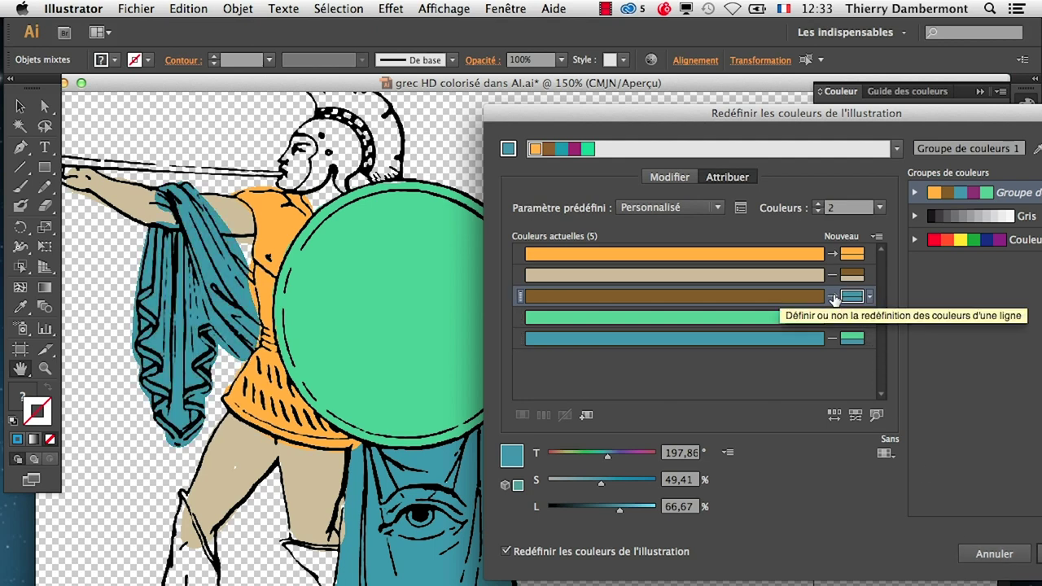
pyautogui.click(834, 298)
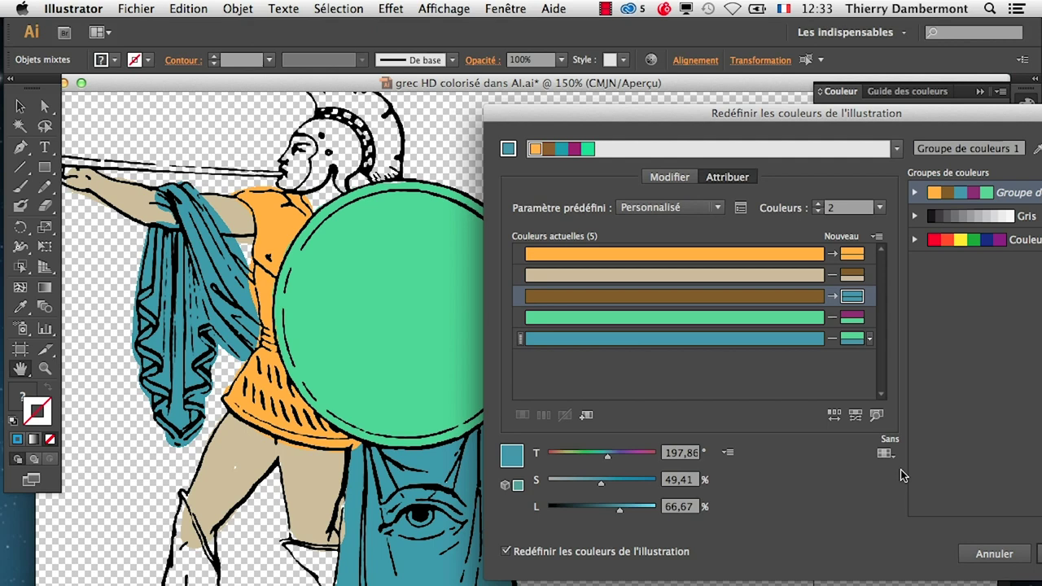
# Step: Cancel the trial recolouring, deselect everything and move the Swatches panel aside
pyautogui.click(985, 555)
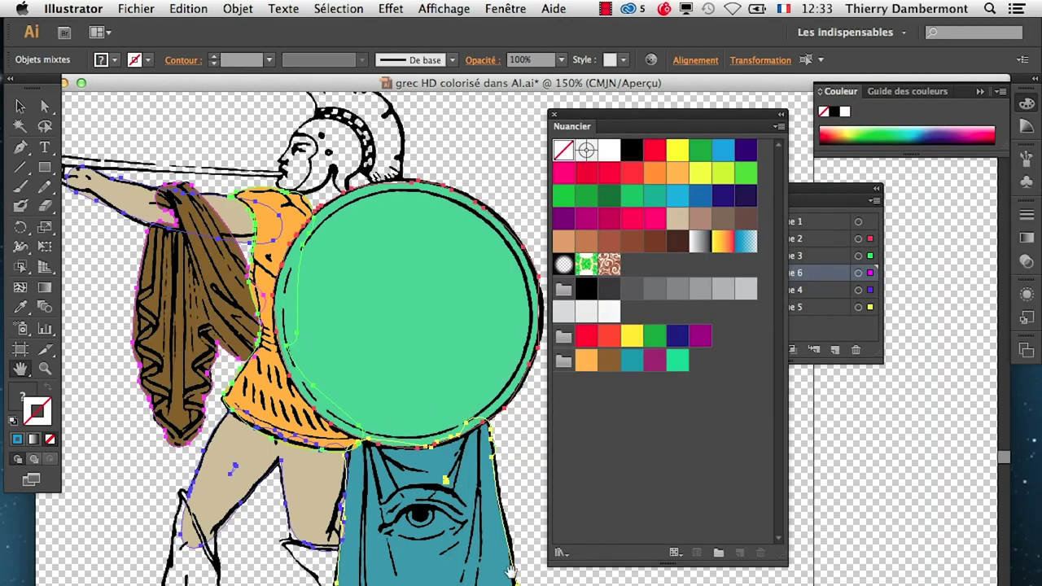
pyautogui.click(21, 106)
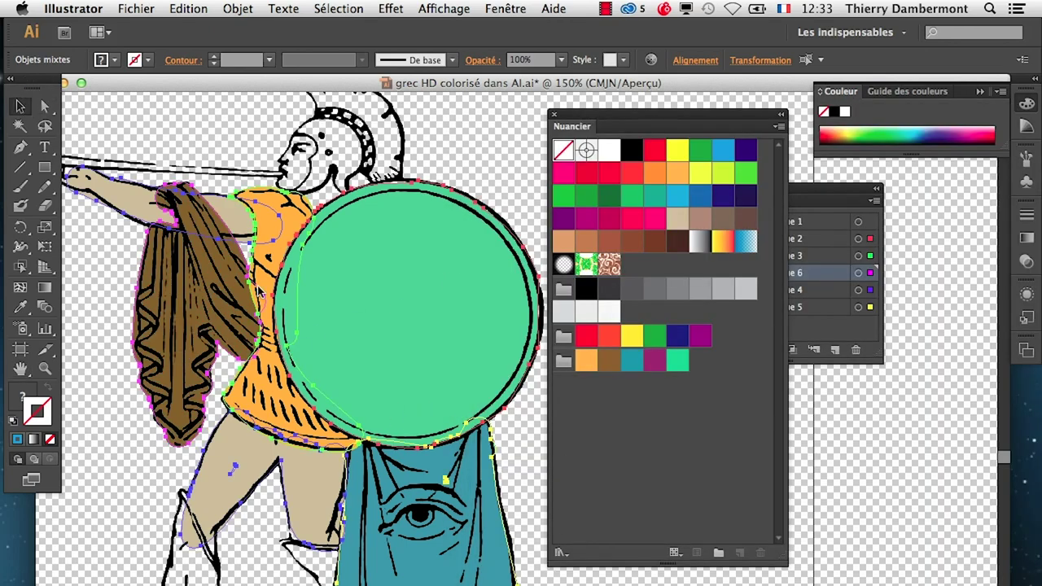
pyautogui.hotkey('ctrl', 'shift', 'a')
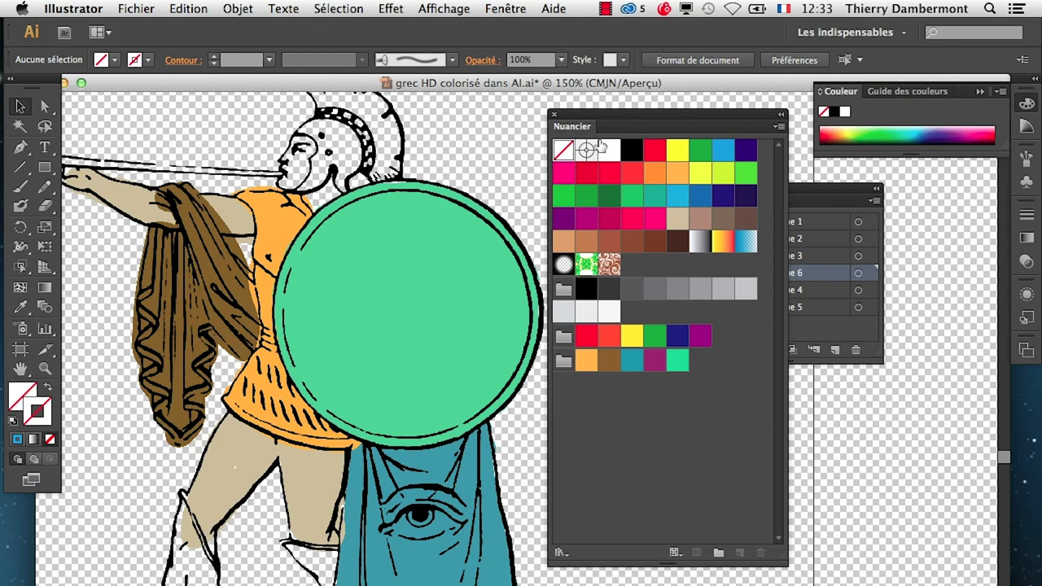
pyautogui.moveTo(595, 124); pyautogui.dragTo(680, 122)
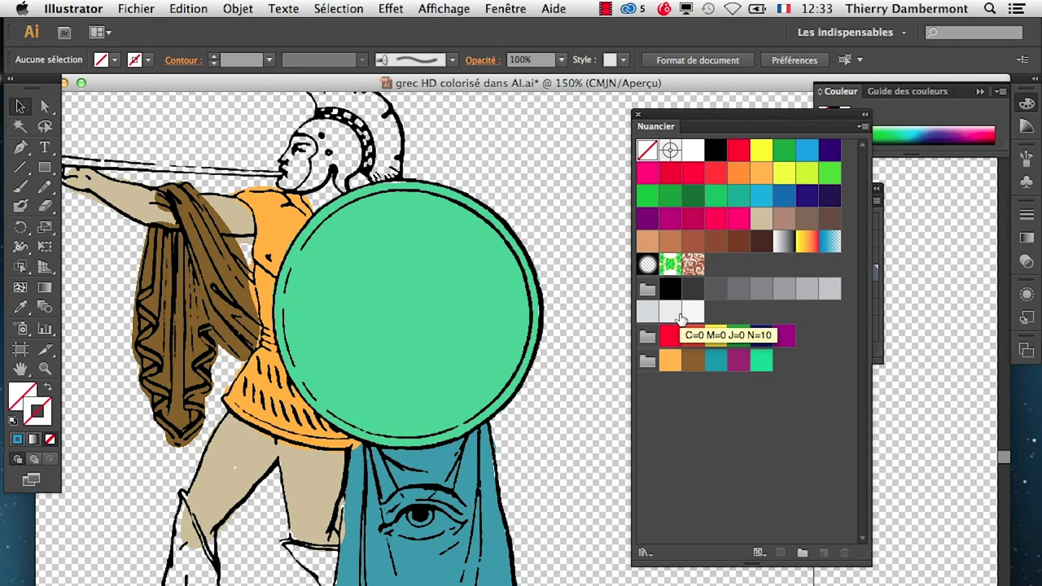
pyautogui.moveTo(724, 116)
pyautogui.mouseDown()
pyautogui.moveTo(758, 517)
pyautogui.moveTo(747, 470)
pyautogui.mouseUp()
# Step: Fill the green shield circle with the brown swirl pattern swatch
pyautogui.click(461, 290)
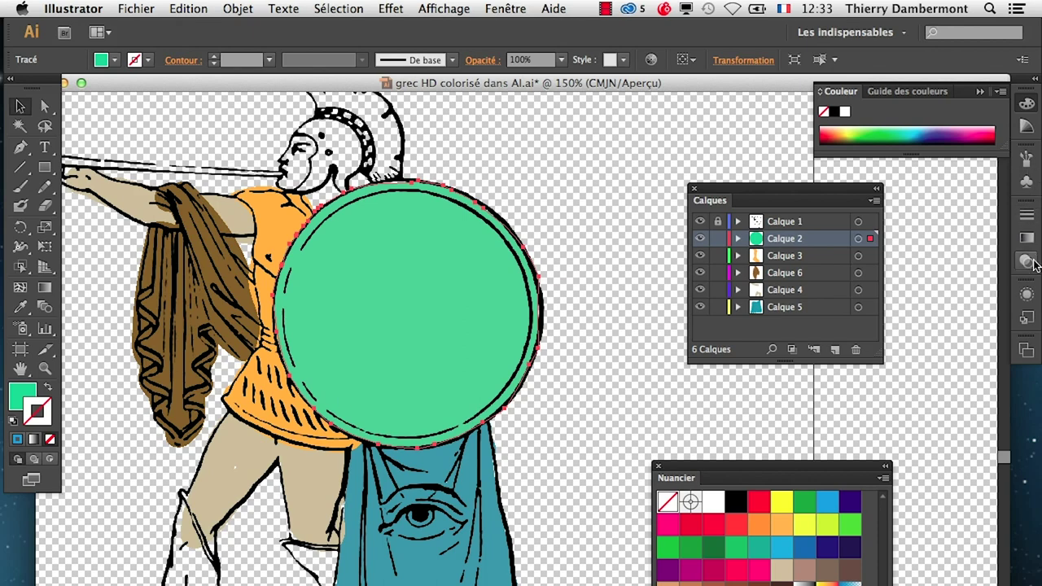
pyautogui.moveTo(780, 470); pyautogui.dragTo(720, 101)
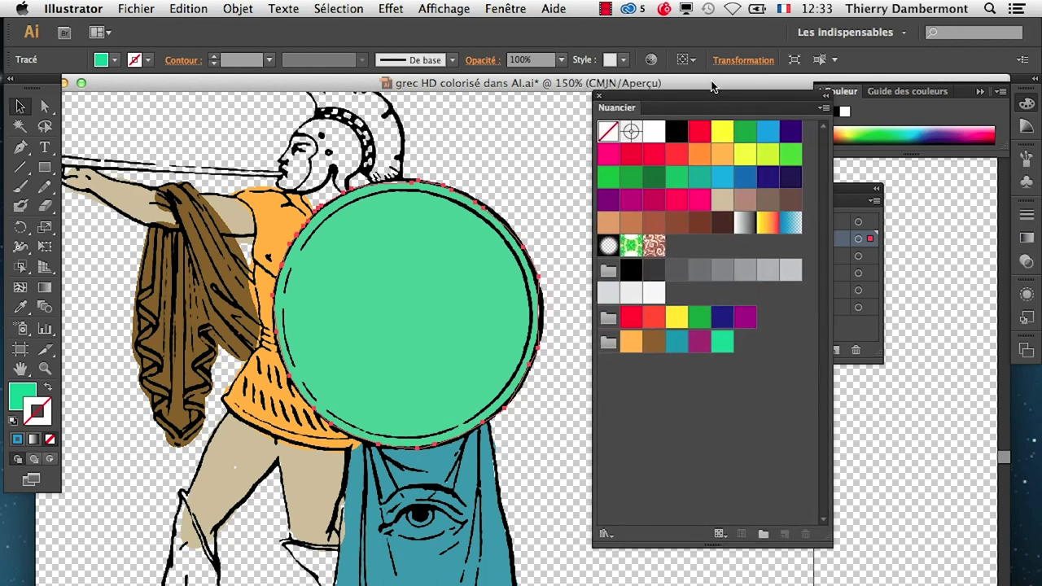
pyautogui.click(653, 247)
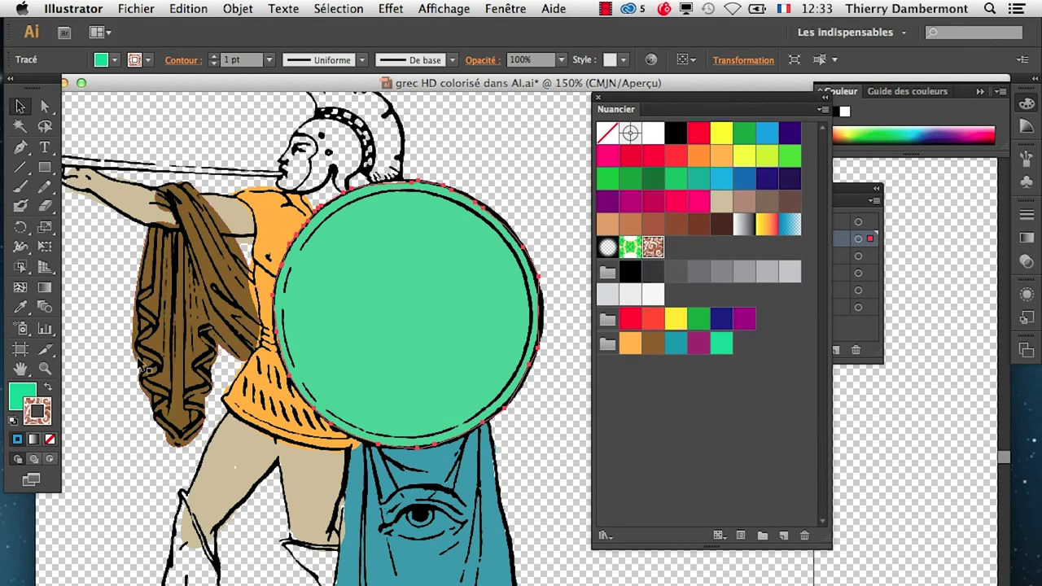
pyautogui.click(47, 387)
# Step: Set the shield's stroke to None and scale only its pattern to 50% uniform
pyautogui.click(50, 441)
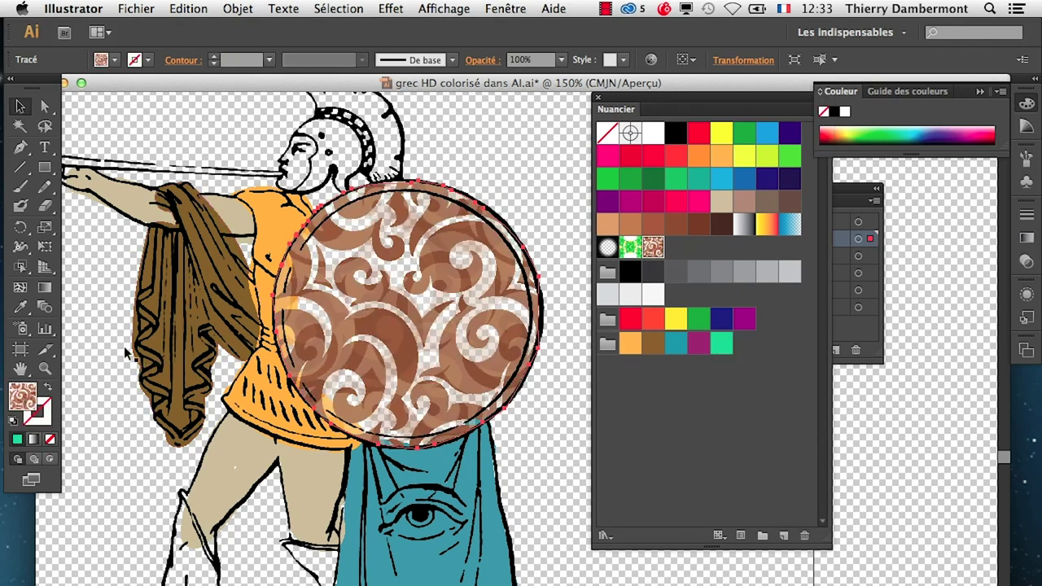
pyautogui.doubleClick(45, 228)
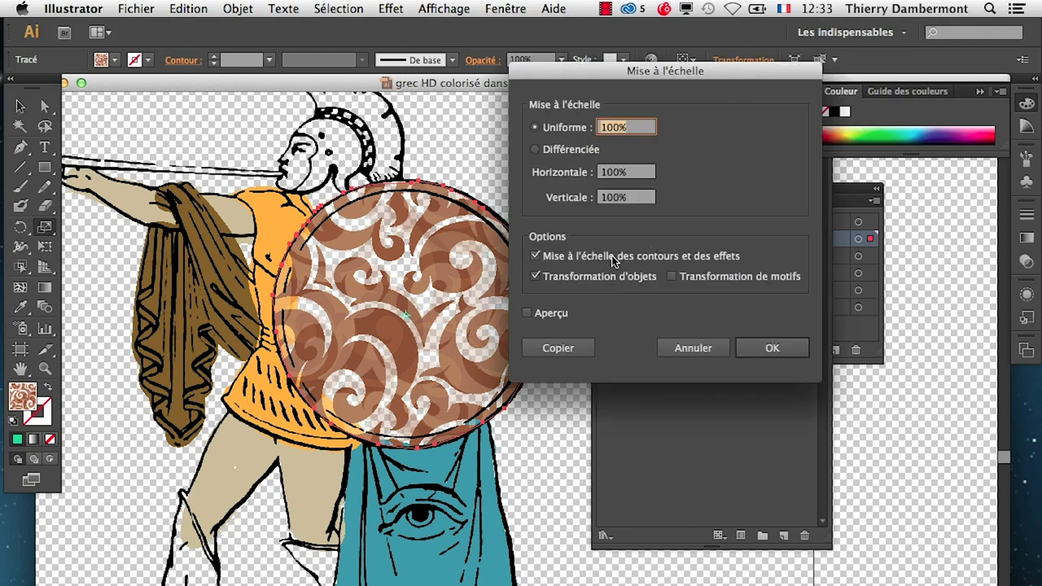
pyautogui.click(573, 277)
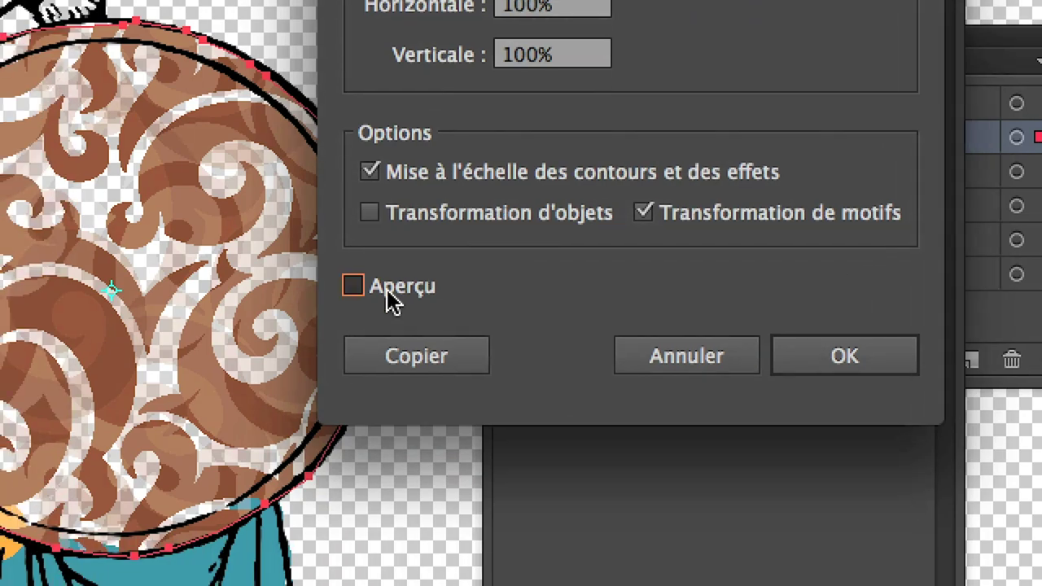
pyautogui.click(389, 293)
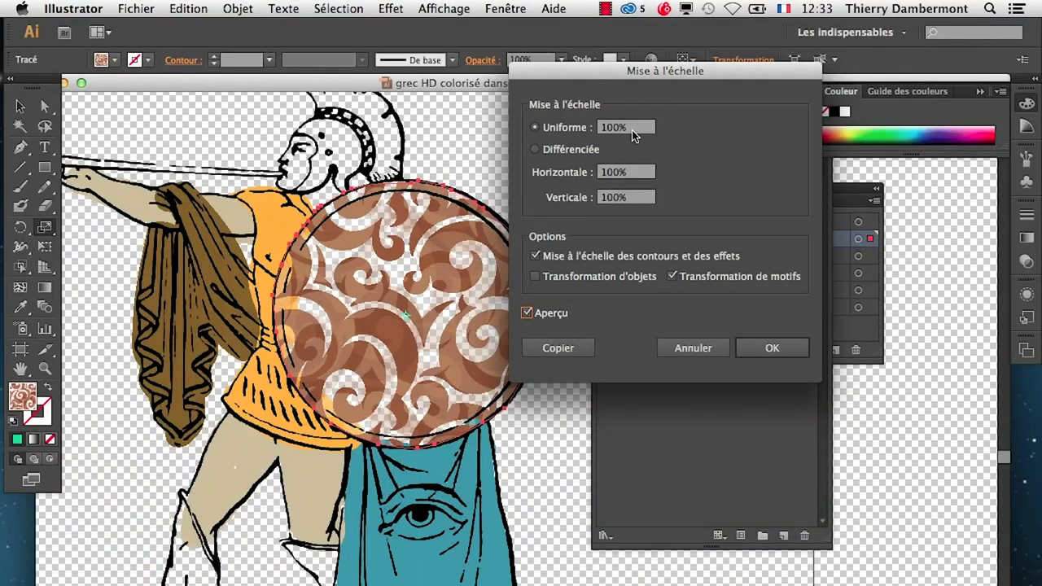
pyautogui.doubleClick(632, 127)
pyautogui.write('50')
pyautogui.press('Tab')
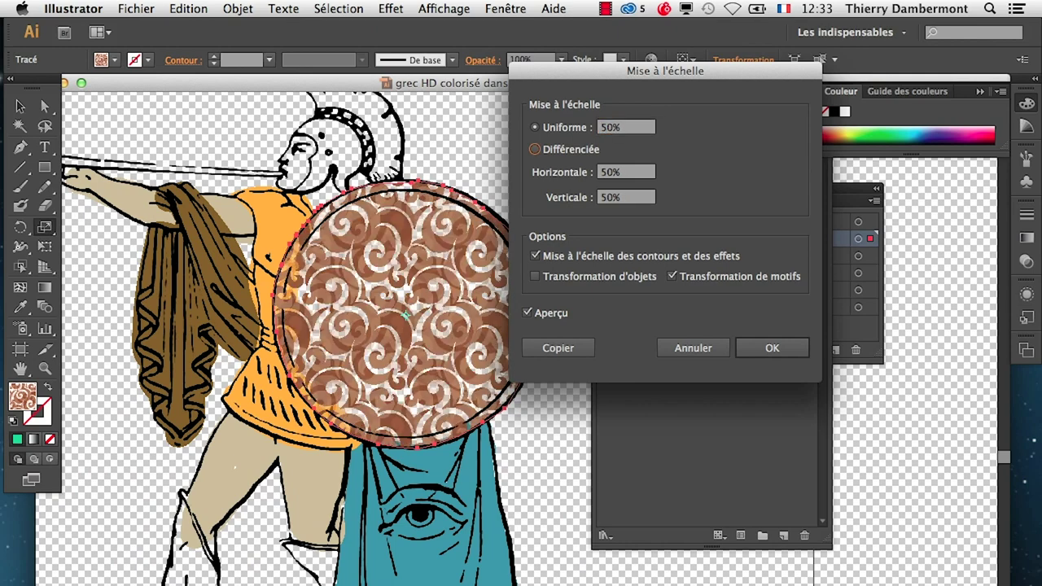
pyautogui.click(770, 348)
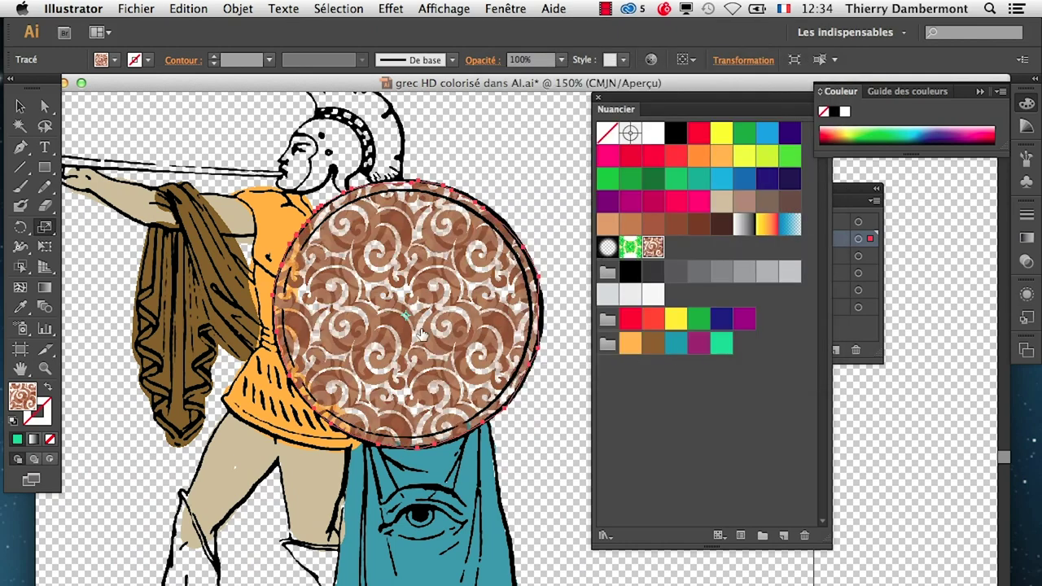
pyautogui.scroll(1, 413, 322)
pyautogui.scroll(1, 414, 323)
pyautogui.scroll(1, 415, 326)
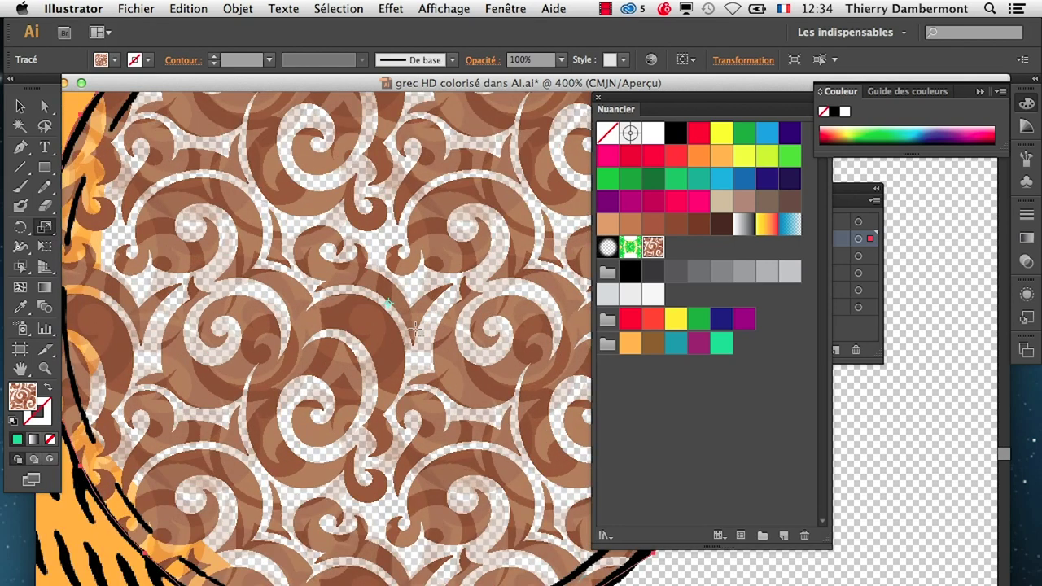
pyautogui.scroll(-1, 406, 404)
pyautogui.scroll(-1, 406, 404)
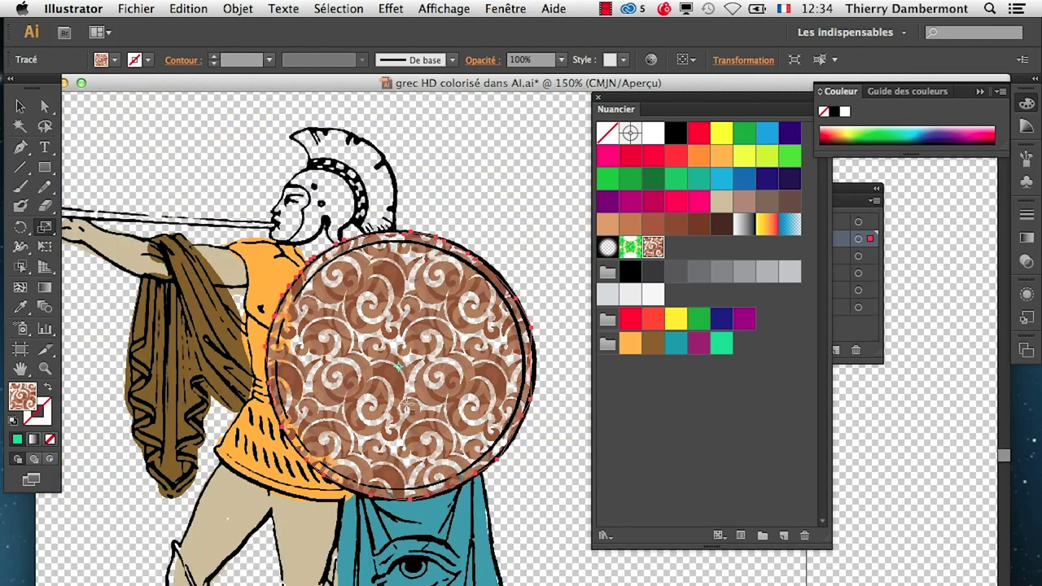
pyautogui.scroll(-2, 406, 404)
# Step: Add layer Calque 7 at the bottom, undoing a rectangle drawn on the wrong layer
pyautogui.moveTo(855, 191); pyautogui.dragTo(928, 239)
pyautogui.click(879, 358)
pyautogui.click(922, 398)
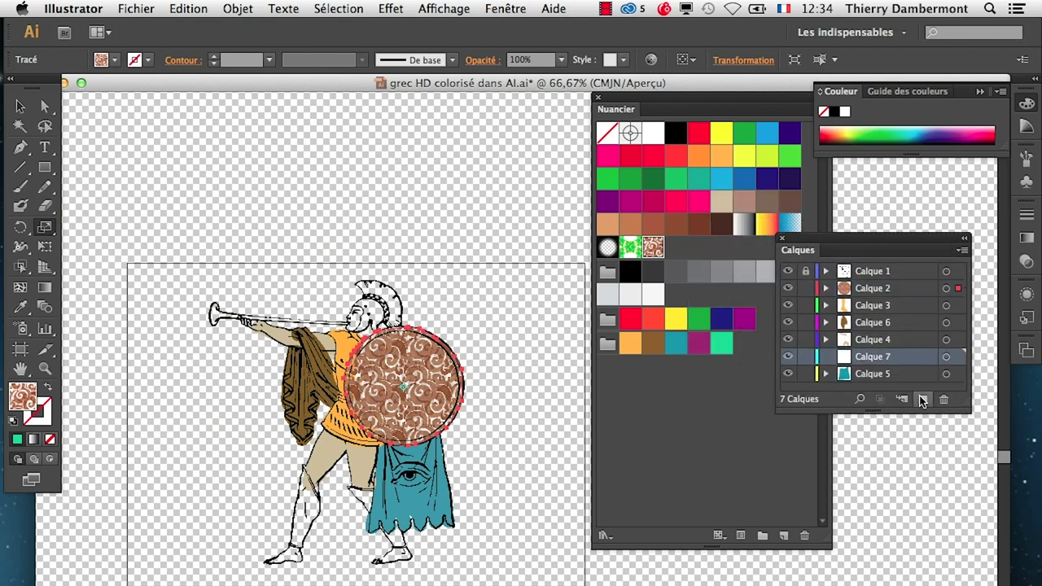
pyautogui.moveTo(882, 361); pyautogui.dragTo(871, 381)
pyautogui.click(872, 288)
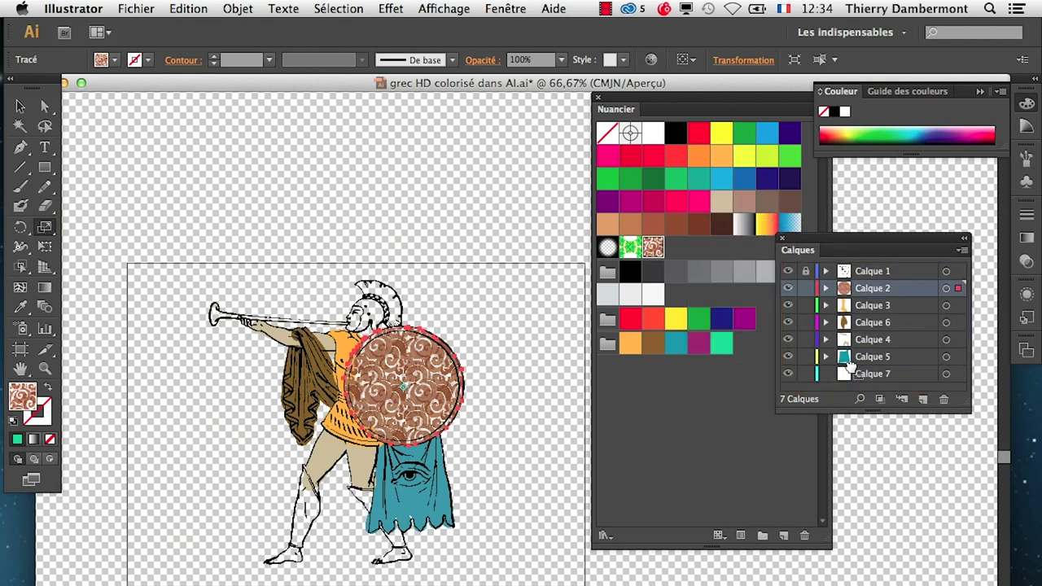
pyautogui.click(45, 167)
pyautogui.moveTo(157, 229); pyautogui.dragTo(551, 585)
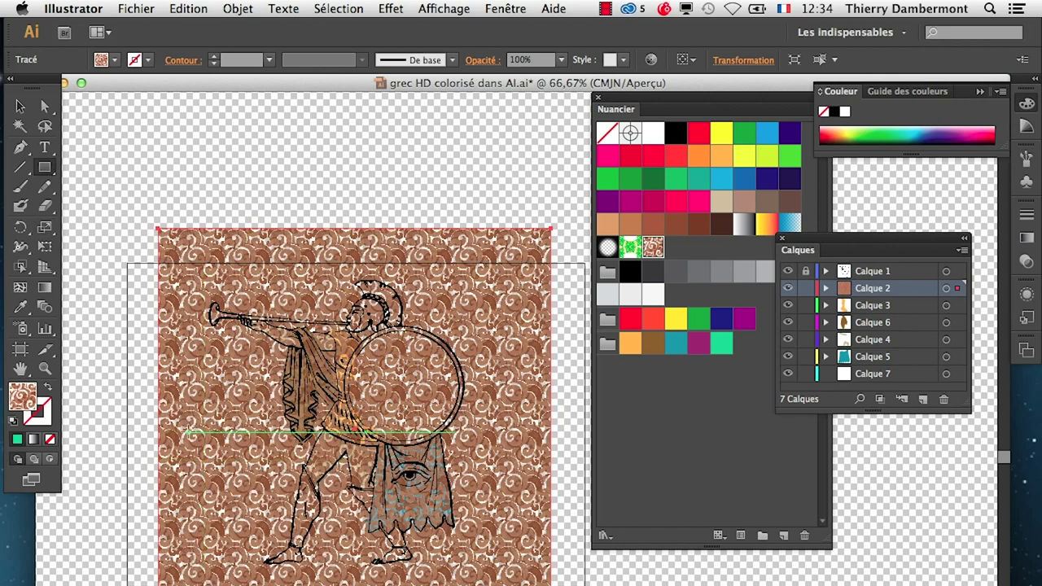
pyautogui.click(744, 224)
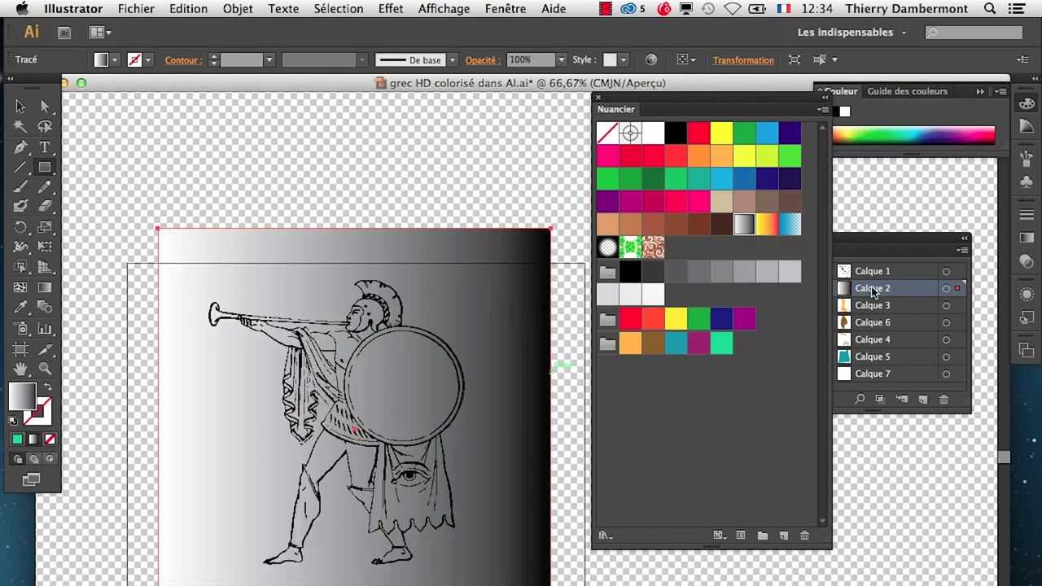
pyautogui.moveTo(926, 239); pyautogui.dragTo(932, 393)
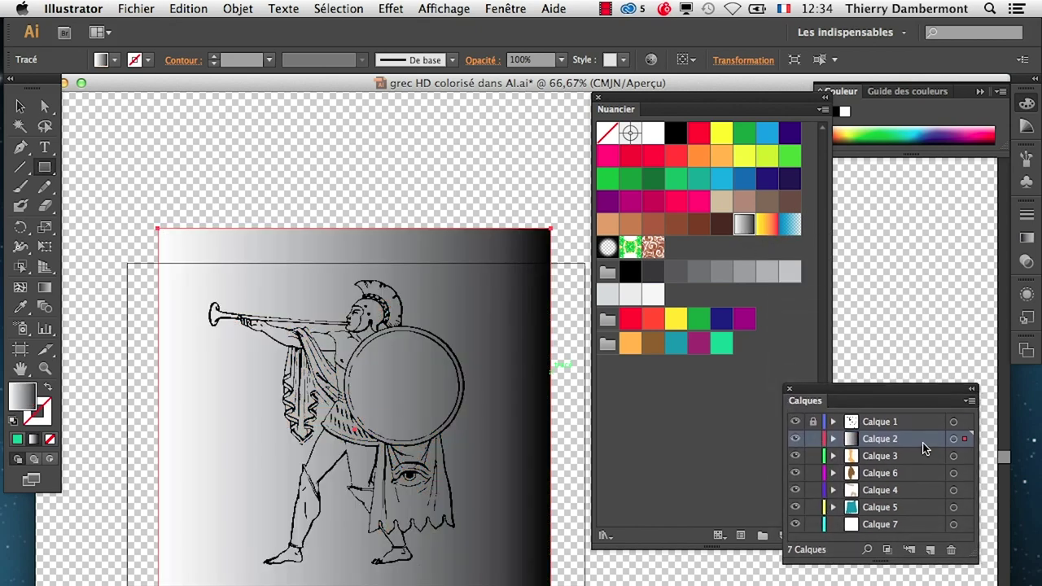
pyautogui.hotkey('ctrl', 'z')
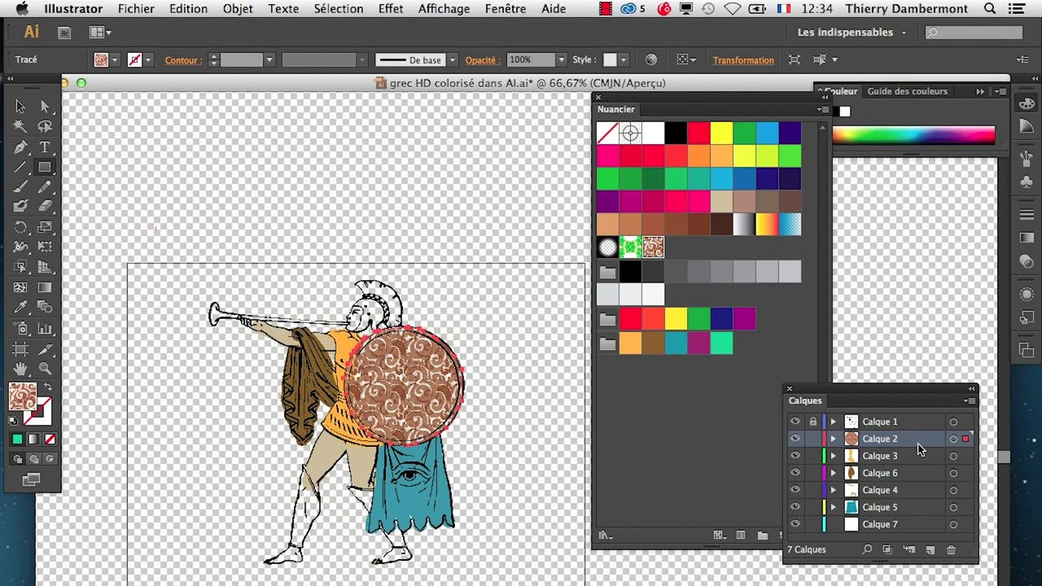
# Step: Draw an artboard-covering rectangle on Calque 7 with the orange-yellow gradient, then select the shield
pyautogui.click(912, 525)
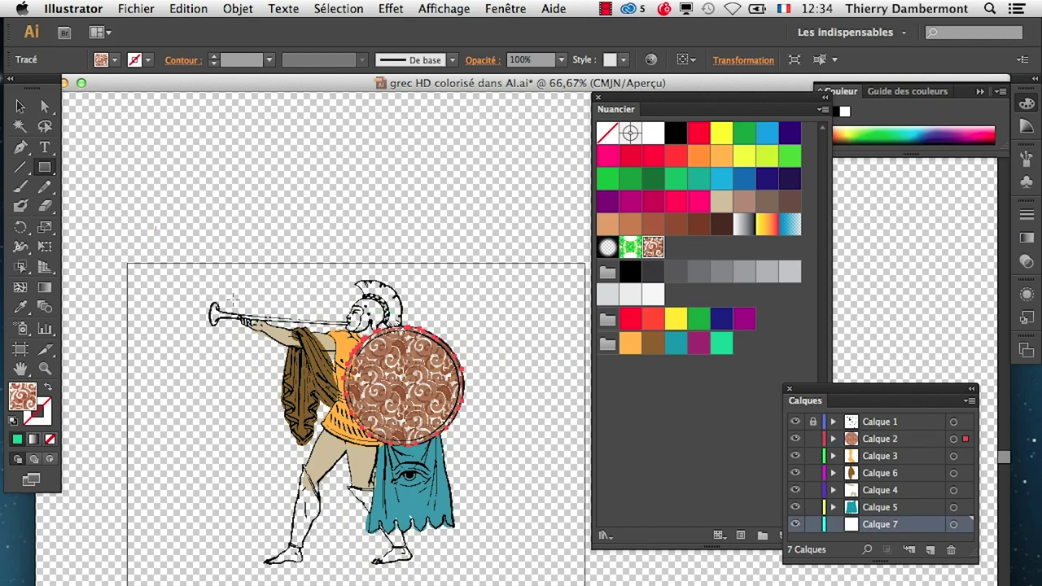
pyautogui.moveTo(178, 263); pyautogui.dragTo(556, 583)
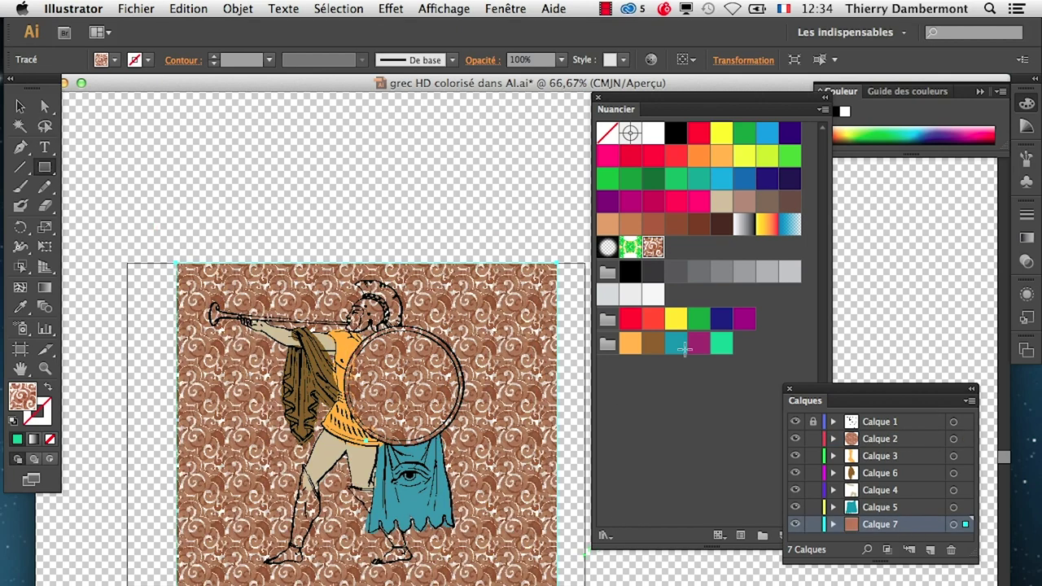
pyautogui.click(744, 224)
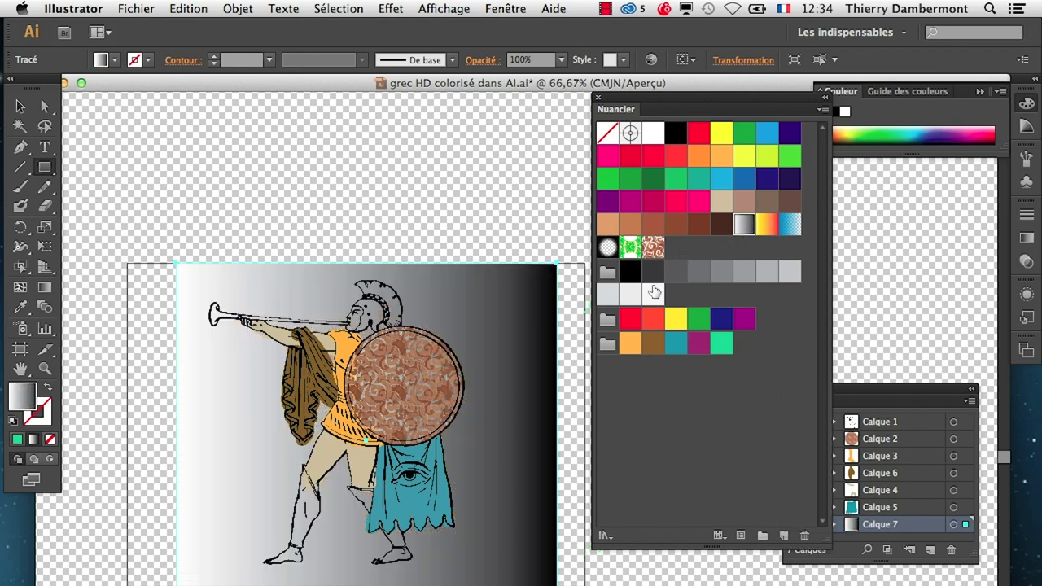
pyautogui.scroll(2, 437, 385)
pyautogui.scroll(1, 437, 385)
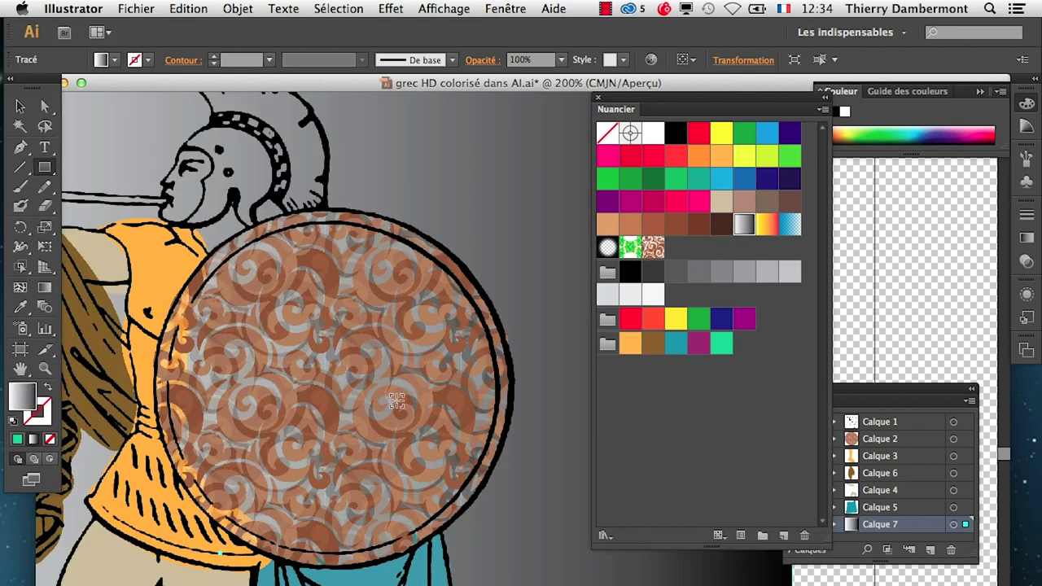
pyautogui.click(766, 225)
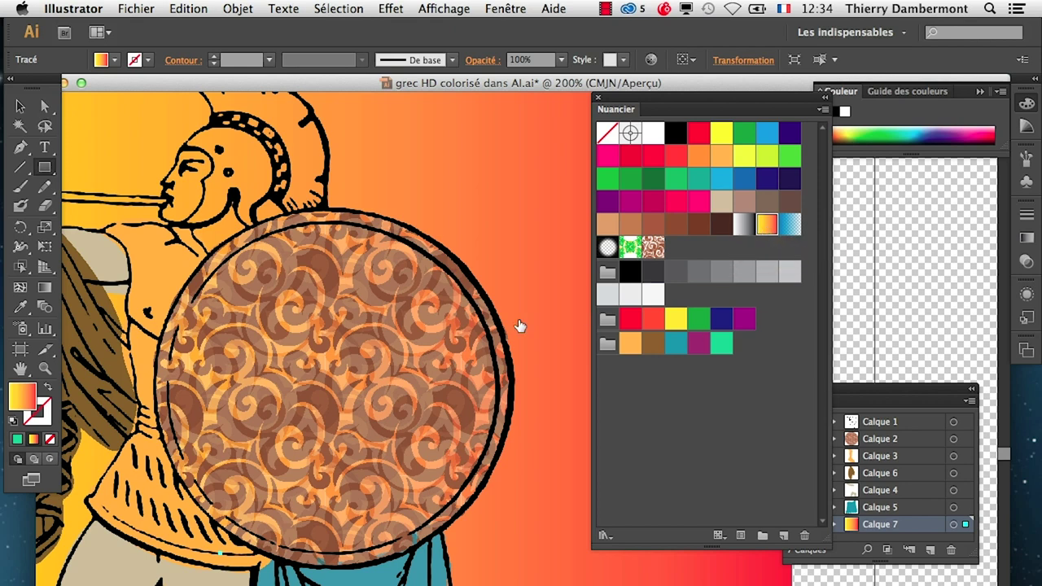
pyautogui.click(20, 107)
pyautogui.click(306, 237)
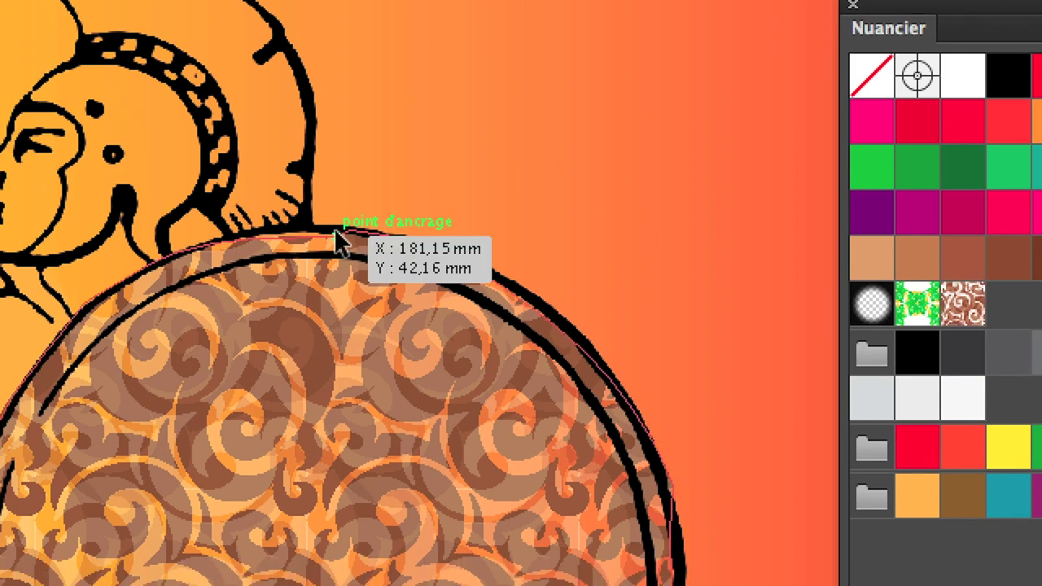
pyautogui.click(330, 244)
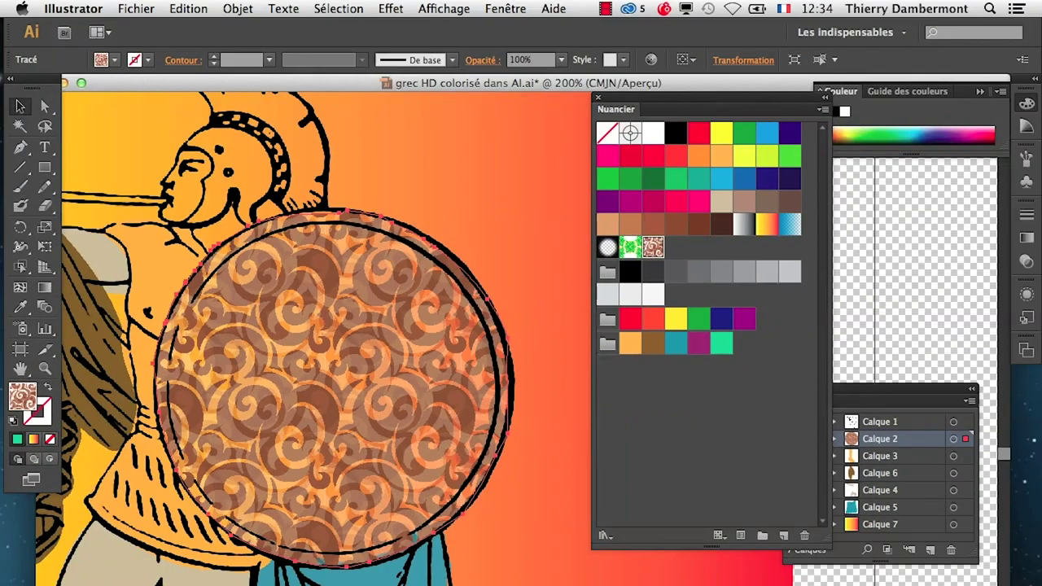
# Step: Detach the Aspect panel into an enlarged floating panel showing the shield's appearance
pyautogui.moveTo(775, 101); pyautogui.dragTo(579, 527)
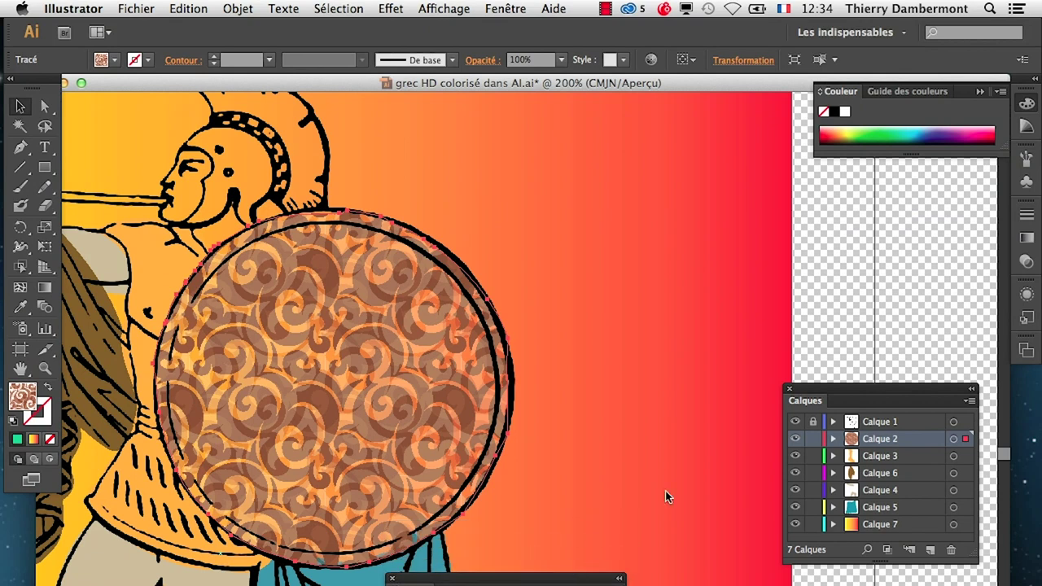
pyautogui.click(1026, 294)
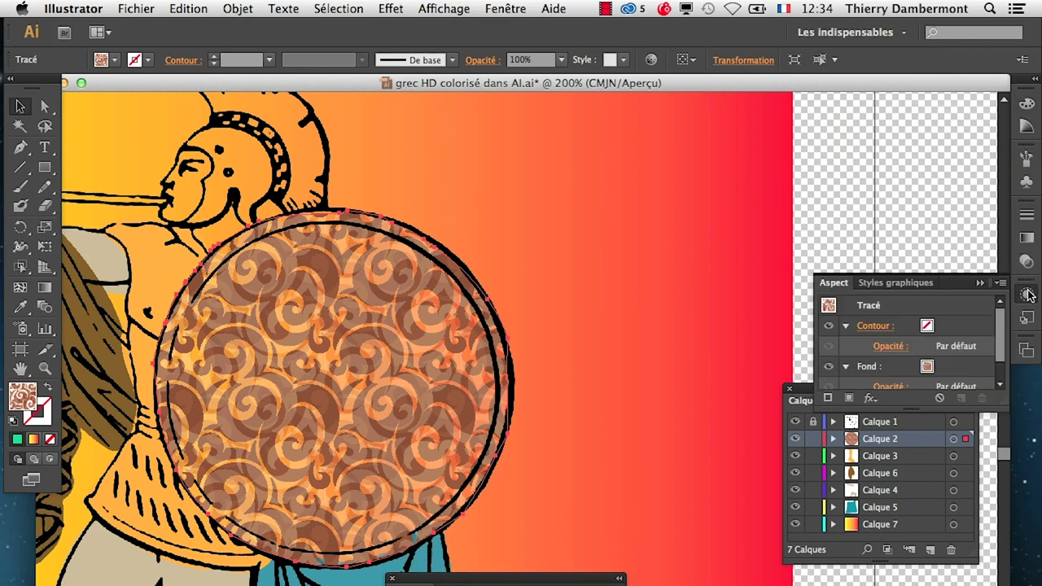
pyautogui.moveTo(834, 282); pyautogui.dragTo(560, 176)
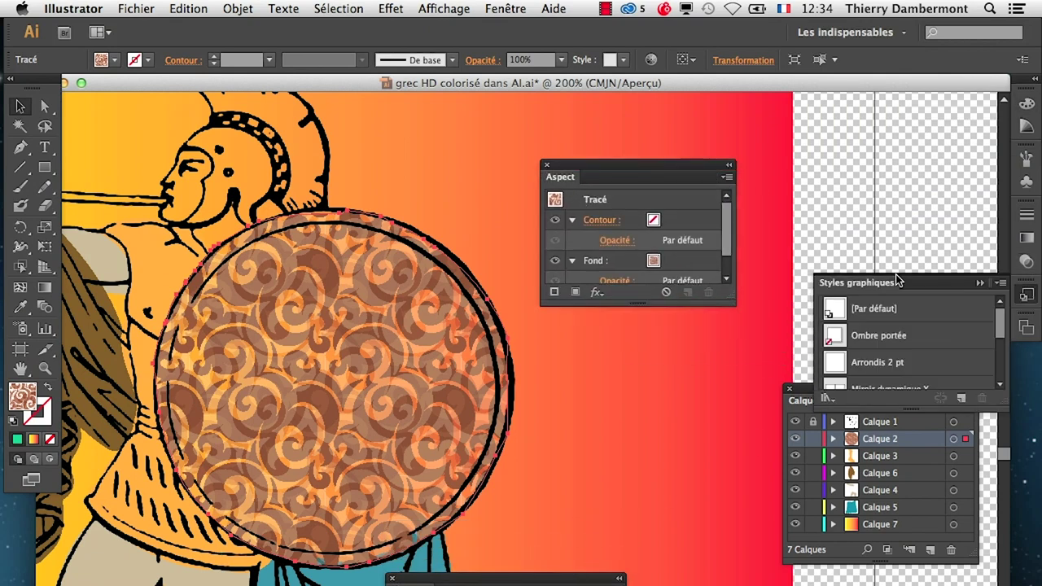
pyautogui.click(980, 285)
pyautogui.moveTo(730, 301); pyautogui.dragTo(735, 433)
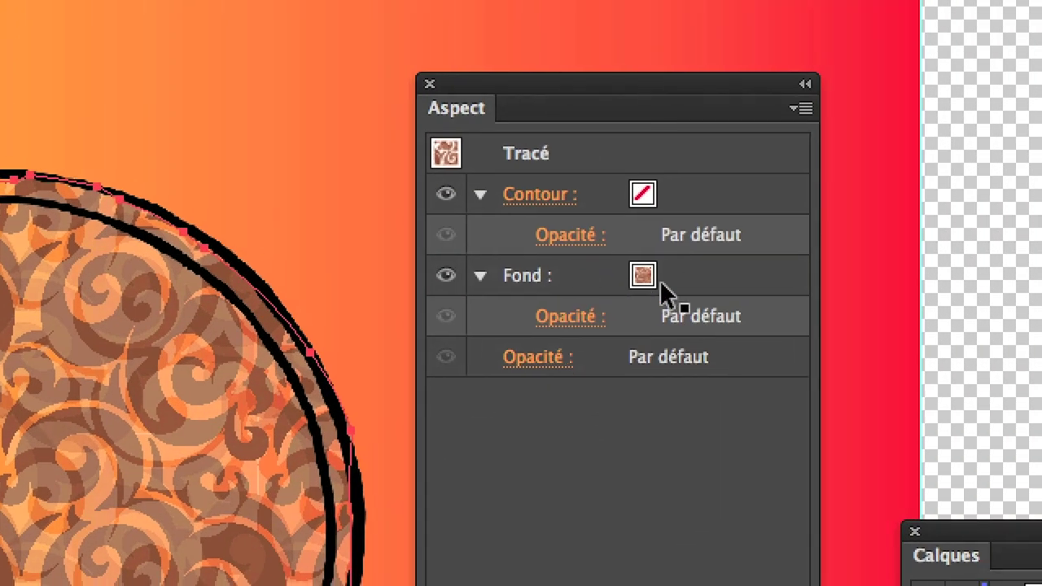
# Step: Add a second fill (Ajouter un nouveau fond) to the shield
pyautogui.click(662, 285)
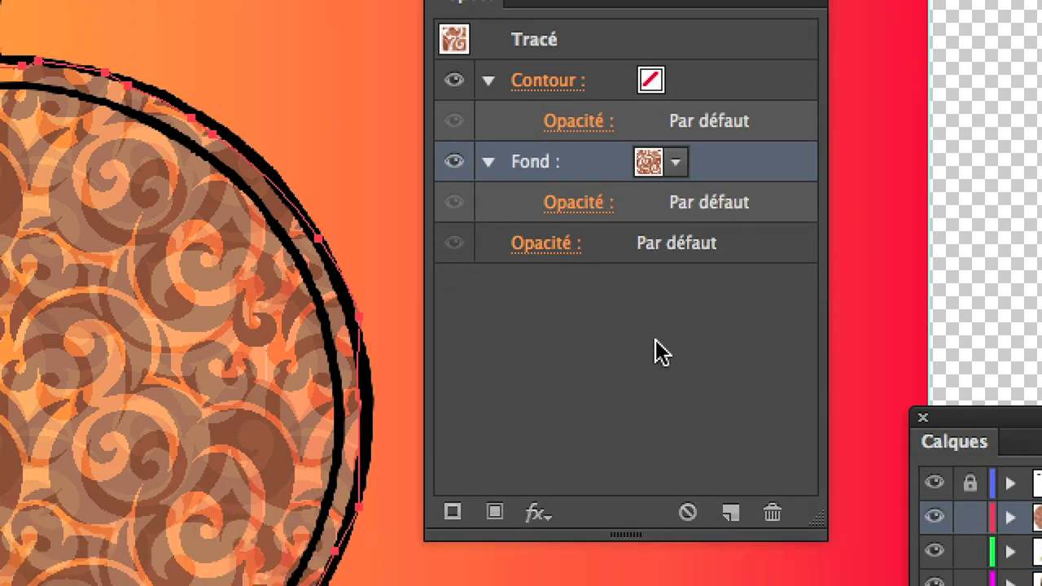
pyautogui.click(648, 470)
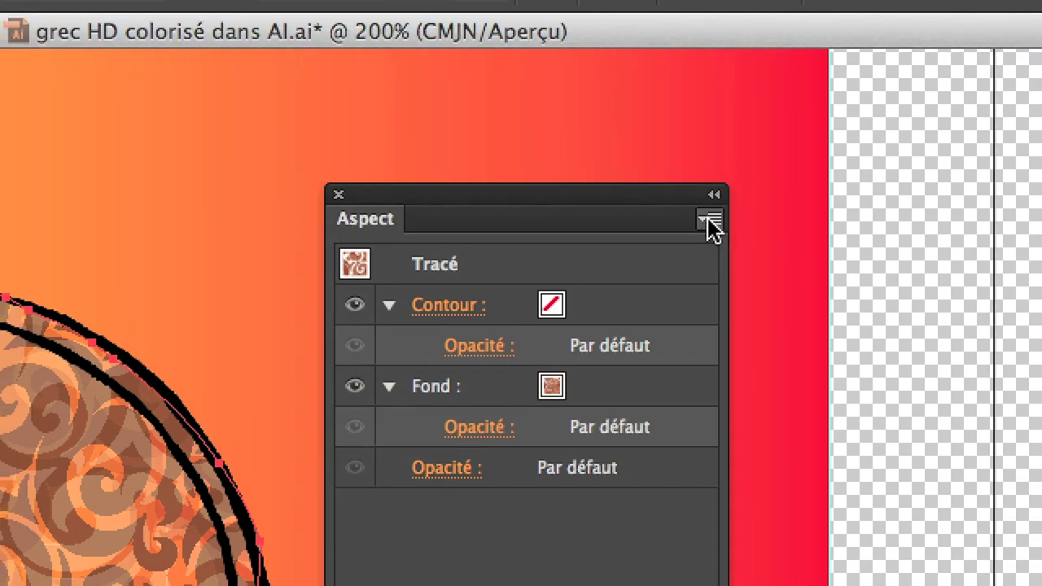
pyautogui.click(708, 223)
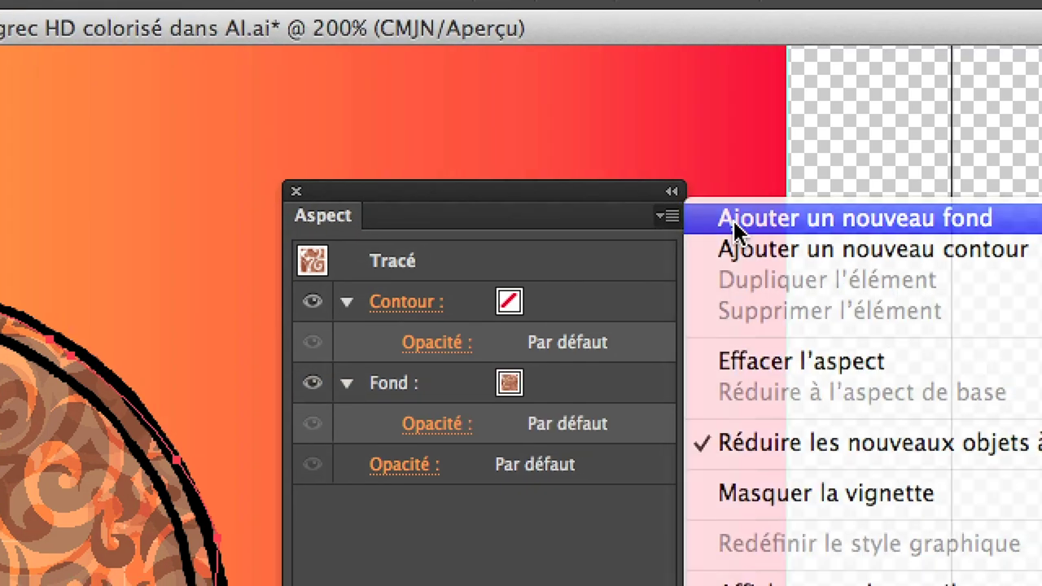
pyautogui.click(734, 230)
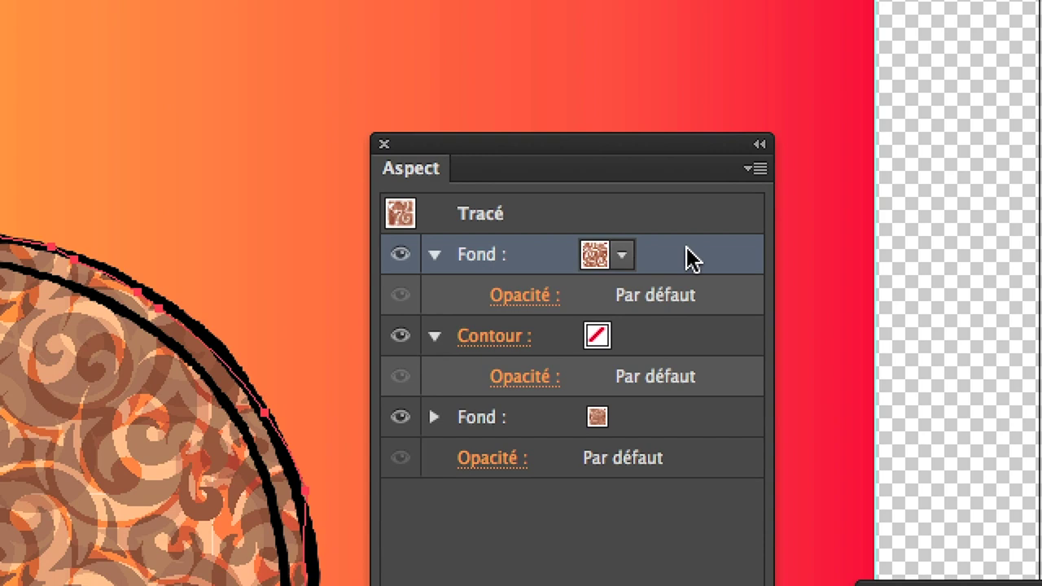
# Step: Move the new fill below the pattern and give it the white-black gradient
pyautogui.moveTo(688, 259); pyautogui.dragTo(681, 312)
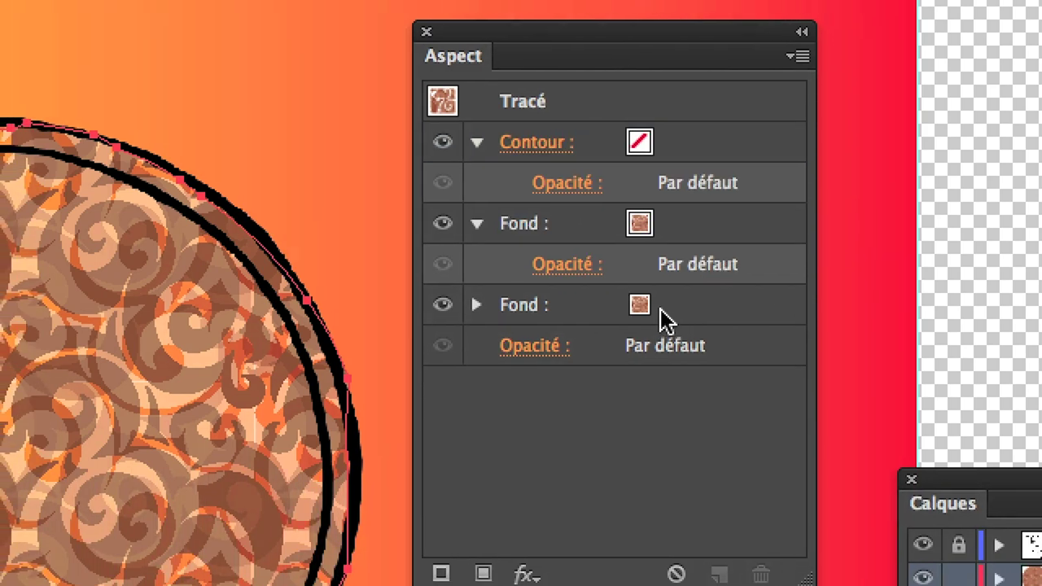
pyautogui.click(632, 302)
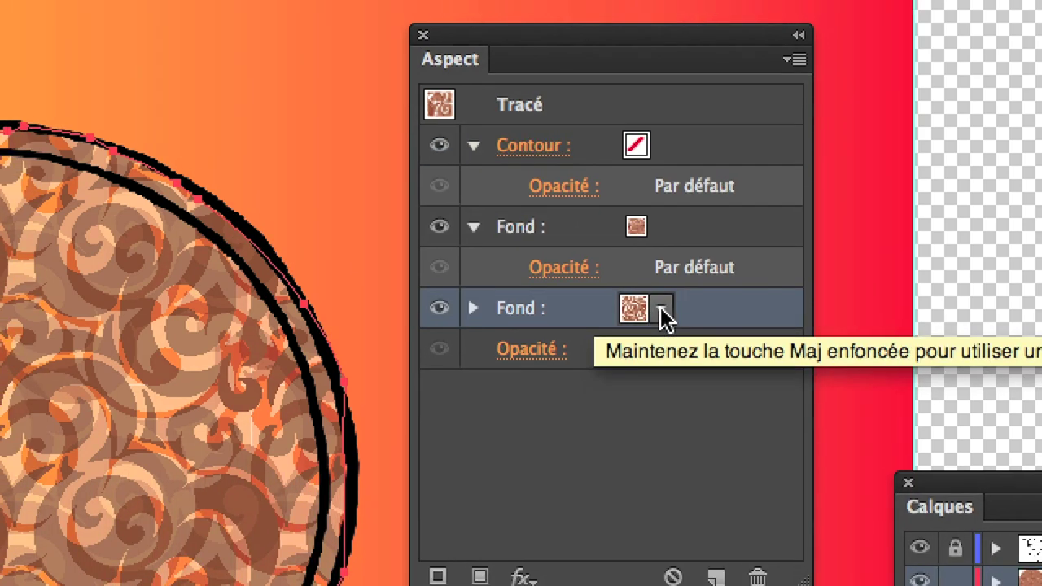
pyautogui.click(662, 311)
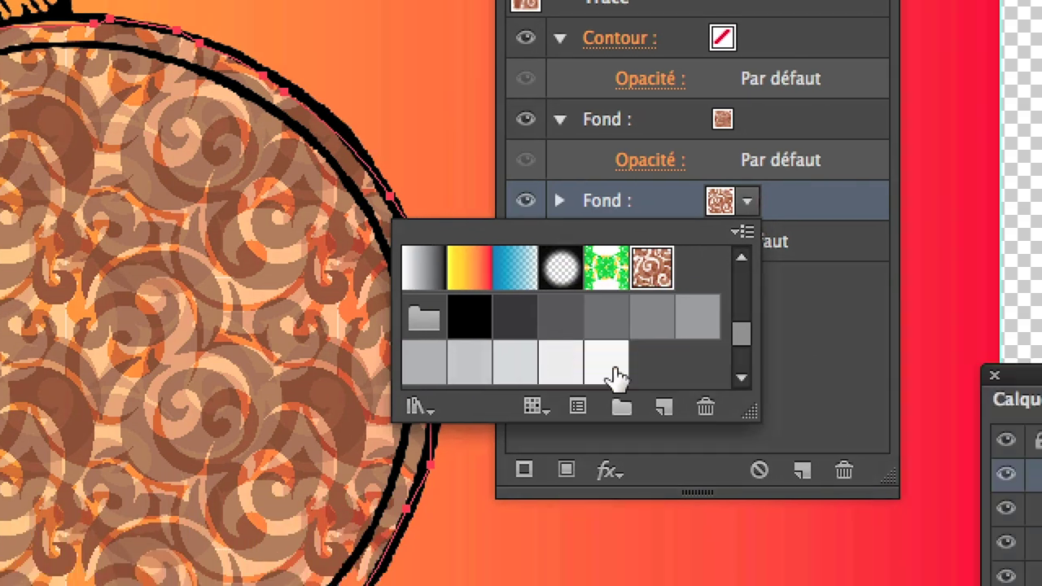
pyautogui.moveTo(748, 413); pyautogui.dragTo(659, 552)
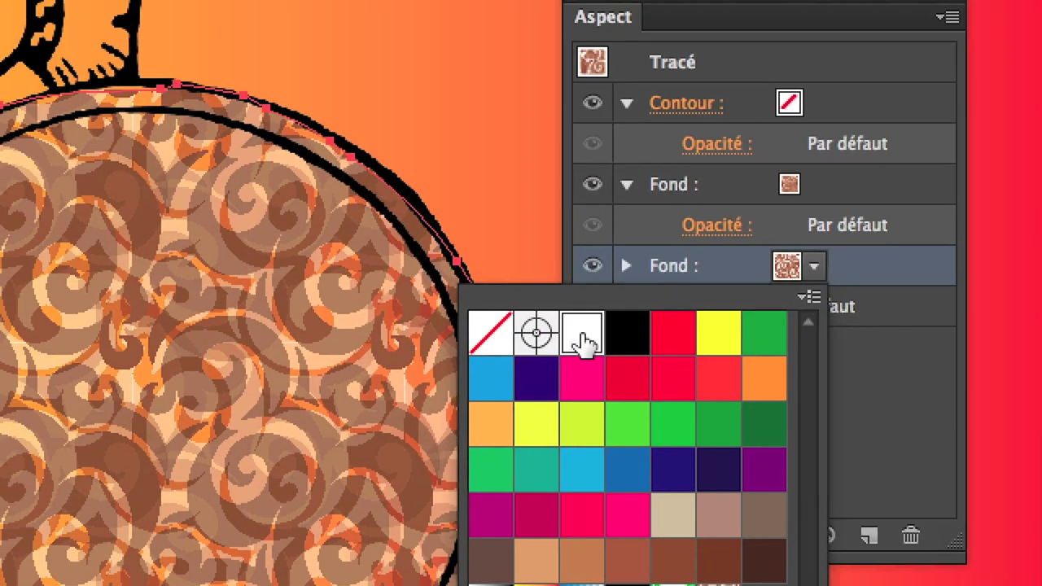
pyautogui.click(582, 340)
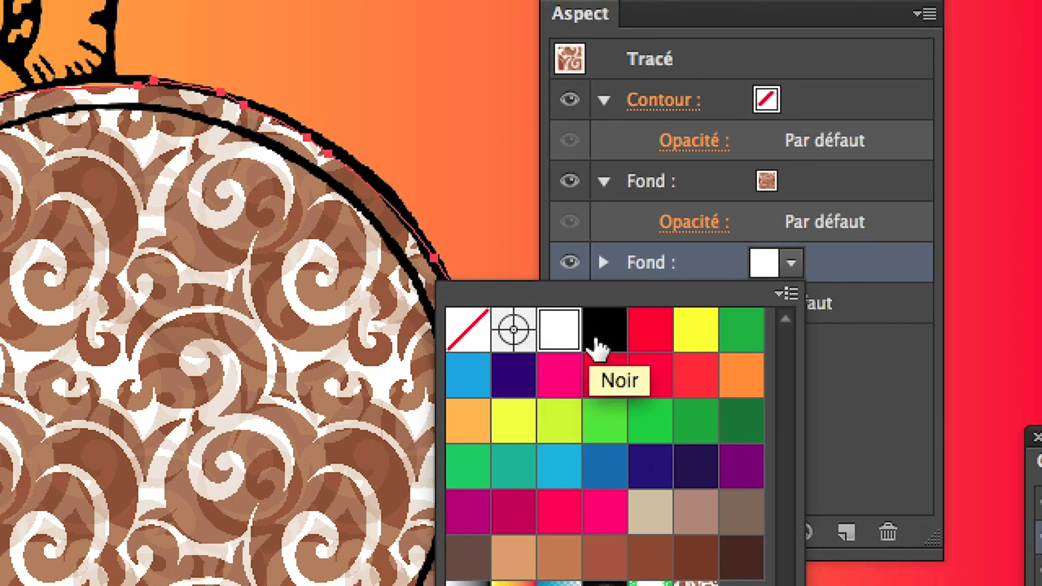
pyautogui.click(629, 346)
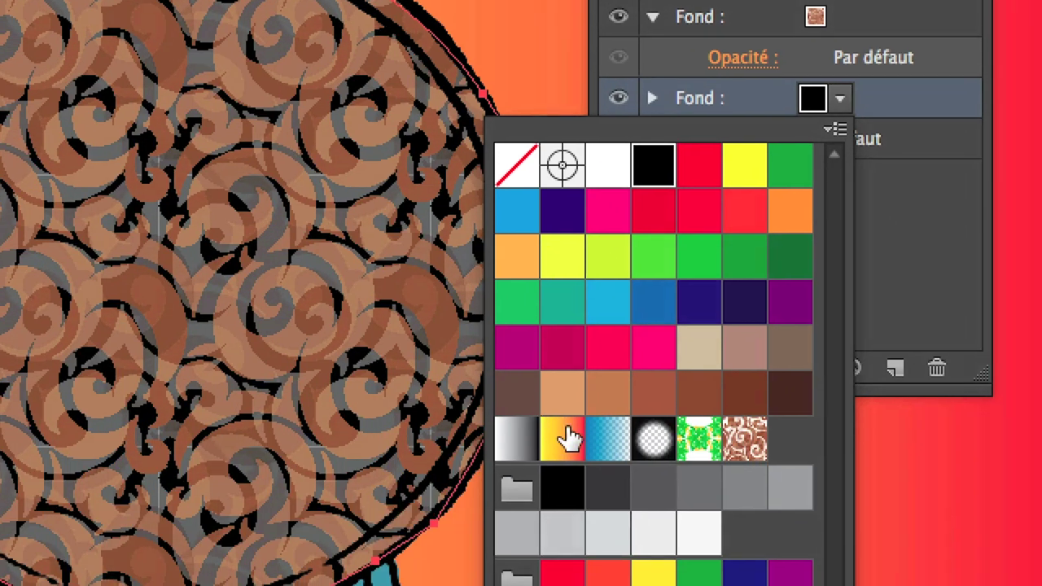
pyautogui.click(569, 438)
pyautogui.click(602, 438)
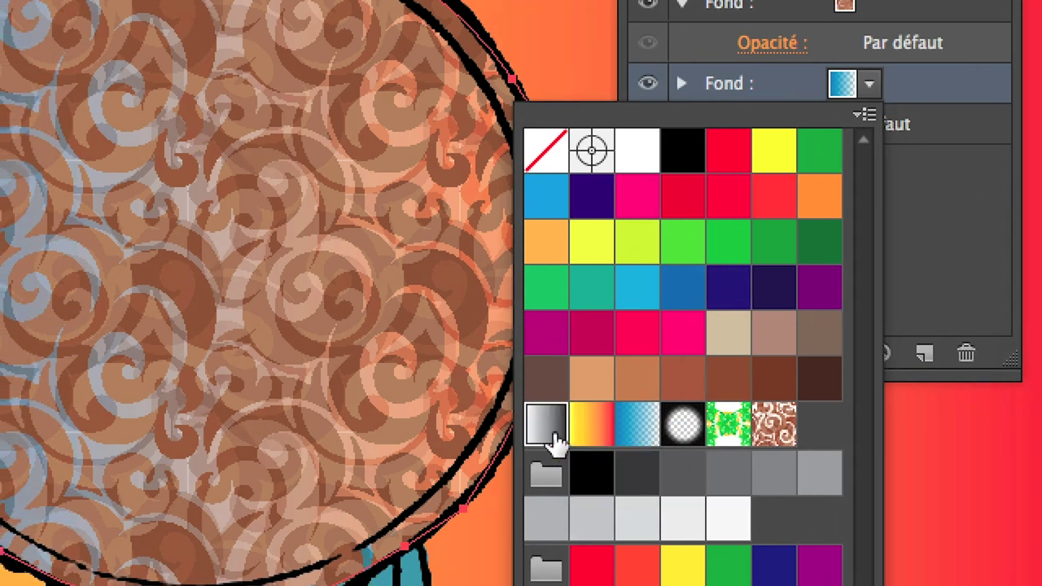
pyautogui.click(556, 439)
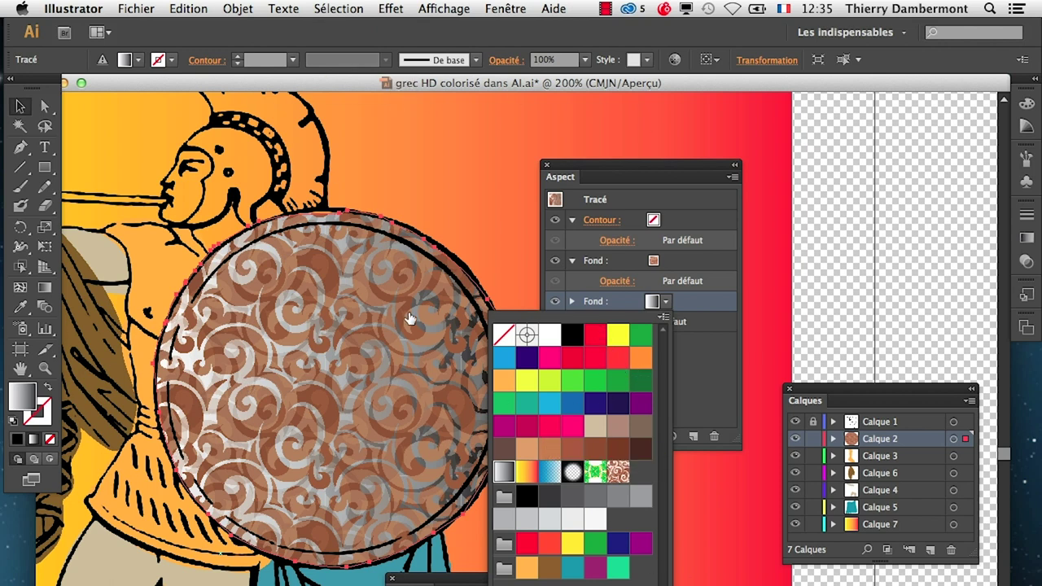
pyautogui.click(691, 362)
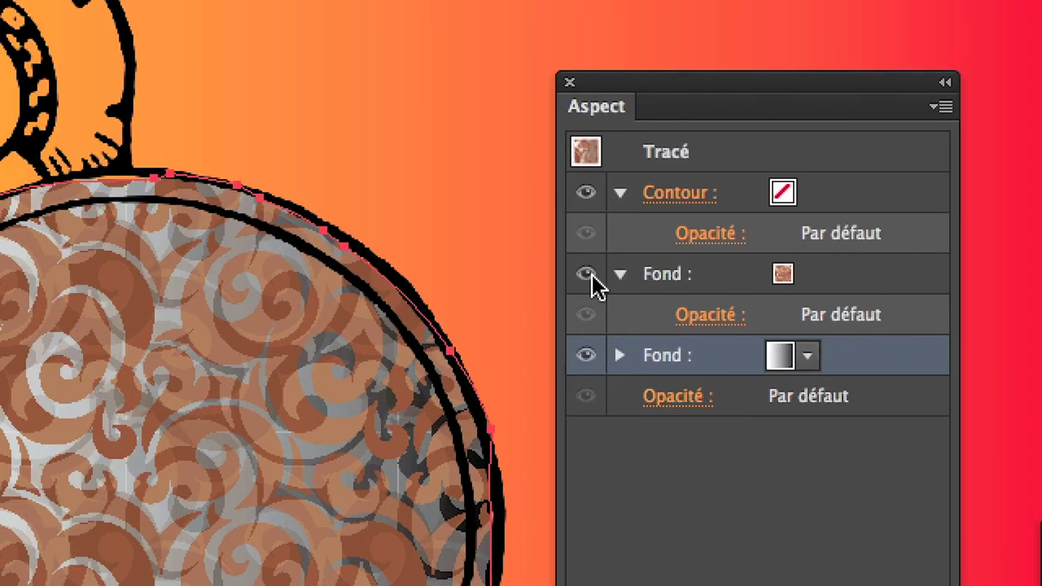
# Step: Compare the pattern on and off, zoom out to 100% and deselect the shield
pyautogui.click(584, 274)
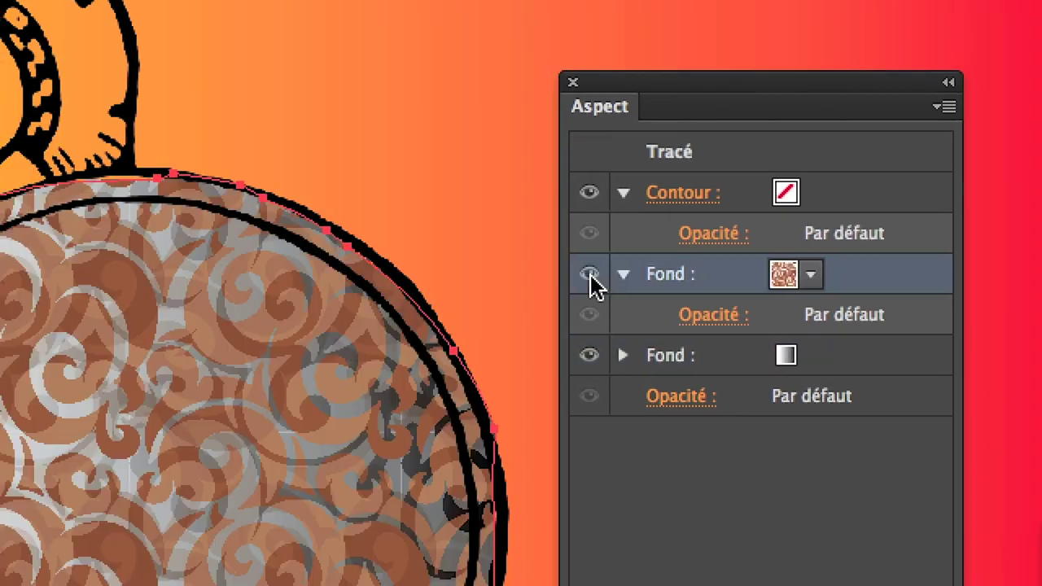
pyautogui.click(590, 275)
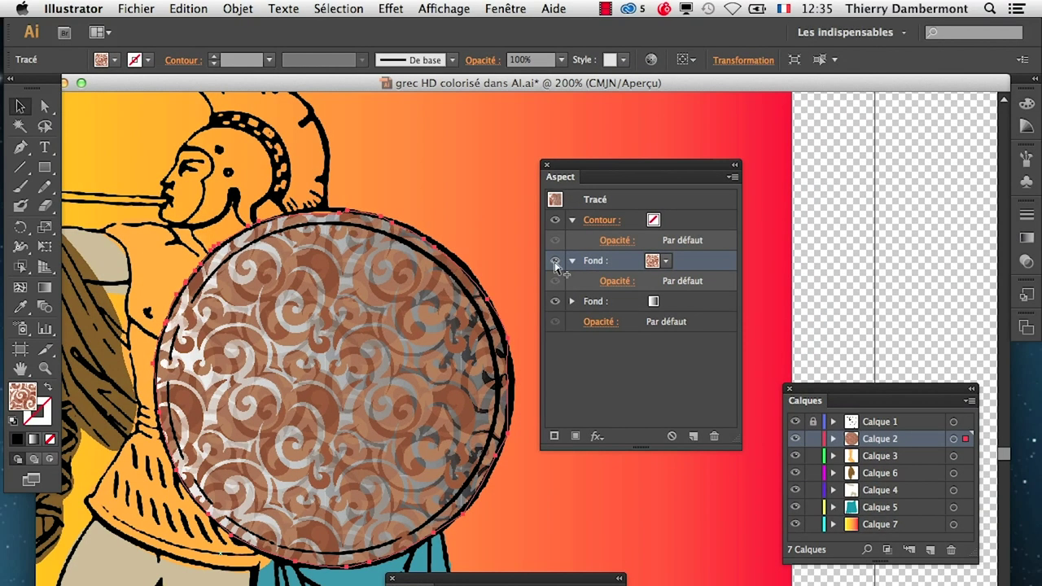
pyautogui.press('super+minus')
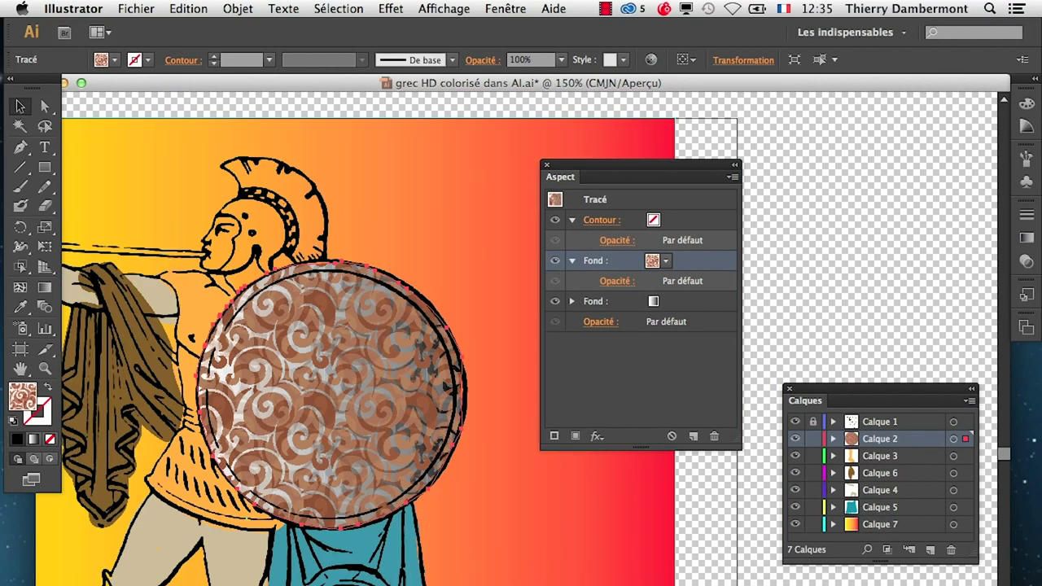
pyautogui.moveTo(201, 407)
pyautogui.mouseDown()
pyautogui.moveTo(368, 376)
pyautogui.moveTo(419, 392)
pyautogui.mouseUp()
pyautogui.moveTo(577, 170); pyautogui.dragTo(782, 180)
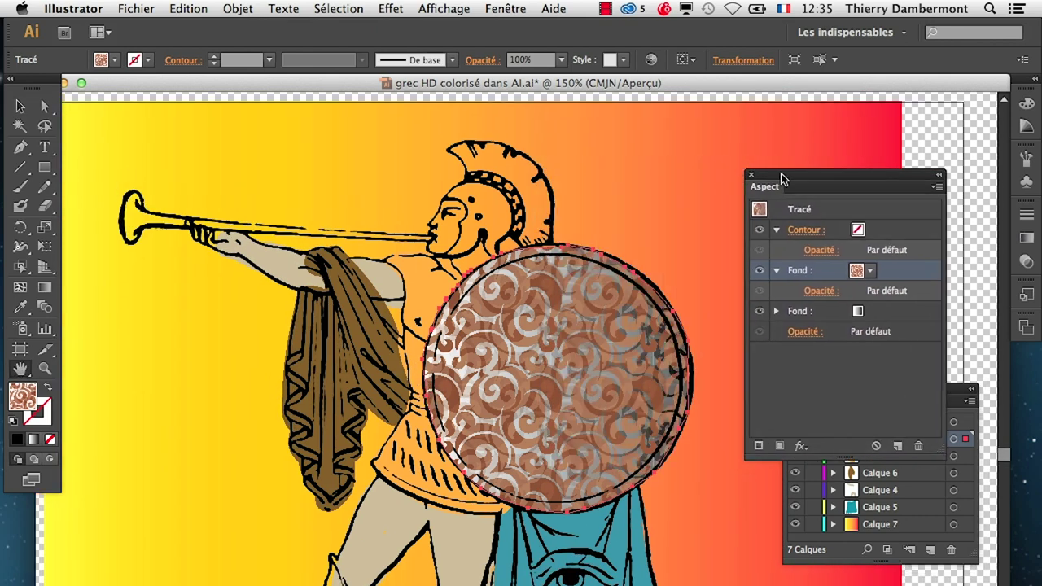
pyautogui.hotkey('ctrl', '1')
pyautogui.click(21, 107)
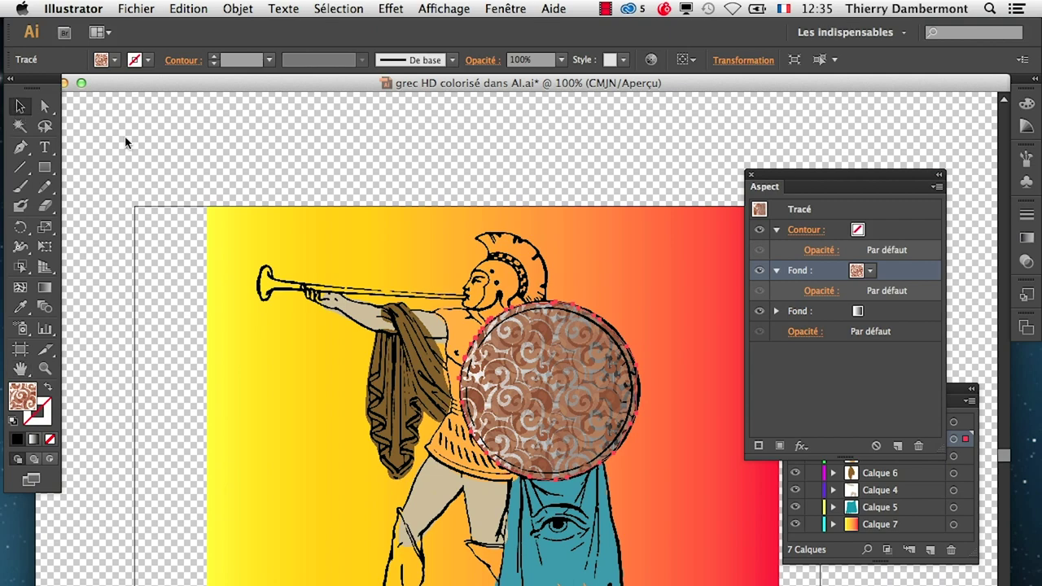
pyautogui.click(128, 140)
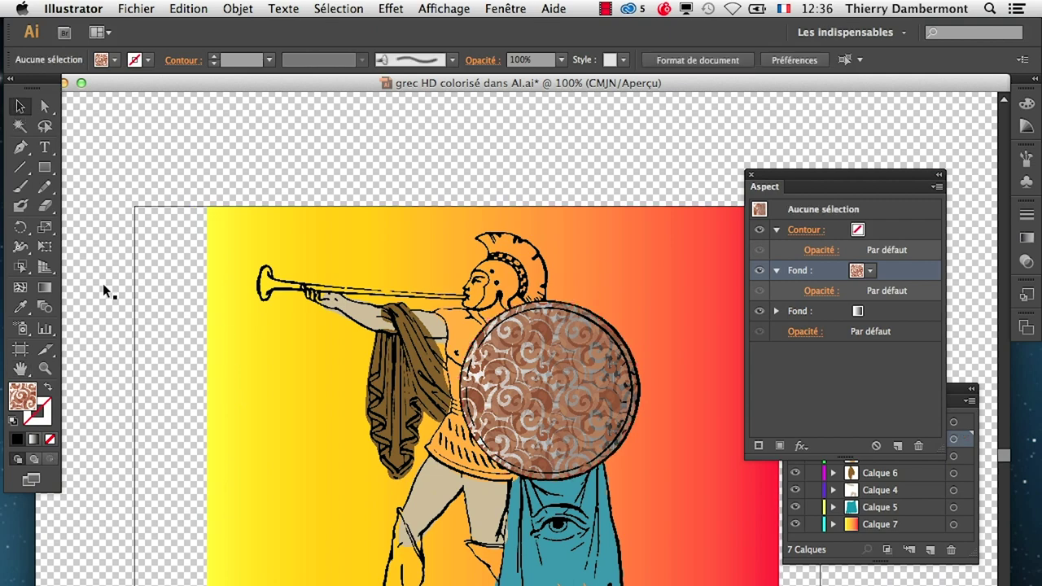
# Step: Save as 'grec HD colorisé dans AI – 02.ai' via Enregistrer sous
pyautogui.click(136, 8)
pyautogui.click(272, 151)
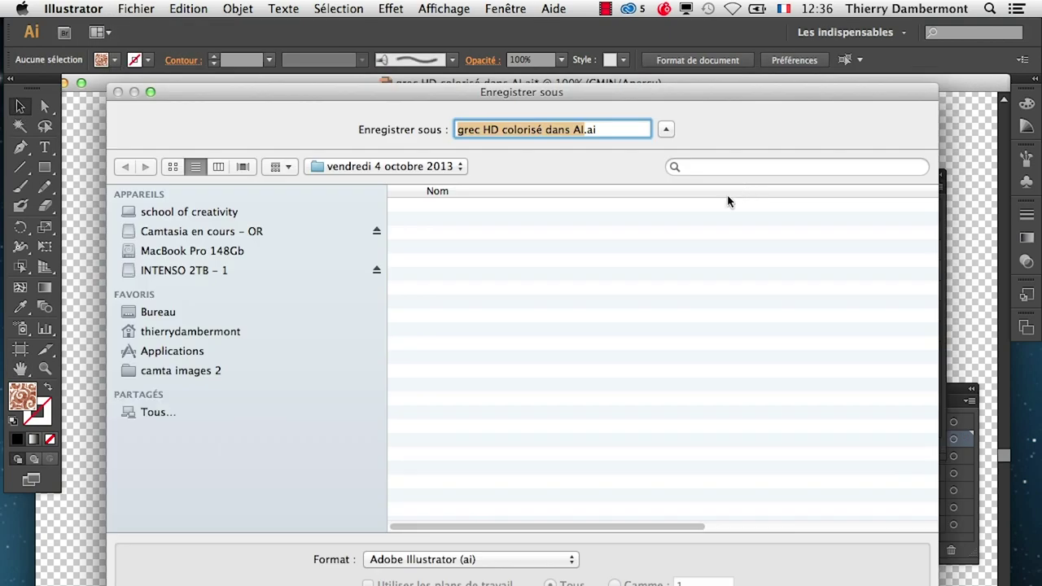
pyautogui.click(604, 135)
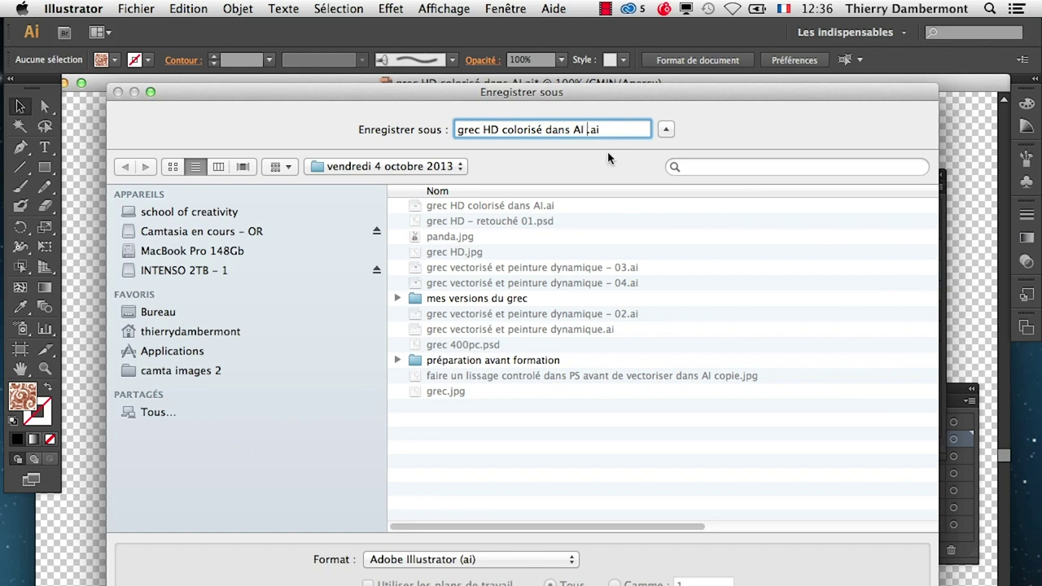
pyautogui.write('– 02')
pyautogui.press('Return')
pyautogui.press('Return')
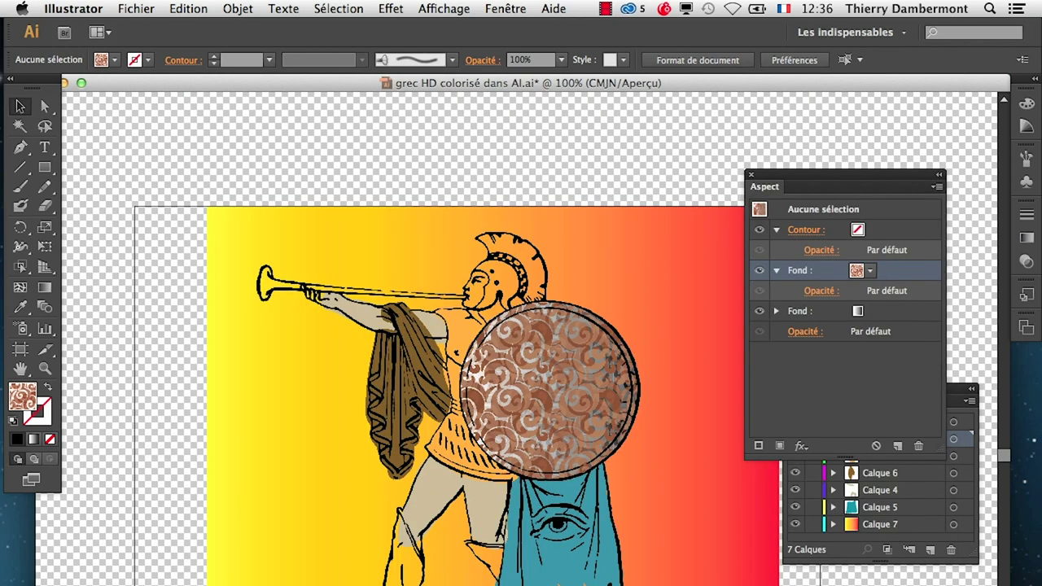
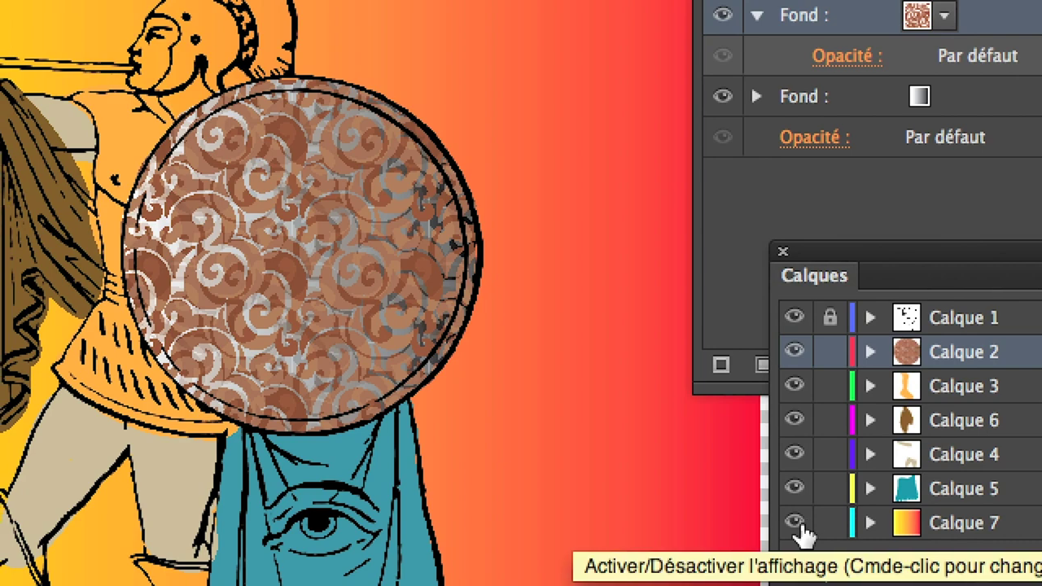
# Step: Hide the gradient background layer Calque 7 and marquee-select all the warrior's coloured parts
pyautogui.click(795, 522)
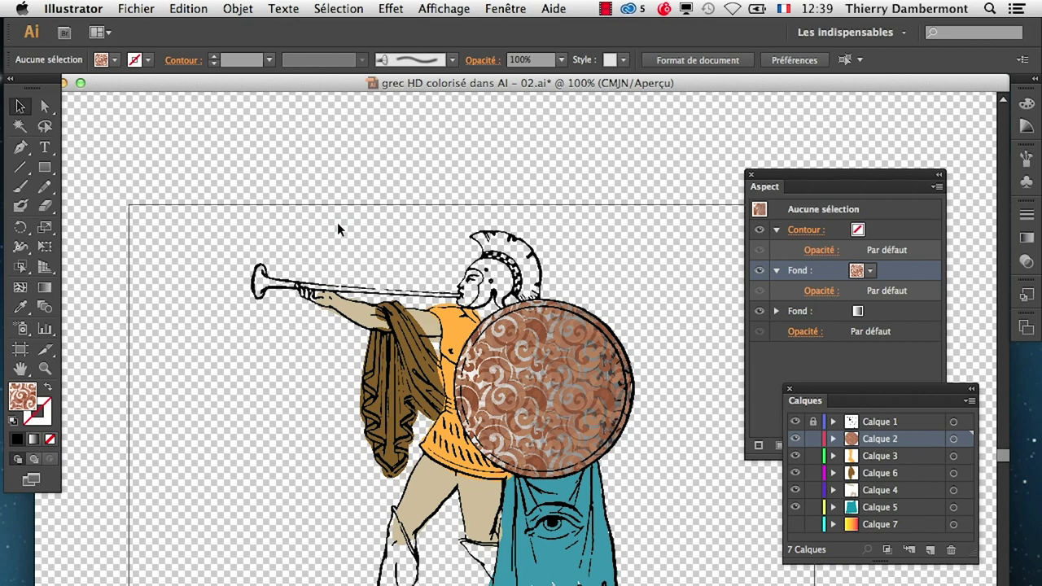
pyautogui.moveTo(353, 225); pyautogui.dragTo(244, 167)
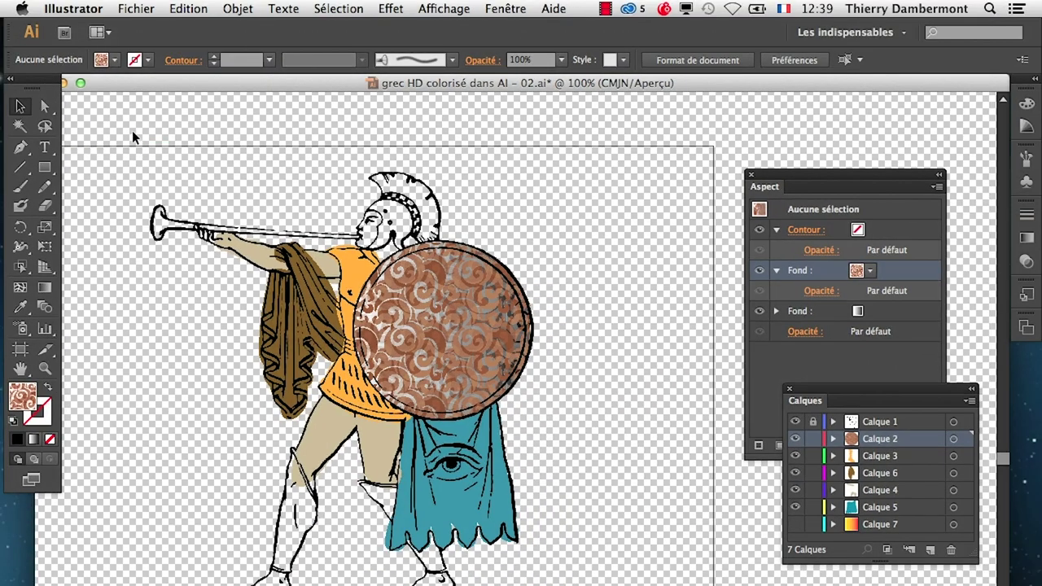
pyautogui.moveTo(132, 131); pyautogui.dragTo(635, 584)
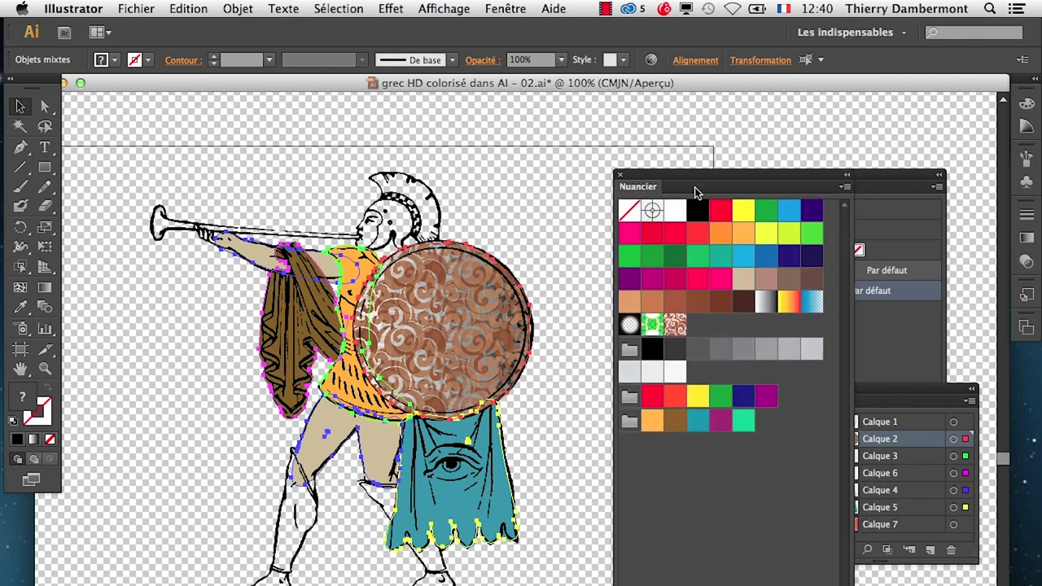
# Step: Recolour the warrior from the swatch group, randomly shuffling the colour order six times, and apply it
pyautogui.click(620, 393)
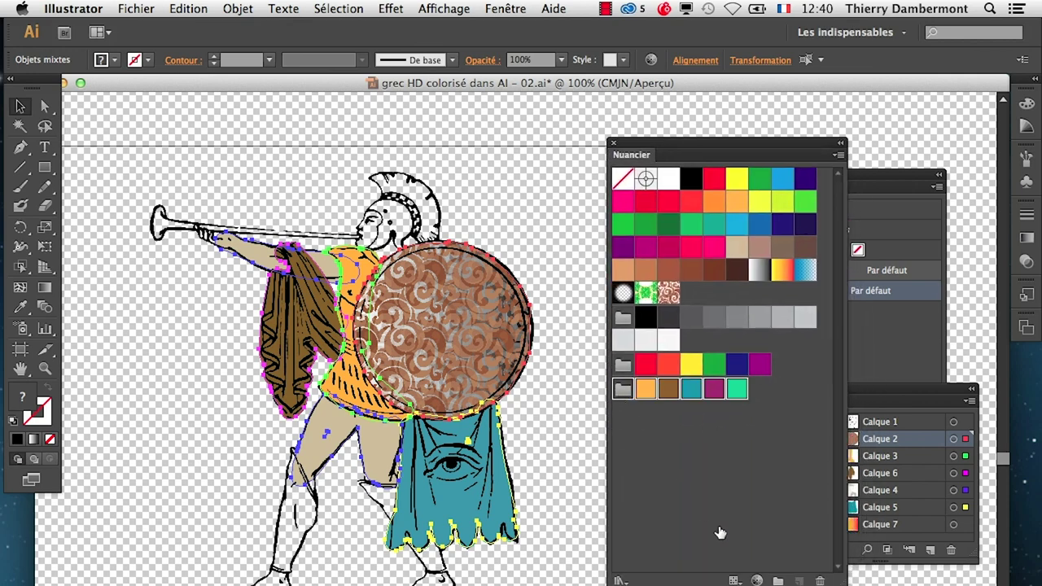
pyautogui.click(756, 580)
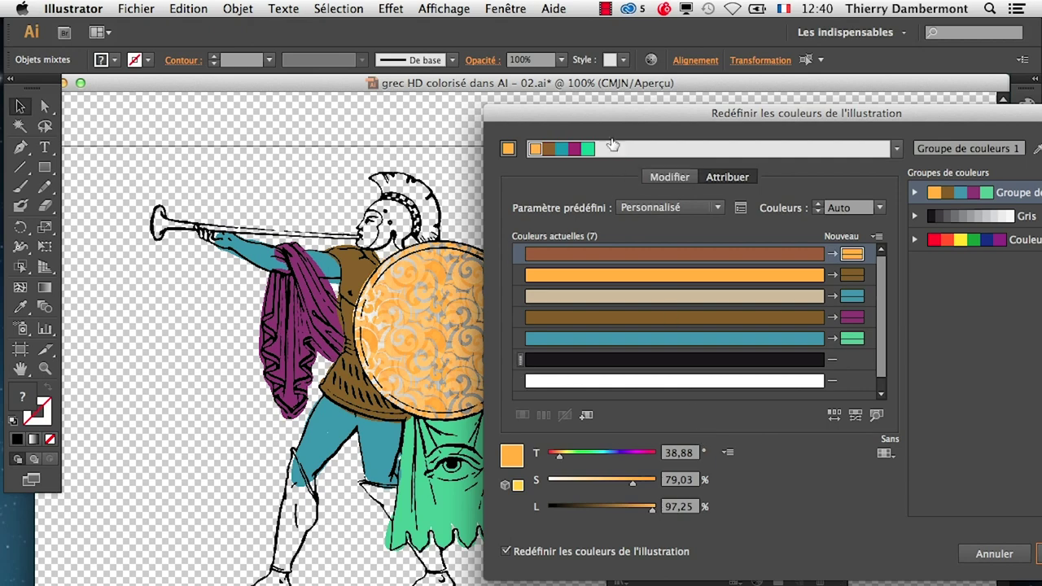
pyautogui.moveTo(614, 115); pyautogui.dragTo(650, 226)
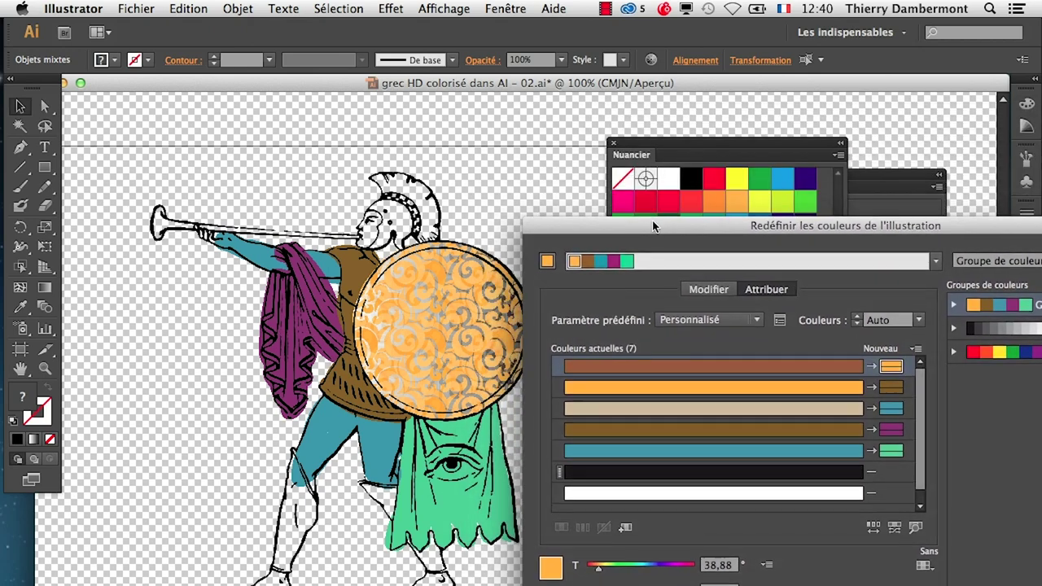
pyautogui.click(870, 529)
pyautogui.click(871, 529)
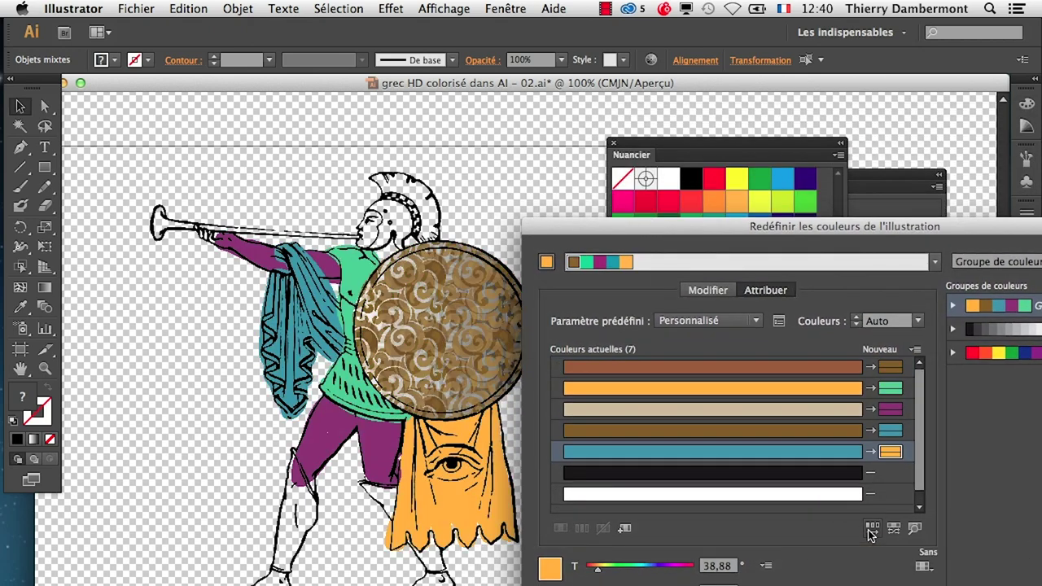
pyautogui.click(870, 529)
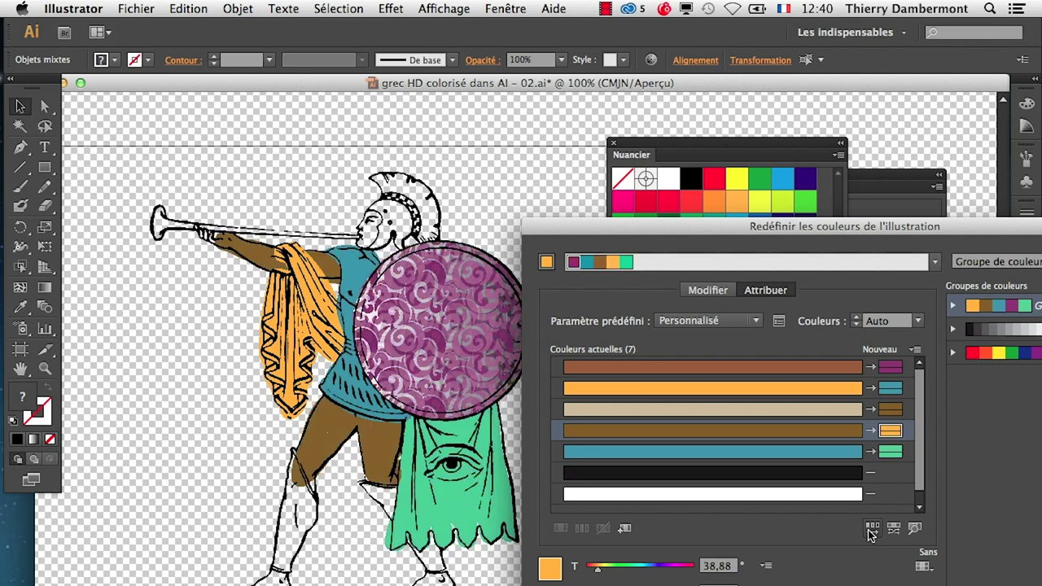
pyautogui.click(870, 529)
pyautogui.click(870, 529)
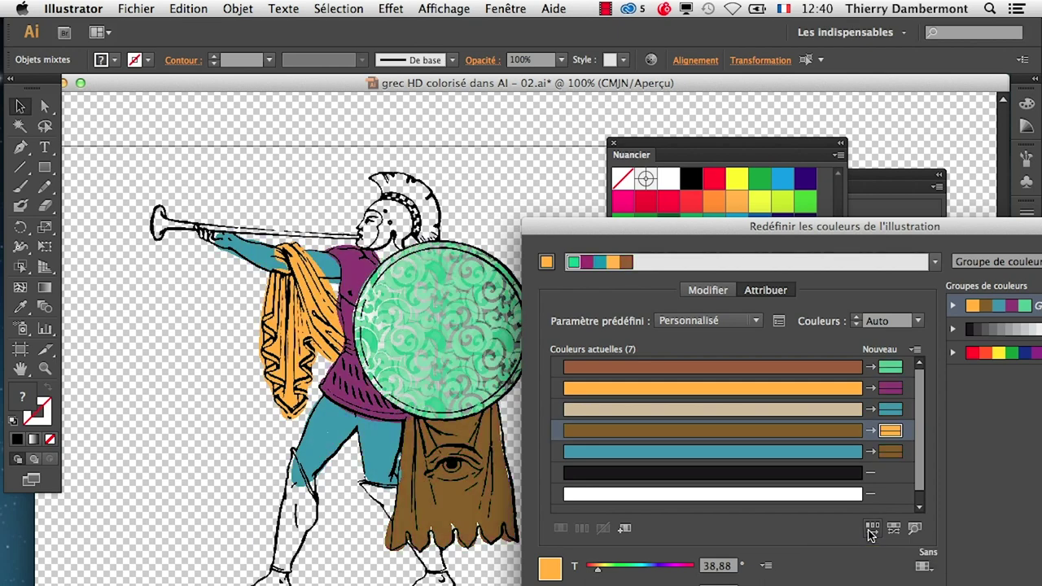
pyautogui.click(870, 529)
pyautogui.press('Return')
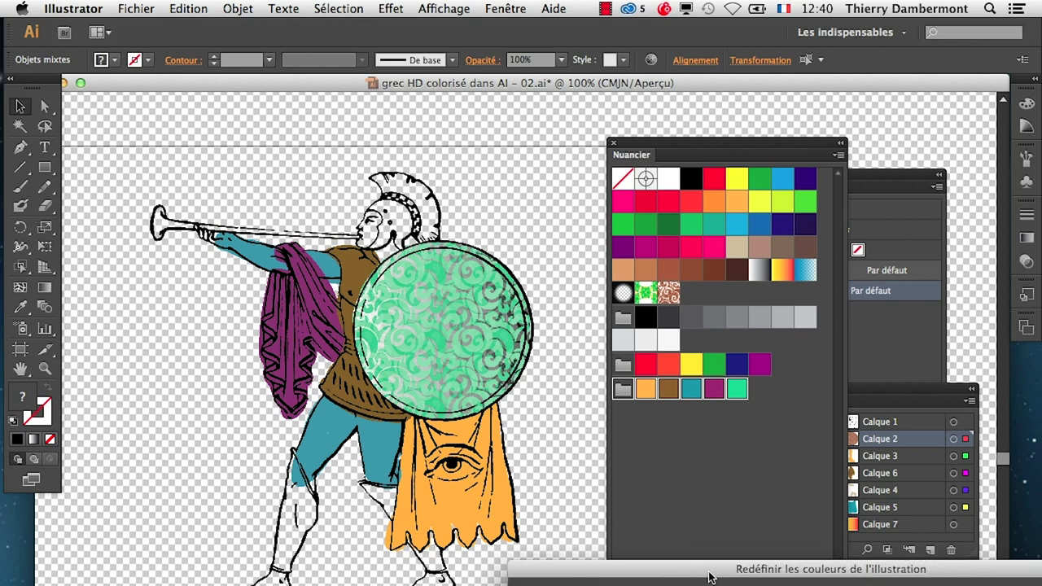
# Step: Reopen Recolor Artwork, reshuffle the colours eight more times, and bring up Color Reduction Options
pyautogui.click(708, 577)
pyautogui.moveTo(717, 453); pyautogui.dragTo(731, 170)
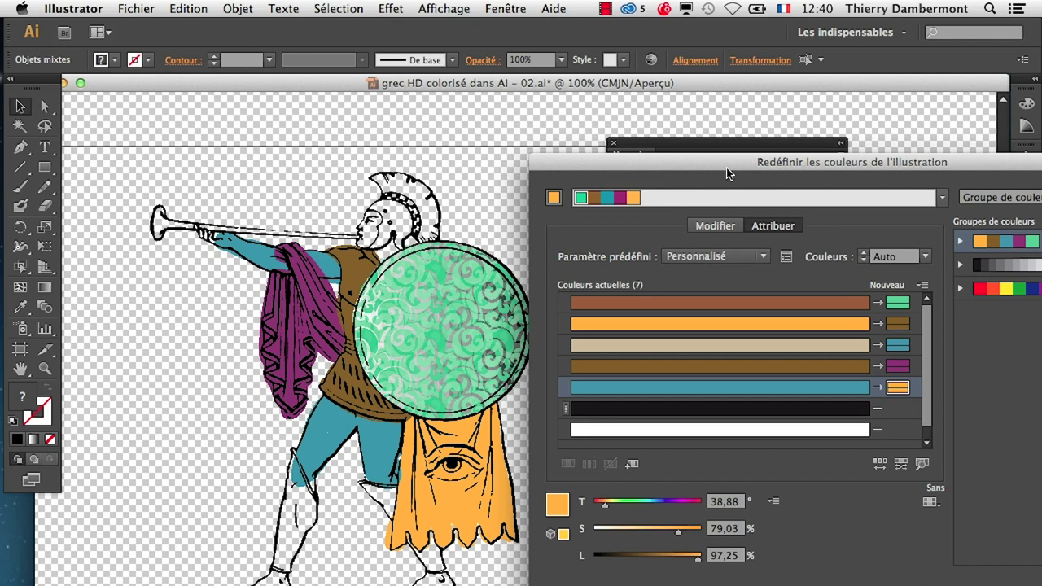
pyautogui.click(879, 464)
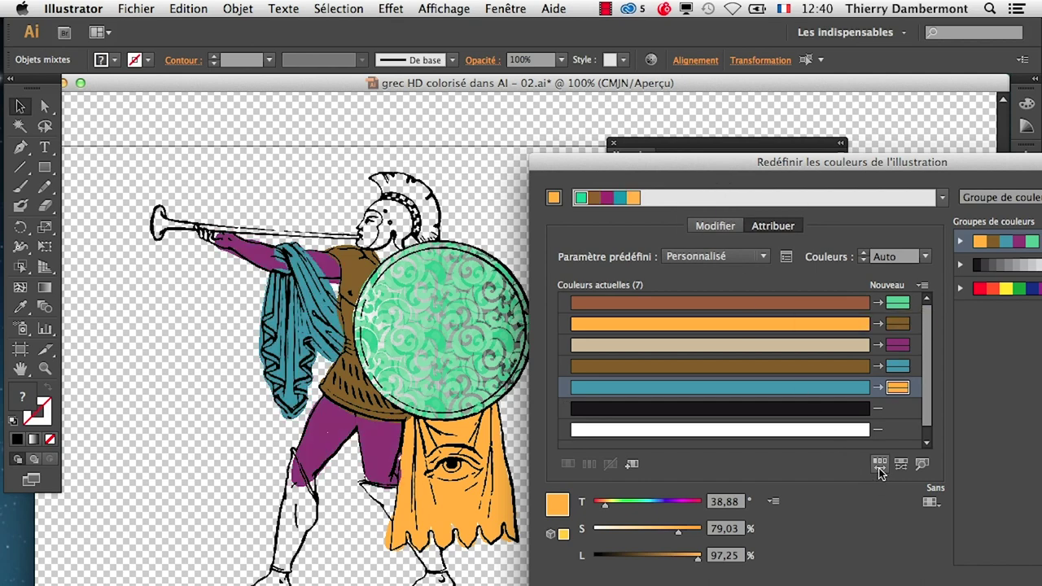
pyautogui.click(879, 464)
pyautogui.click(879, 464)
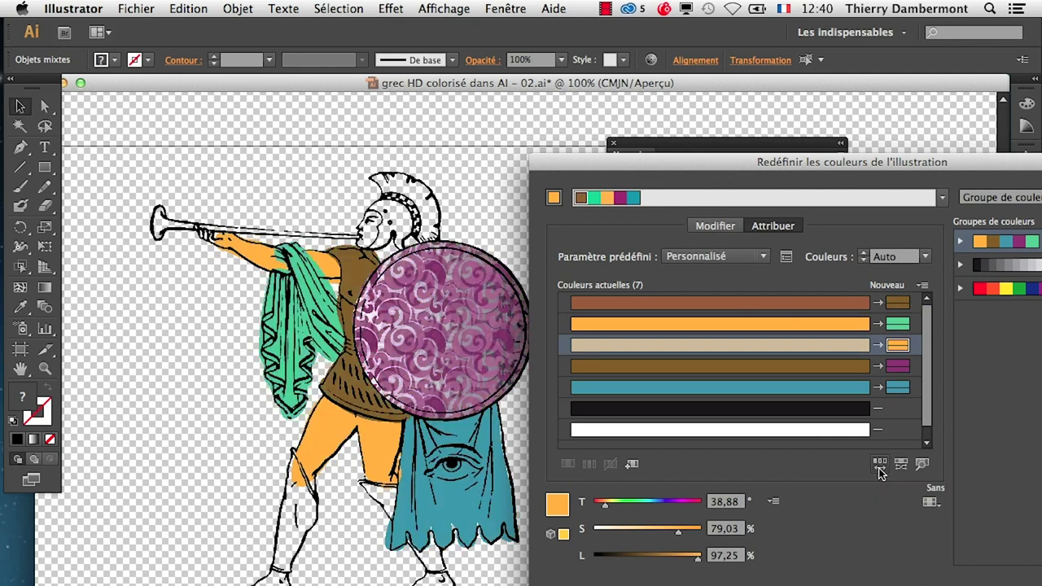
pyautogui.click(879, 464)
pyautogui.click(879, 464)
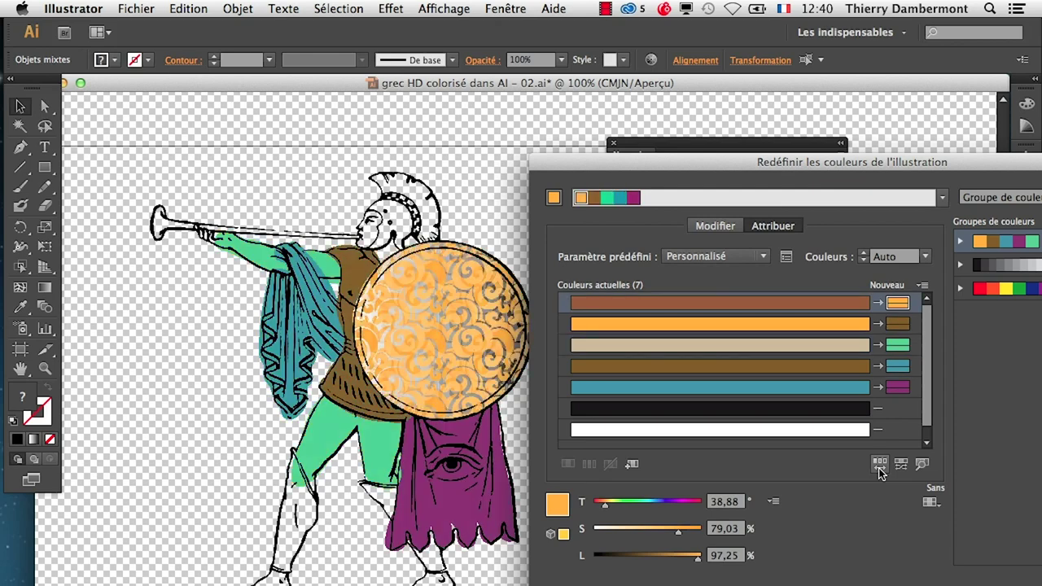
pyautogui.click(879, 464)
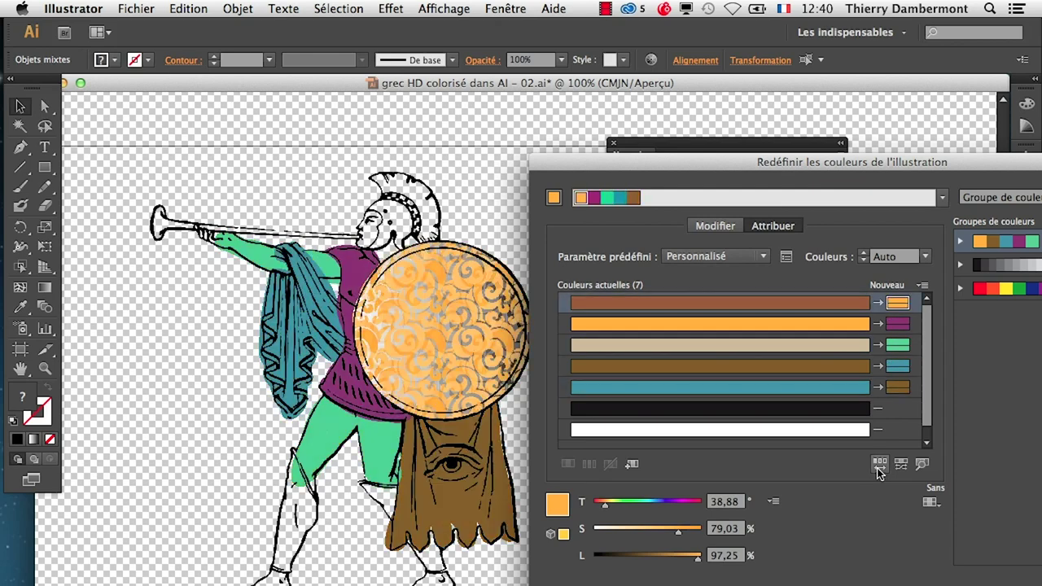
pyautogui.click(880, 465)
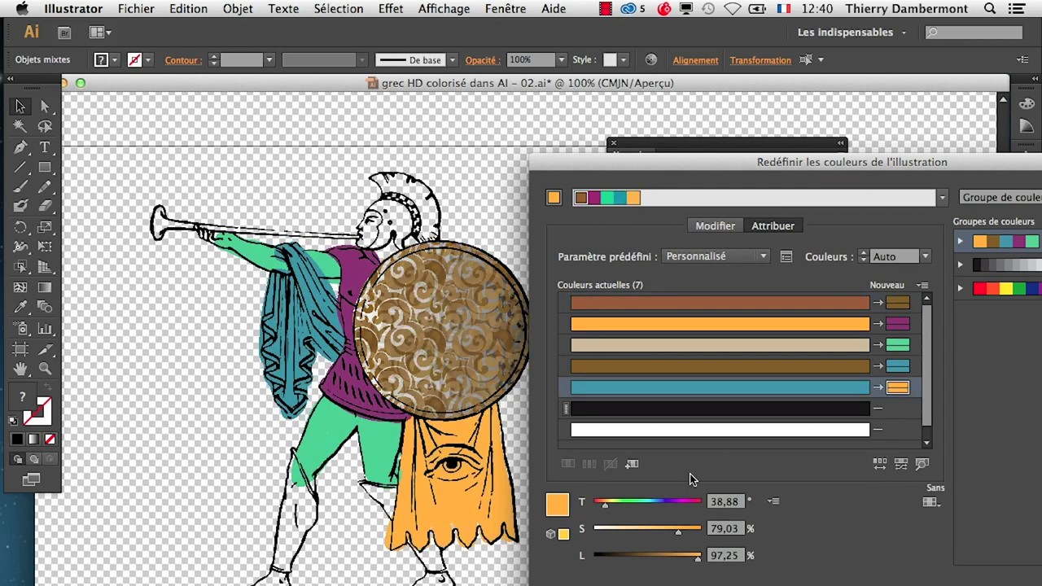
pyautogui.click(879, 464)
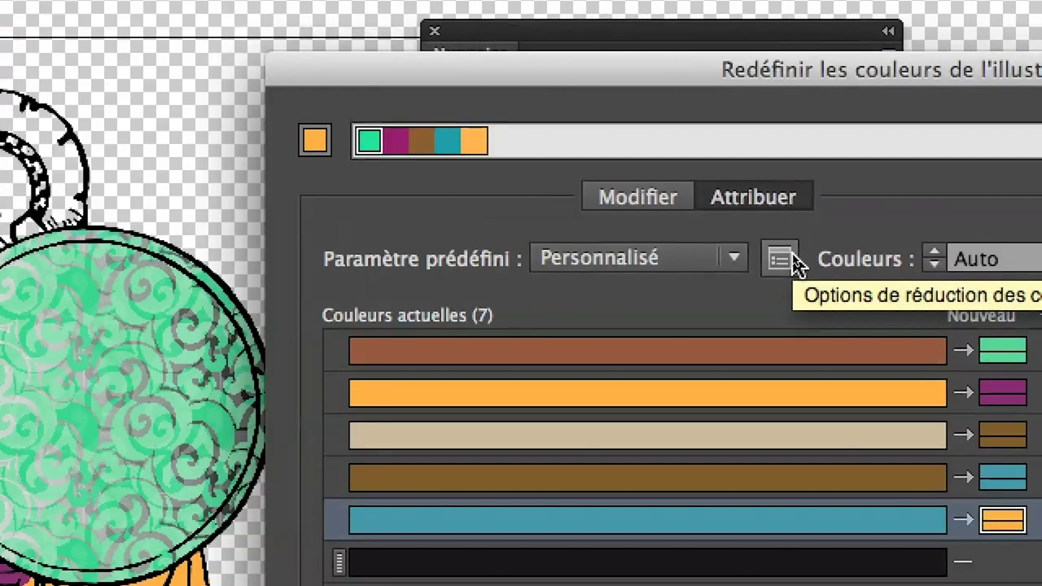
pyautogui.click(791, 257)
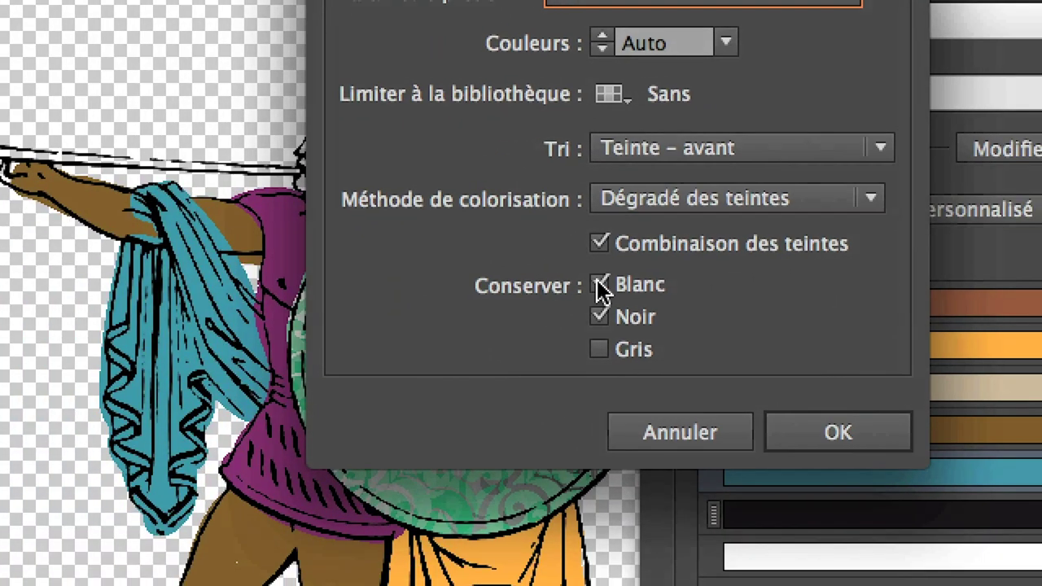
# Step: Turn off Preserve White and Preserve Black, then reshuffle colours including black and white
pyautogui.click(226, 328)
pyautogui.click(227, 360)
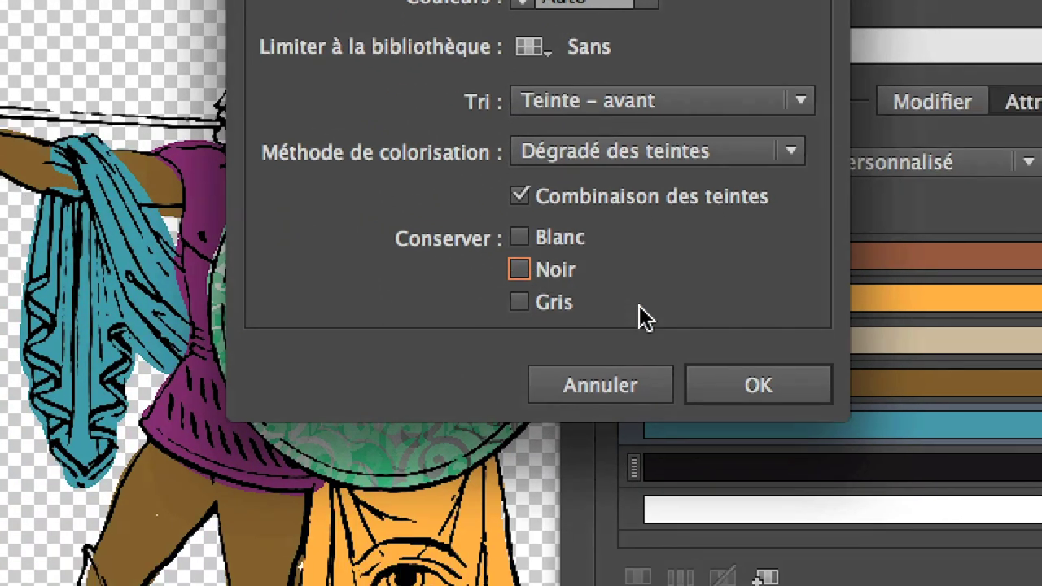
pyautogui.click(726, 385)
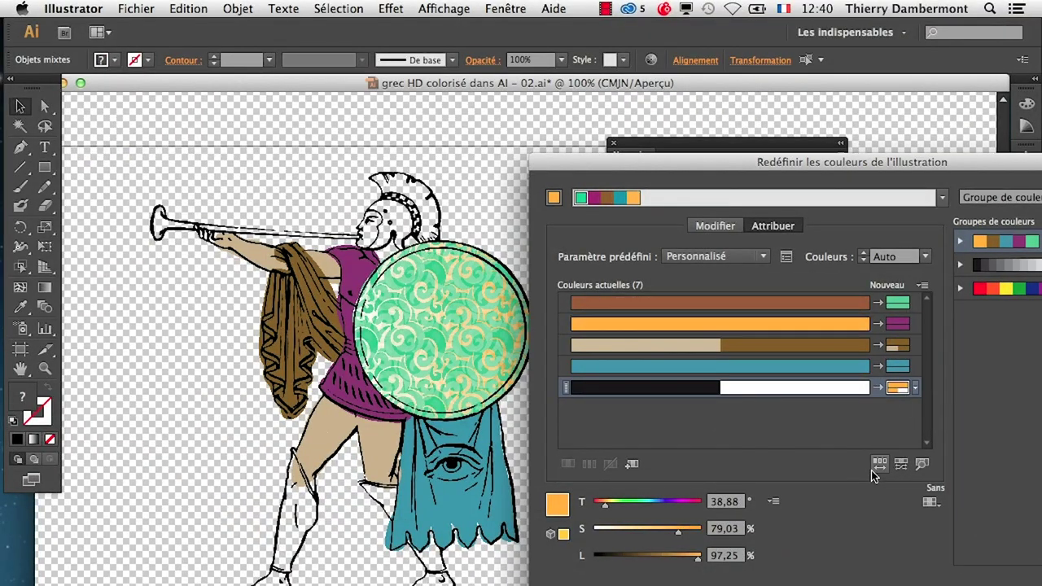
pyautogui.click(878, 465)
pyautogui.click(879, 464)
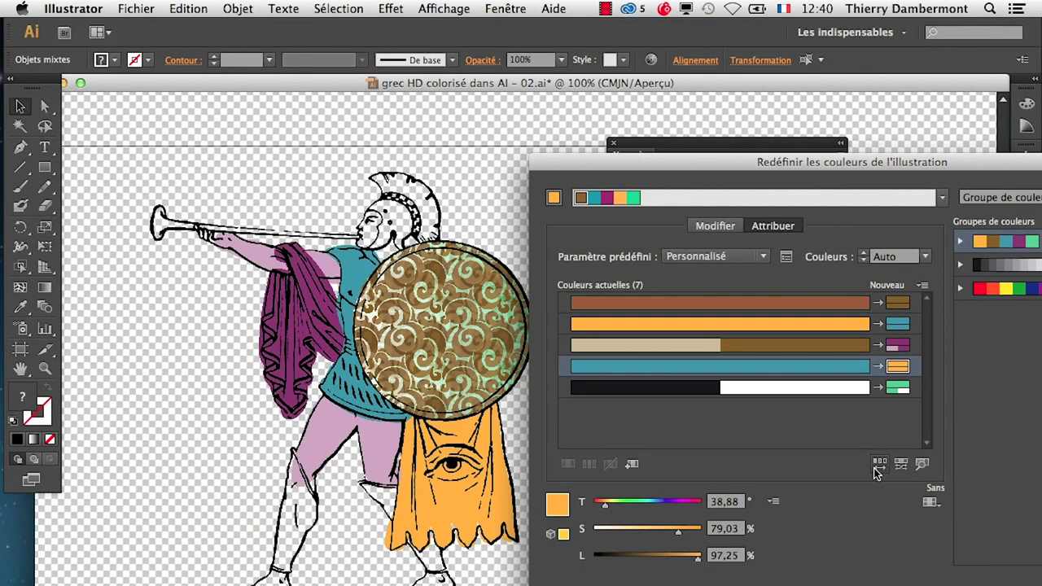
pyautogui.click(880, 464)
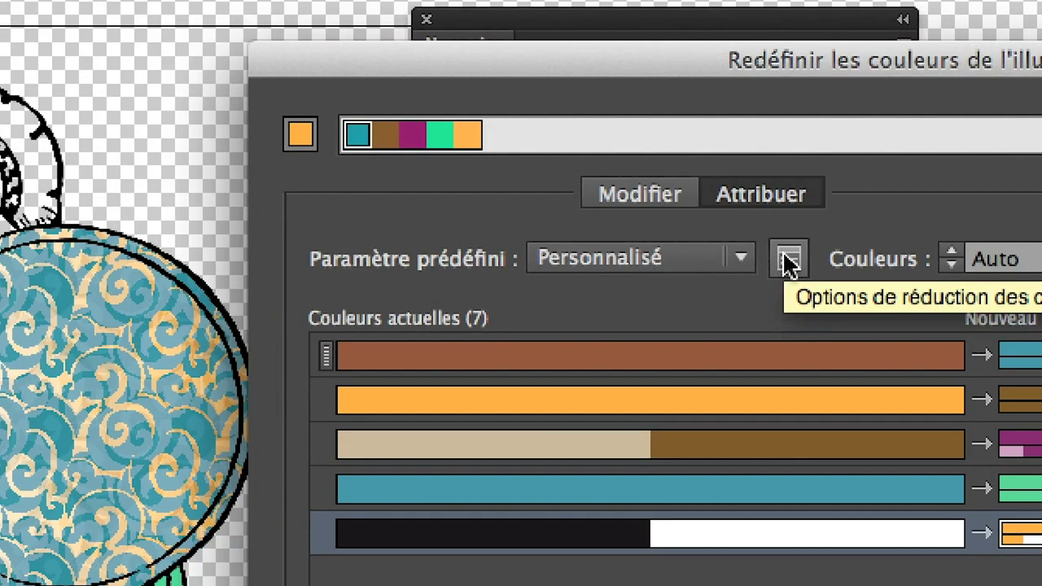
# Step: Keep shuffling the colour order until the drape is purple, tunic green and cape blue
pyautogui.click(788, 261)
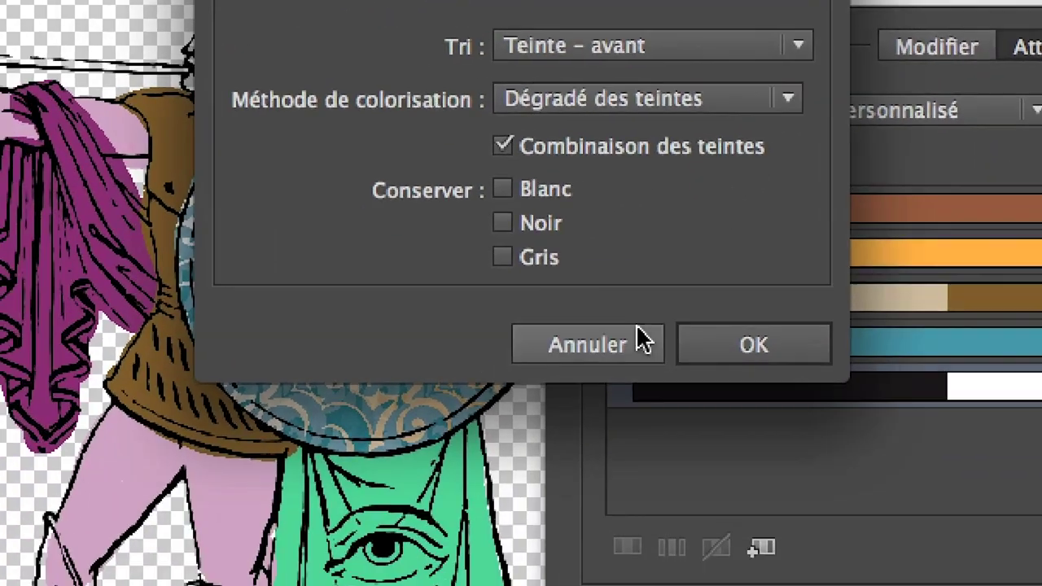
pyautogui.click(643, 338)
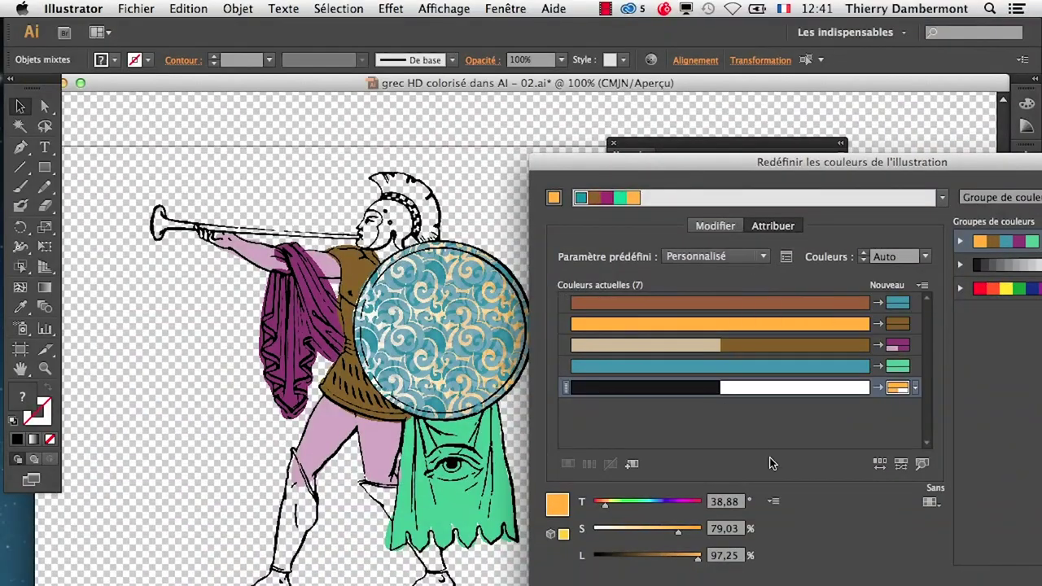
pyautogui.click(880, 468)
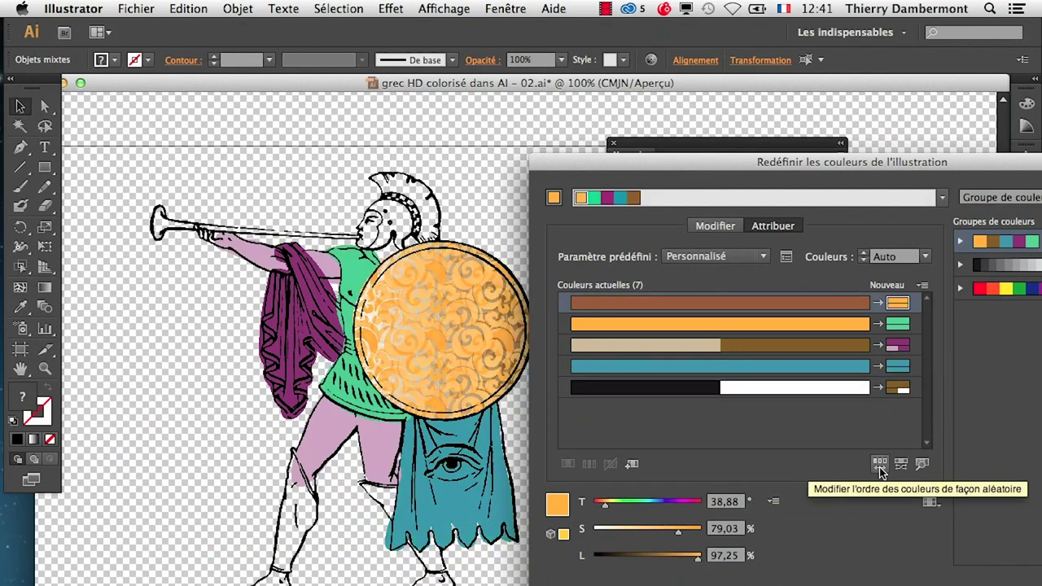
pyautogui.click(881, 468)
pyautogui.click(881, 467)
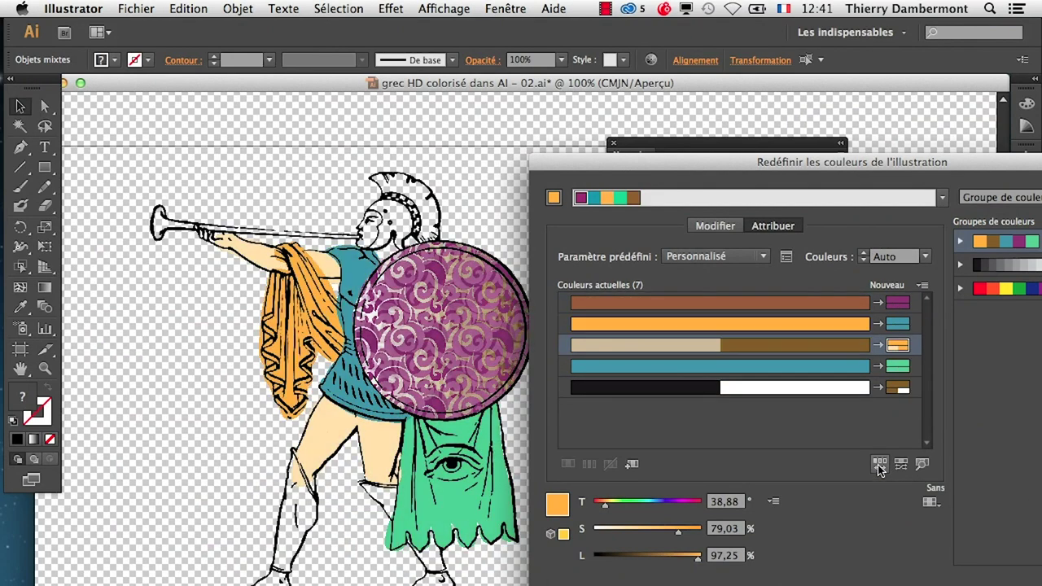
pyautogui.click(879, 467)
pyautogui.click(879, 467)
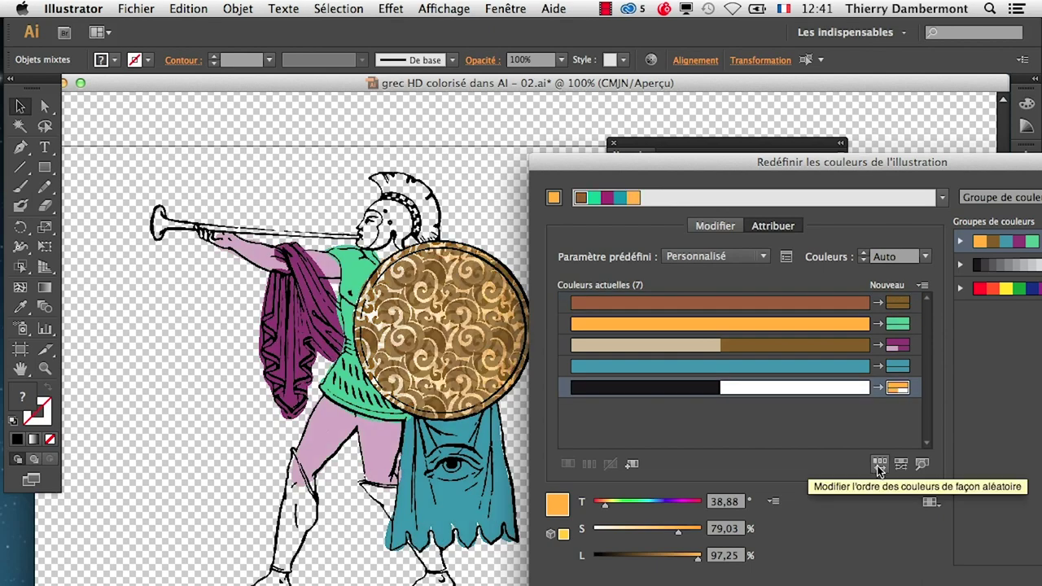
# Step: Accept the recolouring, save the changes to the colour group, and move the swatches aside
pyautogui.moveTo(814, 167); pyautogui.dragTo(469, 108)
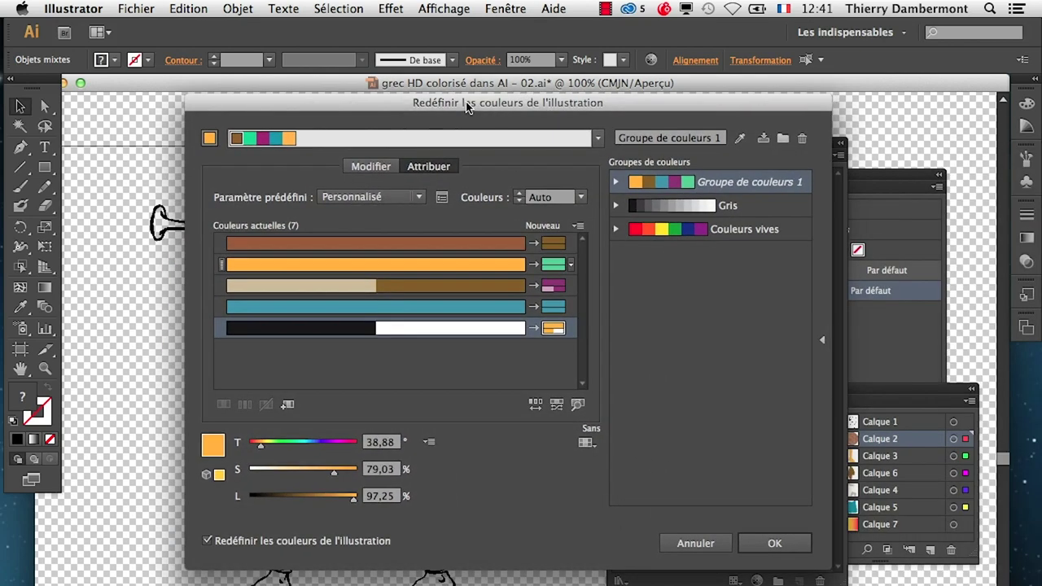
pyautogui.click(788, 547)
pyautogui.click(655, 360)
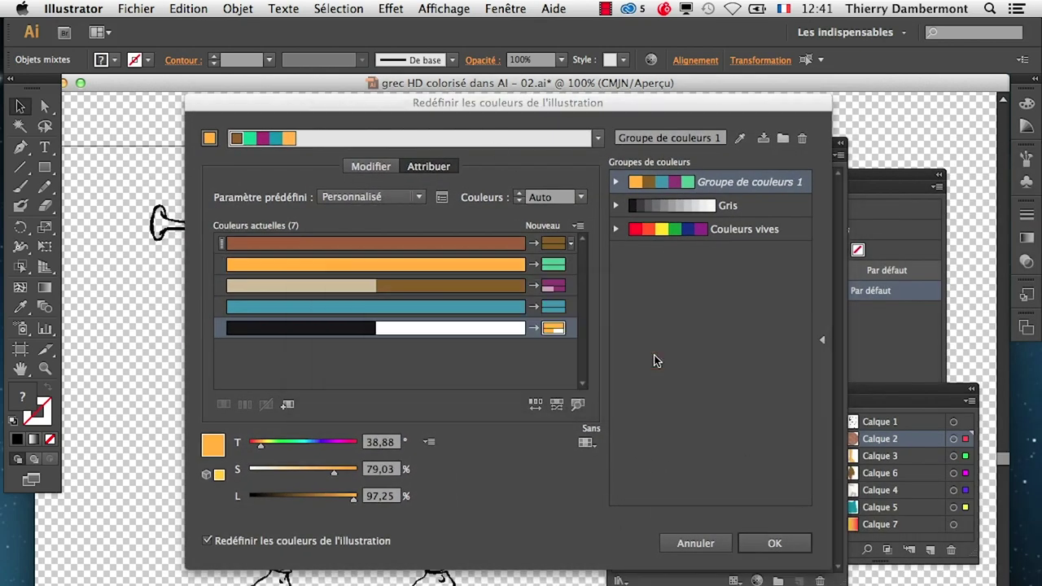
pyautogui.moveTo(729, 144); pyautogui.dragTo(180, 525)
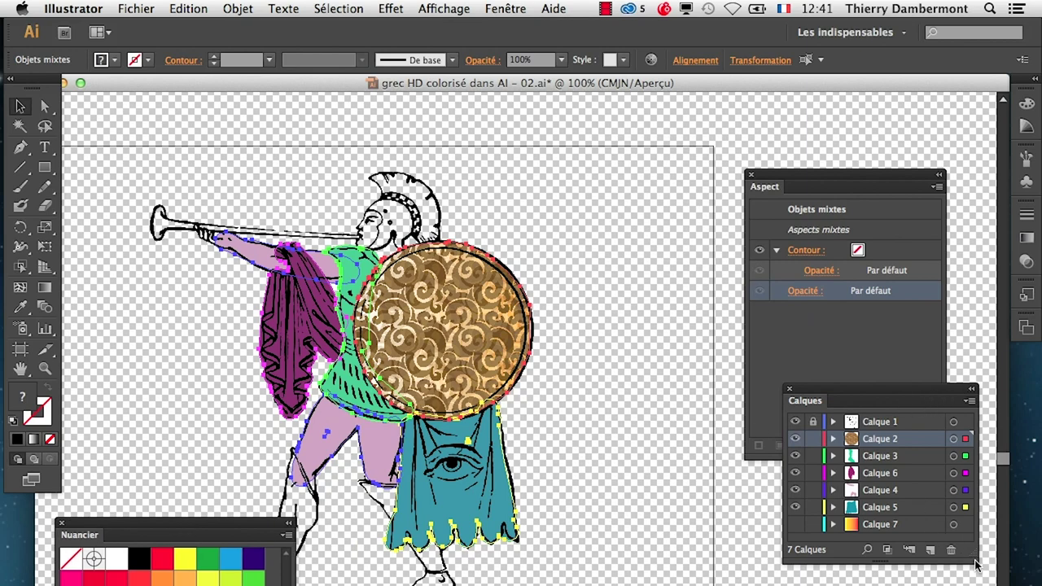
# Step: Enlarge and reposition the Calques panel, select Calque 2 through Calque 5, and open the panel menu
pyautogui.moveTo(976, 564); pyautogui.dragTo(976, 585)
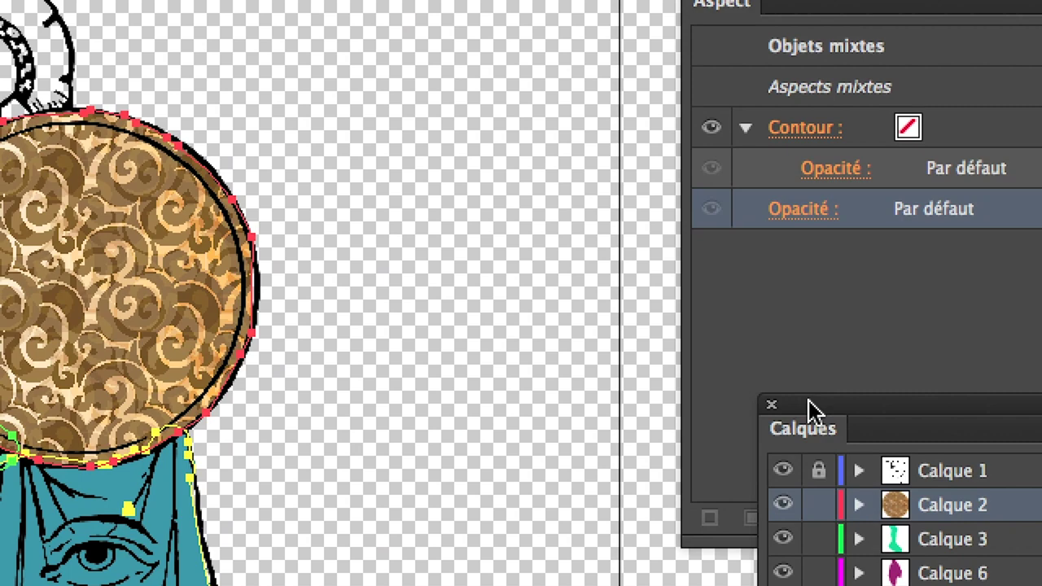
pyautogui.moveTo(814, 395); pyautogui.dragTo(559, 242)
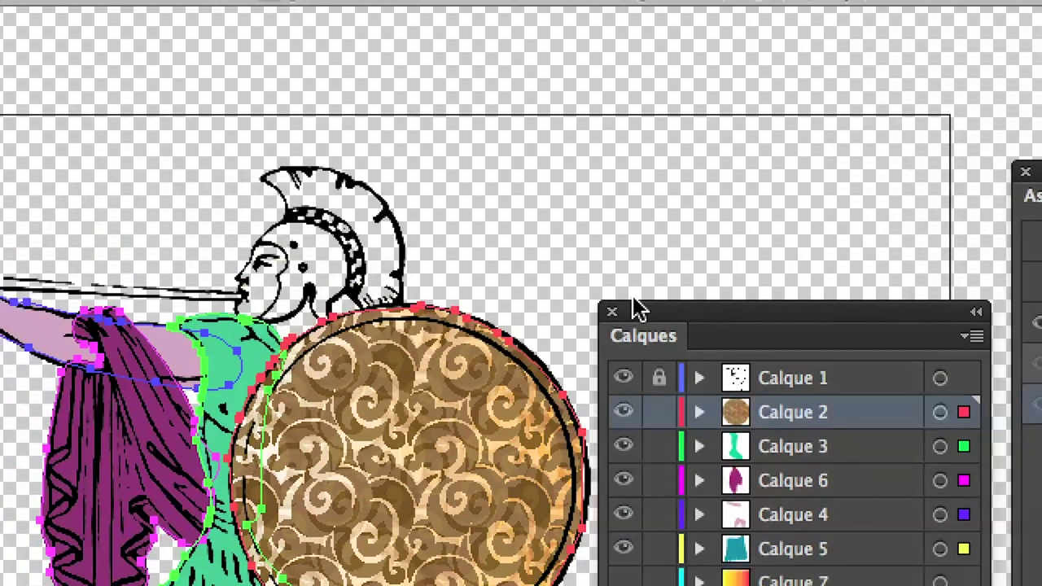
pyautogui.moveTo(639, 309); pyautogui.dragTo(579, 251)
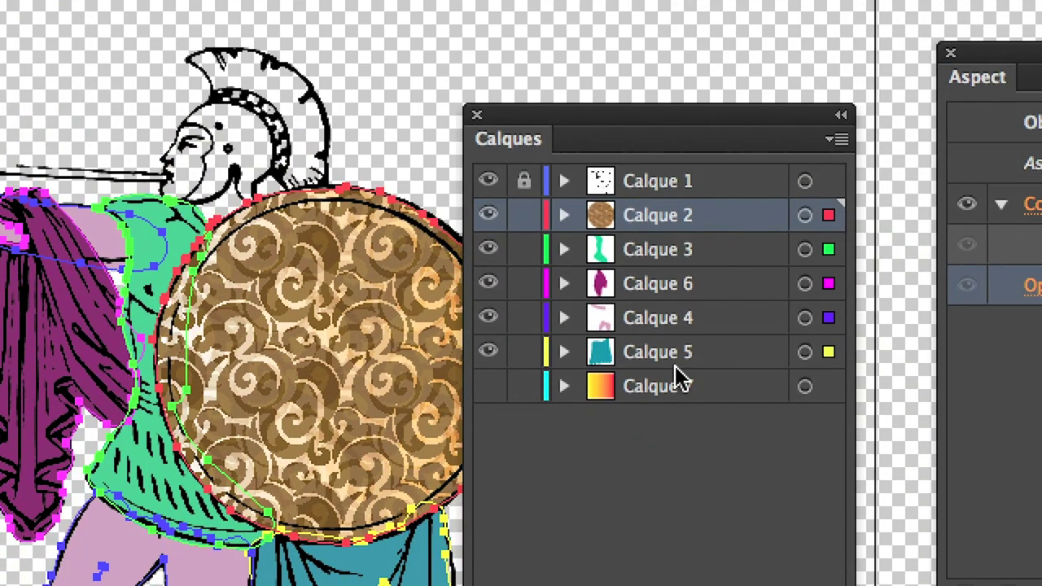
pyautogui.keyDown('shift'); pyautogui.click(676, 368); pyautogui.keyUp('shift')
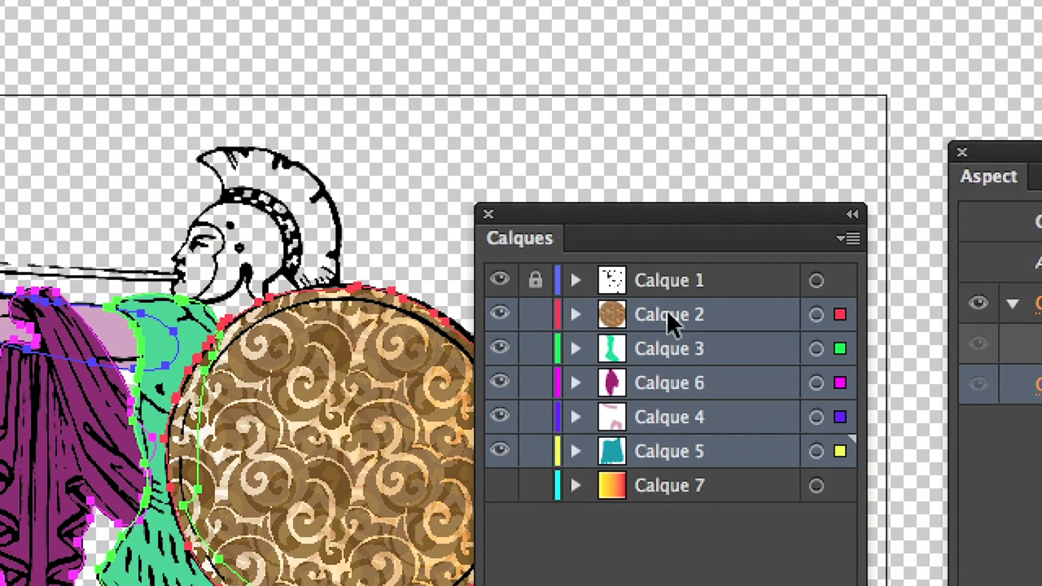
pyautogui.click(670, 319)
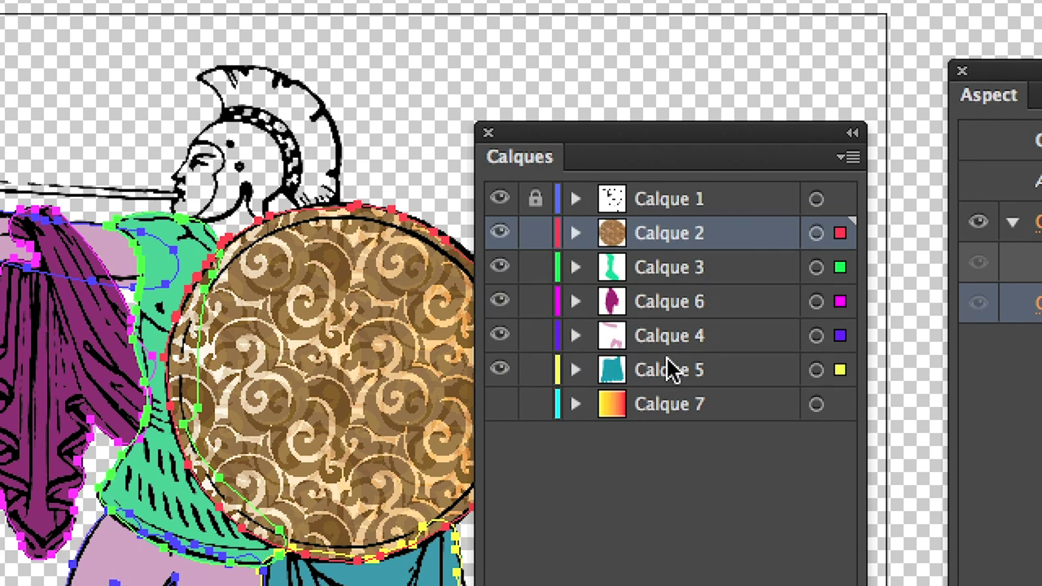
pyautogui.keyDown('shift'); pyautogui.click(669, 449); pyautogui.keyUp('shift')
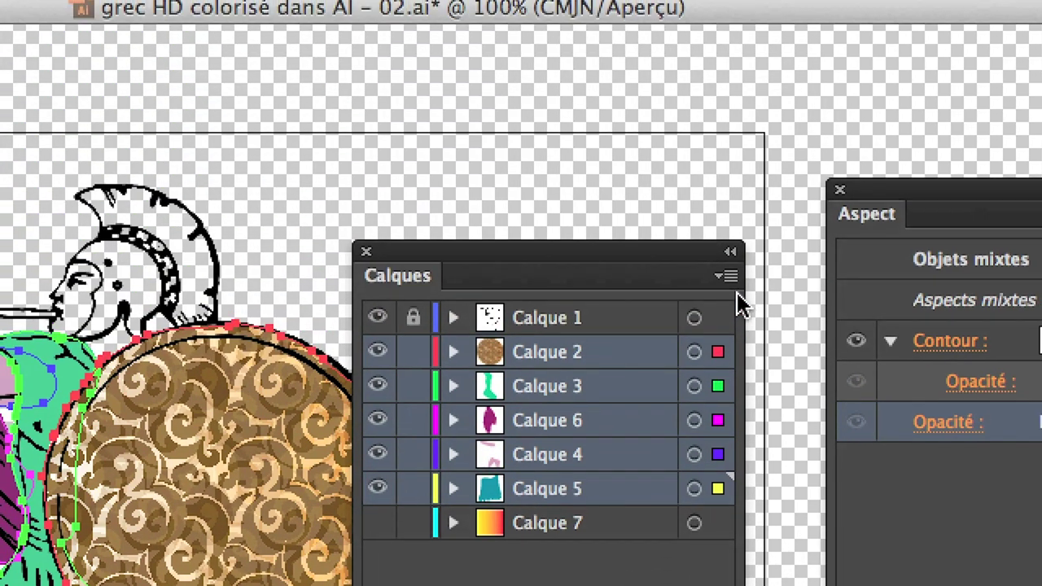
pyautogui.click(732, 288)
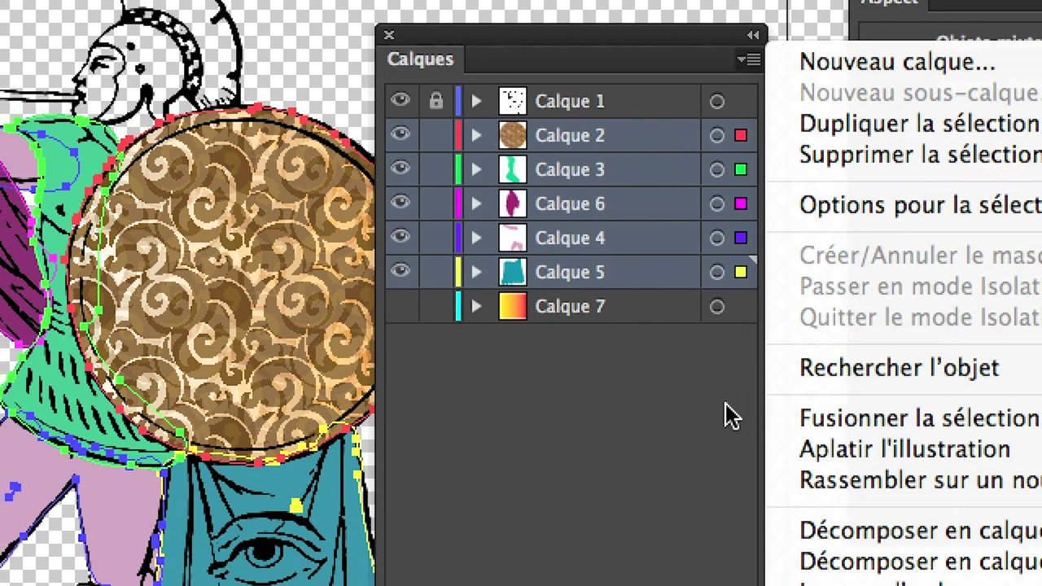
# Step: Create new layer Calque 8 and move Calque 2 through Calque 5 into it
pyautogui.click(727, 415)
pyautogui.click(706, 473)
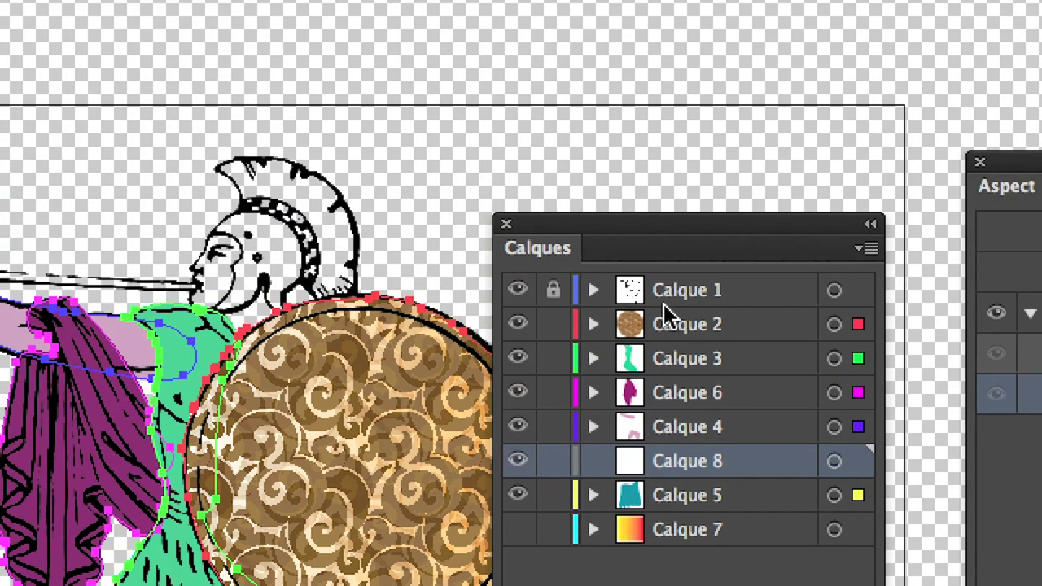
pyautogui.click(663, 318)
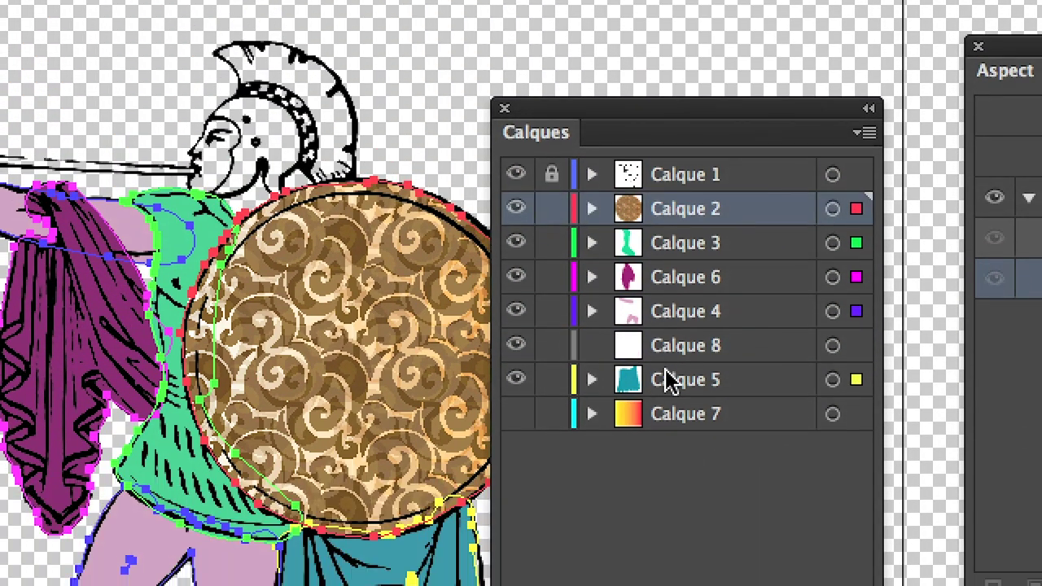
pyautogui.keyDown('shift'); pyautogui.click(666, 382); pyautogui.keyUp('shift')
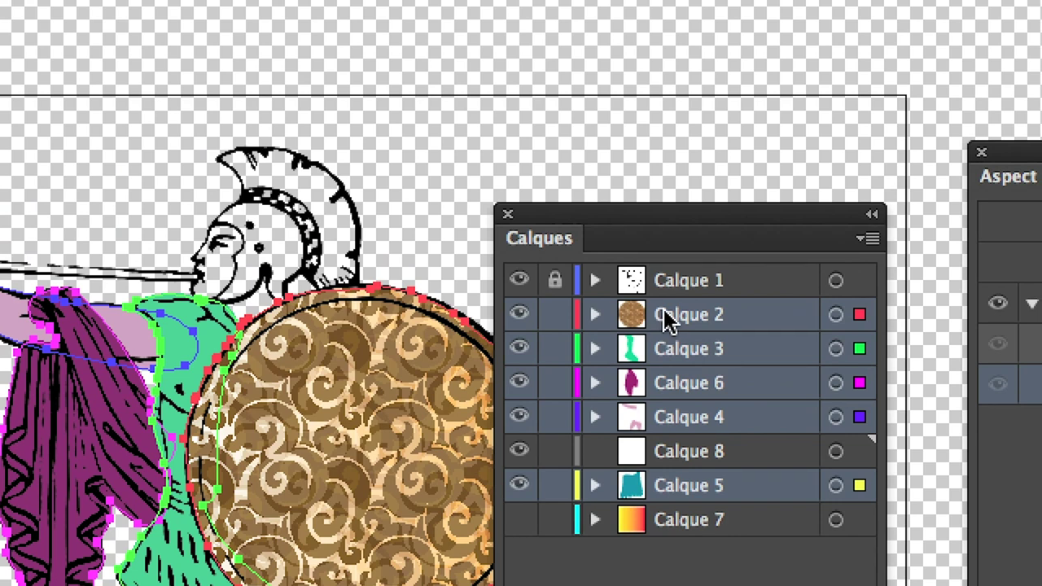
pyautogui.click(664, 204)
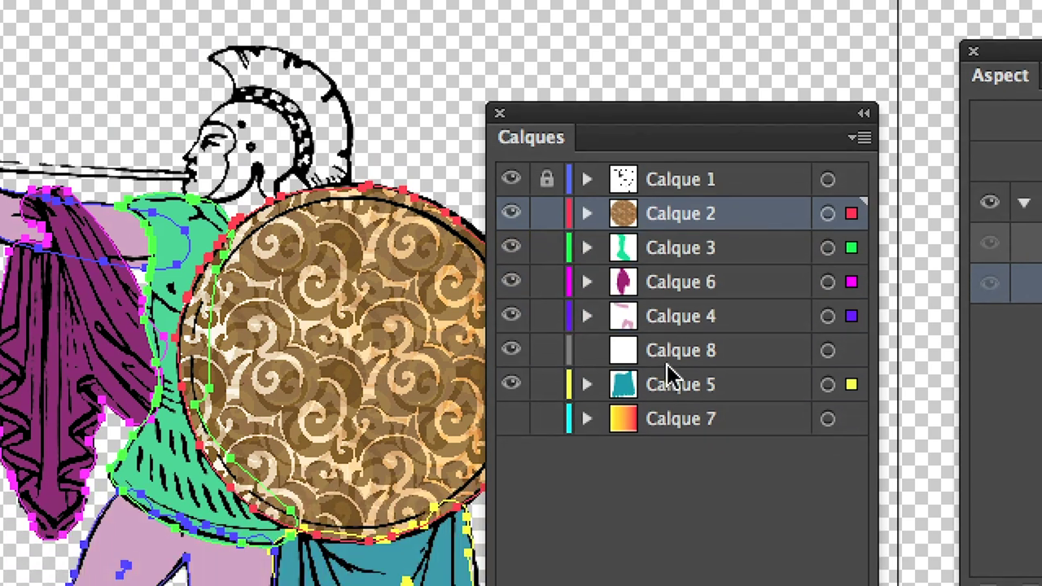
pyautogui.keyDown('shift'); pyautogui.click(669, 376); pyautogui.keyUp('shift')
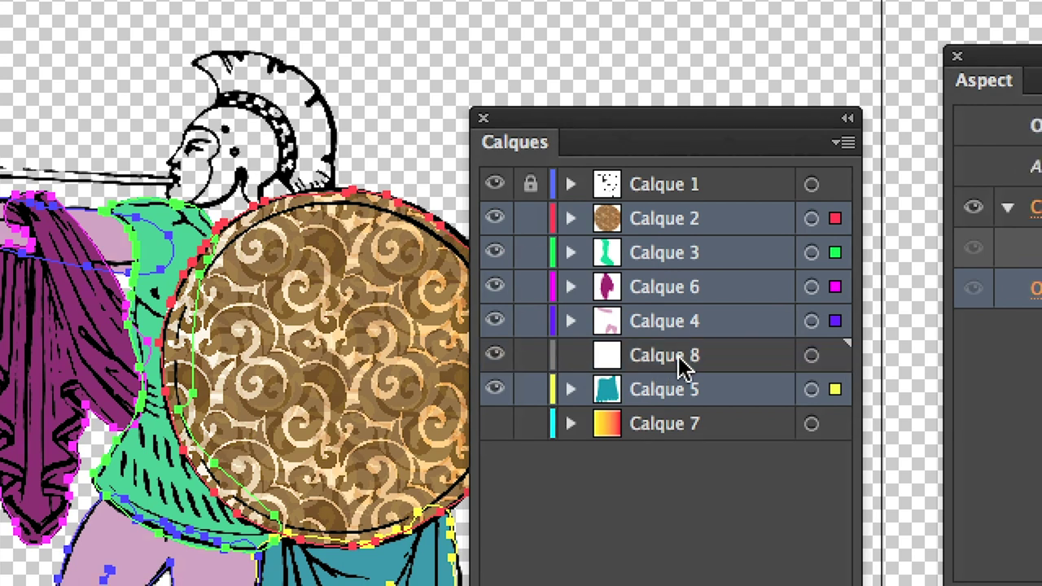
pyautogui.click(671, 359)
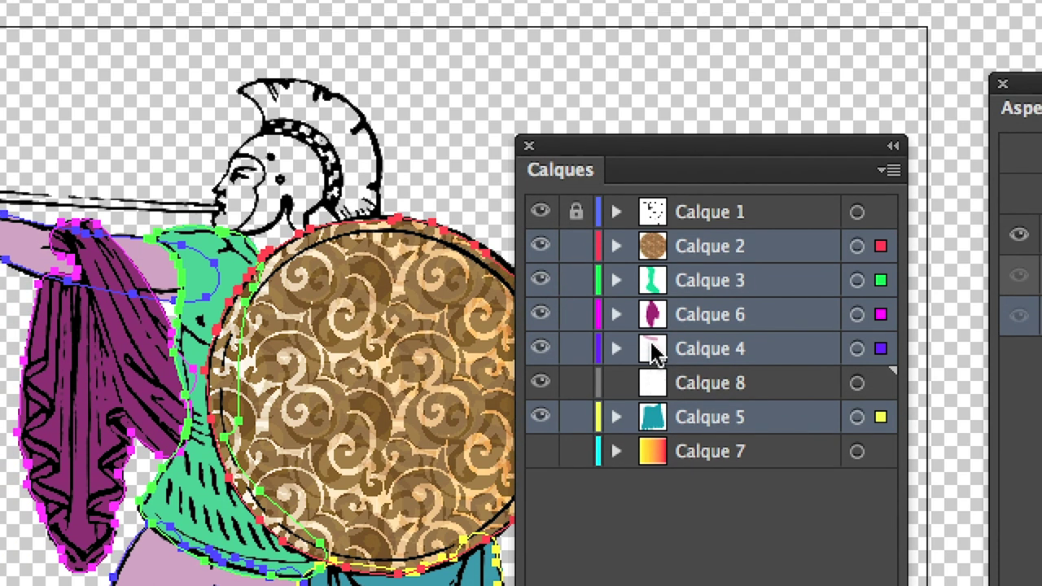
pyautogui.moveTo(652, 350); pyautogui.dragTo(652, 365)
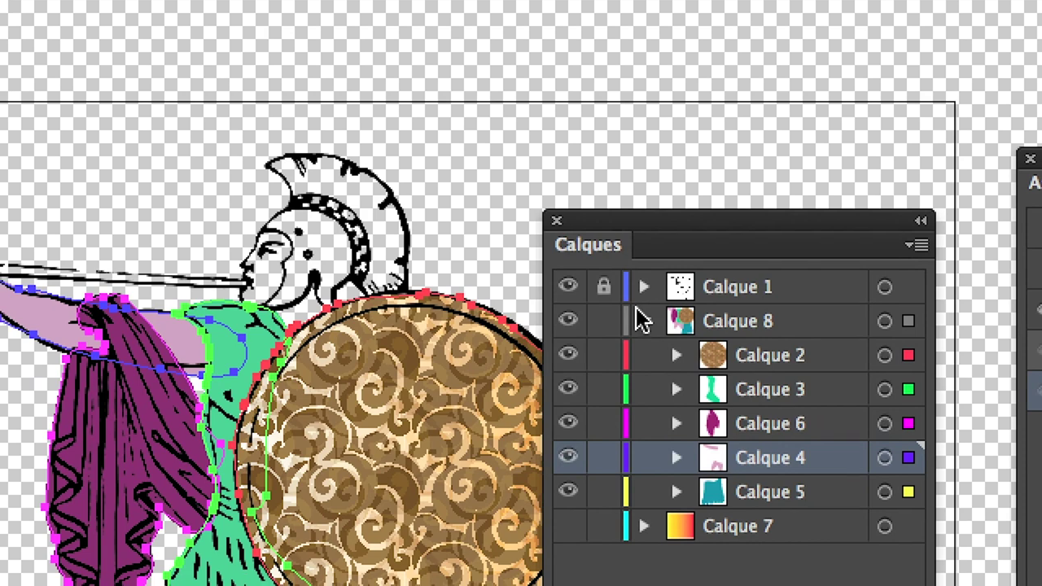
pyautogui.click(642, 320)
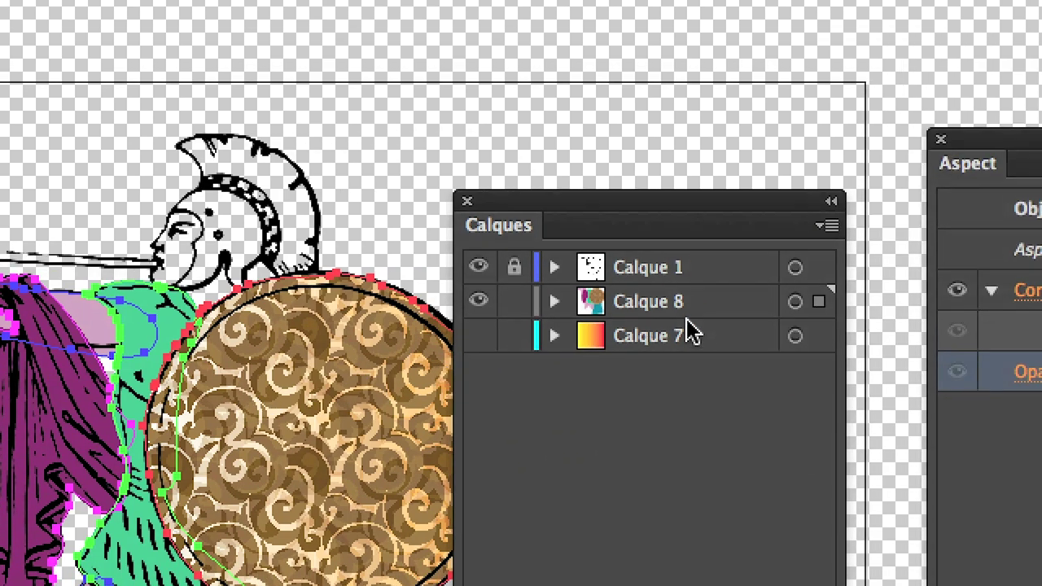
# Step: Duplicate Calque 8 as a copy, then hide and lock the original Calque 8
pyautogui.moveTo(937, 254); pyautogui.dragTo(700, 500)
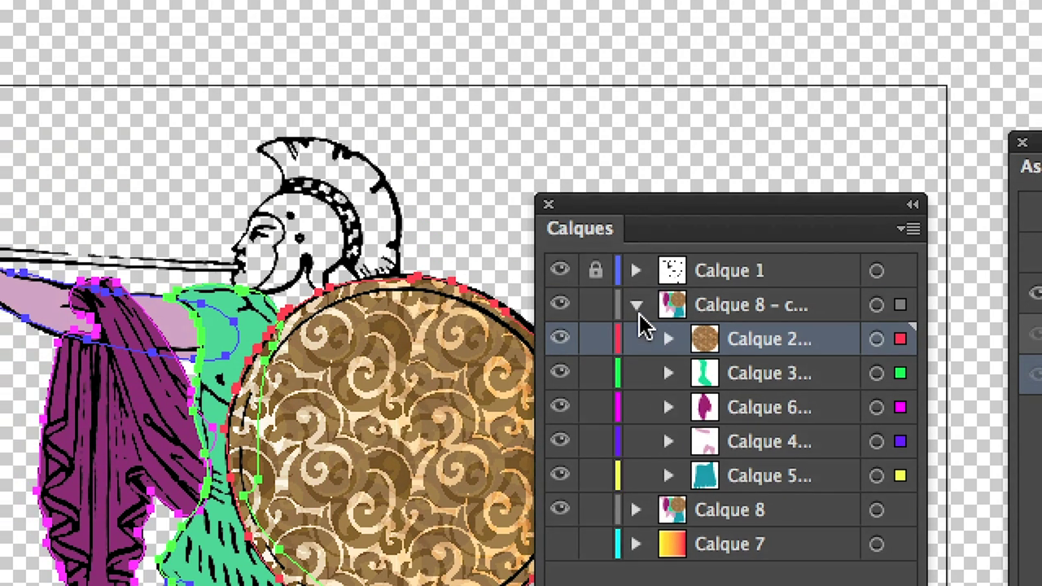
pyautogui.click(637, 306)
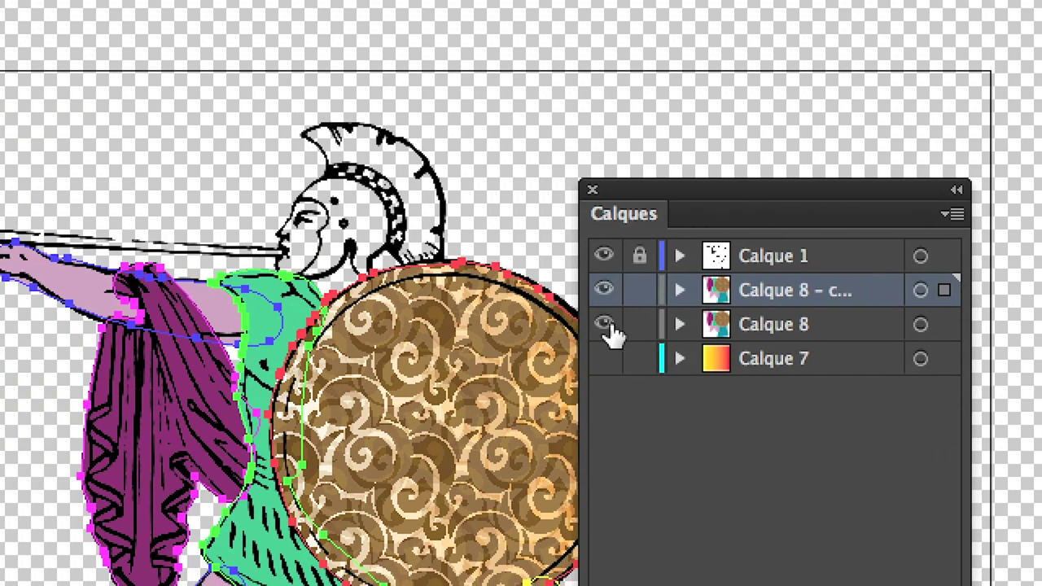
pyautogui.click(600, 319)
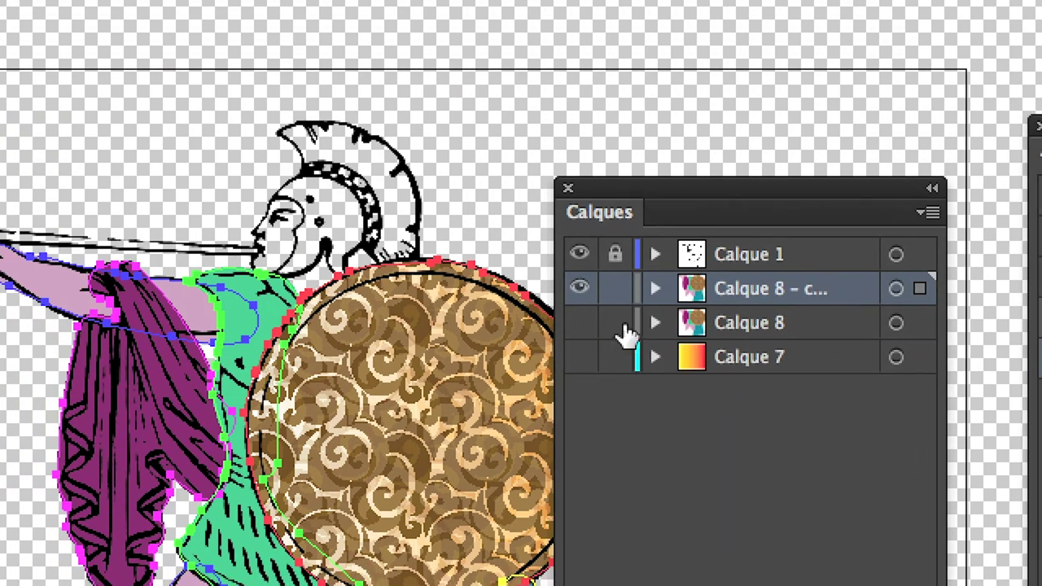
pyautogui.click(634, 317)
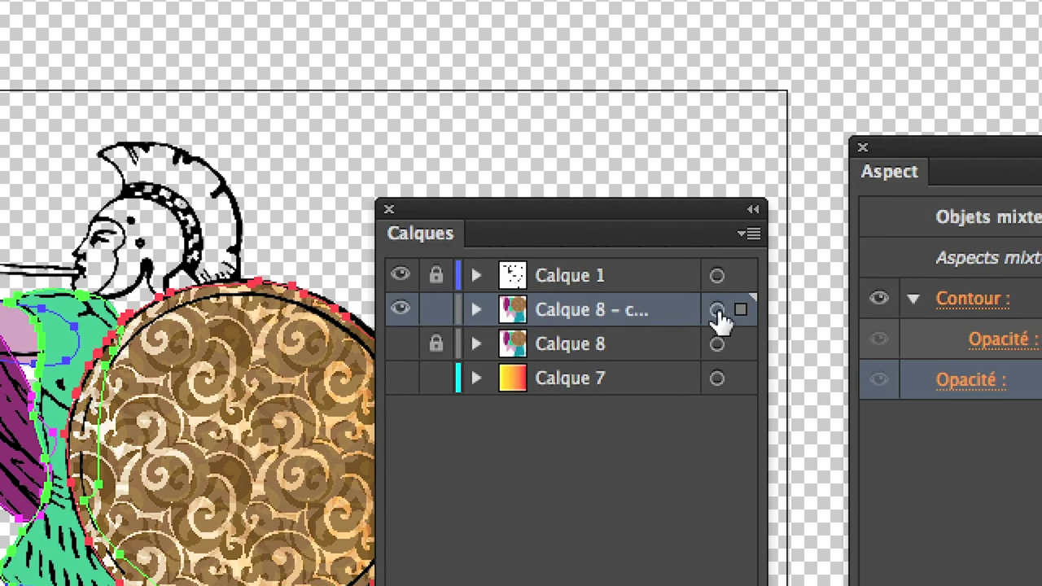
# Step: Target the Calque 8 copy, then place the Swatches panel upper right and Calques panel at the bottom
pyautogui.click(727, 307)
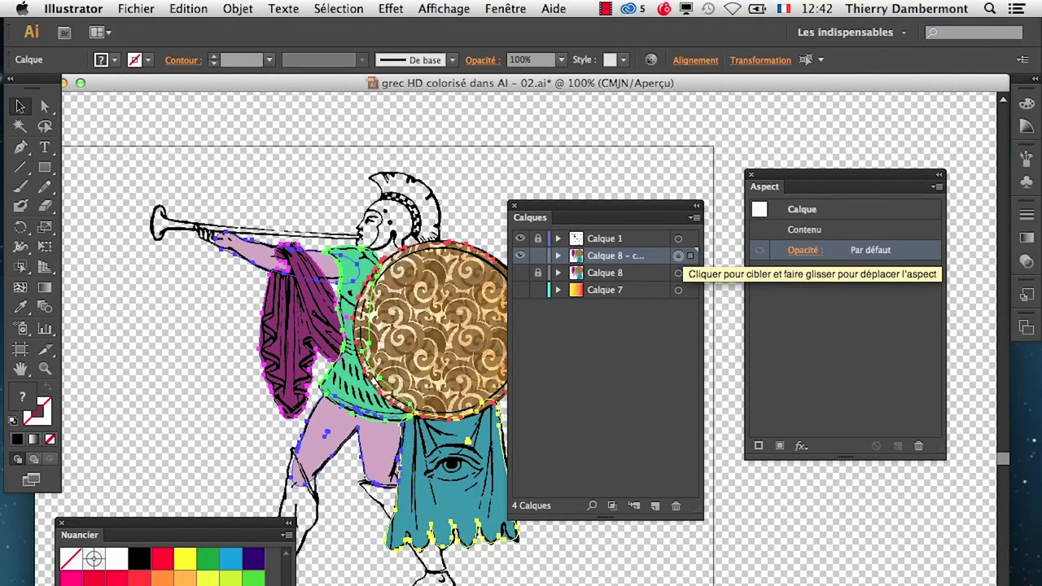
pyautogui.moveTo(253, 517); pyautogui.dragTo(187, 557)
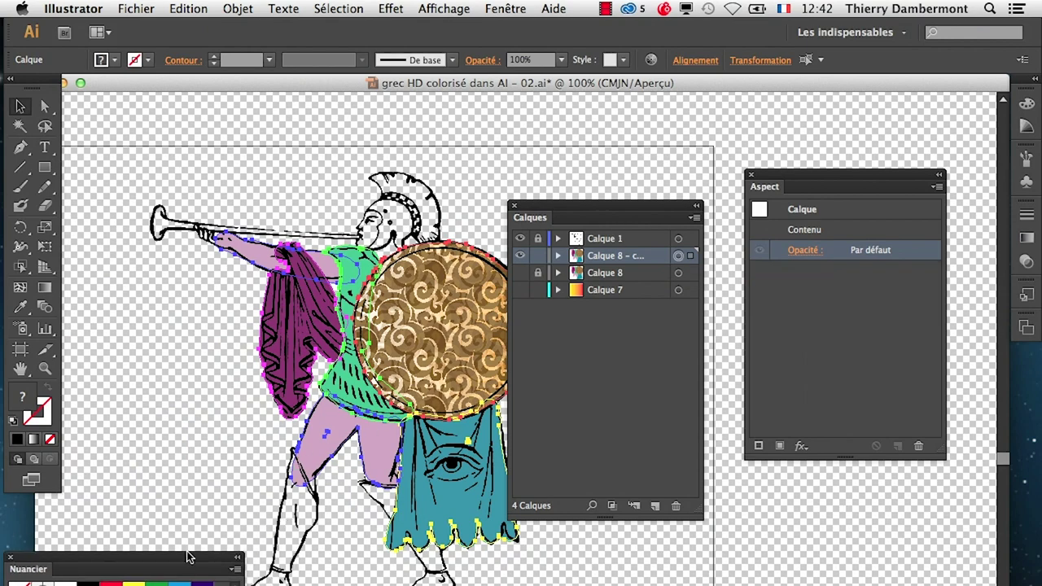
pyautogui.moveTo(597, 204); pyautogui.dragTo(690, 173)
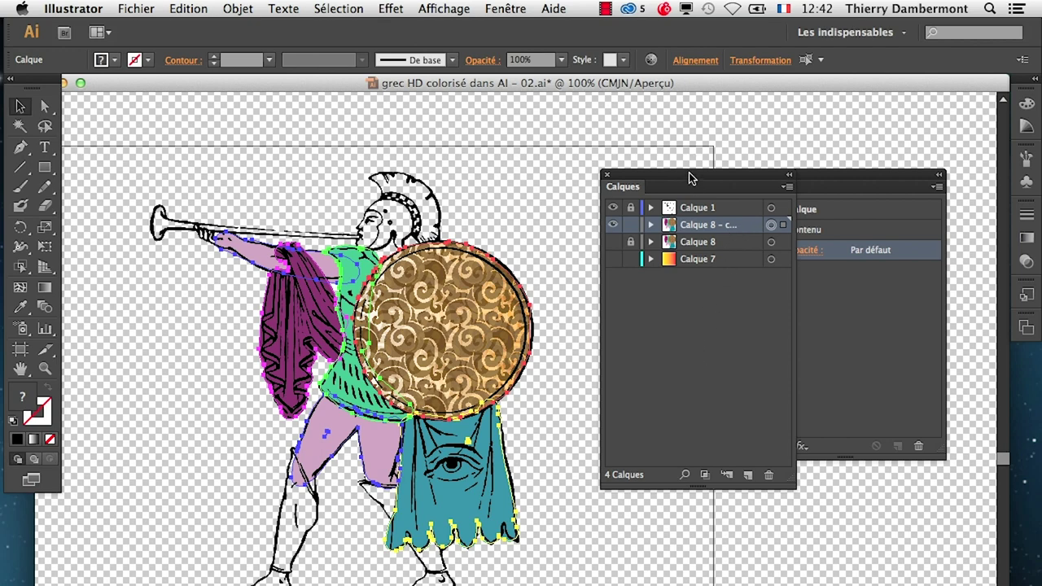
pyautogui.moveTo(690, 178); pyautogui.dragTo(743, 406)
pyautogui.moveTo(676, 570)
pyautogui.mouseDown()
pyautogui.moveTo(902, 99)
pyautogui.moveTo(914, 95)
pyautogui.mouseUp()
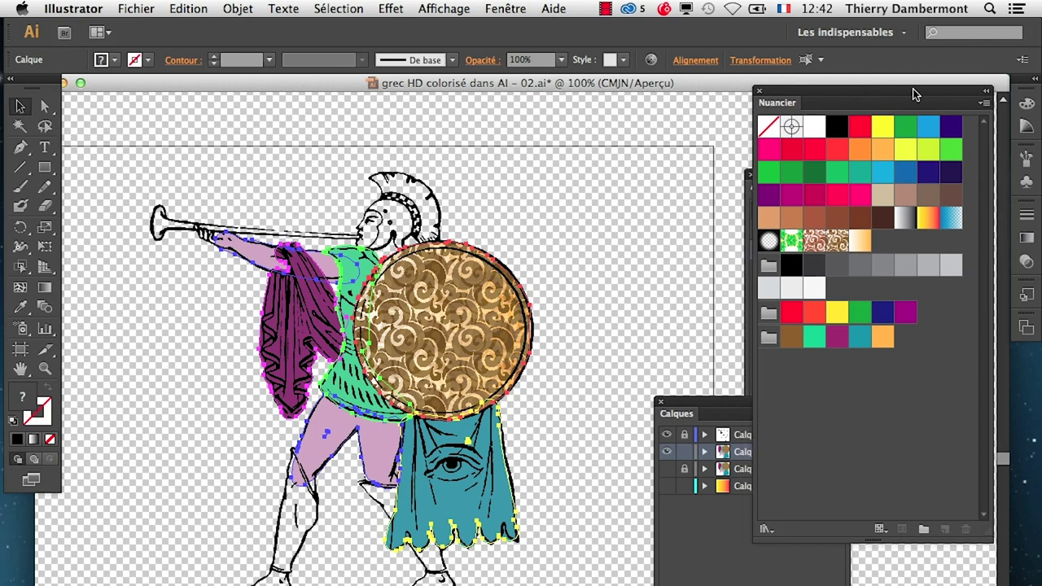
pyautogui.moveTo(707, 416); pyautogui.dragTo(602, 165)
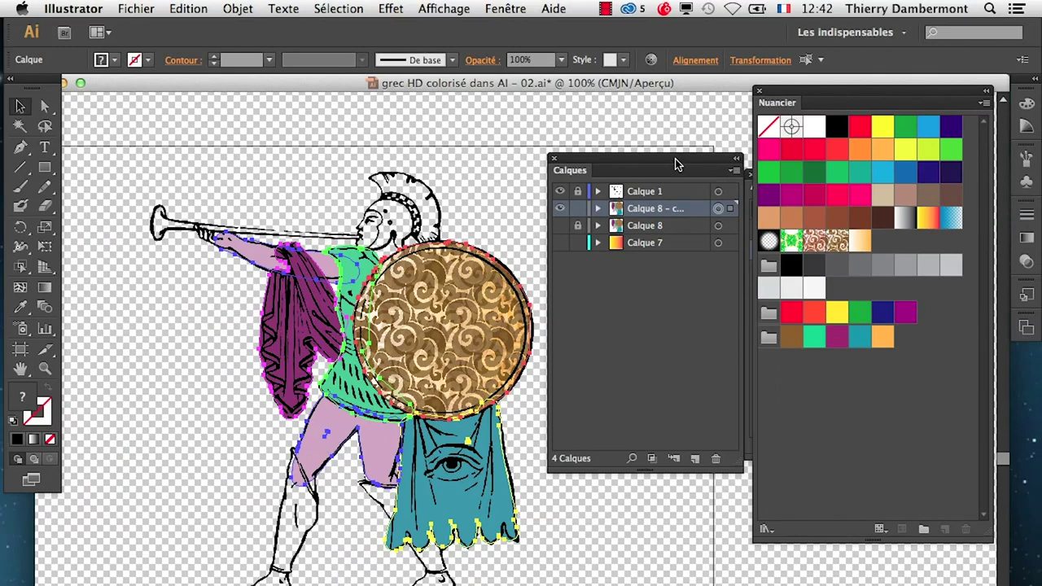
pyautogui.moveTo(675, 163); pyautogui.dragTo(607, 539)
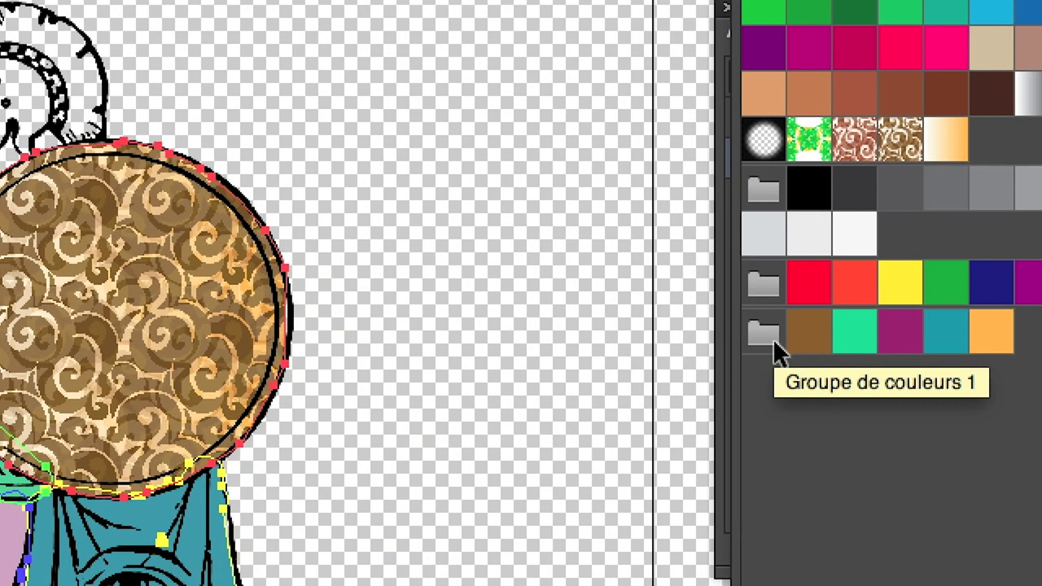
# Step: Recolour with Groupe de couleurs 1, shuffle twice, and set the green as the base colour
pyautogui.click(770, 339)
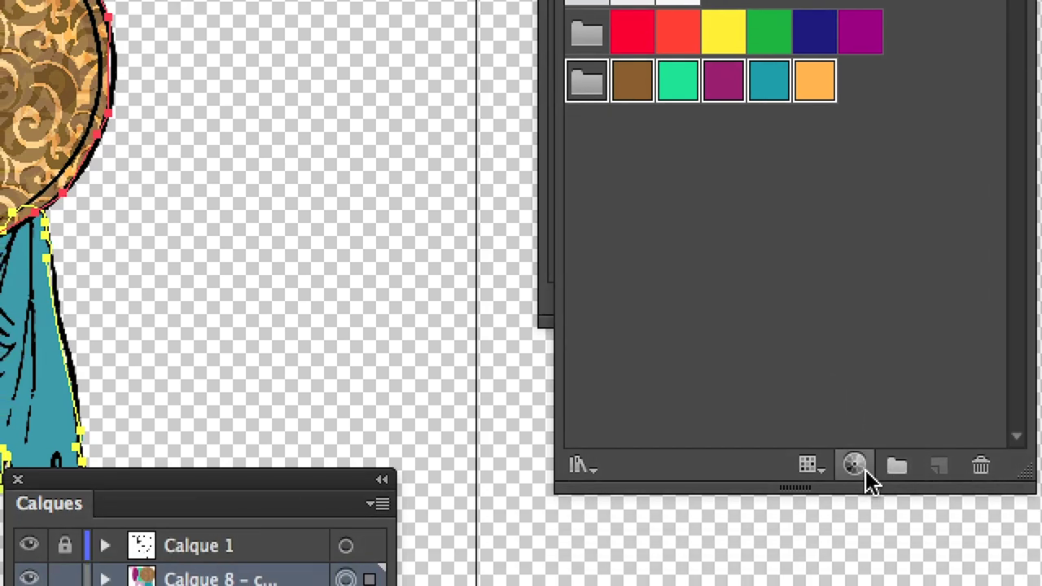
pyautogui.click(854, 464)
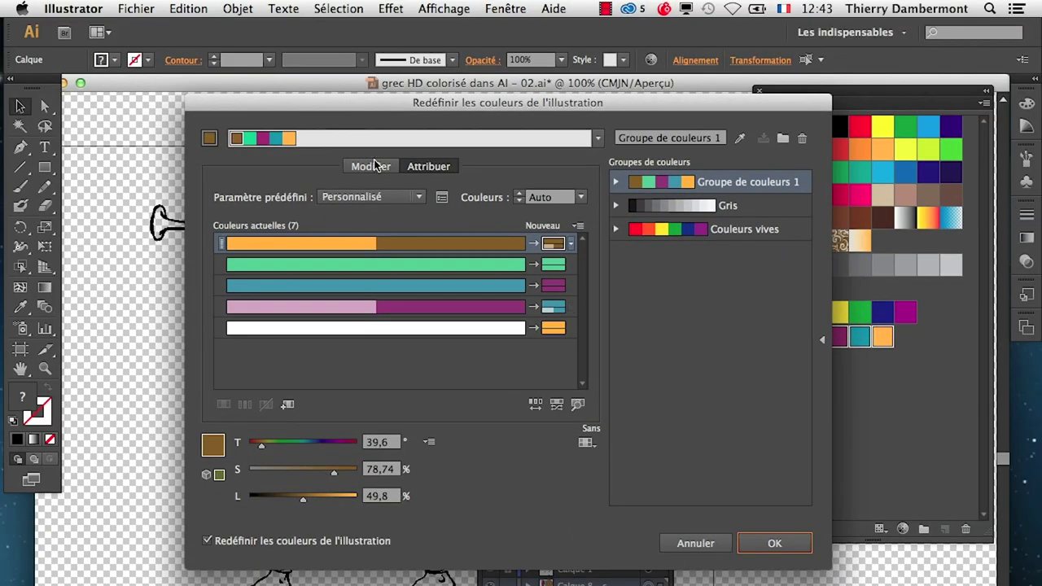
pyautogui.moveTo(340, 113); pyautogui.dragTo(638, 178)
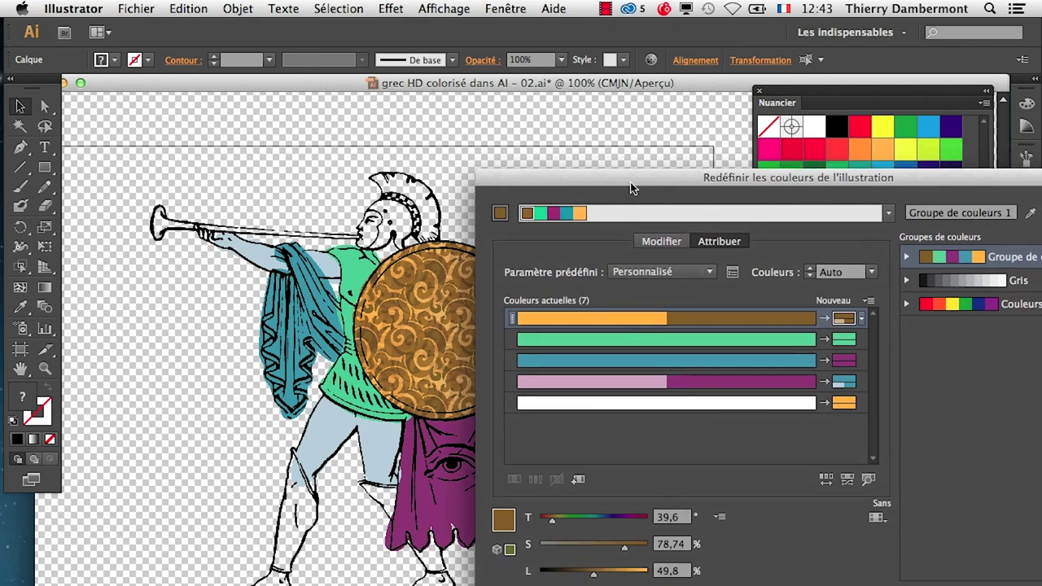
pyautogui.click(832, 472)
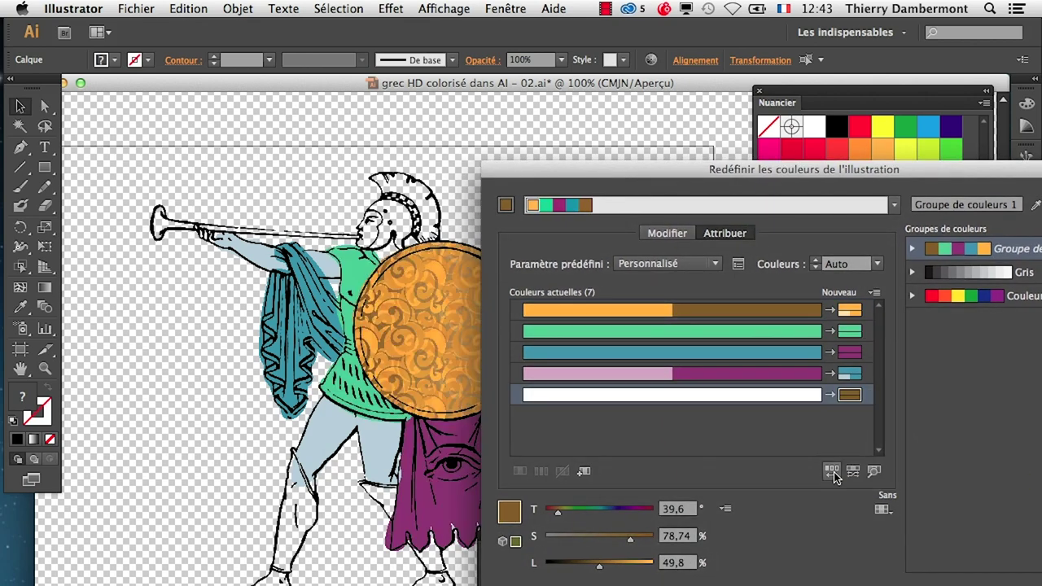
pyautogui.click(832, 472)
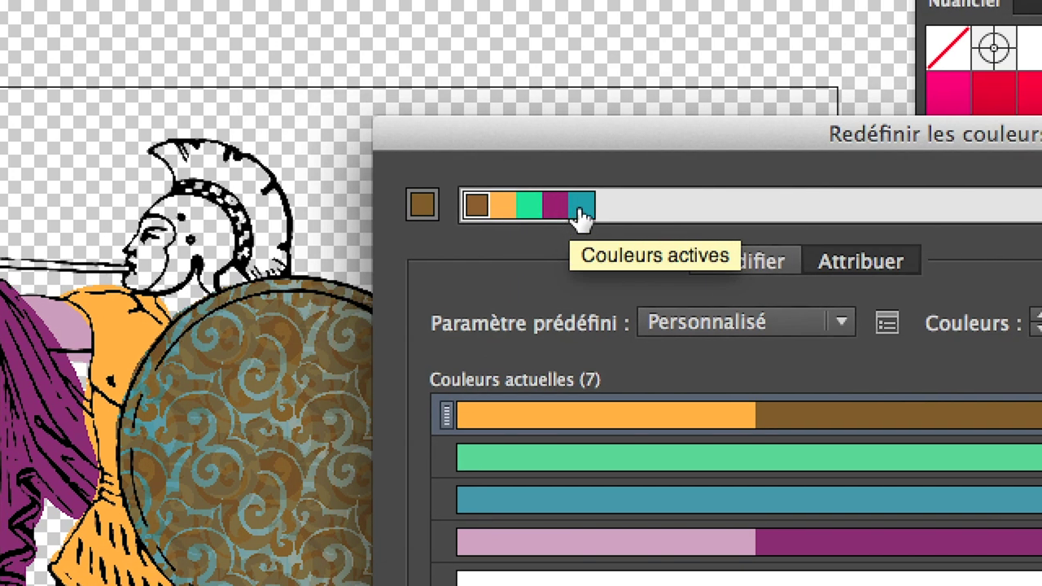
pyautogui.click(581, 215)
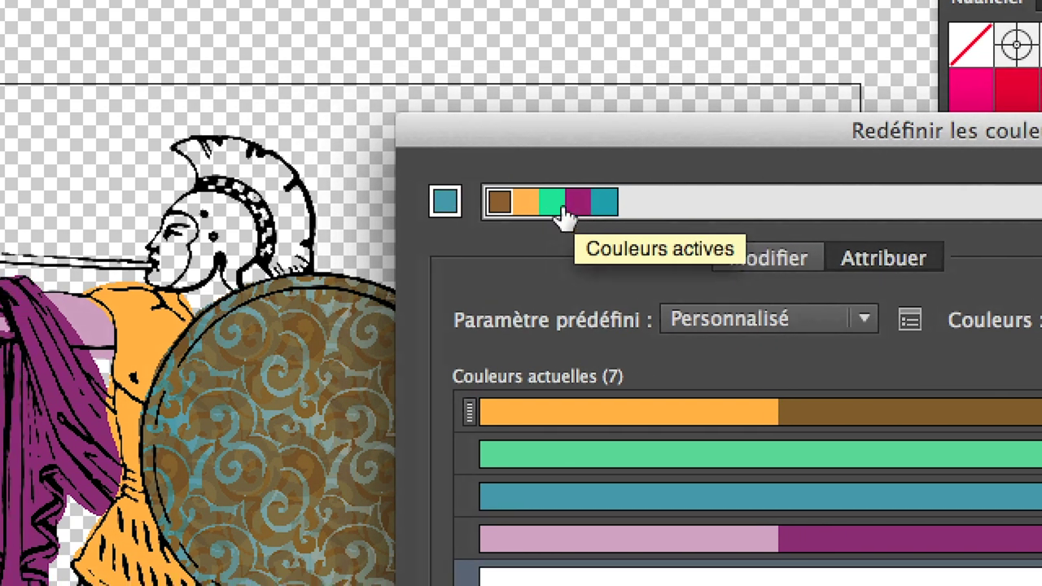
pyautogui.click(552, 209)
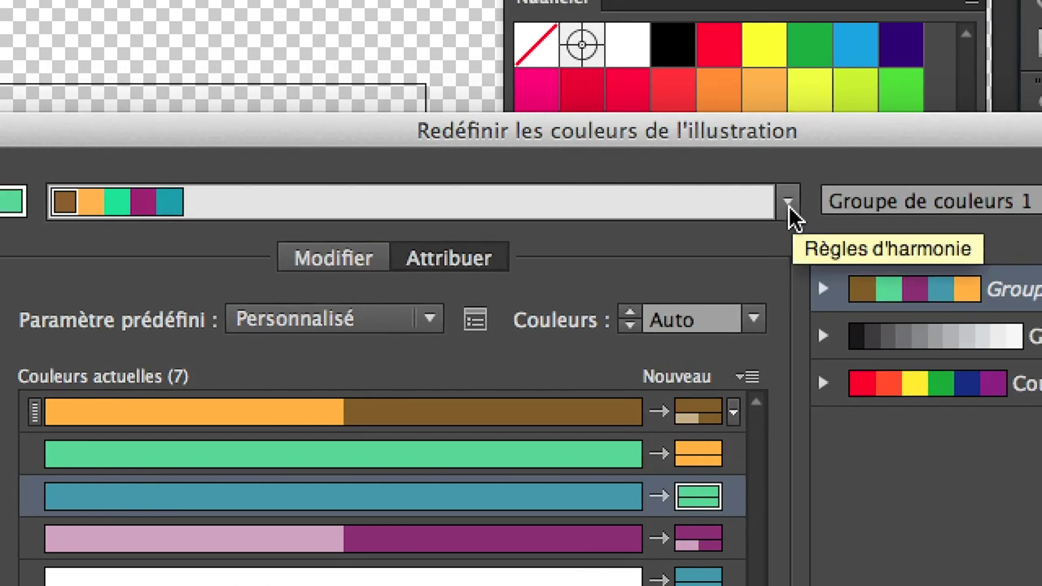
# Step: Browse the harmony rules and inspect the teal and green colours' replacements
pyautogui.click(788, 203)
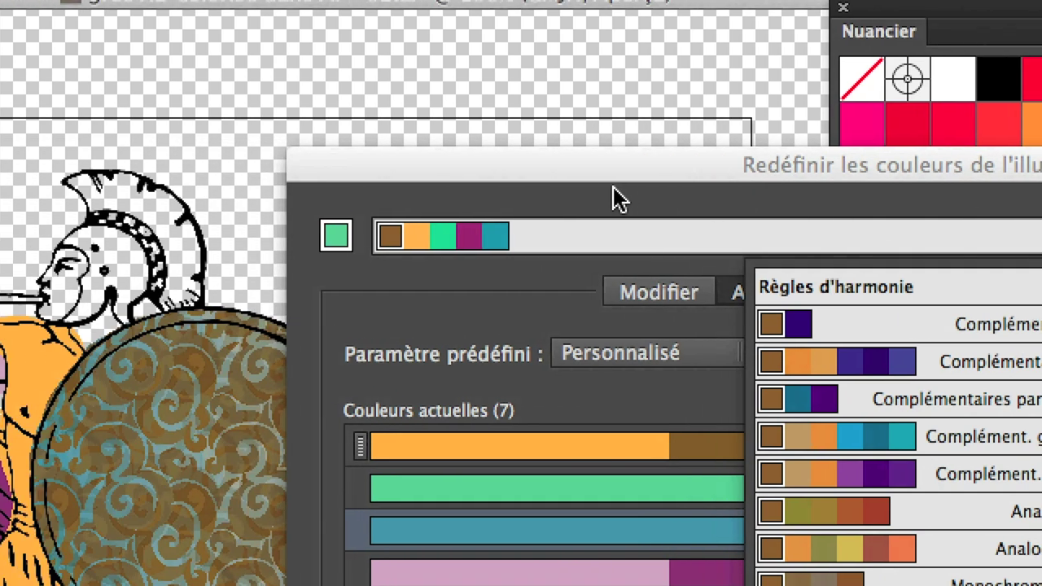
pyautogui.click(617, 198)
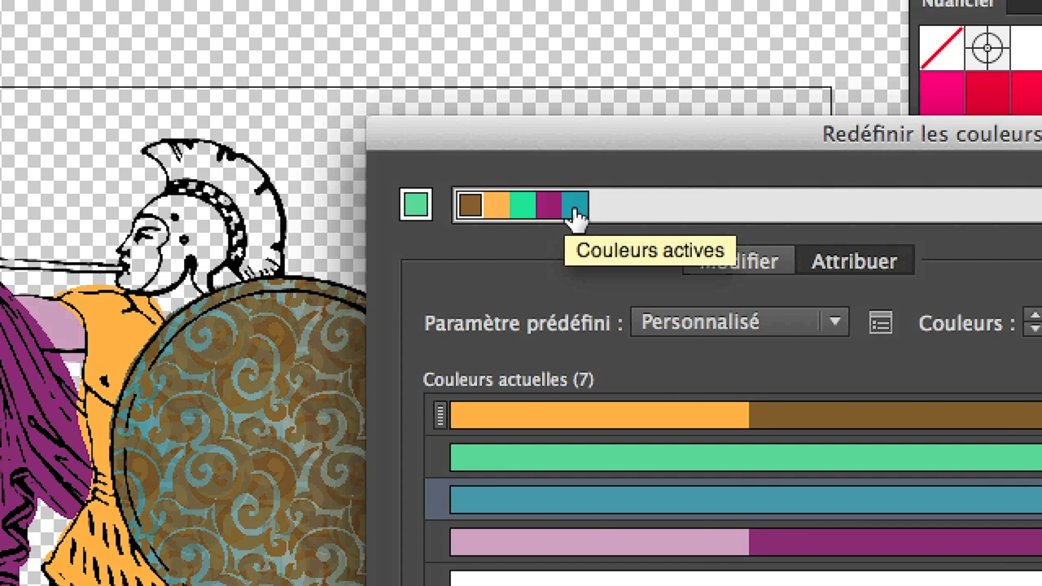
pyautogui.click(595, 214)
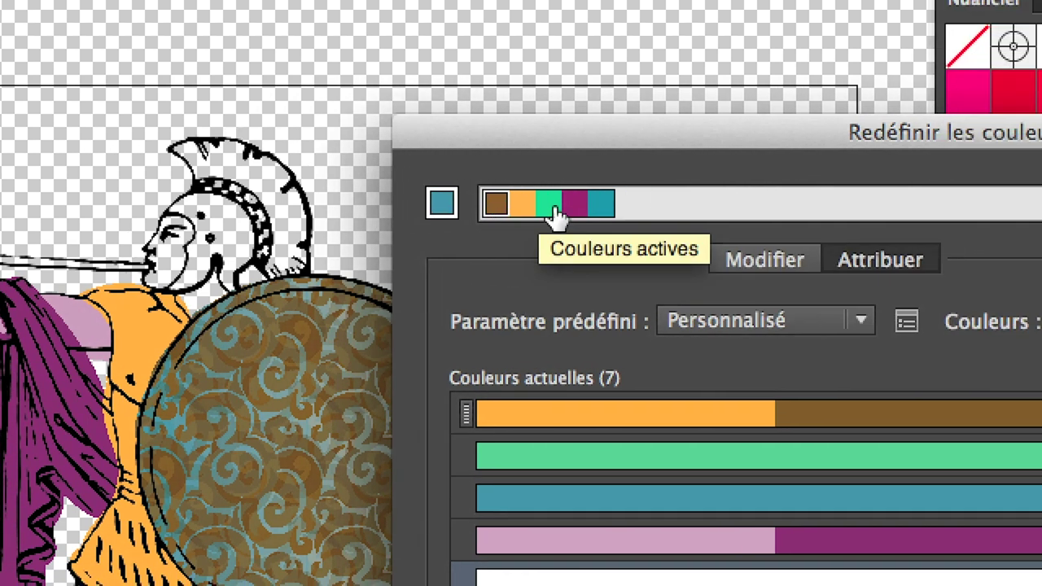
pyautogui.click(556, 213)
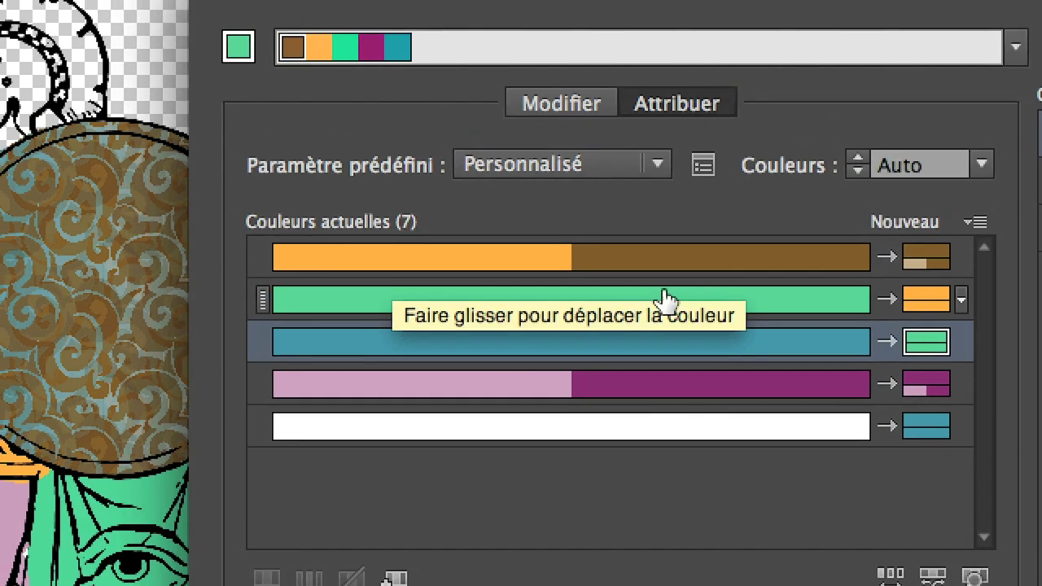
pyautogui.click(663, 299)
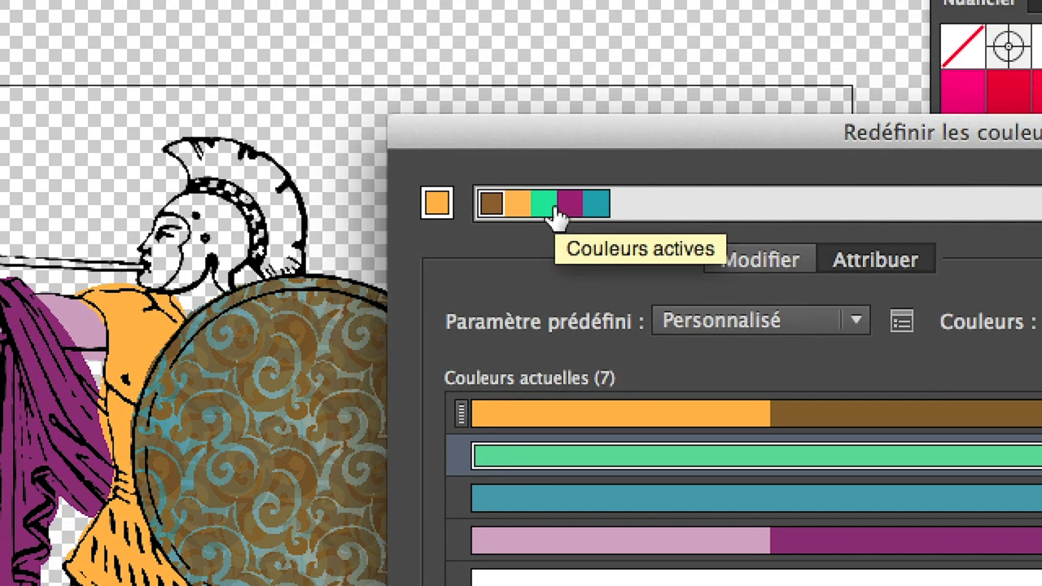
pyautogui.click(513, 195)
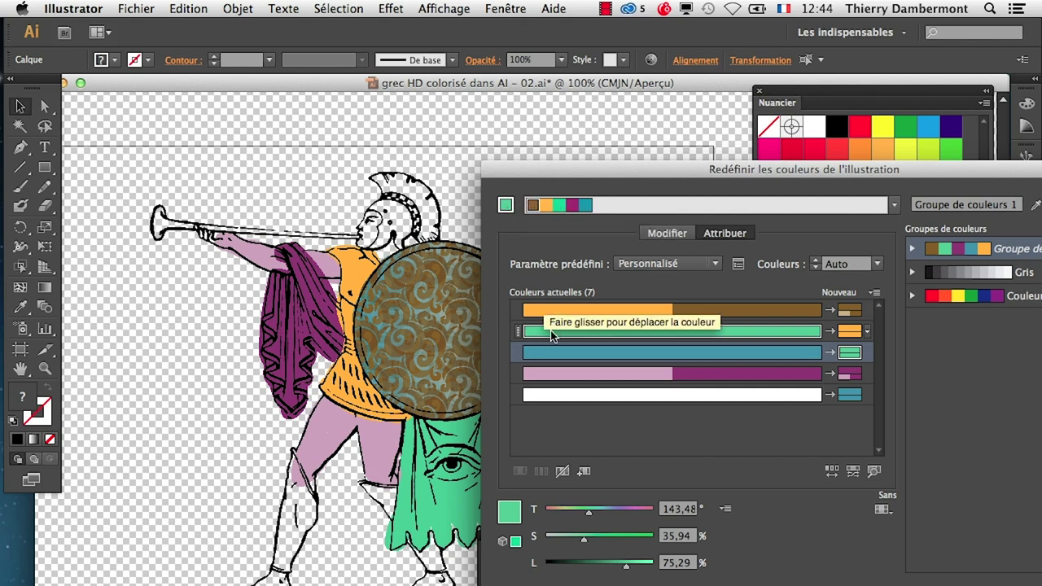
pyautogui.click(550, 334)
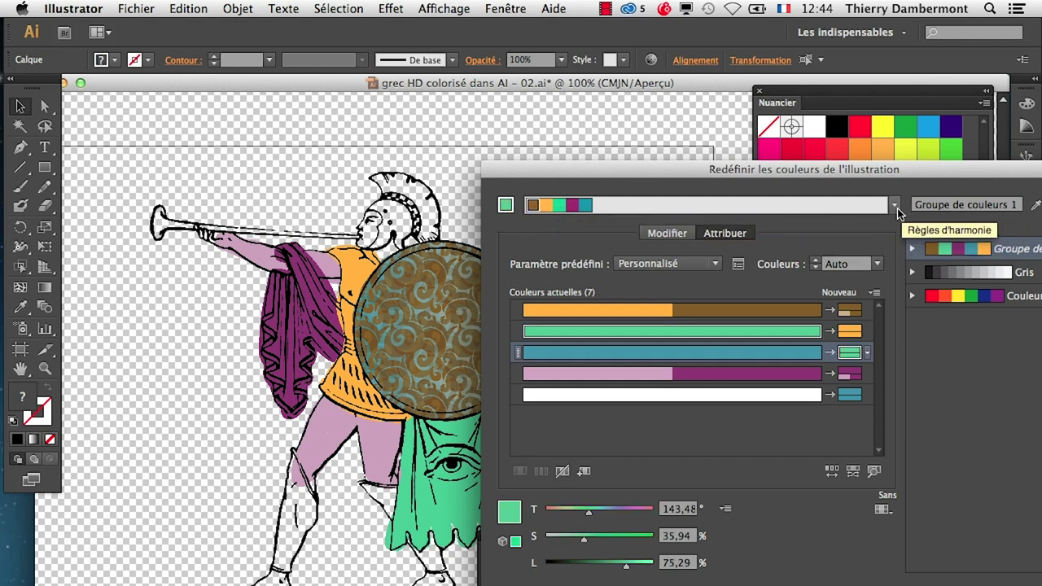
# Step: Check a few more active colours, then cancel Recolor Artwork to keep the original colours
pyautogui.click(896, 205)
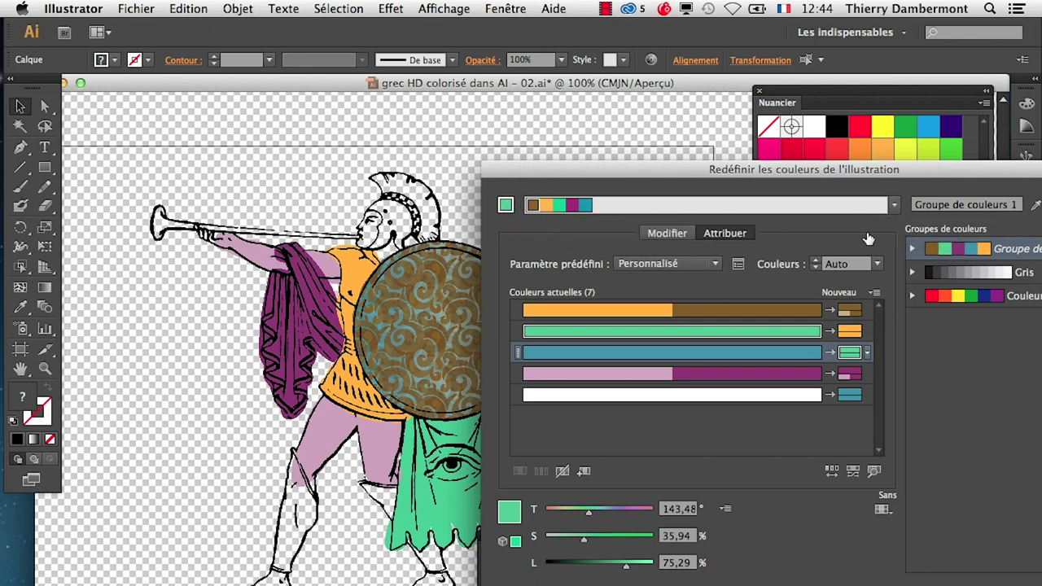
pyautogui.click(892, 208)
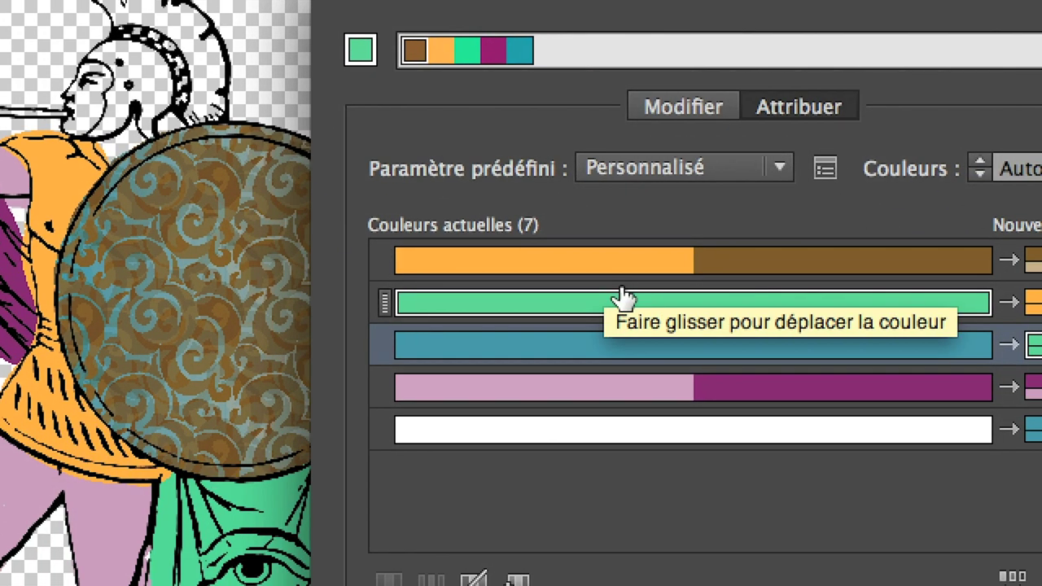
pyautogui.click(647, 334)
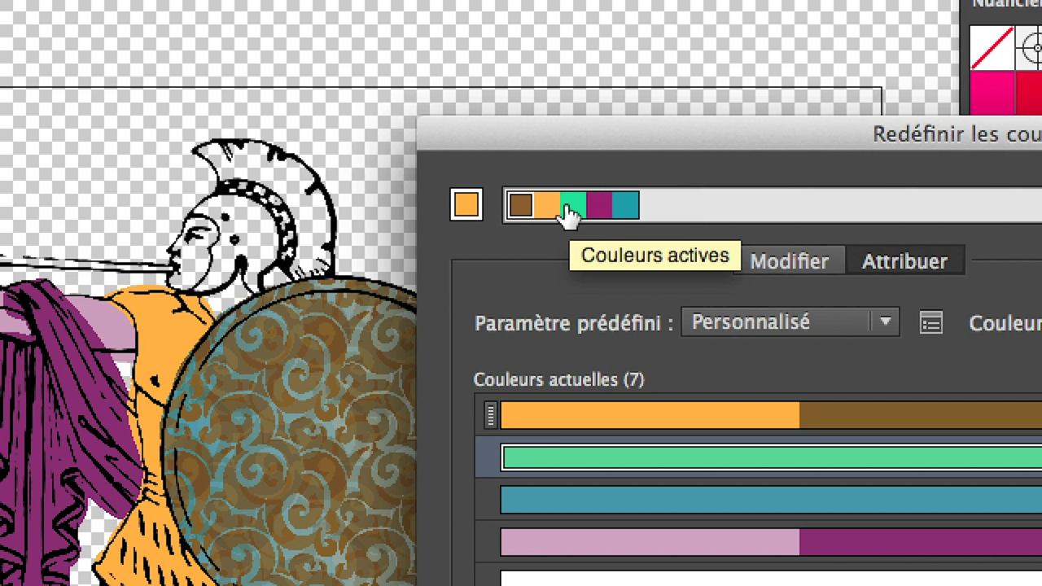
pyautogui.click(569, 214)
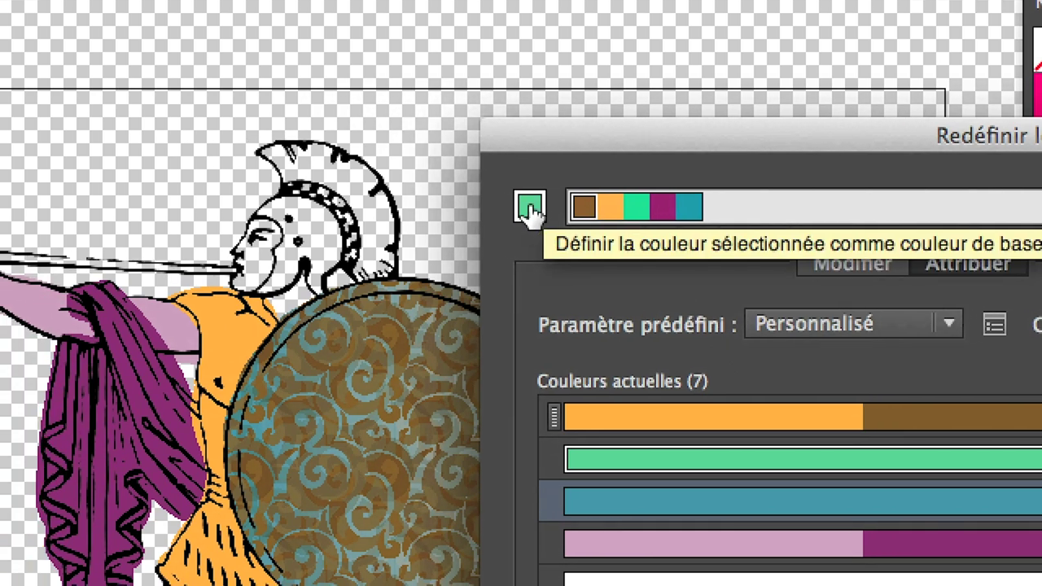
pyautogui.click(531, 210)
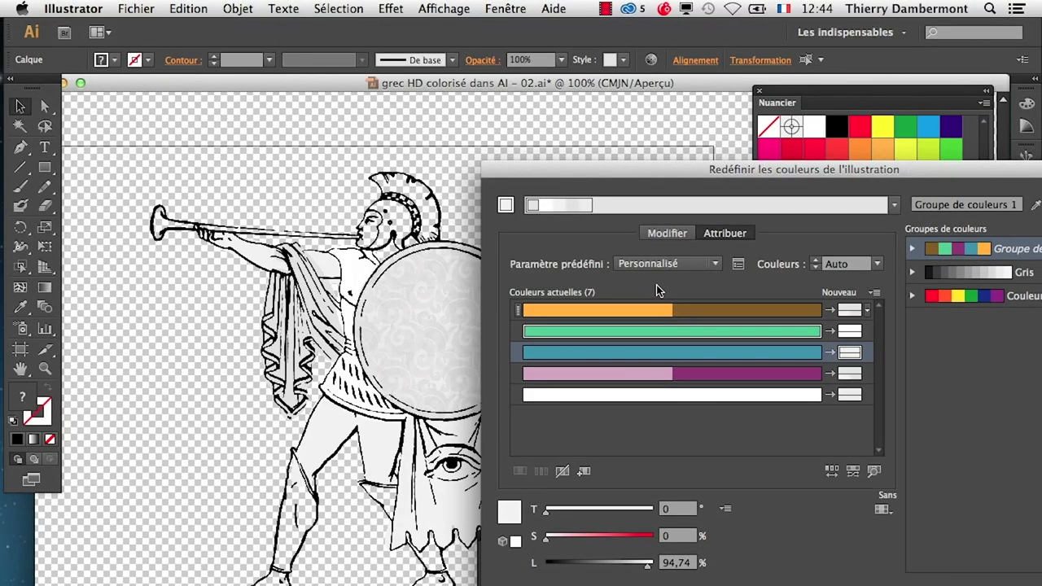
pyautogui.press('Escape')
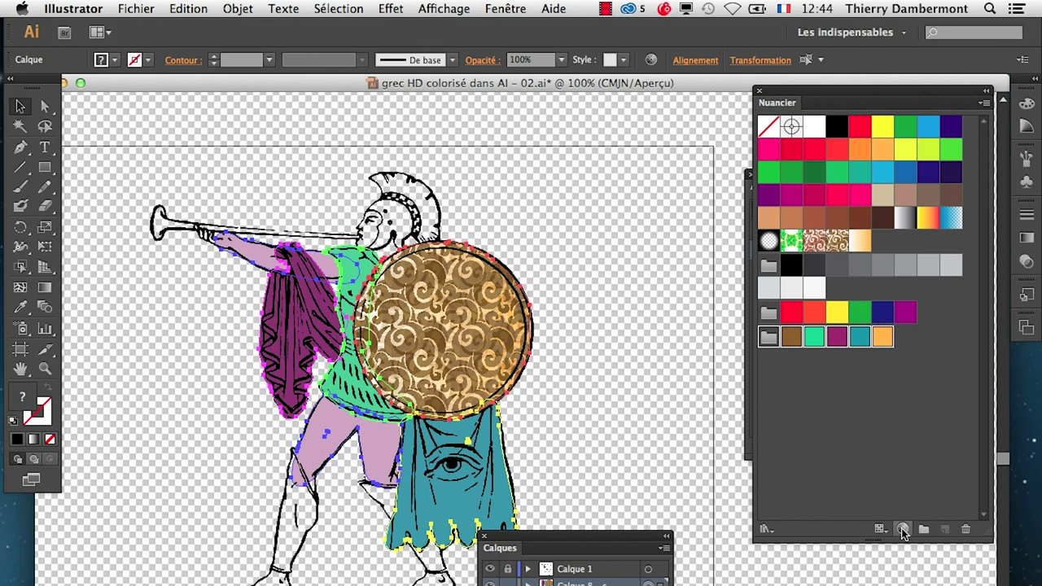
# Step: Reopen Recolor Artwork with the saved group and step through its green, purple, brown and orange colours
pyautogui.click(901, 530)
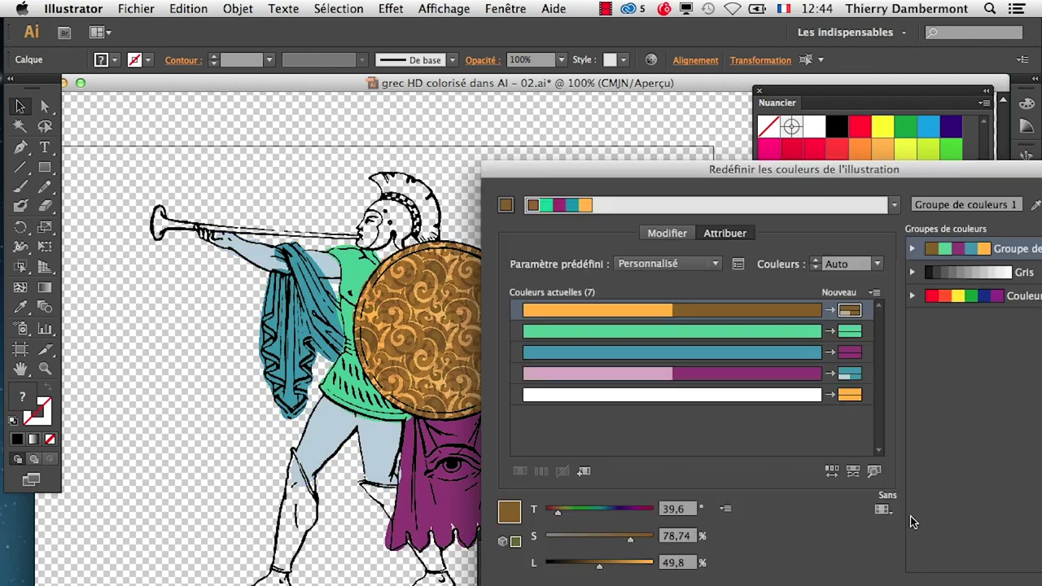
pyautogui.click(547, 207)
pyautogui.click(559, 208)
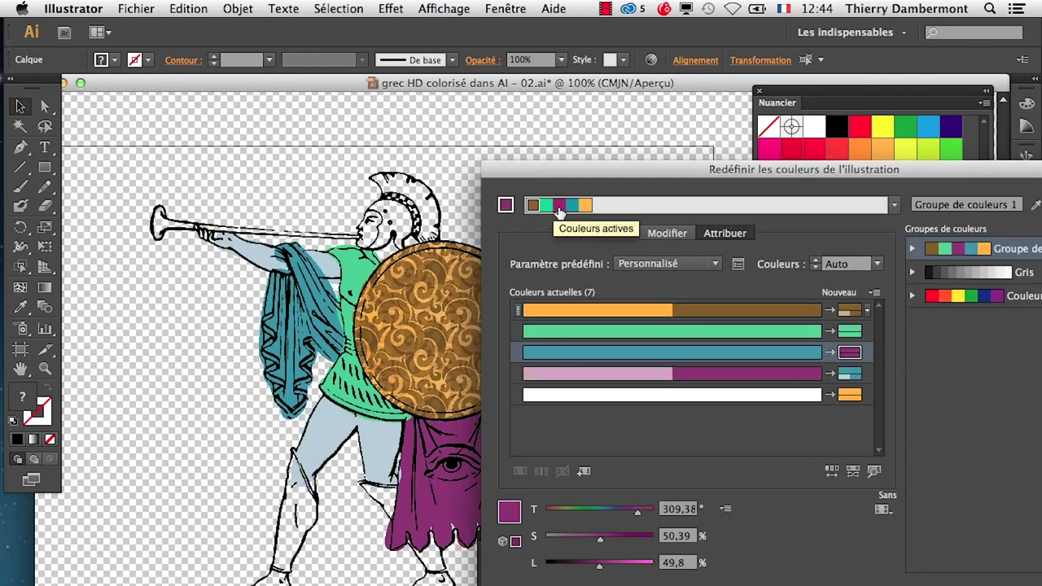
pyautogui.click(533, 208)
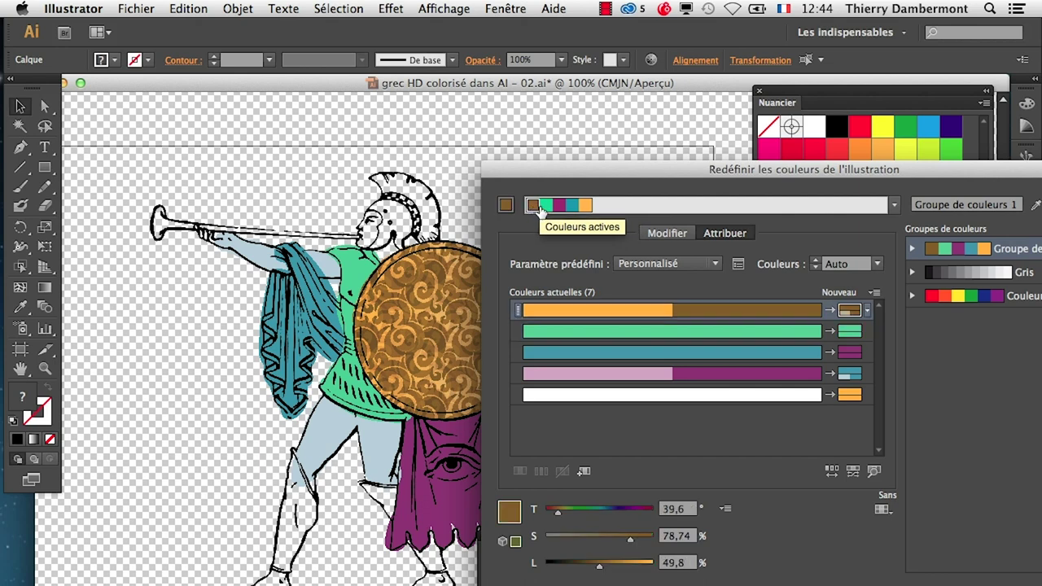
pyautogui.click(547, 207)
pyautogui.click(586, 207)
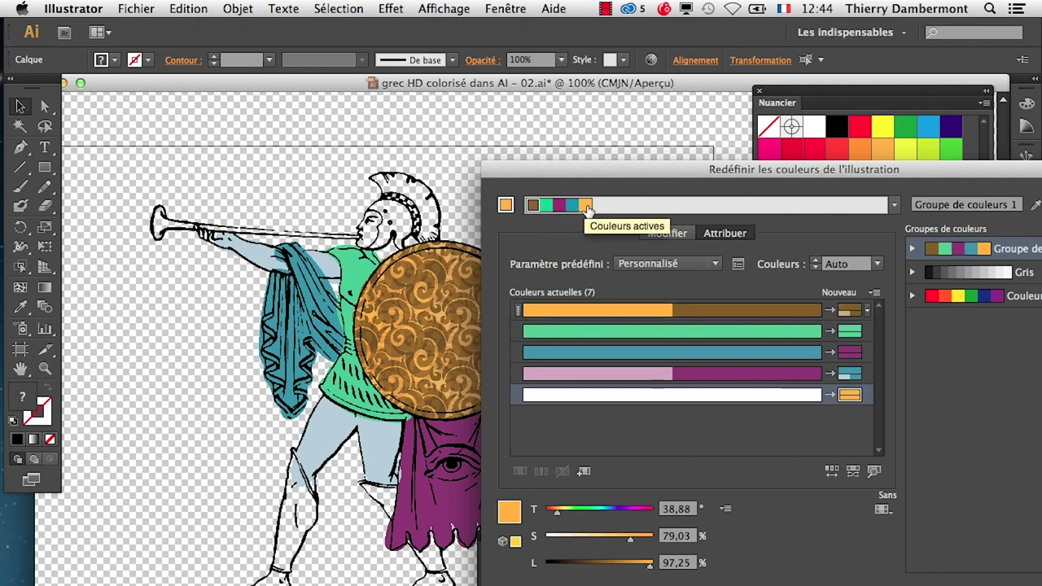
pyautogui.click(574, 208)
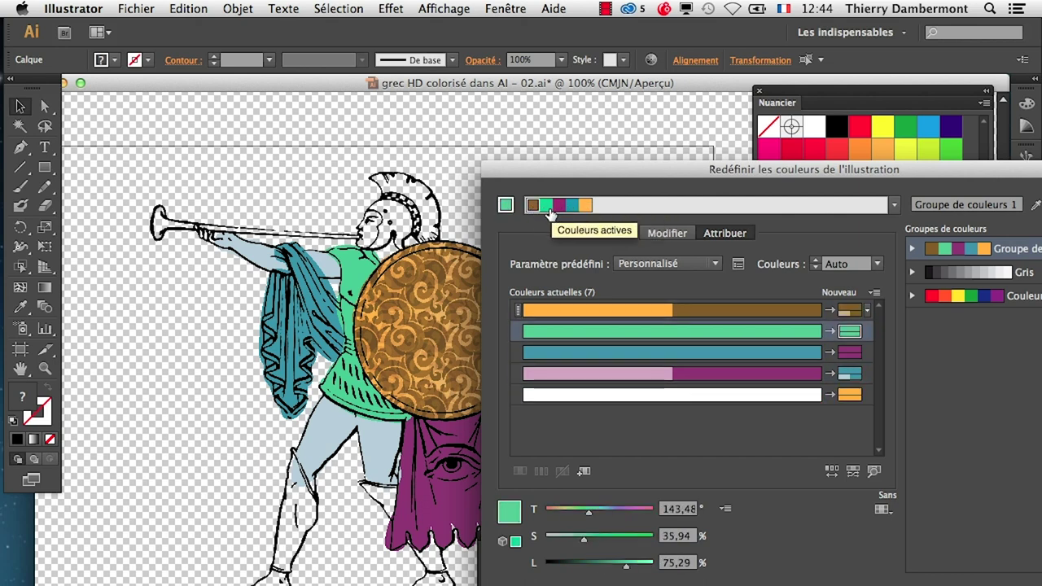
pyautogui.moveTo(557, 184)
pyautogui.mouseDown()
pyautogui.moveTo(540, 167)
pyautogui.moveTo(462, 154)
pyautogui.mouseUp()
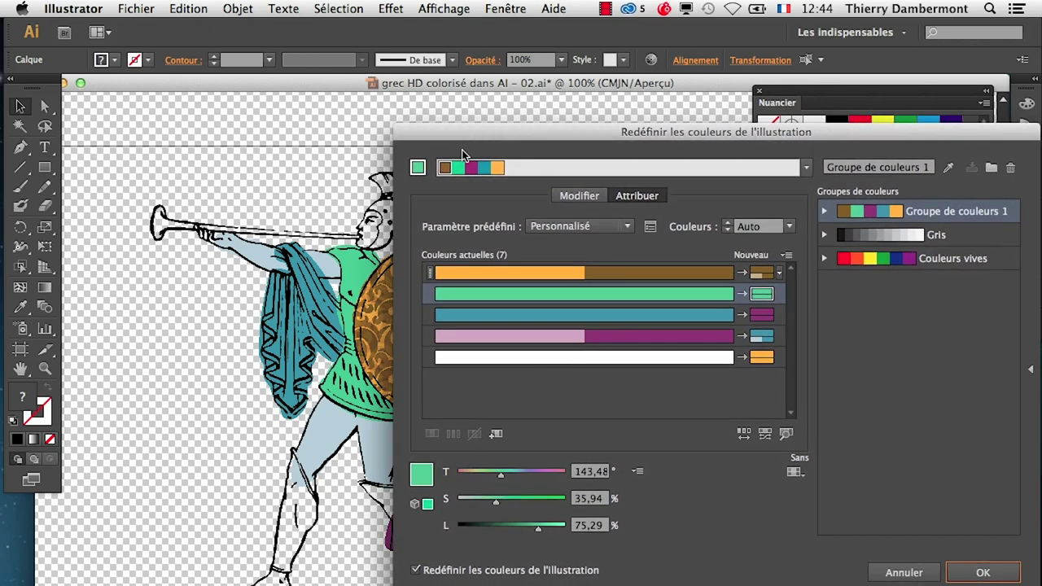
pyautogui.click(445, 169)
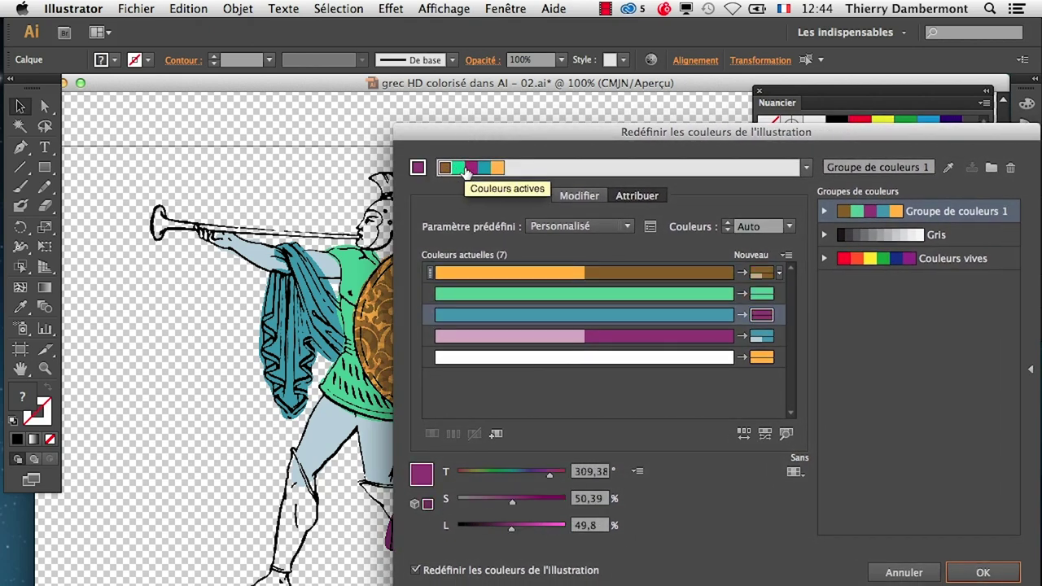
pyautogui.click(486, 169)
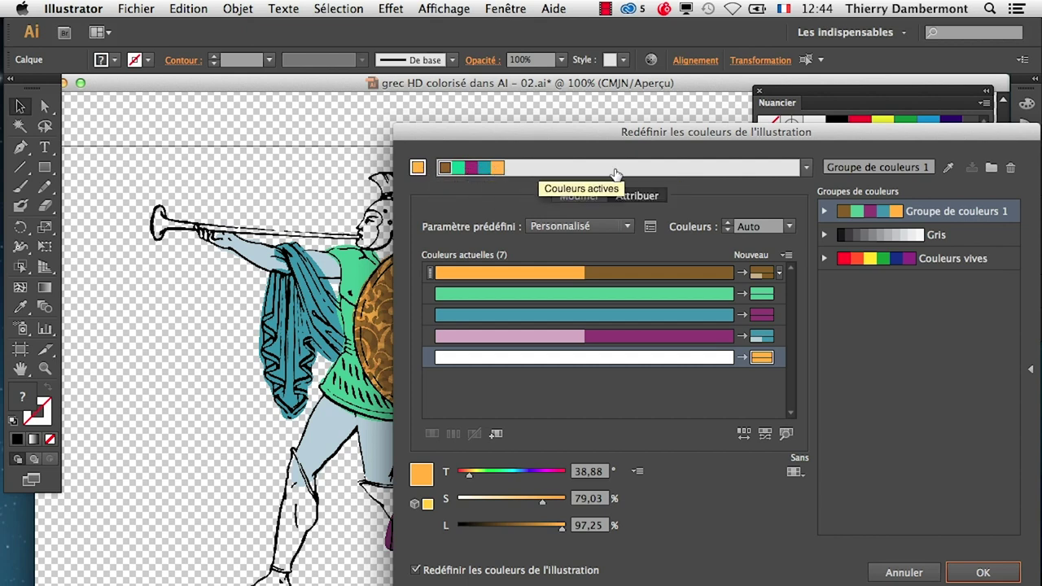
# Step: Select the orange and set it as base colour to rebuild the harmony, then cancel
pyautogui.click(806, 167)
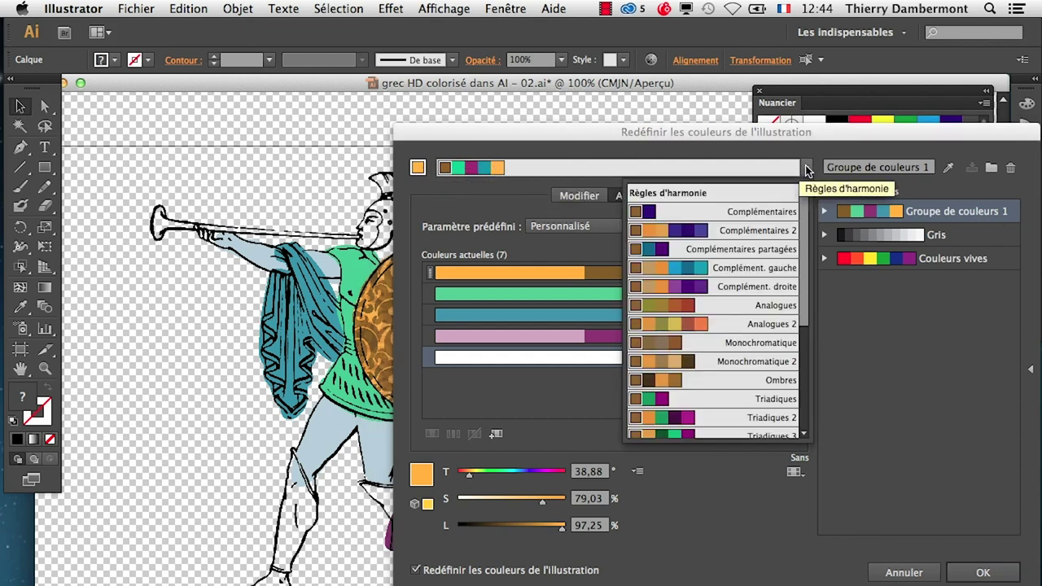
pyautogui.click(806, 169)
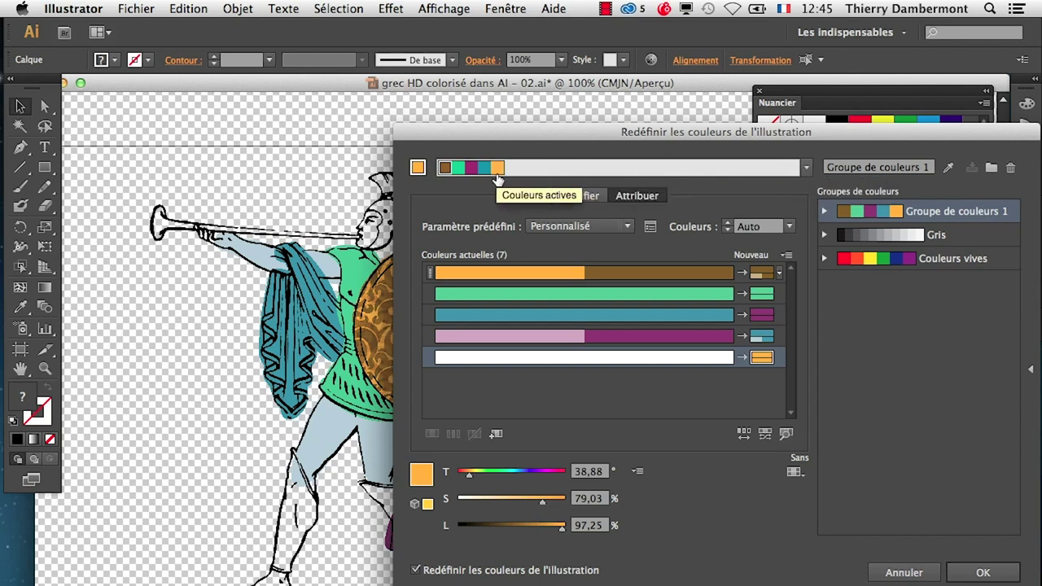
pyautogui.click(458, 167)
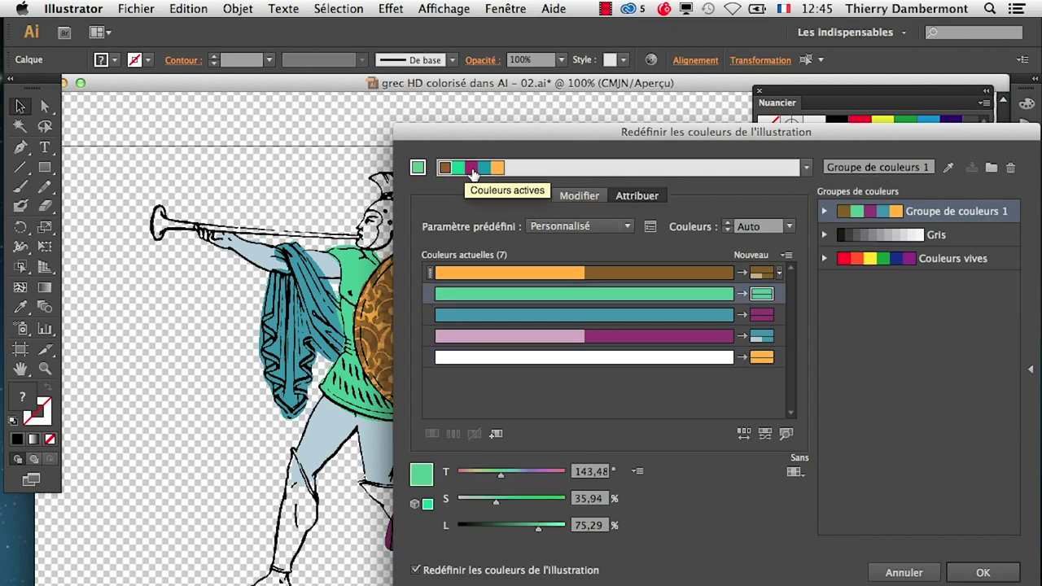
pyautogui.click(485, 167)
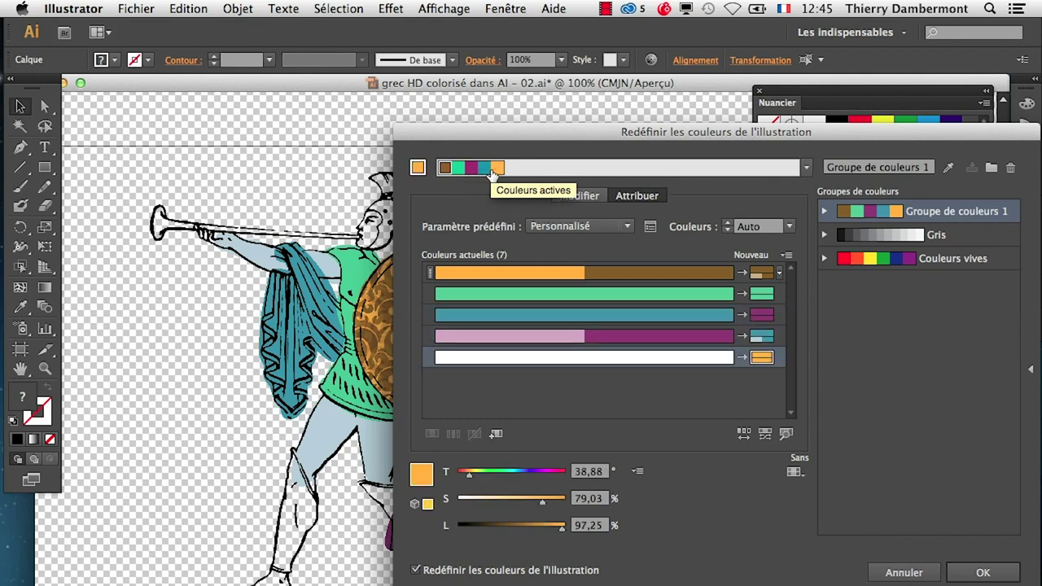
pyautogui.click(471, 168)
pyautogui.click(497, 168)
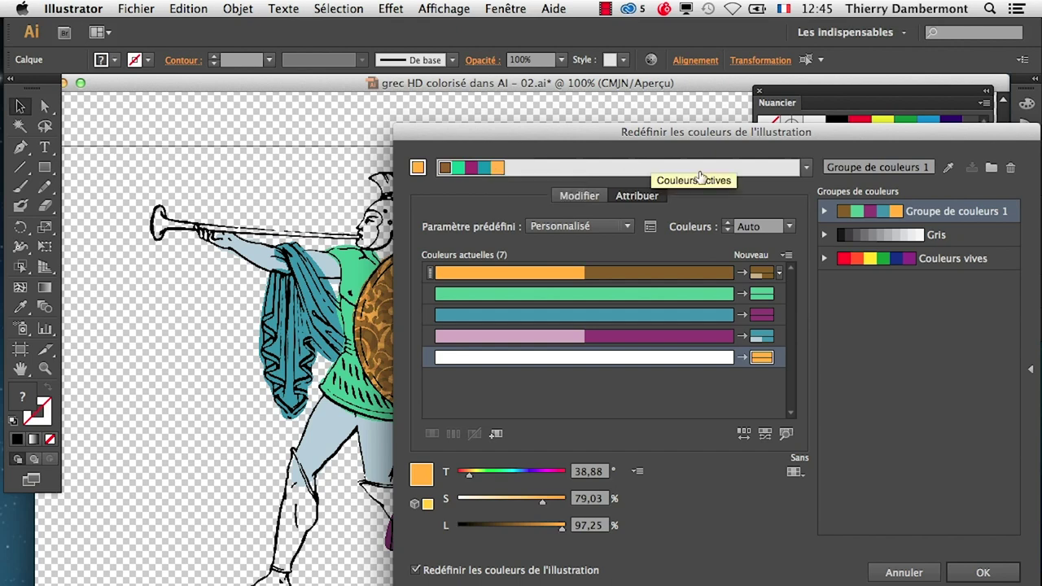
pyautogui.click(806, 170)
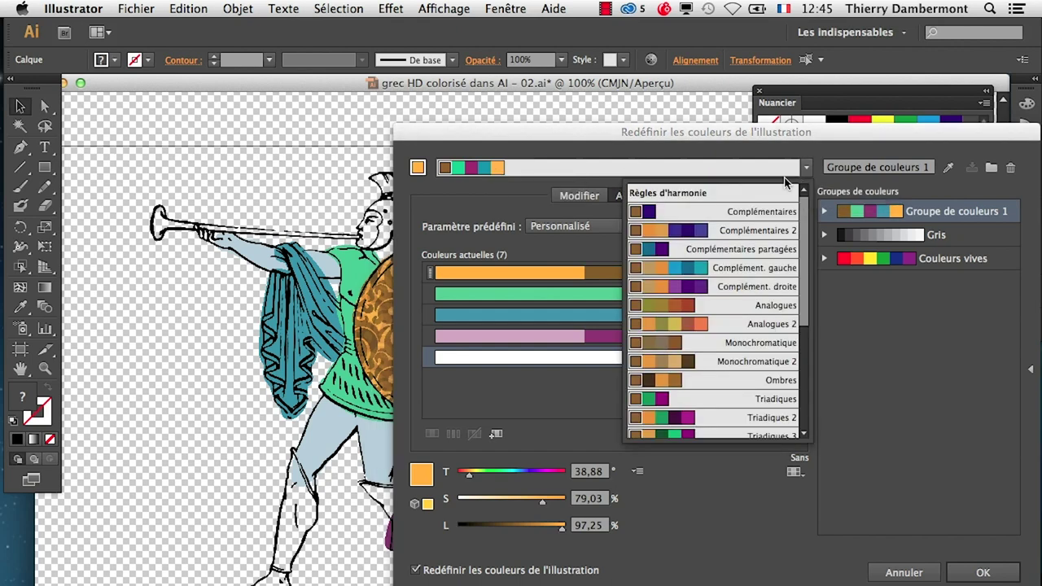
pyautogui.click(452, 152)
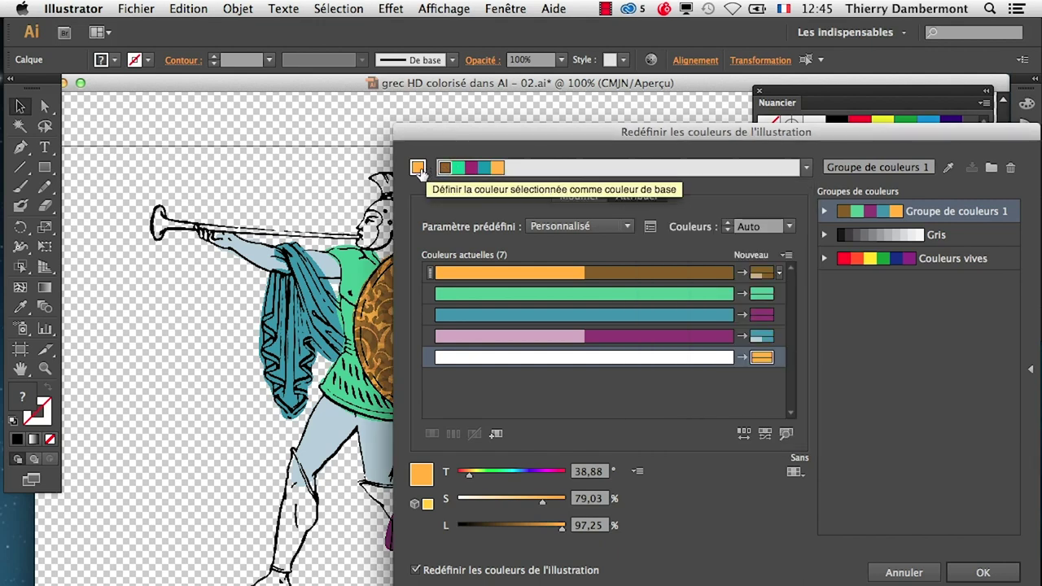
pyautogui.click(418, 168)
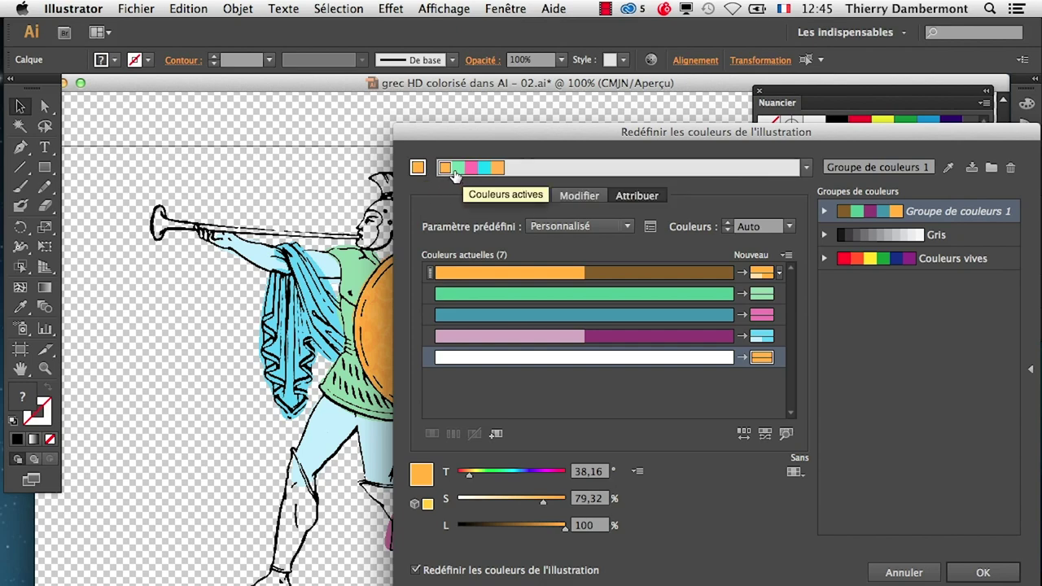
pyautogui.click(903, 573)
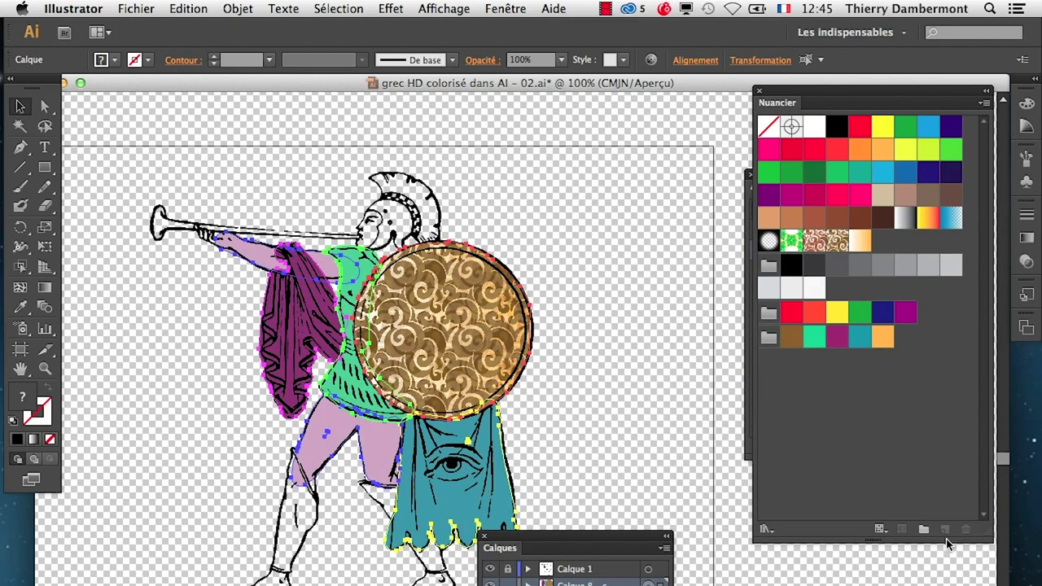
# Step: Recolour from the last colour group with its green as base colour, giving pale pink tones
pyautogui.click(770, 339)
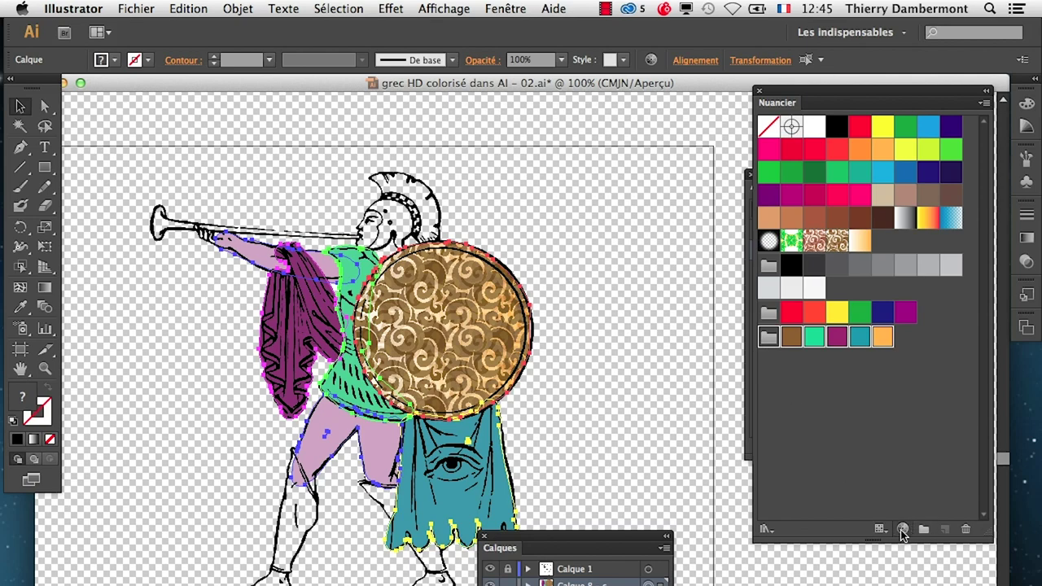
pyautogui.click(901, 529)
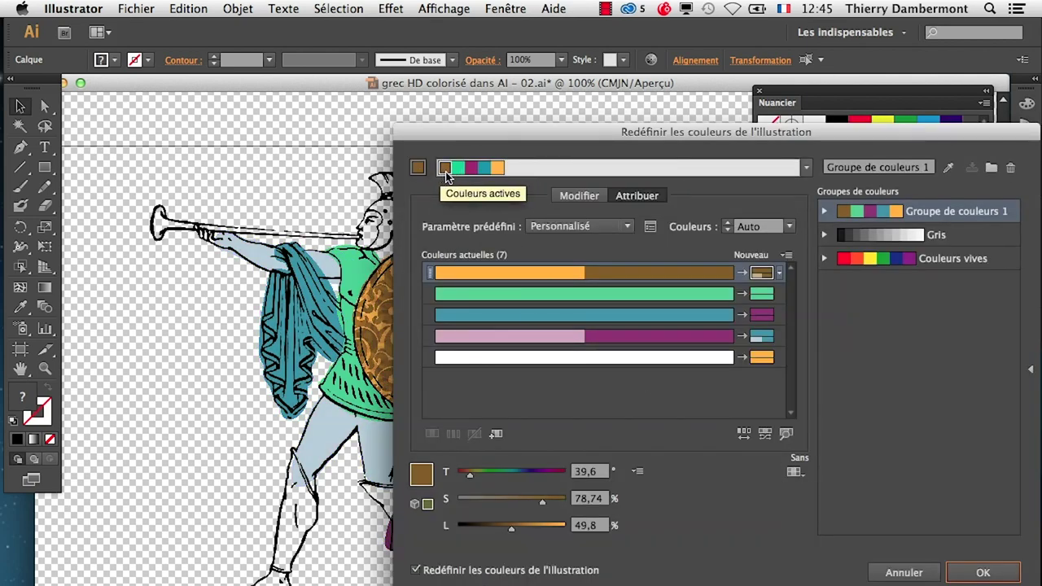
pyautogui.click(458, 169)
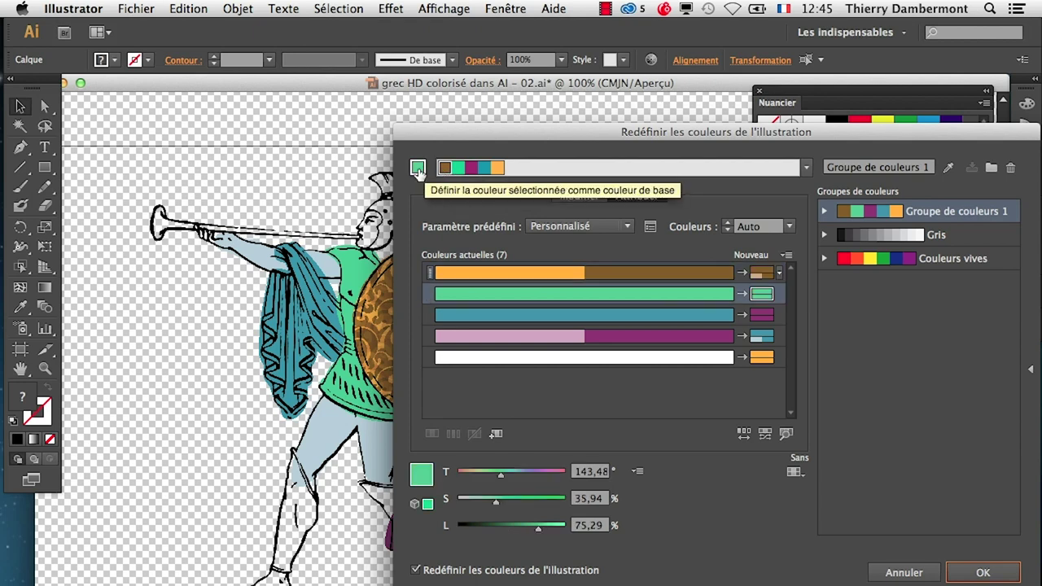
pyautogui.click(431, 171)
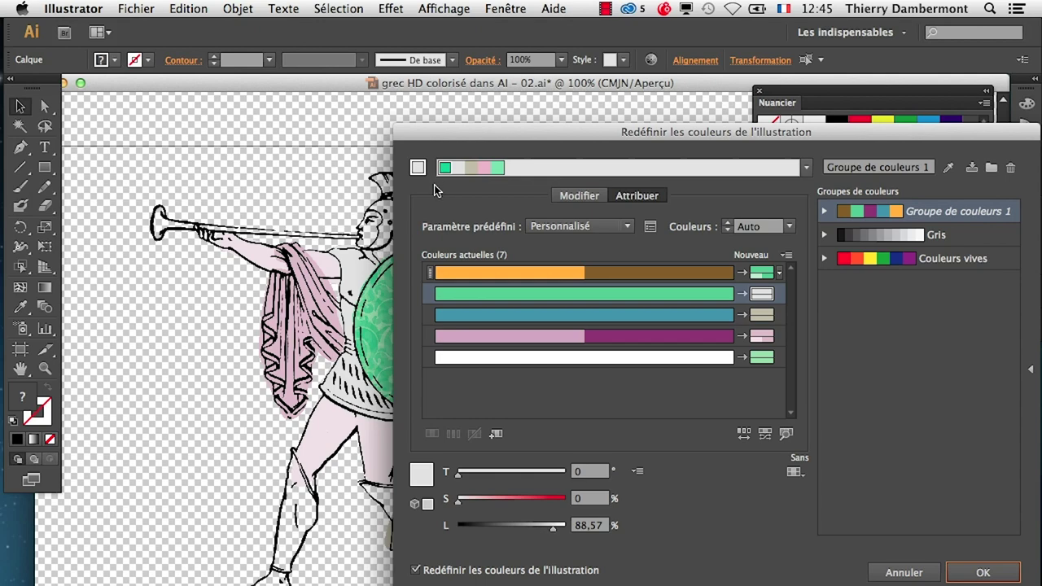
pyautogui.click(806, 167)
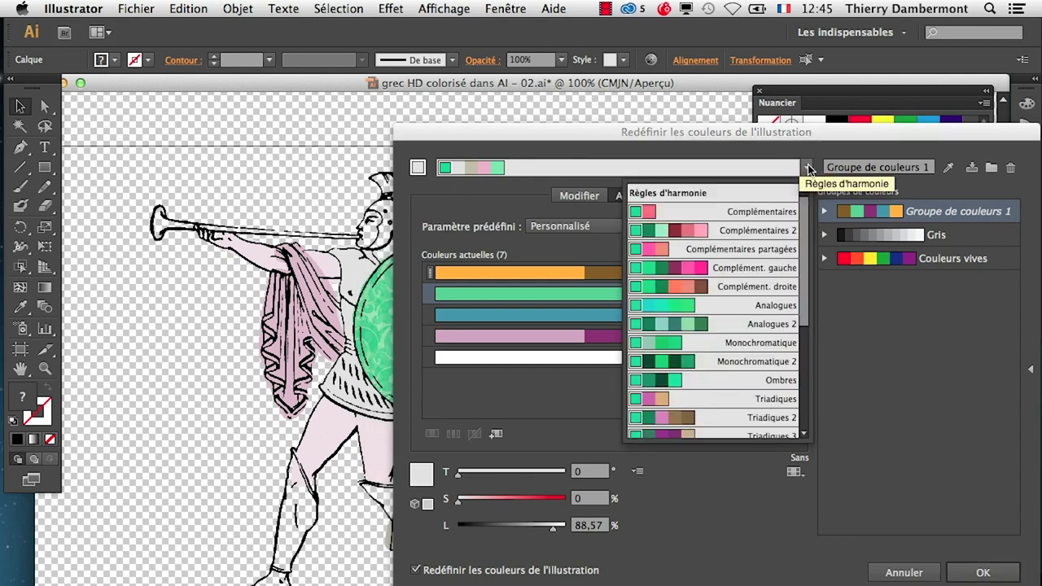
pyautogui.click(894, 573)
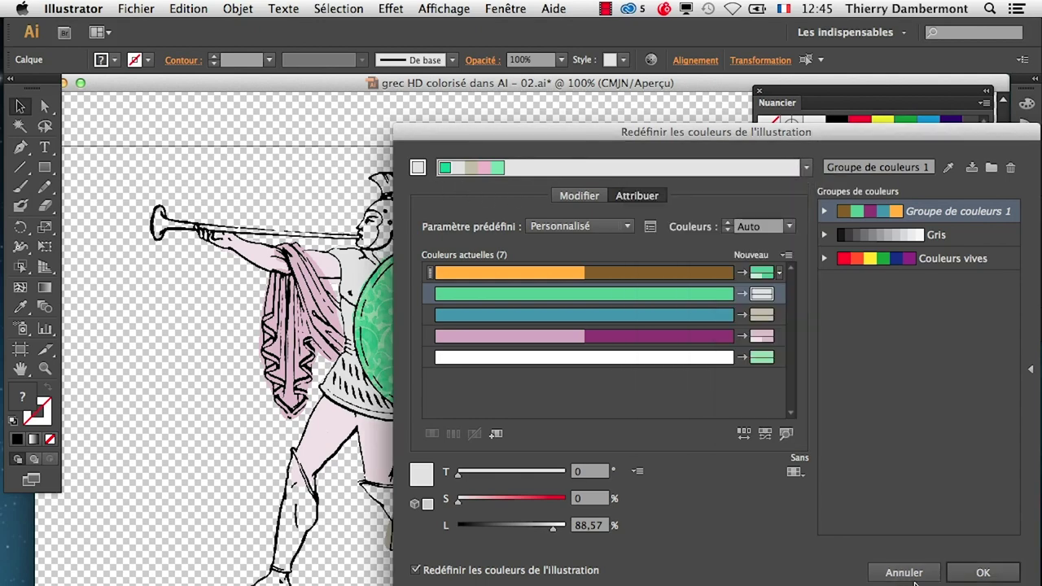
# Step: Move the green swatch ahead of brown in the last colour group, then recolour the warrior from it
pyautogui.click(899, 574)
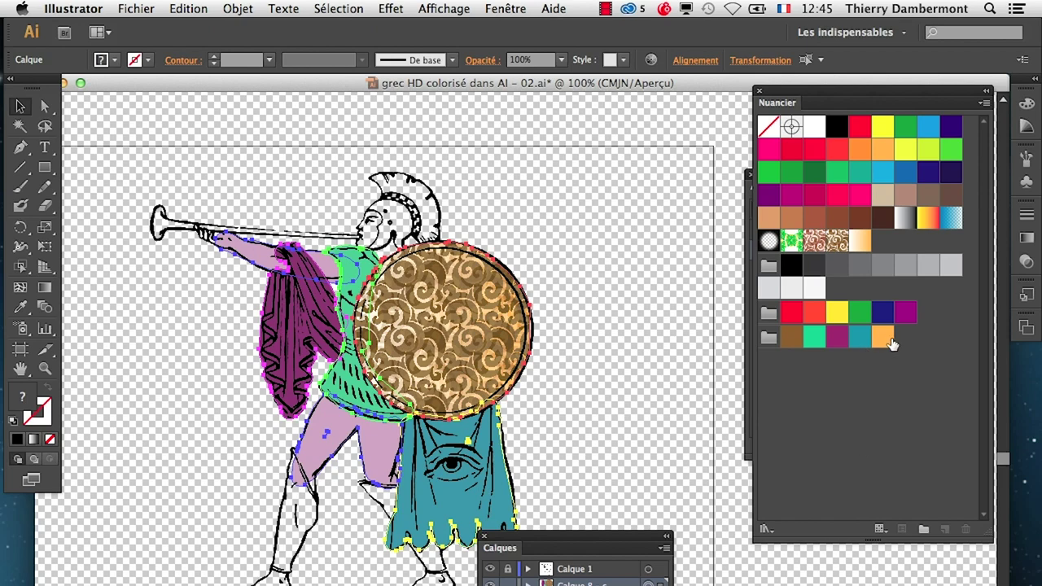
pyautogui.moveTo(885, 342); pyautogui.dragTo(781, 340)
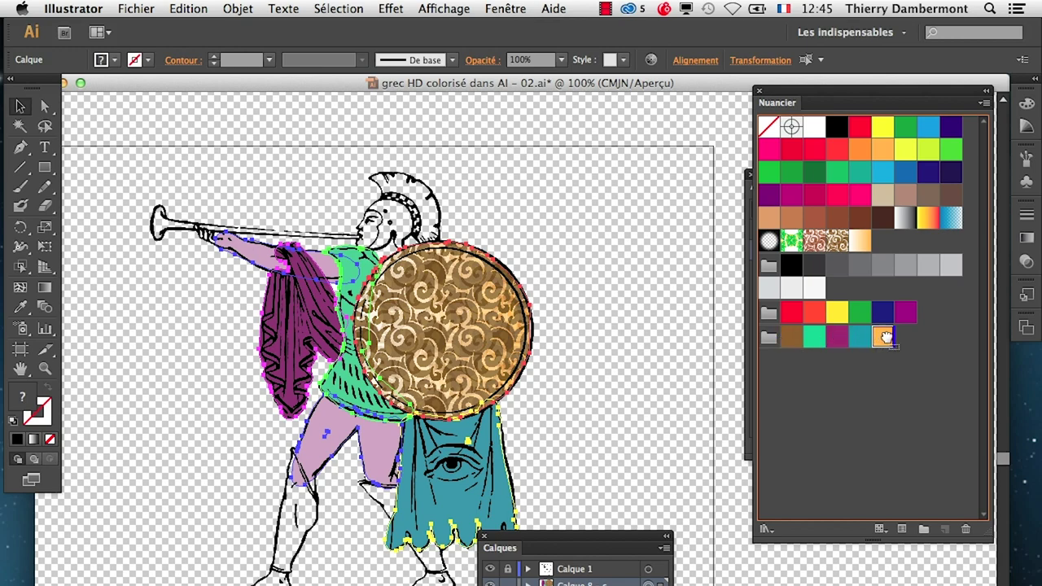
pyautogui.moveTo(782, 340); pyautogui.dragTo(883, 338)
pyautogui.click(815, 338)
pyautogui.moveTo(815, 338); pyautogui.dragTo(779, 336)
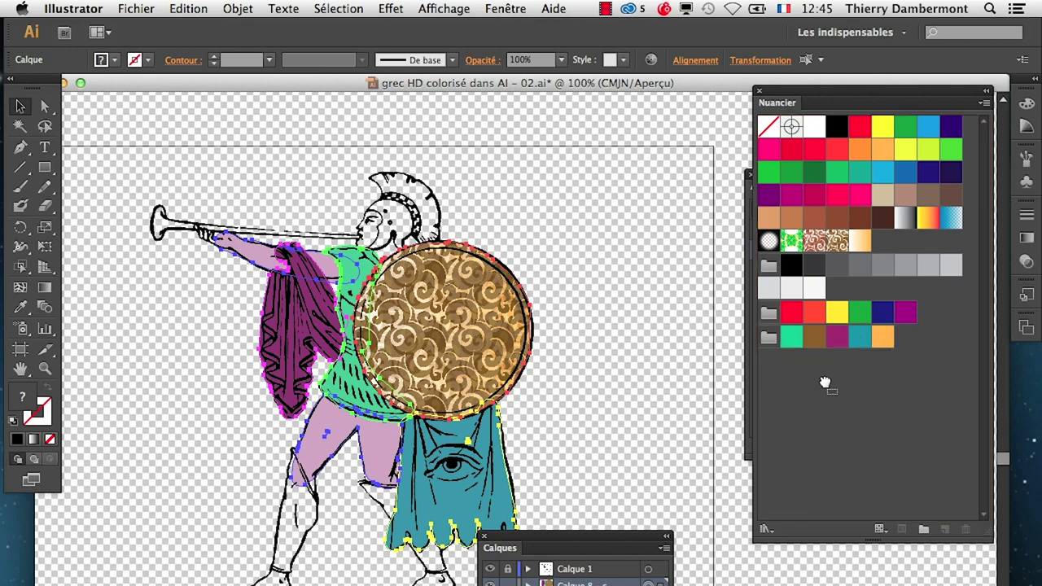
pyautogui.click(768, 339)
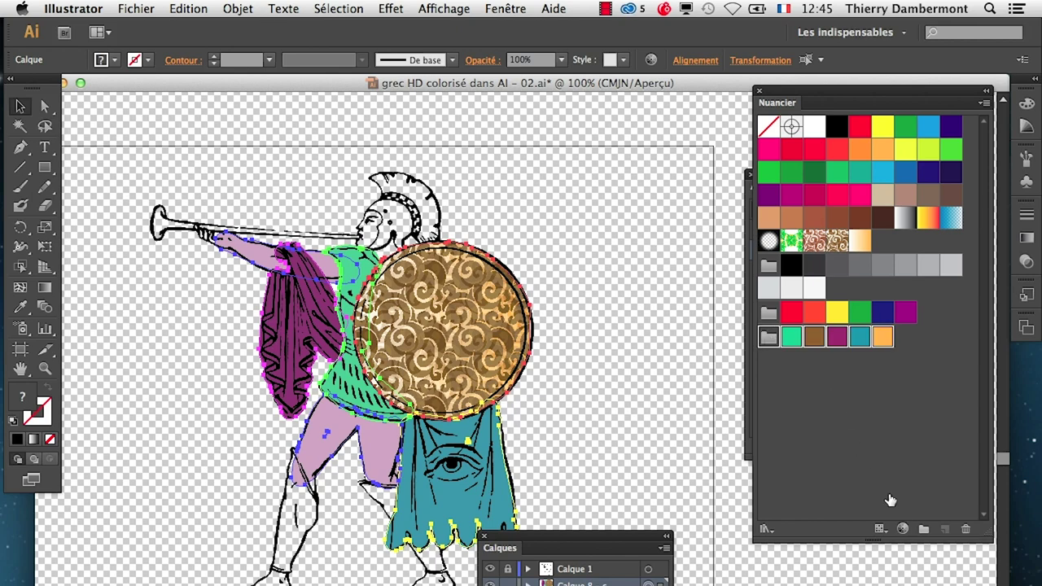
pyautogui.click(905, 529)
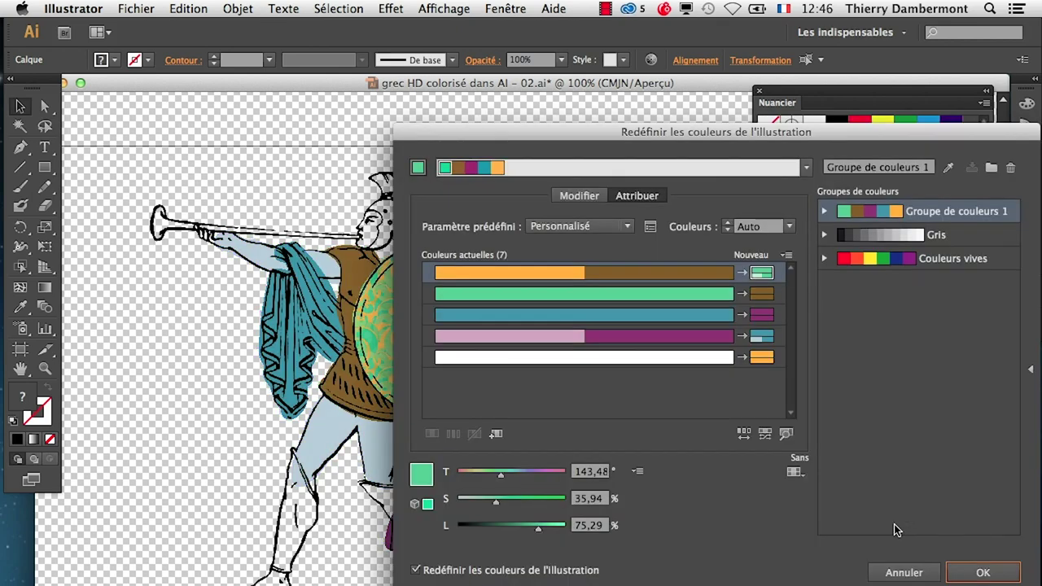
# Step: Reapply the last colour group to preview a teal drape, green tunic and pale blue limbs
pyautogui.click(806, 167)
pyautogui.click(806, 167)
pyautogui.click(905, 570)
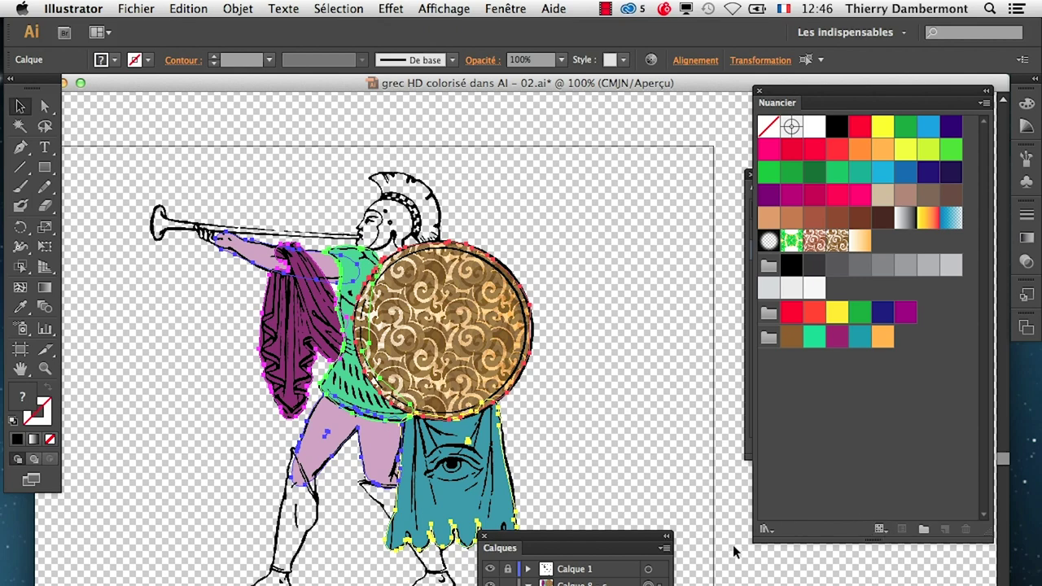
pyautogui.click(769, 339)
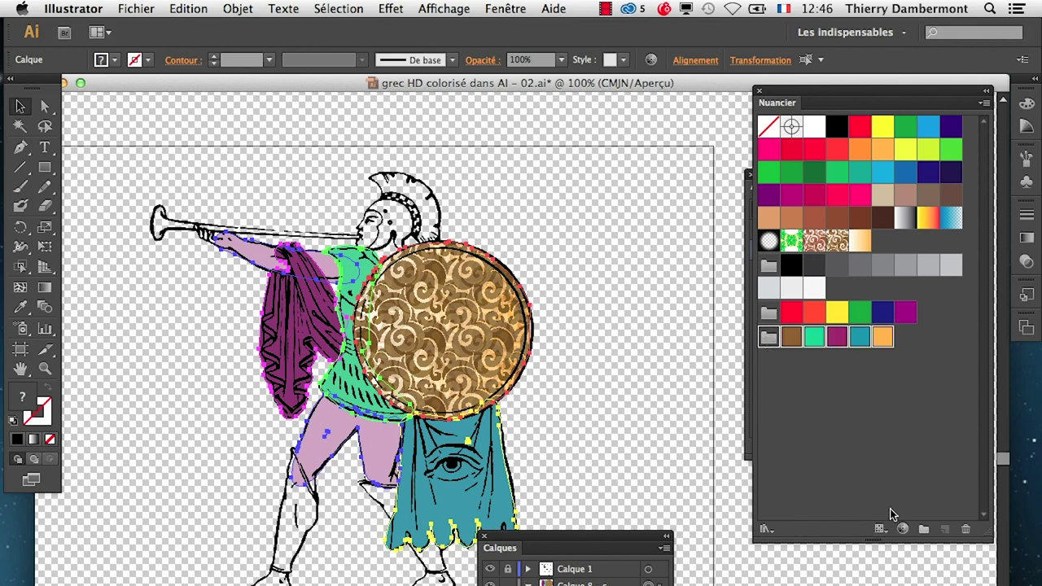
pyautogui.click(903, 530)
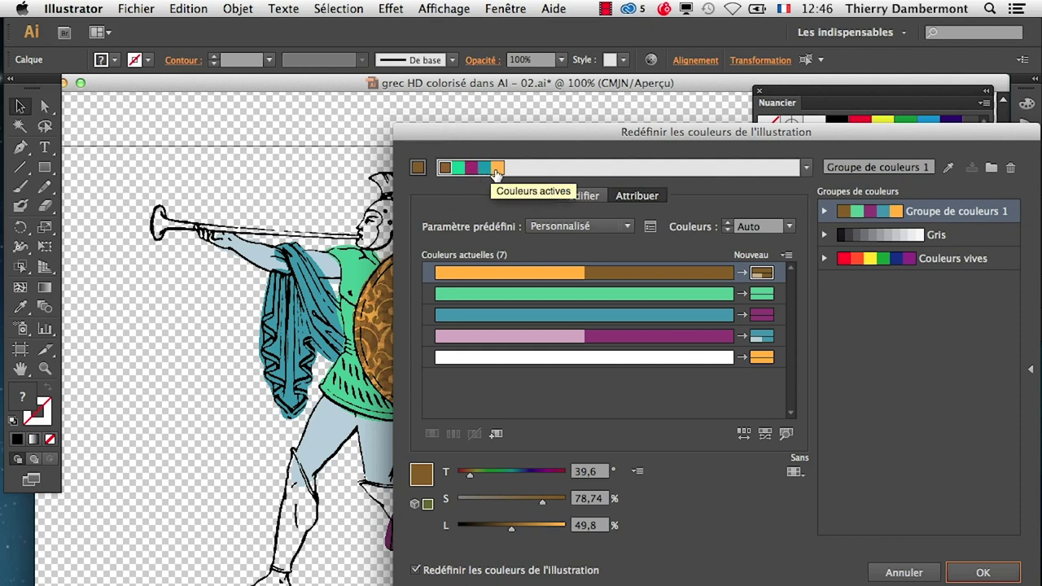
# Step: Try colour rows and the Harmony Rules list in the Recolor Artwork dialog
pyautogui.click(498, 169)
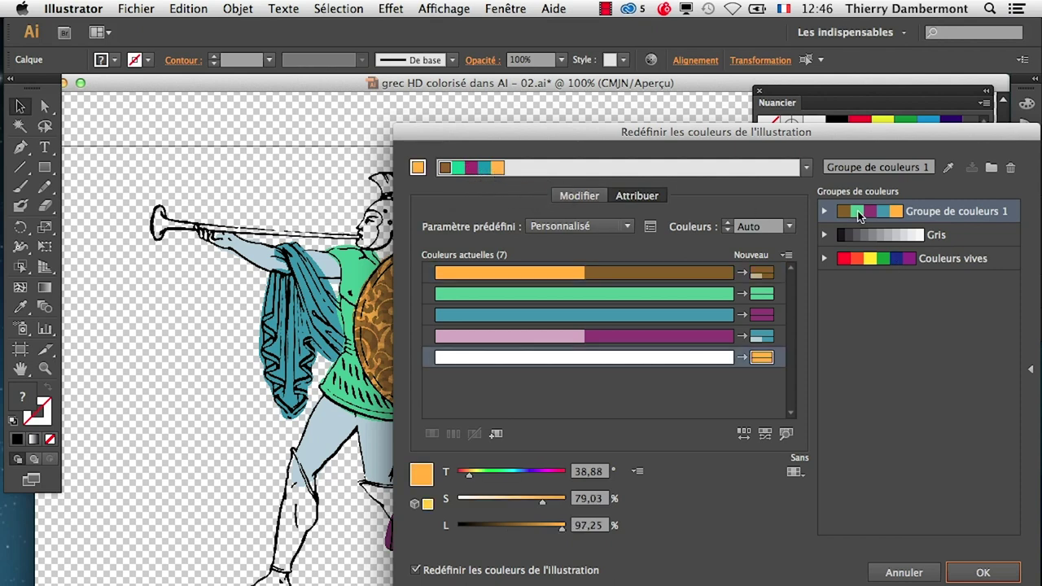
pyautogui.click(858, 213)
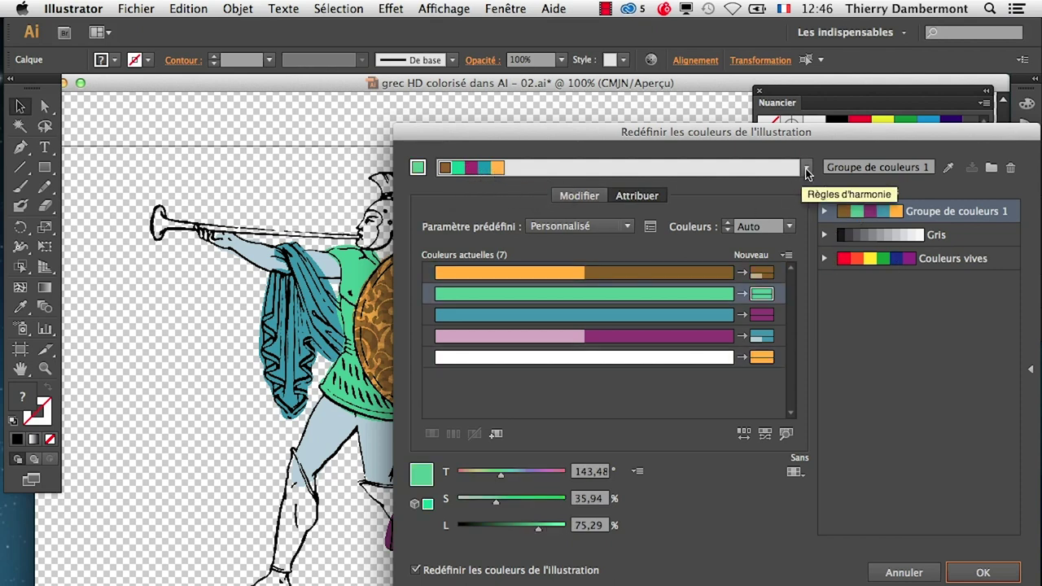
pyautogui.click(806, 167)
pyautogui.click(878, 415)
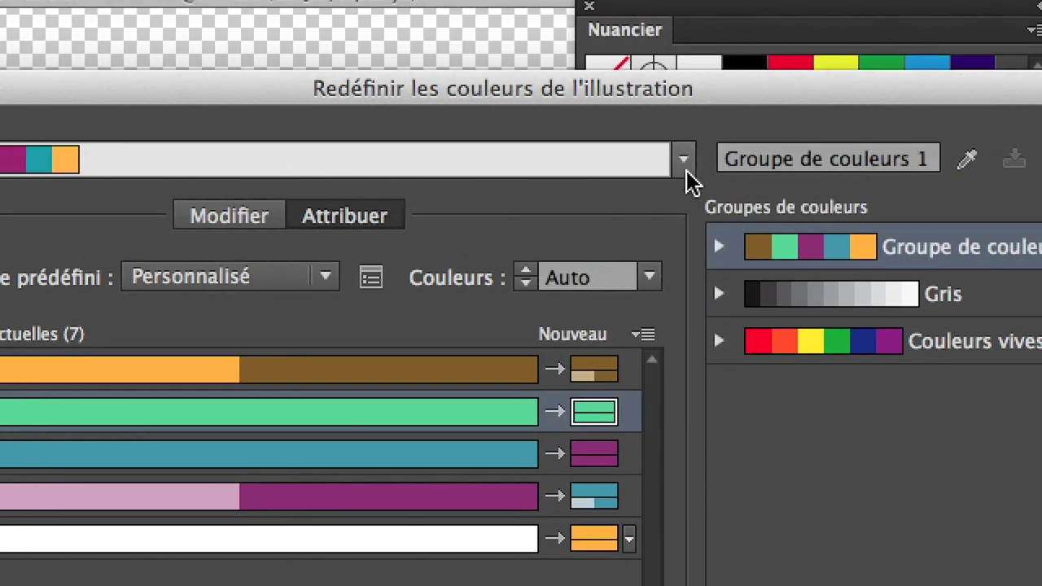
pyautogui.click(685, 167)
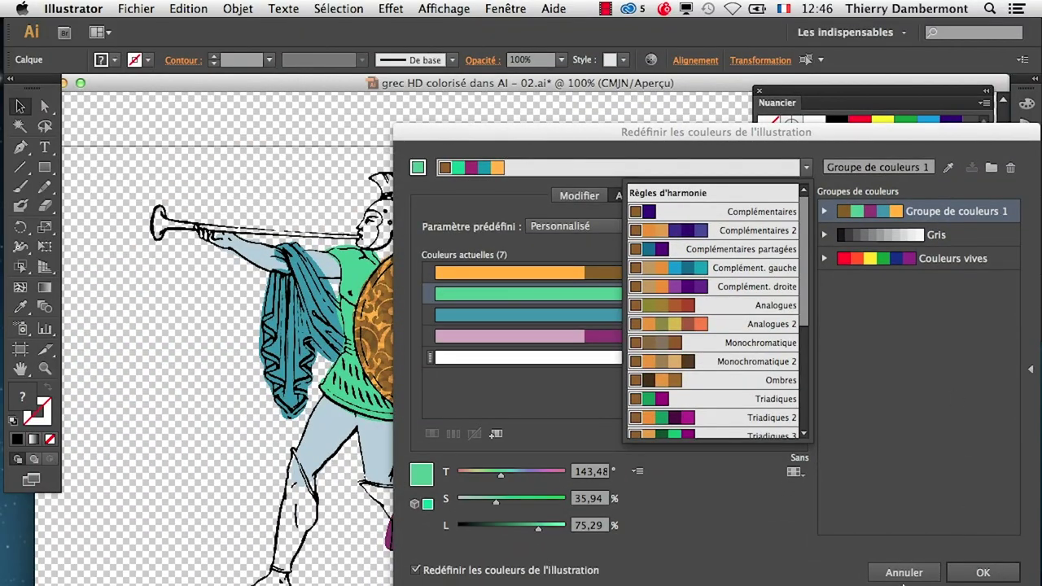
pyautogui.click(905, 574)
# Step: Put green first in the last colour group again, previewing a teal drape and brown tunic
pyautogui.click(905, 574)
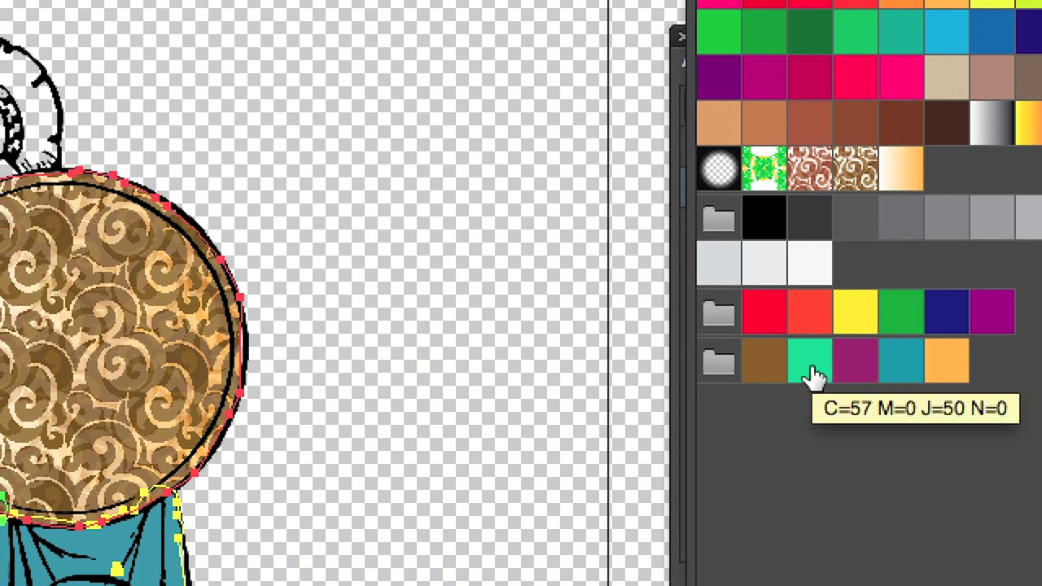
pyautogui.moveTo(814, 377); pyautogui.dragTo(784, 363)
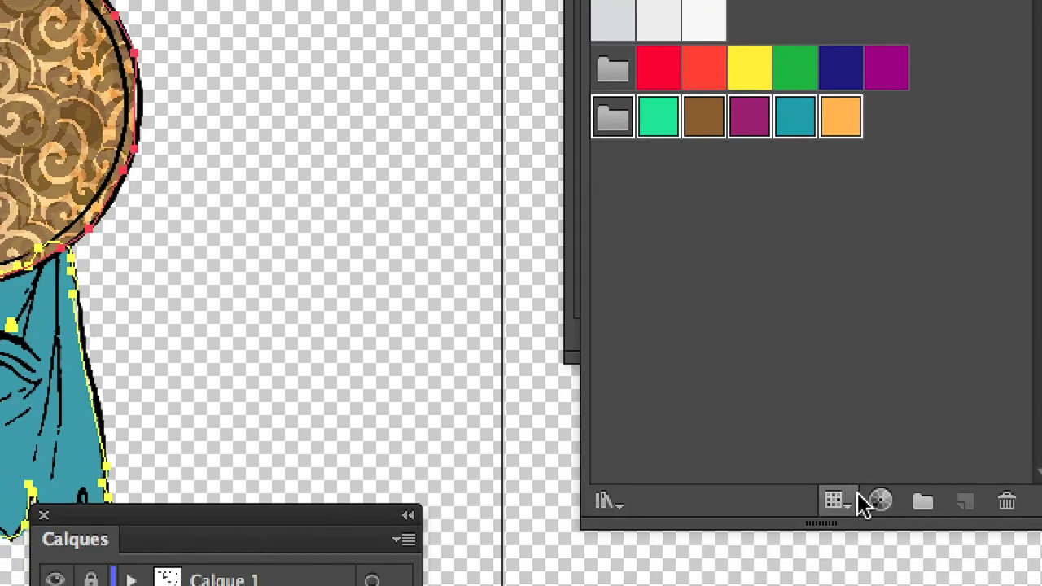
pyautogui.click(876, 500)
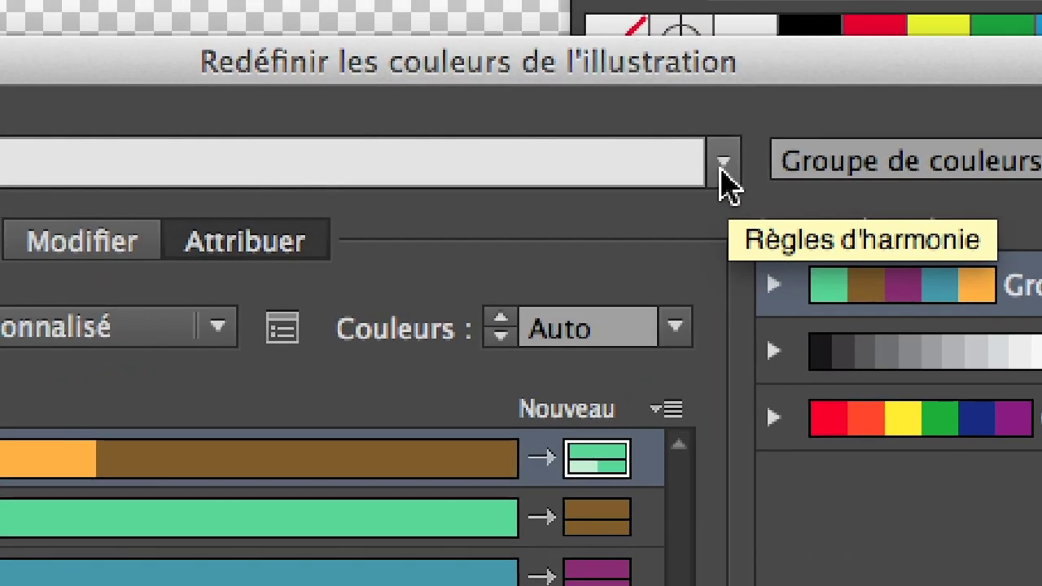
# Step: Apply the Forme composée 1 harmony: pink drape, cyan tunic, dark-green shield
pyautogui.click(722, 167)
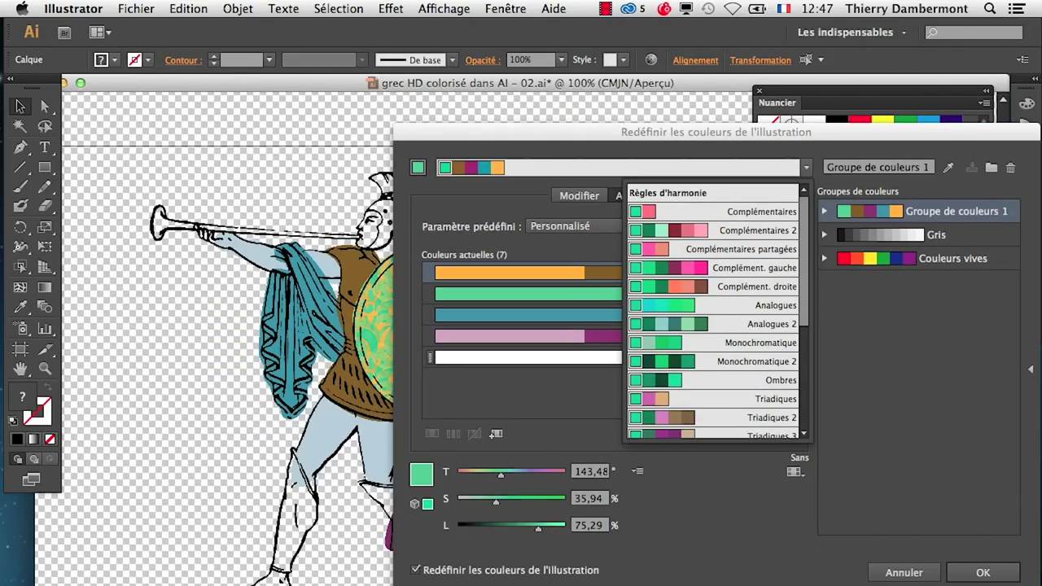
pyautogui.scroll(-3, 681, 325)
pyautogui.scroll(-3, 680, 329)
pyautogui.scroll(-2, 681, 338)
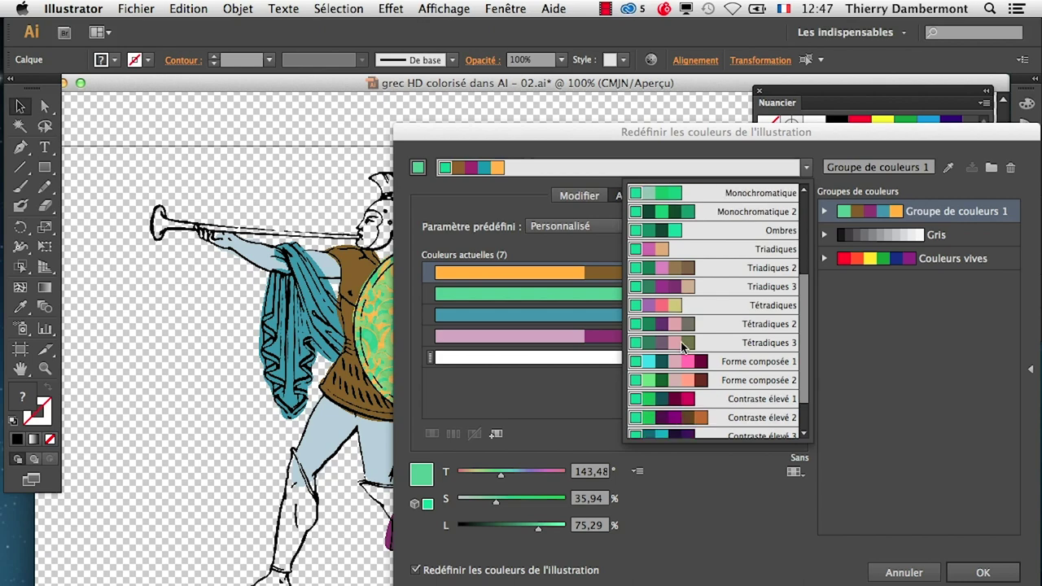
pyautogui.scroll(-2, 682, 346)
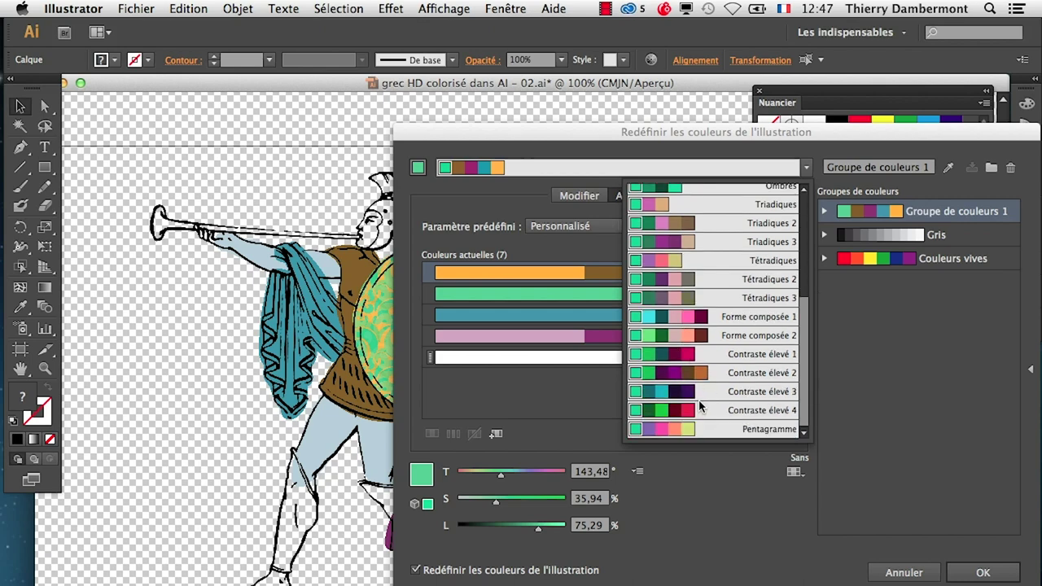
pyautogui.scroll(2, 699, 403)
pyautogui.scroll(2, 699, 403)
pyautogui.scroll(3, 698, 403)
pyautogui.scroll(3, 698, 403)
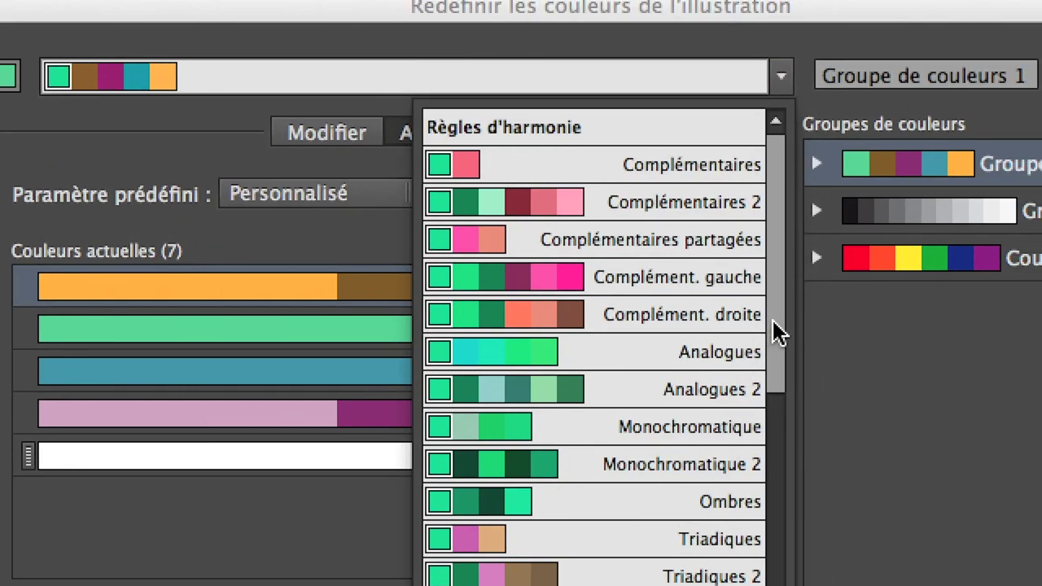
pyautogui.scroll(-1, 806, 326)
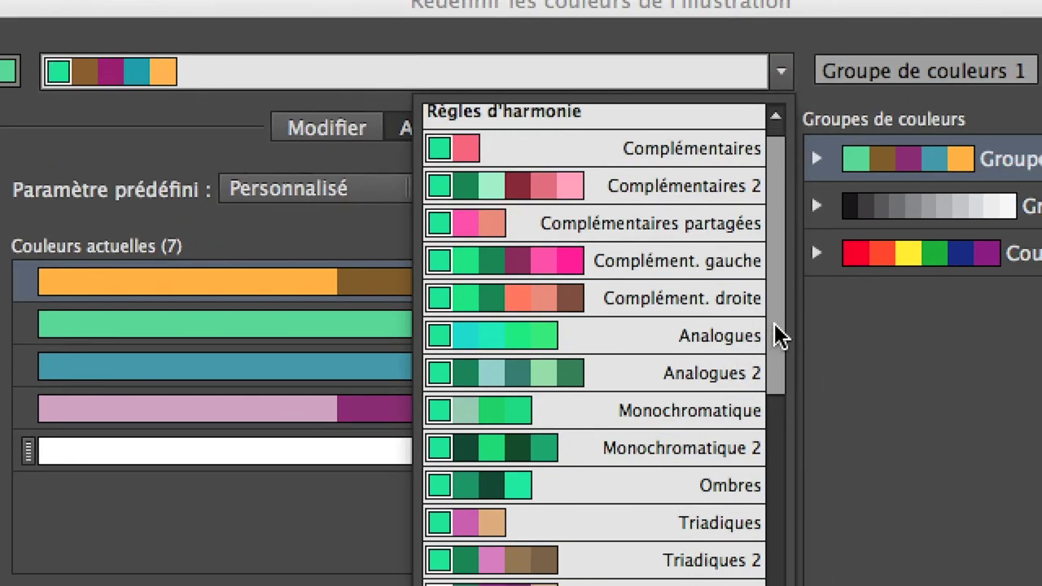
pyautogui.scroll(-2, 806, 326)
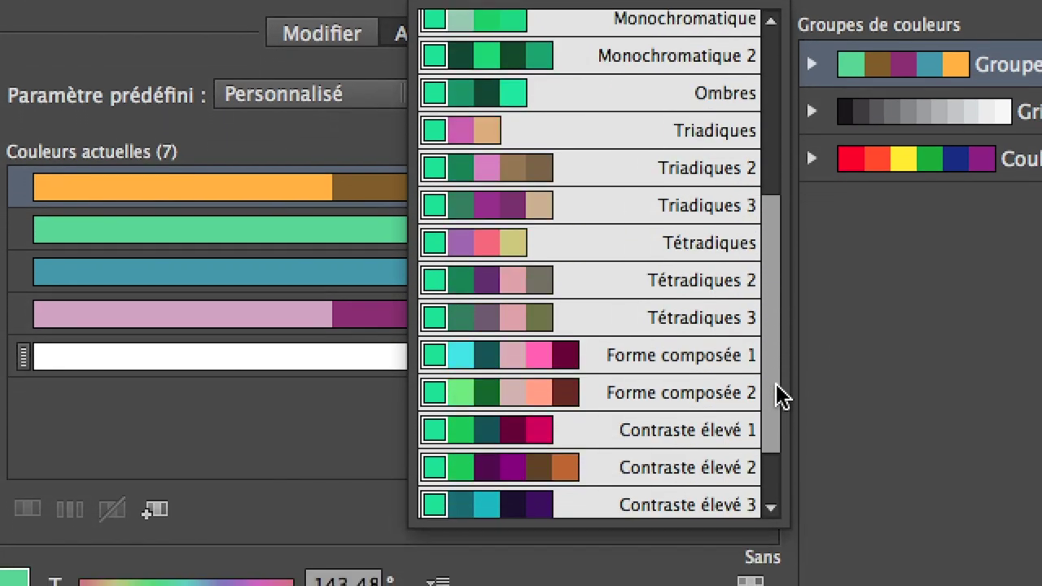
pyautogui.moveTo(777, 349)
pyautogui.mouseDown()
pyautogui.moveTo(777, 419)
pyautogui.moveTo(769, 300)
pyautogui.moveTo(780, 416)
pyautogui.mouseUp()
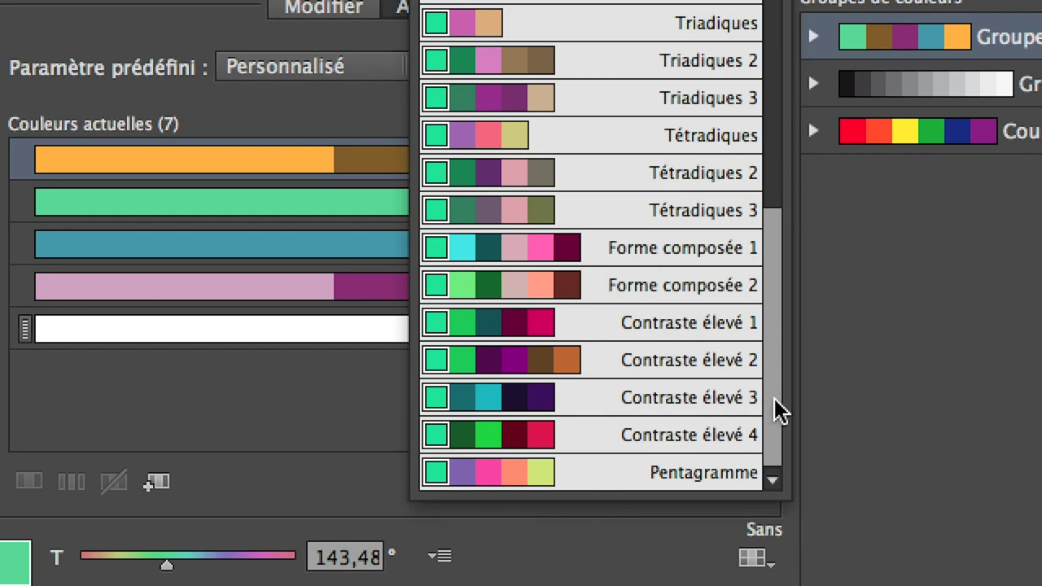
pyautogui.moveTo(778, 411); pyautogui.dragTo(778, 318)
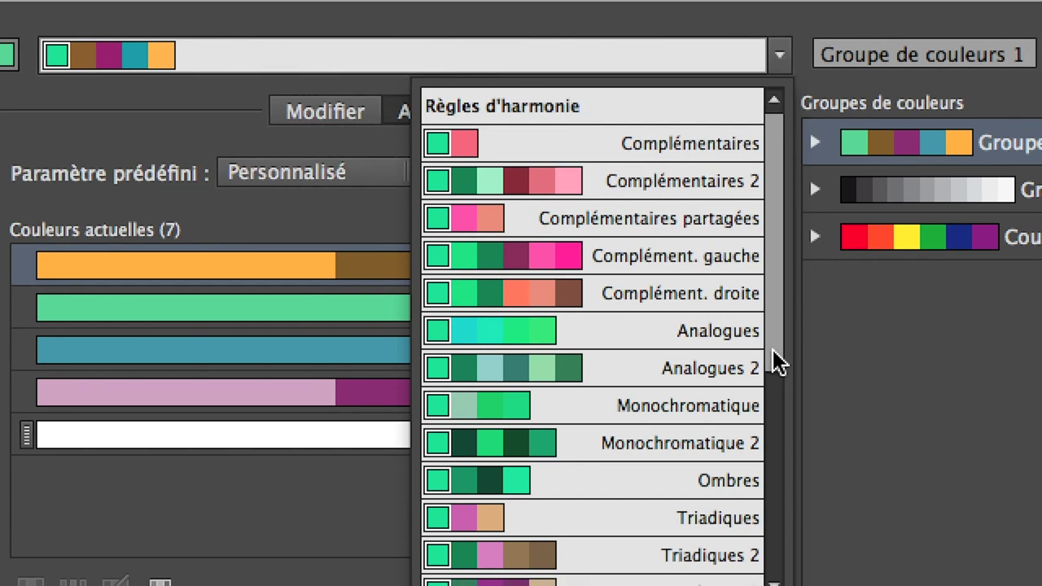
pyautogui.moveTo(774, 359); pyautogui.dragTo(780, 423)
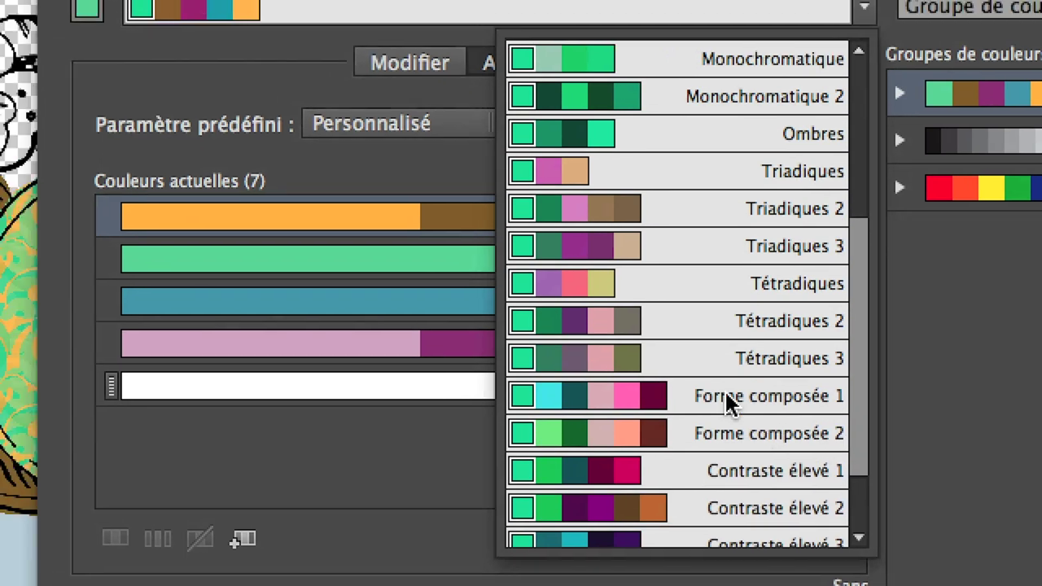
pyautogui.click(724, 399)
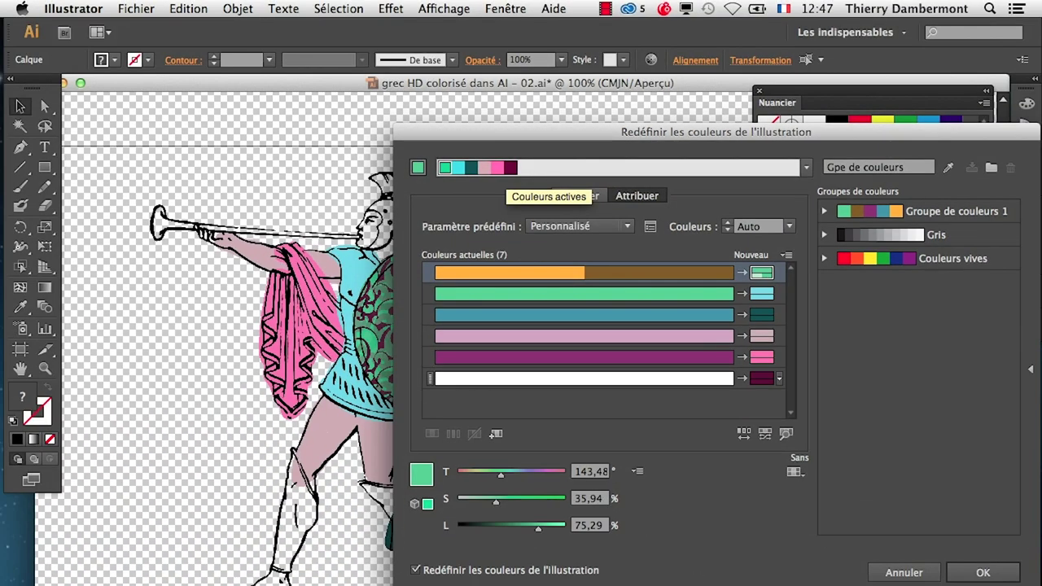
# Step: Shuffle the colours, then switch to the Contraste élevé 4 harmony
pyautogui.click(744, 435)
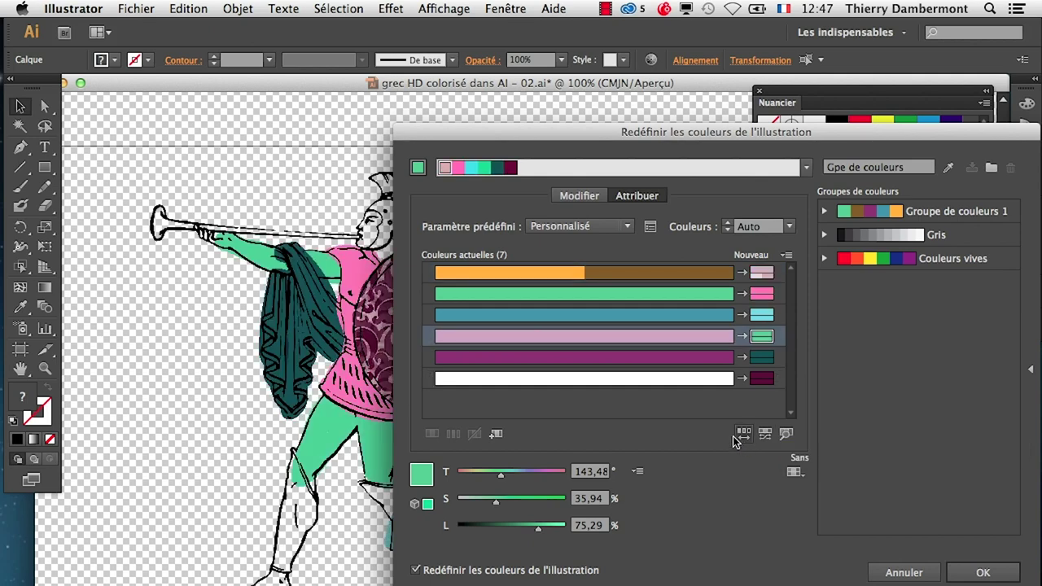
pyautogui.moveTo(568, 135); pyautogui.dragTo(656, 119)
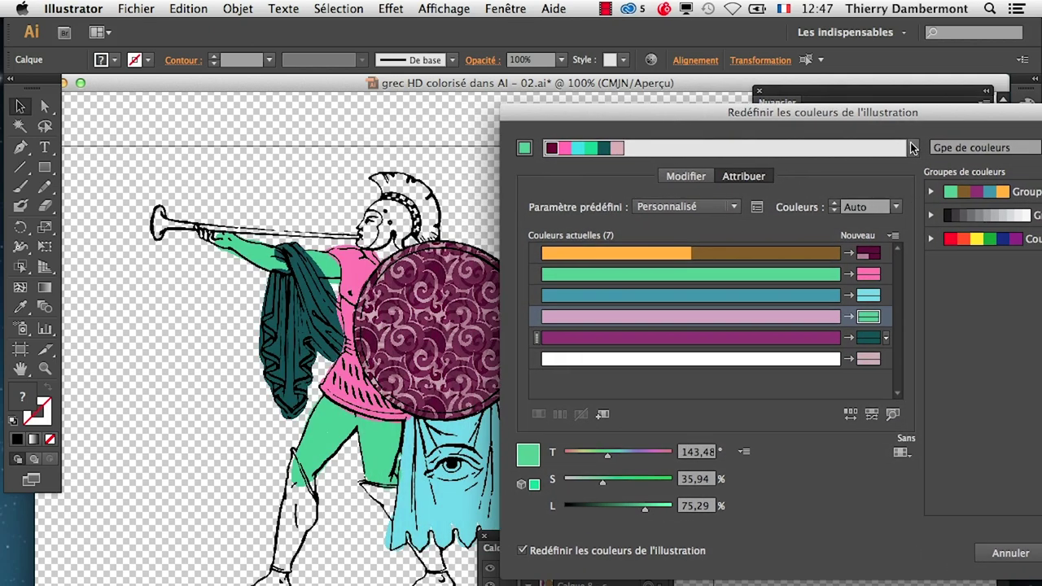
pyautogui.click(913, 148)
pyautogui.click(815, 384)
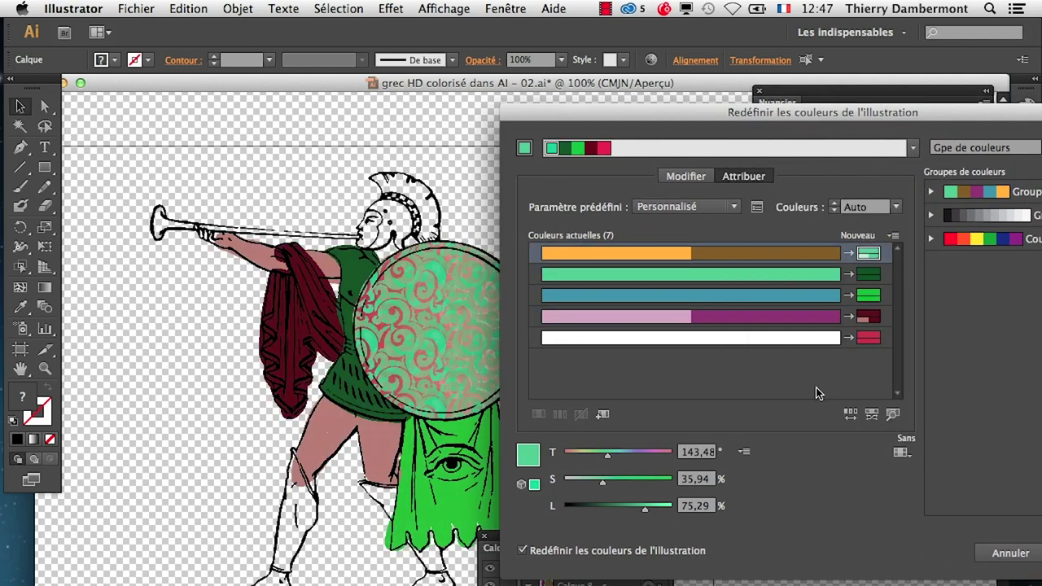
# Step: Reshuffle the Contraste élevé 4 colour order across the warrior seven times
pyautogui.click(853, 420)
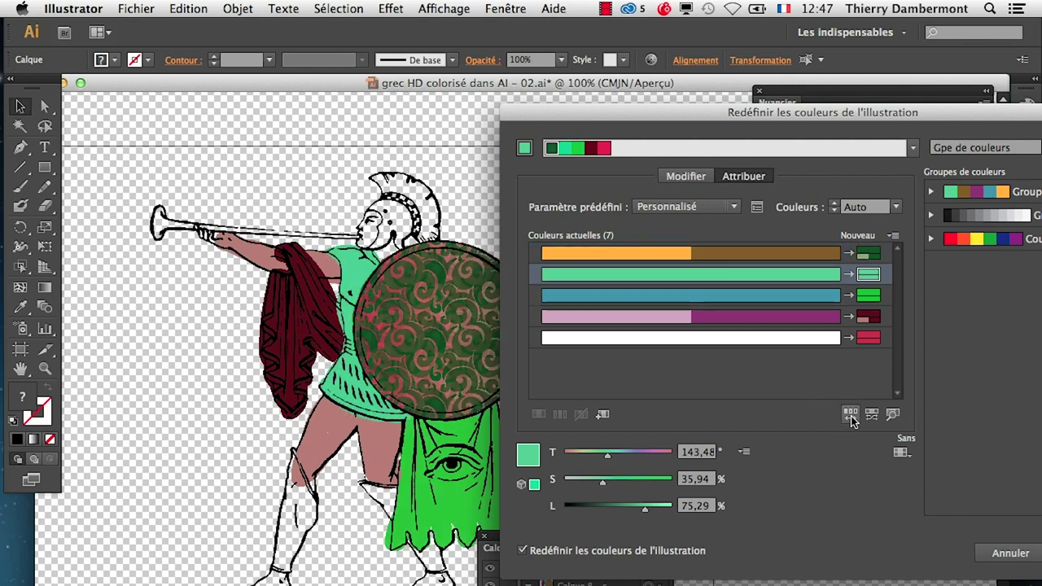
pyautogui.click(852, 419)
pyautogui.click(850, 418)
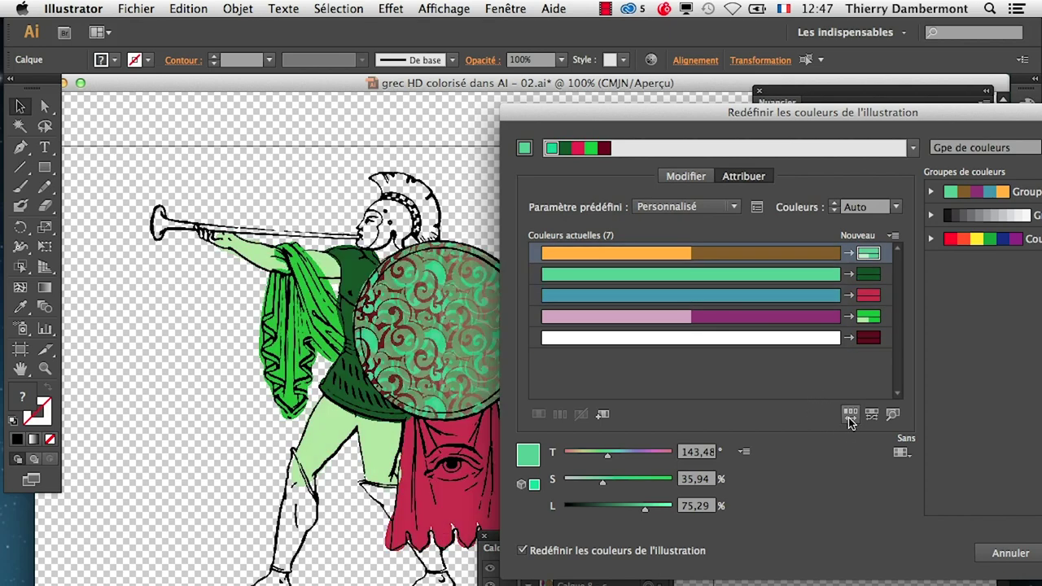
pyautogui.click(850, 419)
pyautogui.click(850, 418)
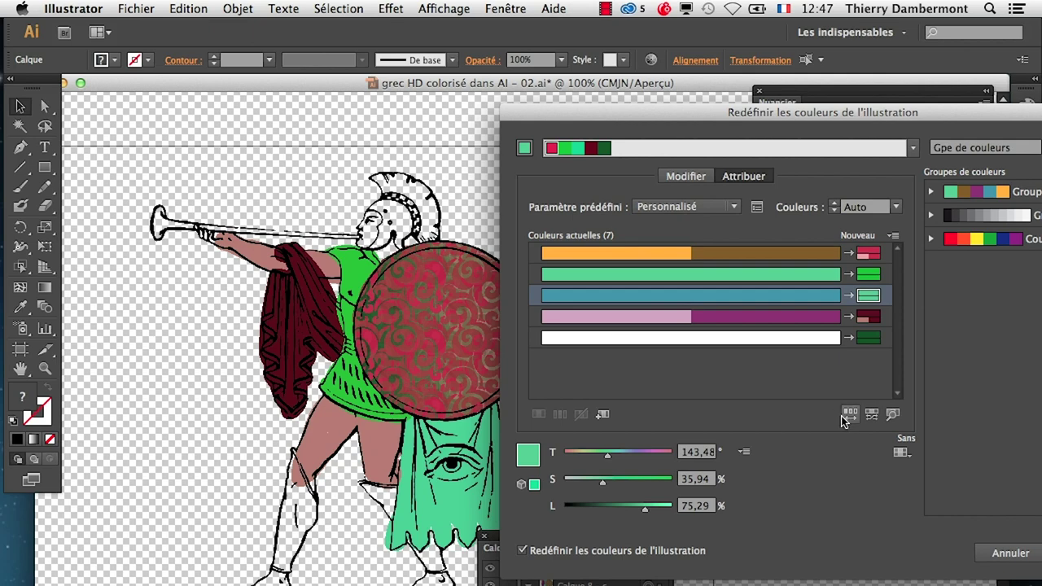
pyautogui.click(851, 419)
pyautogui.click(851, 419)
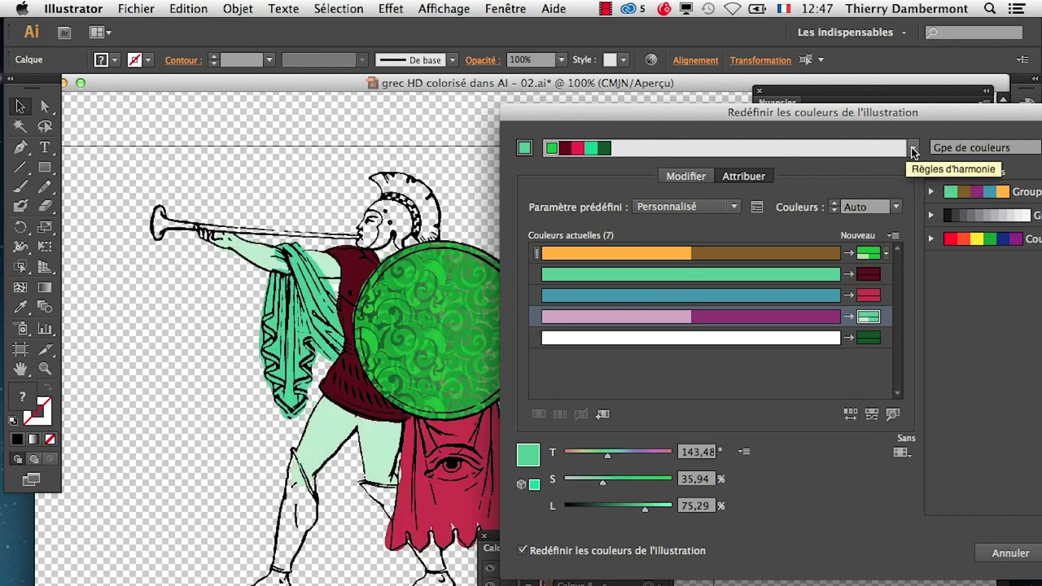
# Step: Apply the Complémentaires 2 harmony: green tunic, rose cloak, mint cape
pyautogui.click(912, 147)
pyautogui.scroll(5, 907, 220)
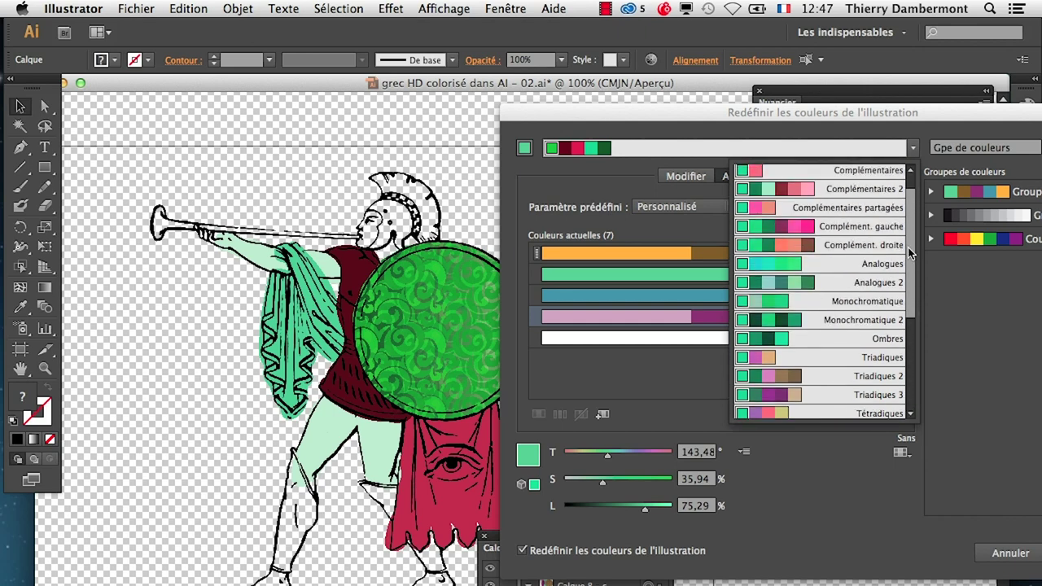
pyautogui.click(847, 216)
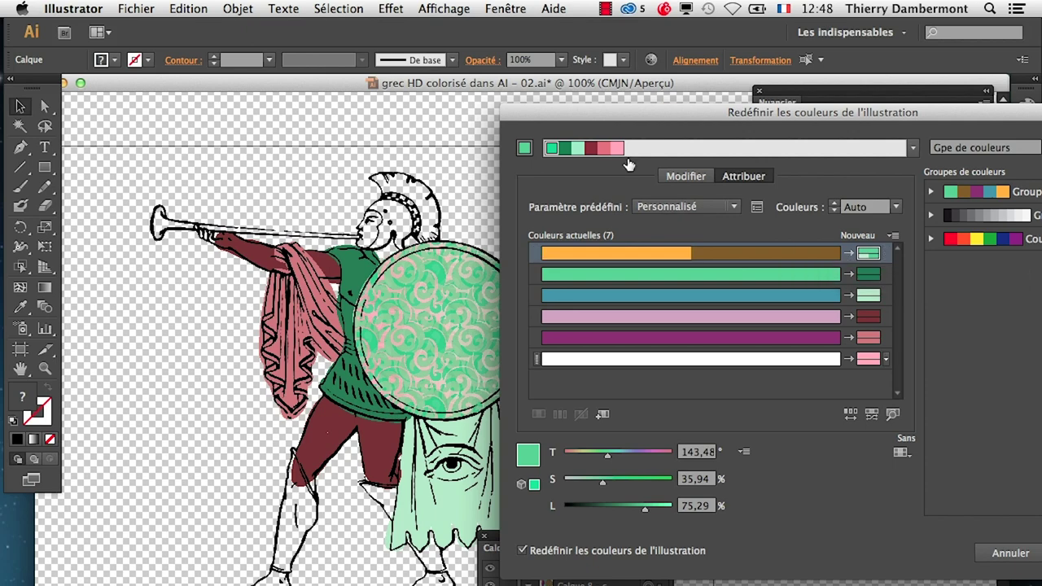
# Step: Discard the trial, put teal first in its colour group, and recolour from that group
pyautogui.click(1008, 562)
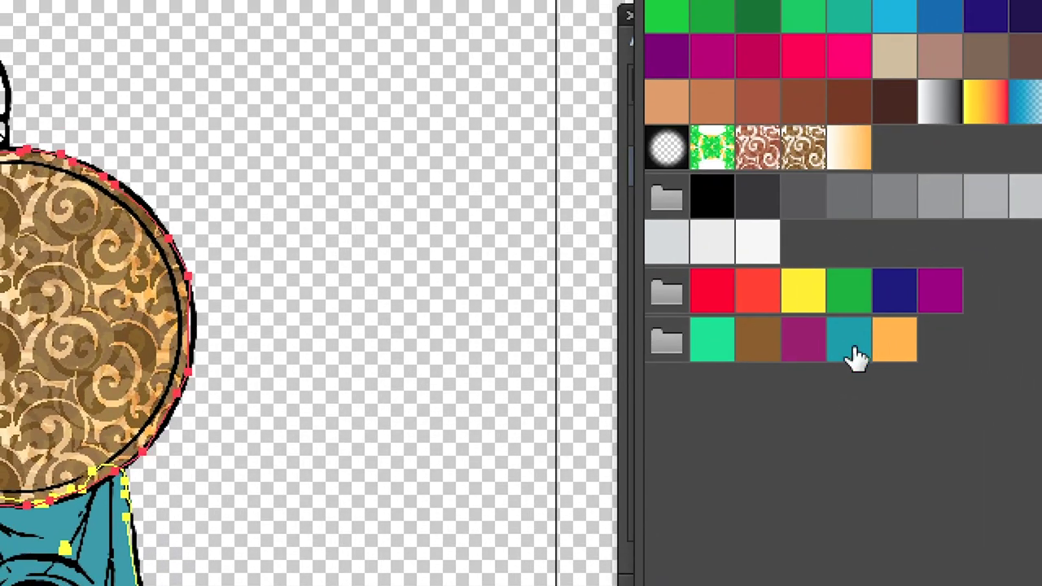
pyautogui.moveTo(855, 358); pyautogui.dragTo(693, 342)
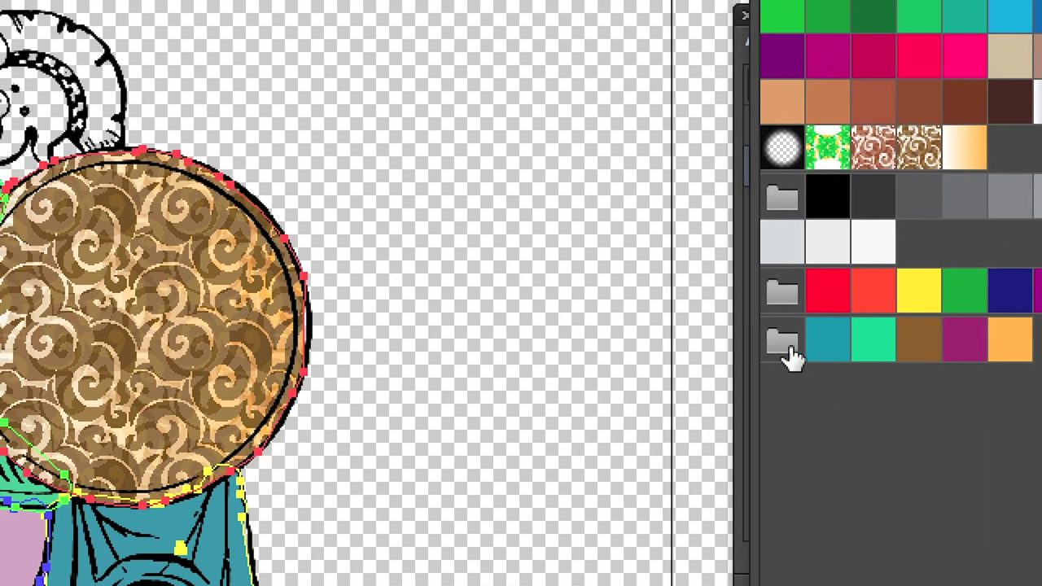
pyautogui.click(727, 323)
pyautogui.click(879, 477)
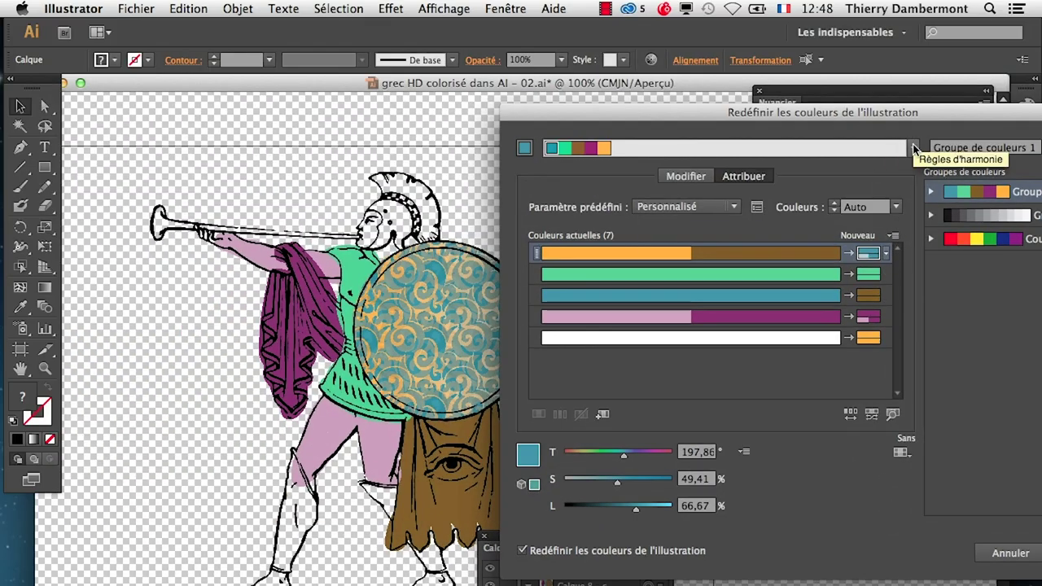
# Step: Apply the Complément. droite harmony: pale blue tunic, tan drape, dark-teal cape
pyautogui.click(915, 148)
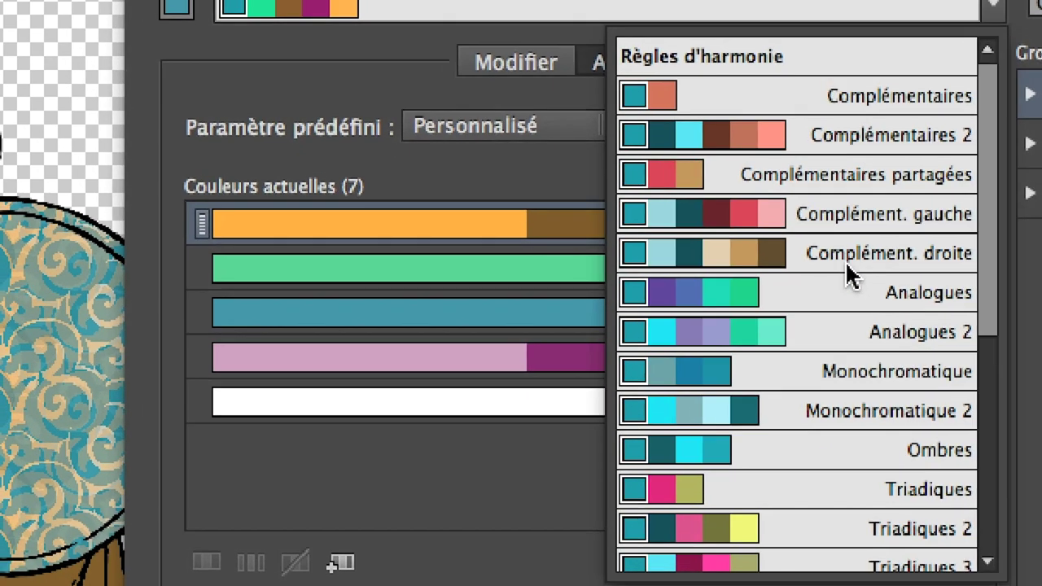
pyautogui.click(835, 289)
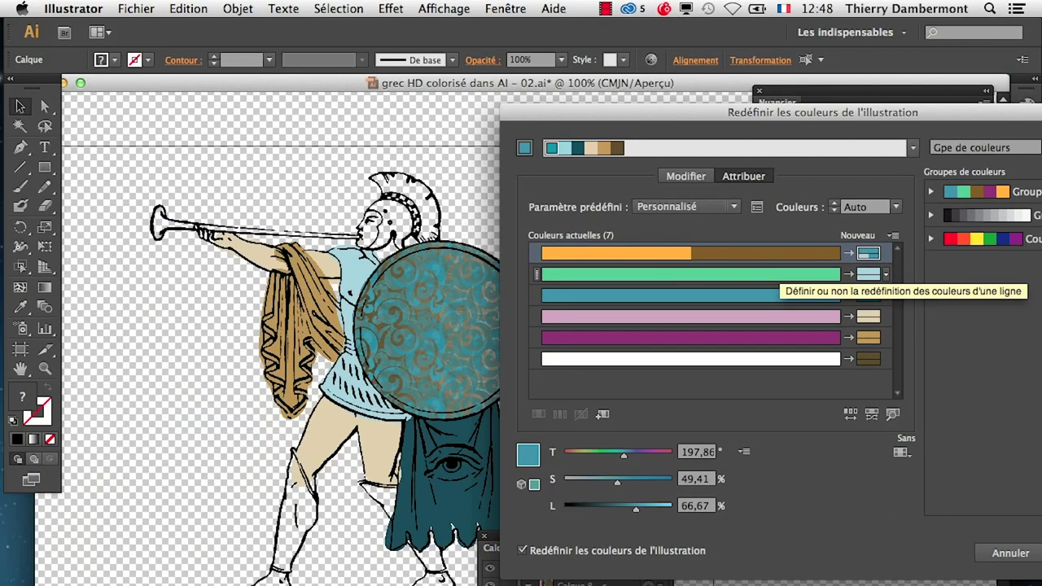
pyautogui.moveTo(596, 106)
pyautogui.mouseDown()
pyautogui.moveTo(725, 119)
pyautogui.moveTo(542, 98)
pyautogui.mouseUp()
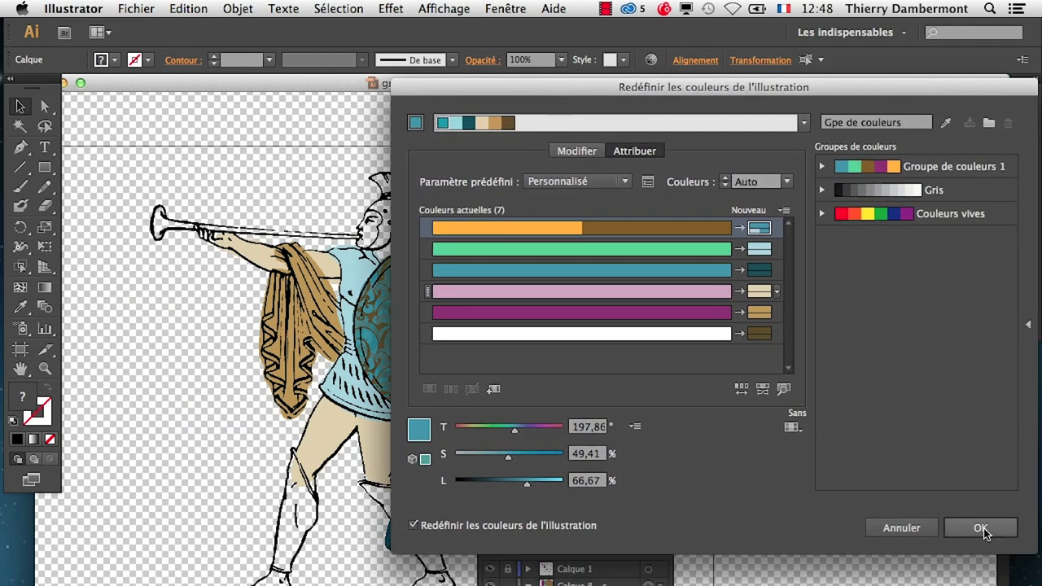
pyautogui.click(981, 529)
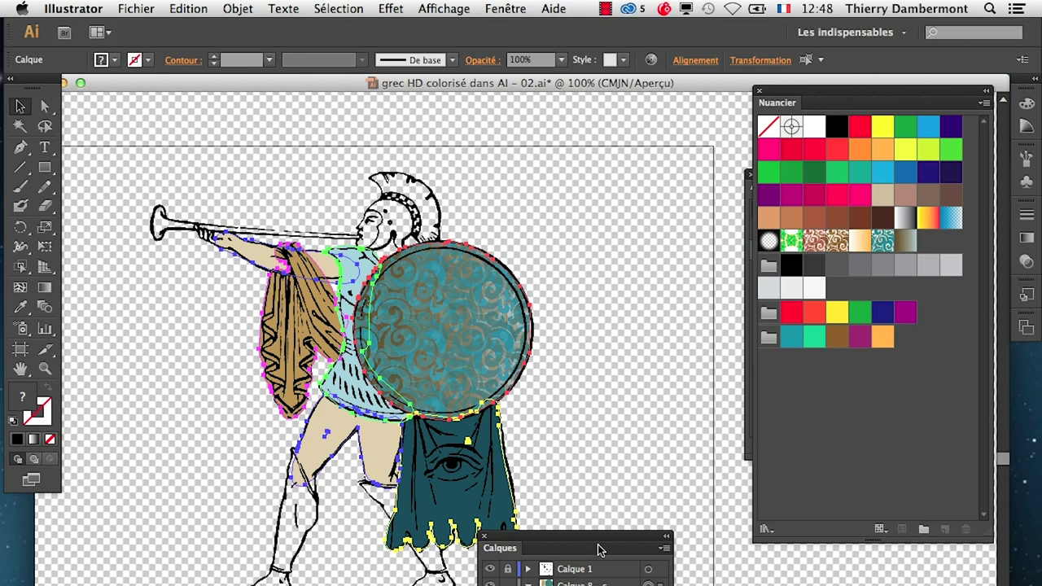
# Step: Duplicate Calque 8 - copie as Calque 8 - copie 2, hiding and locking the earlier layers
pyautogui.moveTo(558, 545)
pyautogui.mouseDown()
pyautogui.moveTo(649, 386)
pyautogui.moveTo(635, 211)
pyautogui.mouseUp()
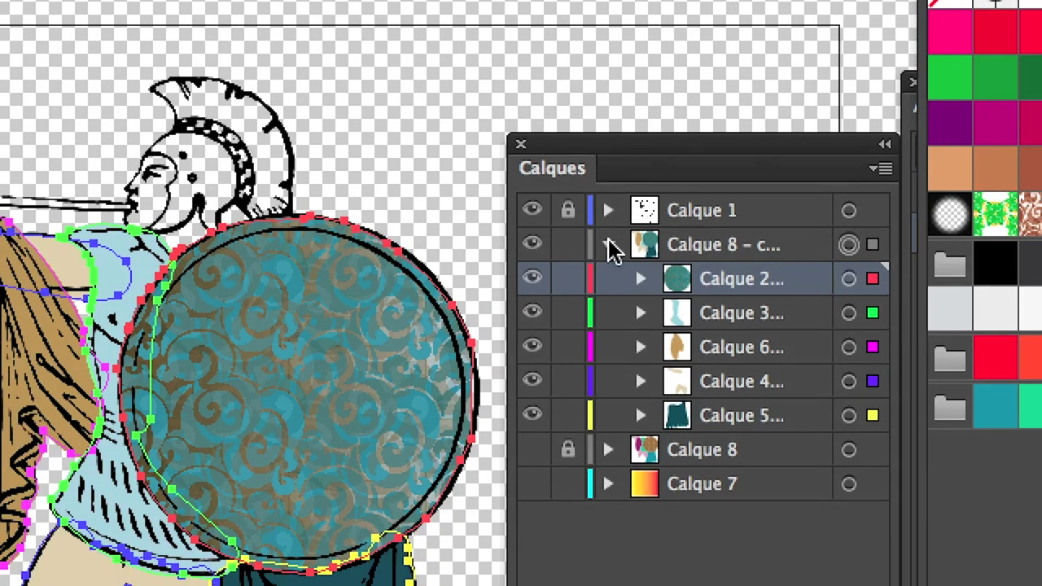
pyautogui.click(561, 303)
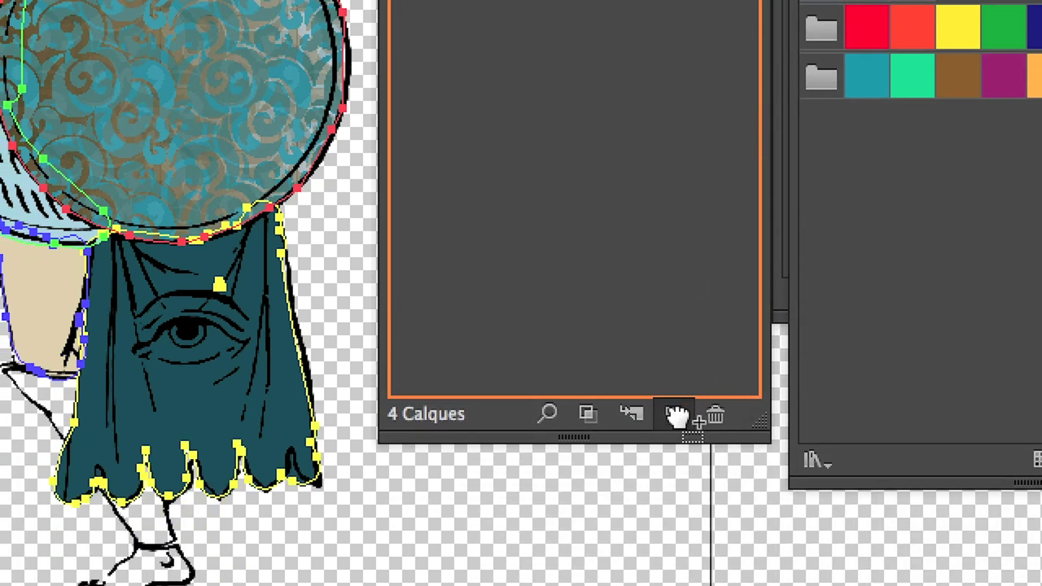
pyautogui.moveTo(680, 392); pyautogui.dragTo(667, 462)
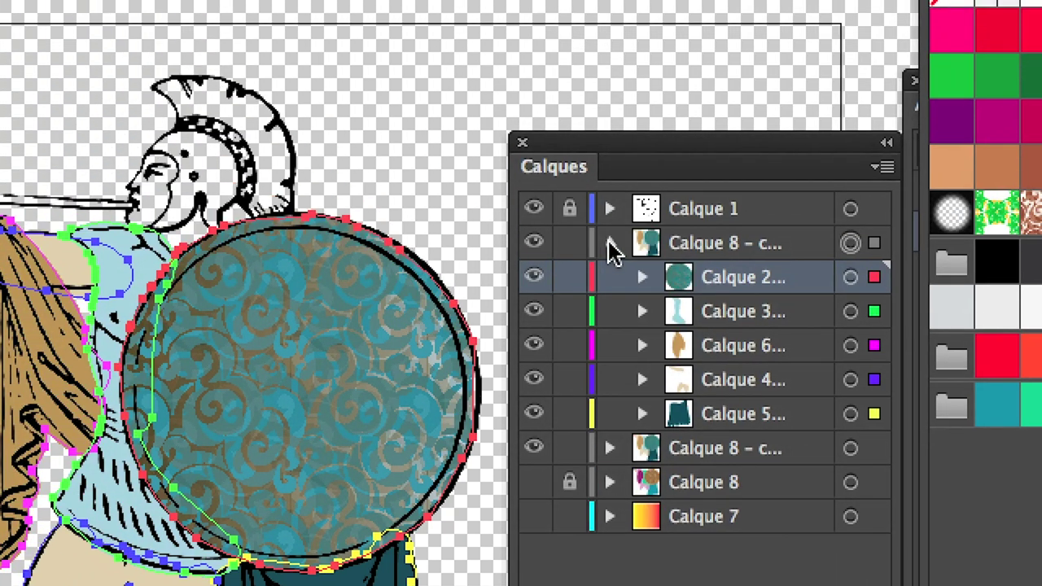
pyautogui.click(610, 243)
pyautogui.click(533, 276)
pyautogui.click(569, 277)
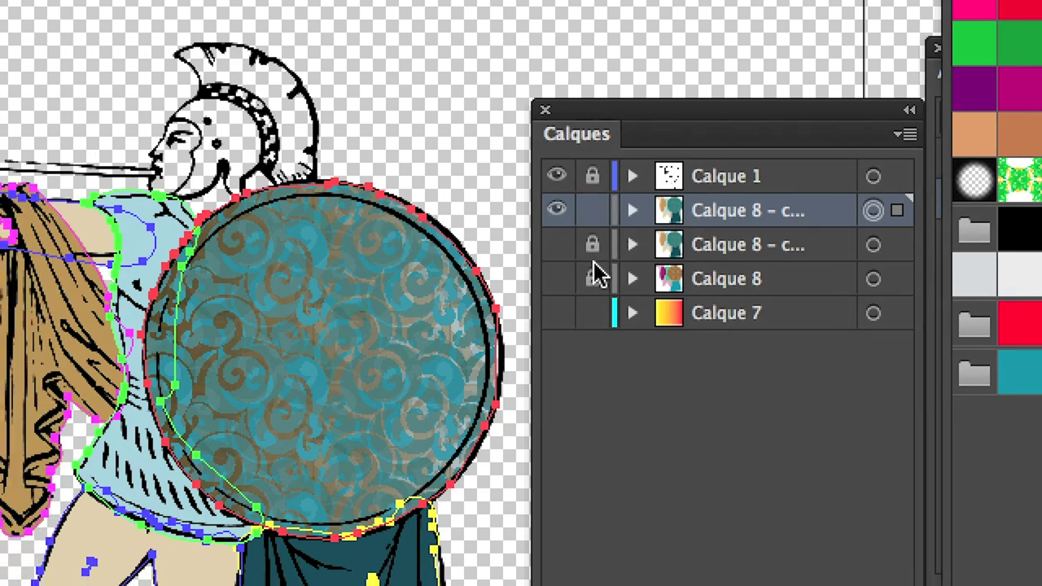
pyautogui.click(593, 278)
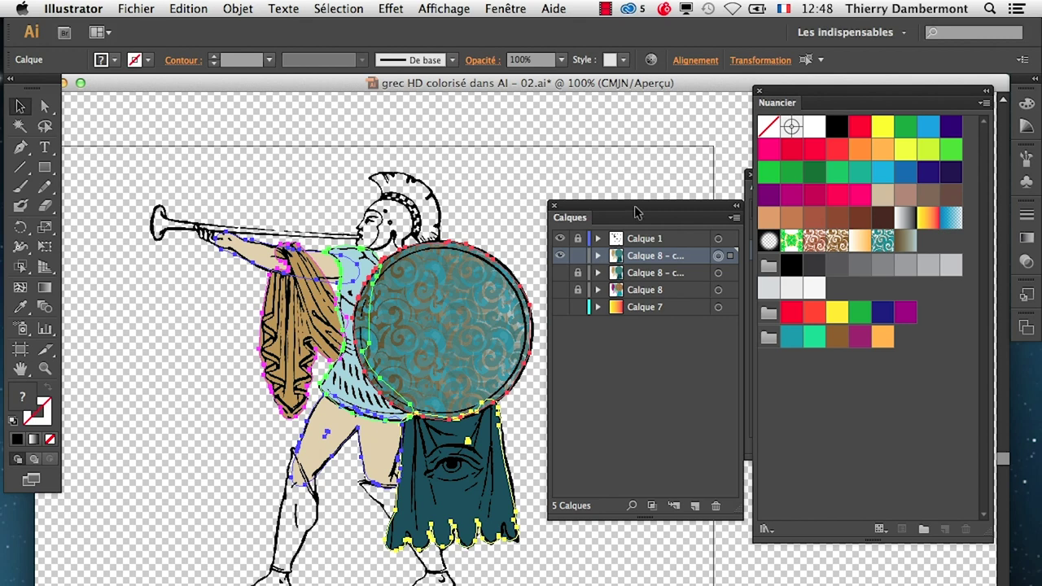
# Step: Select the shield path and widen the Layers panel to show it in Calque 2
pyautogui.moveTo(635, 213); pyautogui.dragTo(153, 475)
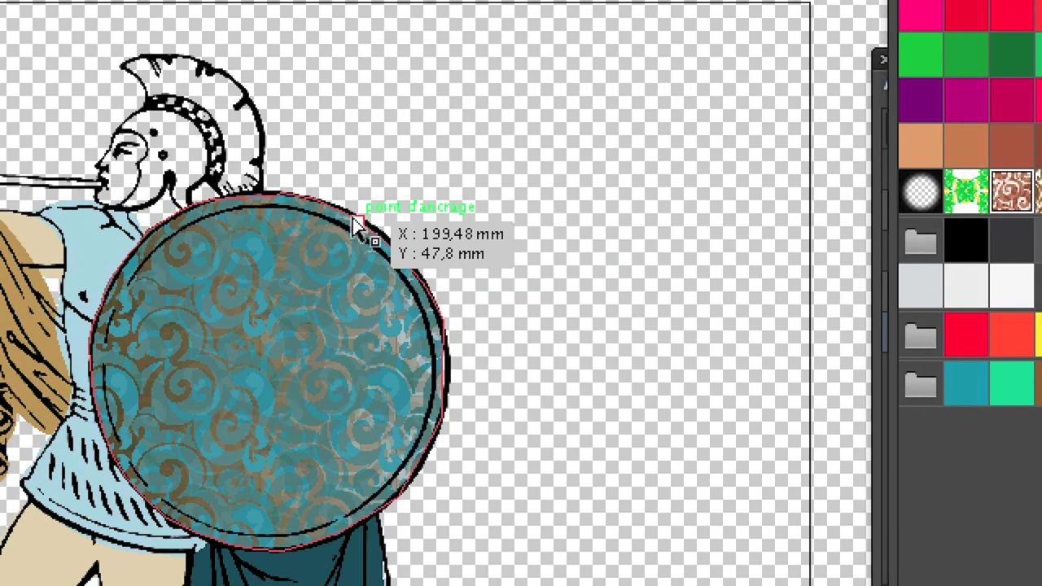
pyautogui.click(326, 234)
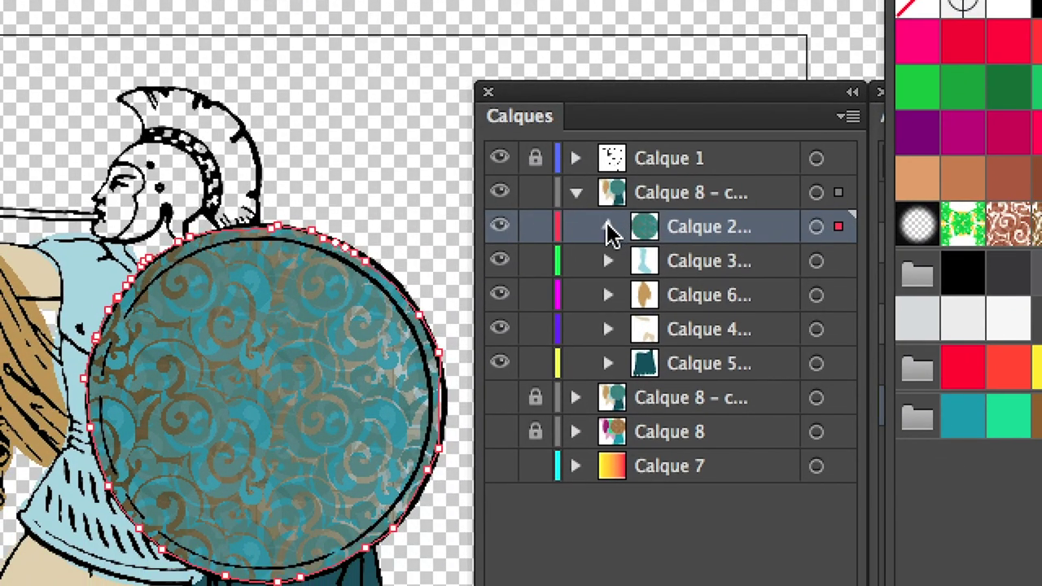
pyautogui.click(609, 227)
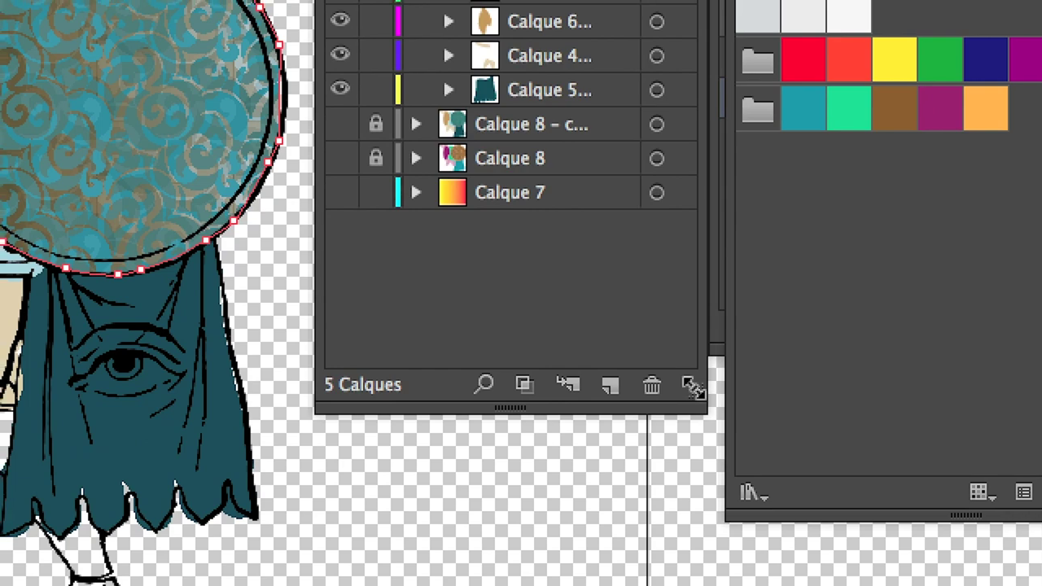
pyautogui.moveTo(693, 390); pyautogui.dragTo(765, 347)
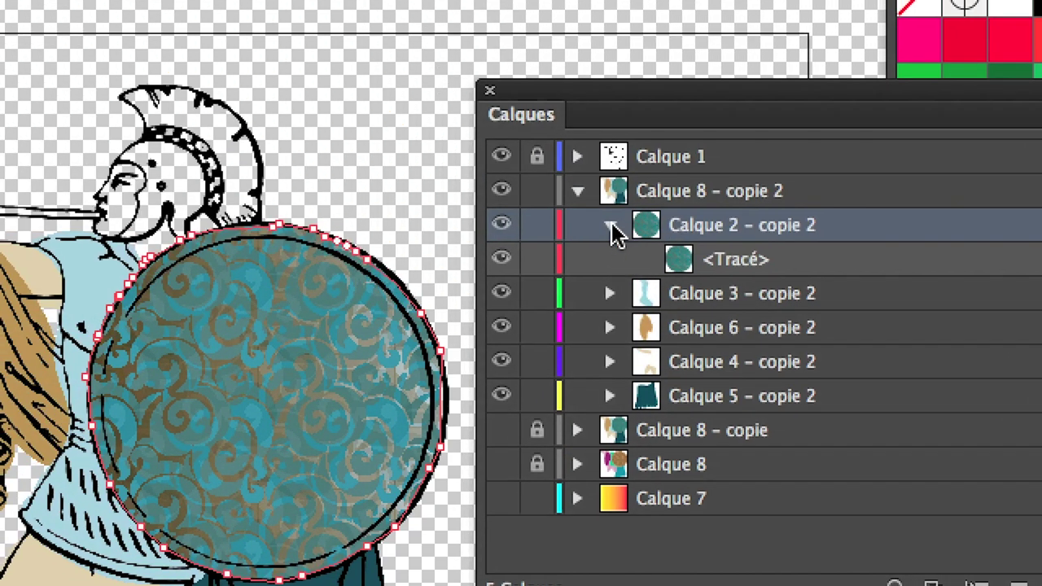
pyautogui.click(586, 210)
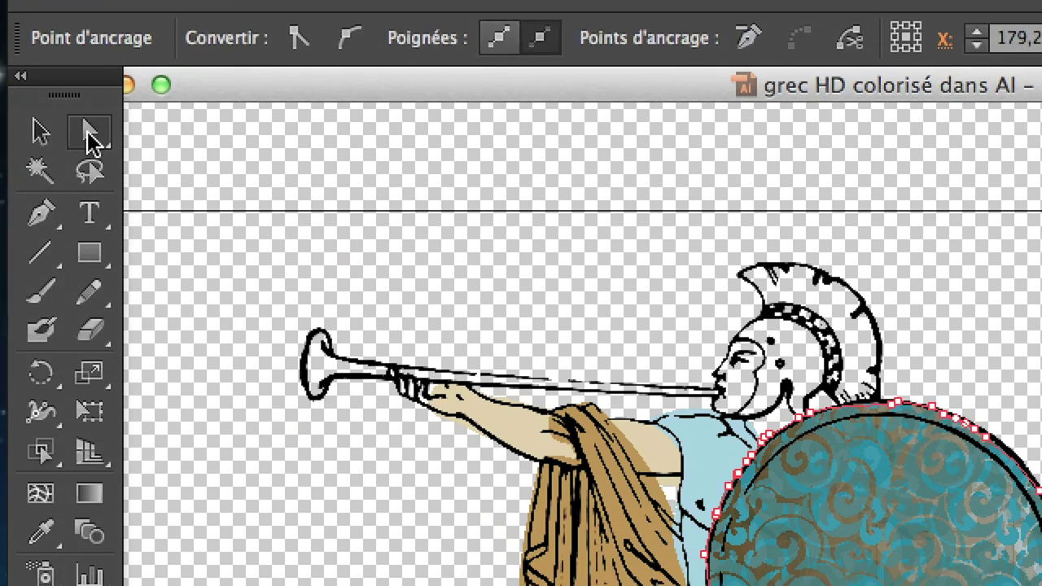
# Step: Scale only the shield's swirl pattern to 50%, keeping the shield's own size
pyautogui.moveTo(98, 134); pyautogui.dragTo(122, 171)
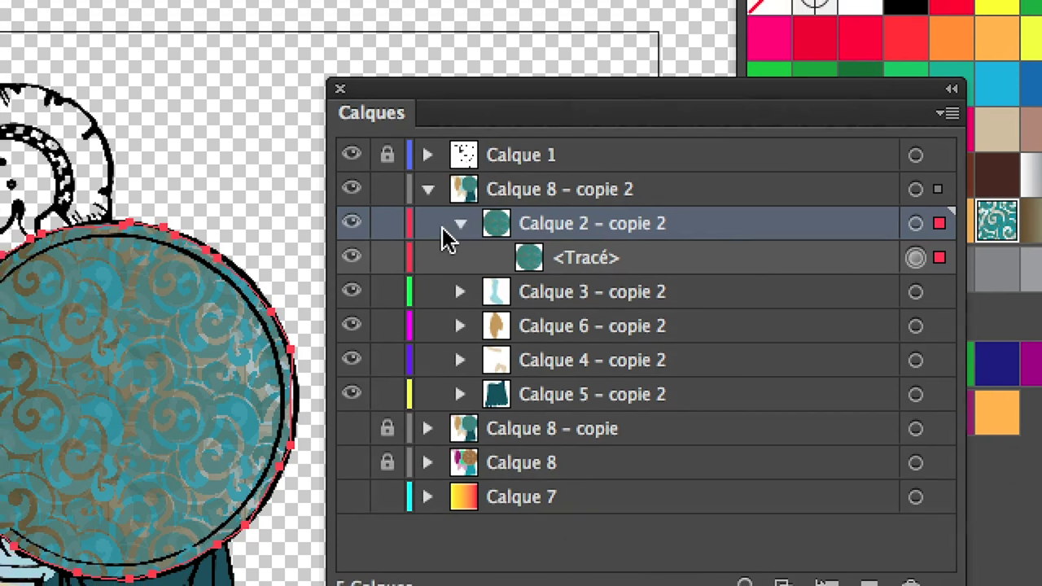
pyautogui.click(448, 227)
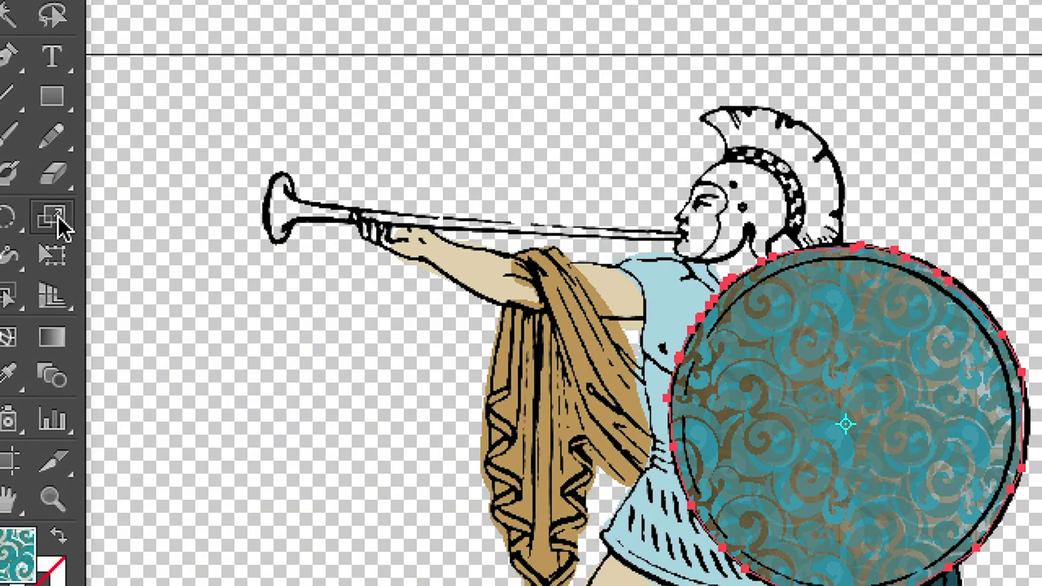
pyautogui.doubleClick(58, 217)
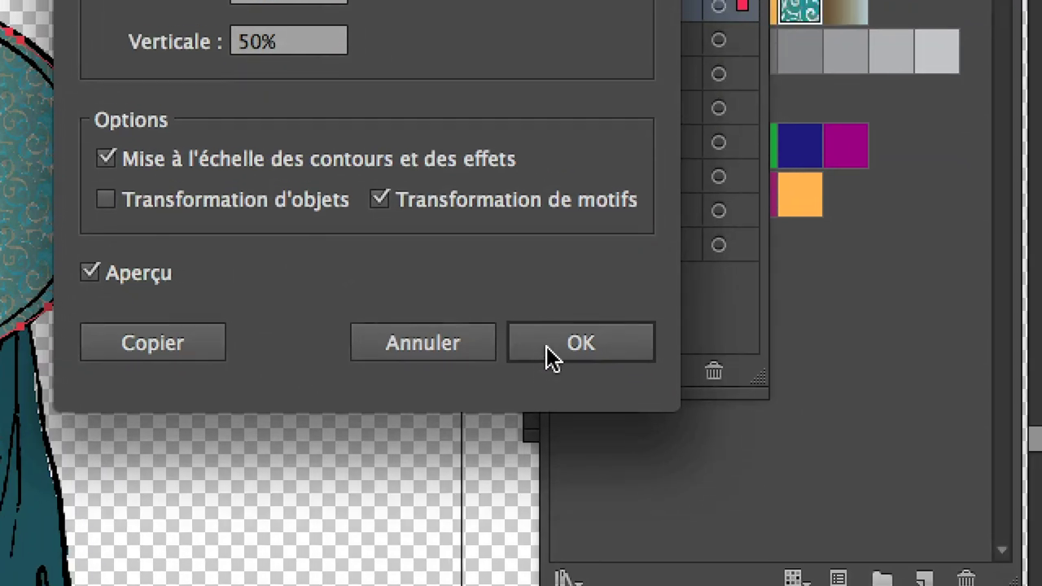
pyautogui.click(551, 354)
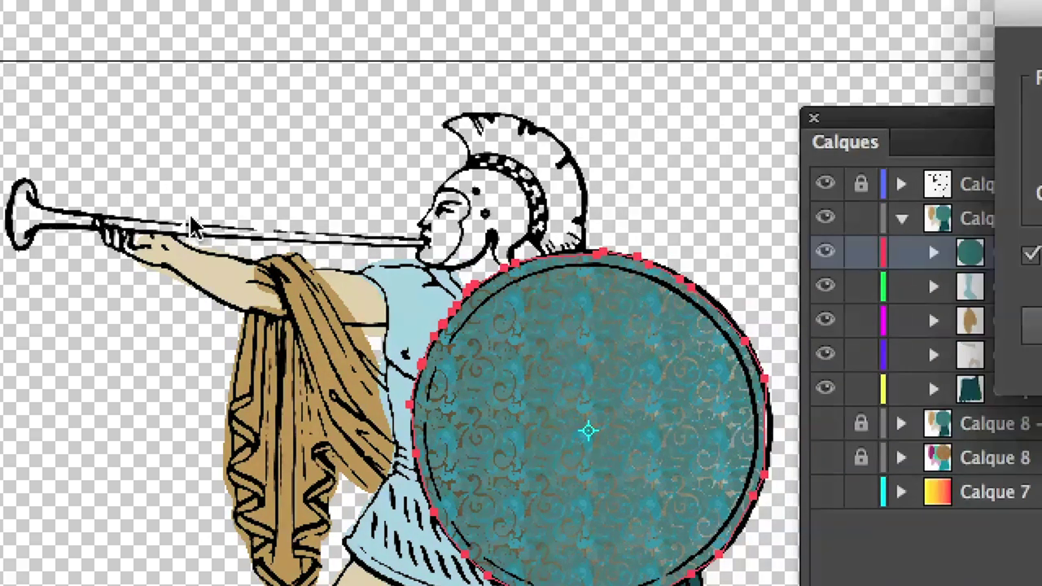
# Step: Rotate only the shield's swirl pattern by 64°, leaving the shield unturned
pyautogui.press('Return')
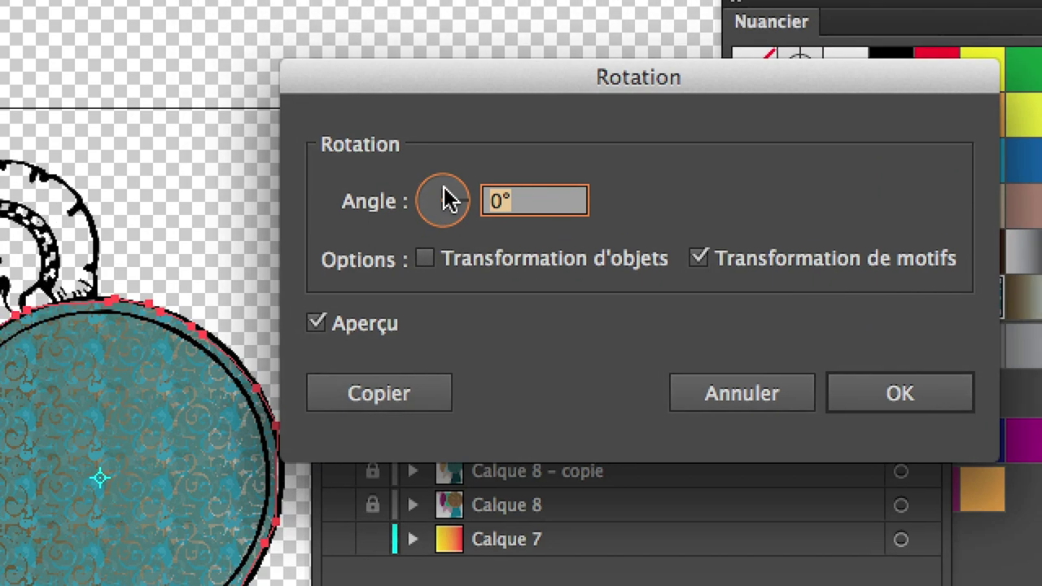
pyautogui.moveTo(444, 201)
pyautogui.mouseDown()
pyautogui.moveTo(440, 222)
pyautogui.moveTo(454, 209)
pyautogui.moveTo(442, 193)
pyautogui.moveTo(439, 206)
pyautogui.moveTo(457, 207)
pyautogui.moveTo(451, 197)
pyautogui.moveTo(446, 208)
pyautogui.moveTo(448, 197)
pyautogui.mouseUp()
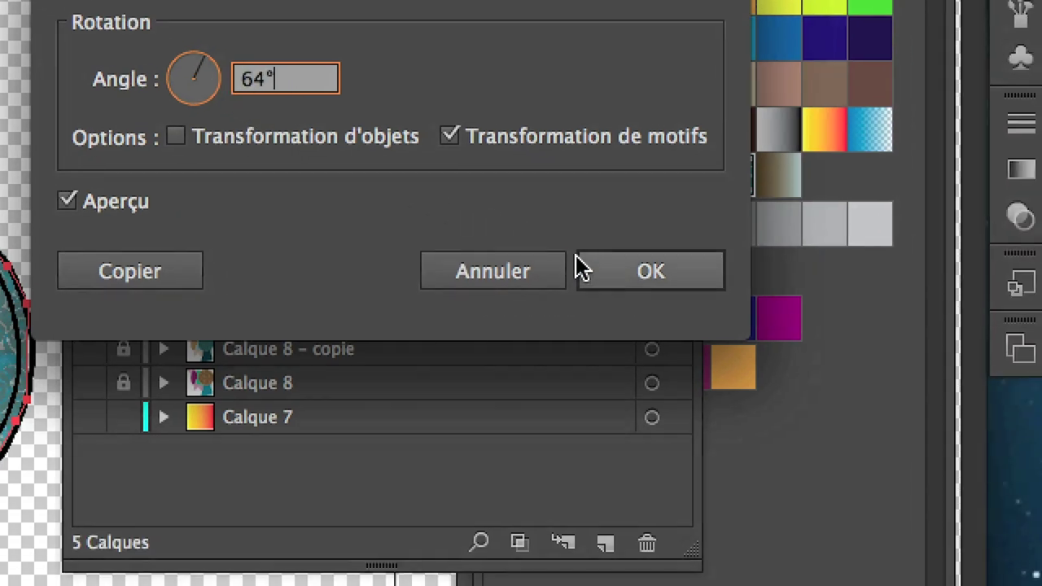
pyautogui.click(585, 270)
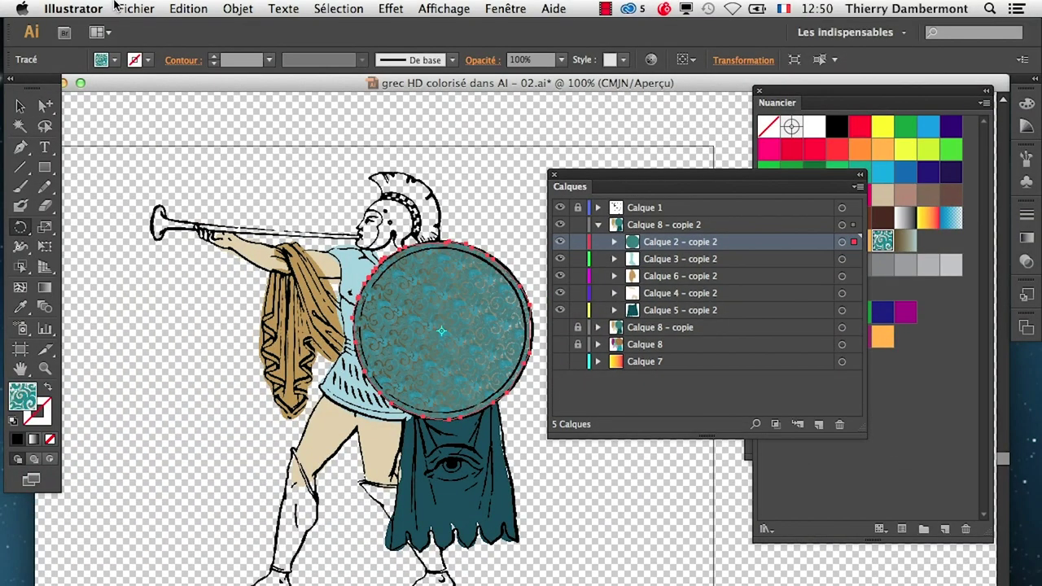
pyautogui.click(119, 8)
# Step: Save the artwork as grec HD colorisé dans AI - 03.ai with the default Illustrator options
pyautogui.click(185, 147)
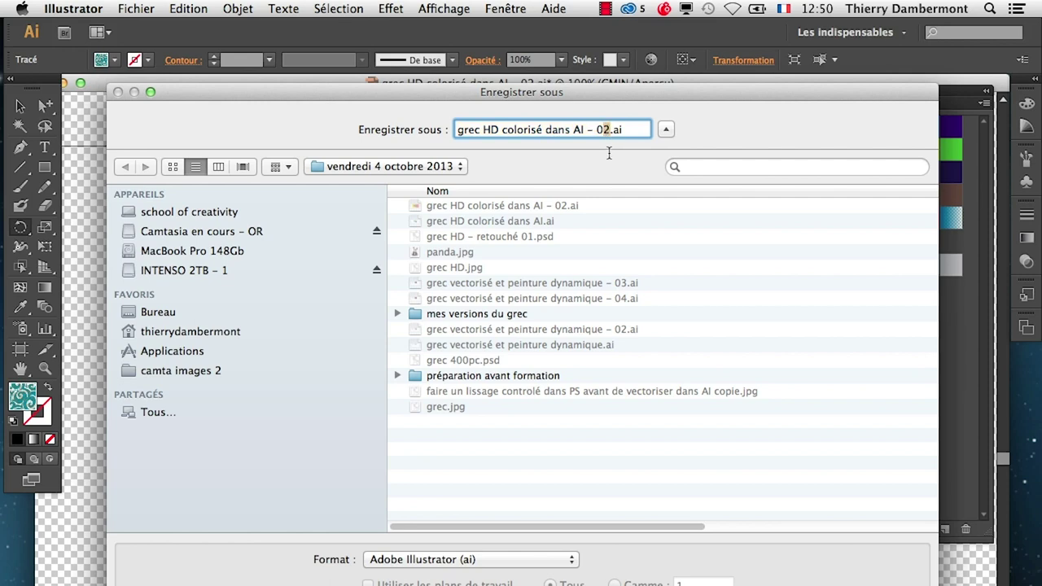
pyautogui.press('Return')
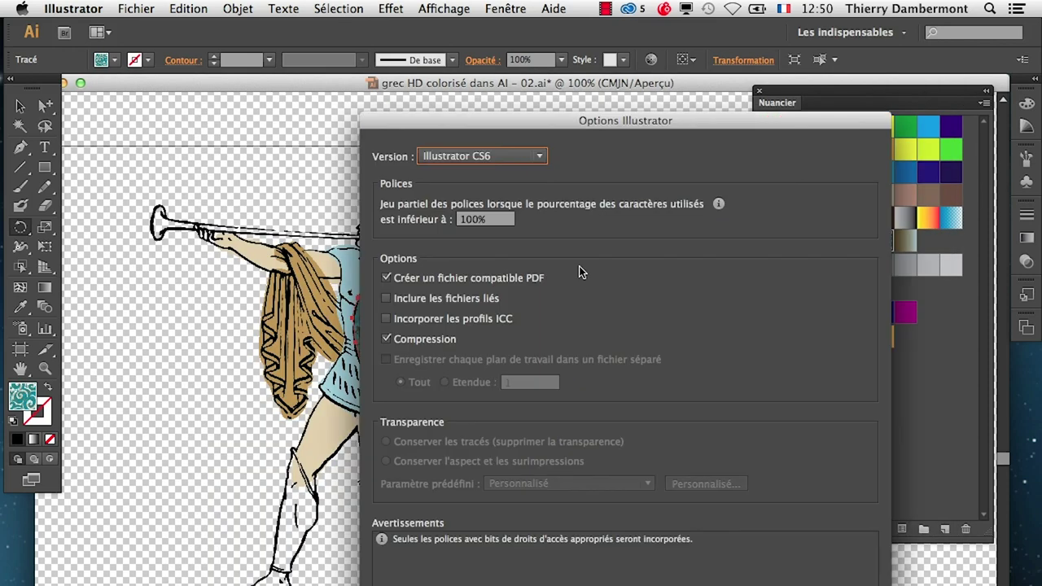
pyautogui.press('Return')
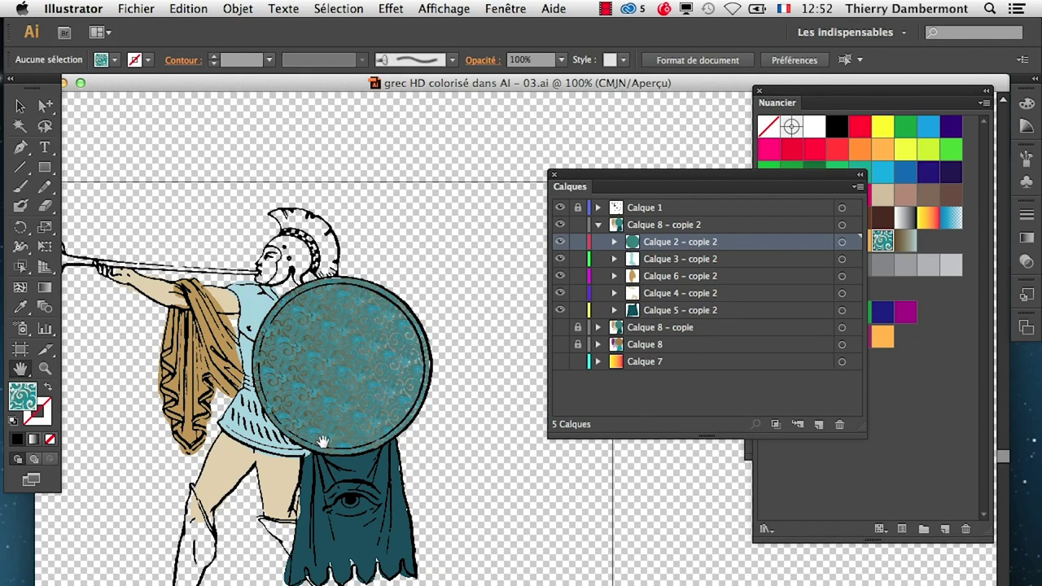
# Step: Zoom to 150% on the warrior's head and shield, moving the Layers panel aside
pyautogui.moveTo(429, 408); pyautogui.dragTo(347, 385)
pyautogui.press('super+plus')
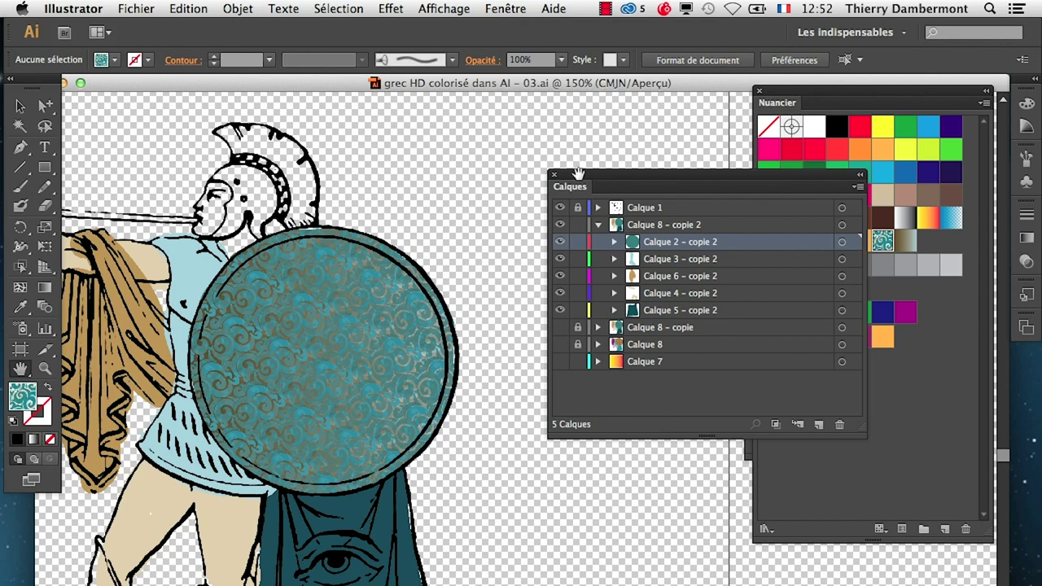
pyautogui.moveTo(577, 174); pyautogui.dragTo(478, 506)
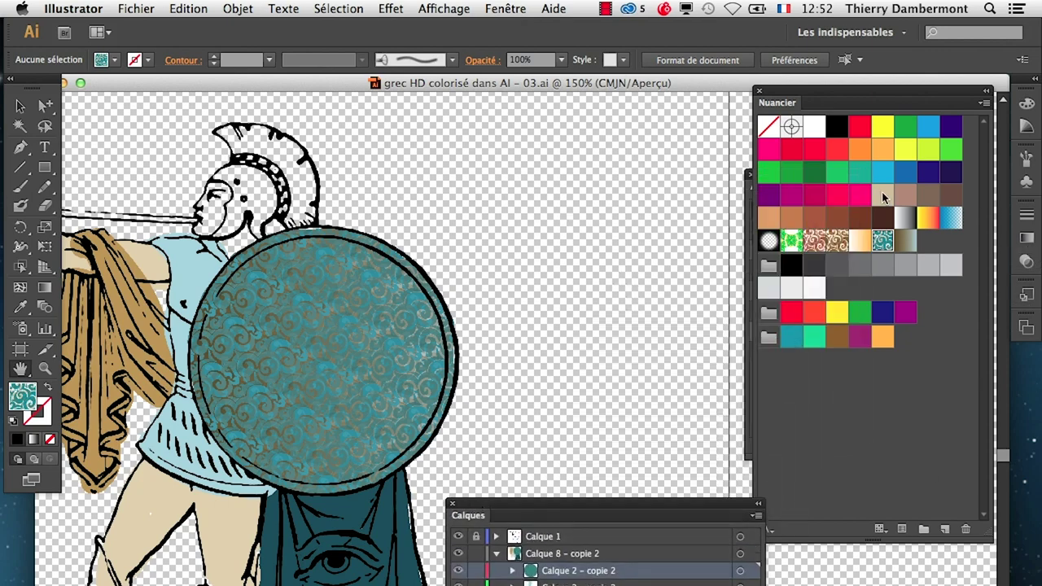
# Step: Float the Appearance panel over the canvas and select the shield to show its pattern-over-gradient fills
pyautogui.click(505, 8)
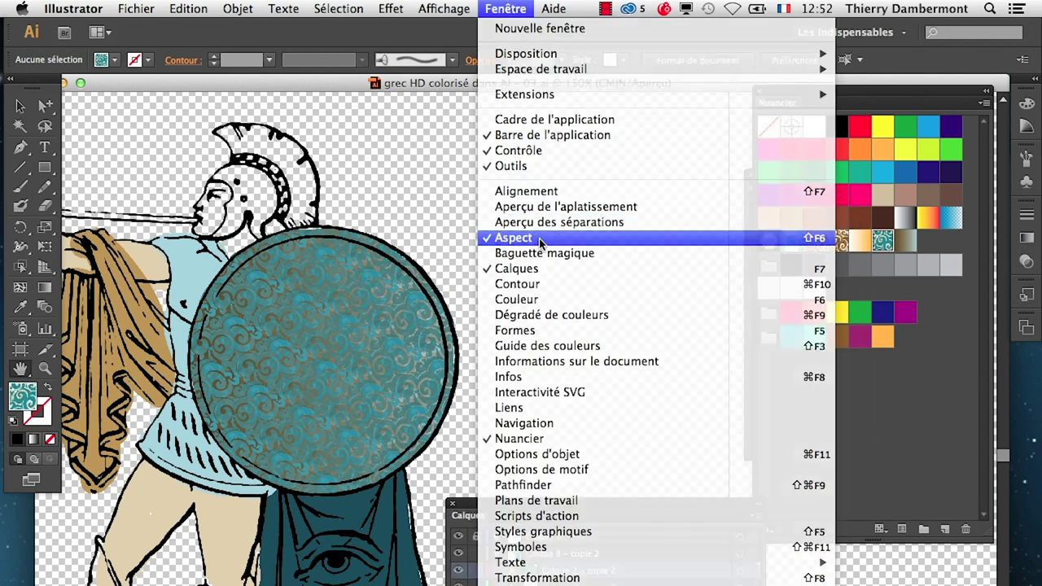
pyautogui.click(539, 242)
pyautogui.click(508, 10)
pyautogui.click(846, 176)
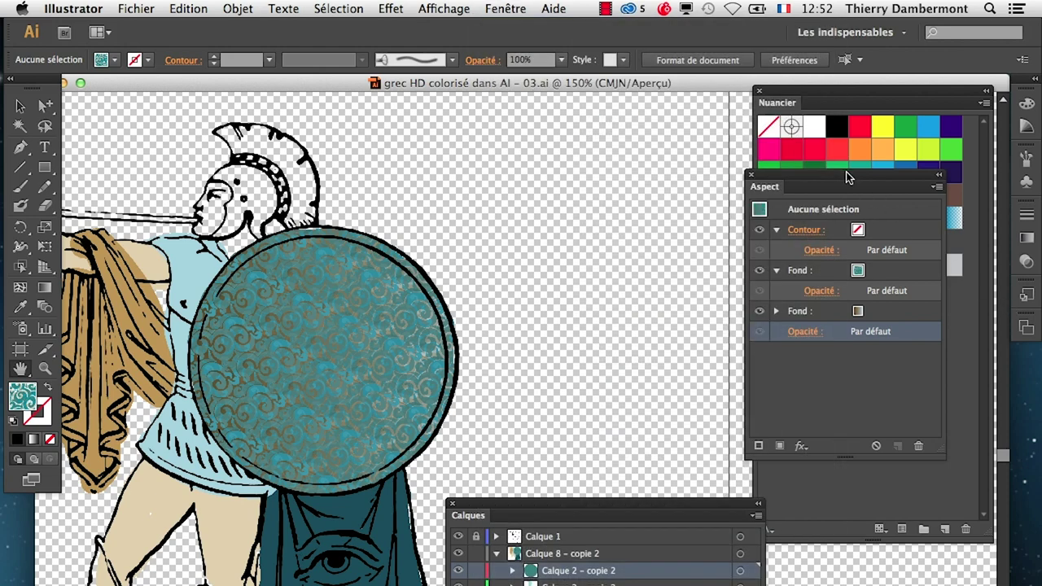
pyautogui.moveTo(830, 176)
pyautogui.mouseDown()
pyautogui.moveTo(575, 127)
pyautogui.moveTo(592, 124)
pyautogui.mouseUp()
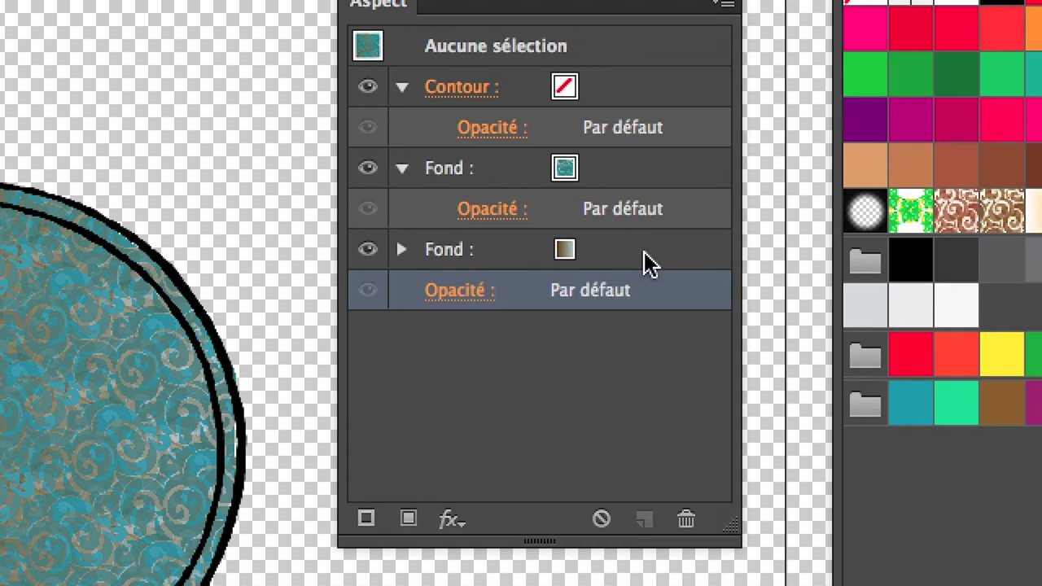
pyautogui.click(647, 255)
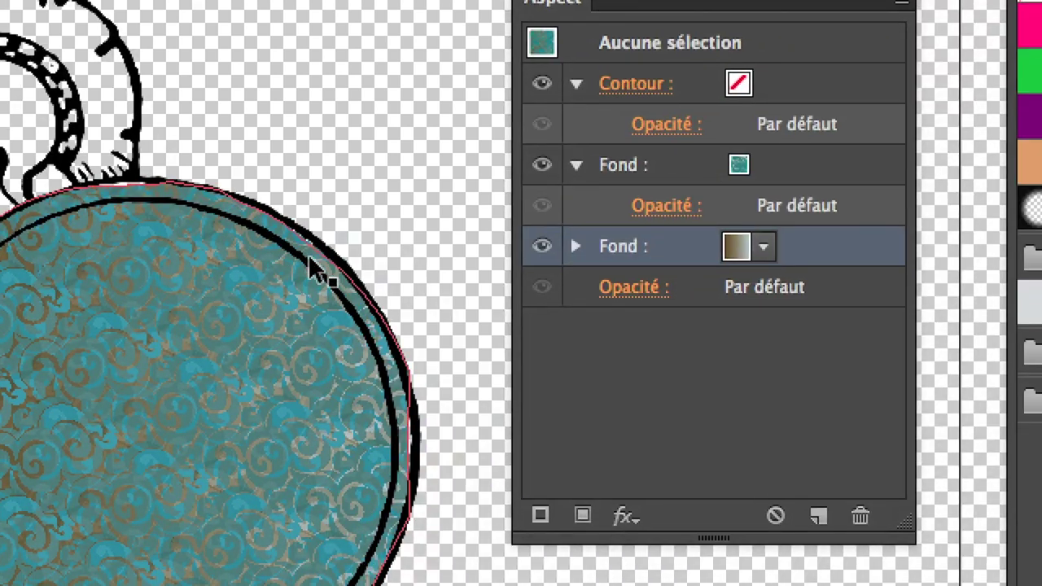
pyautogui.click(310, 259)
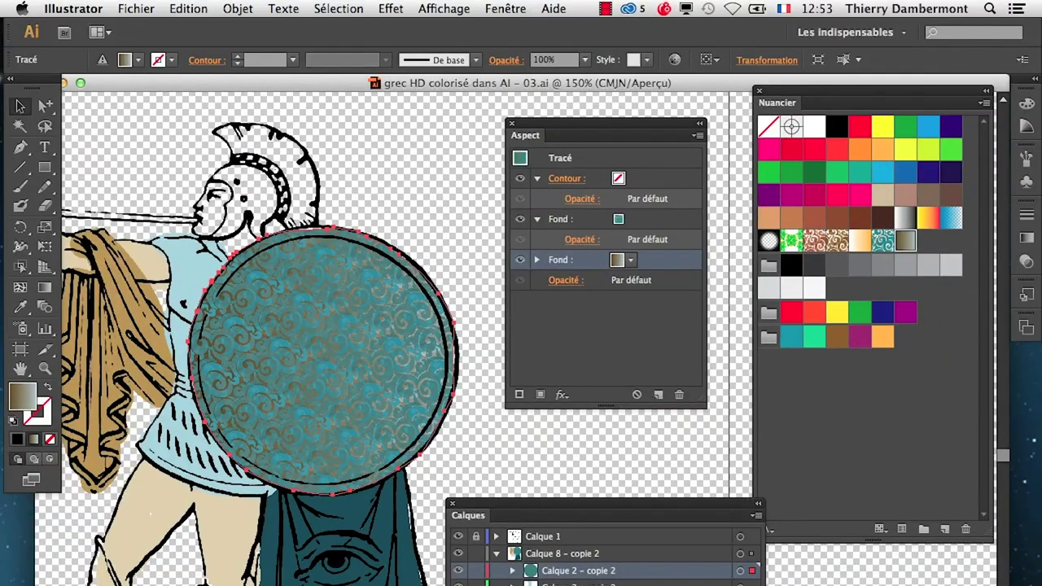
# Step: Scale the shield's targeted gradient fill to 200% with the Scale dialog
pyautogui.doubleClick(49, 229)
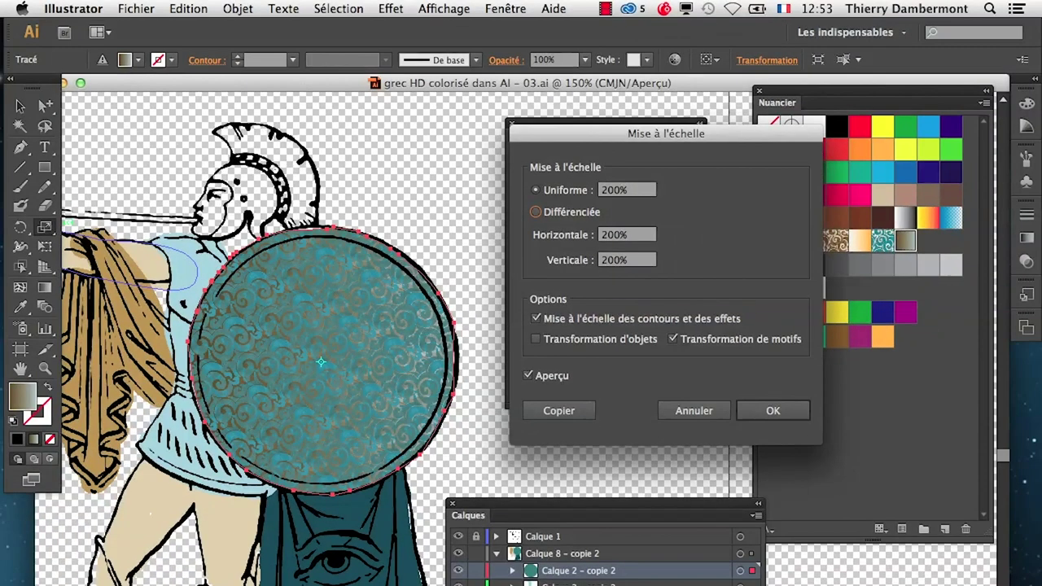
pyautogui.moveTo(568, 140); pyautogui.dragTo(525, 540)
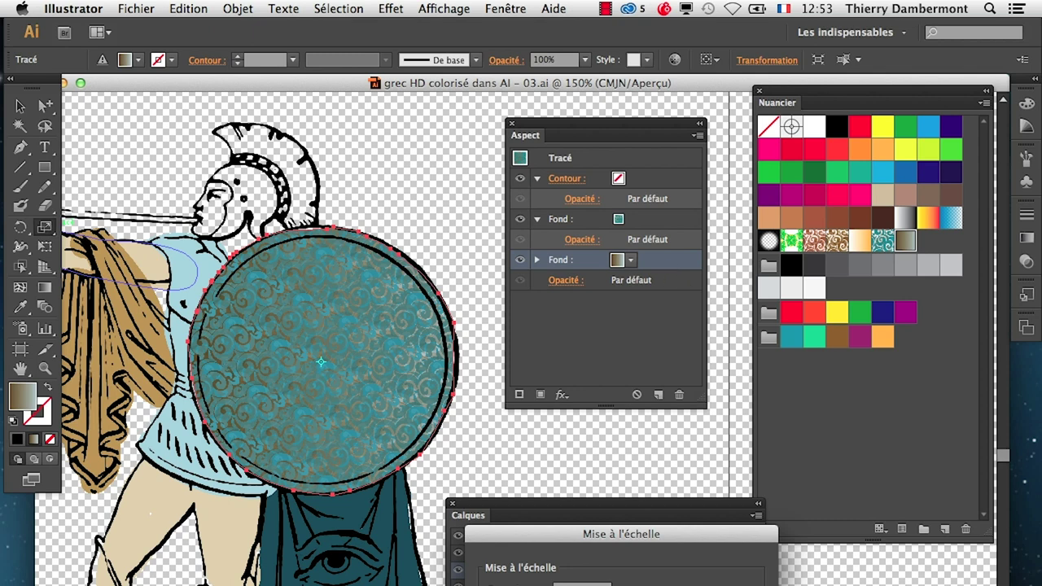
pyautogui.moveTo(651, 541); pyautogui.dragTo(638, 348)
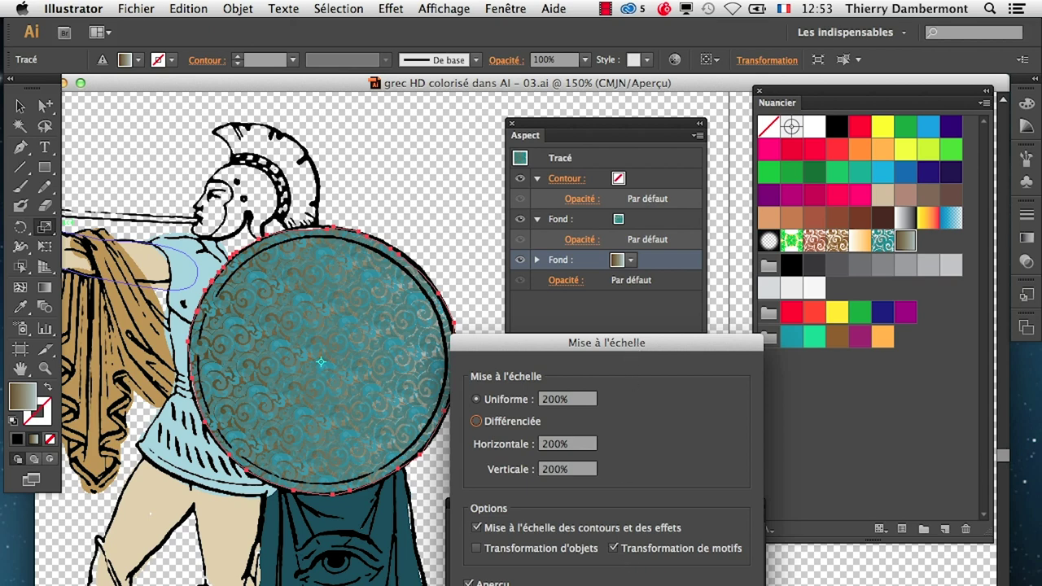
pyautogui.press('Return')
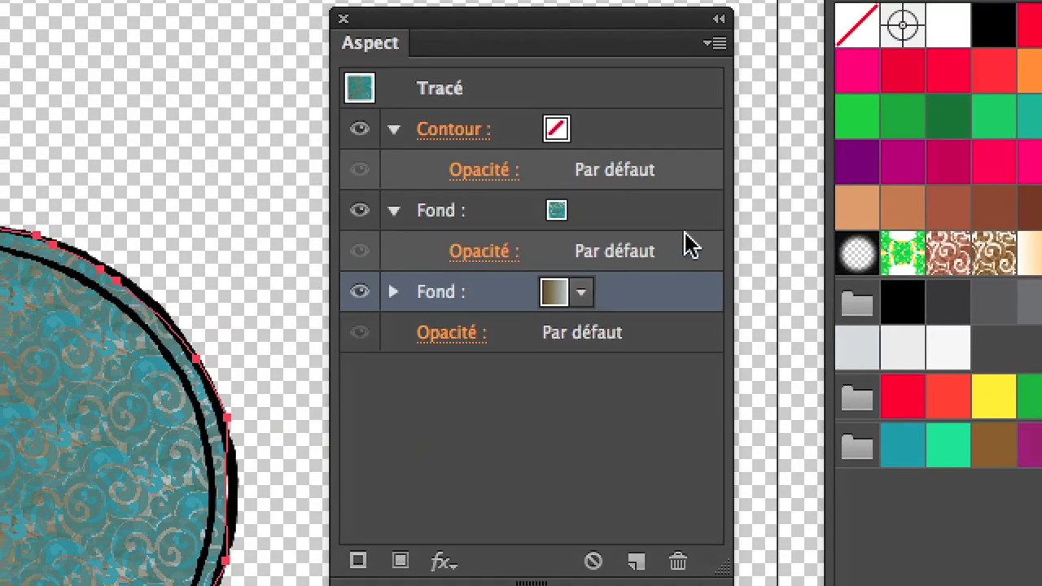
# Step: Target the pattern fill, preview it at 50%, then confirm it at 100%
pyautogui.click(675, 225)
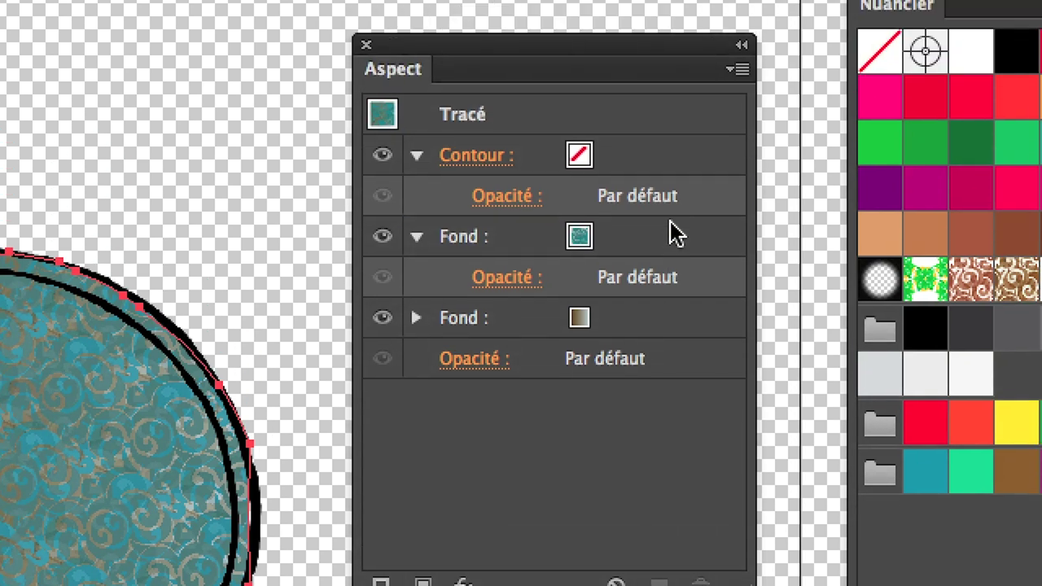
pyautogui.click(648, 229)
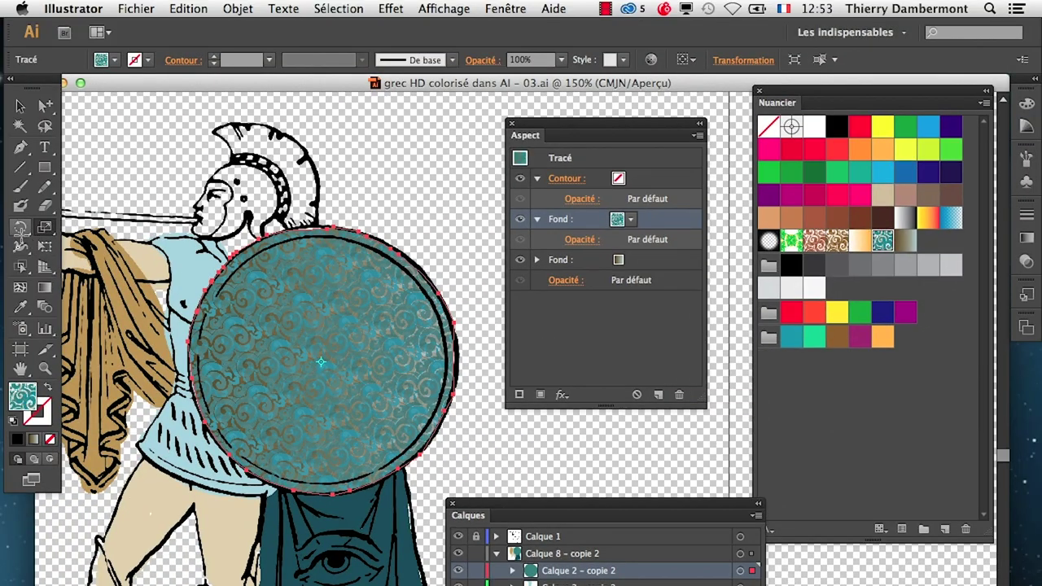
pyautogui.doubleClick(45, 227)
pyautogui.moveTo(519, 345); pyautogui.dragTo(641, 343)
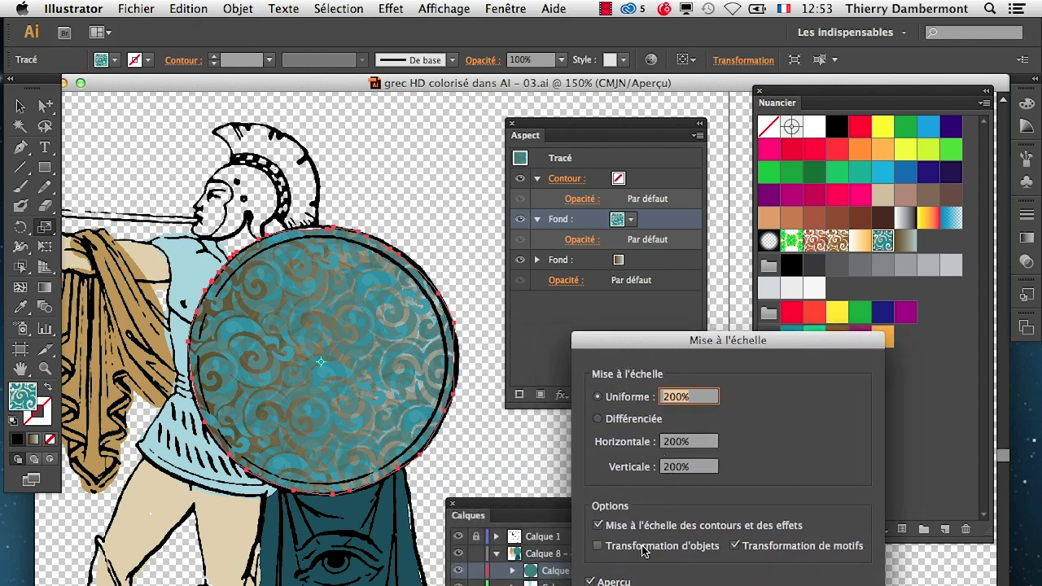
pyautogui.write('50')
pyautogui.press('Tab')
pyautogui.hotkey('shift', 'Tab')
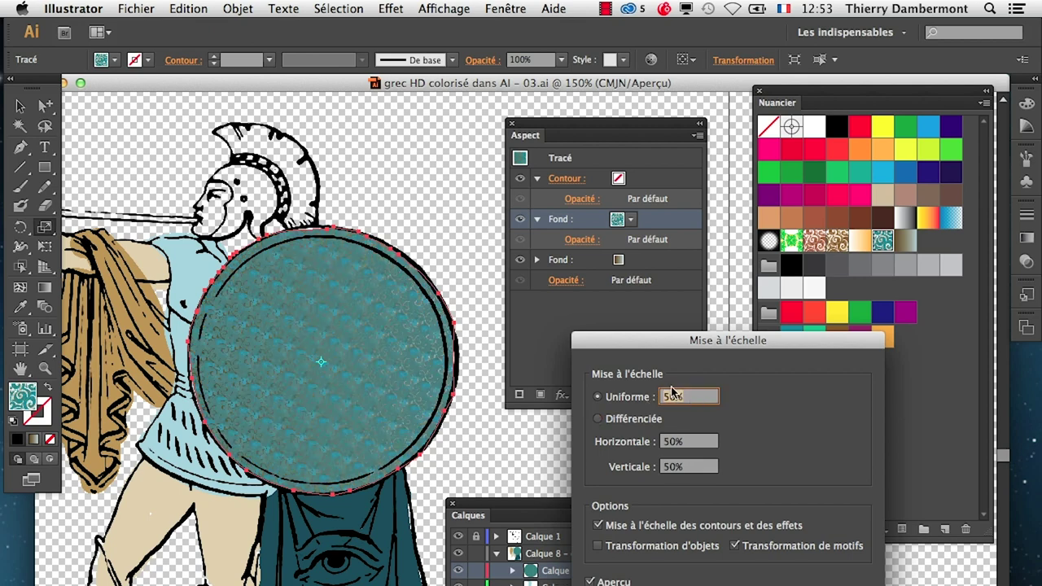
pyautogui.write('100')
pyautogui.press('Tab')
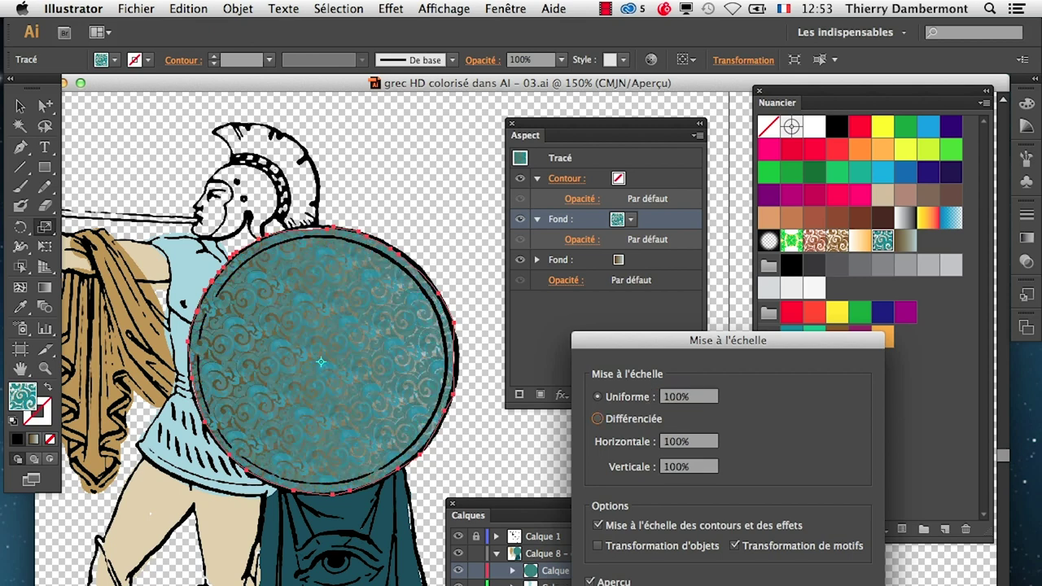
pyautogui.press('Return')
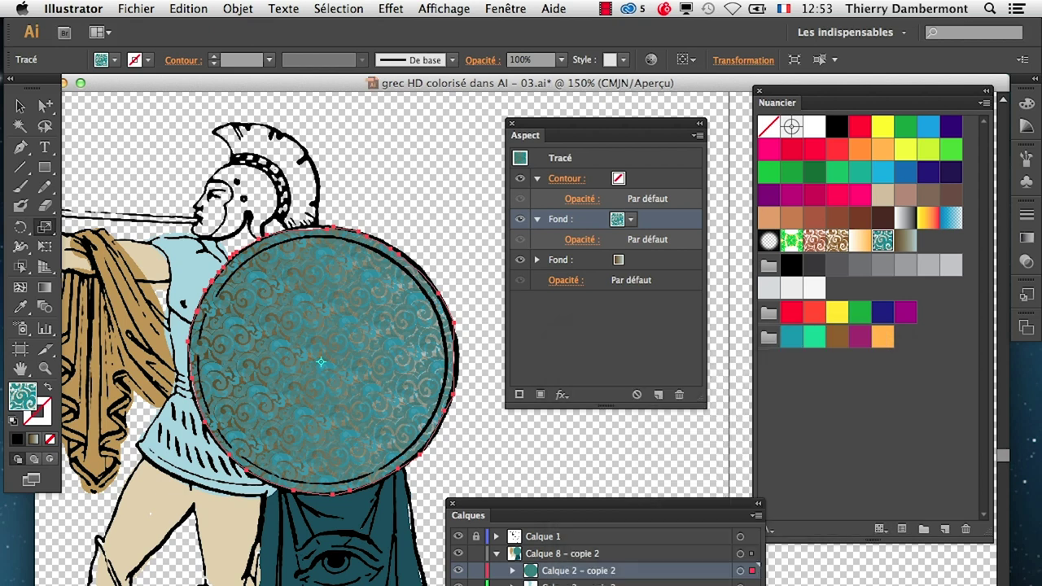
# Step: Move the Appearance panel left and enlarge it so every fill and stroke entry shows
pyautogui.click(549, 337)
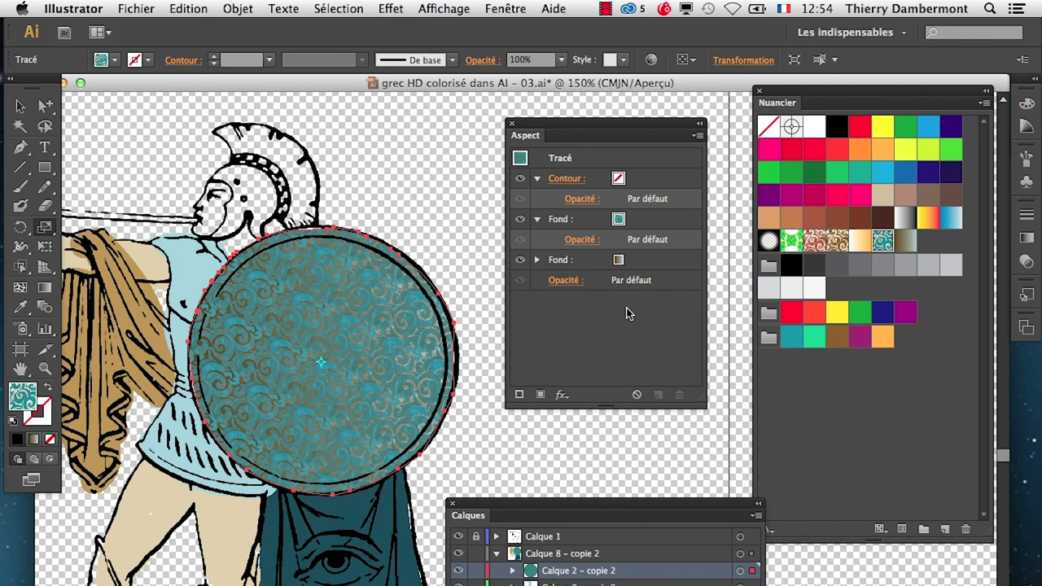
pyautogui.moveTo(704, 404)
pyautogui.mouseDown()
pyautogui.moveTo(682, 434)
pyautogui.moveTo(739, 344)
pyautogui.mouseUp()
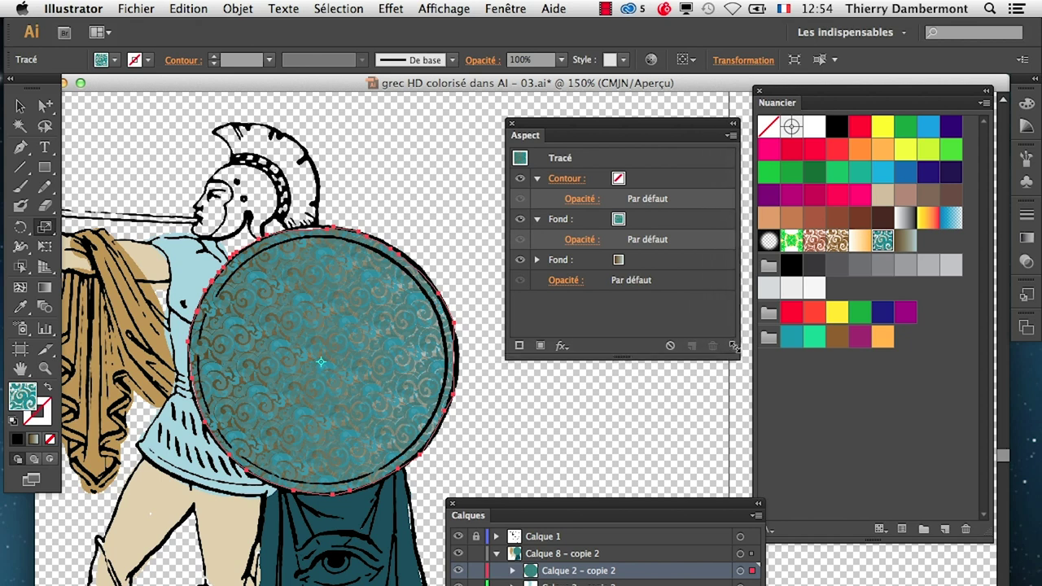
pyautogui.moveTo(606, 133); pyautogui.dragTo(543, 132)
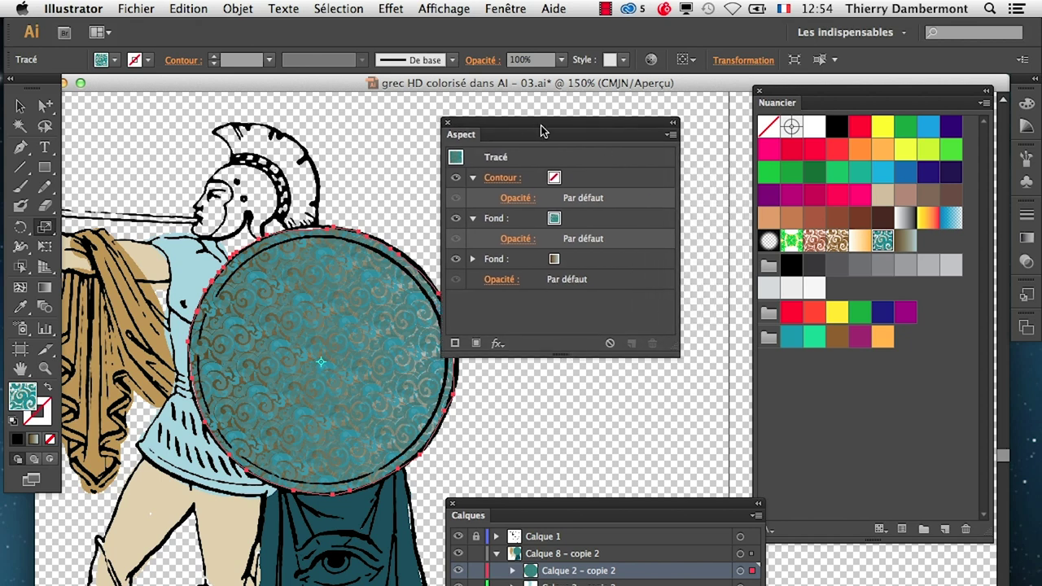
pyautogui.moveTo(674, 347)
pyautogui.mouseDown()
pyautogui.moveTo(744, 311)
pyautogui.moveTo(732, 328)
pyautogui.mouseUp()
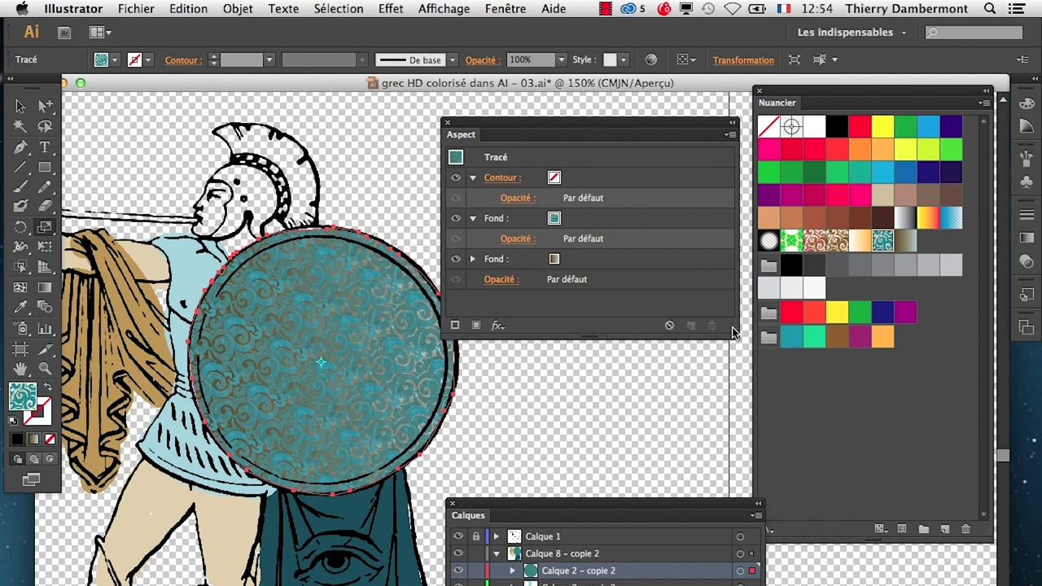
pyautogui.moveTo(732, 332)
pyautogui.mouseDown()
pyautogui.moveTo(743, 381)
pyautogui.moveTo(707, 388)
pyautogui.mouseUp()
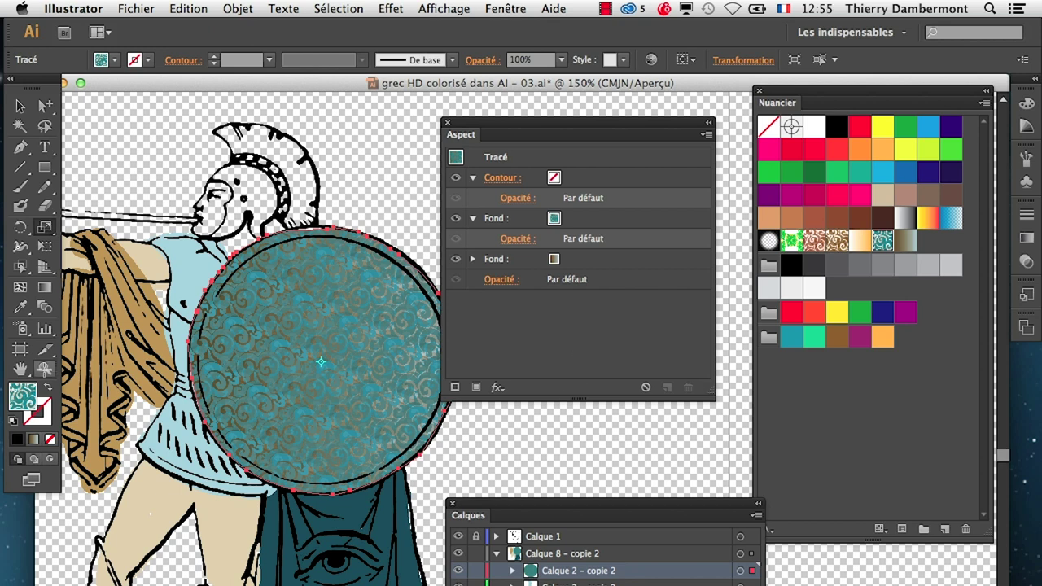
# Step: Zoom in on the legs and toggle undo/redo to compare the beige leg fill
pyautogui.click(20, 369)
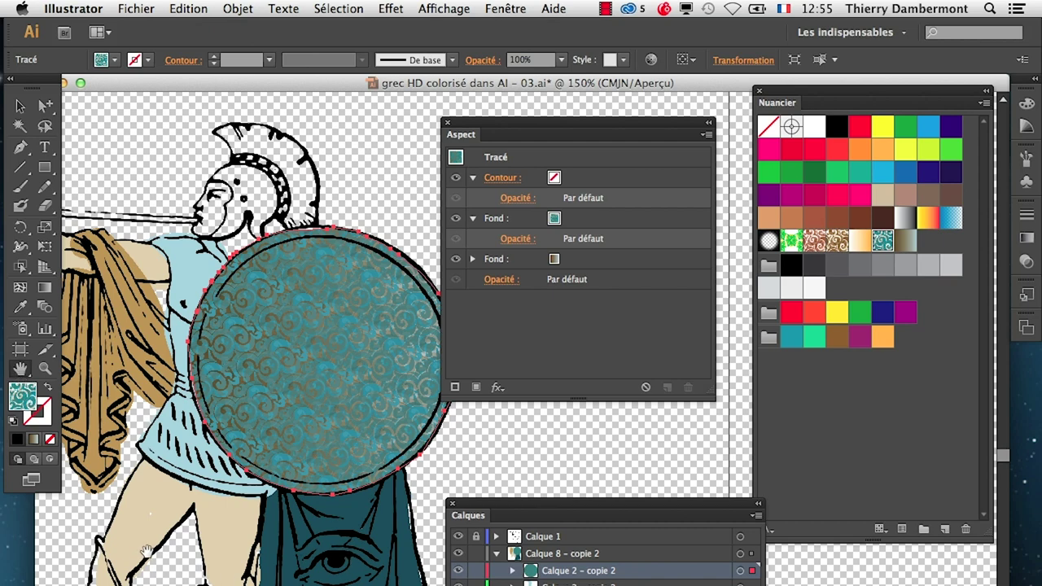
pyautogui.scroll(1, 149, 551)
pyautogui.moveTo(149, 551); pyautogui.dragTo(216, 494)
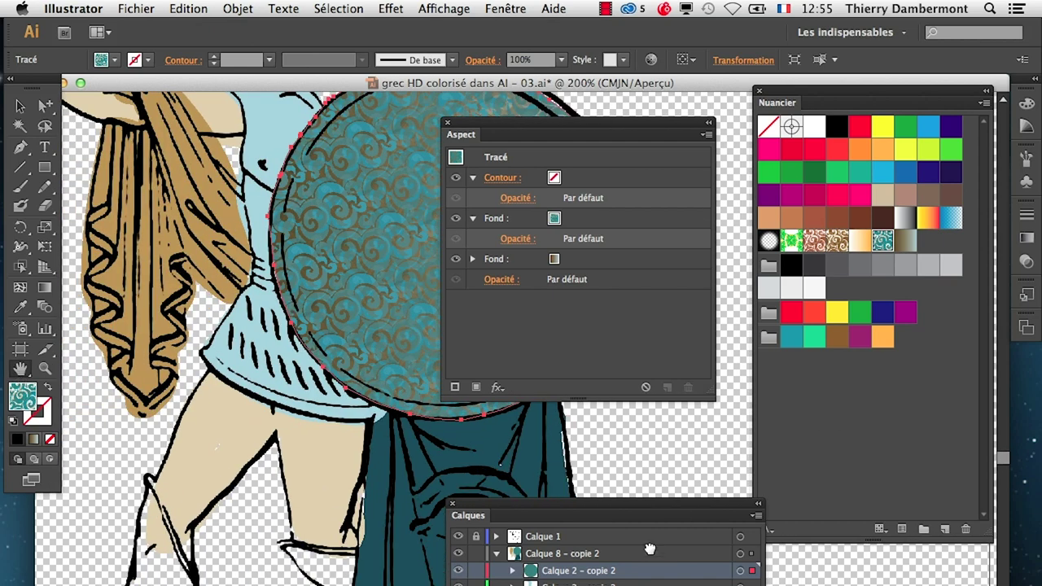
pyautogui.press('super+z')
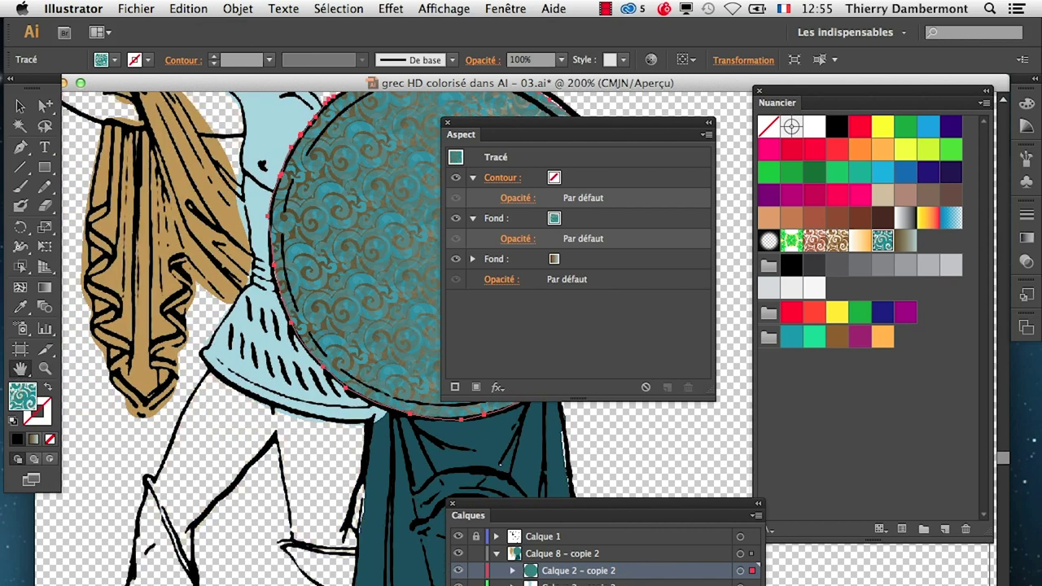
pyautogui.press('super+shift+z')
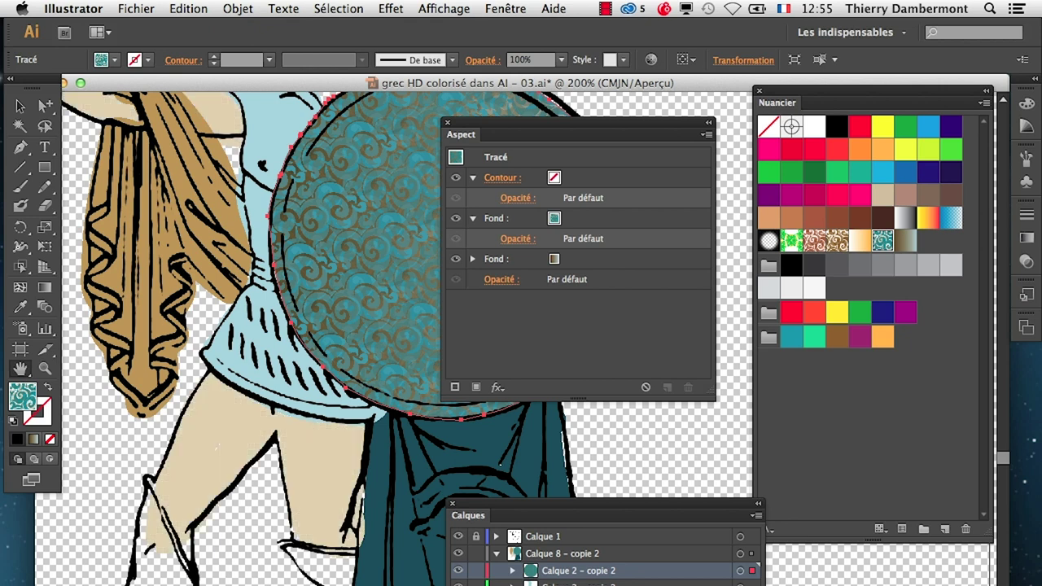
pyautogui.press('super+z')
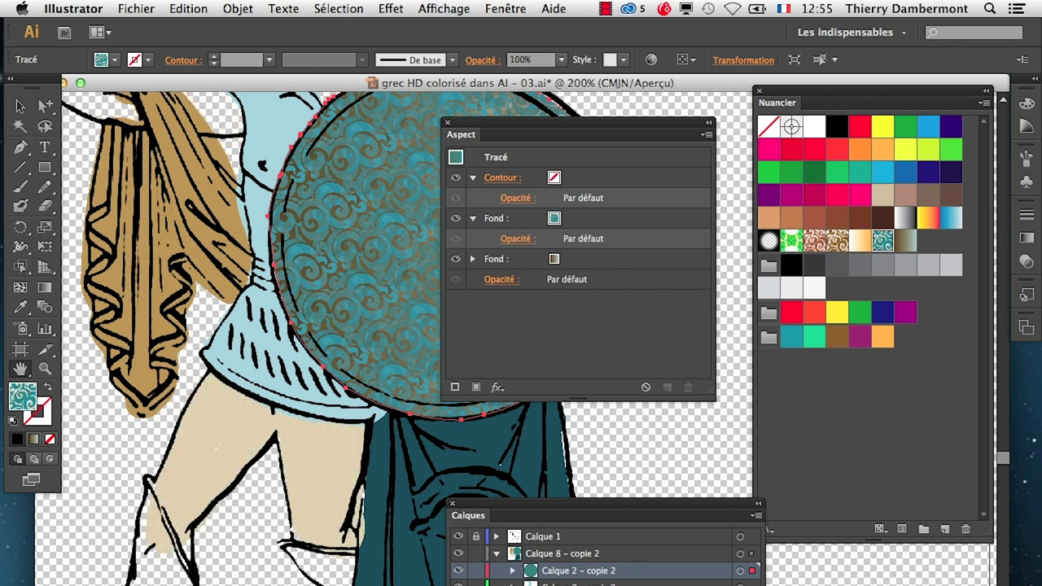
pyautogui.press('super+shift+z')
pyautogui.press('super+z')
pyautogui.press('super+shift+z')
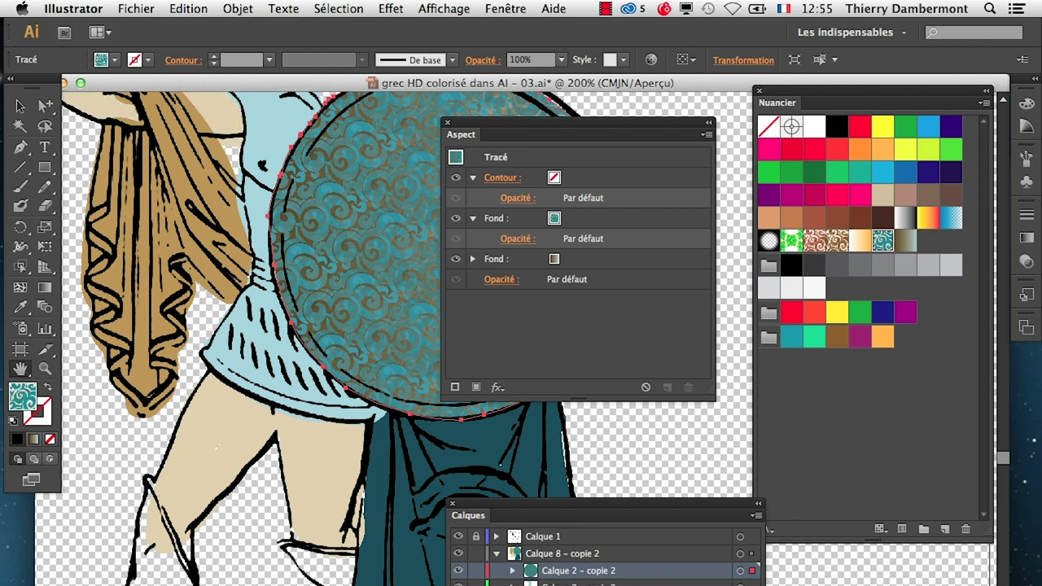
pyautogui.press('super+z')
pyautogui.press('super+shift+z')
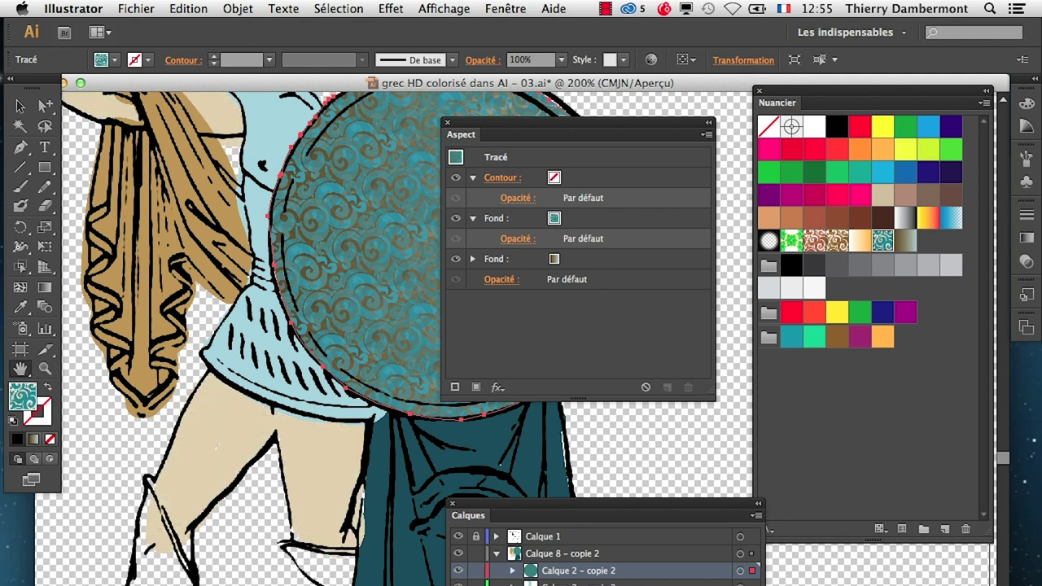
# Step: Fill the beige leg shape with the cream-to-orange gradient swatch from Nuancier
pyautogui.click(217, 446)
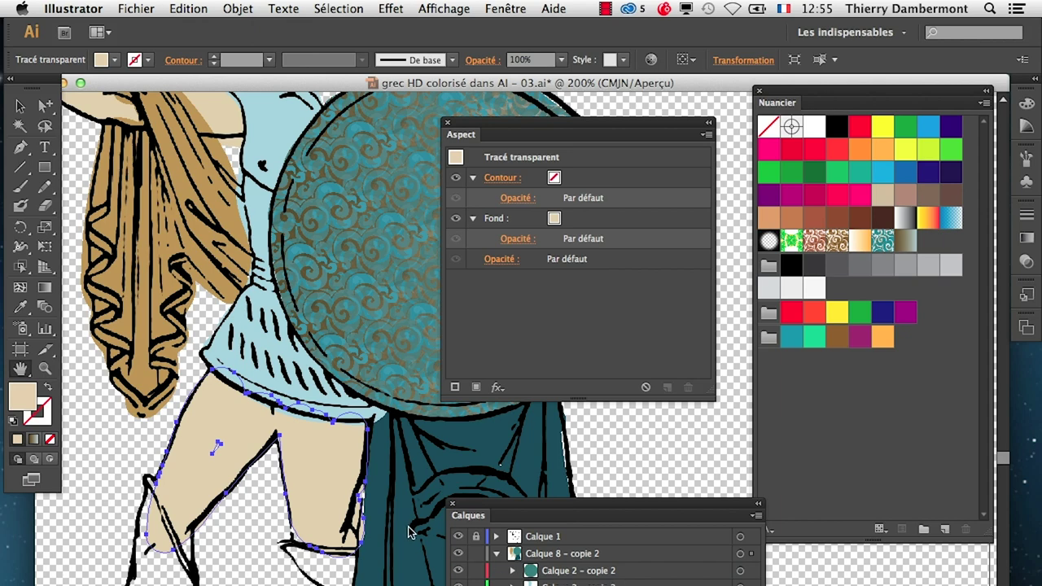
pyautogui.scroll(1, 293, 470)
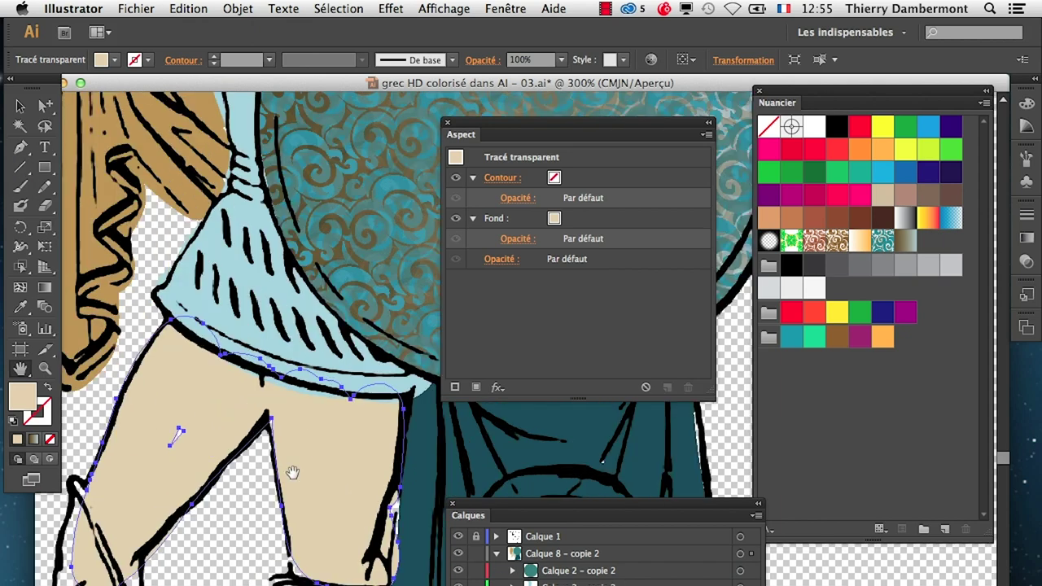
pyautogui.moveTo(484, 130); pyautogui.dragTo(601, 125)
pyautogui.scroll(-5, 416, 233)
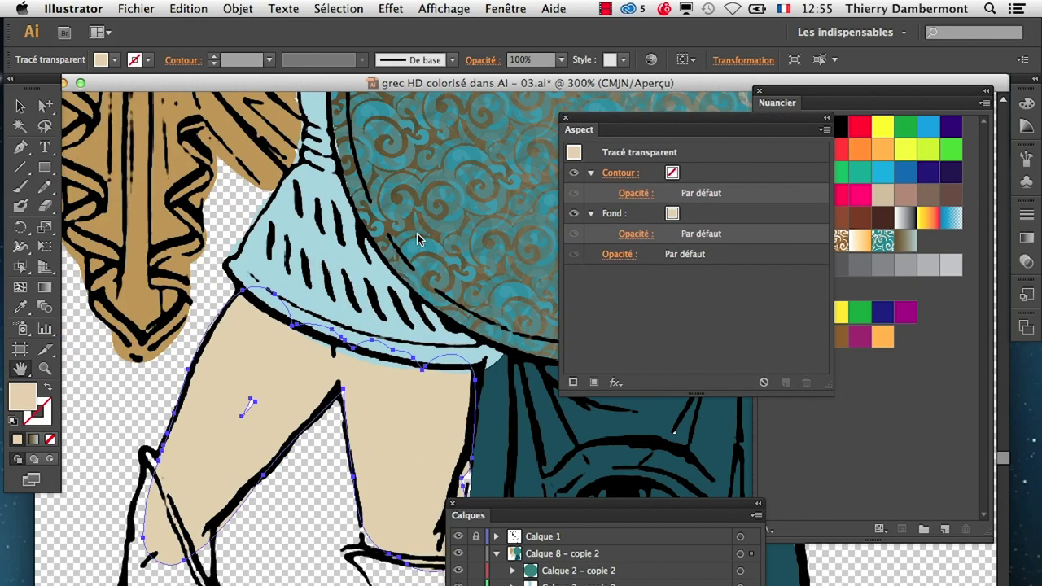
pyautogui.hscroll(-3, 417, 233)
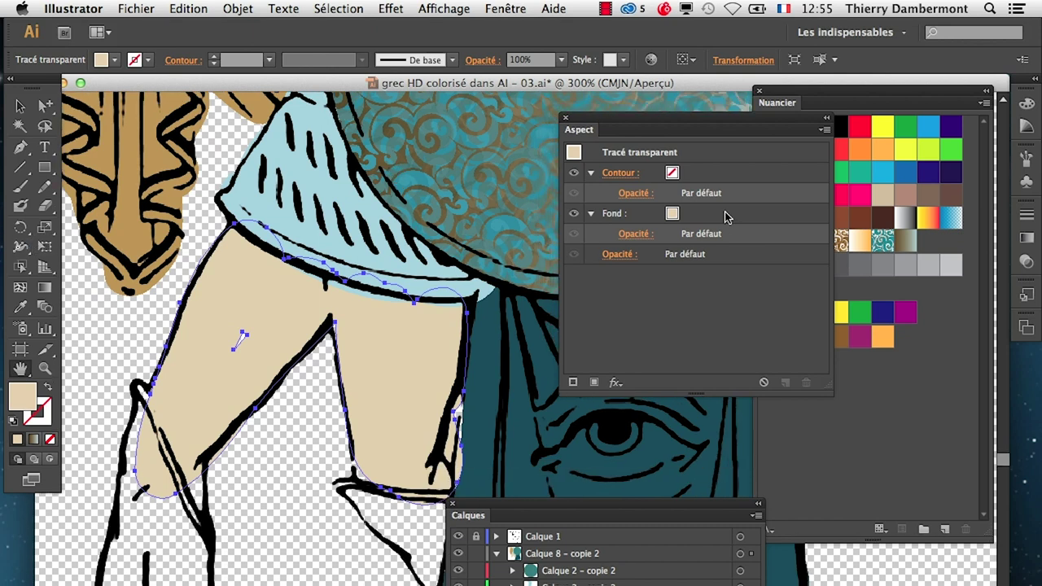
pyautogui.click(863, 239)
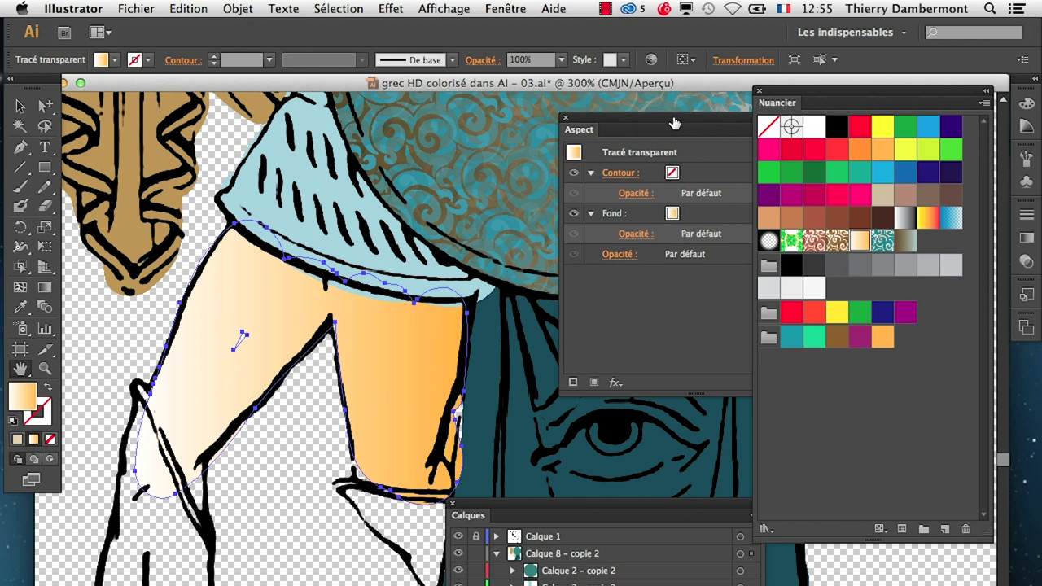
pyautogui.moveTo(674, 122)
pyautogui.mouseDown()
pyautogui.moveTo(522, 194)
pyautogui.moveTo(207, 553)
pyautogui.moveTo(225, 553)
pyautogui.mouseUp()
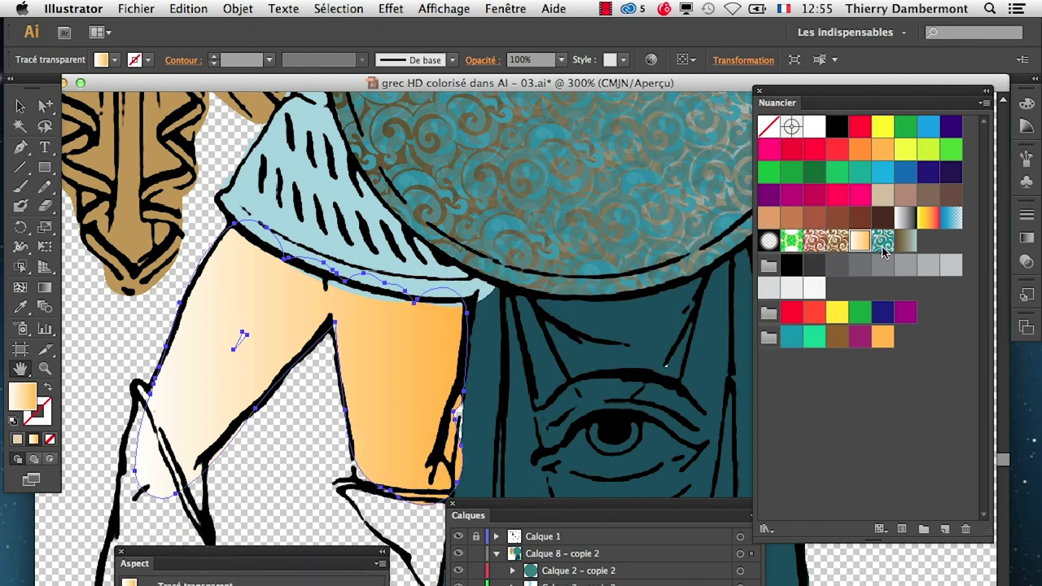
# Step: Float the Dégradé panel and drop brown, then darker brown, swatches on the gradient's right stop
pyautogui.click(503, 8)
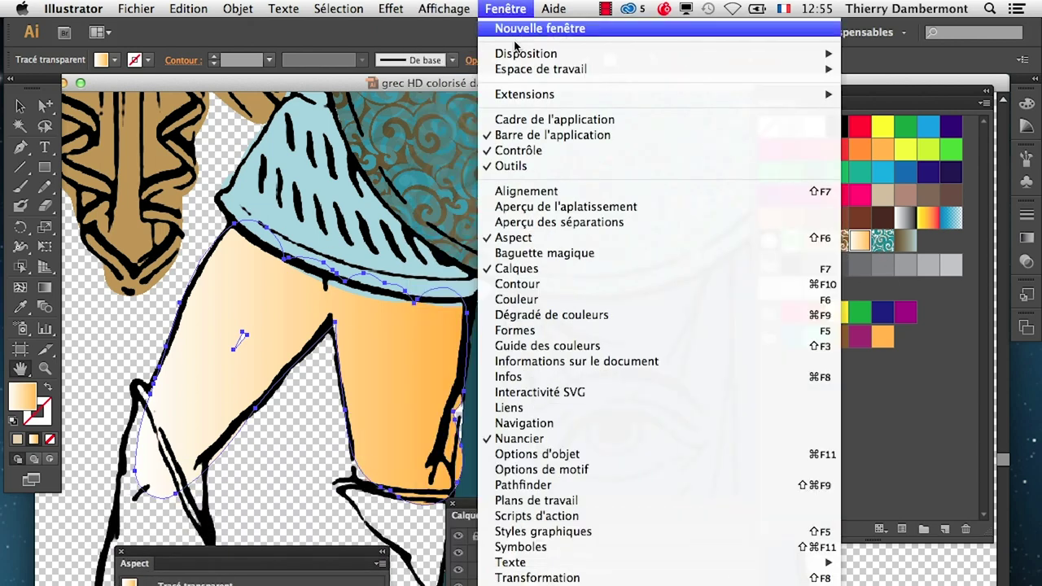
pyautogui.click(599, 315)
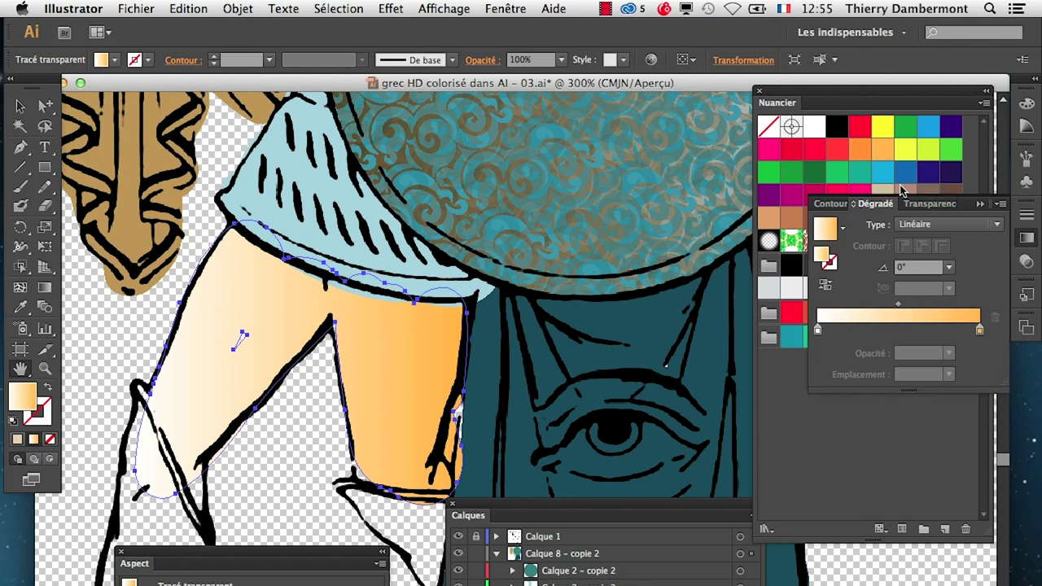
pyautogui.moveTo(859, 204)
pyautogui.mouseDown()
pyautogui.moveTo(787, 198)
pyautogui.moveTo(792, 181)
pyautogui.mouseUp()
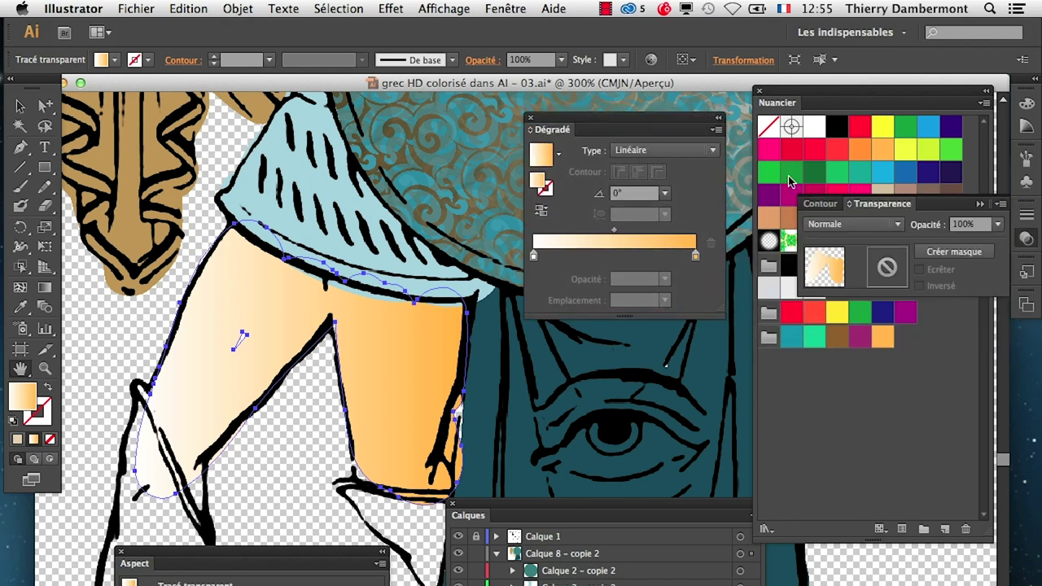
pyautogui.click(980, 205)
pyautogui.moveTo(922, 196); pyautogui.dragTo(696, 259)
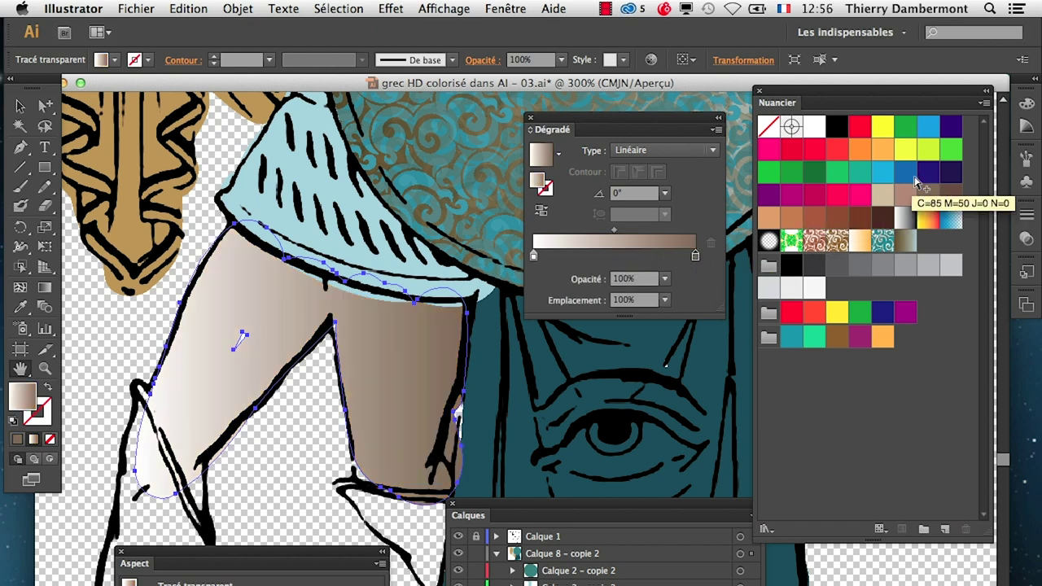
pyautogui.moveTo(859, 218); pyautogui.dragTo(696, 259)
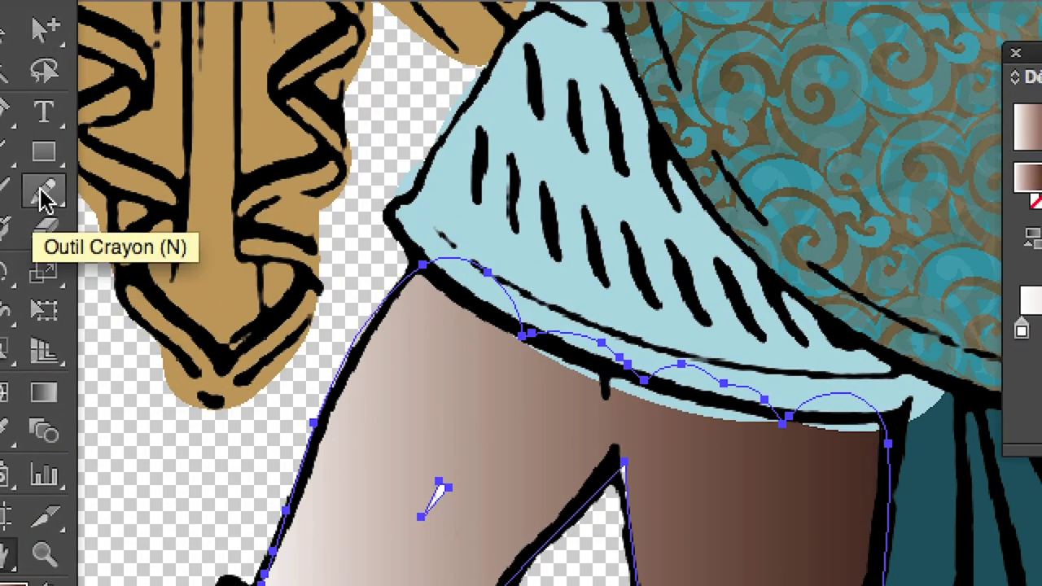
# Step: Slice the leg shape between the legs with the Knife tool and select the right leg piece
pyautogui.click(45, 197)
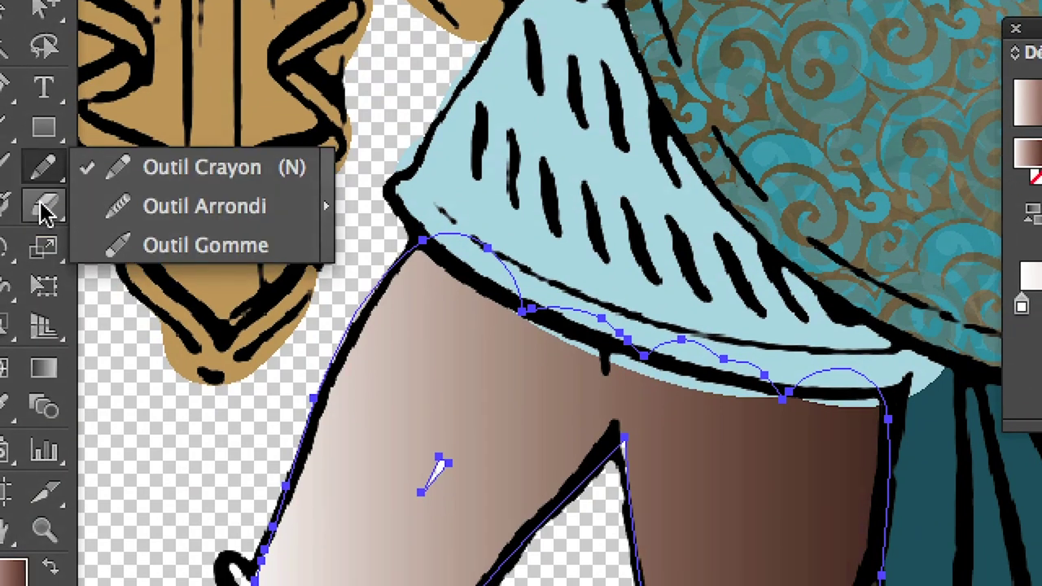
pyautogui.click(43, 230)
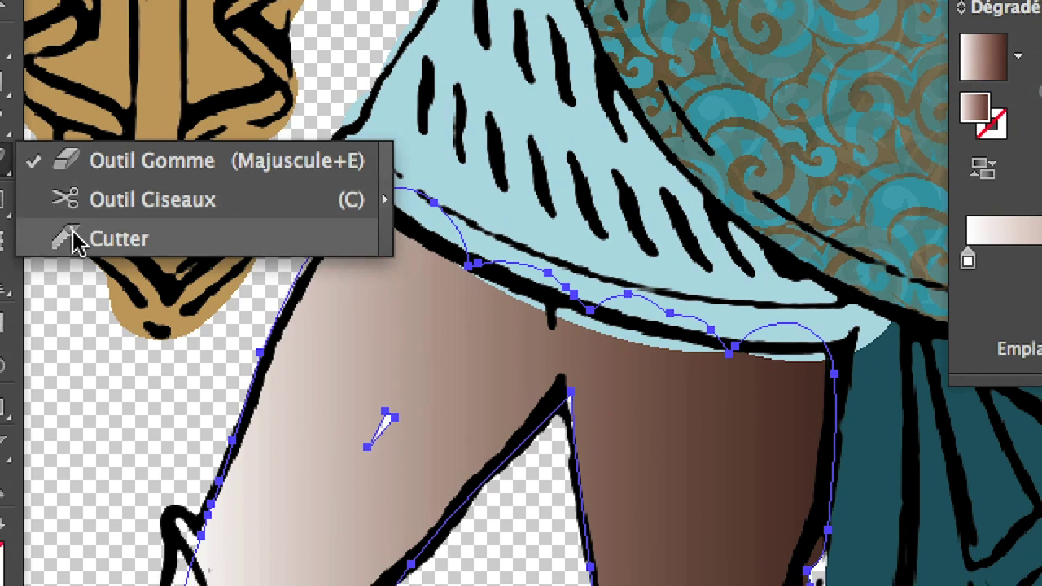
pyautogui.click(75, 253)
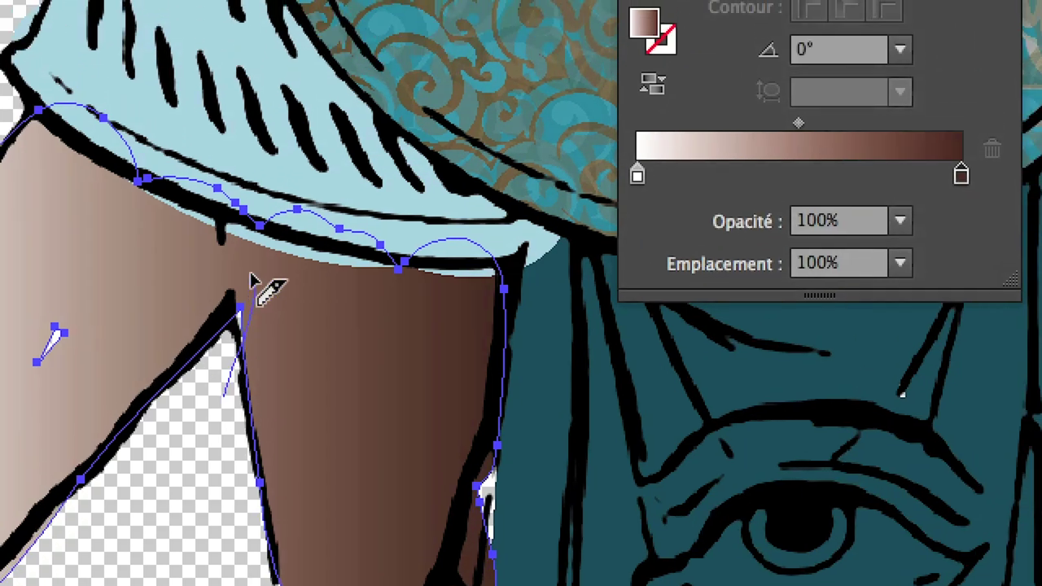
pyautogui.moveTo(254, 456); pyautogui.dragTo(266, 57)
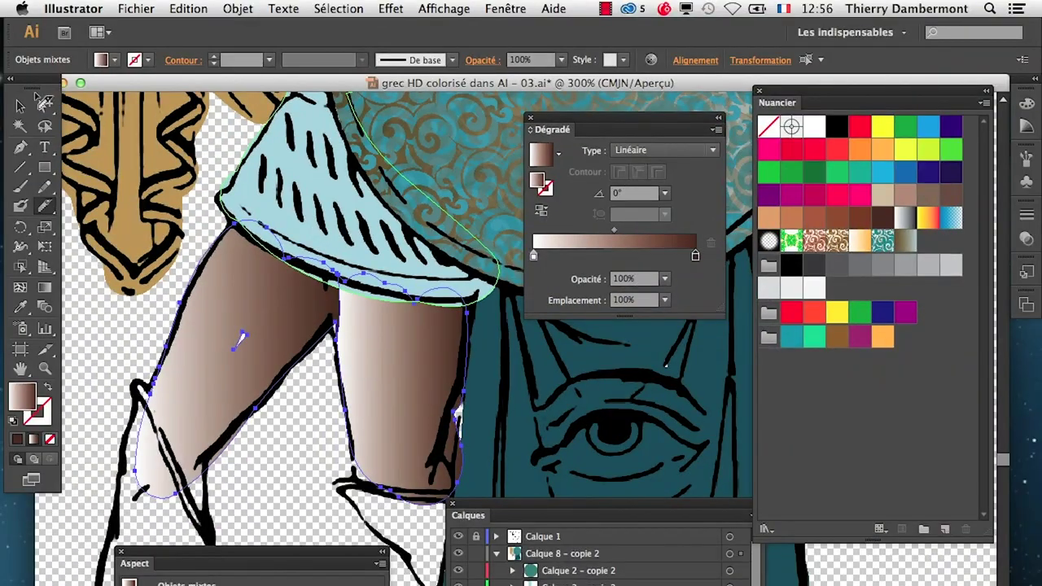
pyautogui.press('a')
pyautogui.click(314, 407)
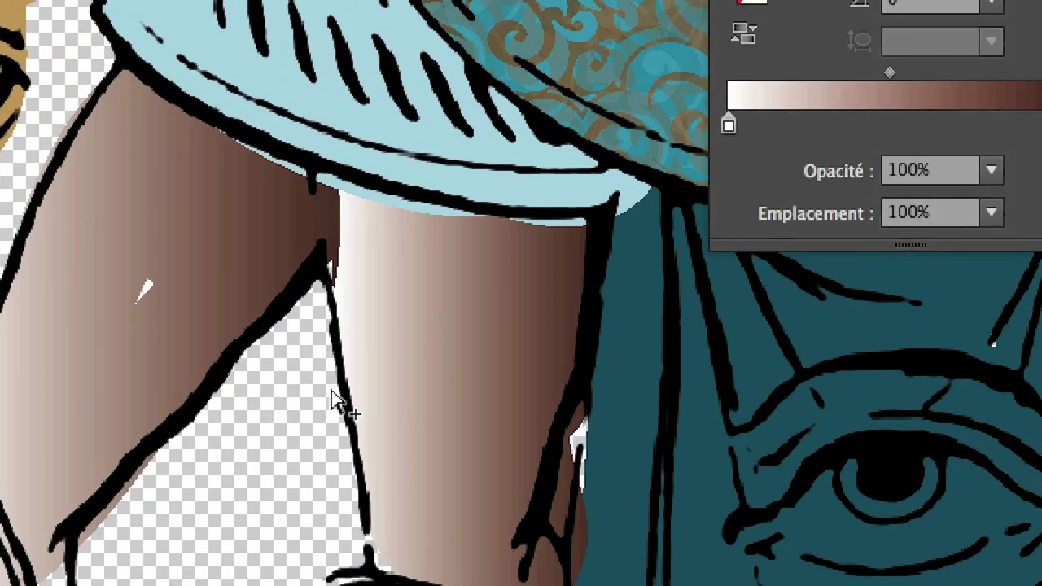
pyautogui.click(351, 383)
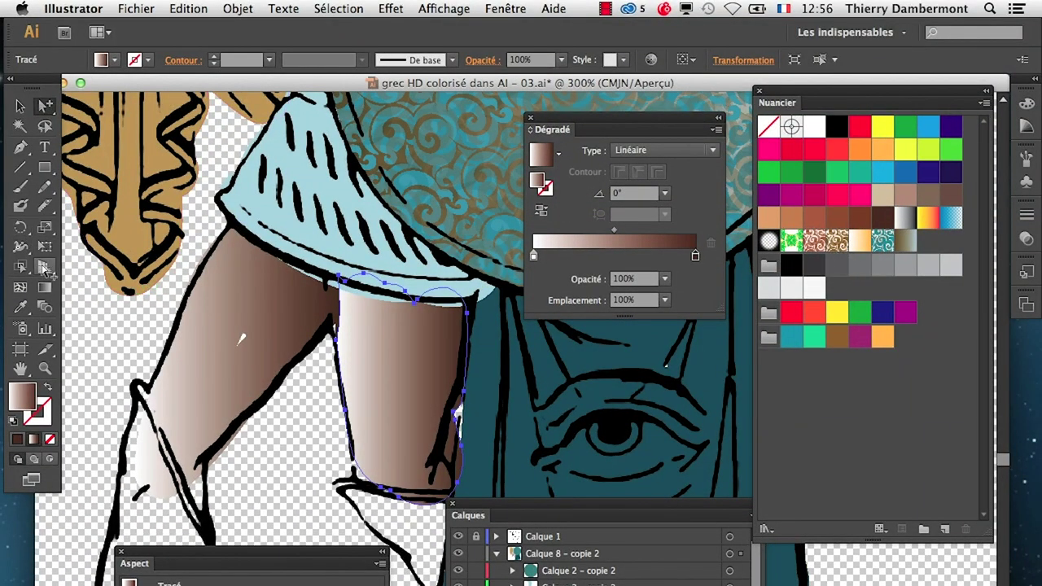
# Step: Redraw the gradients: left leg diagonal light-to-dark, right leg dark on left, light on right
pyautogui.click(45, 288)
pyautogui.moveTo(455, 358); pyautogui.dragTo(332, 360)
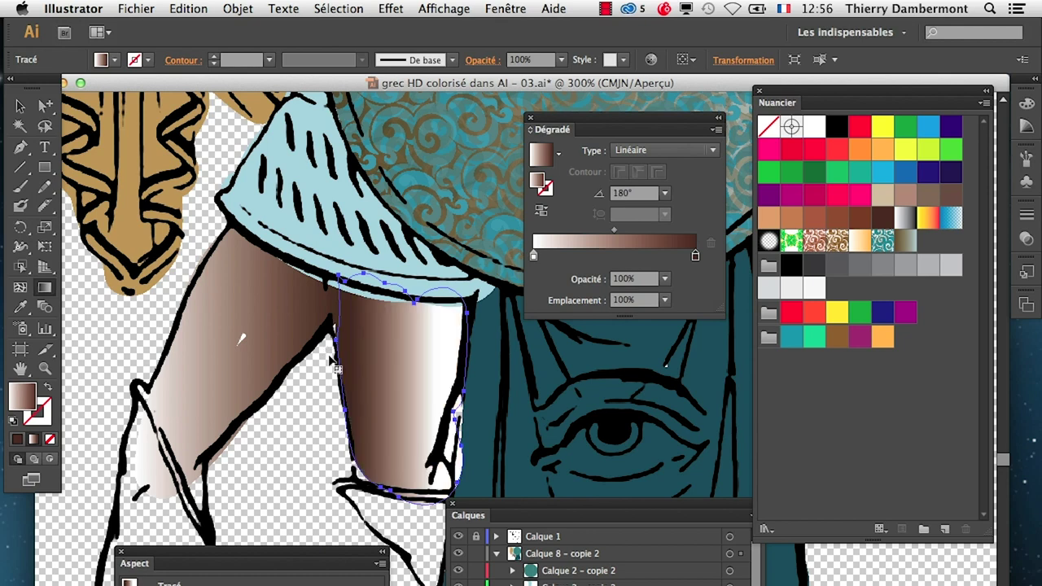
pyautogui.click(44, 105)
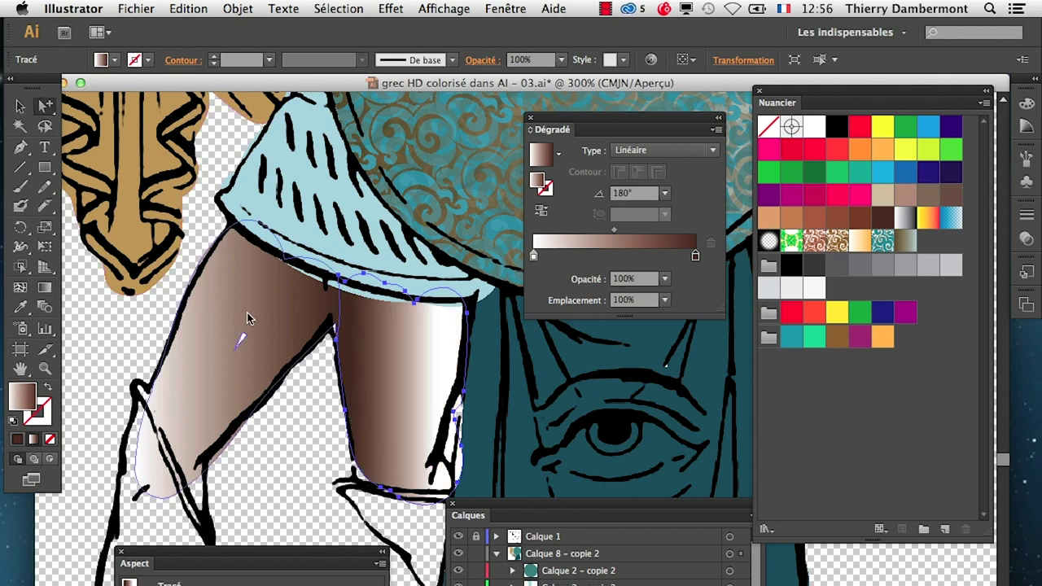
pyautogui.click(271, 332)
pyautogui.click(44, 288)
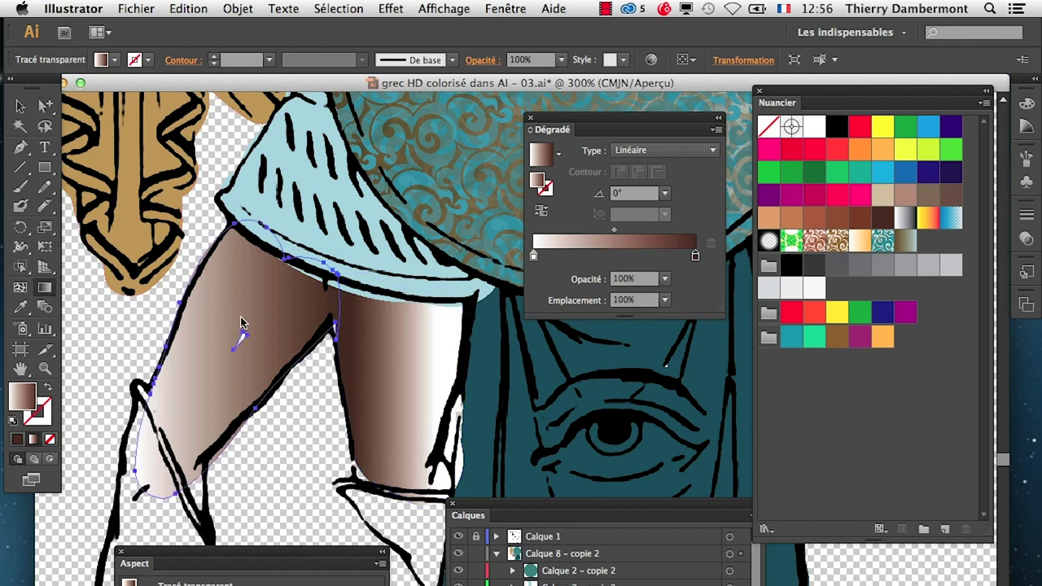
pyautogui.moveTo(243, 331); pyautogui.dragTo(331, 376)
pyautogui.moveTo(214, 275); pyautogui.dragTo(307, 345)
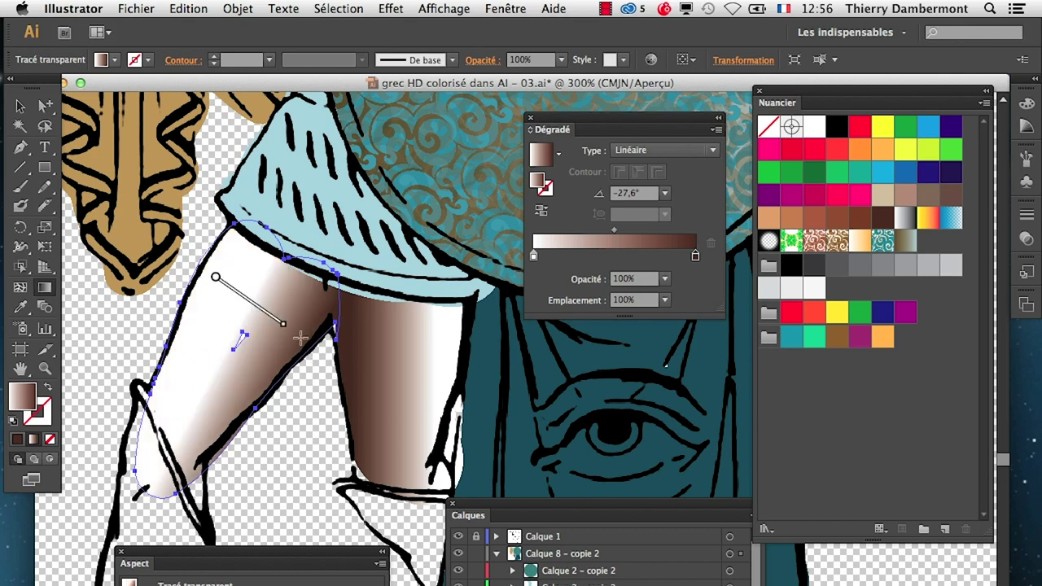
pyautogui.click(400, 359)
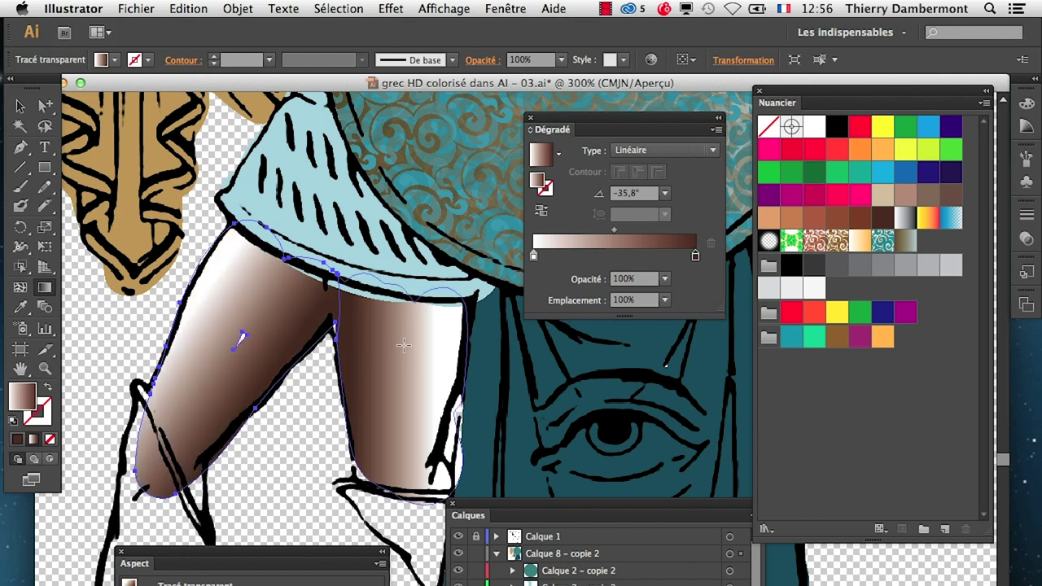
pyautogui.moveTo(445, 334); pyautogui.dragTo(346, 378)
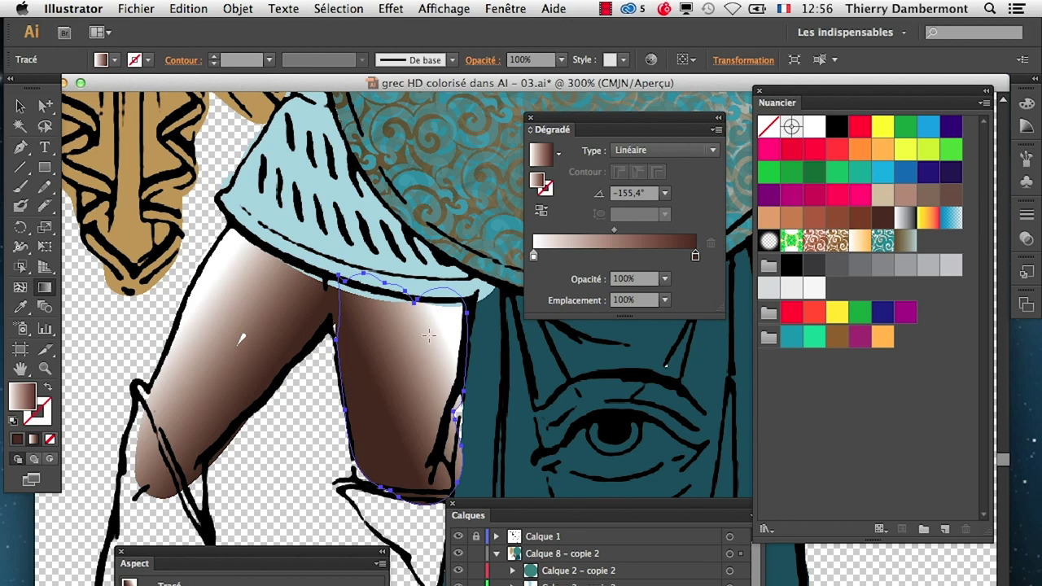
pyautogui.moveTo(429, 335); pyautogui.dragTo(345, 348)
pyautogui.scroll(-1, 429, 368)
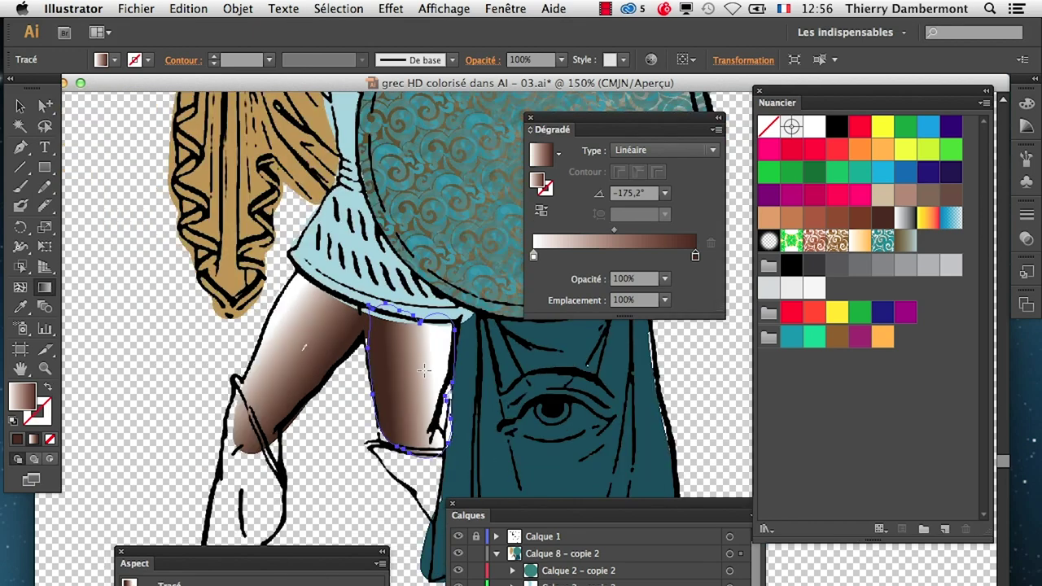
pyautogui.scroll(-1, 416, 359)
# Step: Select both legs and change the gradient's start stop to a light beige, then reselect the left leg
pyautogui.click(20, 106)
pyautogui.click(367, 375)
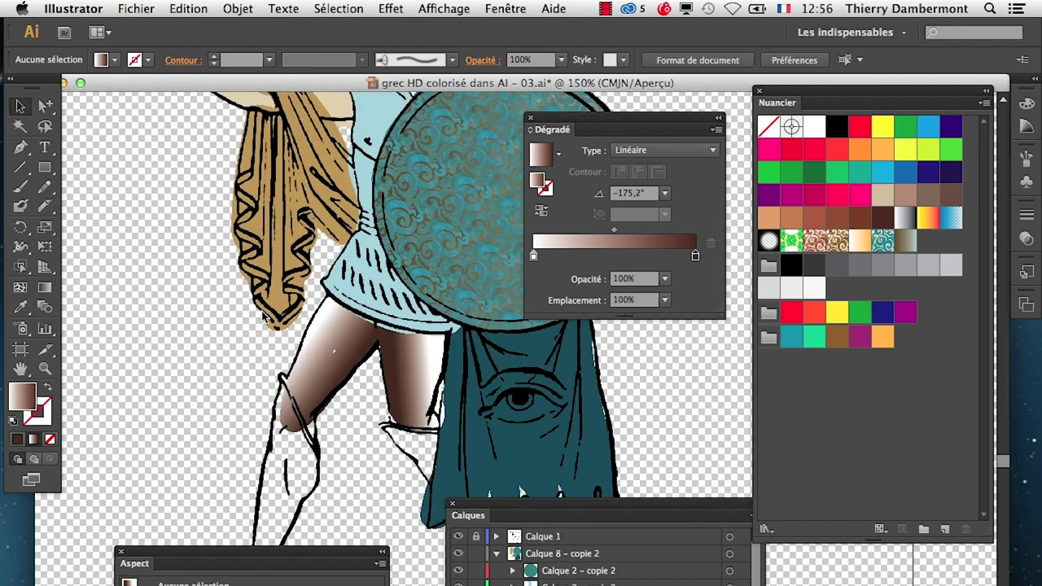
pyautogui.click(412, 365)
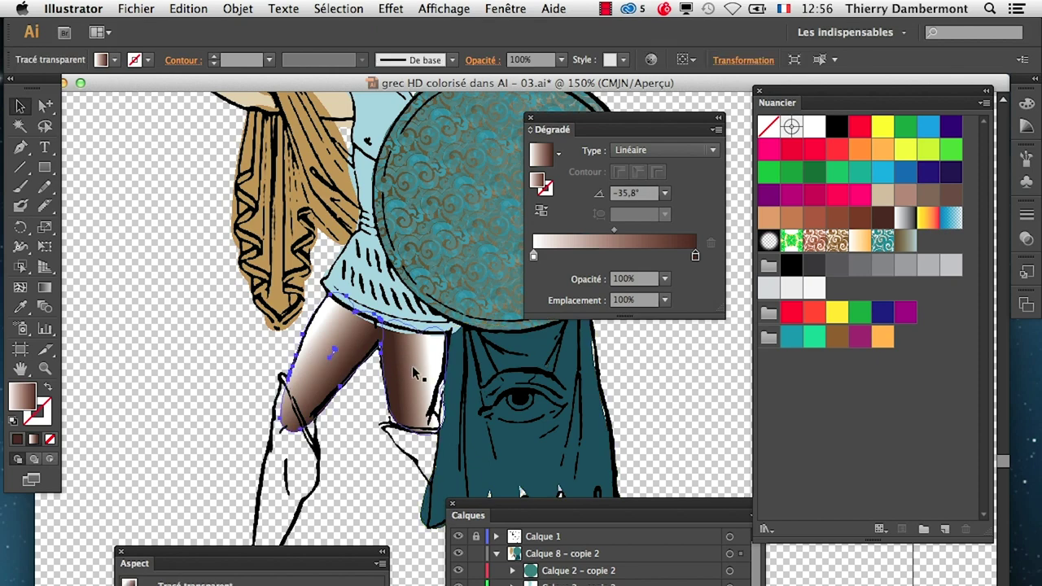
pyautogui.keyDown('shift'); pyautogui.click(421, 372); pyautogui.keyUp('shift')
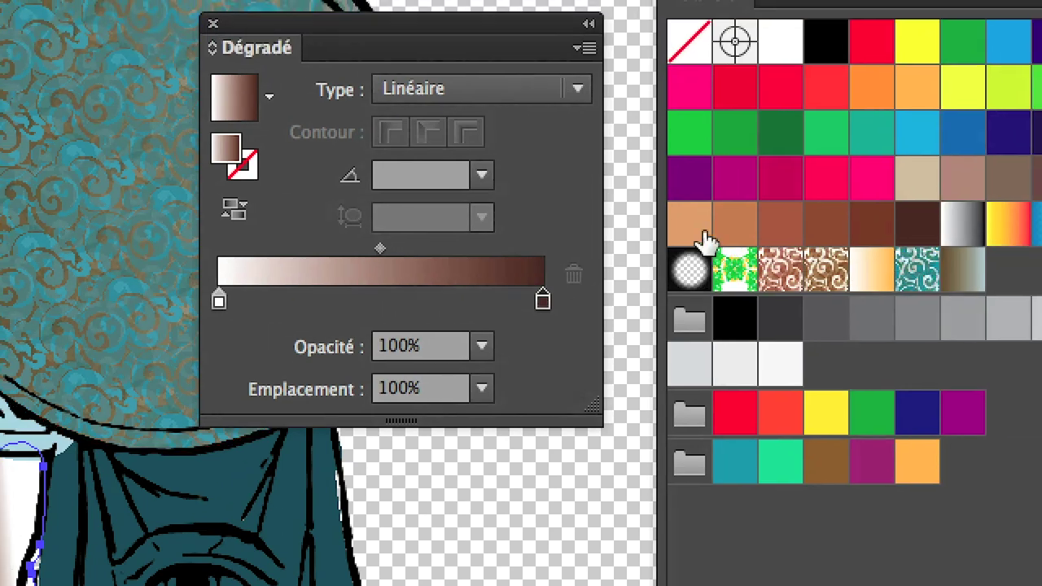
pyautogui.moveTo(705, 240); pyautogui.dragTo(218, 304)
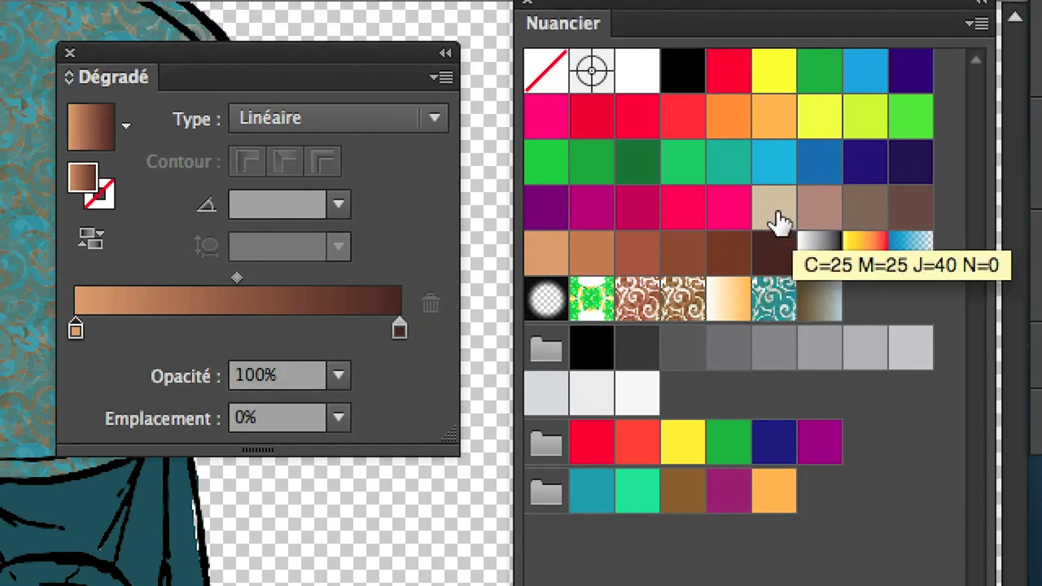
pyautogui.moveTo(900, 150); pyautogui.dragTo(542, 256)
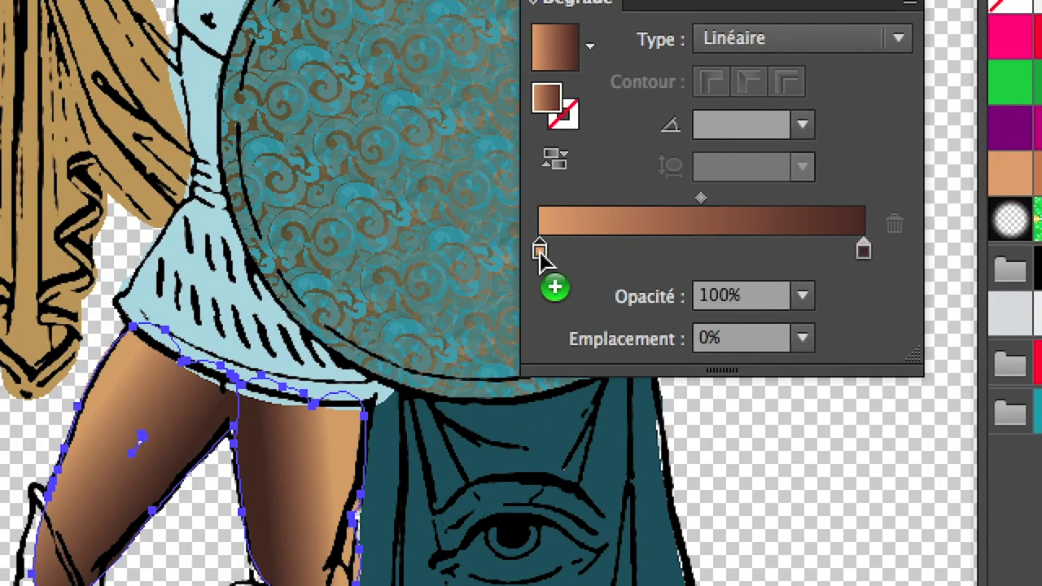
pyautogui.moveTo(544, 259); pyautogui.dragTo(546, 264)
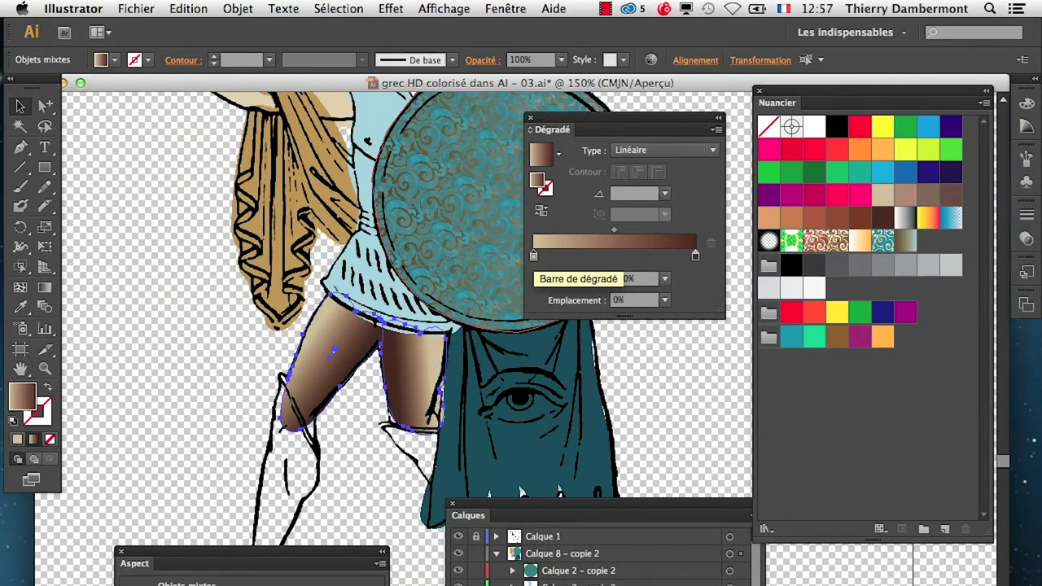
pyautogui.click(170, 285)
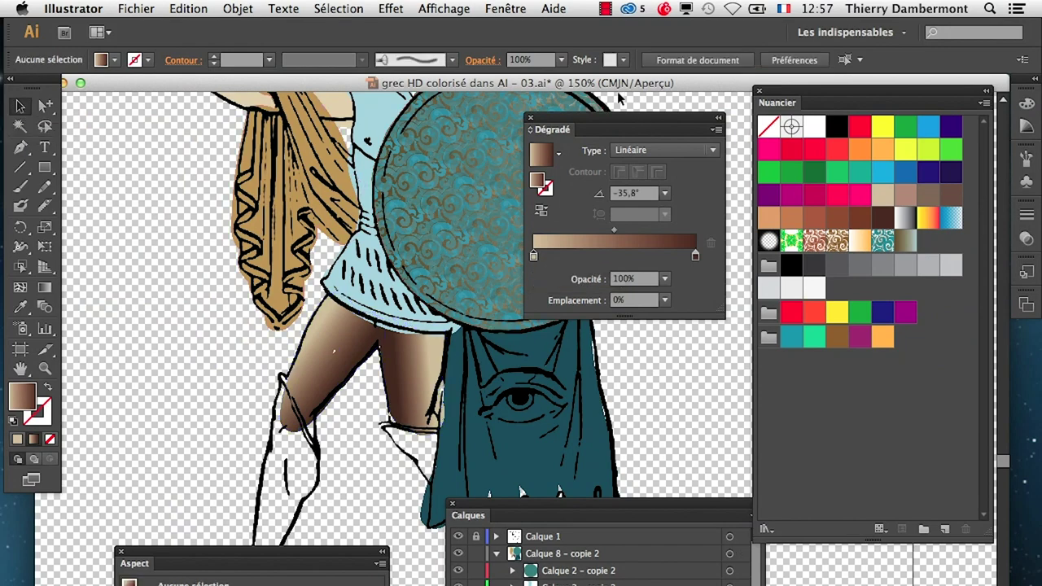
pyautogui.moveTo(590, 122); pyautogui.dragTo(678, 146)
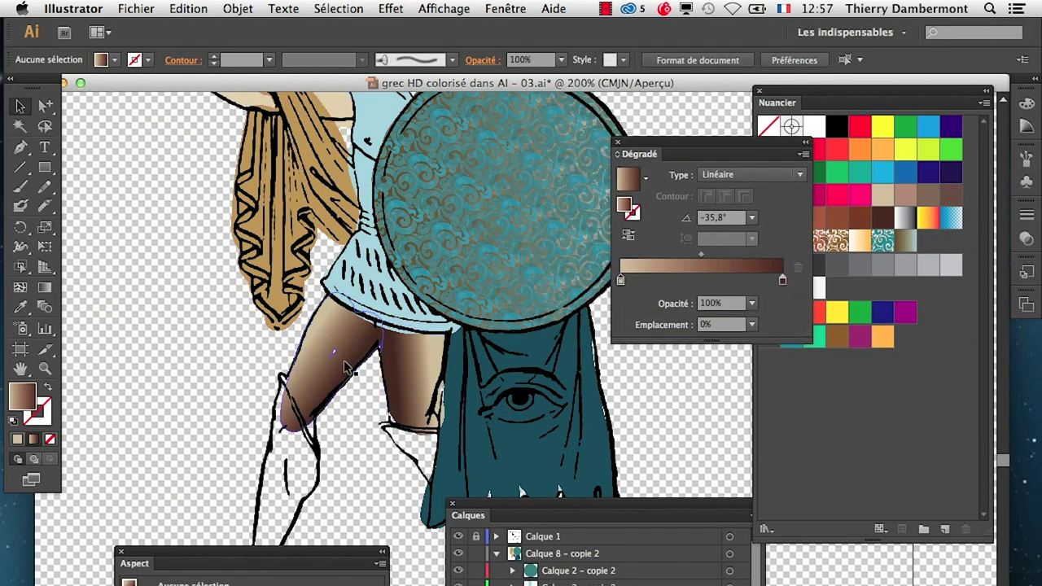
pyautogui.scroll(1, 344, 362)
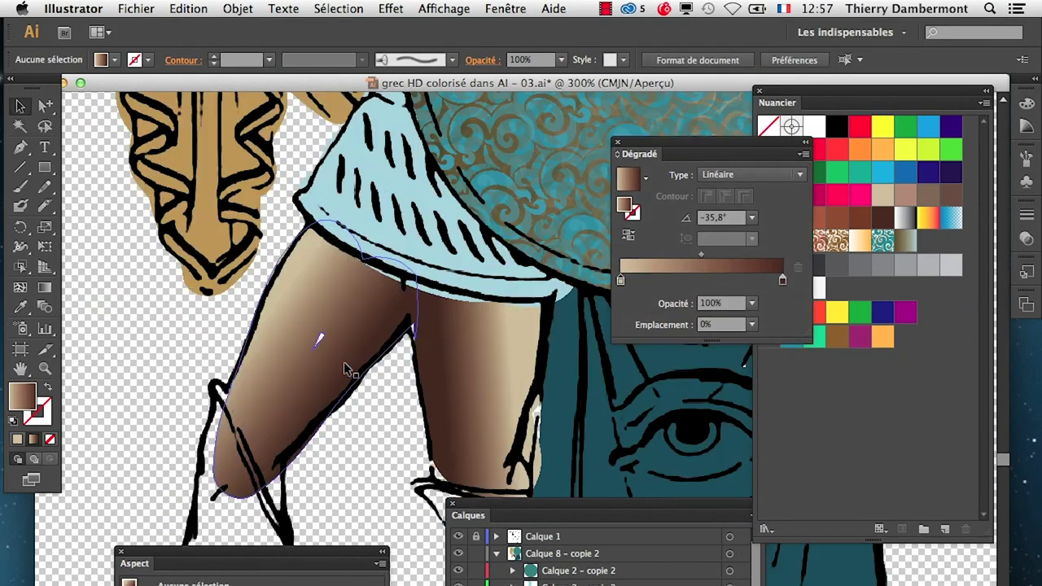
pyautogui.click(280, 325)
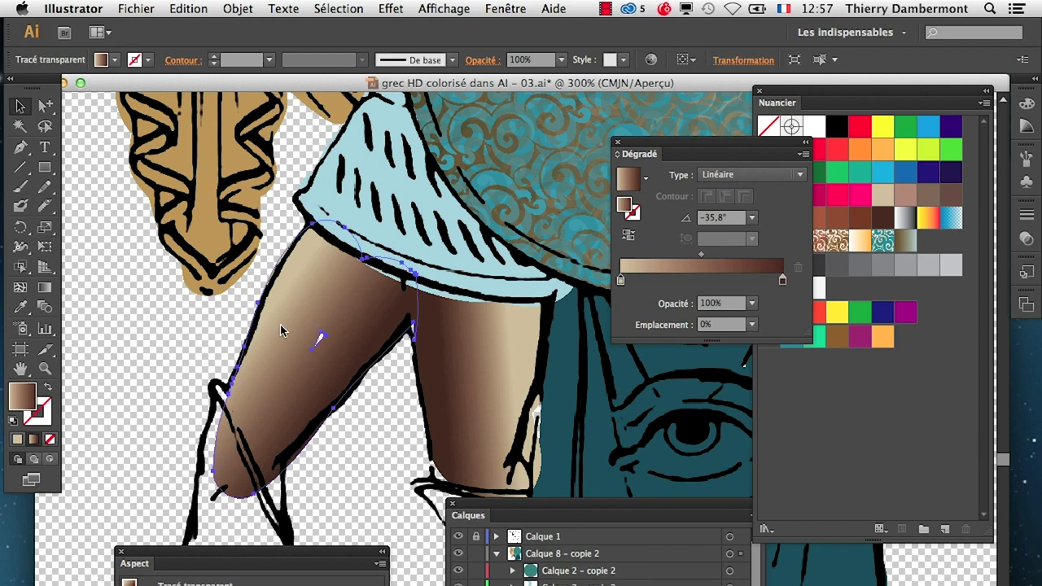
# Step: Try a Blob Brush dab on the thigh, undo it, and recentre the view on both legs
pyautogui.click(44, 210)
pyautogui.moveTo(337, 338); pyautogui.dragTo(301, 346)
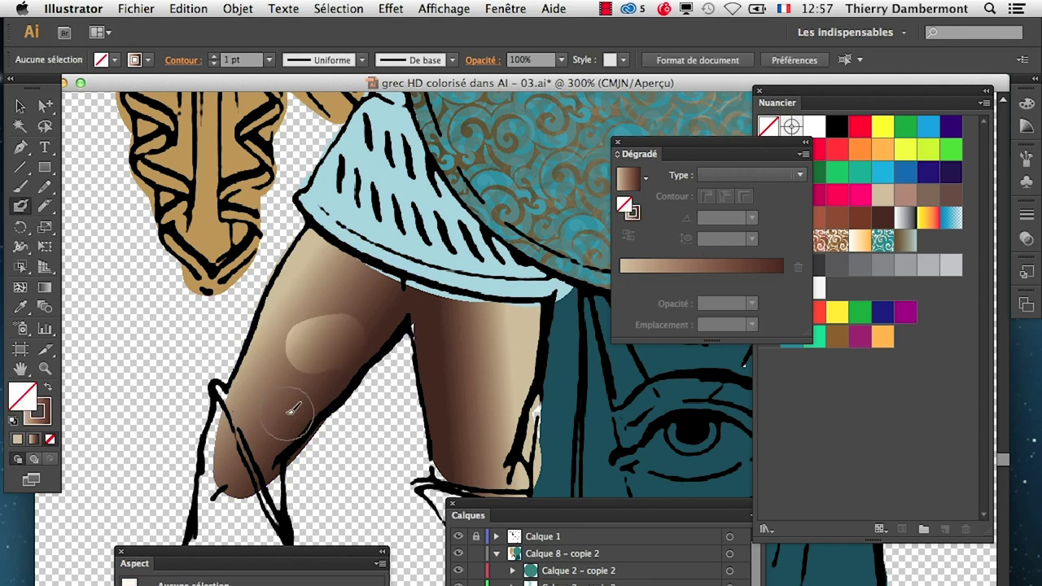
pyautogui.hotkey('ctrl', 'z')
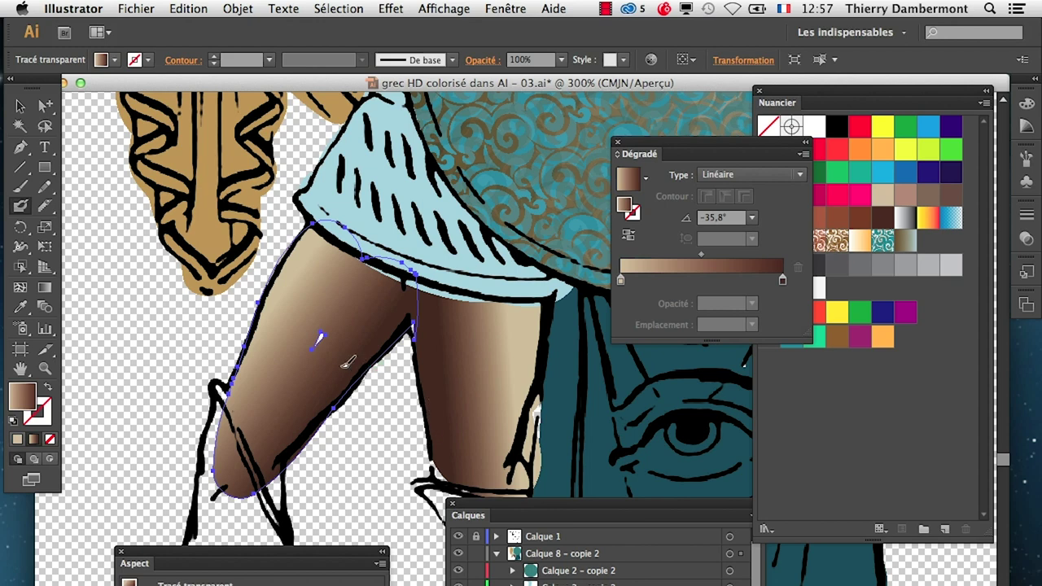
pyautogui.click(45, 106)
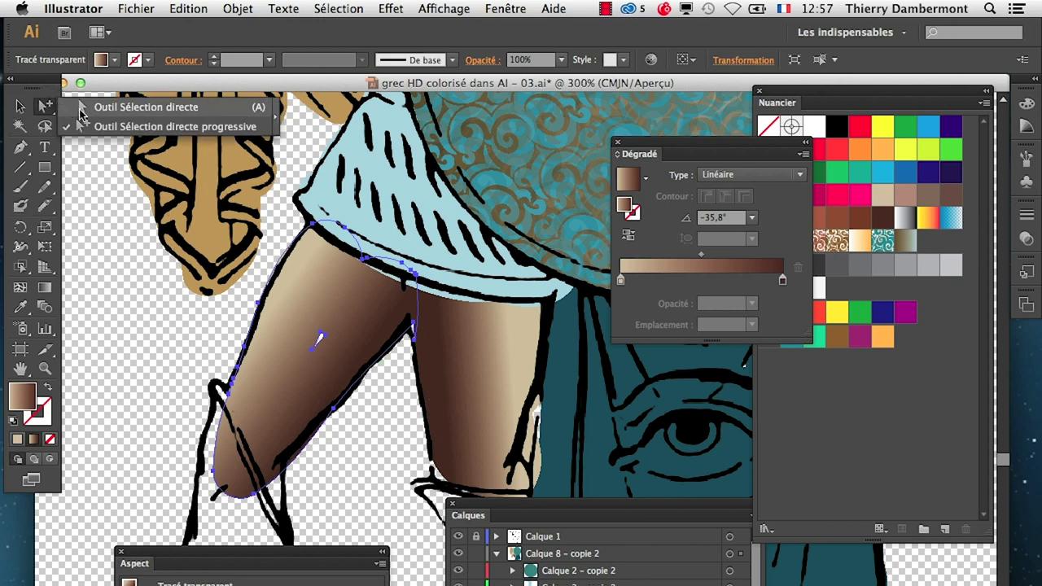
pyautogui.click(171, 340)
pyautogui.click(320, 345)
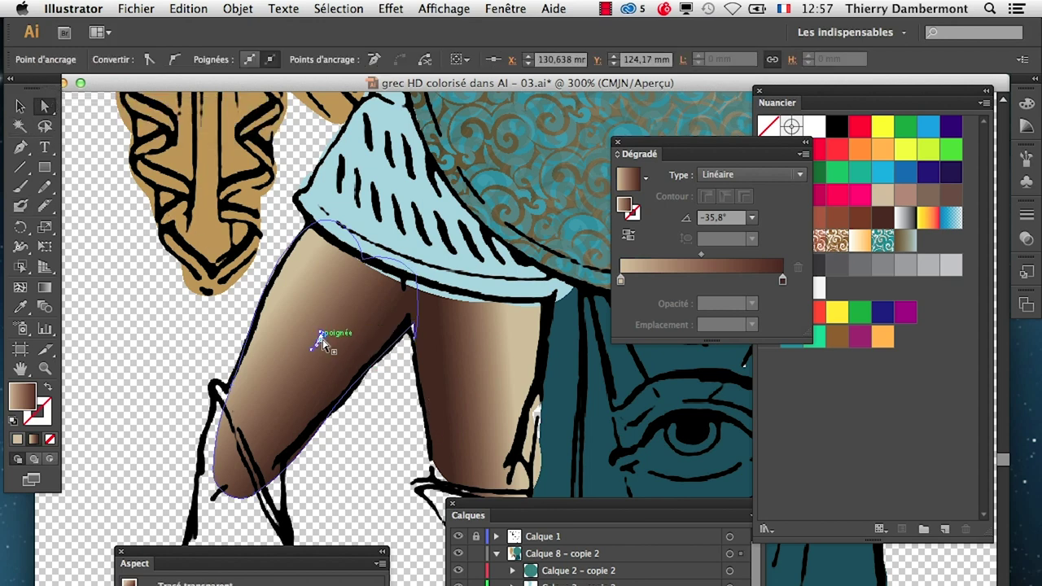
pyautogui.hotkey('ctrl', 'shift', 'a')
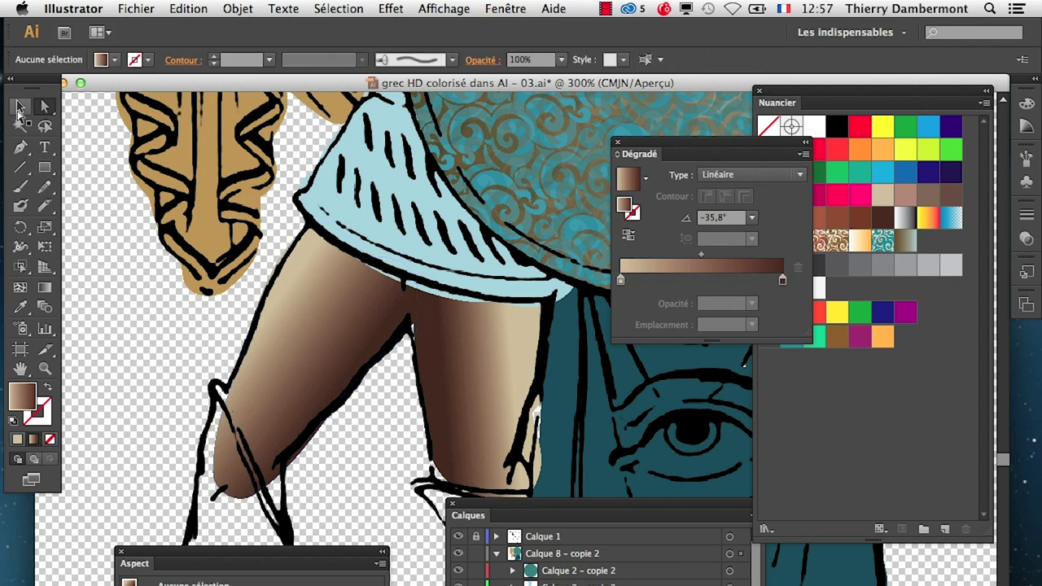
pyautogui.click(21, 106)
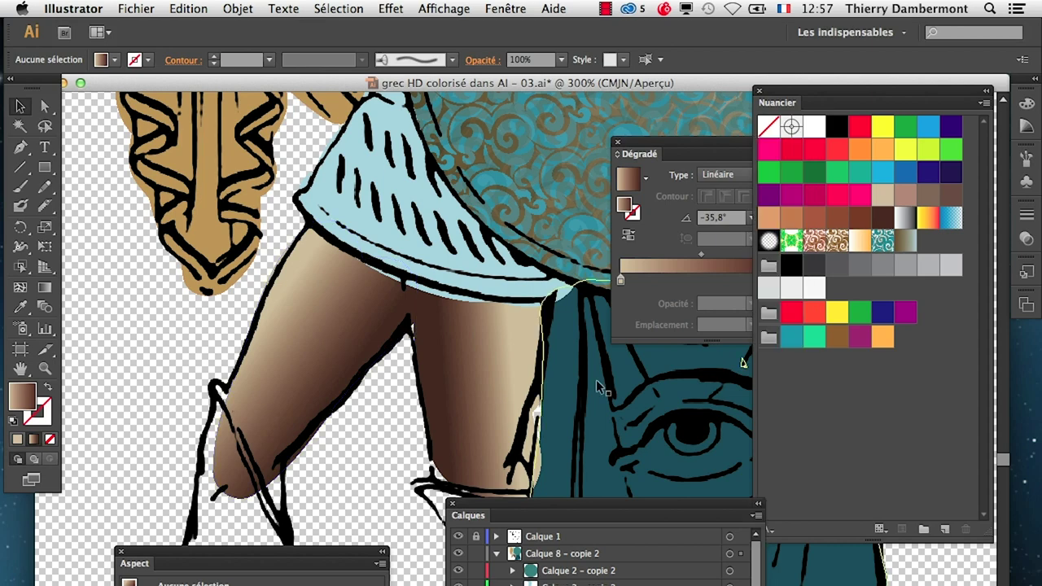
pyautogui.hotkey('ctrl', '-')
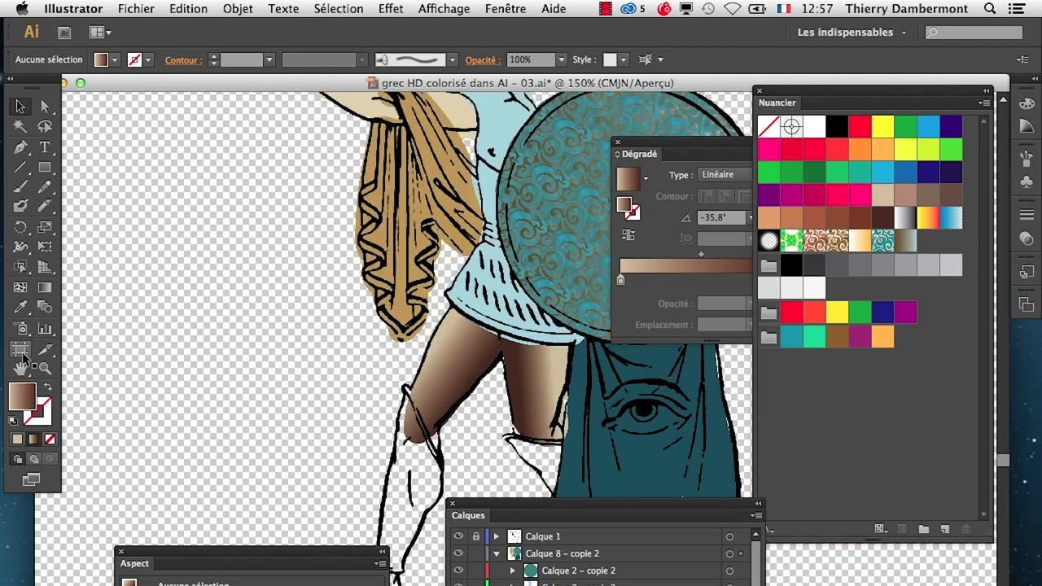
pyautogui.click(21, 369)
pyautogui.moveTo(449, 387); pyautogui.dragTo(321, 367)
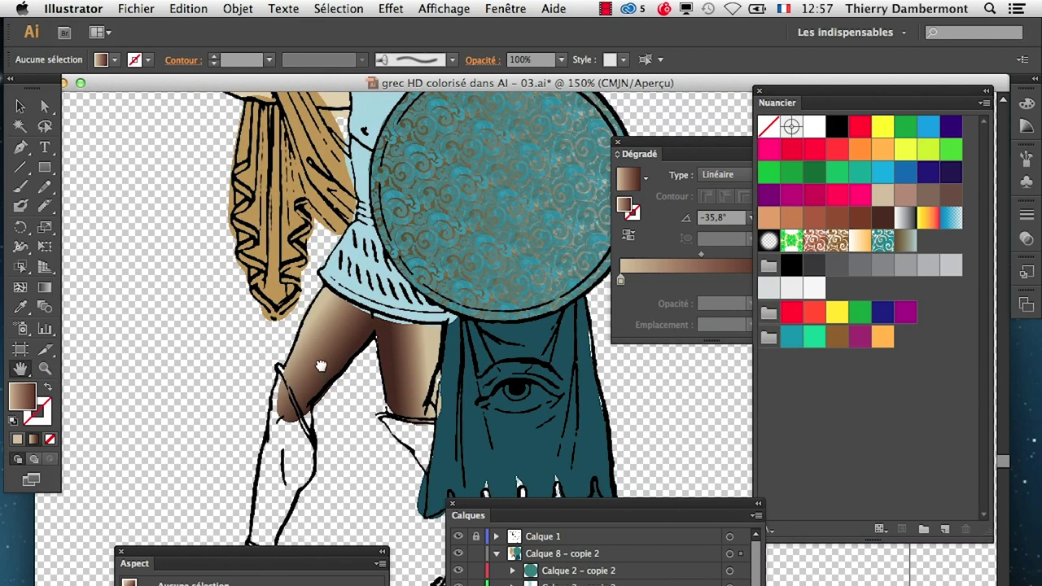
# Step: Enable 'Fusionner avec la sélection uniquement' in Blob Brush options and paint a shading dab on the left thigh
pyautogui.doubleClick(21, 207)
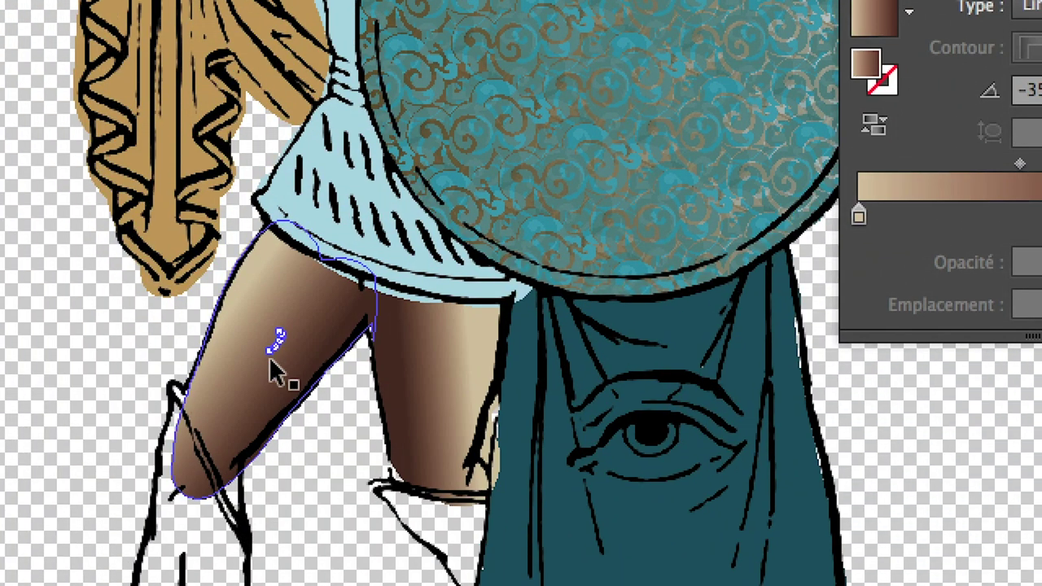
pyautogui.hotkey('shift', 'b')
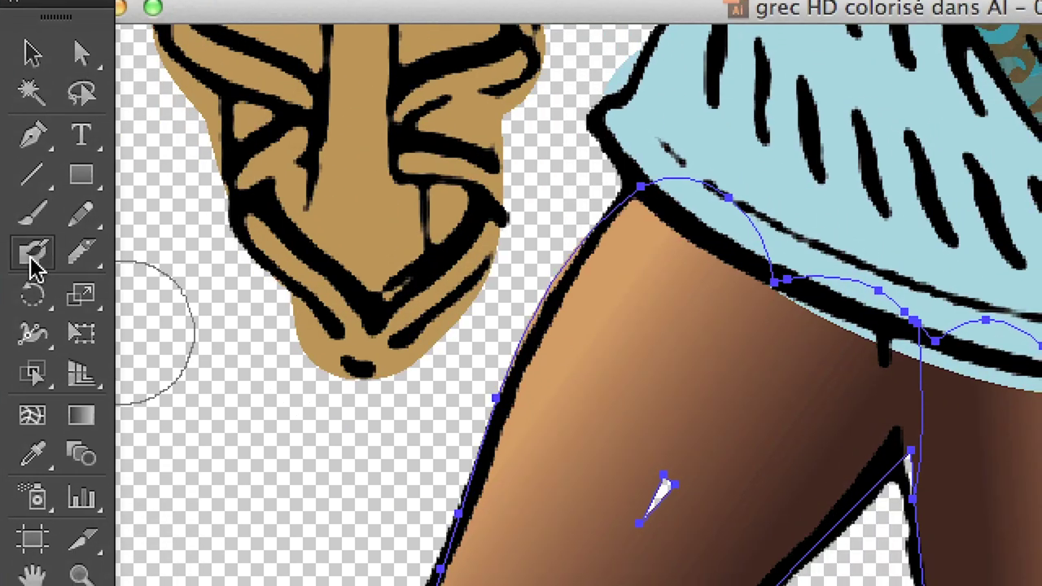
pyautogui.doubleClick(33, 254)
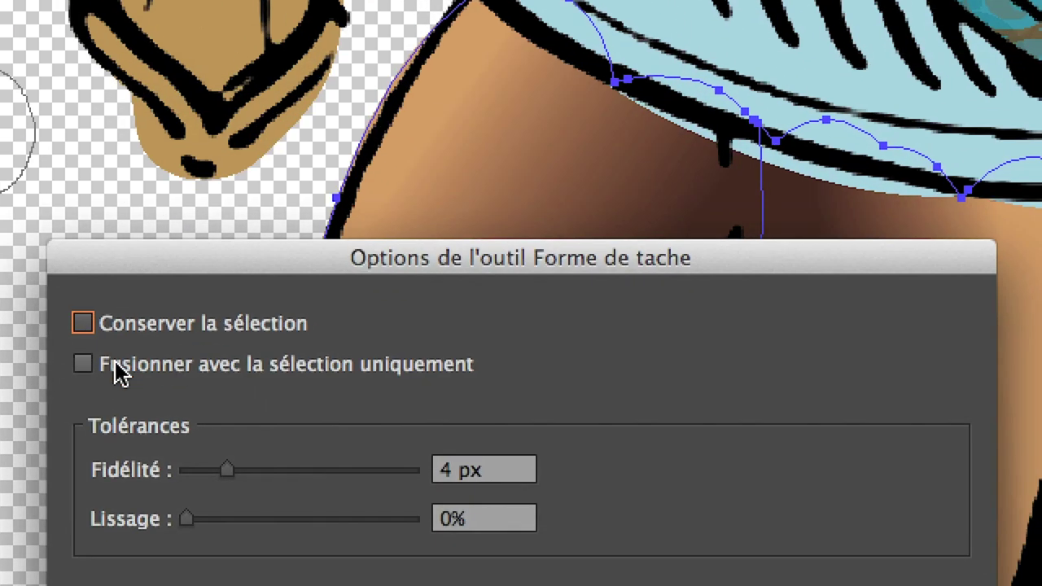
pyautogui.click(123, 371)
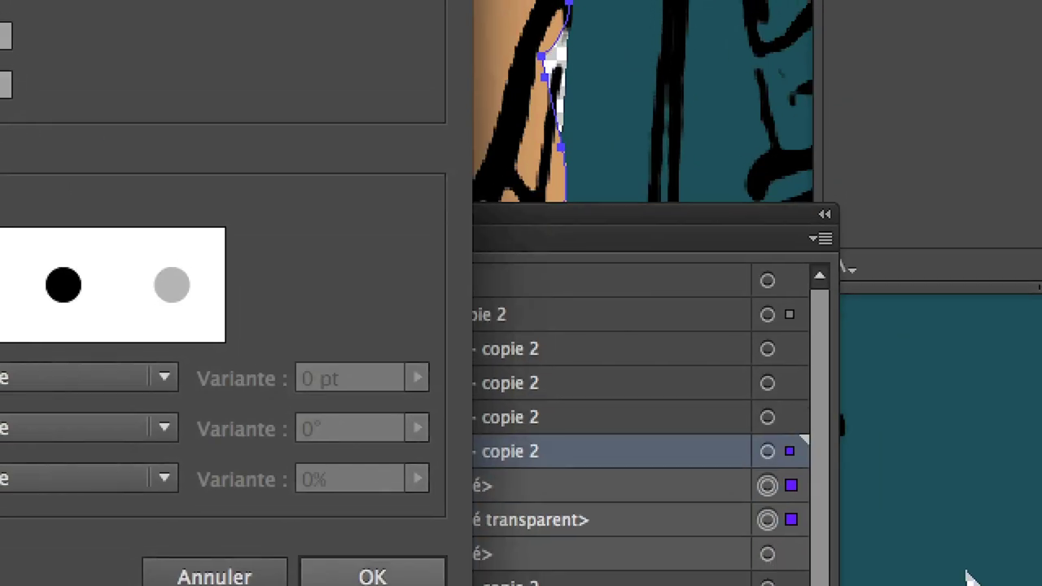
pyautogui.click(248, 338)
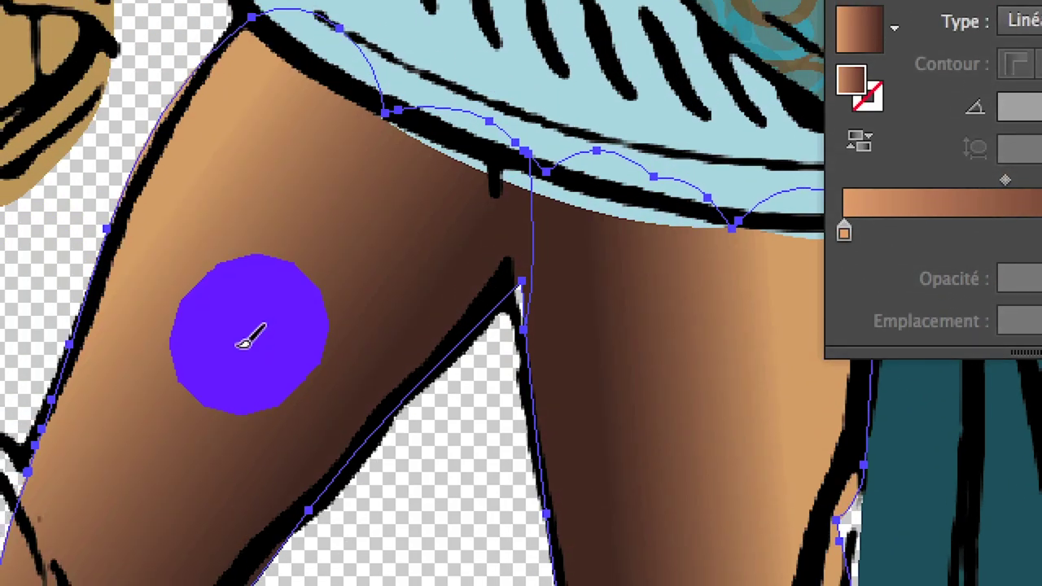
pyautogui.press('v')
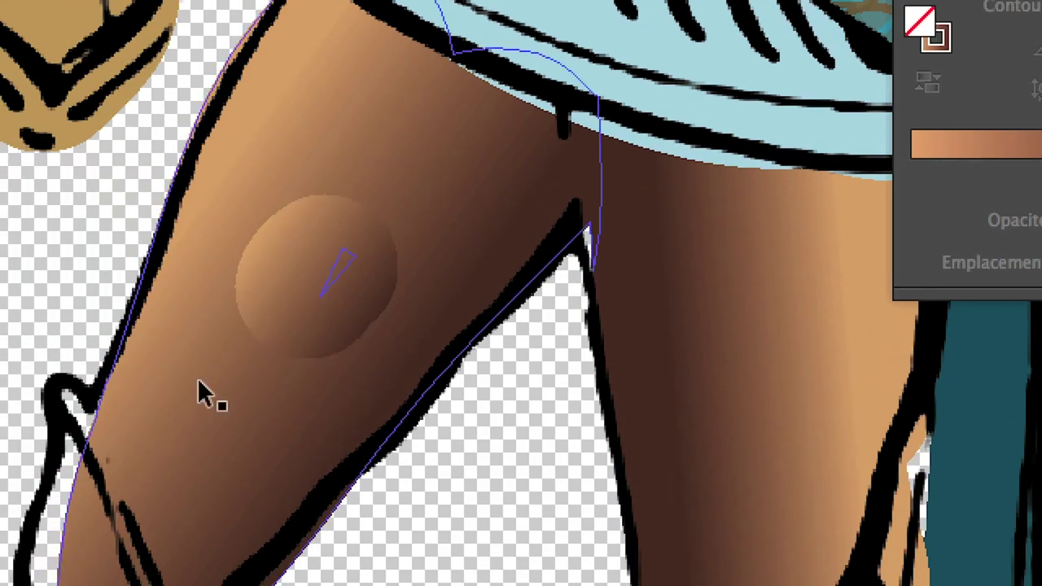
pyautogui.click(204, 395)
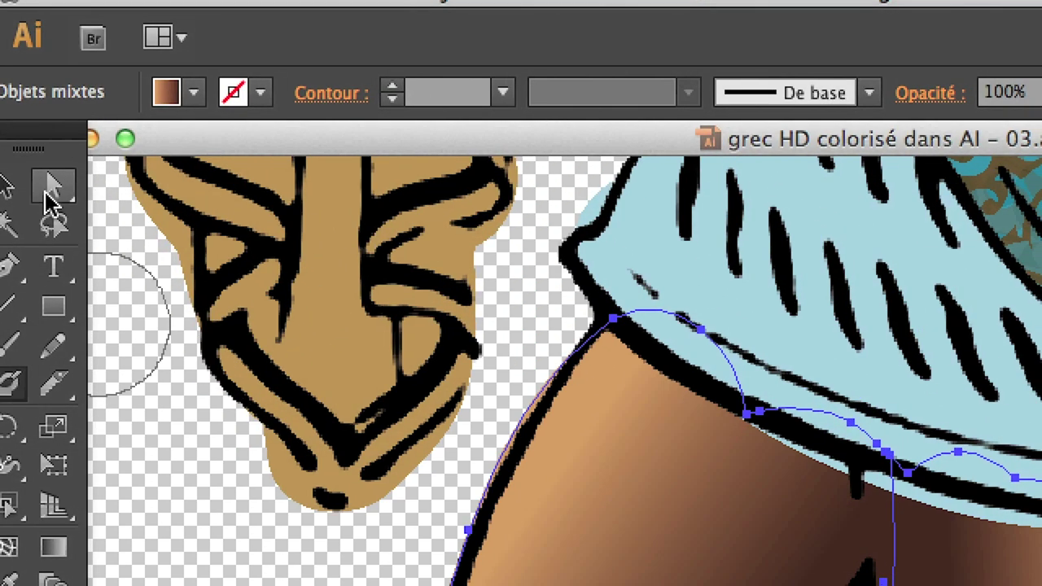
pyautogui.press('g')
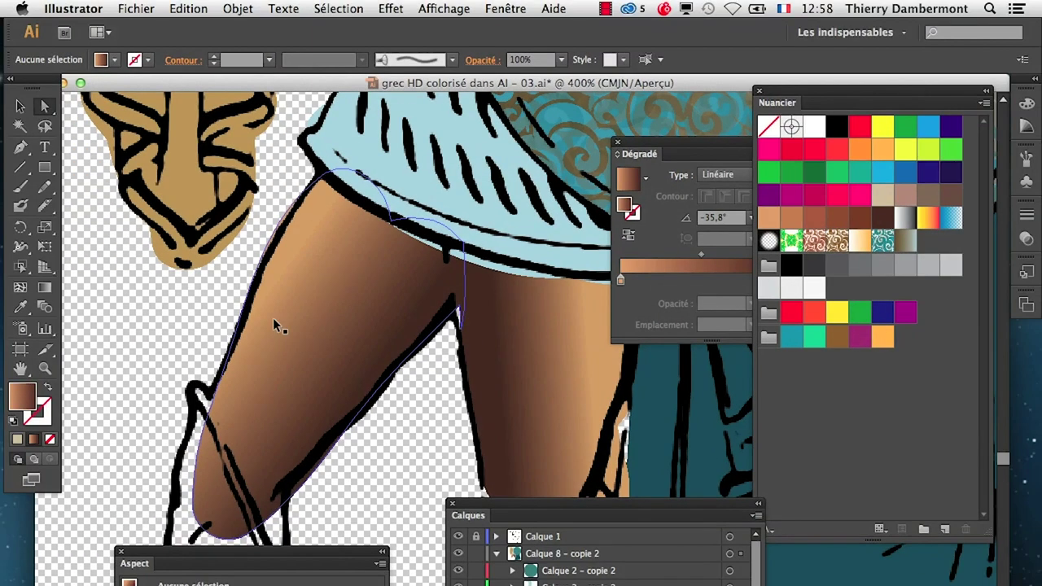
pyautogui.scroll(-1, 274, 321)
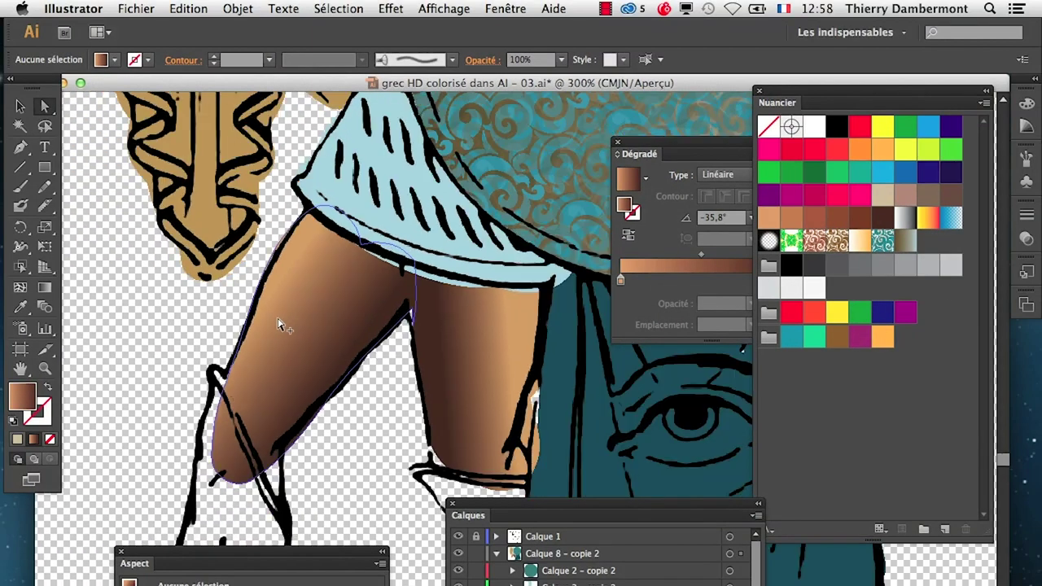
pyautogui.scroll(-1, 275, 321)
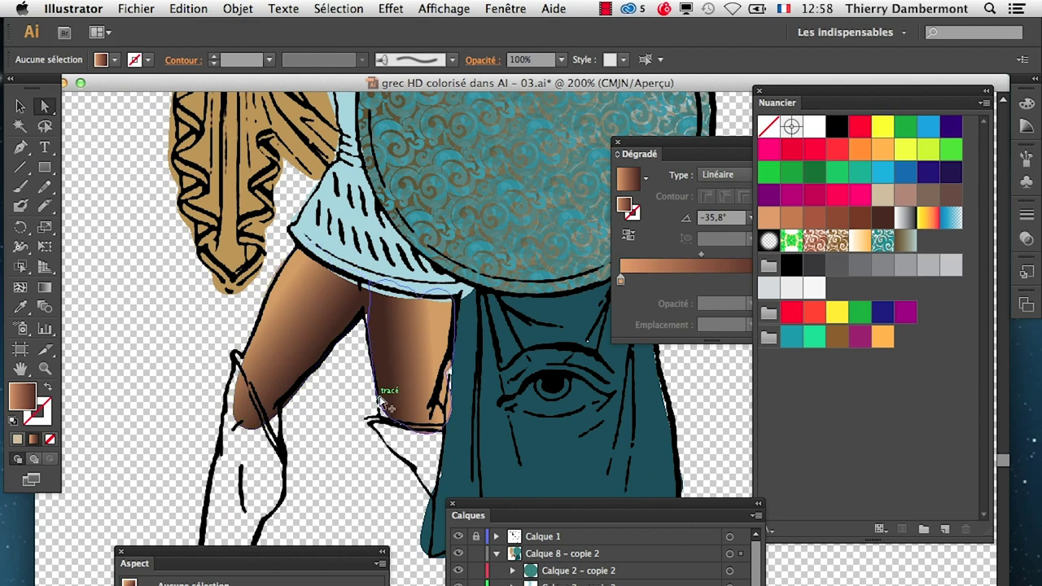